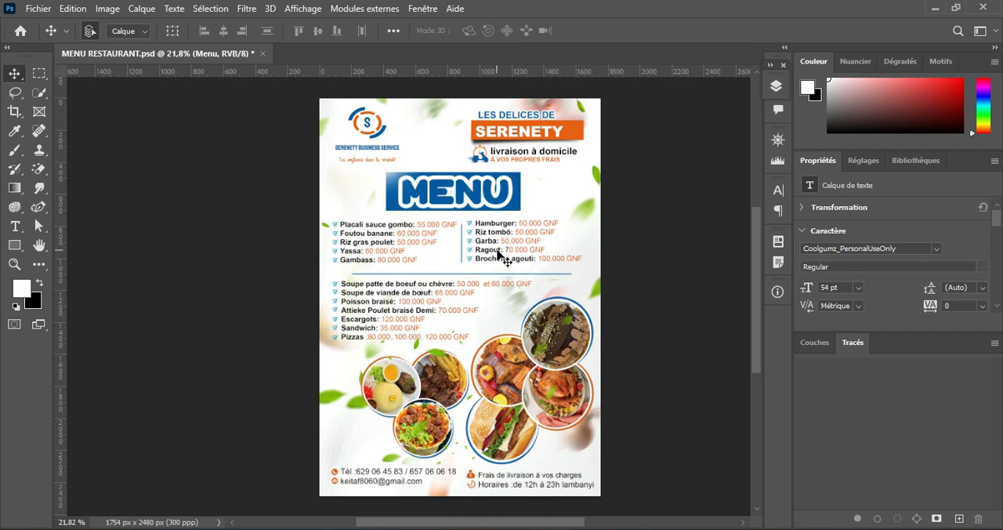
Step: Examine the finished restaurant menu flyer, from its logo and header through the dish price lists to the circular food photos
scroll(497, 251, "down", 4)
scroll(492, 242, "up", 13)
left_click_drag(466, 203, 383, 327)
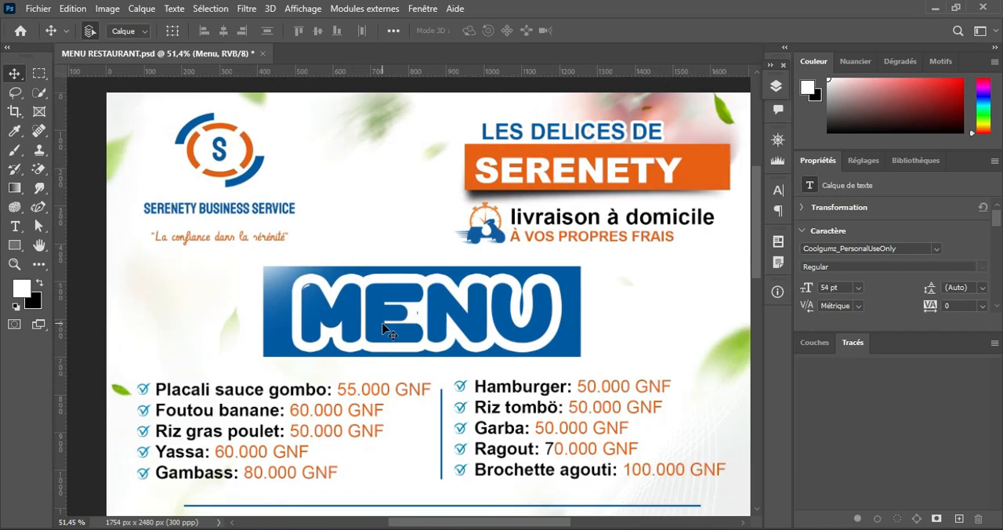
scroll(501, 322, "down", 3)
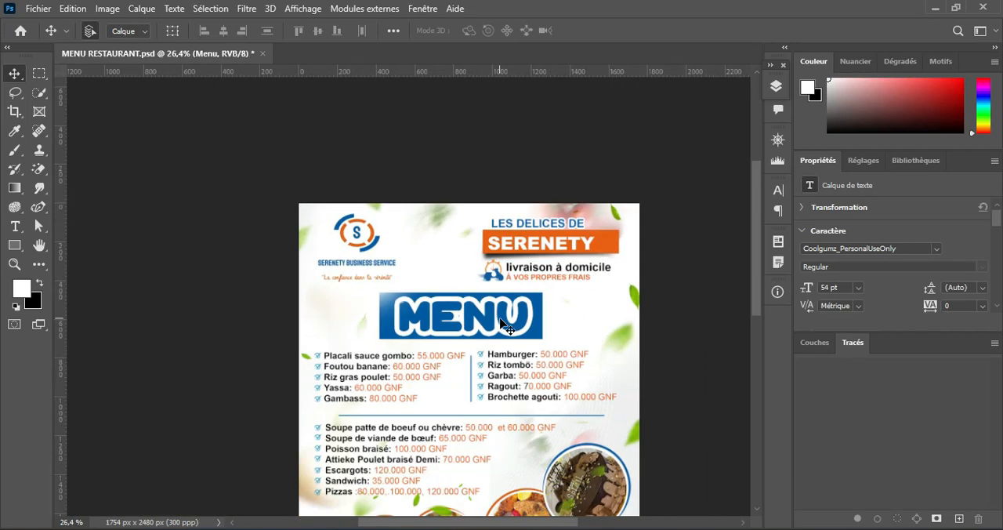
left_click_drag(495, 398, 473, 296)
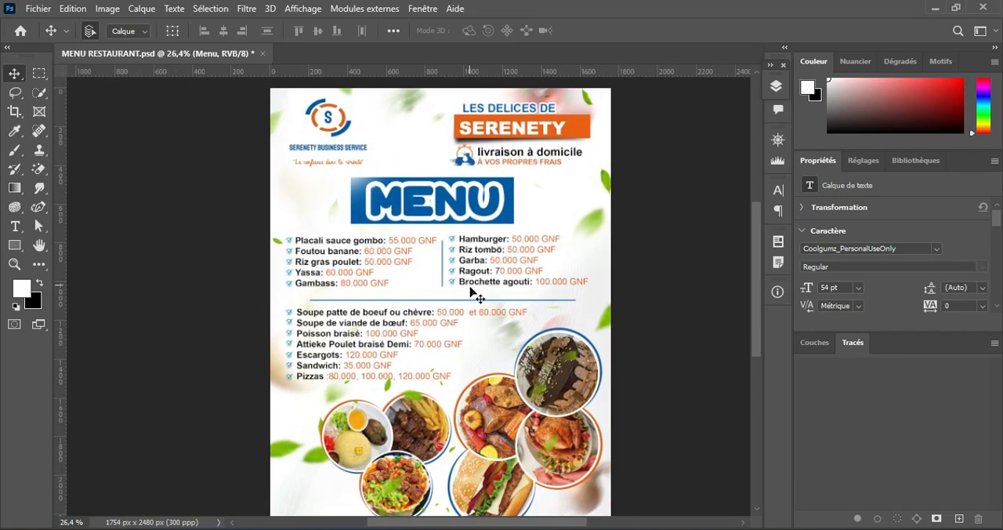
scroll(471, 288, "up", 2)
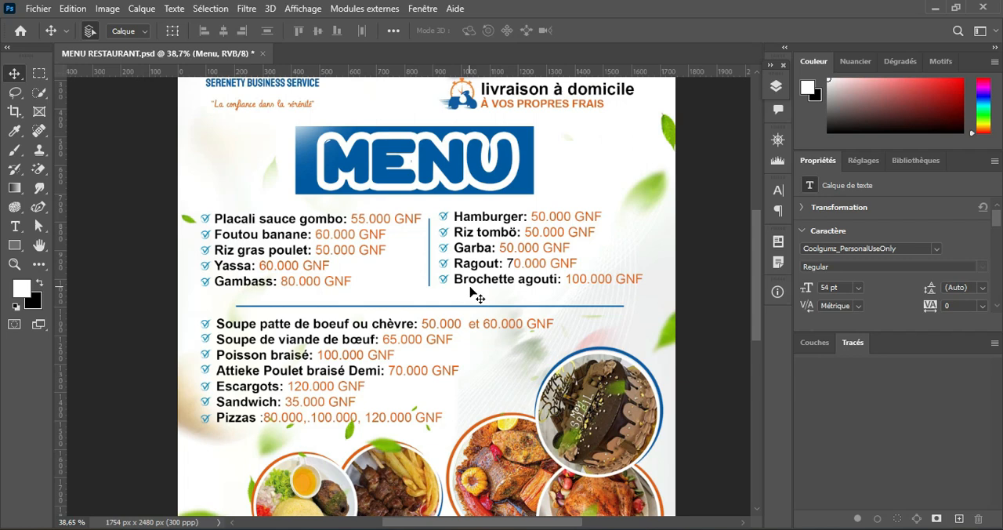
scroll(473, 293, "up", 3)
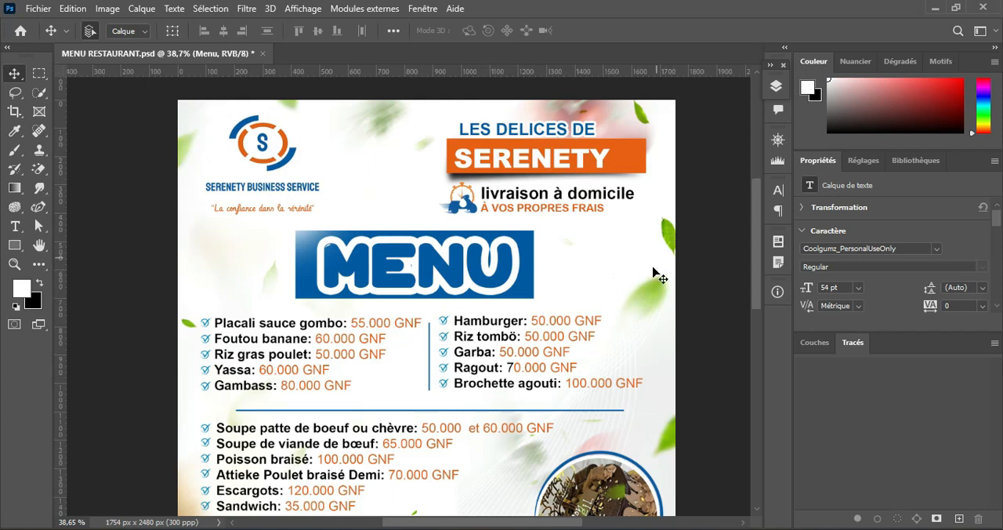
left_click_drag(757, 227, 759, 261)
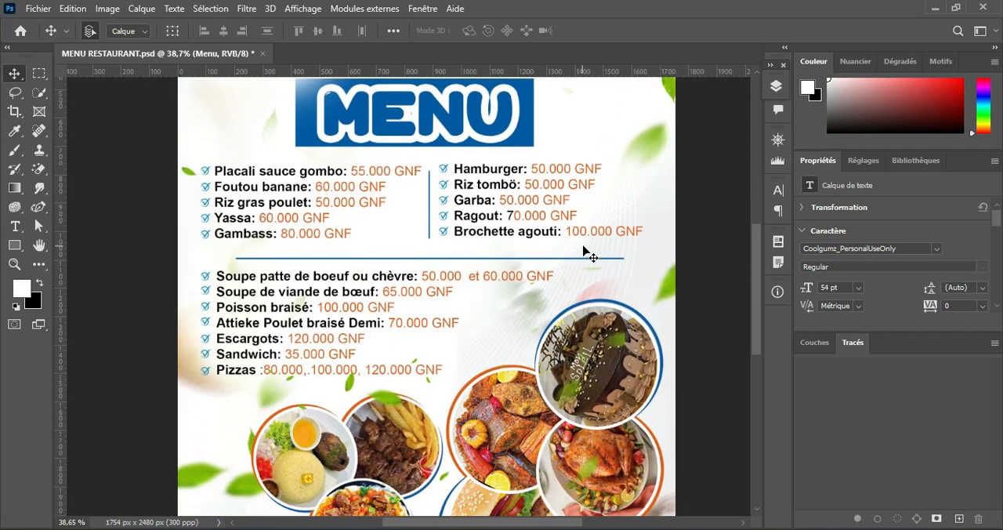
scroll(583, 249, "down", 1)
scroll(583, 250, "up", 4)
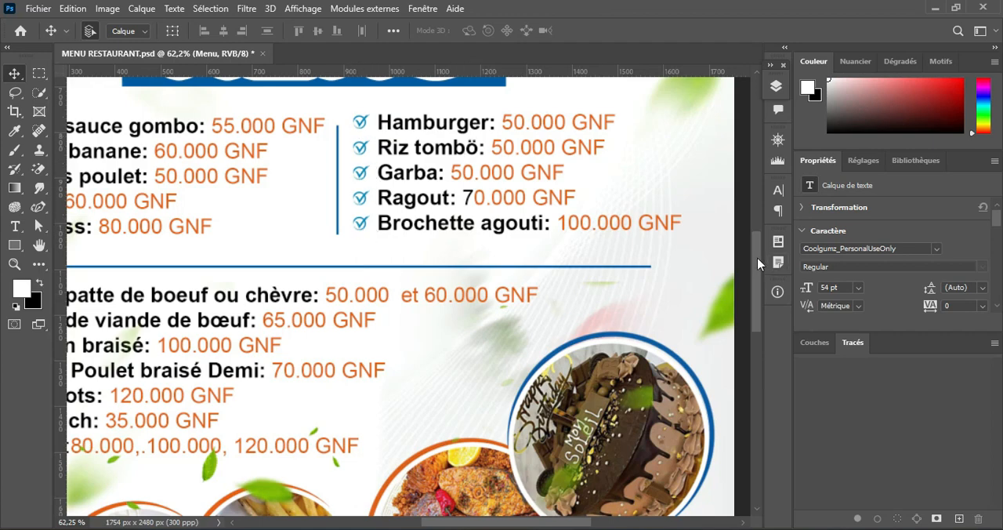
left_click_drag(754, 255, 759, 318)
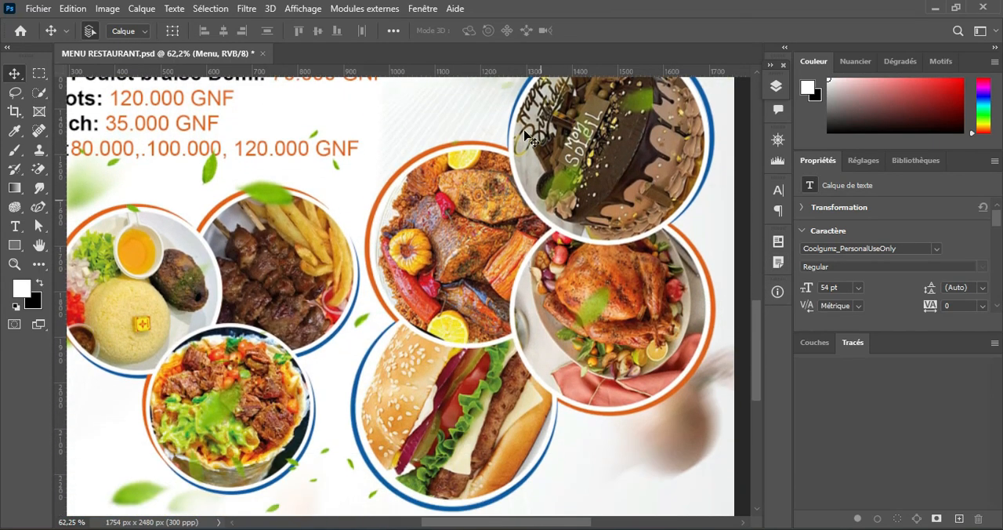
scroll(539, 276, "down", 3)
scroll(539, 276, "down", 1)
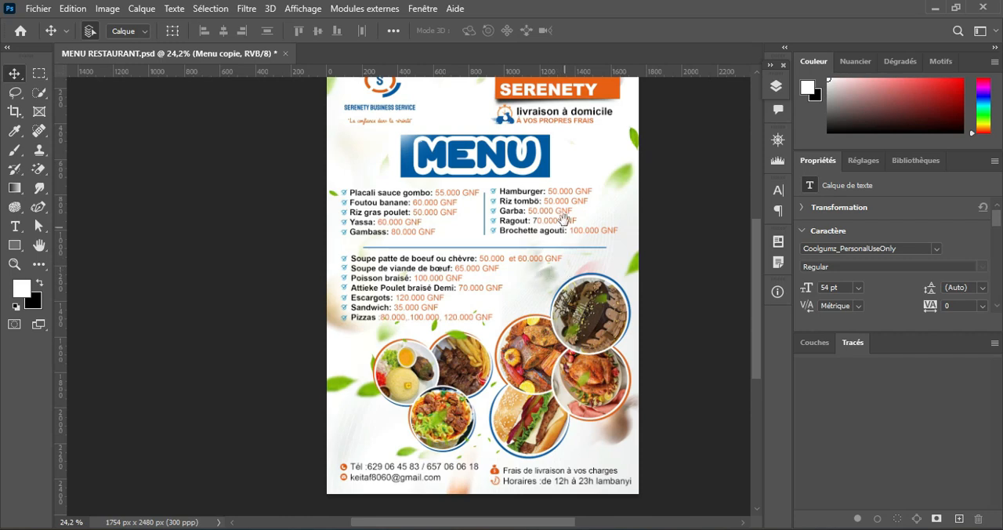
scroll(529, 249, "down", 1)
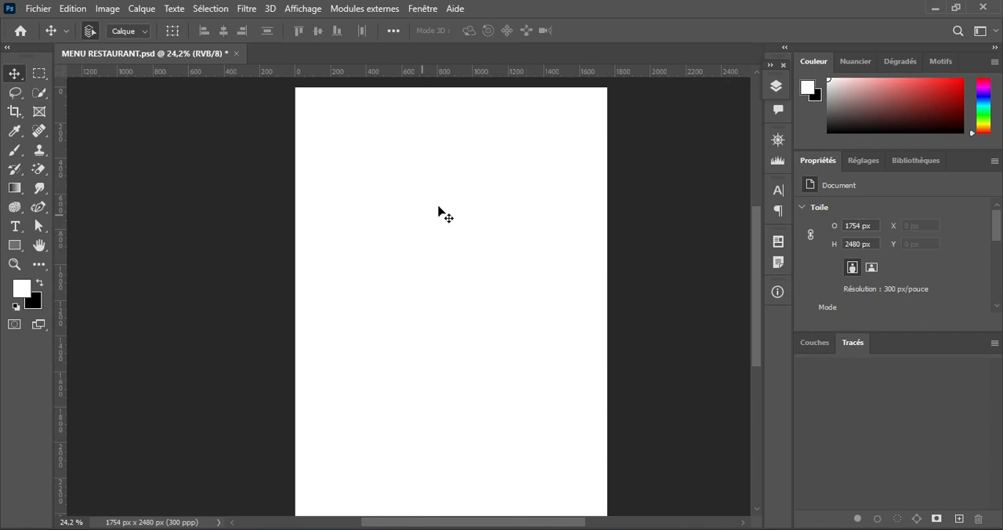
Step: Check the blank document's image size with the width and height expressed in centimetres, along with its resolution
left_click(106, 9)
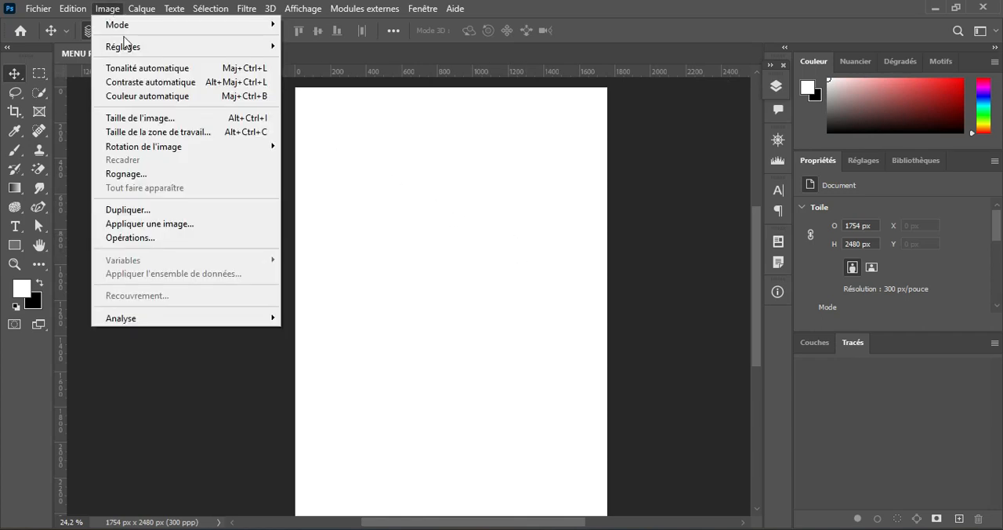
left_click(175, 118)
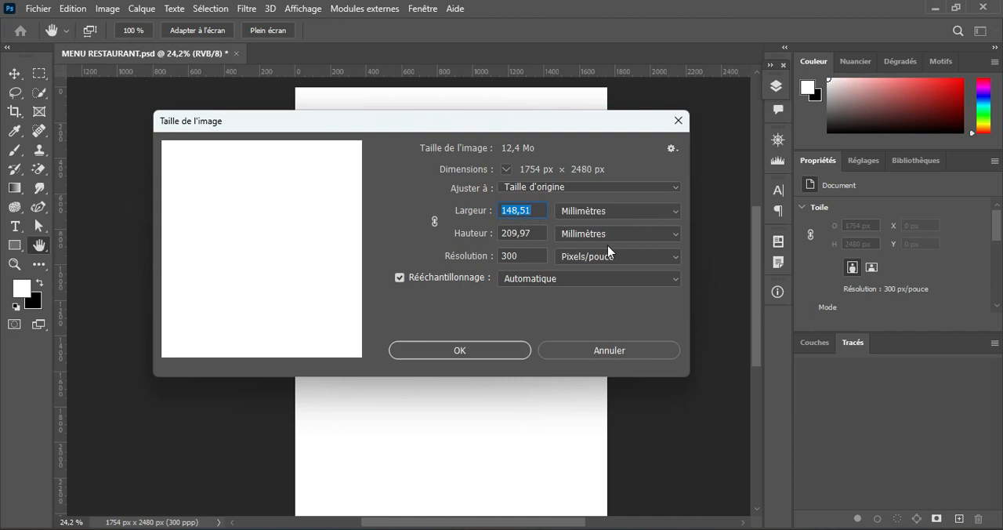
left_click(664, 215)
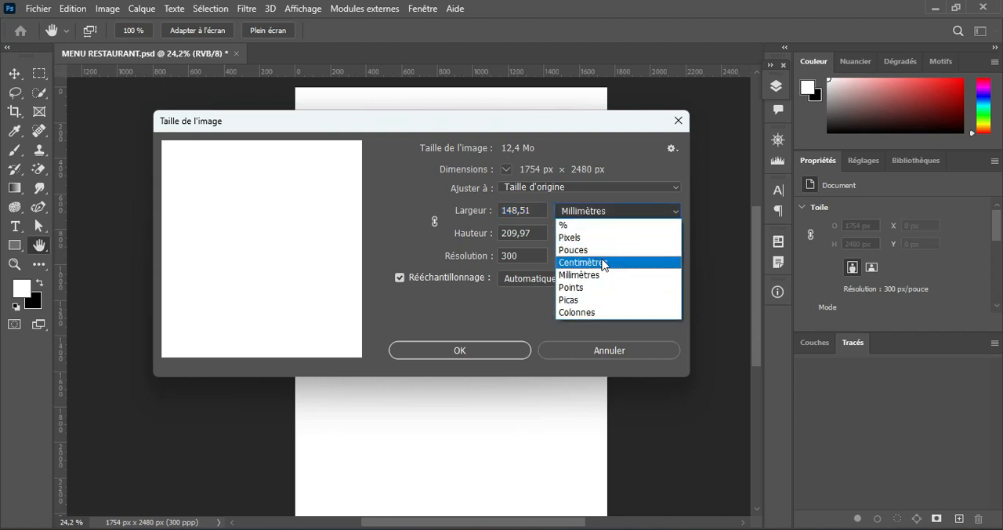
left_click(603, 263)
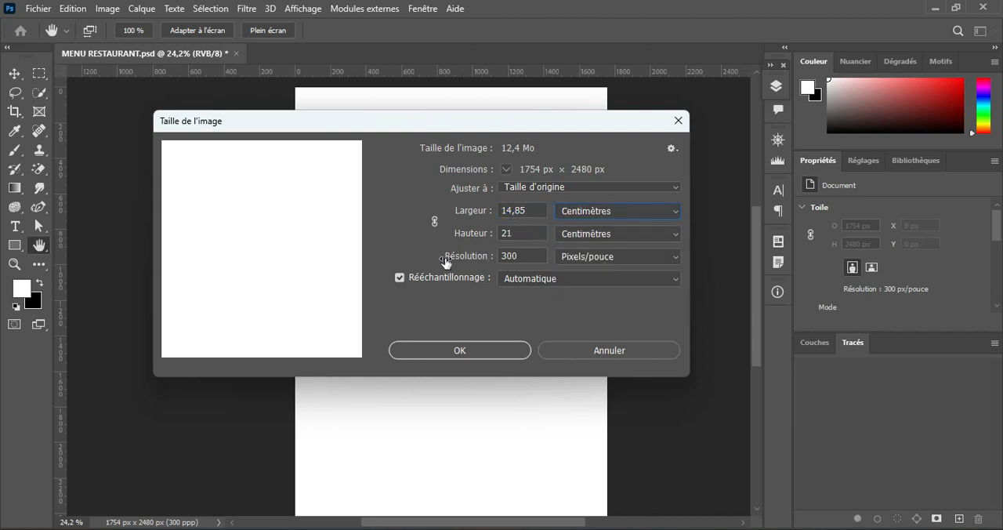
left_click(529, 263)
left_click(474, 351)
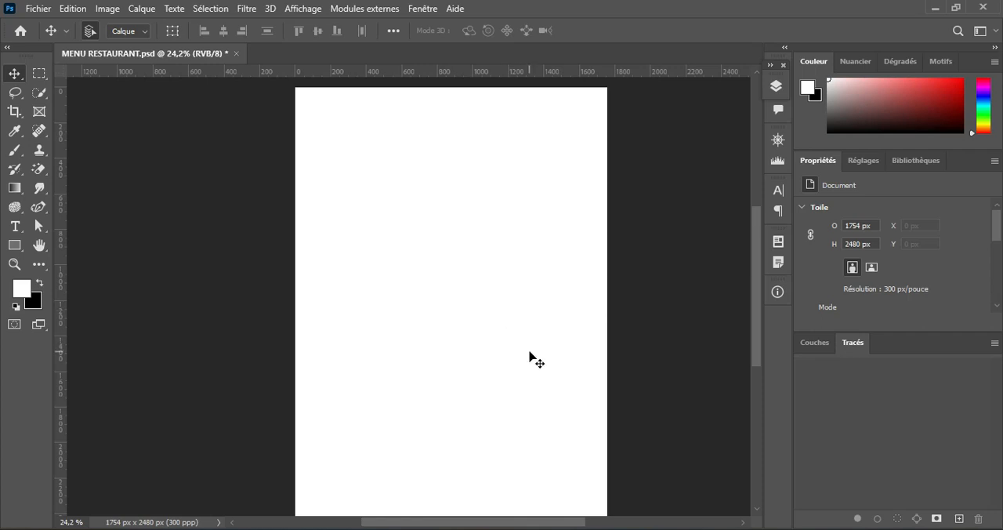
Step: Place the food photos 1, 2, 3 and 4 from the MNU RESTO folder into the blank menu document
left_click(532, 529)
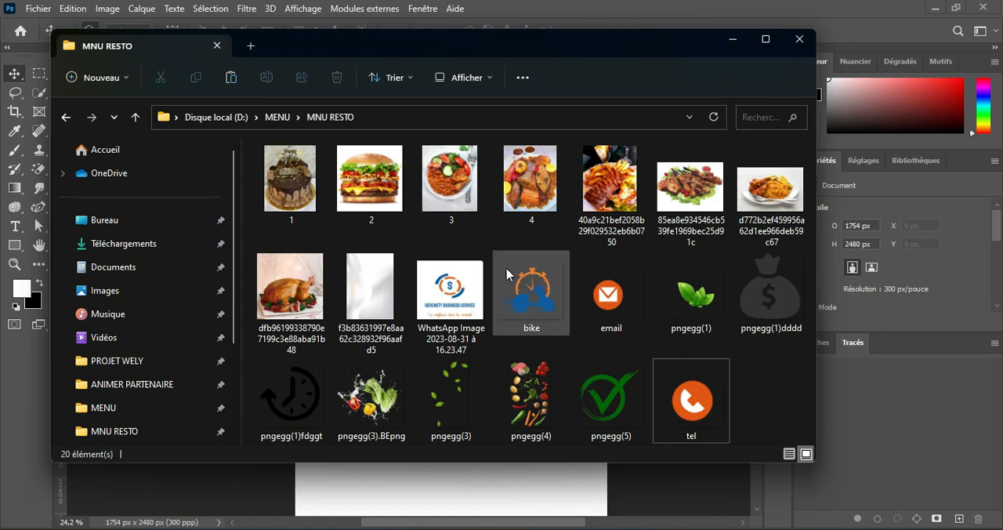
left_click(289, 188)
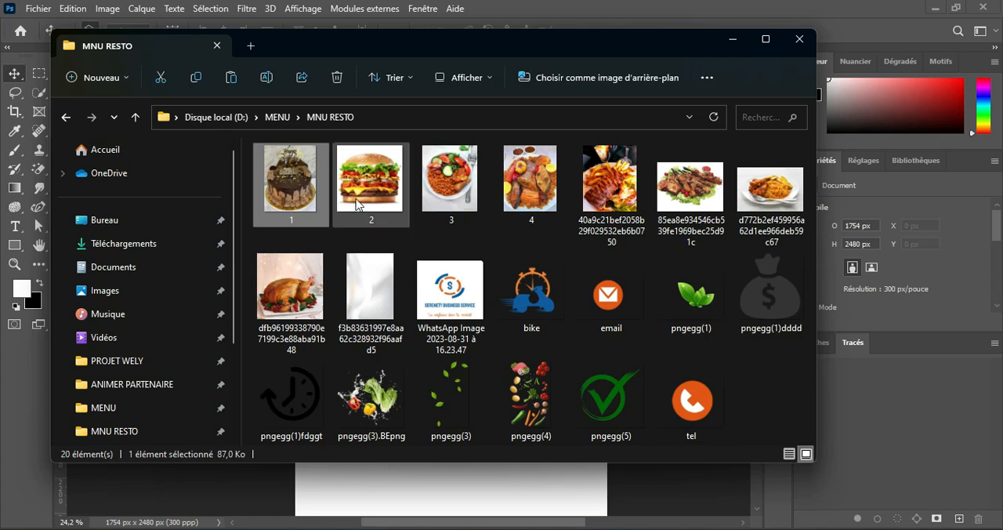
left_click(369, 199, "ctrl")
left_click(446, 196, "ctrl")
left_click(536, 201, "ctrl")
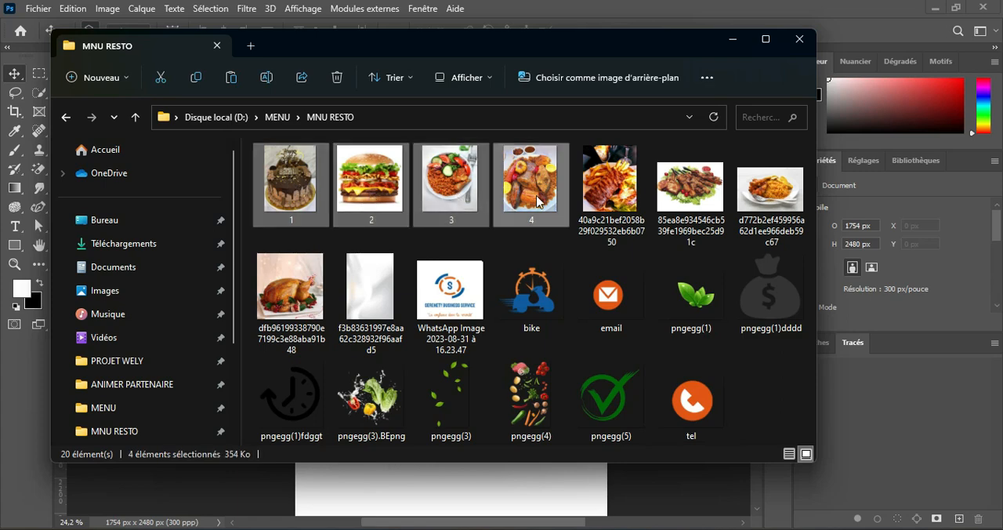
left_click_drag(330, 56, 668, 68)
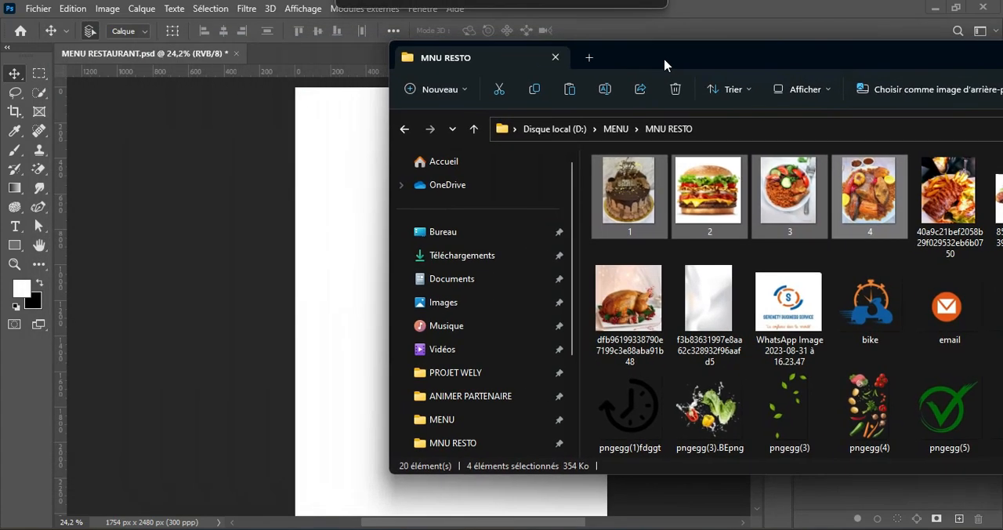
left_click_drag(636, 186, 316, 277)
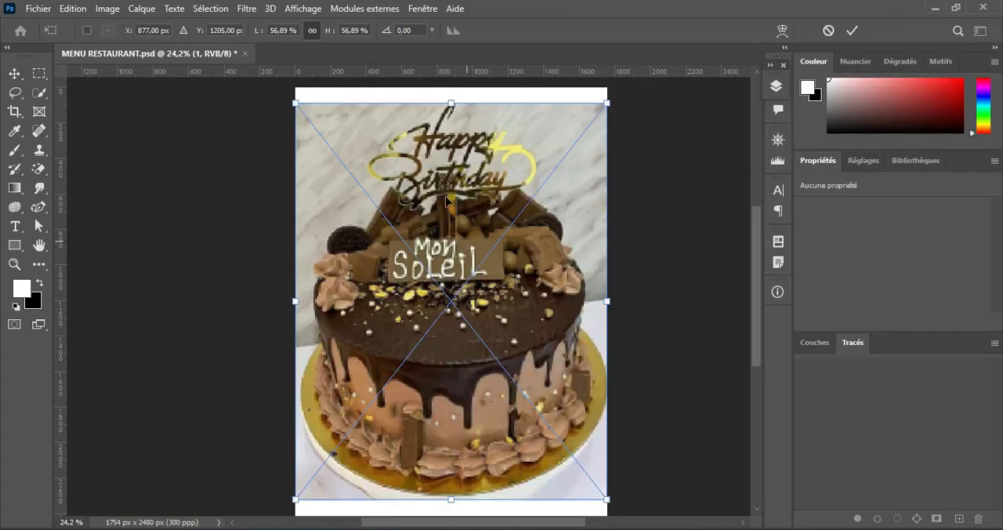
left_click(852, 31)
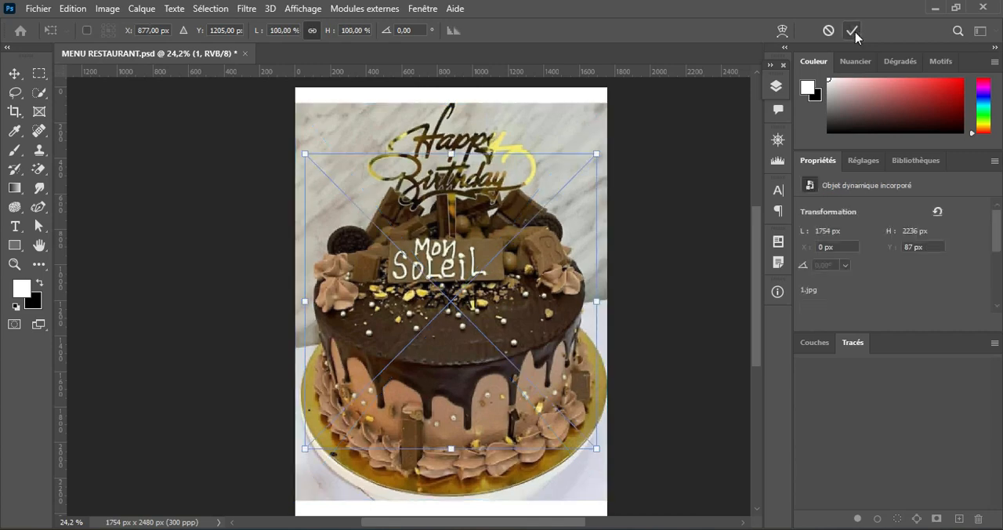
left_click(852, 31)
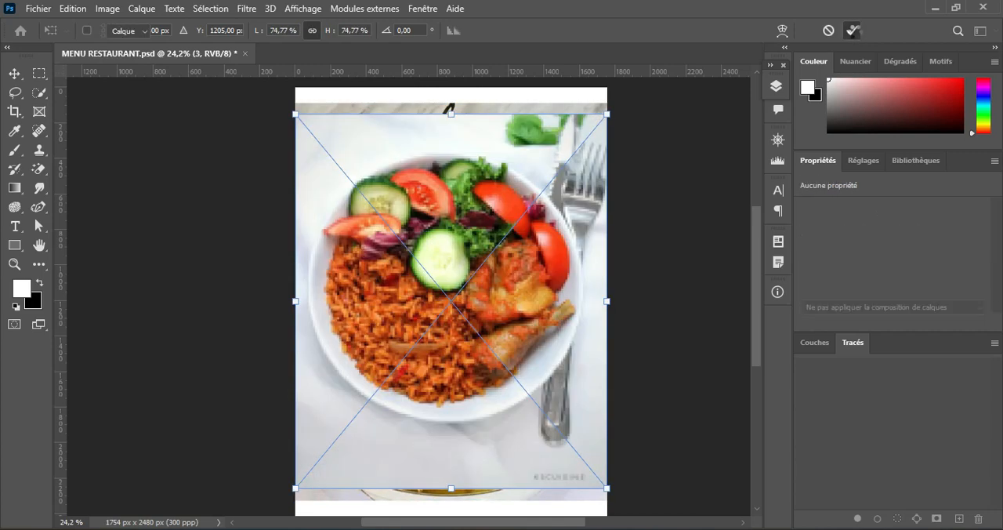
left_click(853, 32)
left_click(852, 31)
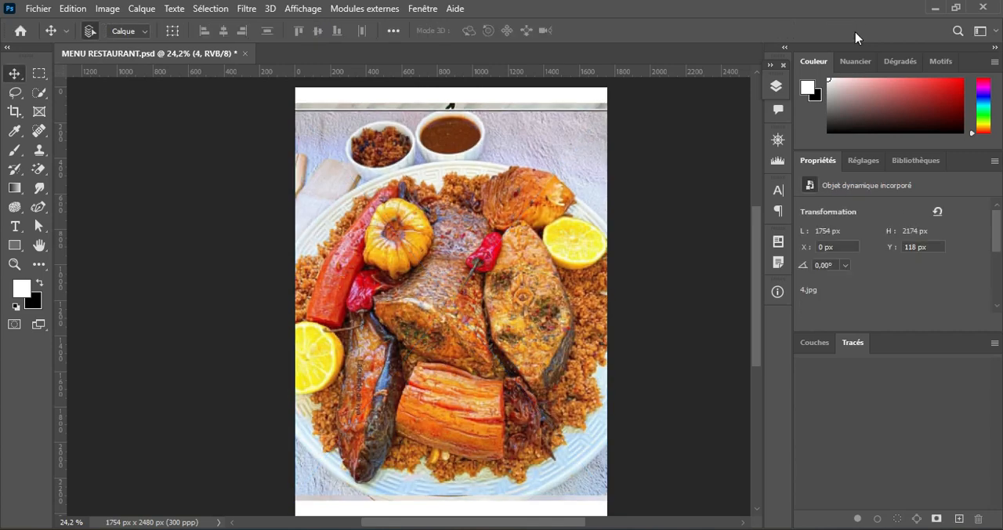
Step: Scale photo layers 1 to 4 together to a little over half size and move them to the upper part of the page
left_click(775, 86)
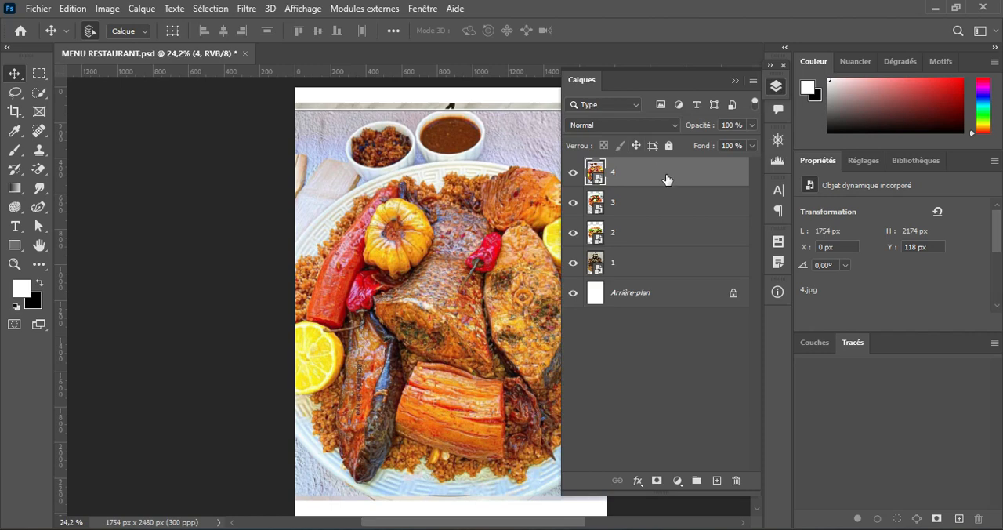
left_click(647, 269, "shift")
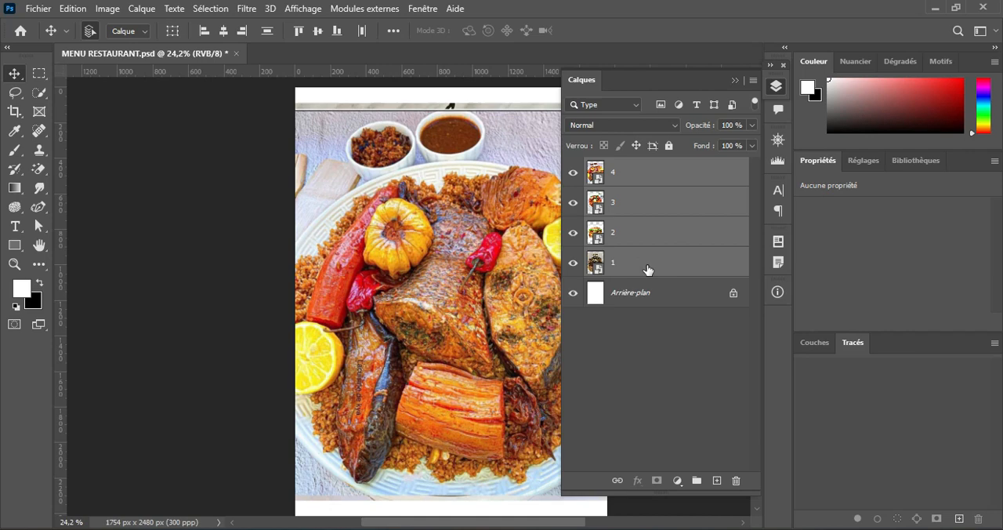
left_click(686, 176)
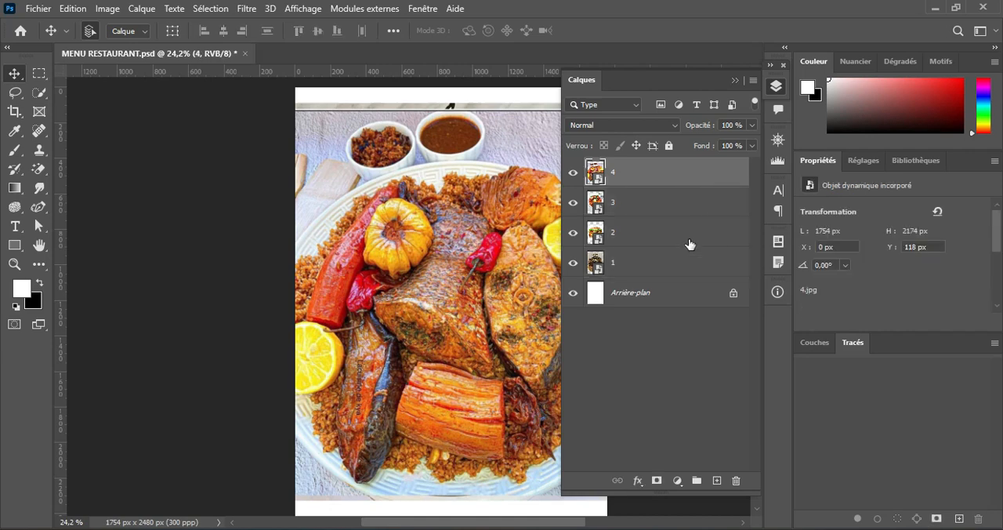
left_click(662, 267, "shift")
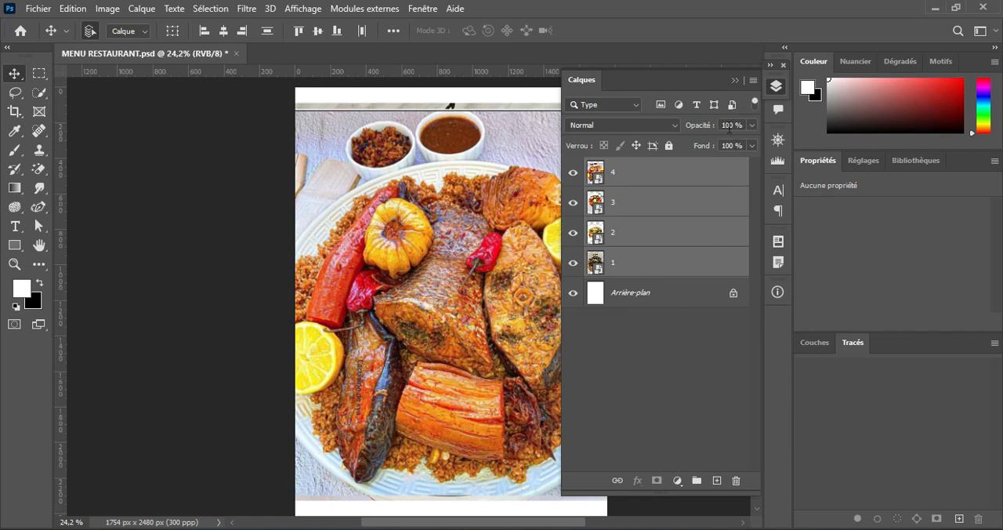
left_click(735, 80)
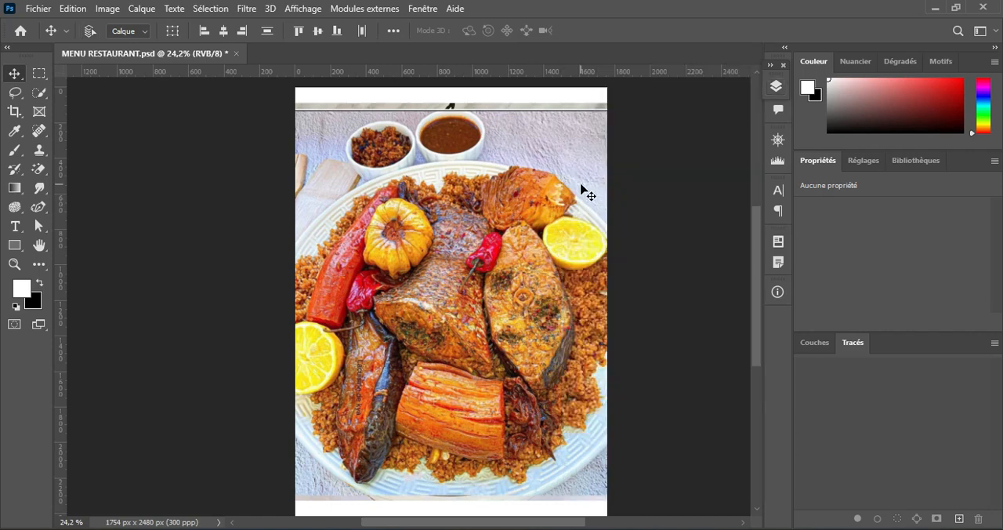
key("ctrl+t")
left_click_drag(249, 31, 215, 55)
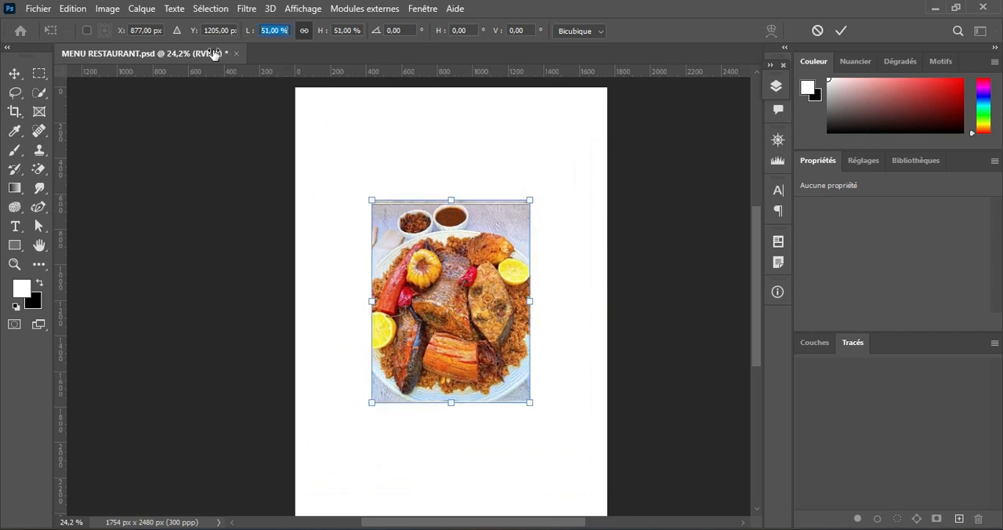
left_click_drag(443, 279, 426, 235)
mouse_move(253, 40)
left_mouse_down()
mouse_move(239, 38)
mouse_move(262, 31)
left_mouse_up()
left_click(839, 31)
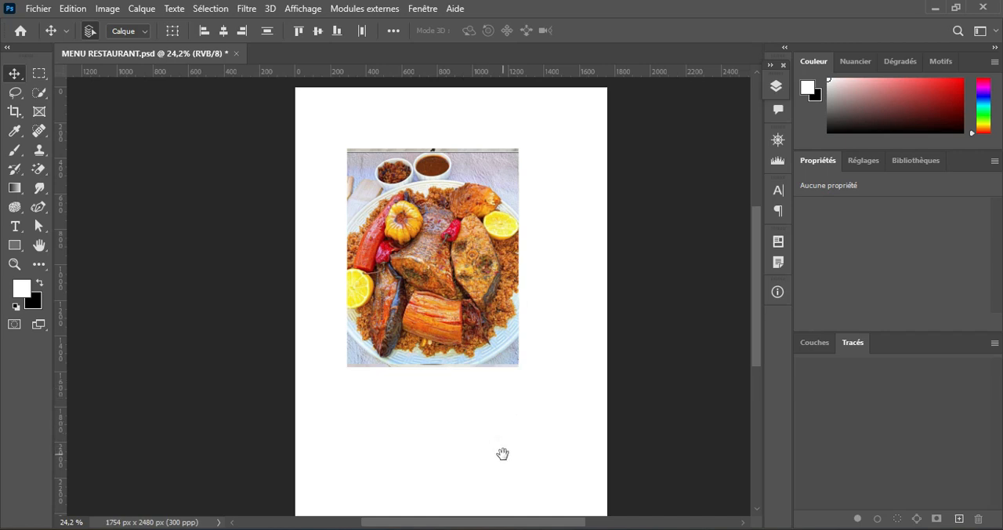
Step: Draw a black-filled circle about 590 px in diameter with the Ellipse tool in the empty area below the photos
left_click_drag(502, 453, 431, 399)
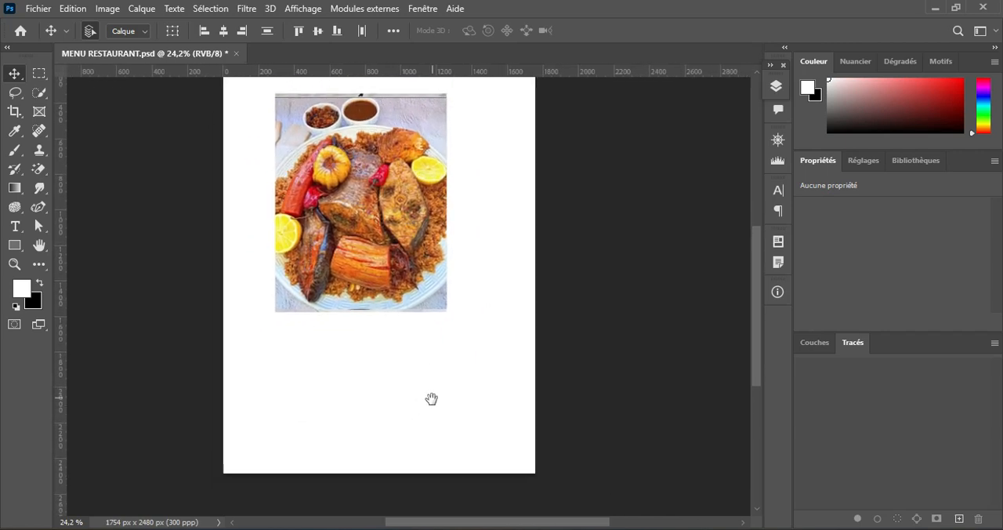
scroll(452, 391, "up", 3)
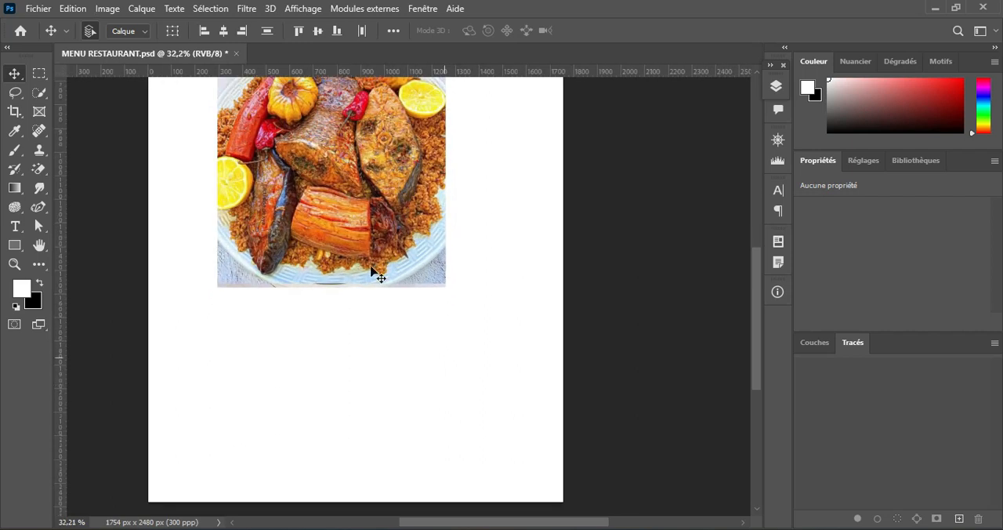
left_click(15, 246)
right_click(19, 253)
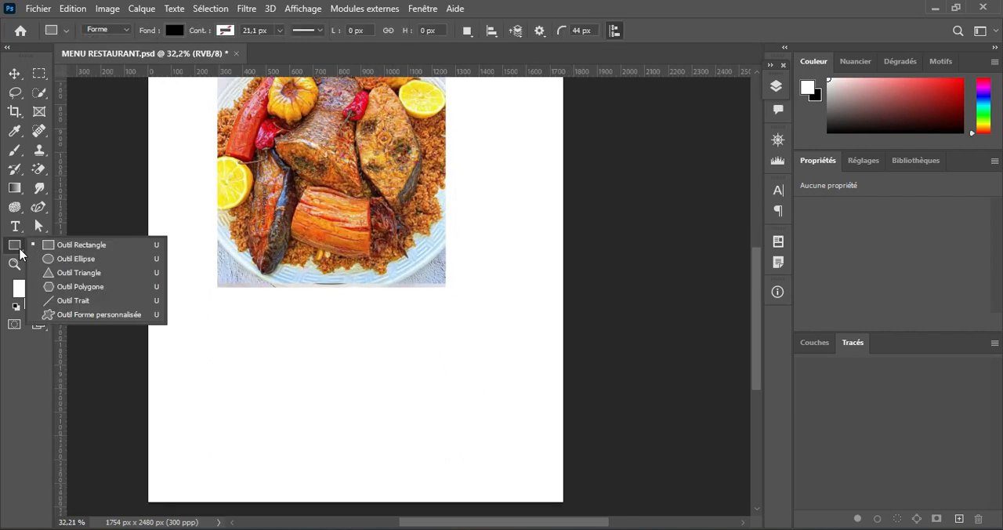
left_click(74, 258)
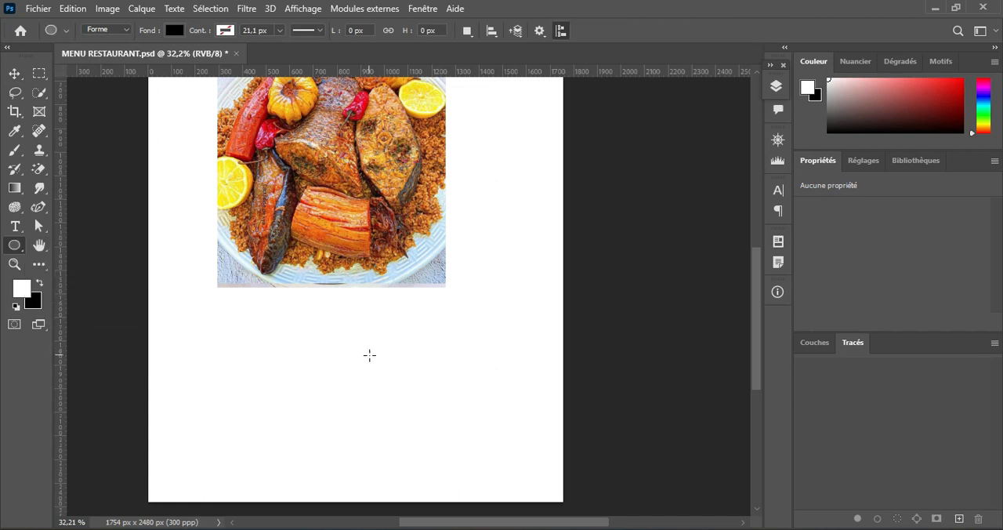
left_click_drag(273, 337, 472, 475)
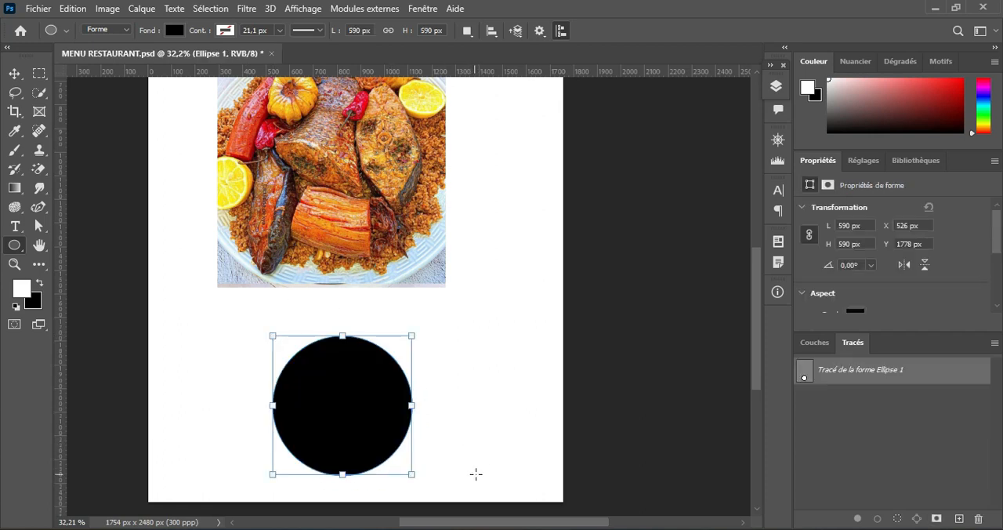
Step: Duplicate the Ellipse 1 layer three times and hide the three copies
left_click(775, 87)
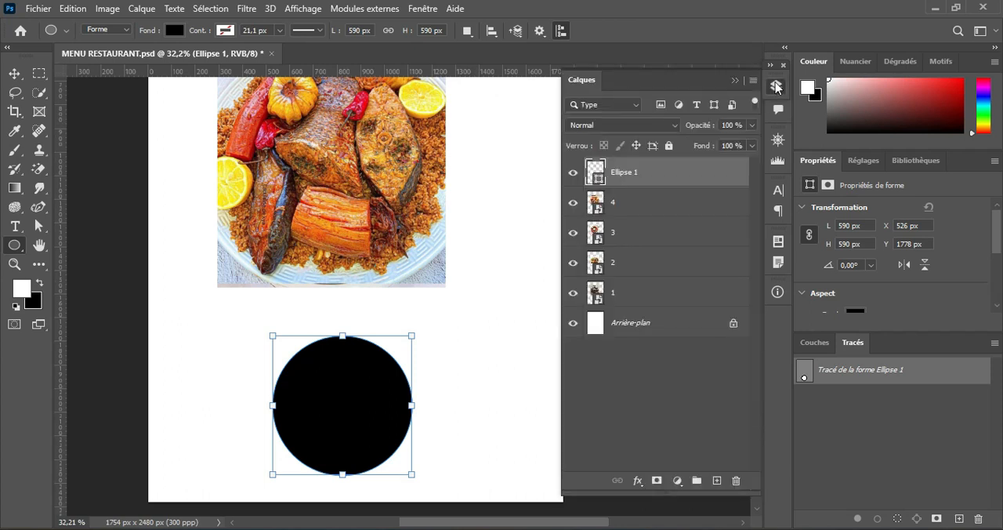
left_click(573, 173)
left_click(573, 172)
left_click(14, 73)
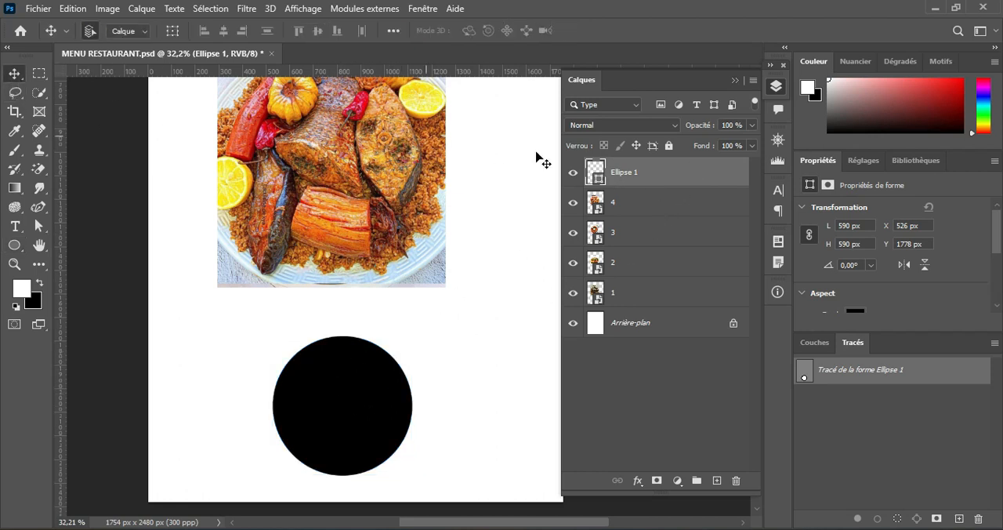
key("ctrl+j")
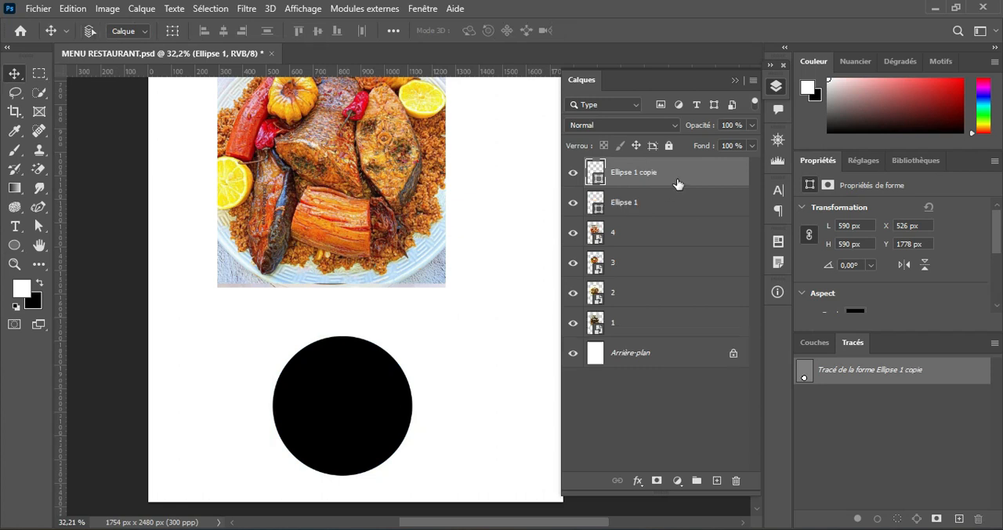
key("ctrl+j")
key("ctrl+j")
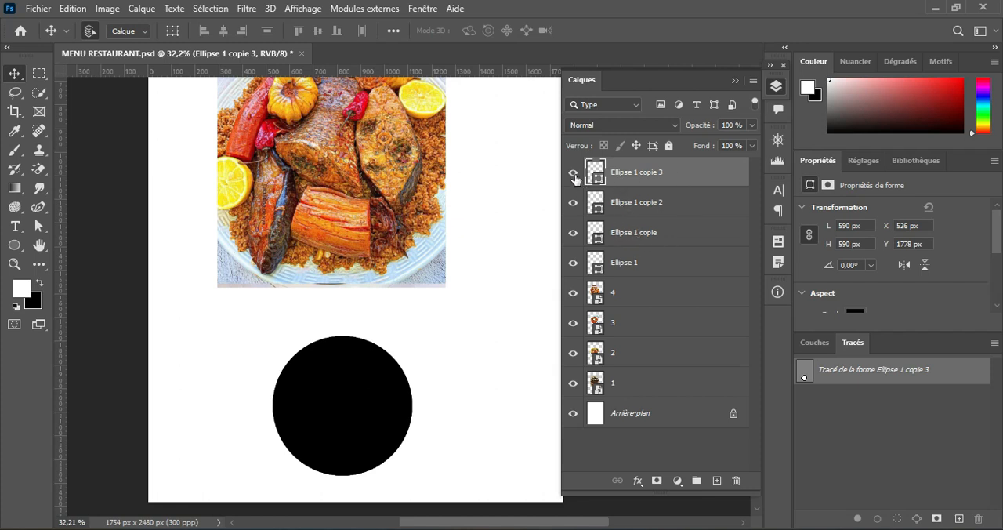
left_click_drag(575, 179, 571, 232)
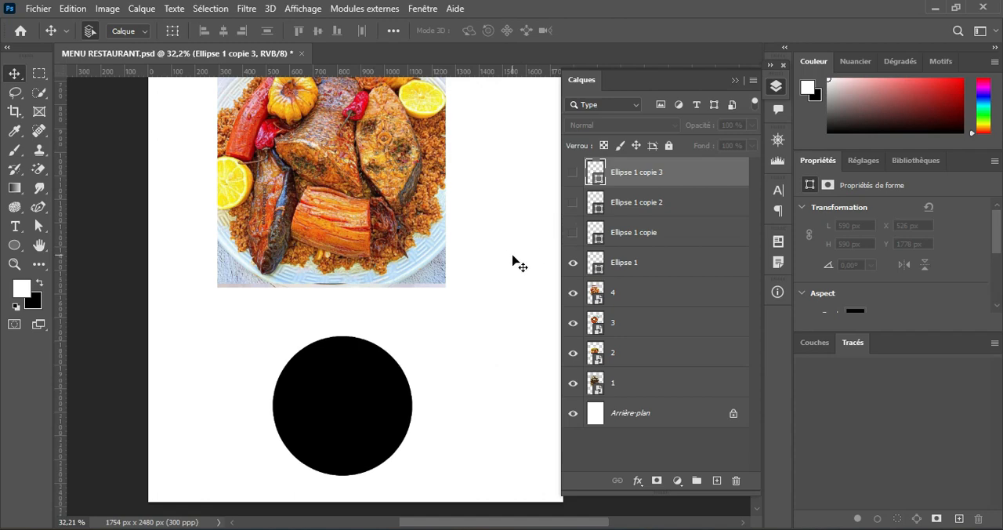
Step: Shift the stacked food photos toward the page's upper right and move the Ellipse 1 circle up and to the left
scroll(512, 260, "up", 2)
scroll(513, 260, "down", 5, "alt")
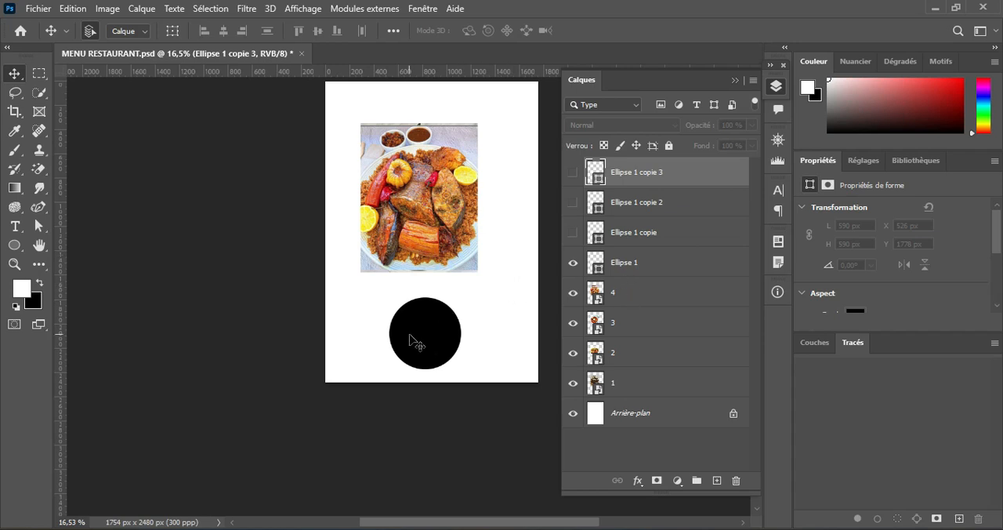
left_click_drag(304, 163, 457, 156)
left_click_drag(419, 335, 390, 282)
Step: Show Ellipse 1 copie and place it level with Ellipse 1, overlapping its right side at about X 664 px, Y 1337 px
left_click(573, 233)
left_click(623, 236)
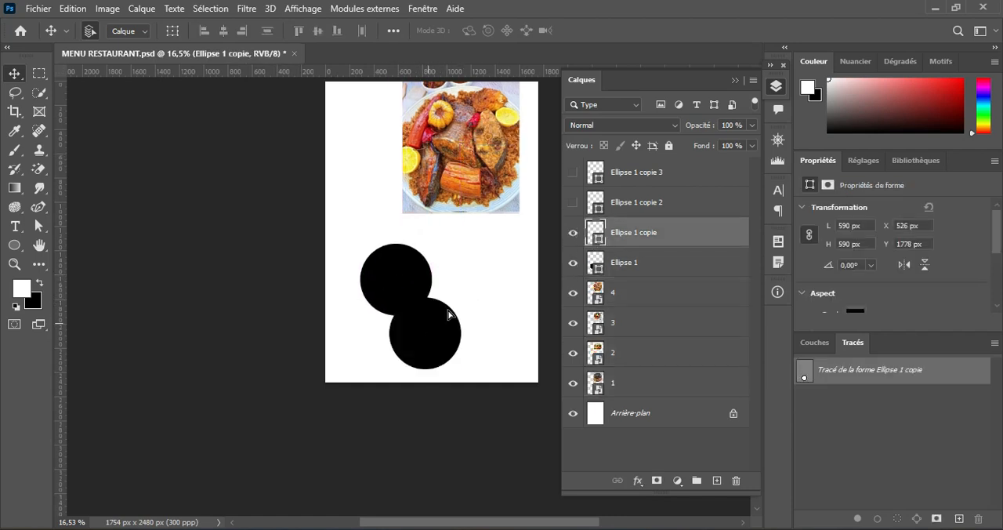
left_click_drag(450, 320, 398, 297)
scroll(452, 299, "down", 2)
scroll(451, 301, "up", 7)
left_click(410, 293)
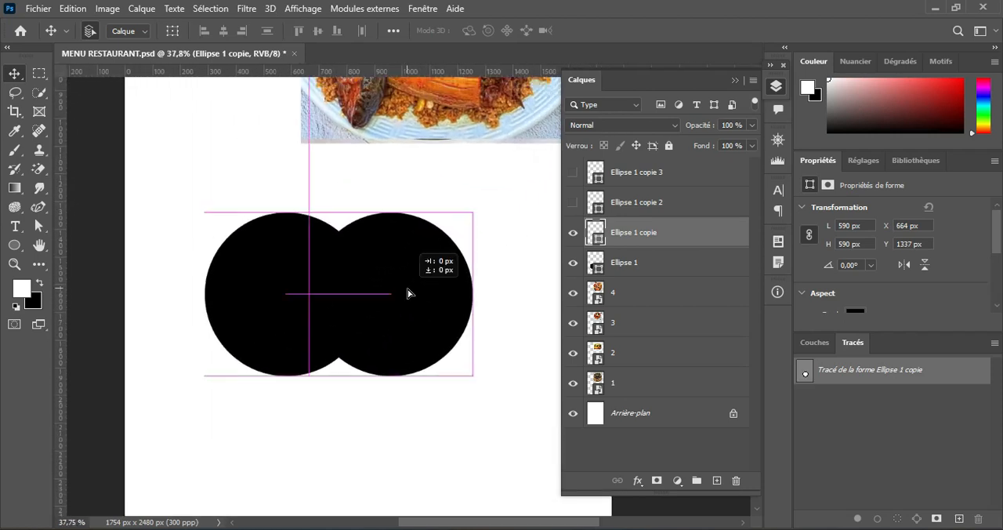
Step: Fill Ellipse 1 copie with a recently used dark green and shift it right to about X 741 px
left_click(14, 244)
left_click(177, 31)
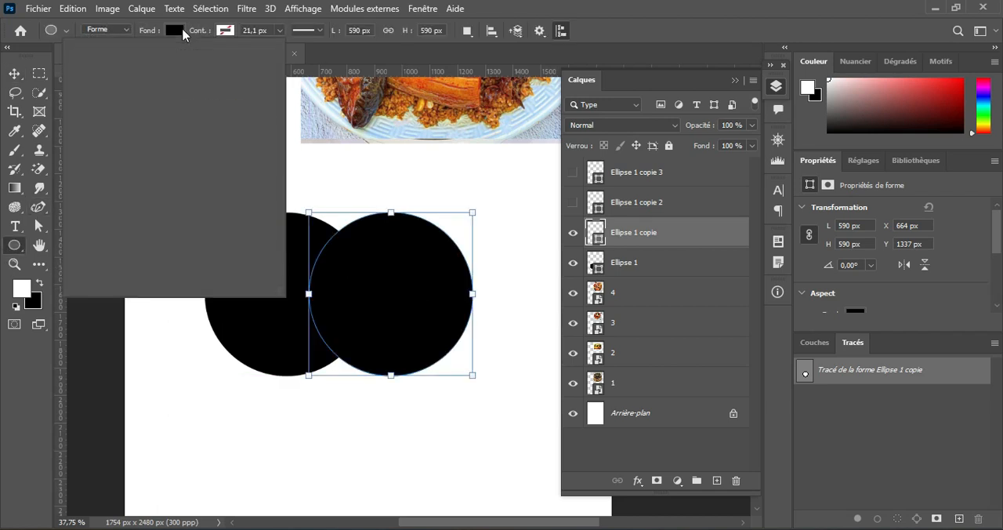
left_click(134, 107)
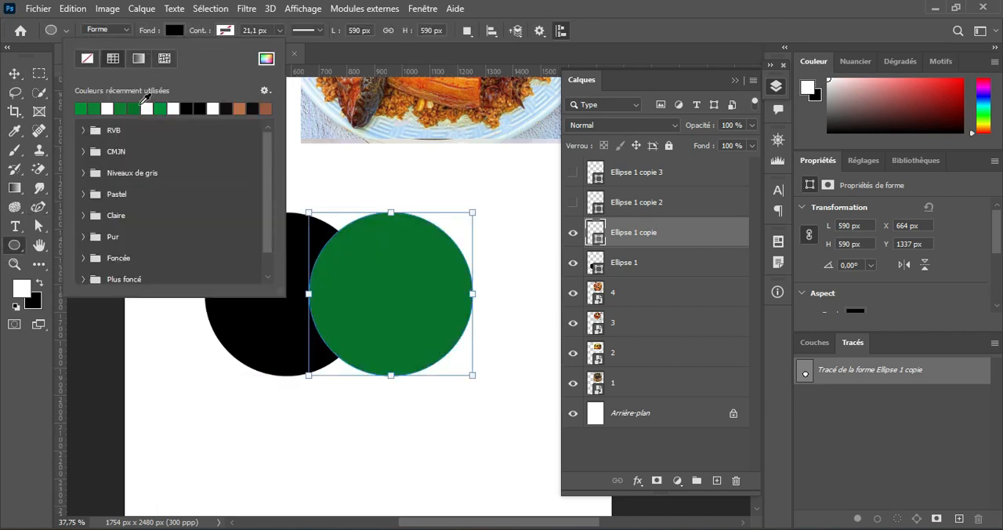
left_click(174, 32)
left_click(27, 75)
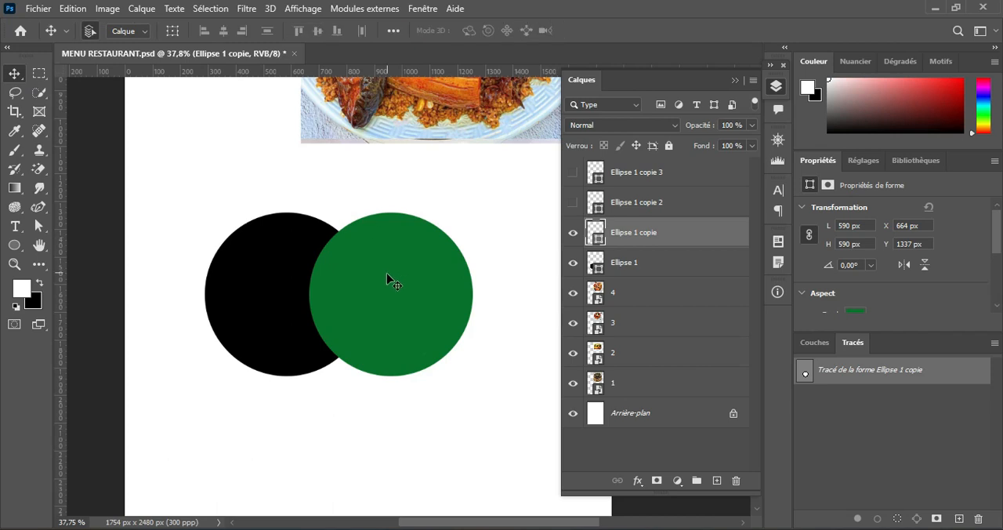
left_click_drag(406, 288, 425, 283)
Step: Show Ellipse 1 copie 2 and place it below the first black circle at about X 339 px, Y 1746 px
left_click(573, 202)
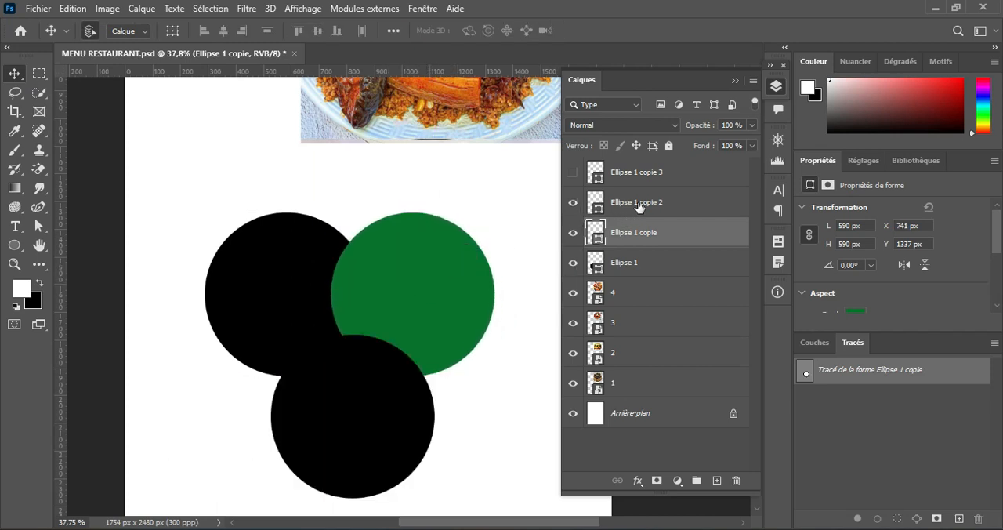
left_click(638, 204)
left_click_drag(340, 409, 276, 397)
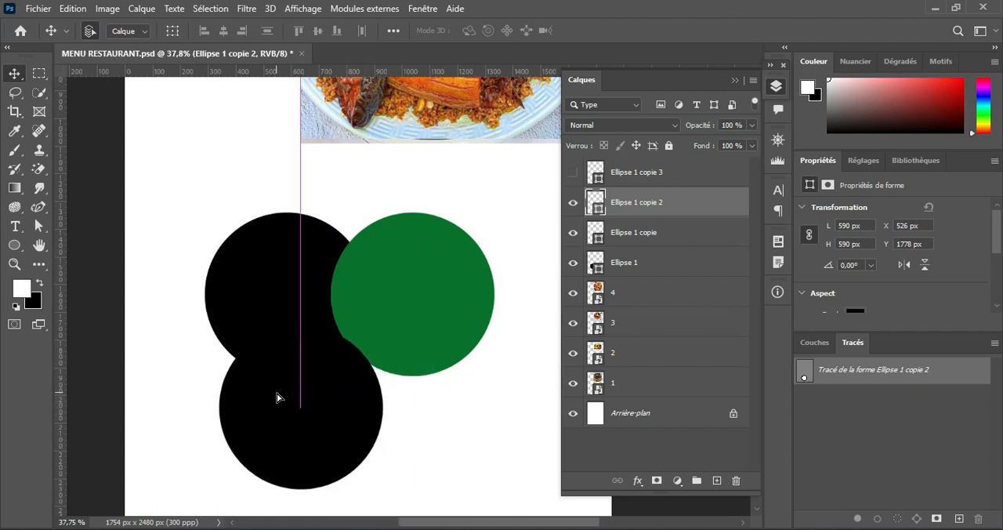
Step: Fill Ellipse 1 copie 2 with the pure red from the RVB swatches
left_click(14, 244)
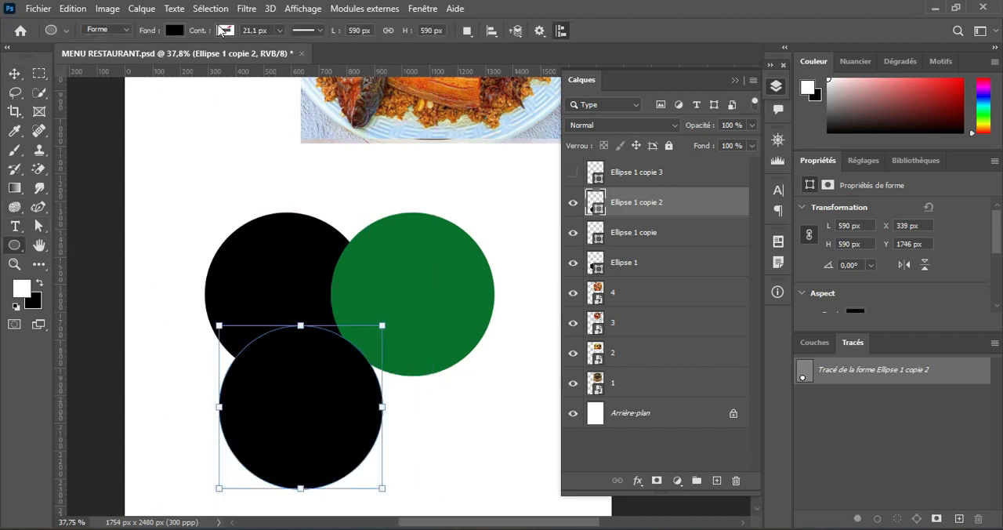
left_click(181, 33)
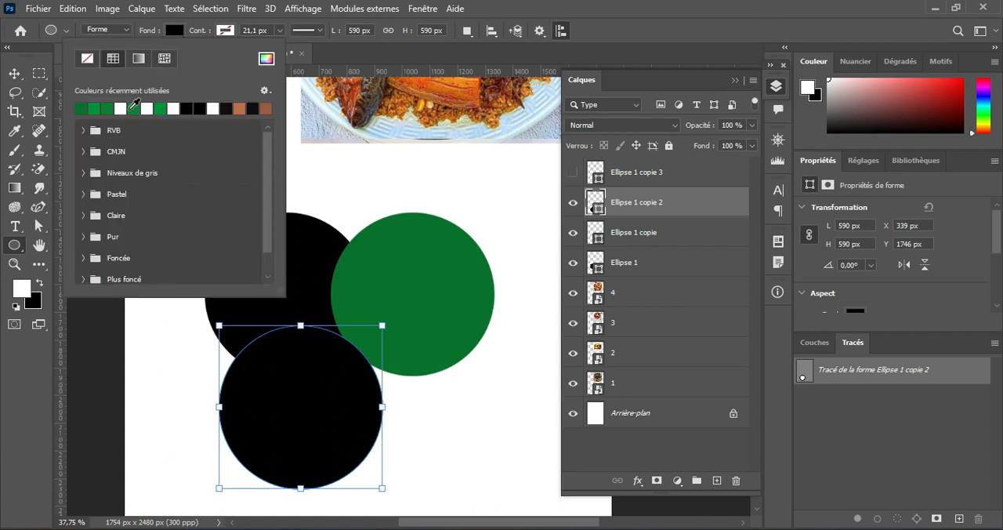
left_click(84, 130)
left_click(97, 147)
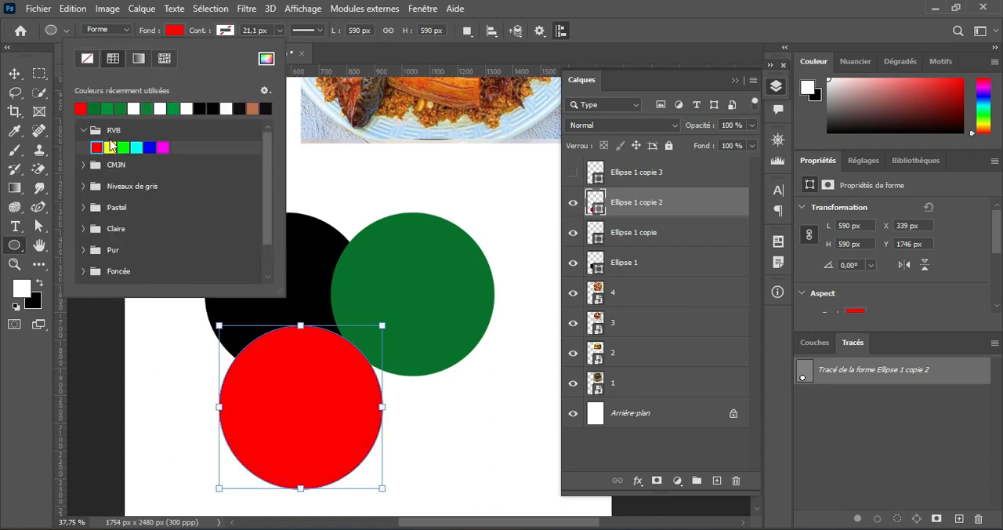
left_click(179, 32)
left_click(15, 74)
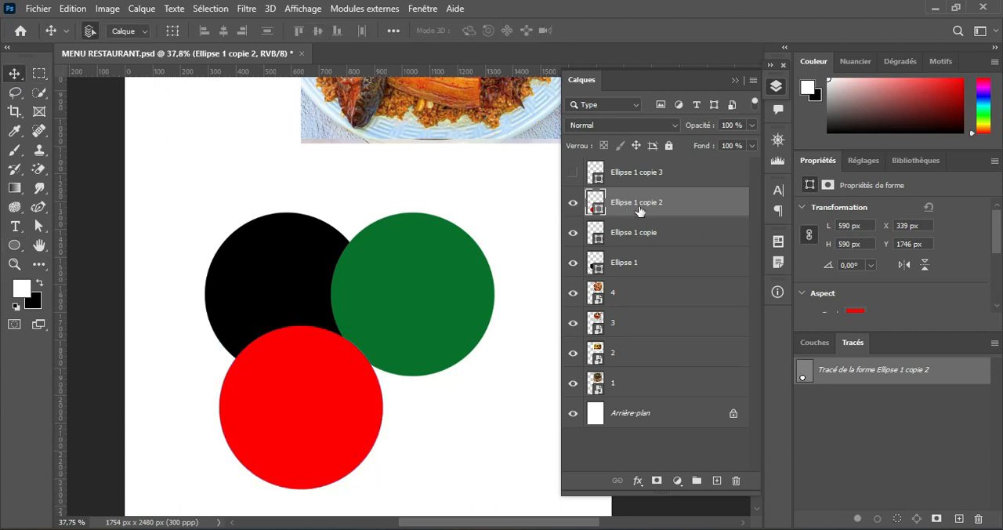
Step: Show Ellipse 1 copie 3, place it below the green circle, and adjust the spacing of the black and red circles
left_click(573, 171)
left_click_drag(372, 387, 421, 383)
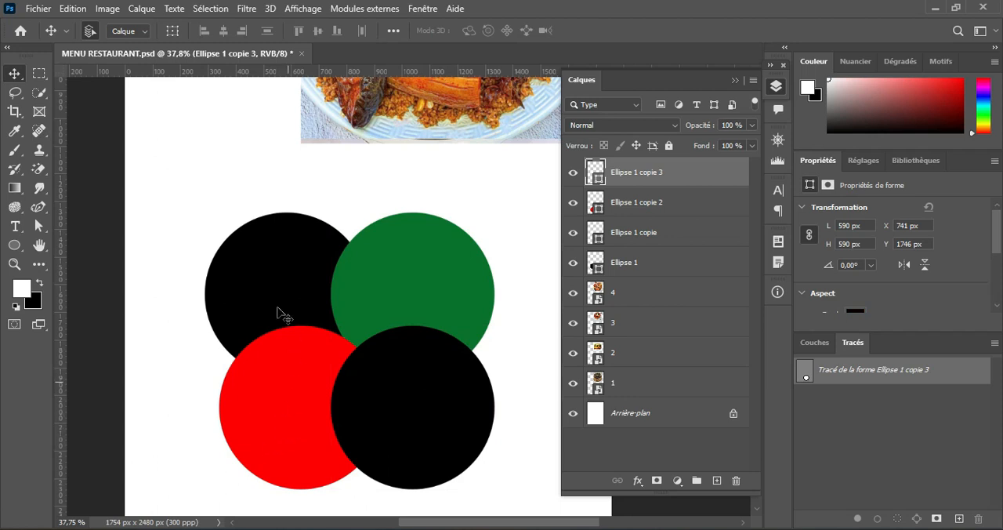
mouse_move(275, 304)
left_mouse_down()
mouse_move(287, 273)
mouse_move(272, 269)
mouse_move(274, 292)
left_mouse_up()
left_click_drag(436, 394, 459, 385)
mouse_move(279, 413)
left_mouse_down()
mouse_move(269, 413)
mouse_move(286, 415)
left_mouse_up()
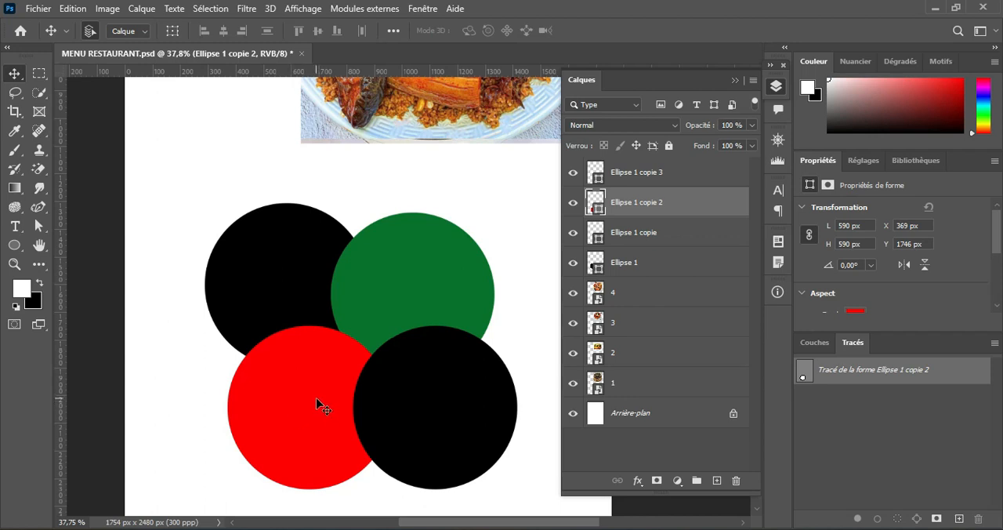
Step: Hide the three circle copies so that only Ellipse 1 is shown, and select Ellipse 1
left_click(573, 202)
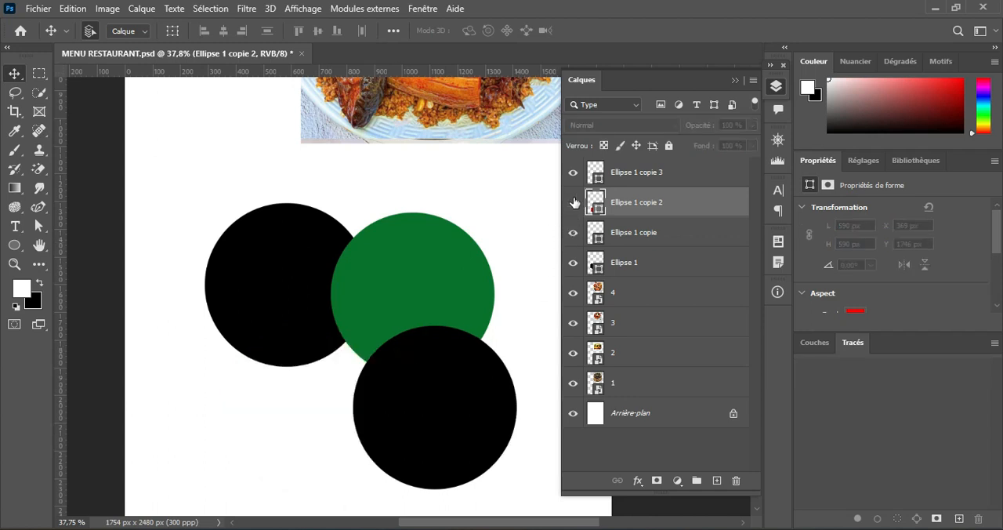
left_click(572, 202)
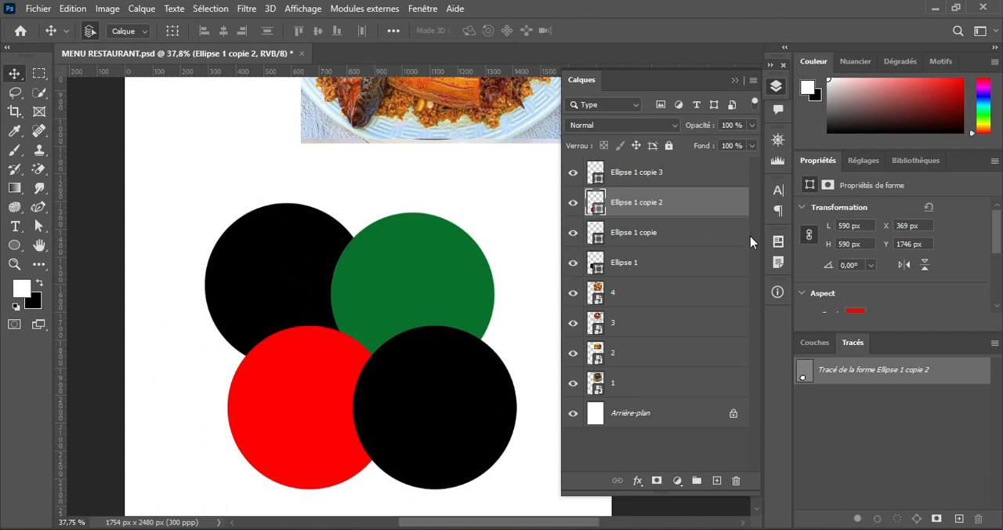
left_click(573, 172)
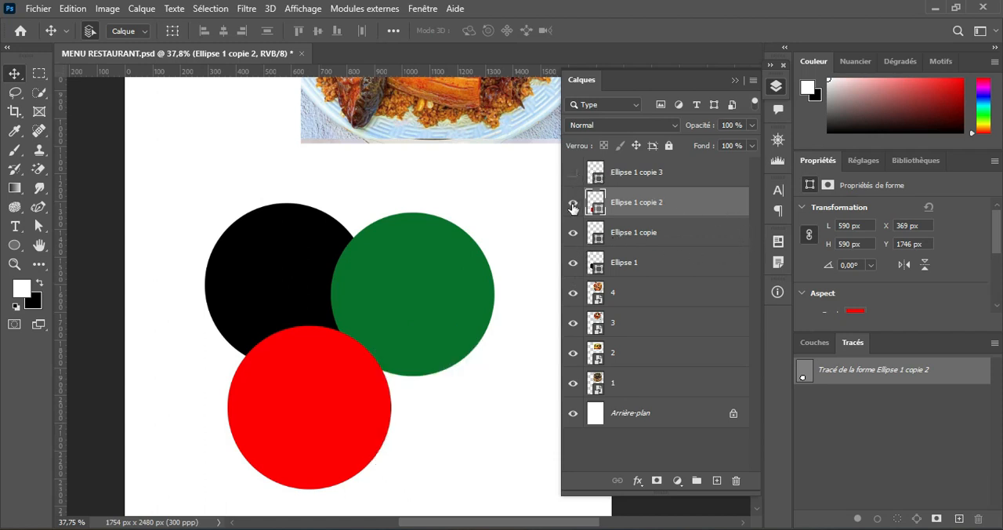
left_click(573, 202)
left_click(572, 232)
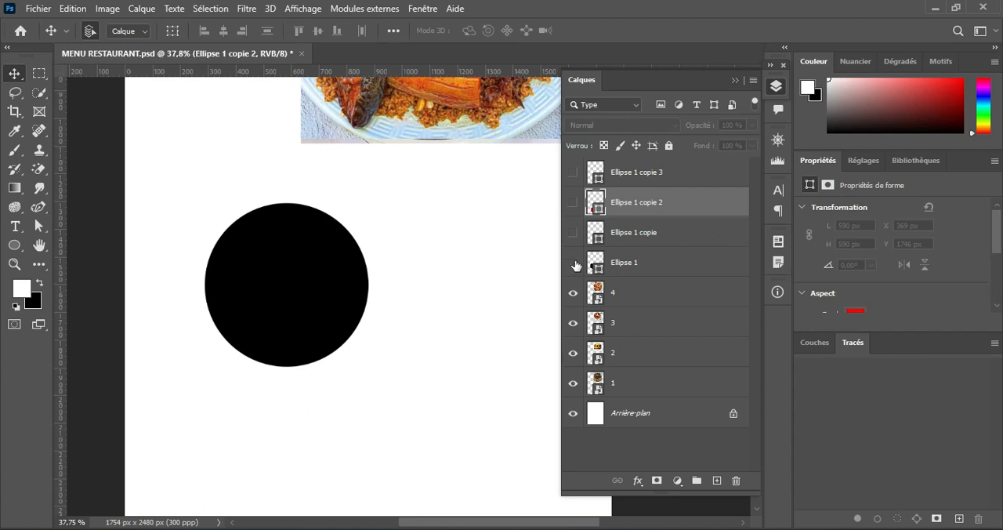
left_click(573, 263)
left_click(572, 262)
left_click(617, 264)
Step: Move photo 4 over the black circle and stack its layer directly above Ellipse 1
scroll(463, 217, "up", 3)
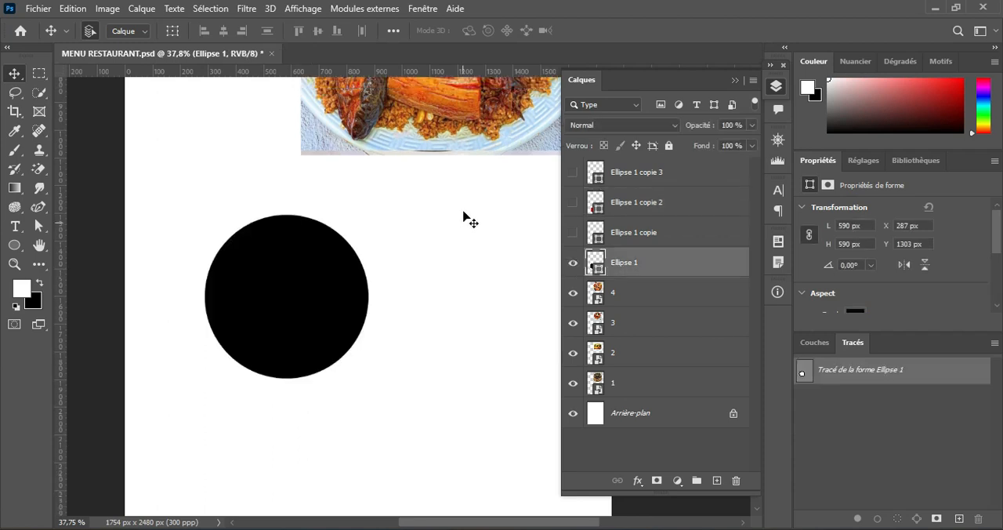
left_click_drag(470, 141, 325, 456)
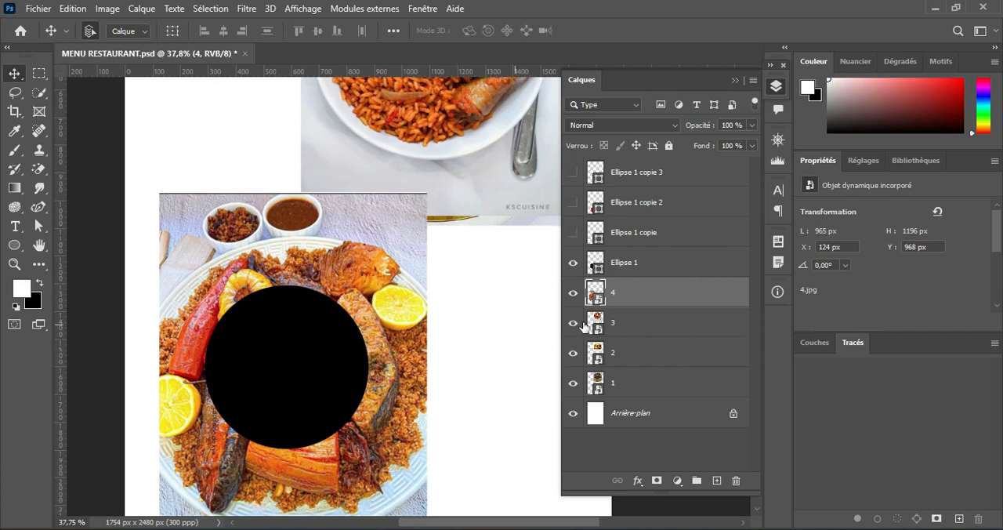
left_click_drag(651, 287, 670, 257)
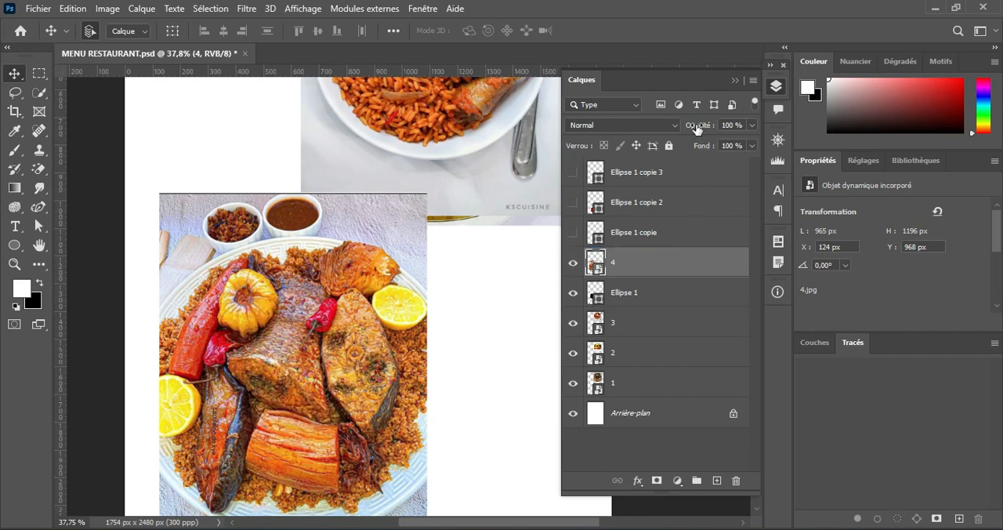
Step: Lower photo 4's opacity to 66% and resize it to about 634 x 727 px so the plate surrounds the circle
left_click_drag(696, 127, 670, 135)
key("ctrl+t")
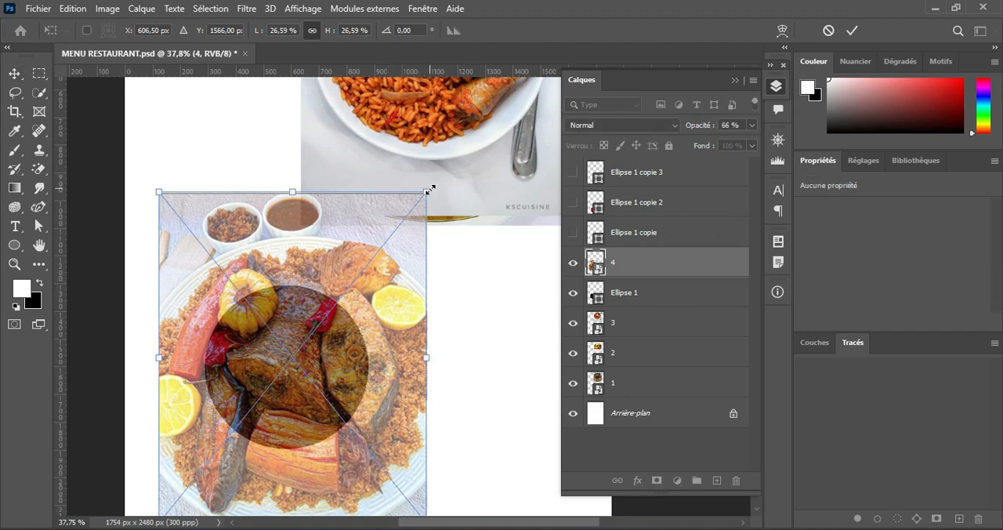
left_click_drag(424, 196, 373, 259)
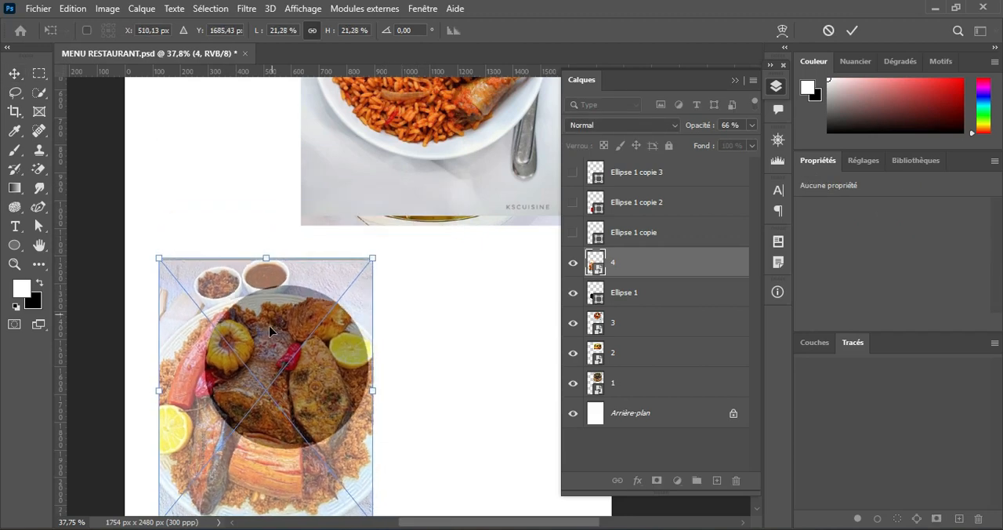
left_click_drag(281, 345, 302, 321)
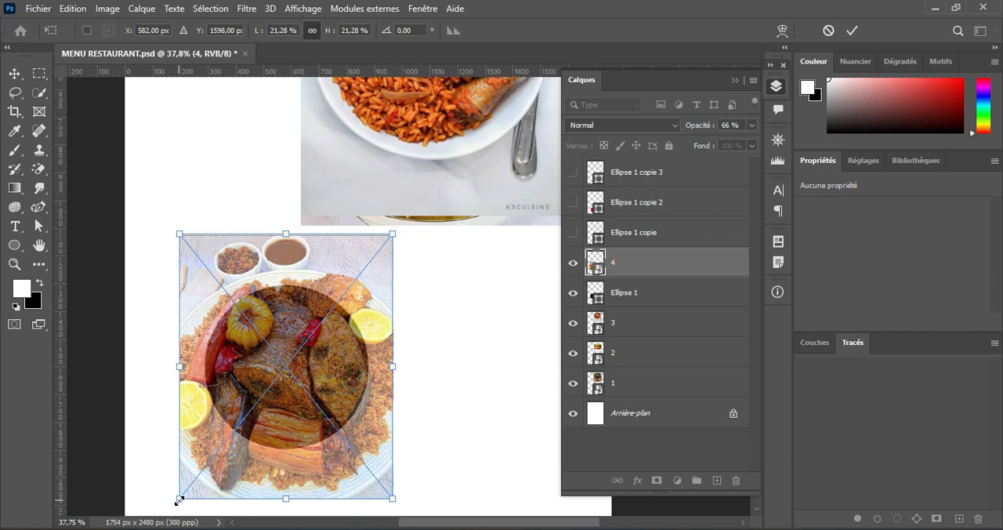
left_click_drag(179, 500, 194, 479)
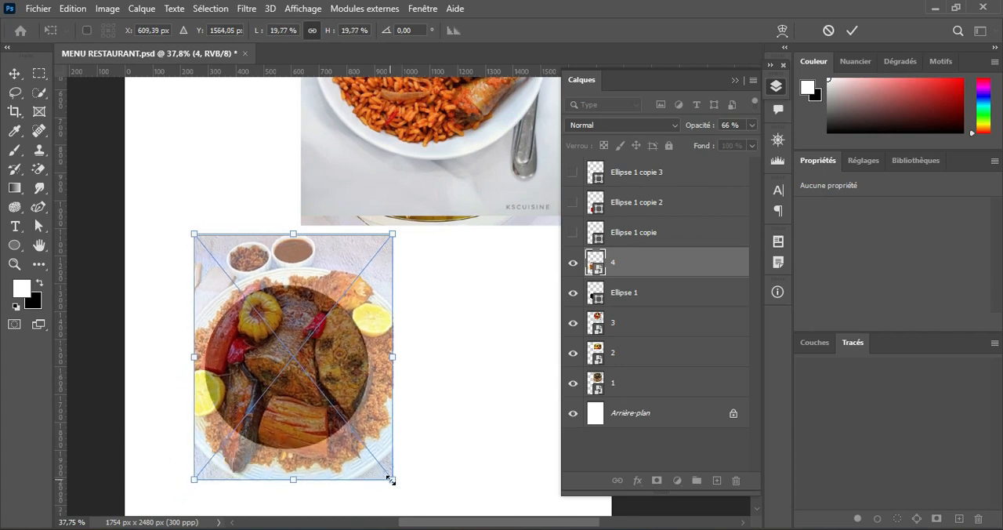
left_click_drag(391, 479, 376, 459)
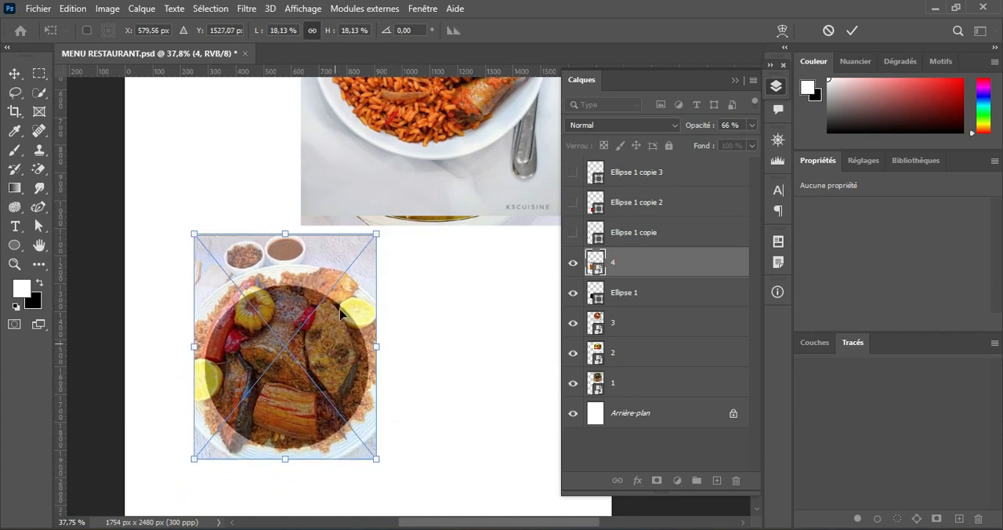
left_click_drag(289, 228, 290, 250)
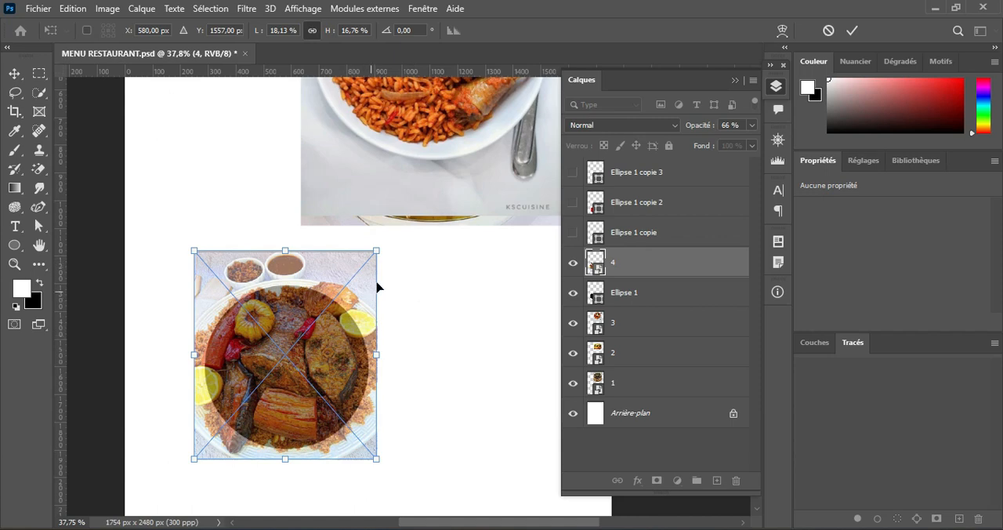
left_click_drag(378, 251, 374, 254)
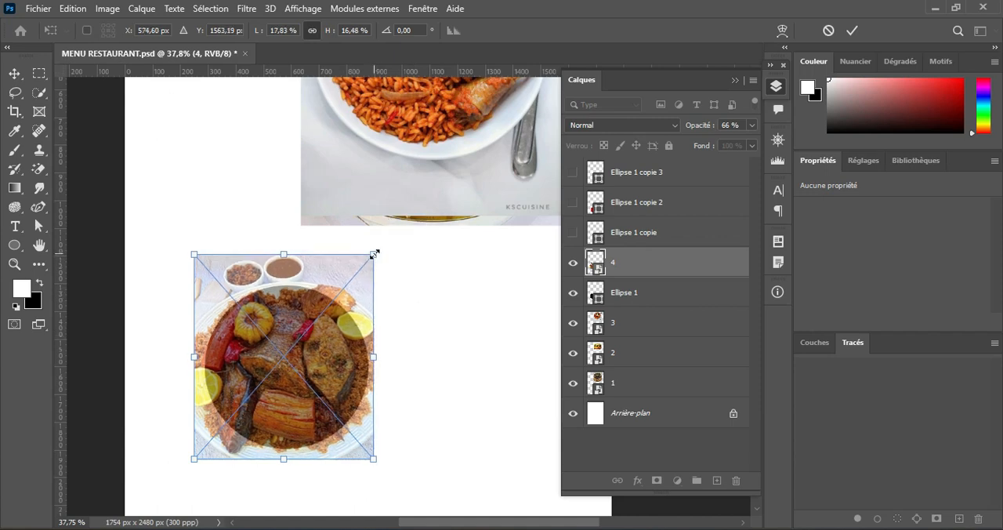
left_click_drag(197, 460, 200, 456)
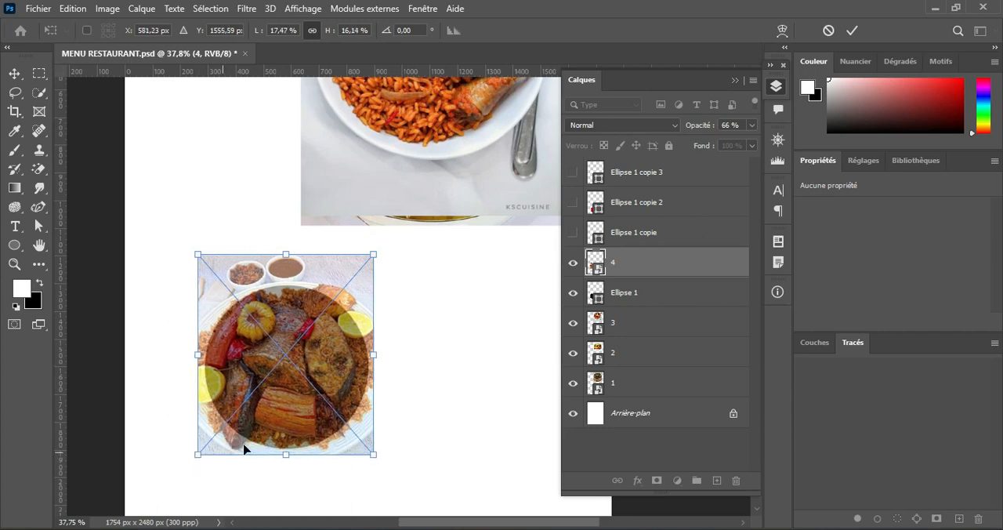
left_click(851, 31)
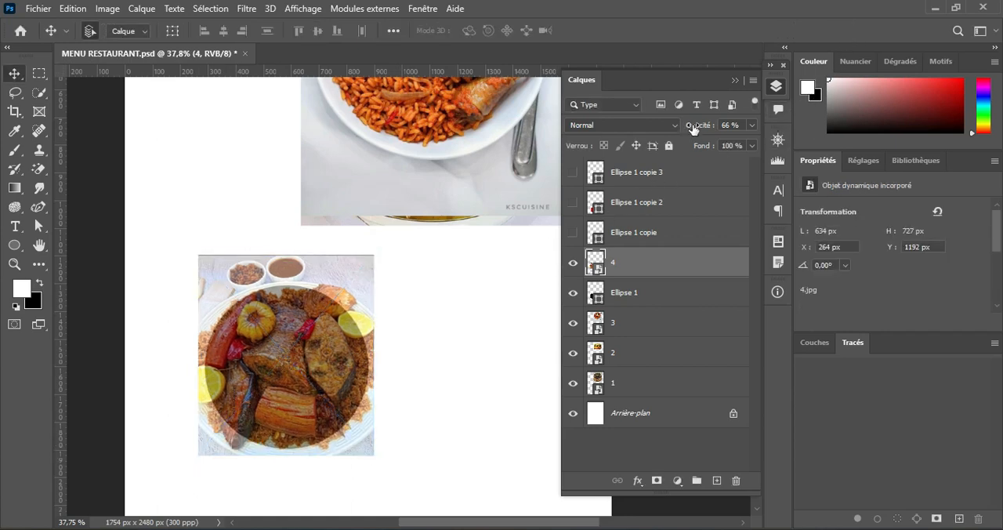
Step: Restore photo 4's opacity to 100% and clip it to Ellipse 1 with a clipping mask
left_click_drag(687, 130, 810, 135)
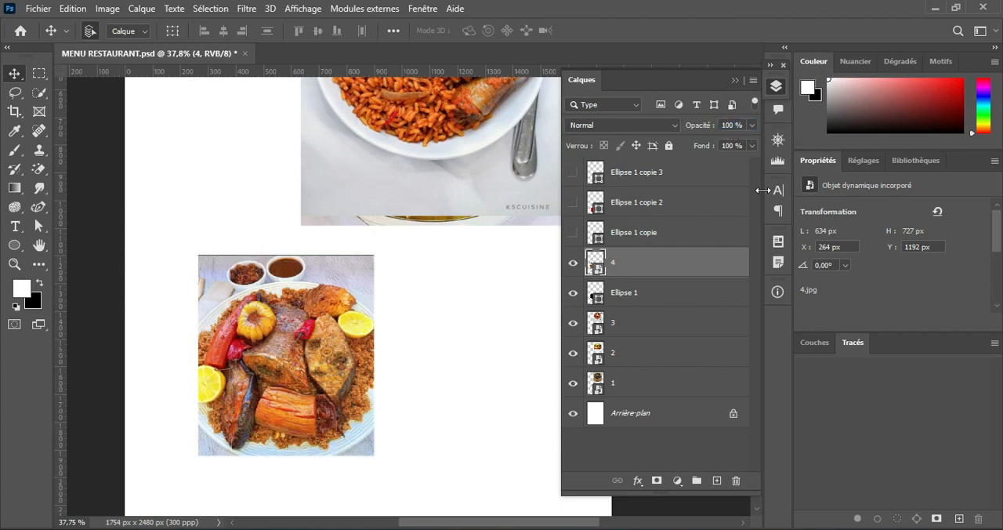
right_click(645, 268)
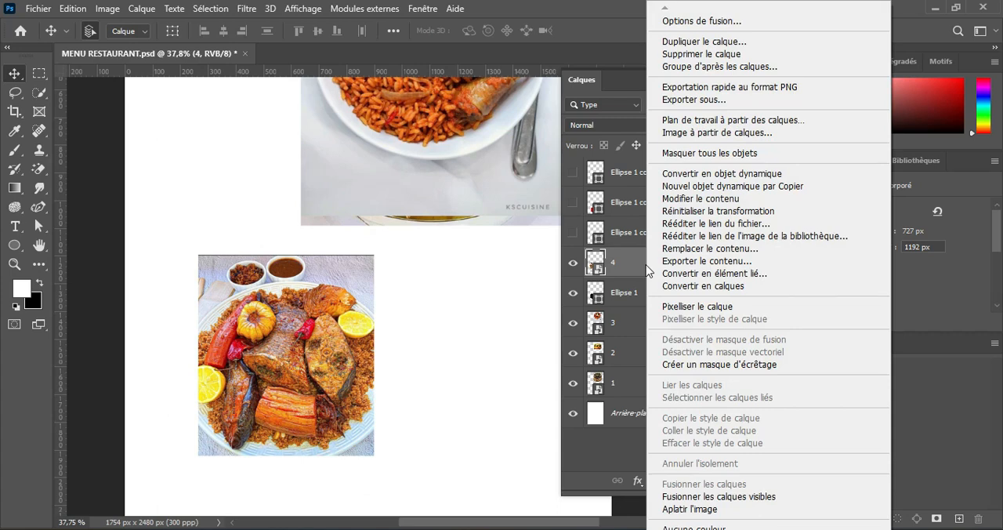
left_click(727, 372)
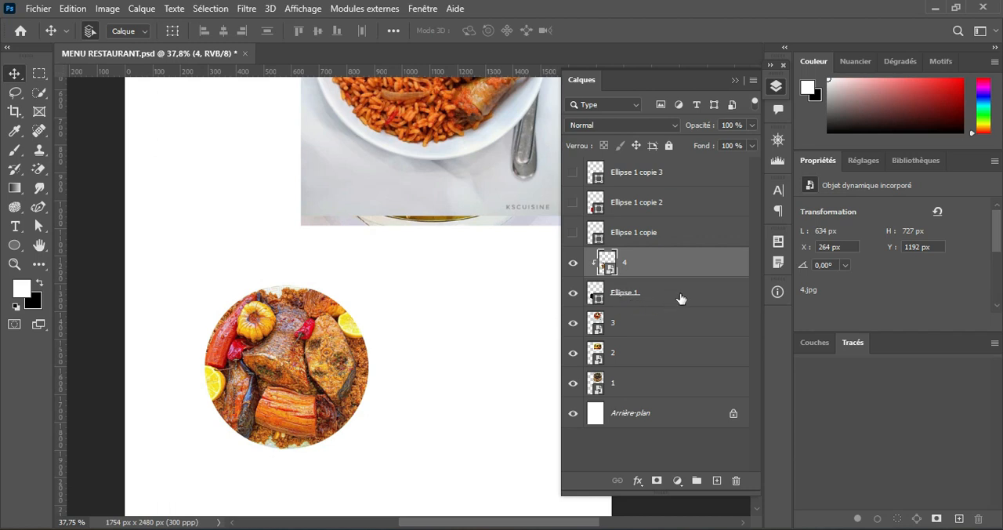
Step: Duplicate Ellipse 1 beneath photo 4 and toggle the photo's visibility to check the circle under it
left_click(655, 300)
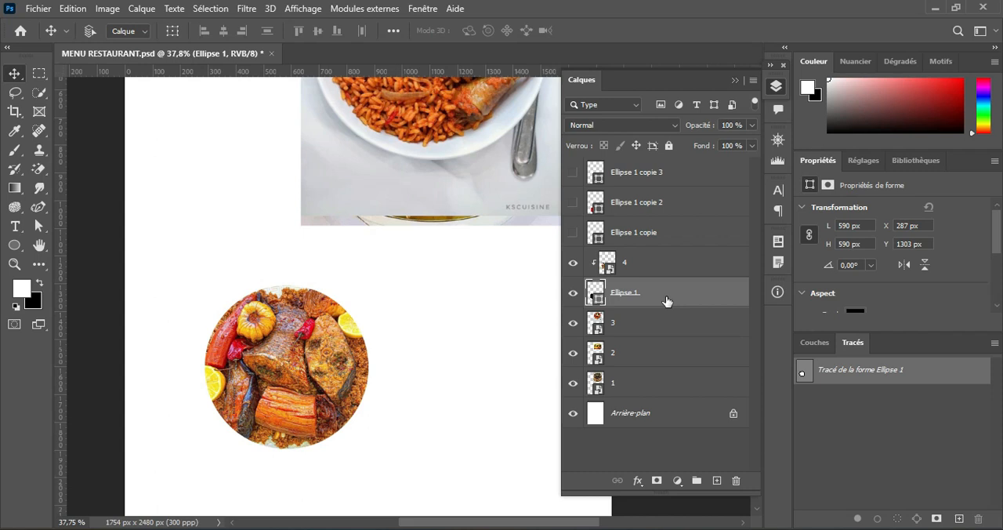
key("ctrl+j")
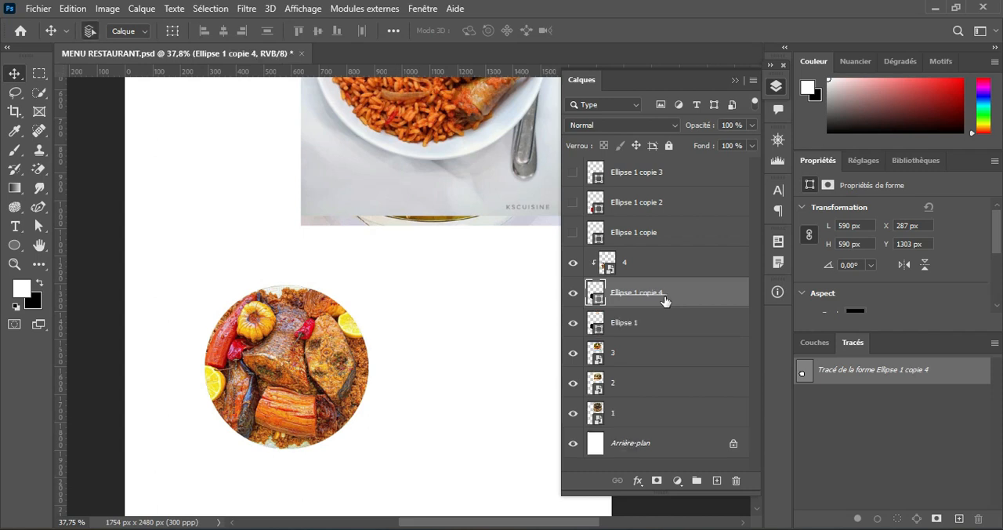
left_click(575, 325)
left_click(576, 267)
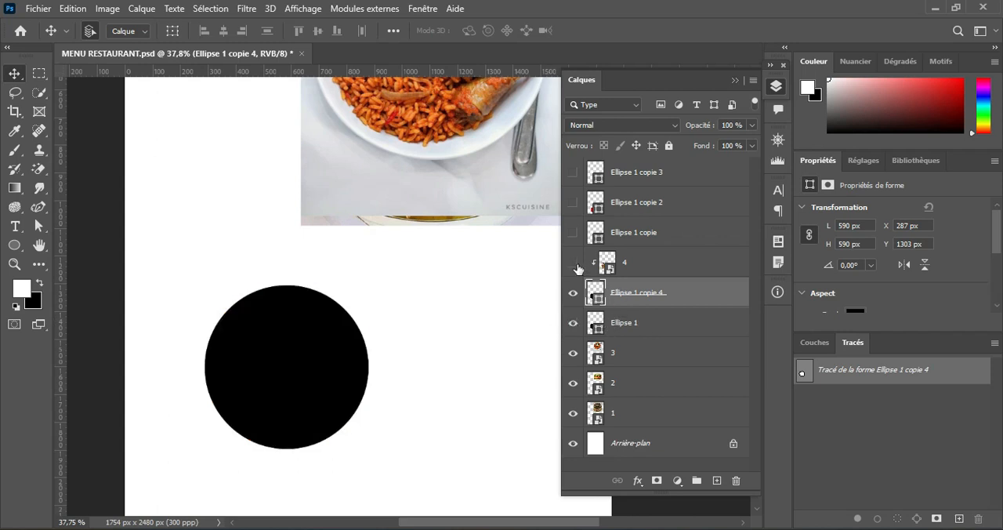
left_click(575, 267)
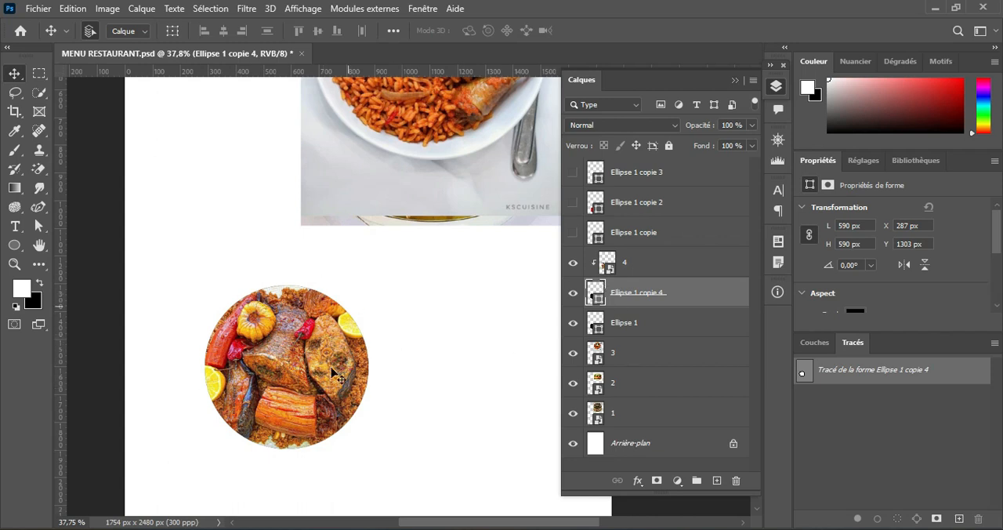
Step: Group photo 4 together with Ellipse 1 copie 4 and Ellipse 1
left_click(648, 270)
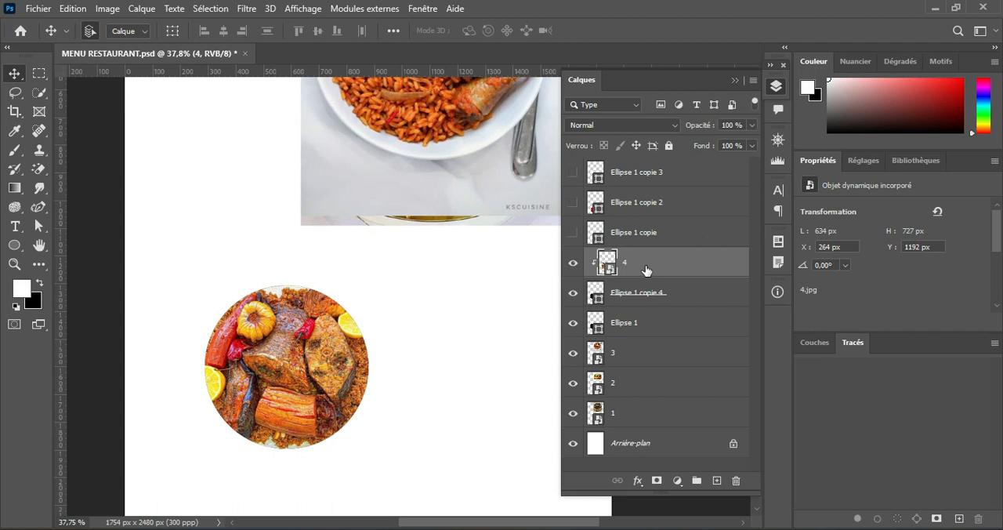
left_click(652, 327, "shift")
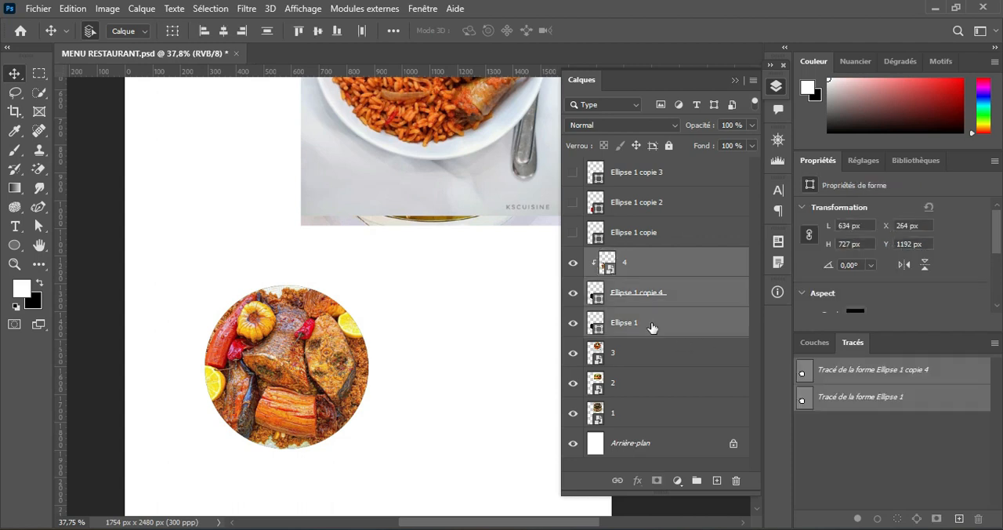
left_click(697, 481)
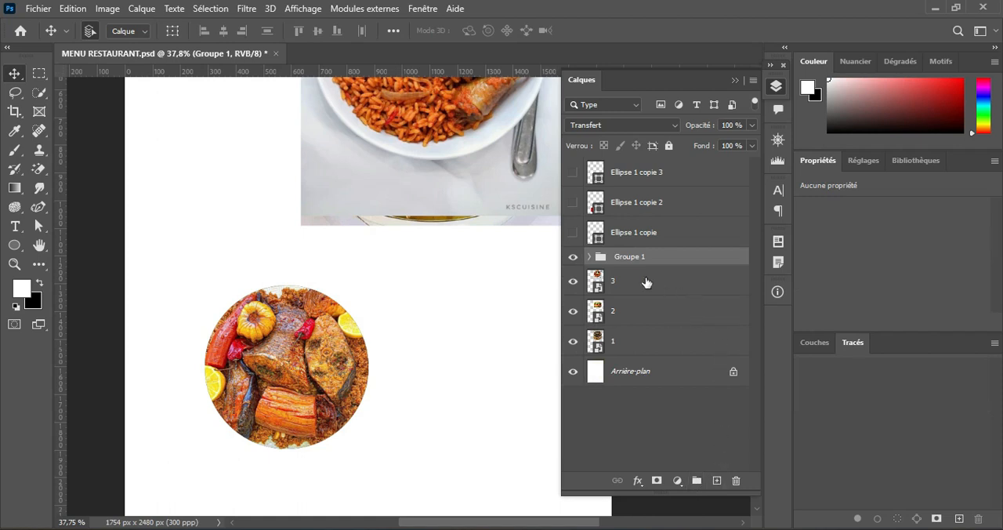
Step: Expand Groupe 1 and give the Ellipse 1 copie 4 shape a solid white stroke
left_click(590, 257)
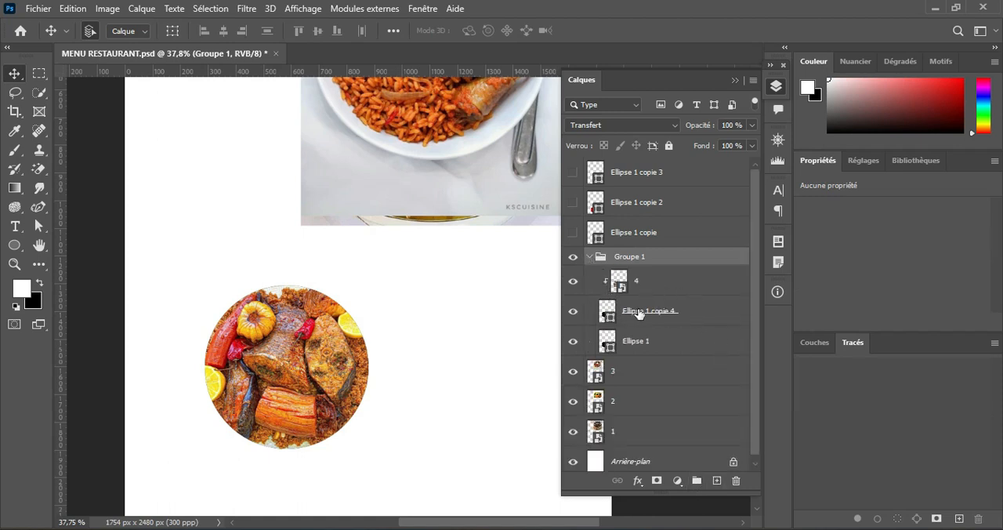
left_click(638, 312)
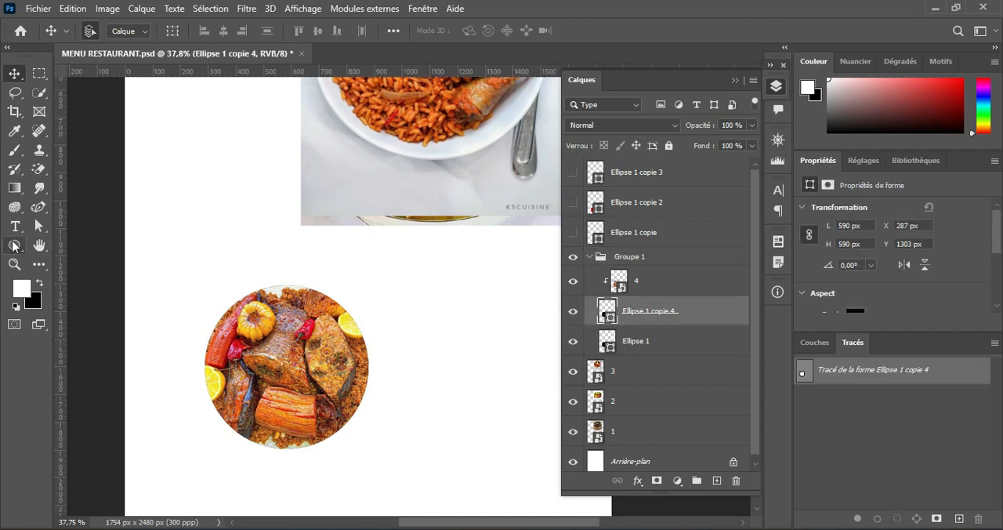
left_click(14, 246)
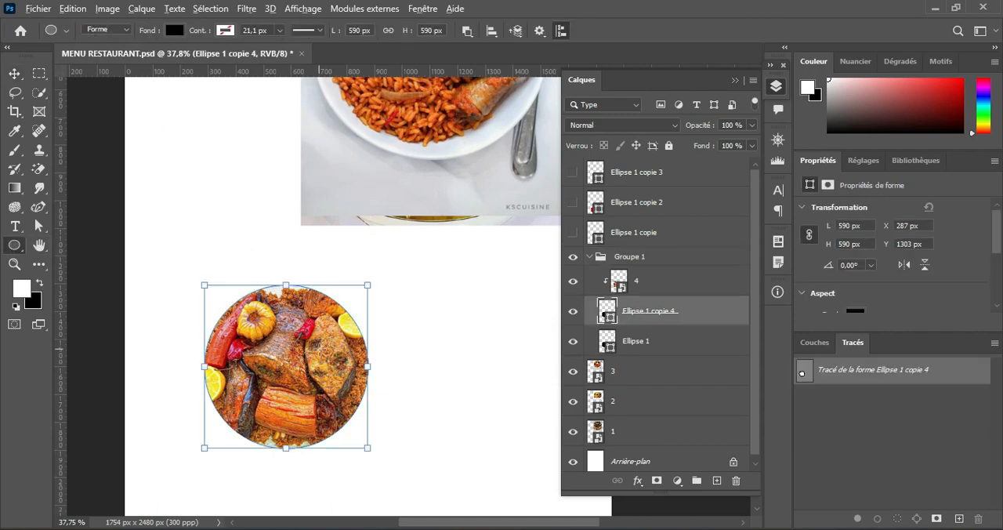
scroll(318, 337, "up", 5)
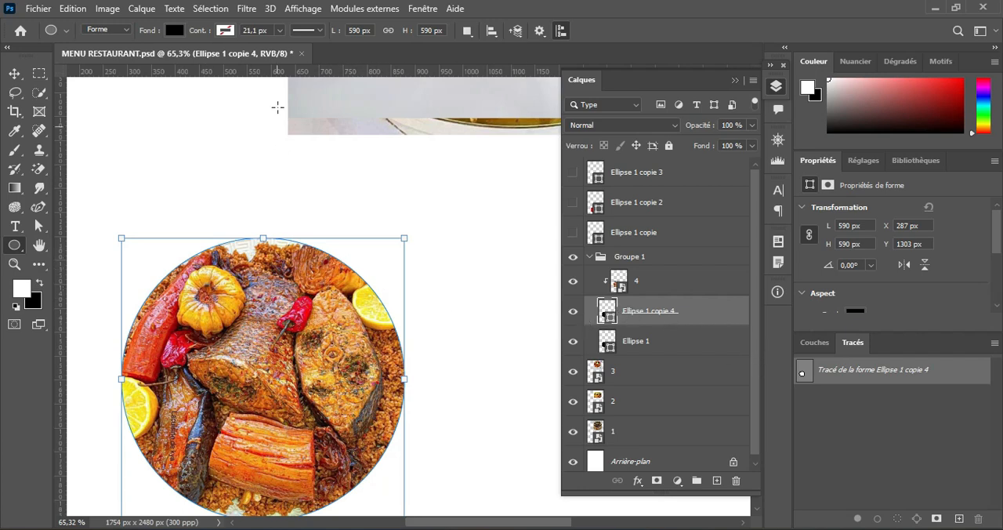
left_click(224, 30)
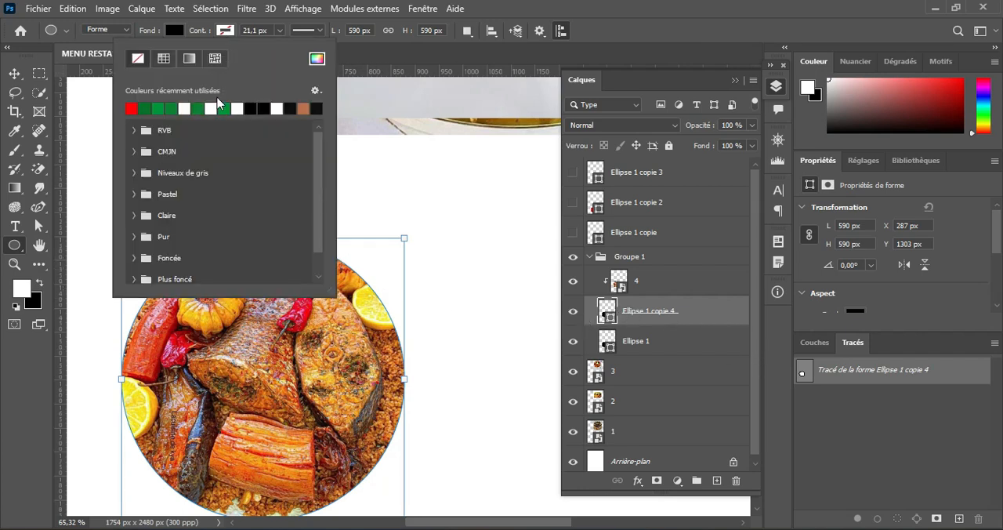
left_click(212, 108)
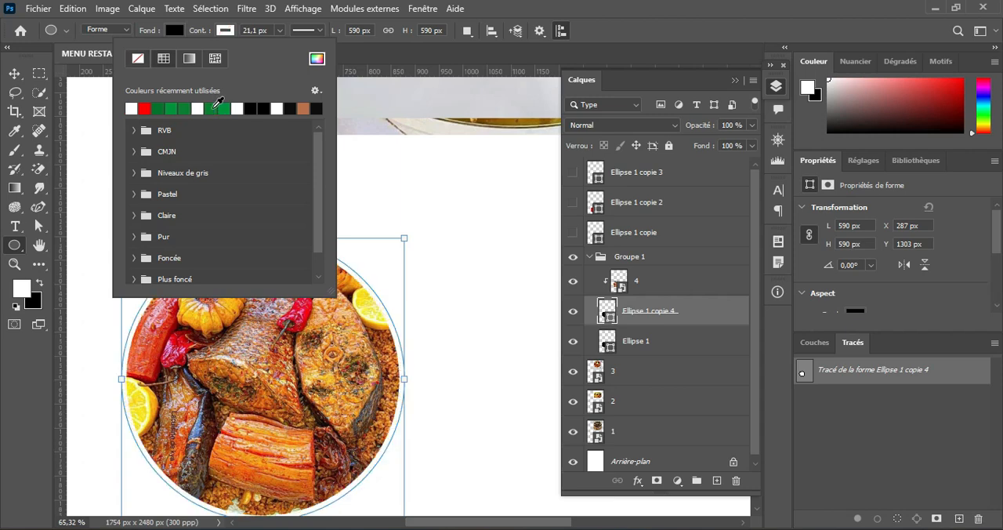
left_click(233, 34)
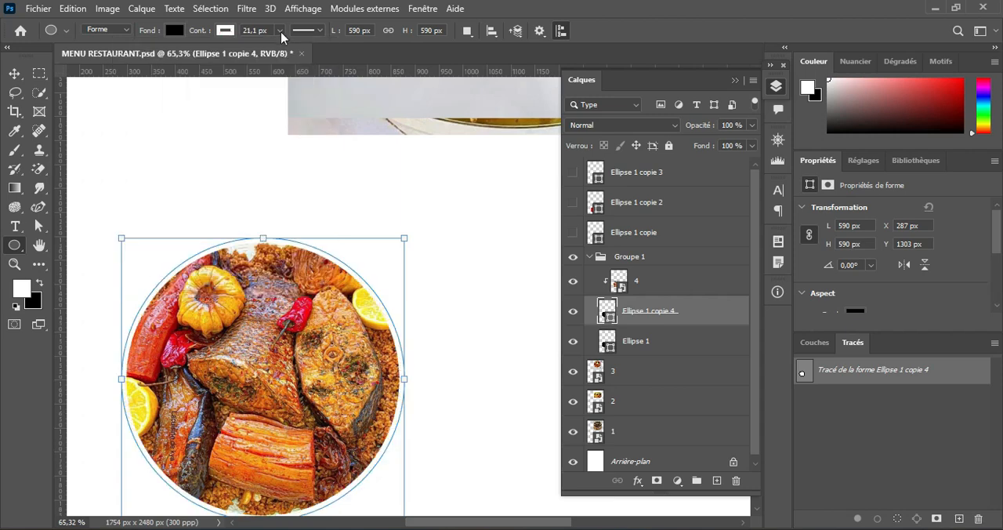
Step: Set the white stroke width of Ellipse 1 copie 4 to 26.52 px and collapse Groupe 1
left_click(281, 31)
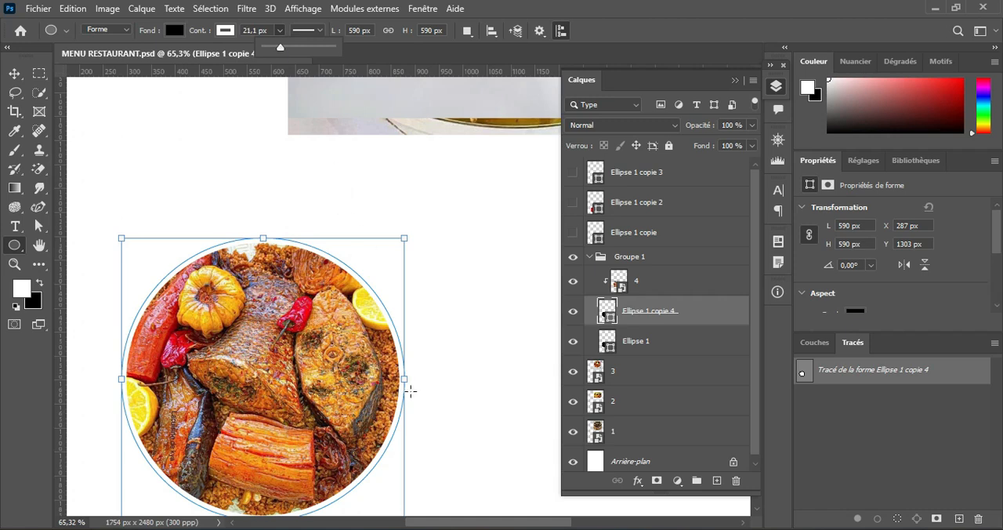
scroll(411, 391, "up", 3)
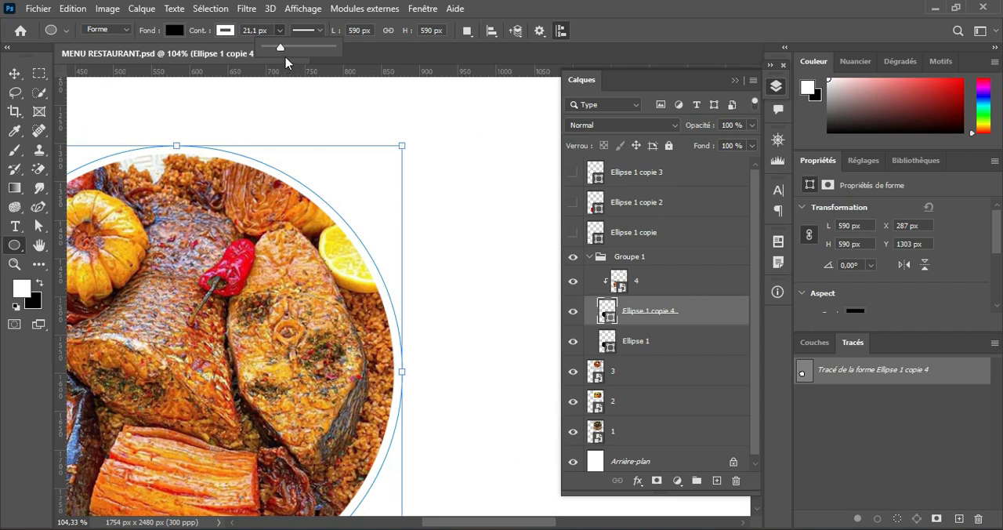
left_click_drag(282, 46, 245, 53)
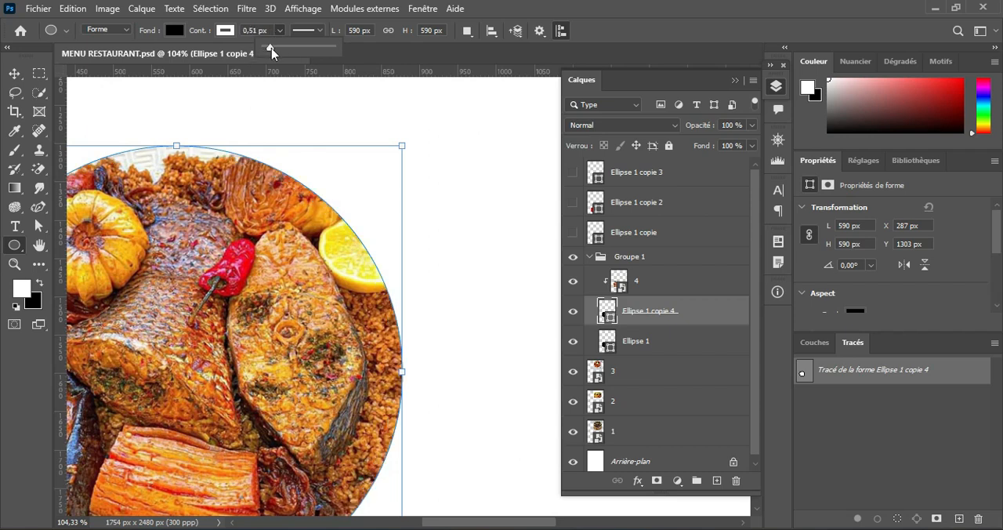
left_click_drag(274, 49, 282, 49)
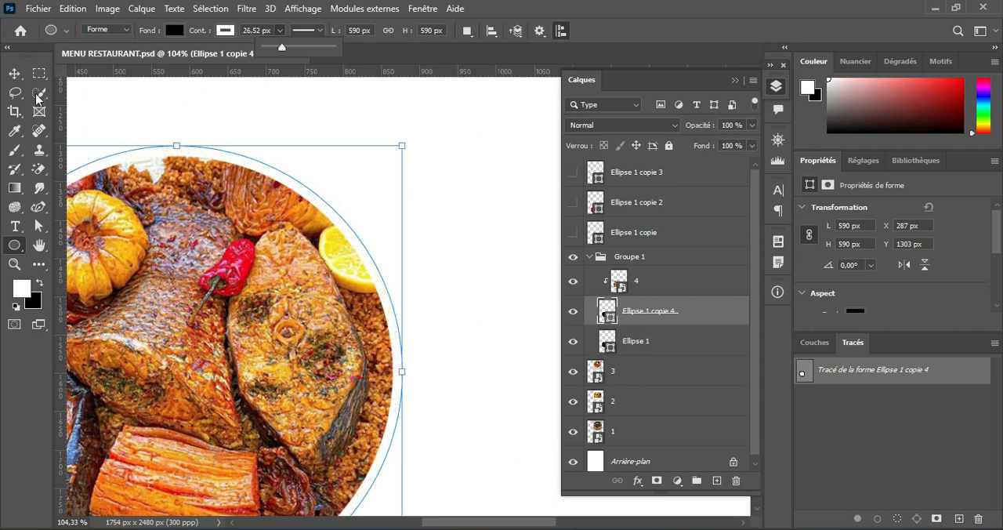
left_click(14, 73)
scroll(397, 361, "down", 2)
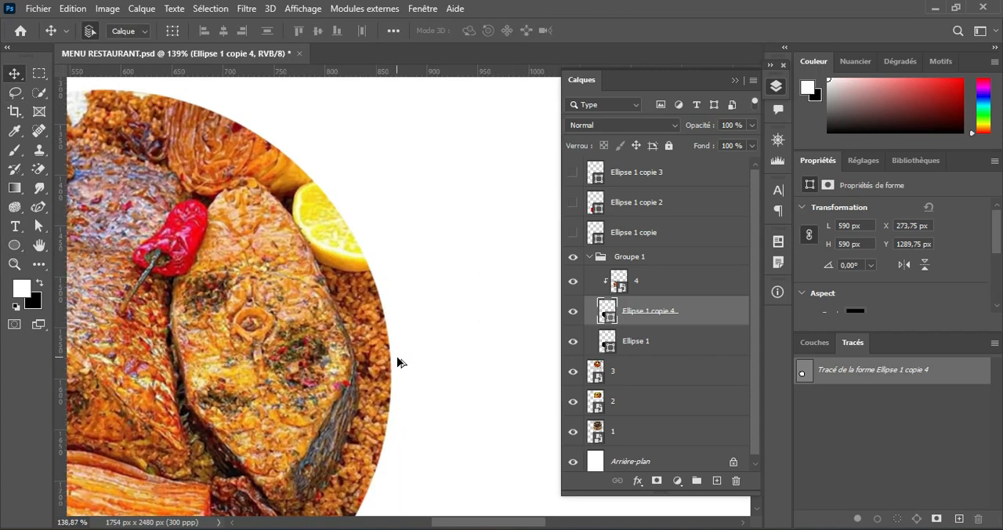
scroll(397, 362, "down", 5)
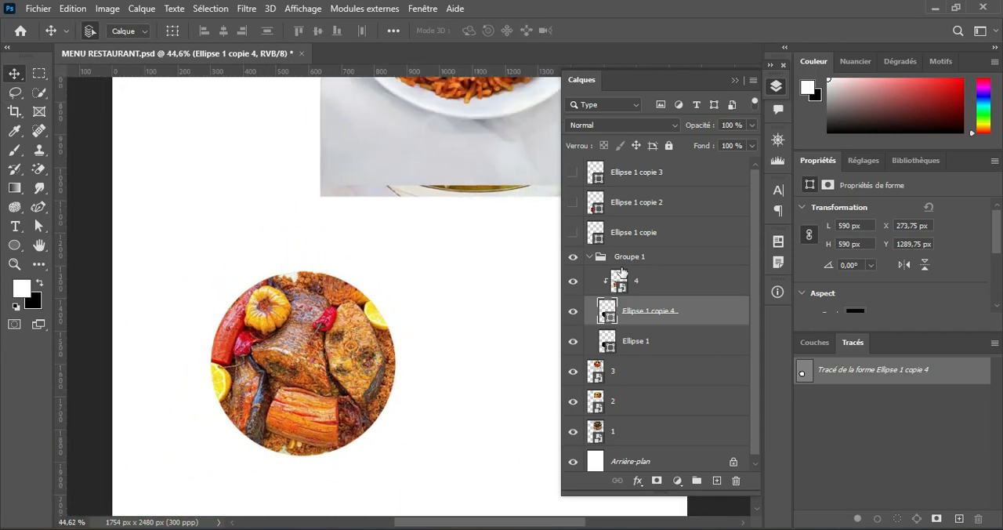
left_click(588, 258)
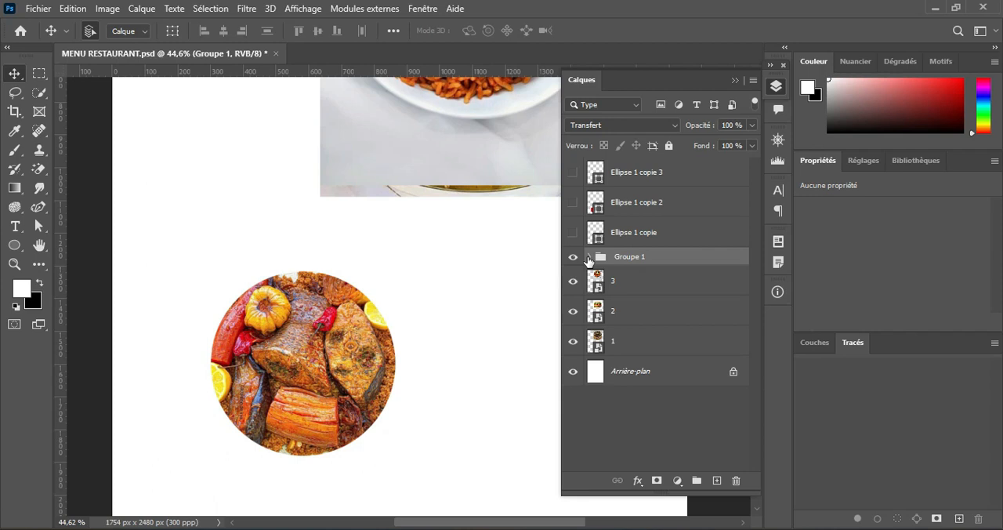
Step: Show Ellipse 1 copie, move photo 3 down over the green circle, and stack its layer directly above Ellipse 1 copie
left_click(572, 233)
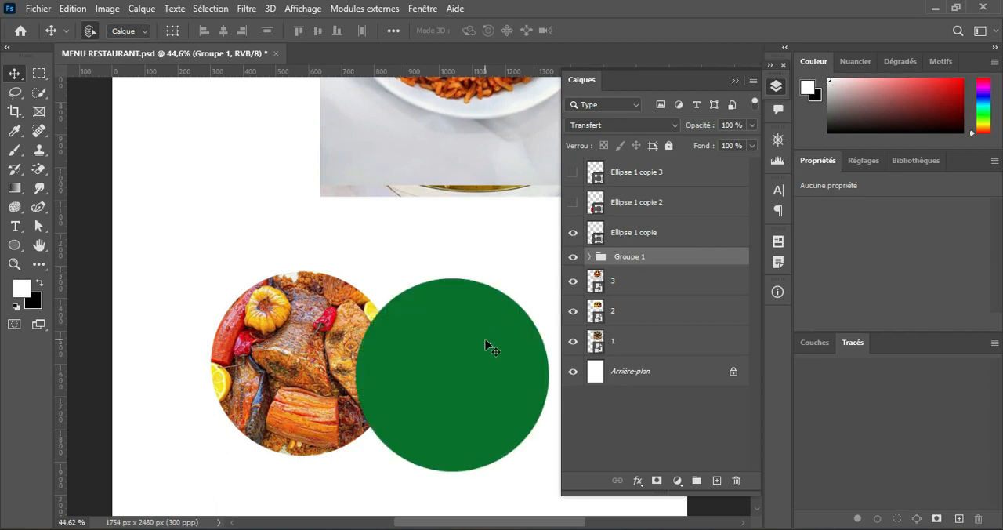
scroll(484, 340, "up", 2)
scroll(484, 339, "down", 2)
left_click_drag(501, 133, 490, 398)
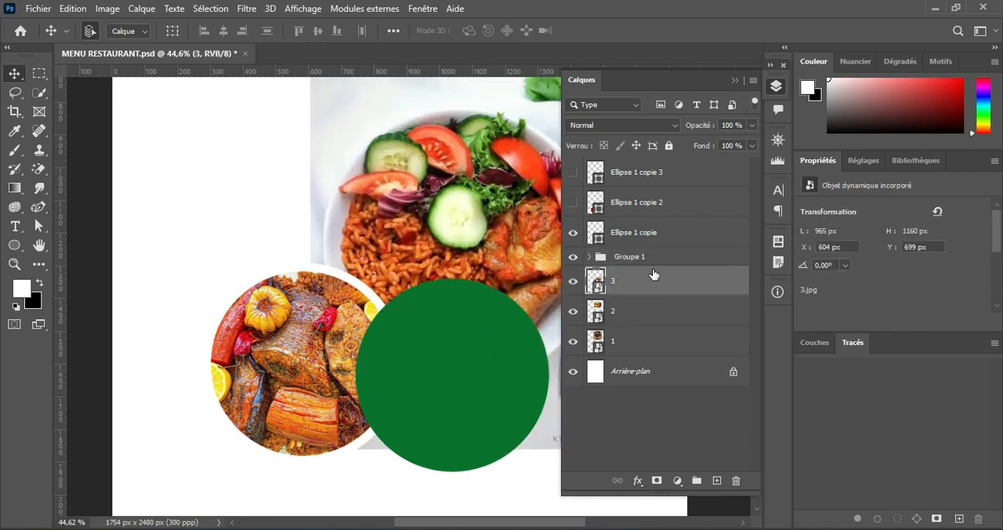
left_click_drag(653, 274, 664, 228)
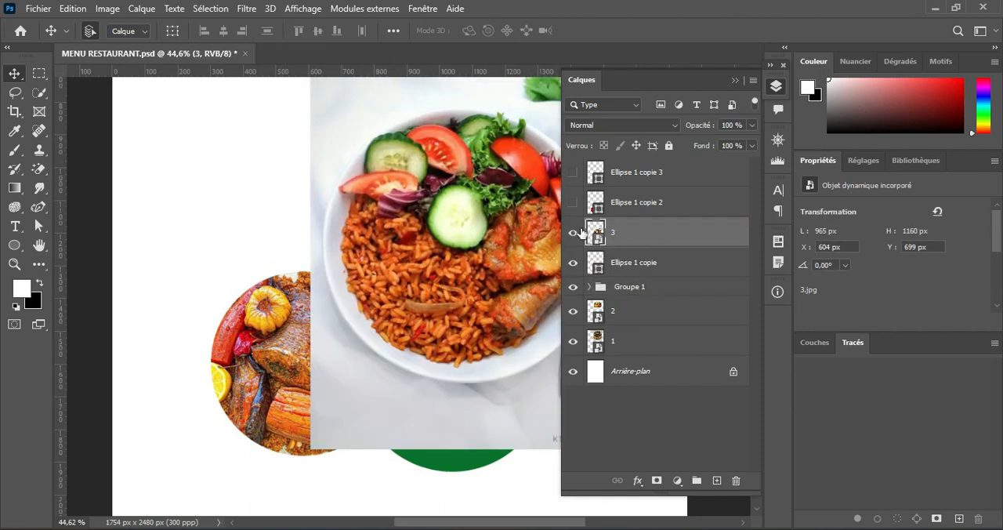
Step: Lower photo 3's opacity to 63% and resize it to about 601 x 723 px, positioned so the plate covers the green circle
left_click_drag(487, 300, 339, 270)
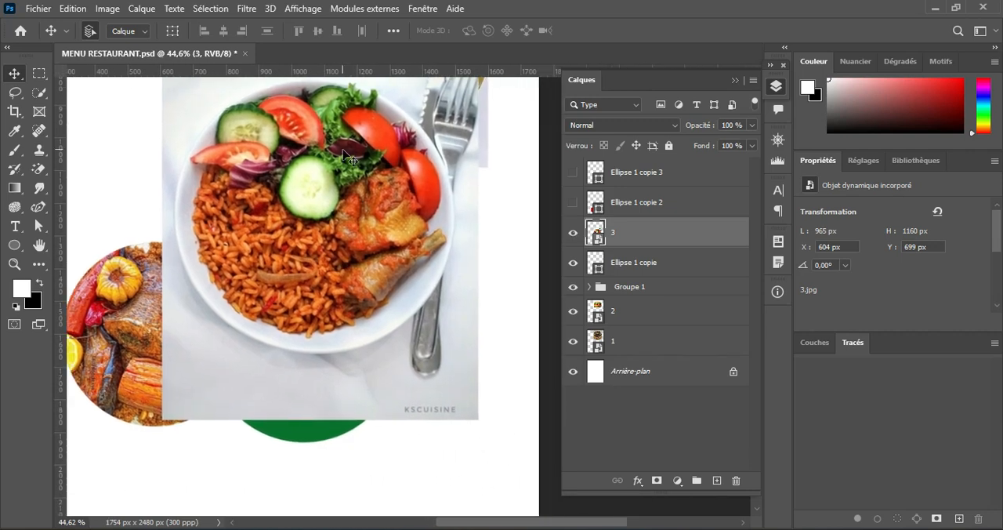
left_click_drag(351, 159, 338, 275)
key("ctrl+t")
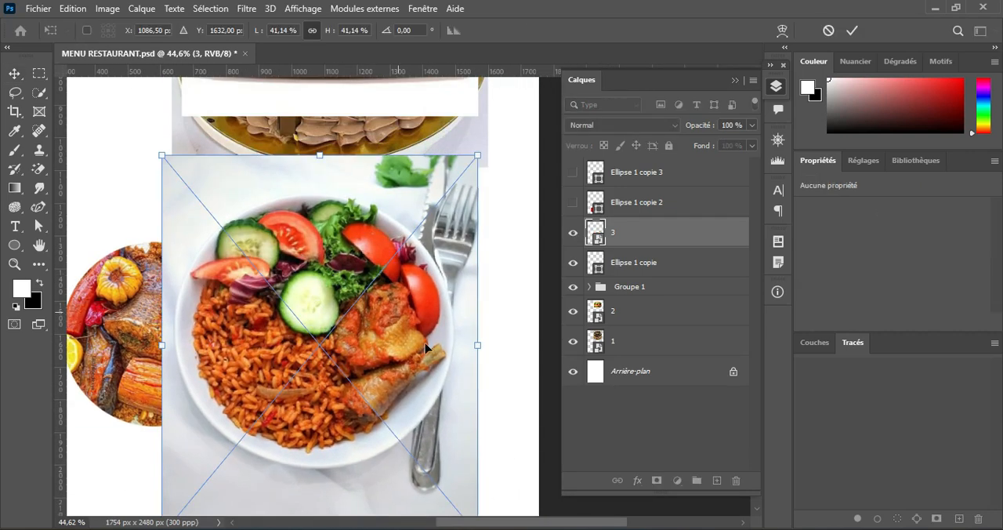
left_click_drag(479, 157, 364, 301)
left_click_drag(276, 346, 317, 273)
left_click_drag(703, 129, 673, 131)
left_click_drag(279, 282, 290, 308)
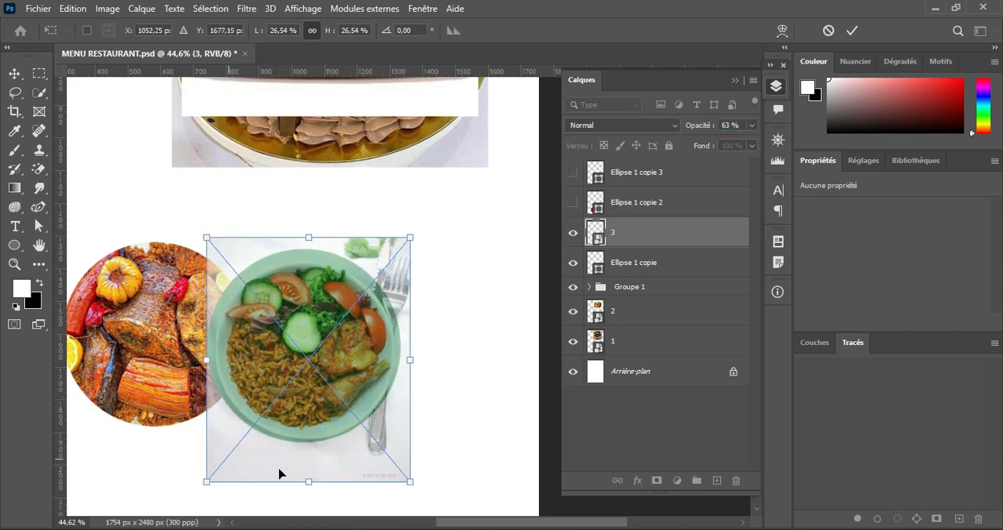
left_click_drag(407, 480, 403, 473)
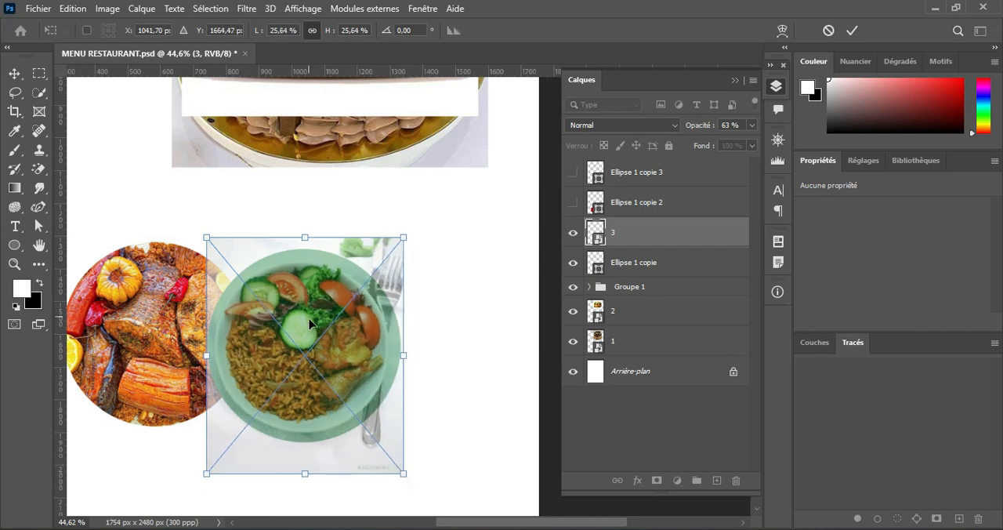
left_click(851, 30)
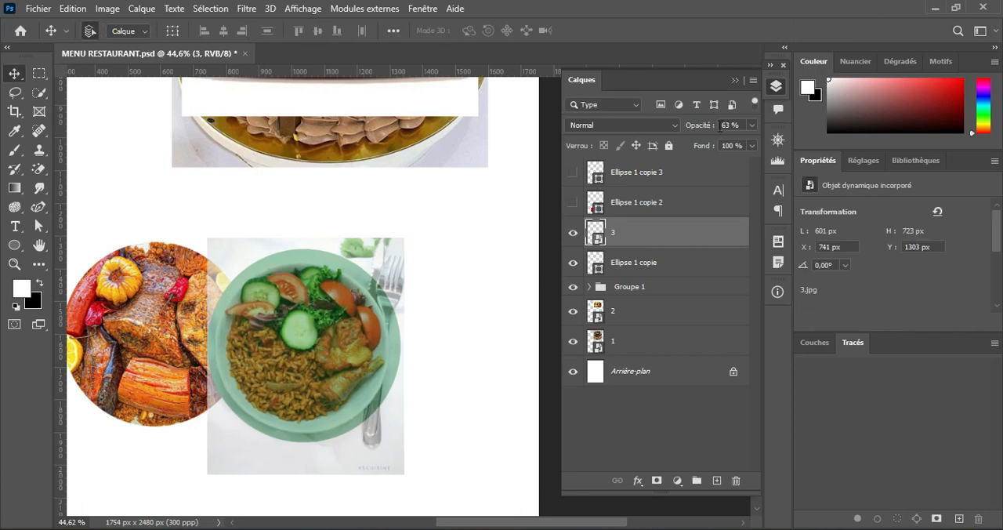
Step: Restore photo 3's opacity to 100% and briefly hide the photo to check the green circle beneath it
left_click_drag(699, 128, 825, 141)
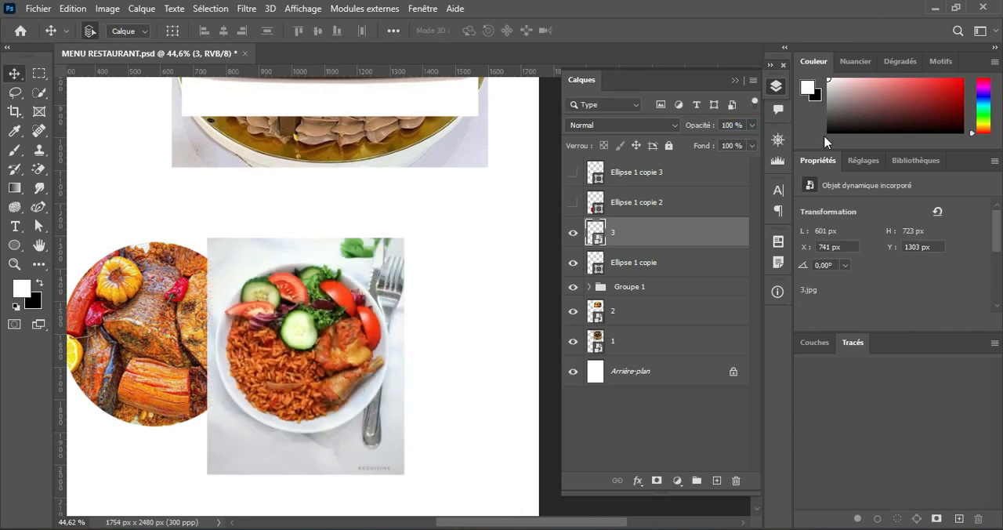
left_click(574, 237)
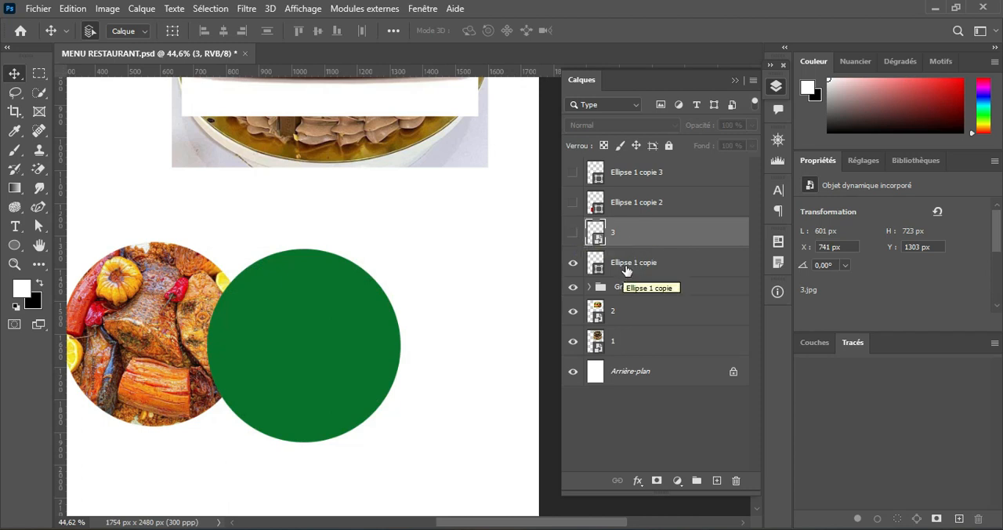
left_click(573, 233)
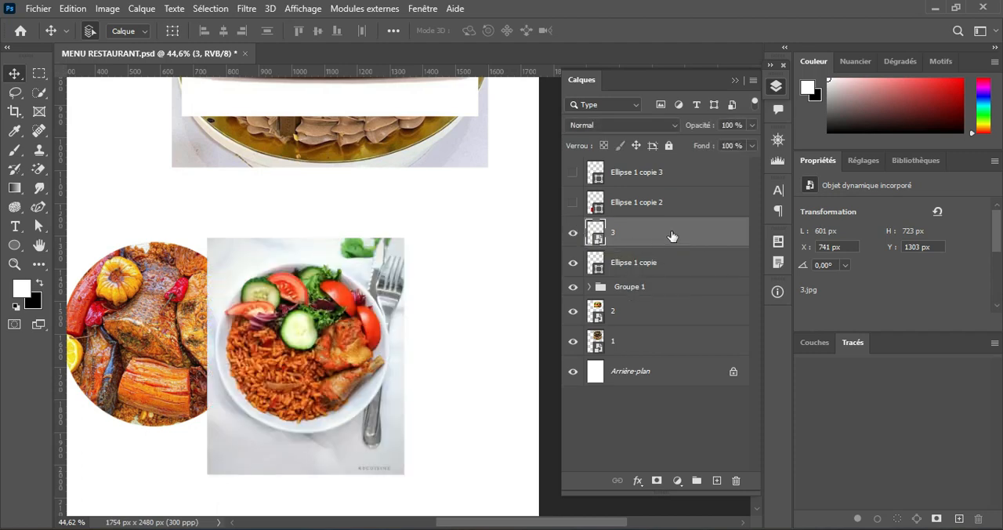
Step: Clip photo 3 to the green circle Ellipse 1 copie, and duplicate that ellipse layer
right_click(672, 236)
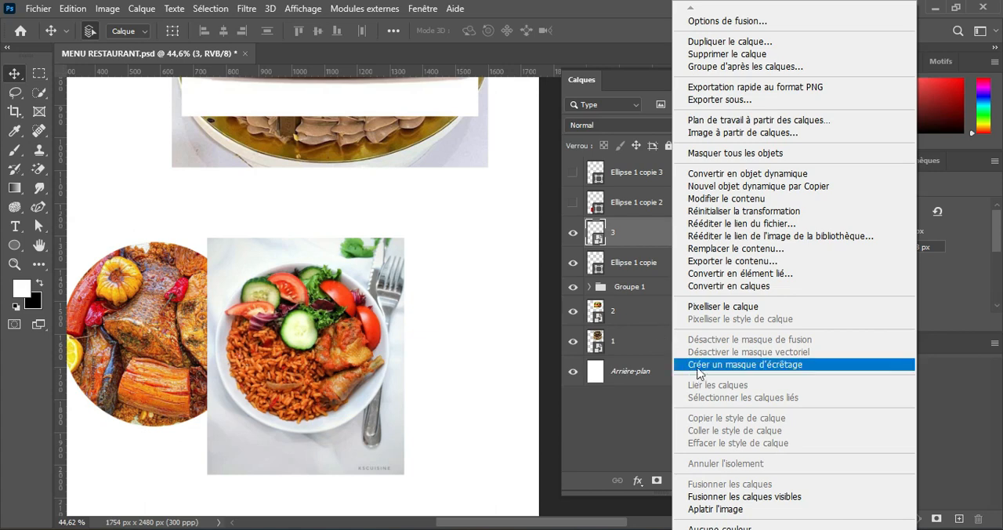
left_click(766, 365)
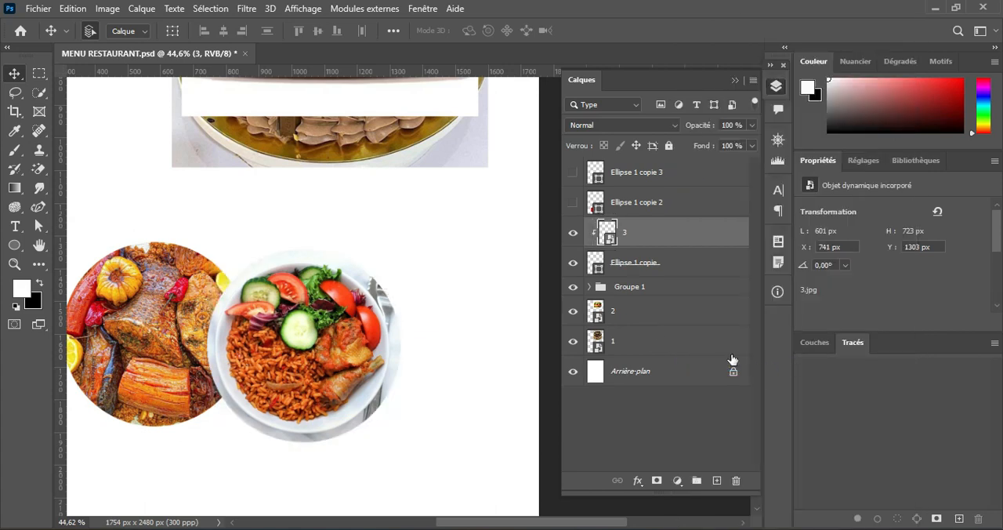
left_click(678, 270)
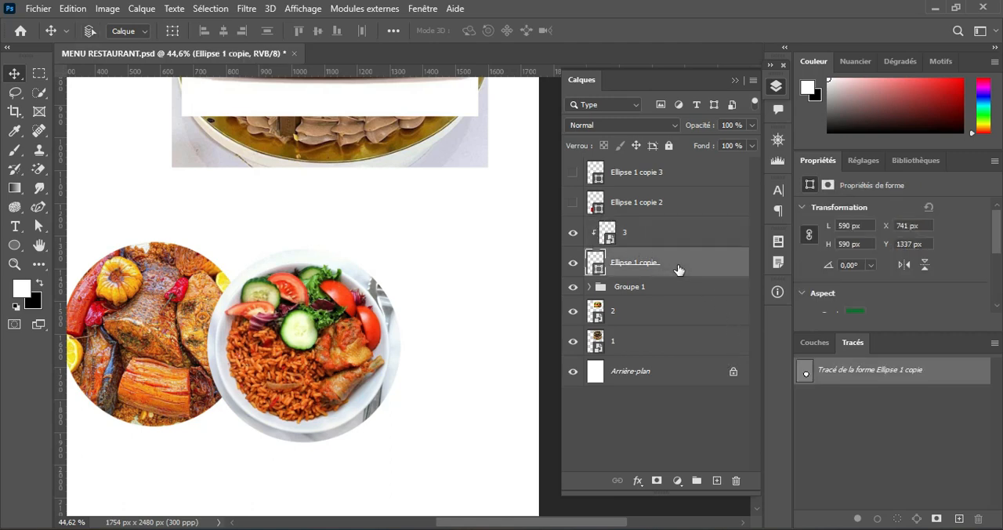
key("ctrl+j")
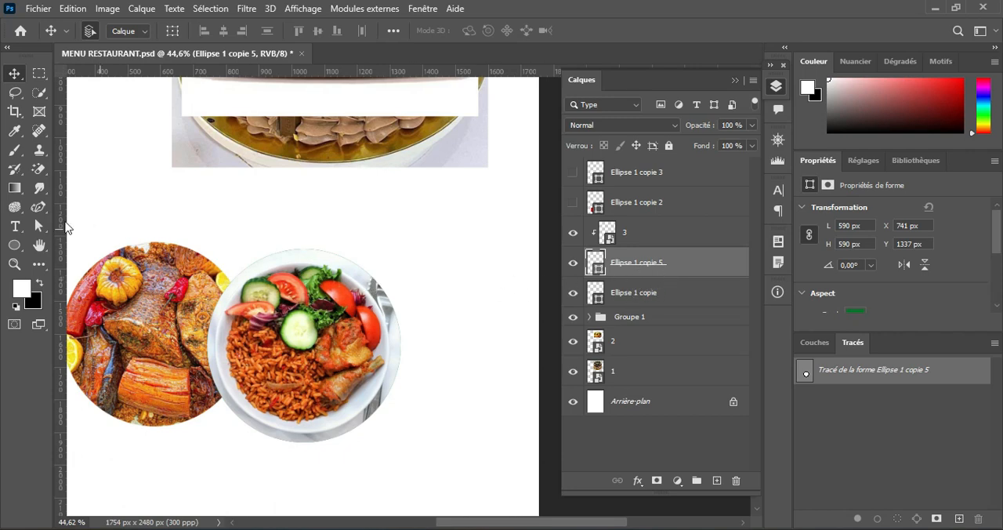
Step: Give Ellipse 1 copie 5 a white stroke of 26.52 px, matching the stroke width of Ellipse 1 copie 4 in Groupe 1
left_click(14, 245)
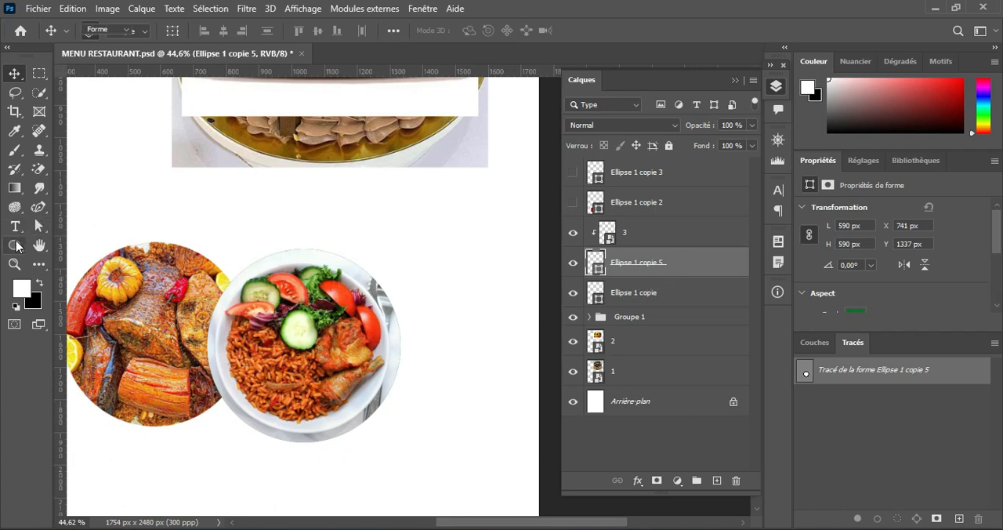
left_click(589, 318)
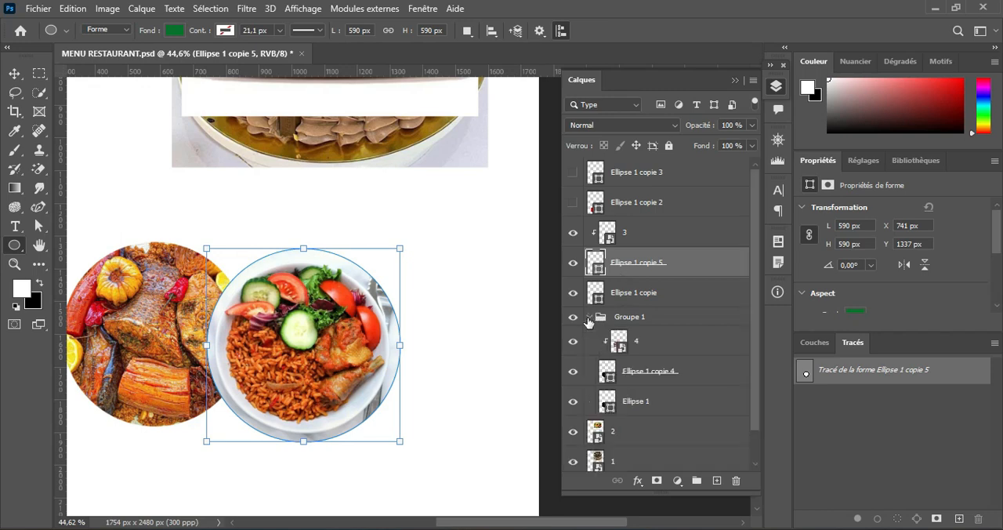
left_click(667, 376)
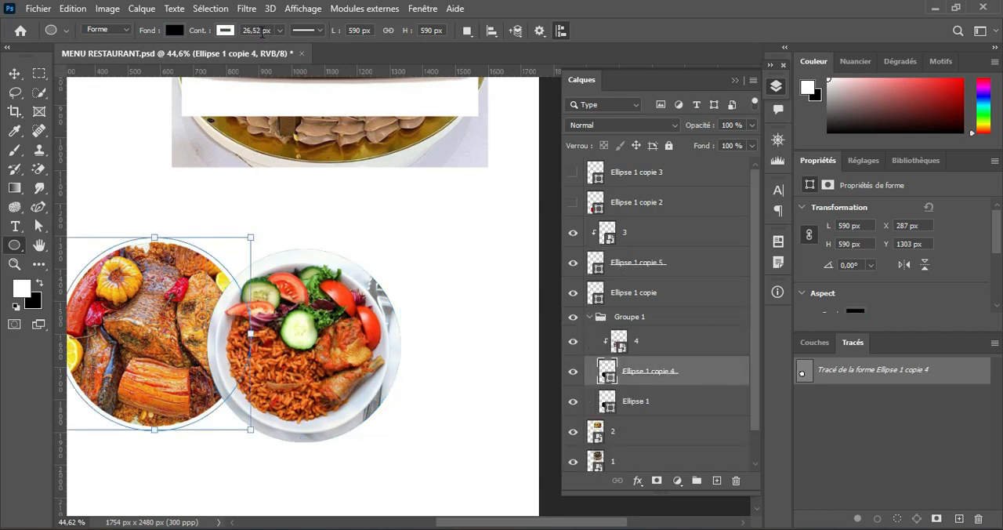
left_click(243, 31)
left_click(590, 317)
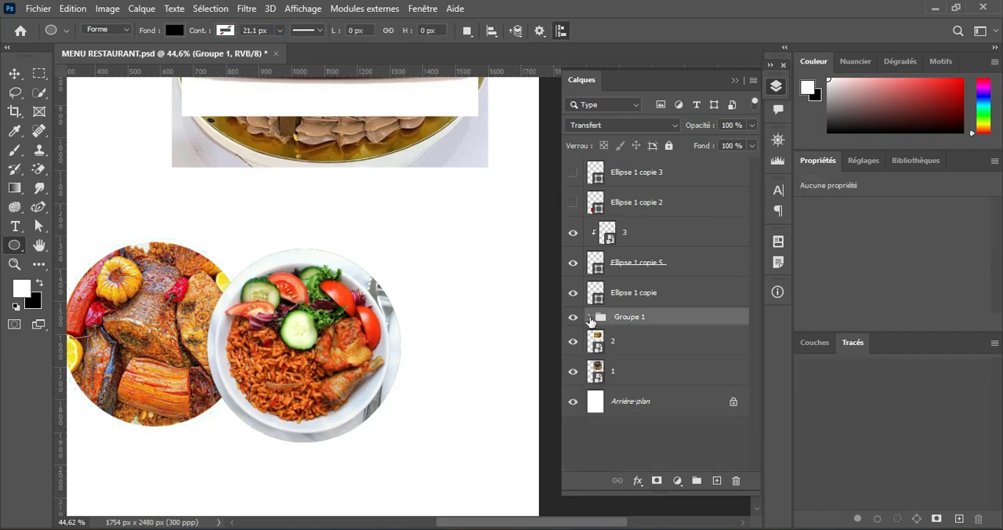
left_click(643, 267)
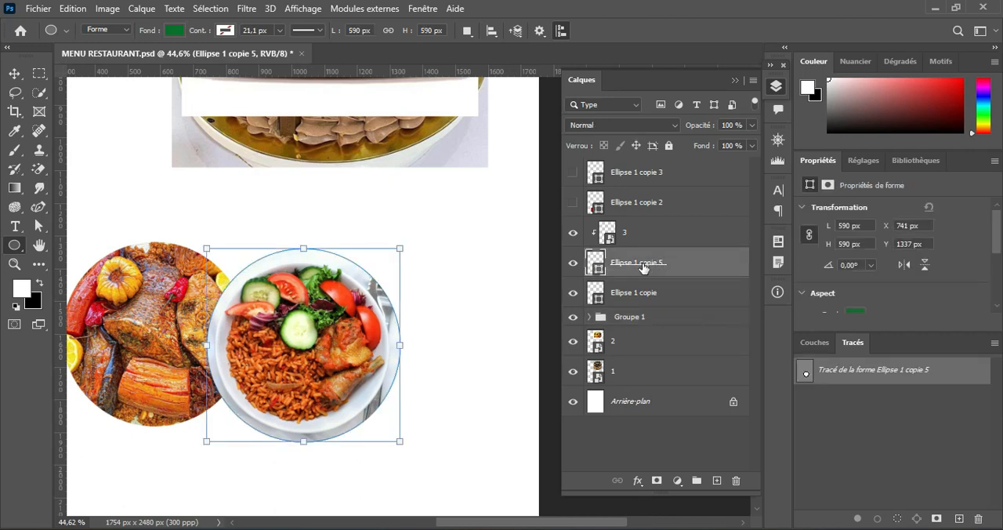
left_click(225, 31)
left_click(133, 107)
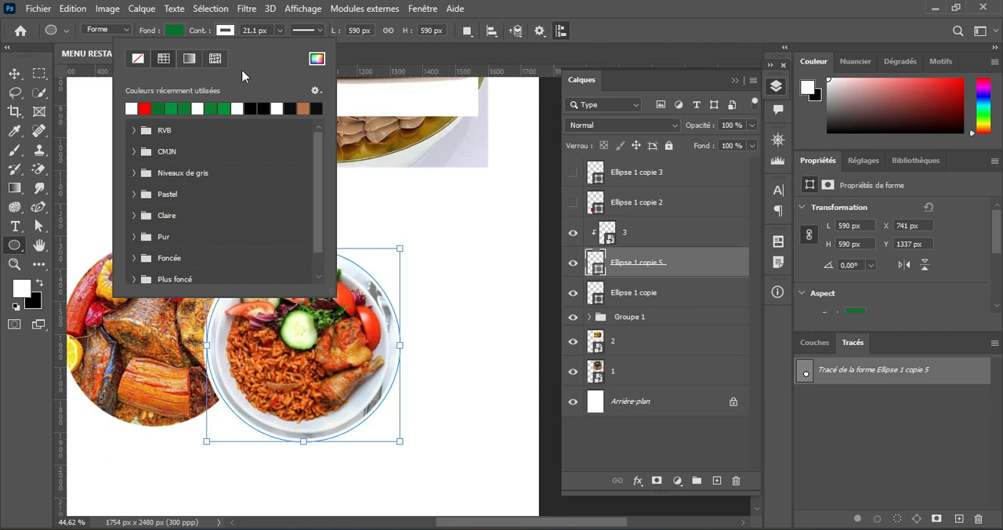
left_click(255, 31)
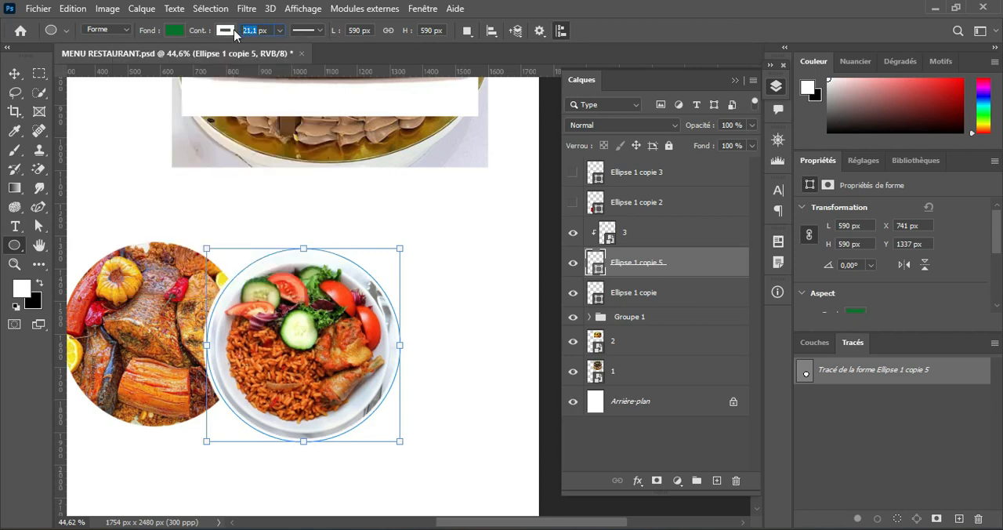
type("26,52")
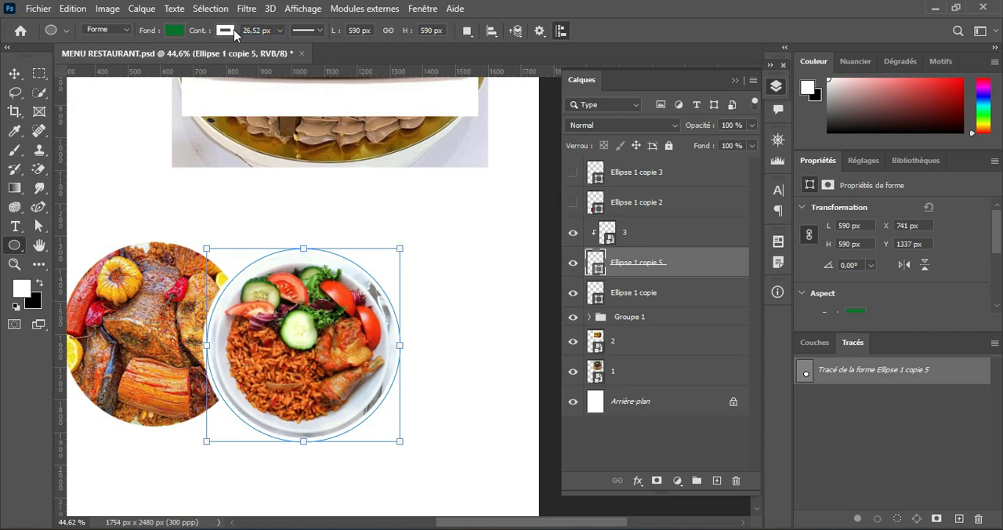
left_click(16, 74)
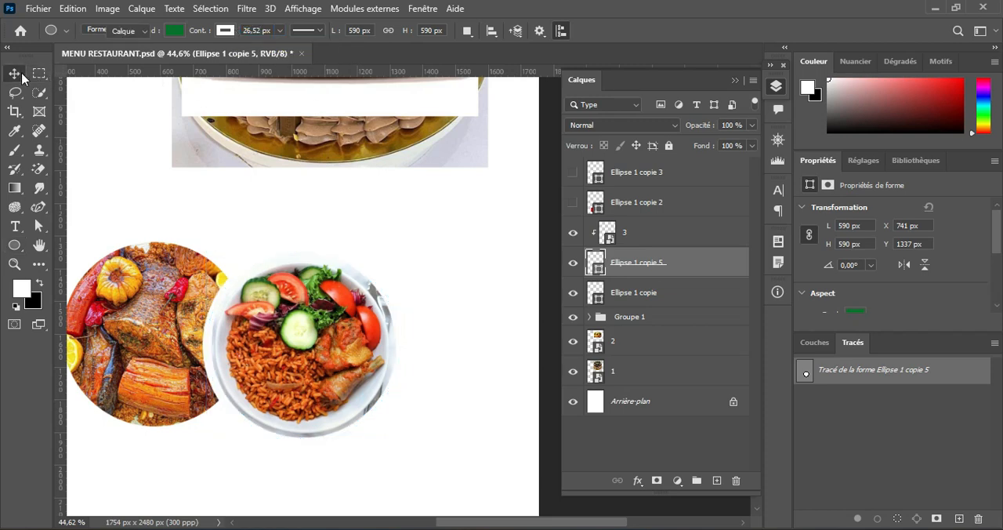
Step: Group photo 3 with Ellipse 1 copie 5 and Ellipse 1 copie
left_click(650, 234)
left_click(640, 297, "shift")
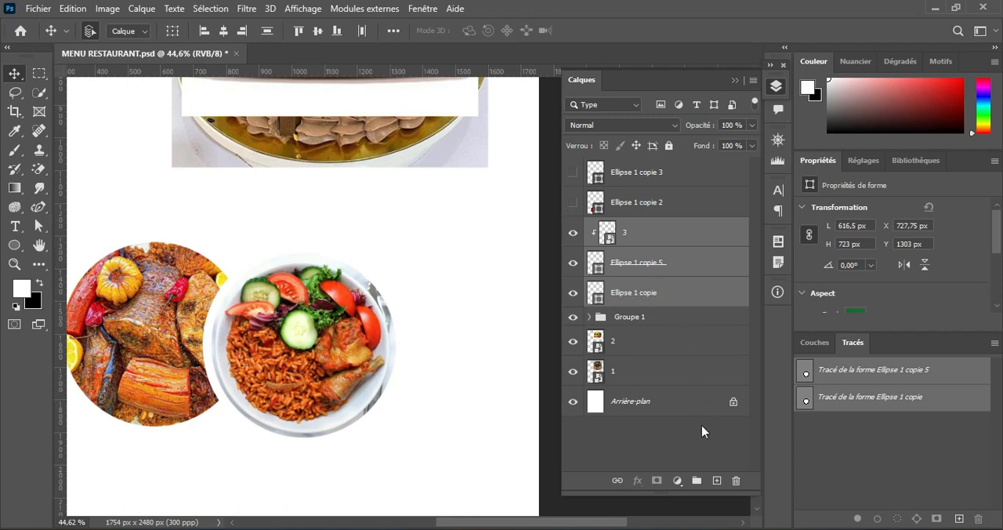
left_click(696, 479)
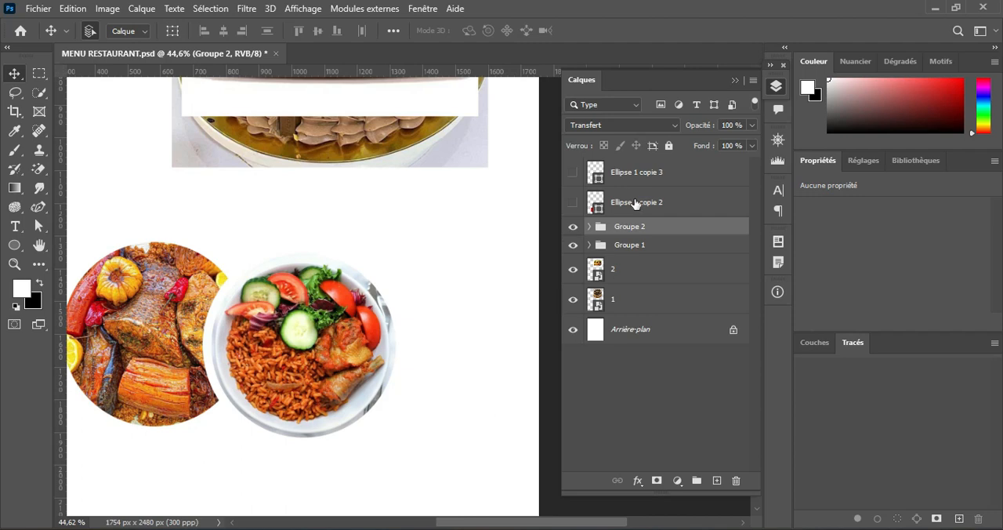
Step: Show the red circle Ellipse 1 copie 2, move burger photo 2 down over it, and stack the photo's layer directly above it
left_click(573, 202)
scroll(441, 250, "down", 6)
left_click_drag(404, 114, 338, 377)
left_click_drag(621, 268, 624, 190)
scroll(329, 382, "up", 5)
left_click_drag(334, 380, 346, 303)
scroll(307, 278, "up", 2)
Step: Scale burger photo 2 to about 36.5% over the red circle while at 48% opacity, and restore its opacity to 100%
left_click_drag(698, 125, 660, 132)
key("ctrl+t")
left_click_drag(492, 118, 448, 194)
left_click_drag(326, 277, 342, 287)
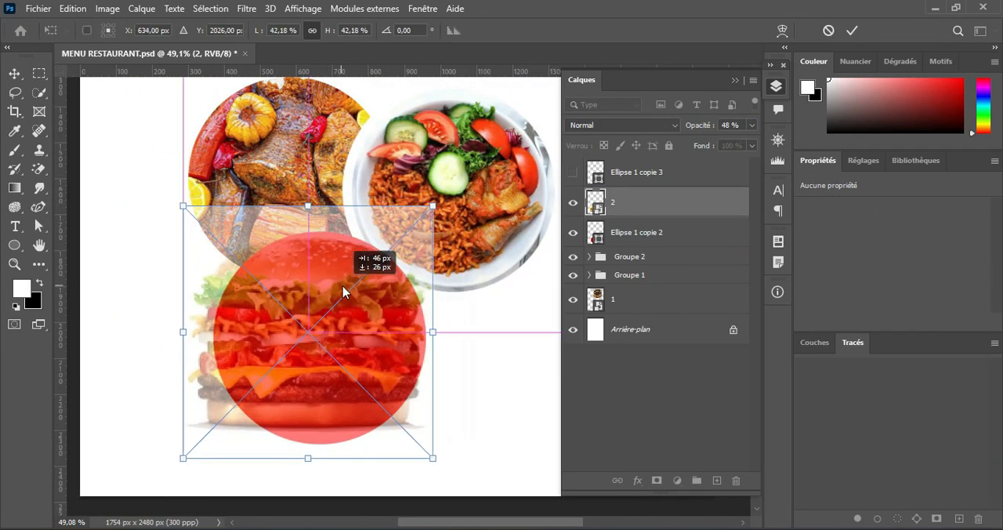
left_click_drag(184, 206, 213, 237)
left_click_drag(293, 277, 292, 272)
left_click_drag(432, 453, 431, 451)
key("Return")
left_click_drag(699, 126, 744, 126)
Step: Clip photo 2 to Ellipse 1 copie 2 and stretch the burger up and down so it fills the circle
right_click(664, 202)
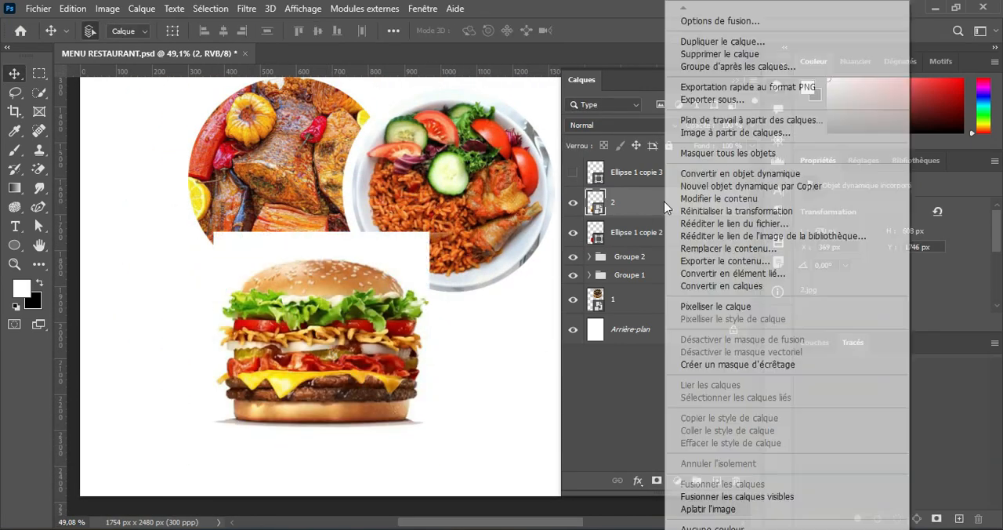
left_click(728, 364)
key("ctrl+t")
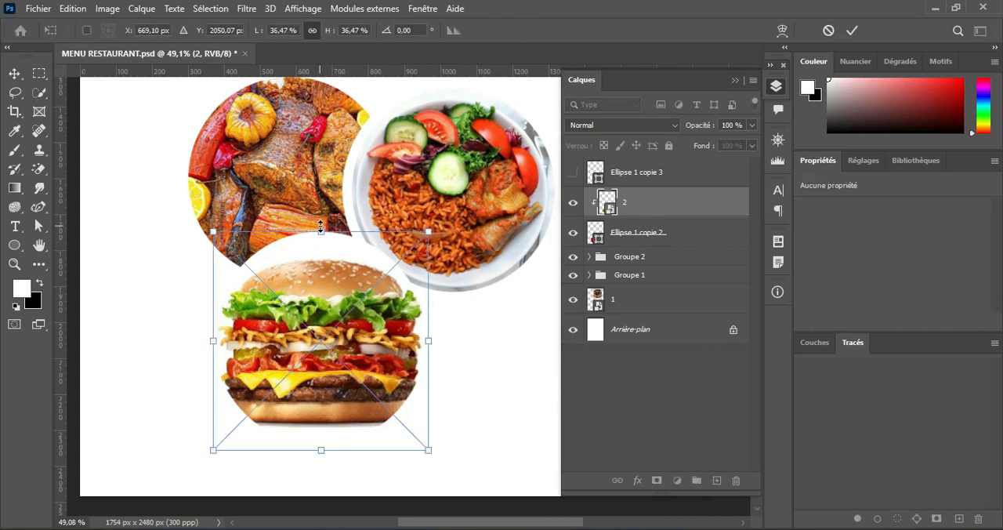
left_click_drag(321, 228, 322, 201)
left_click_drag(321, 450, 321, 484)
left_click(851, 30)
Step: Duplicate Ellipse 1 copie 2 and give the copy a white stroke of 26.52 px
left_click(650, 235)
key("ctrl+j")
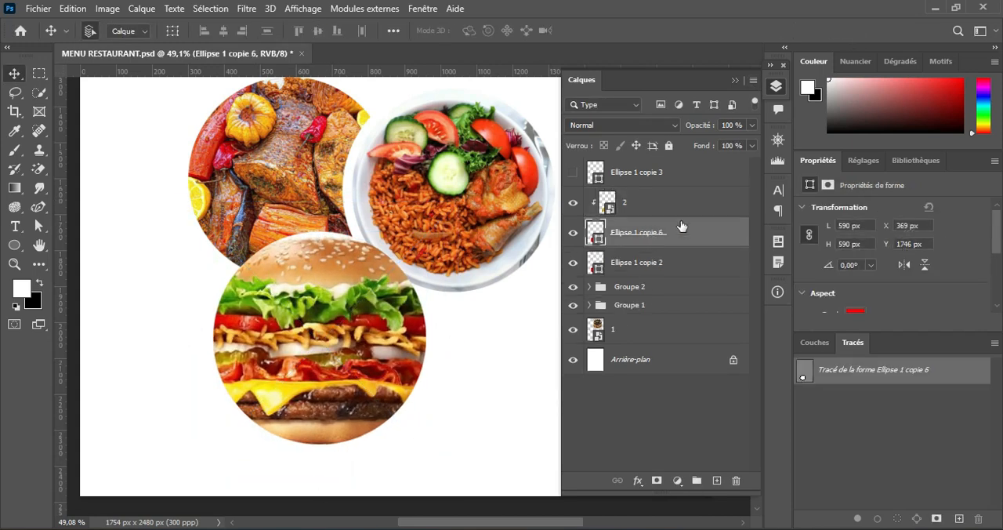
left_click(14, 245)
left_click(226, 30)
left_click(131, 107)
left_click(233, 31)
type("30")
key("Return")
left_click(14, 73)
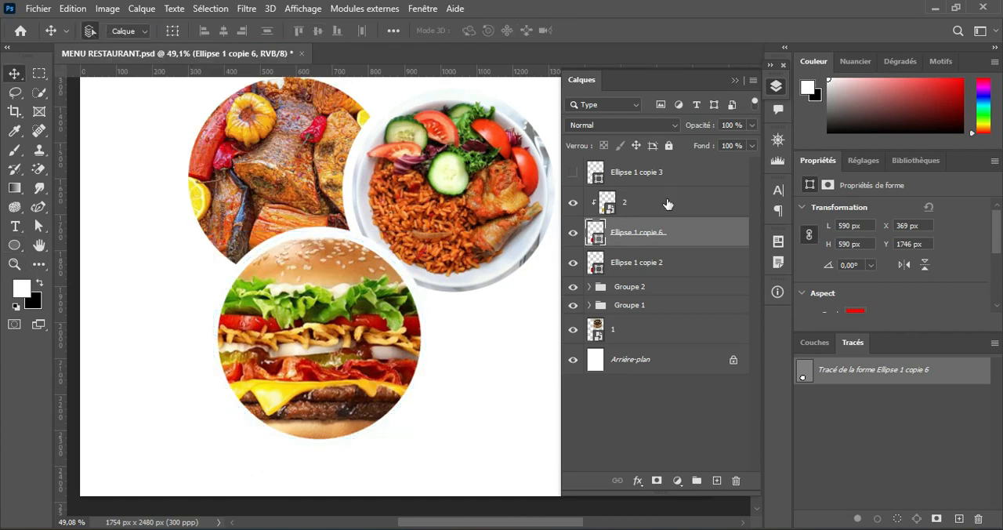
Step: Group photo 2 with Ellipse 1 copie 6 and Ellipse 1 copie 2
left_click(667, 204)
left_click(666, 263, "shift")
left_click(696, 481)
Step: Show the black circle Ellipse 1 copie 3 and stack cake photo 1 directly above it
left_click(638, 173)
left_click(574, 172)
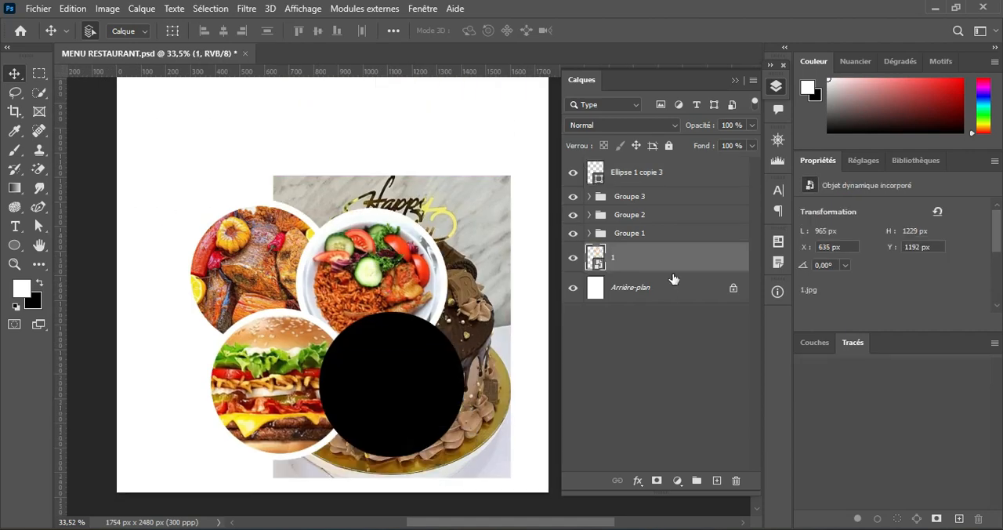
left_click_drag(673, 262, 665, 163)
Step: Lower cake photo 1's opacity to 74% and resize it to about 616 x 656 px, positioned over the black circle
key("ctrl+t")
left_click_drag(701, 126, 681, 126)
left_click_drag(511, 175, 425, 285)
left_click_drag(379, 376, 417, 374)
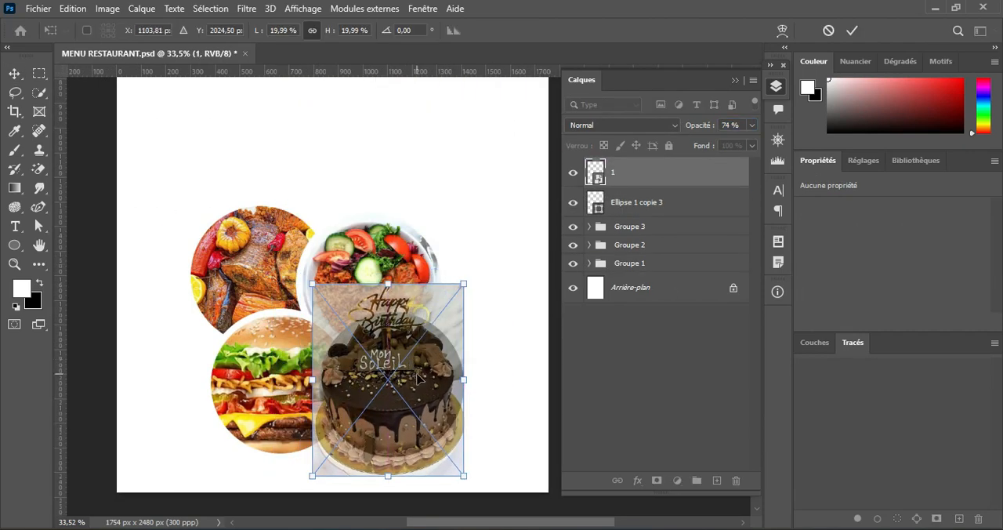
scroll(417, 376, "down", 1)
left_click_drag(399, 440, 397, 428)
left_click_drag(389, 248, 388, 269)
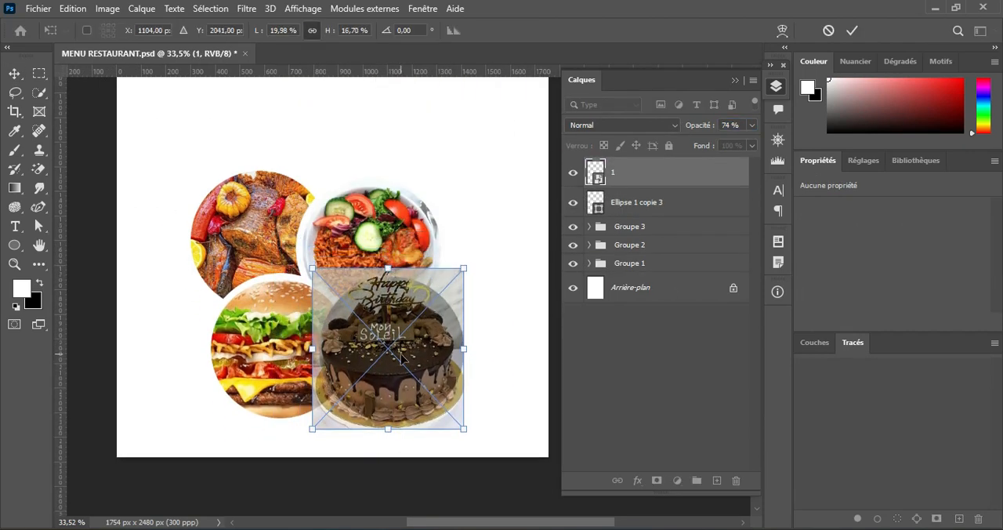
left_click_drag(400, 354, 404, 354)
left_click(851, 31)
Step: Restore photo 1's opacity to 100% and clip it to Ellipse 1 copie 3
left_click_drag(700, 125, 737, 126)
right_click(683, 172)
left_click(693, 255)
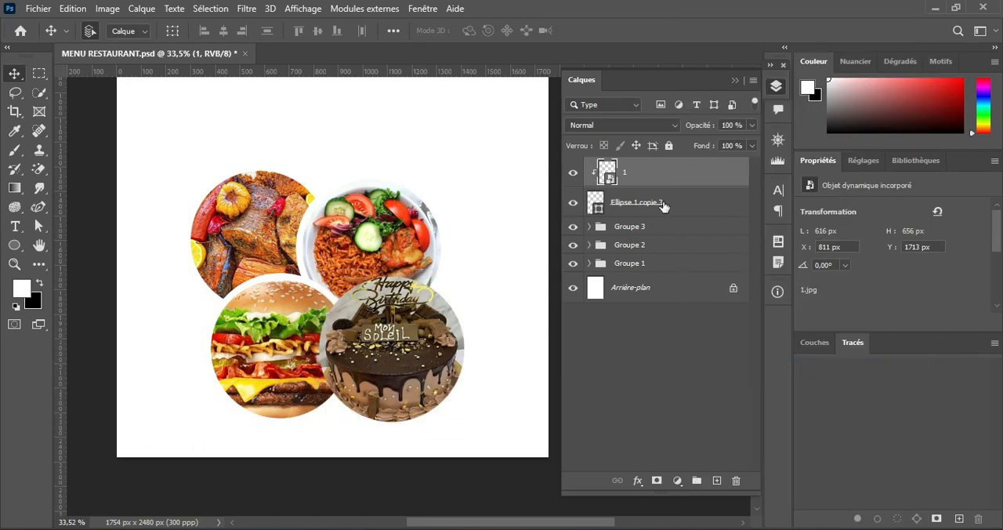
Step: Duplicate Ellipse 1 copie 3 and give the copy a white stroke of 26.52 px
left_click(656, 207)
key("u")
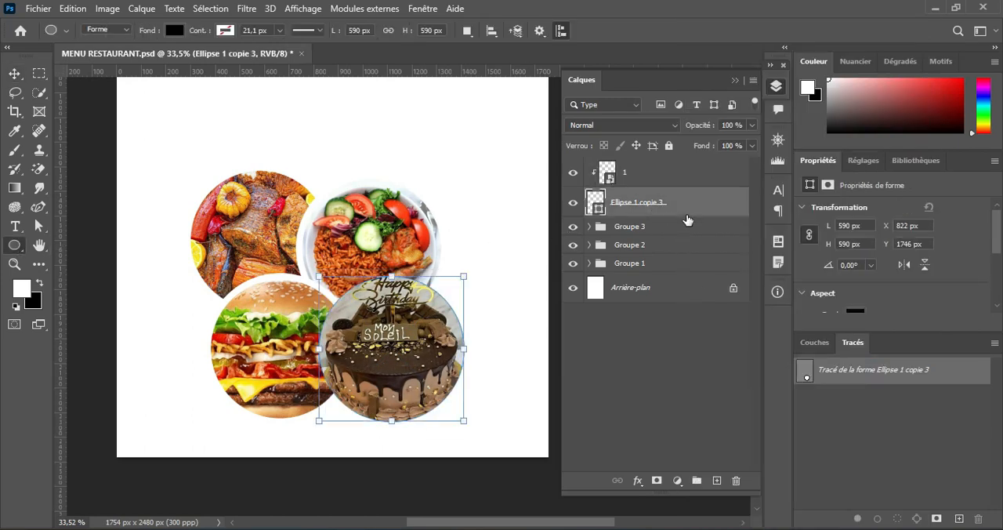
key("ctrl+j")
left_click(224, 31)
left_click(130, 108)
left_click(225, 31)
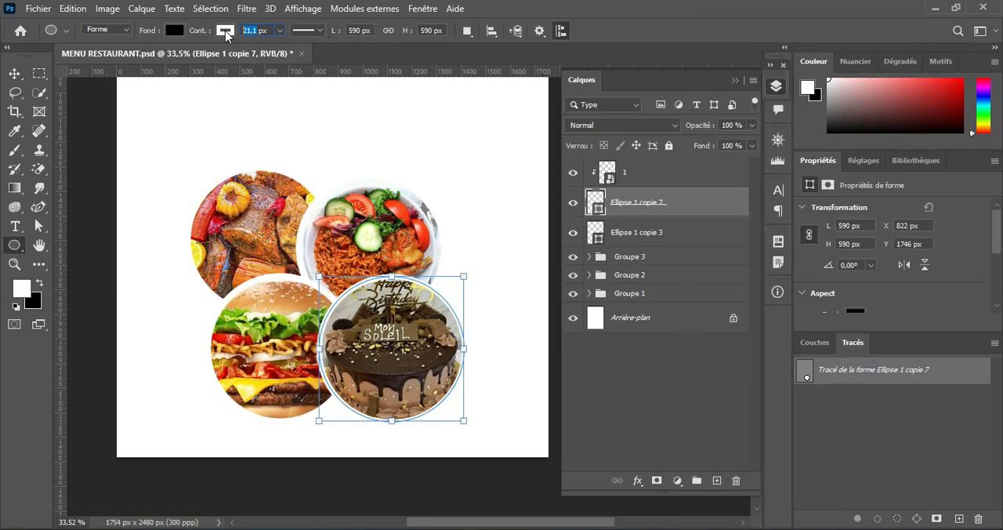
key("Return")
left_click(14, 74)
scroll(388, 243, "up", 2)
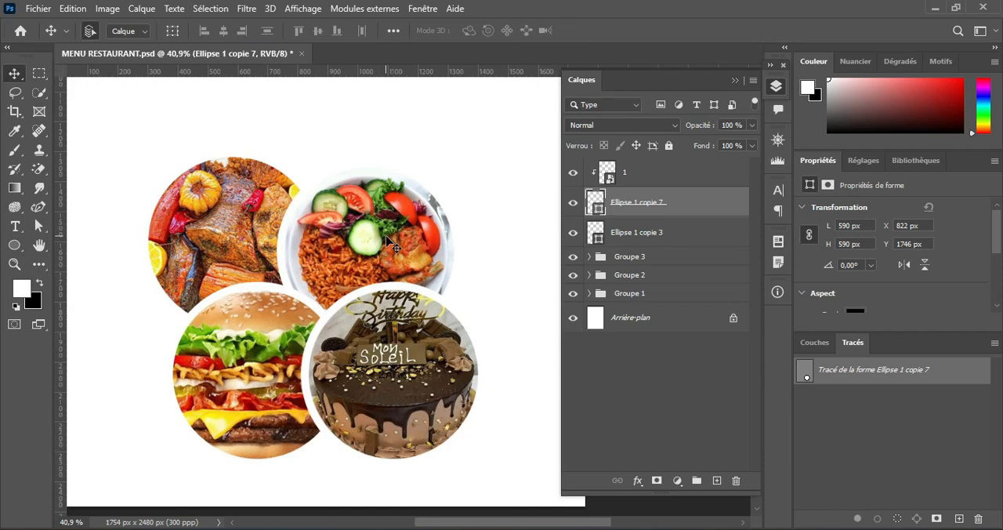
Step: Group photo 1 with Ellipse 1 copie 7 and Ellipse 1 copie 3
left_click(655, 173)
left_click(662, 233, "shift")
left_click(696, 480)
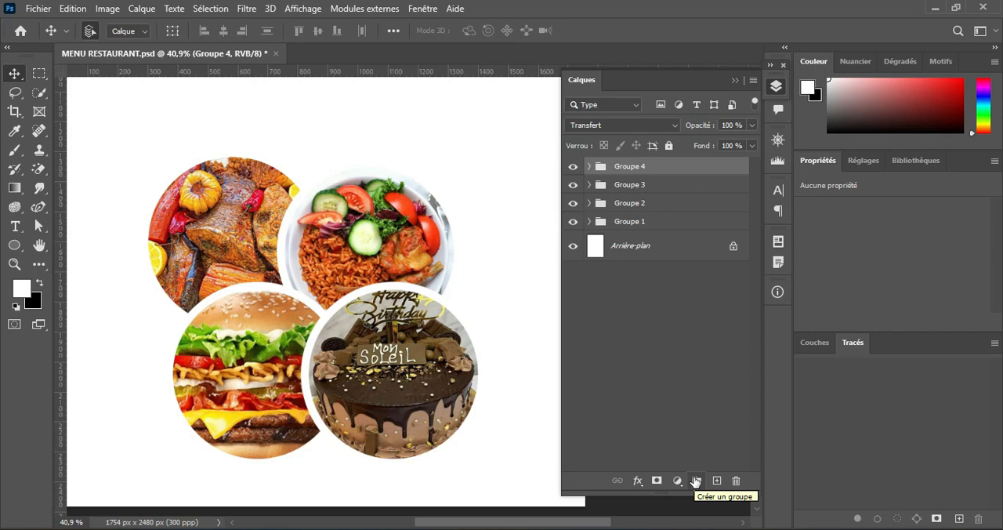
Step: Reduce the white stroke of Ellipse 1 copie 4 in Groupe 1 to 10.14 px and collapse the group
scroll(402, 282, "down", 6)
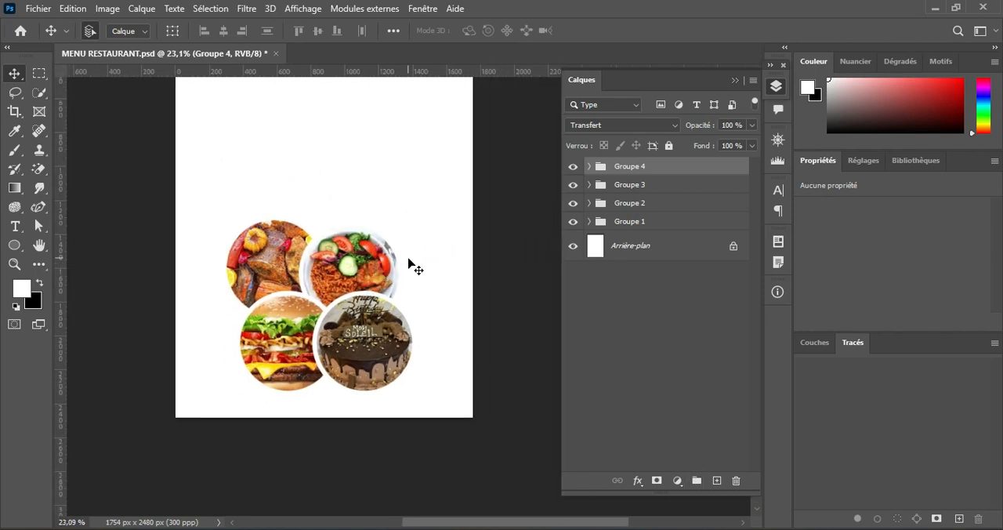
scroll(410, 282, "up", 4)
left_click(589, 221)
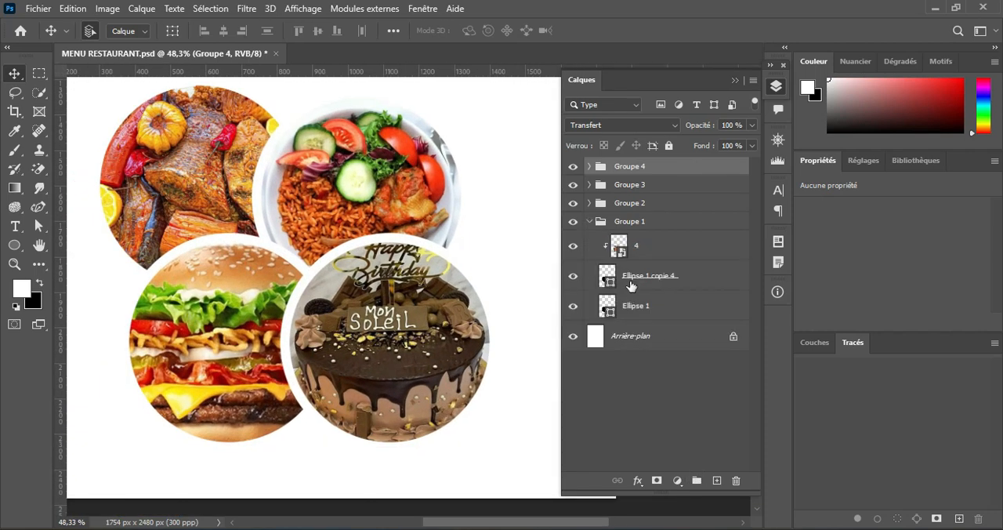
left_click(630, 285)
key("u")
left_click(280, 30)
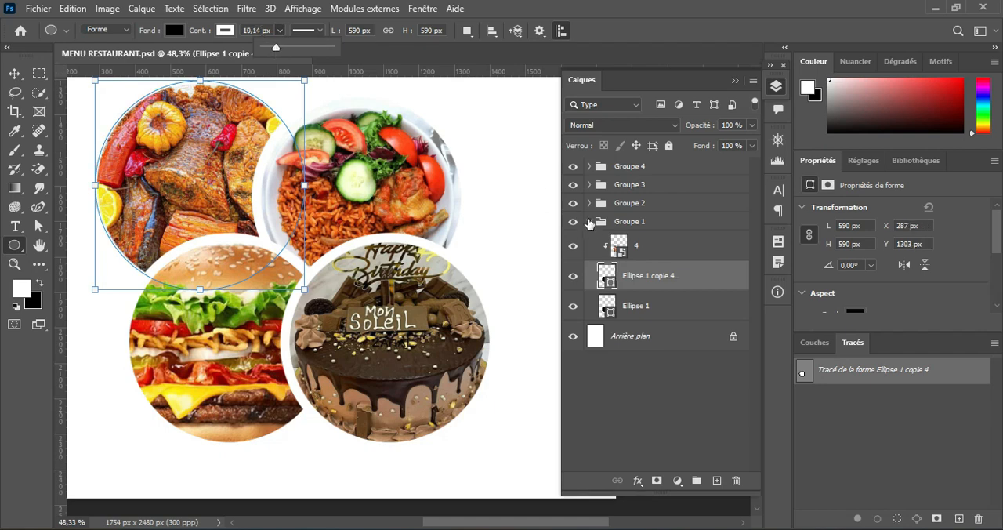
left_click(589, 220)
Step: Thin the white strokes of Ellipse 1 copie 5 in Groupe 2 and Ellipse 1 copie 6 in Groupe 3
left_click(589, 203)
left_click(649, 257)
left_click(588, 203)
left_click(588, 184)
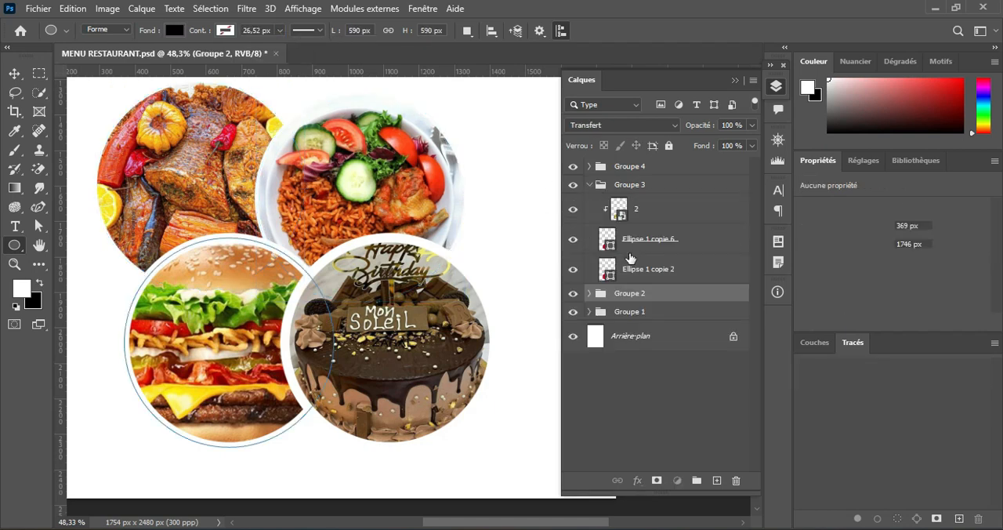
left_click(649, 237)
left_click(588, 184)
Step: Thin the white stroke of Ellipse 1 copie 7 in Groupe 4 and collapse the group
left_click(588, 166)
left_click(637, 222)
left_click(280, 31)
left_click_drag(274, 48, 281, 48)
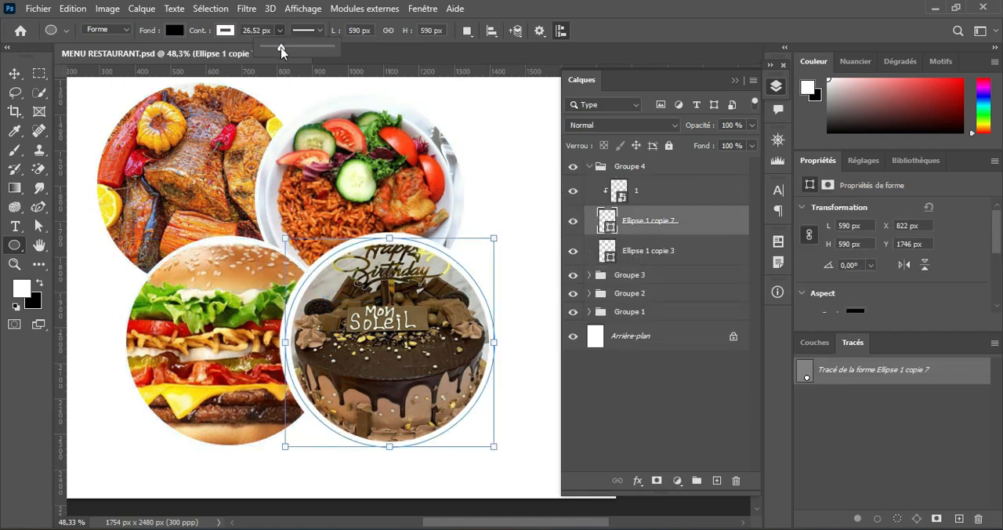
left_click(280, 32)
key("v")
left_click(588, 166)
Step: Combine Groupe 1 through Groupe 4 into a single group and hide it
scroll(462, 233, "down", 7)
left_click(663, 221, "shift")
left_click(696, 480)
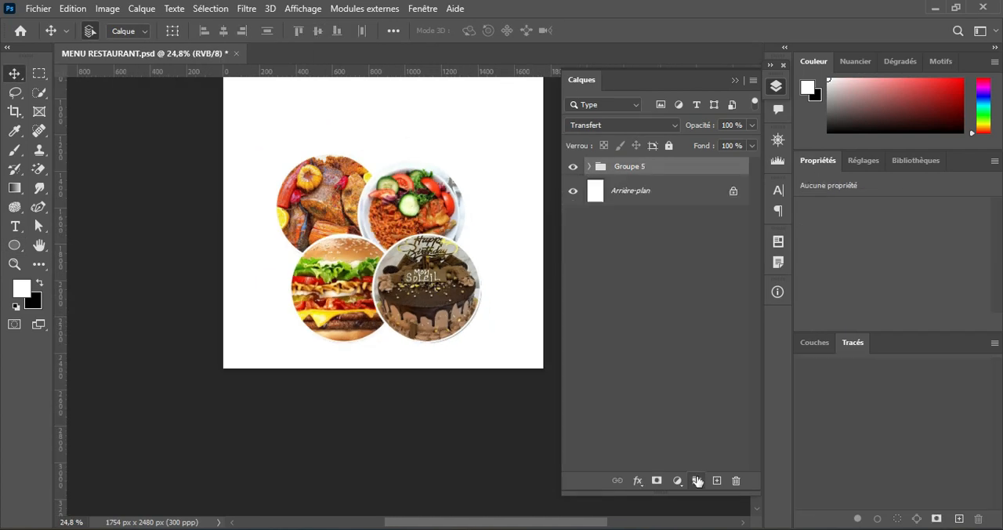
left_click(572, 166)
Step: Place the ribs with fries, roast chicken and grilled meat photos from the MNU RESTO folder above the background layer
left_click(631, 190)
key("alt+Tab")
left_click_drag(673, 66, 327, 71)
left_click(605, 208)
left_click(680, 212, "ctrl")
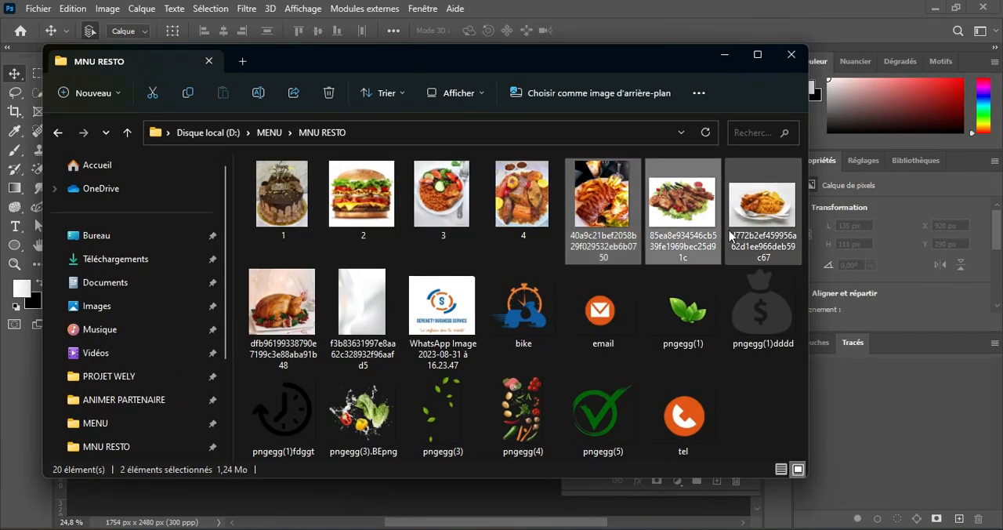
left_click(284, 312, "ctrl")
left_click_drag(439, 67, 623, 357)
left_click_drag(866, 492, 402, 188)
left_click(853, 33)
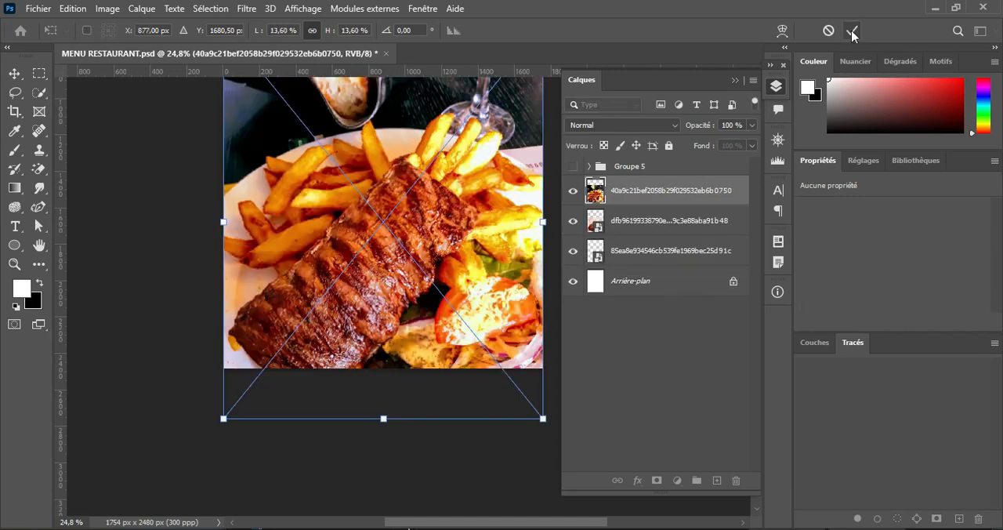
left_click(852, 33)
Step: Scale down the three placed photos together and reposition them higher on the page
left_click_drag(392, 223, 388, 367)
left_click_drag(388, 369, 388, 217)
left_click(841, 30)
Step: Draw a 628 px circle low on the page, duplicate it twice, and move the photos and circles upward
mouse_move(279, 382)
left_mouse_down()
mouse_move(437, 501)
mouse_move(393, 495)
left_mouse_up()
key("ctrl+j")
key("ctrl+j")
scroll(376, 141, "down", 2)
left_click(15, 74)
left_click_drag(188, 352, 401, 440)
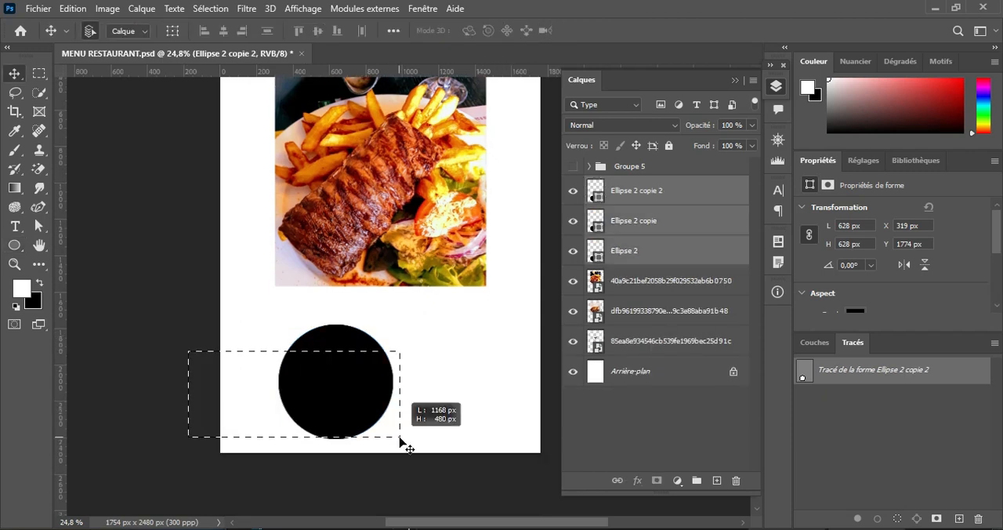
left_click_drag(376, 211, 380, 135)
left_click_drag(356, 250, 359, 174)
Step: Move Ellipse 2 copie 2 to the right of the black circle and fill it with red
left_click_drag(251, 311, 401, 439)
left_click_drag(341, 381, 431, 320)
left_click(504, 275)
left_click(17, 246)
left_click(174, 31)
left_click(83, 107)
Step: Move Ellipse 2 copie below the other two circles and fill it with green
left_click(15, 74)
left_click_drag(334, 321, 378, 403)
left_click(15, 245)
left_click(174, 31)
left_click(161, 108)
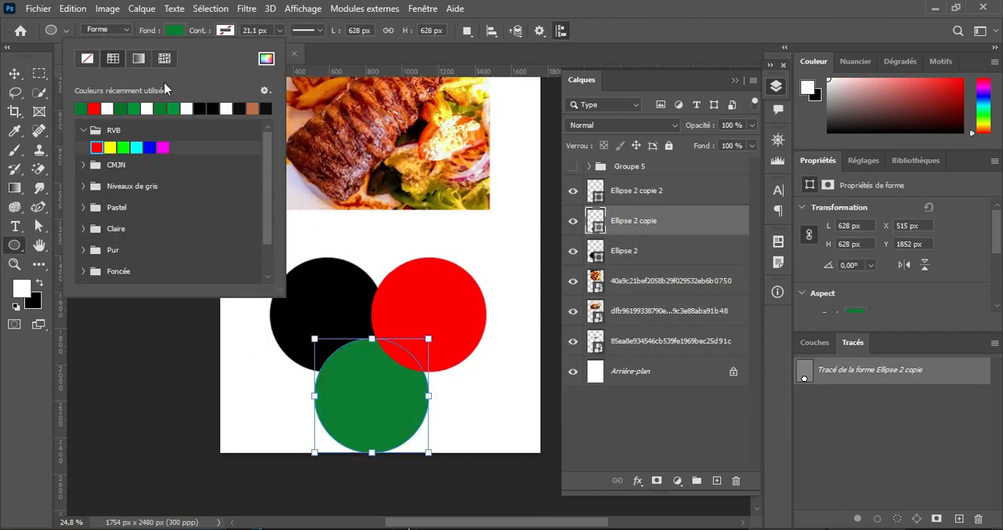
Step: Arrange the three circles as an inverted triangle, with the green one centred below at X 584 px, Y 1751 px
left_click(15, 74)
scroll(358, 318, "down", 2)
left_click_drag(249, 353, 427, 250)
left_click_drag(426, 300, 425, 282)
left_click(619, 253)
left_click_drag(372, 316, 384, 316)
scroll(435, 258, "up", 2)
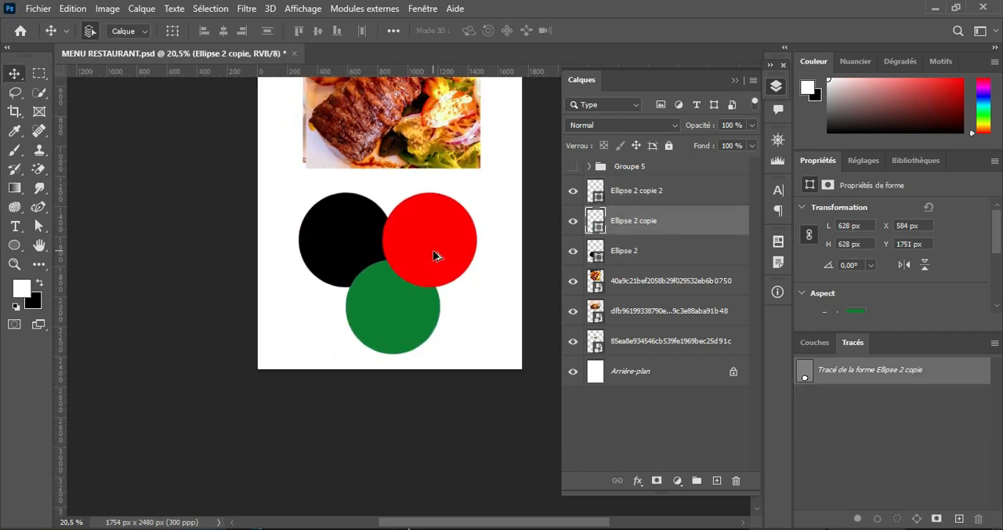
Step: Hide the black and green circles and move the ribs photo layer directly above Ellipse 2 copie 2
left_click(666, 280)
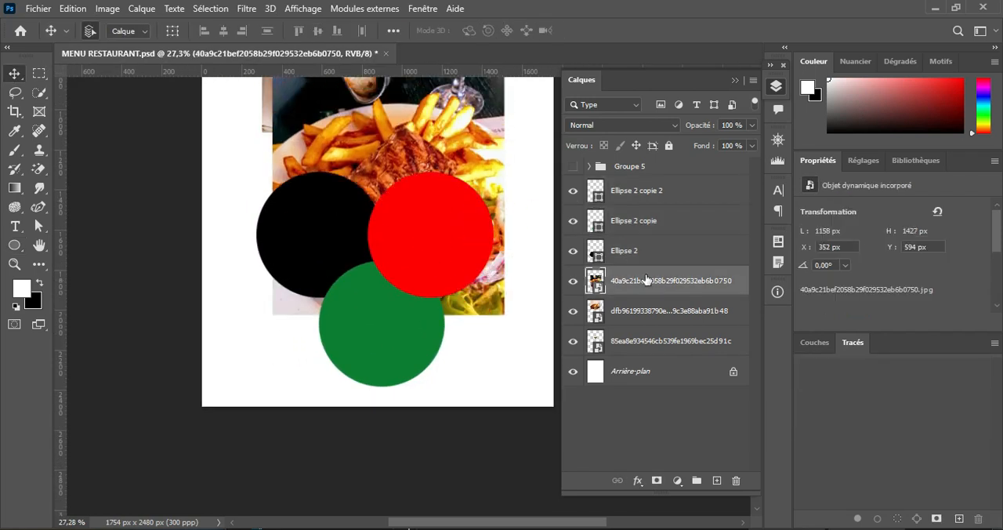
left_click(573, 191)
left_click(573, 190)
left_click(572, 221)
left_click(572, 251)
left_click_drag(632, 281, 632, 182)
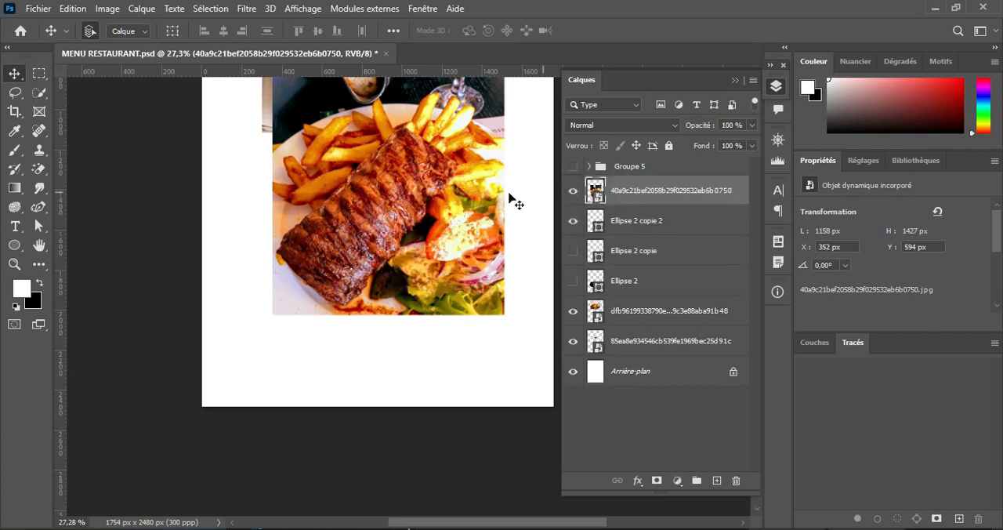
Step: Make the ribs photo semi-transparent and scale it to 642 x 792 px over the red circle
key("6")
key("7")
key("ctrl+t")
left_click_drag(262, 31, 258, 30)
left_click_drag(362, 114, 404, 176)
left_click_drag(394, 219, 396, 219)
left_click(852, 30)
Step: Restore the ribs photo to 100% opacity and clip it to Ellipse 2 copie 2
left_click_drag(699, 126, 824, 155)
right_click(699, 191)
left_click(758, 364)
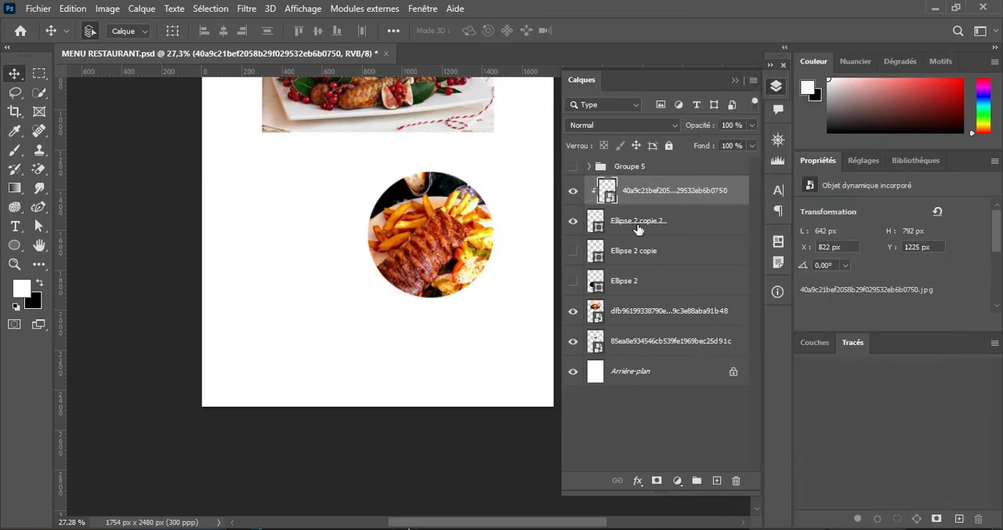
Step: Duplicate Ellipse 2 copie 2 and give the copy a white stroke of 10 px
left_click(642, 227)
key("ctrl+j")
left_click(15, 247)
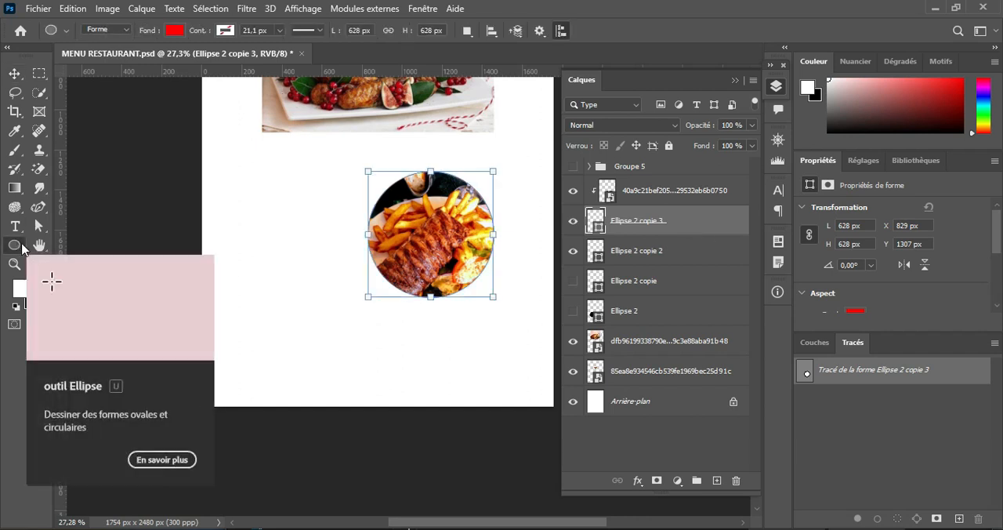
left_click(224, 30)
left_click(161, 108)
left_click(218, 31)
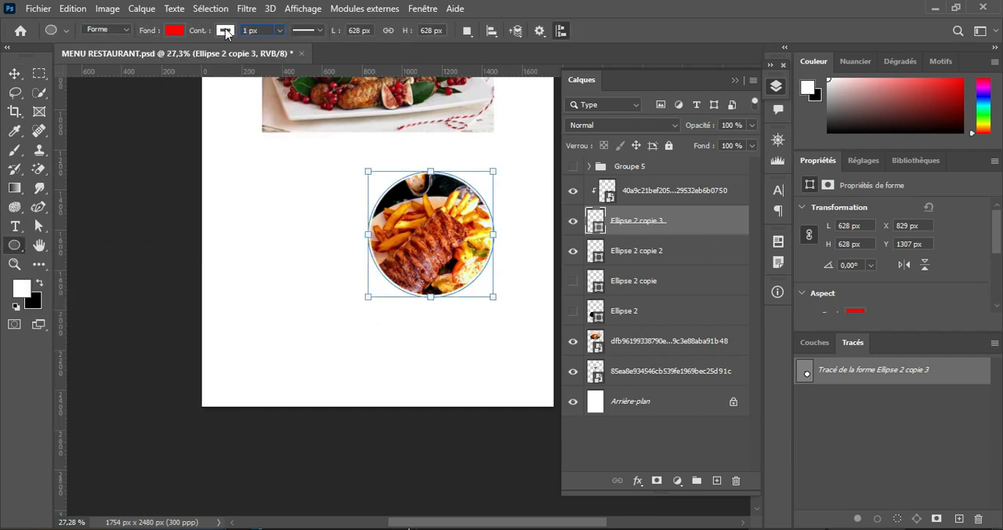
Step: Group the ribs photo with Ellipse 2 copie 3 and Ellipse 2 copie 2
left_click(658, 191)
left_click(640, 252, "shift")
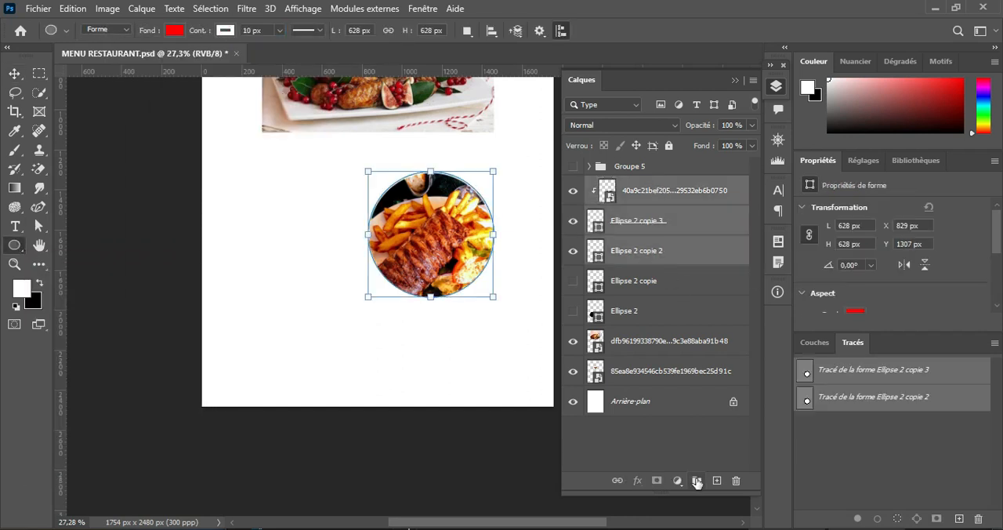
left_click(696, 480)
Step: Show the green circle, move the roast chicken photo over it and place its layer directly above Ellipse 2 copie
left_click(572, 210)
left_click(634, 209)
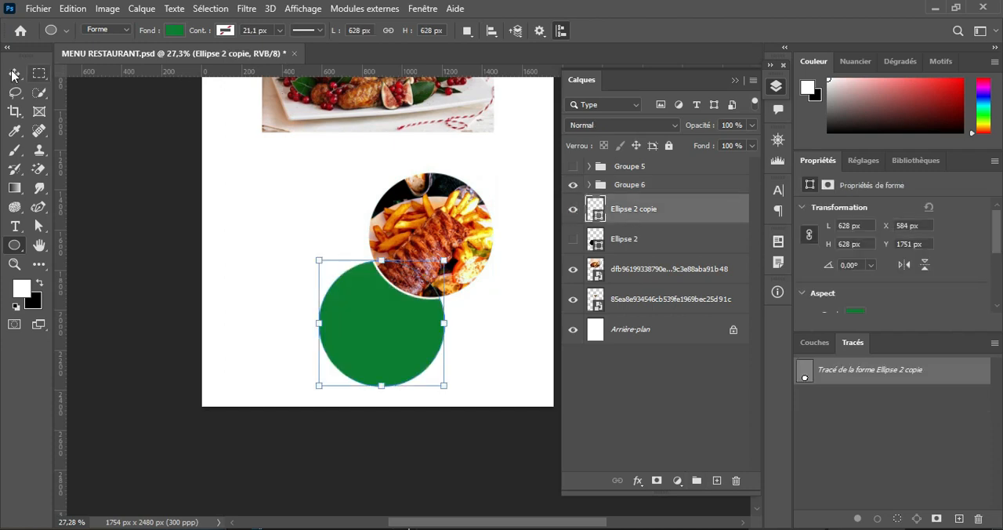
left_click(658, 269)
key("v")
left_click_drag(378, 106, 382, 376)
left_click_drag(654, 272, 662, 201)
Step: Lower the chicken photo's opacity to 73% and scale it to 28.36% to cover the green circle
key("ctrl+t")
left_click_drag(692, 125, 673, 125)
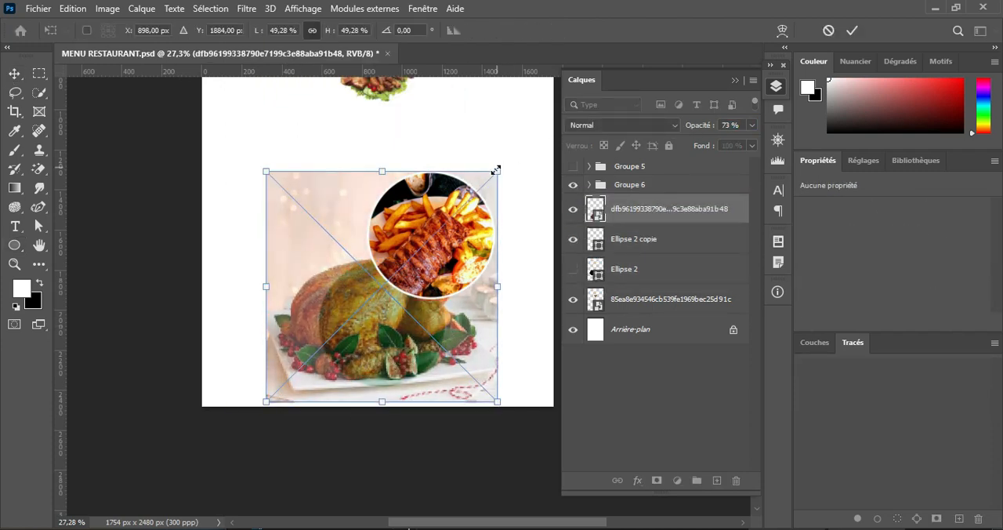
left_click_drag(497, 171, 405, 263)
left_click_drag(381, 327, 432, 316)
left_click_drag(456, 254, 450, 260)
key("Left")
left_click(851, 31)
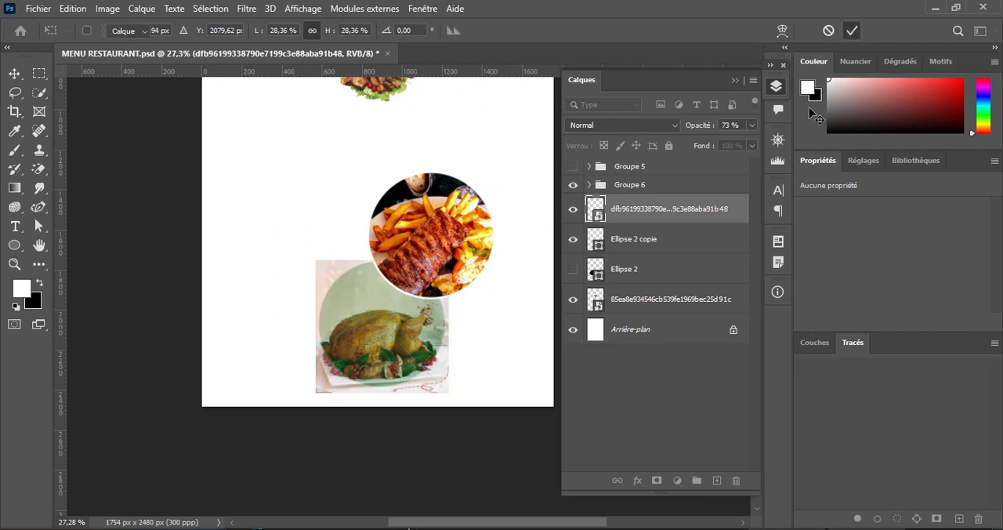
Step: Restore the chicken photo to 100% opacity and clip it to Ellipse 2 copie
left_click_drag(692, 126, 725, 125)
right_click(708, 210)
left_click(783, 365)
Step: Duplicate Ellipse 2 copie and give the copy a white stroke
left_click(655, 241)
key("ctrl+j")
key("u")
left_click(170, 31)
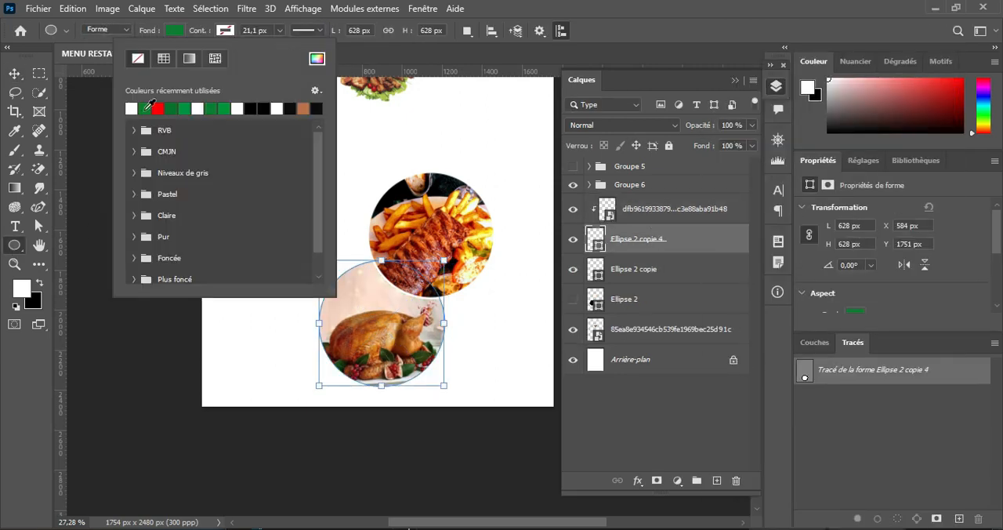
key("Escape")
key("v")
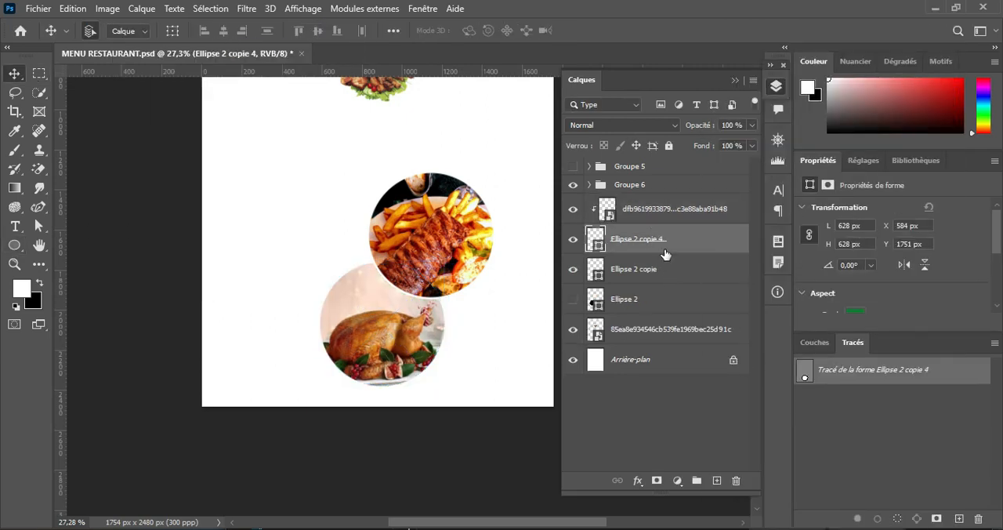
Step: Group the chicken photo with Ellipse 2 copie 4 and Ellipse 2 copie
left_click(677, 210)
left_click(680, 269, "shift")
left_click(696, 480)
Step: Show the black circle, move the grilled meat photo onto it and place its layer above Ellipse 2
left_click(573, 228)
left_click_drag(391, 87, 319, 222)
left_click_drag(660, 257, 661, 222)
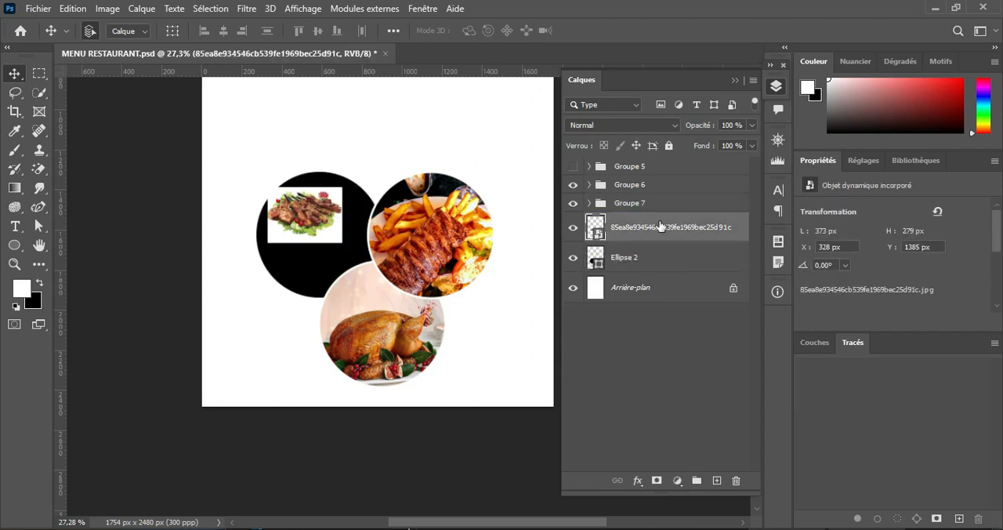
Step: Resize the grilled meat photo to 805 x 695 px over the black circle, using 75% opacity to align it
key("ctrl+t")
left_click_drag(342, 242, 403, 290)
left_click_drag(333, 185, 332, 159)
left_click_drag(333, 288, 333, 298)
left_click_drag(335, 243, 340, 248)
left_click_drag(710, 125, 688, 128)
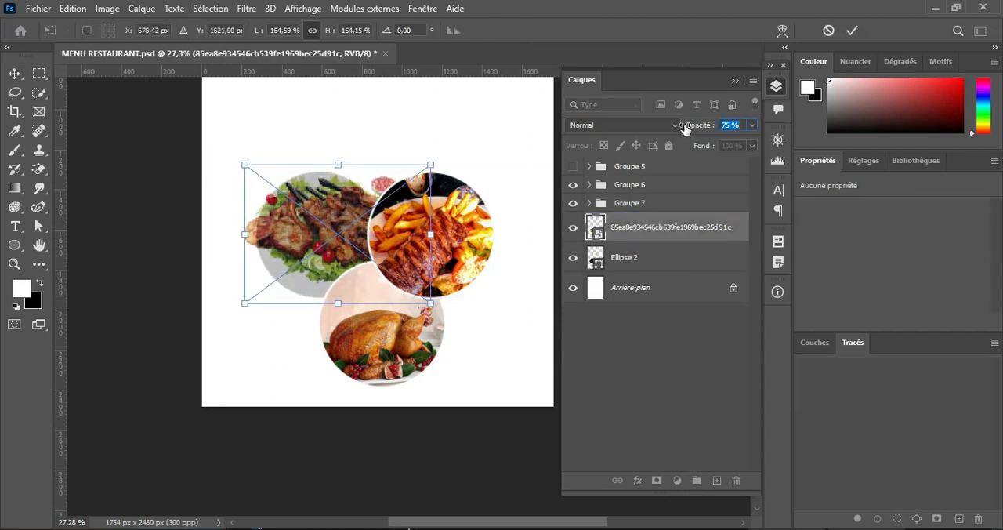
left_click_drag(430, 233, 410, 233)
left_click_drag(244, 233, 249, 233)
left_click(851, 30)
Step: Restore the grilled meat photo to 100% opacity and clip it to Ellipse 2
left_click_drag(700, 126, 724, 125)
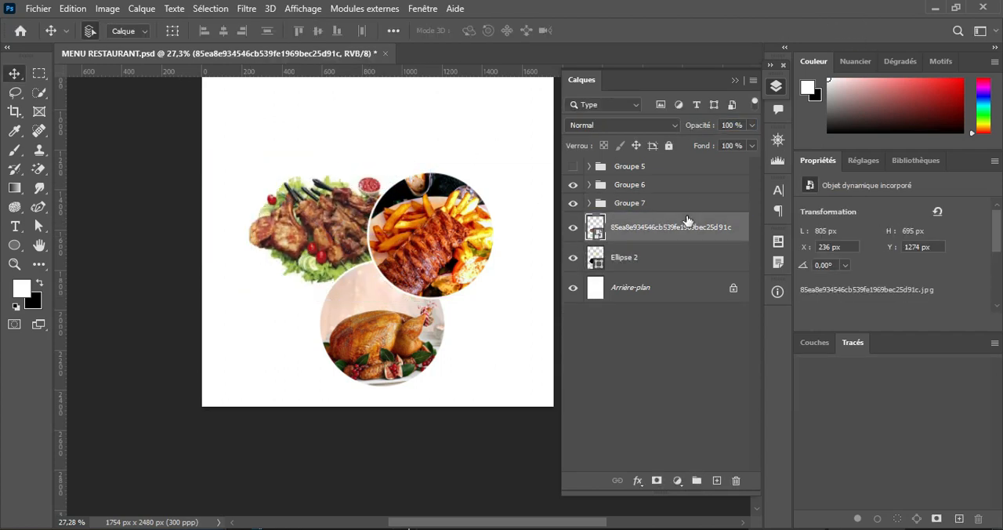
right_click(683, 226)
left_click(716, 337)
Step: Duplicate Ellipse 2 and give the copy a white stroke of 10 px
left_click(659, 263)
key("ctrl+j")
key("u")
left_click(226, 30)
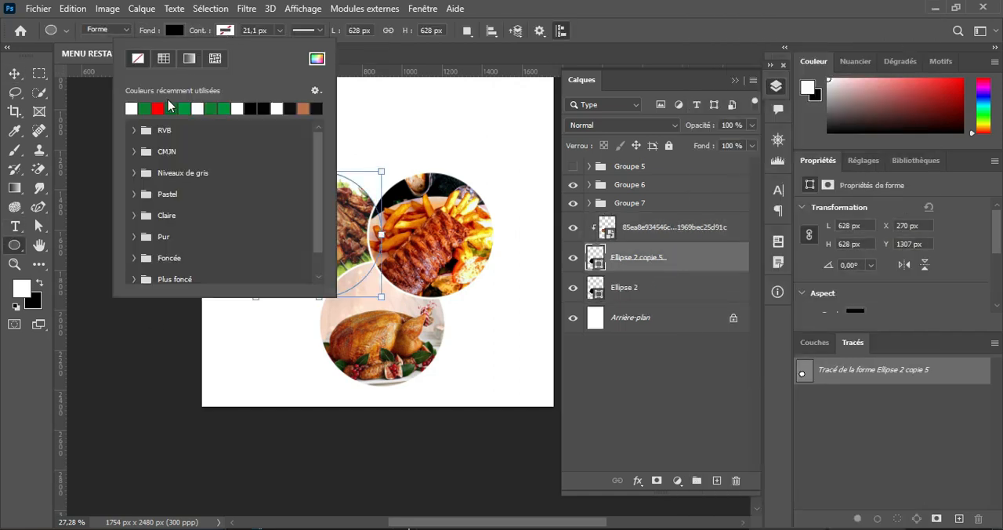
left_click(130, 108)
left_click(226, 32)
type("10")
key("Return")
key("v")
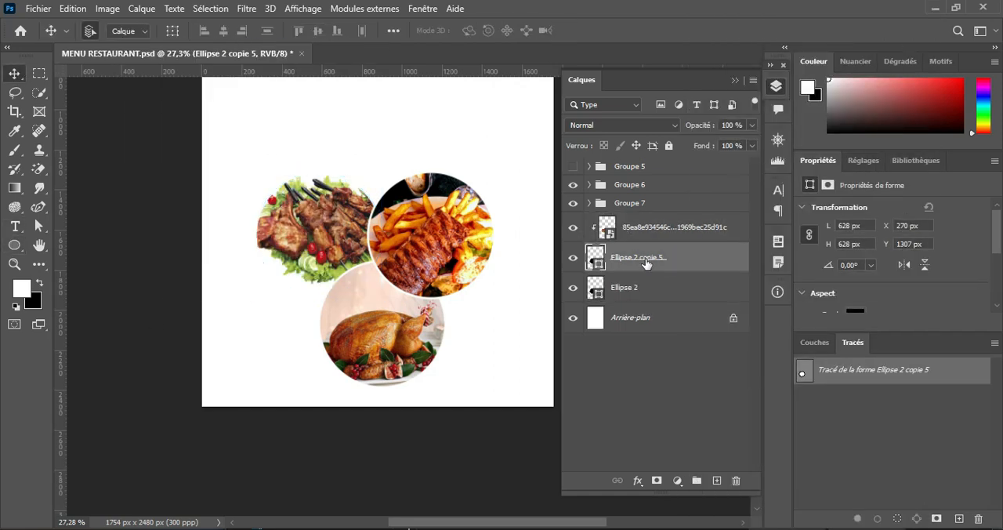
Step: Group the grilled meat photo with its two circles, and combine the three new photo groups into one group
left_click(644, 227)
left_click(633, 291, "shift")
left_click(697, 480)
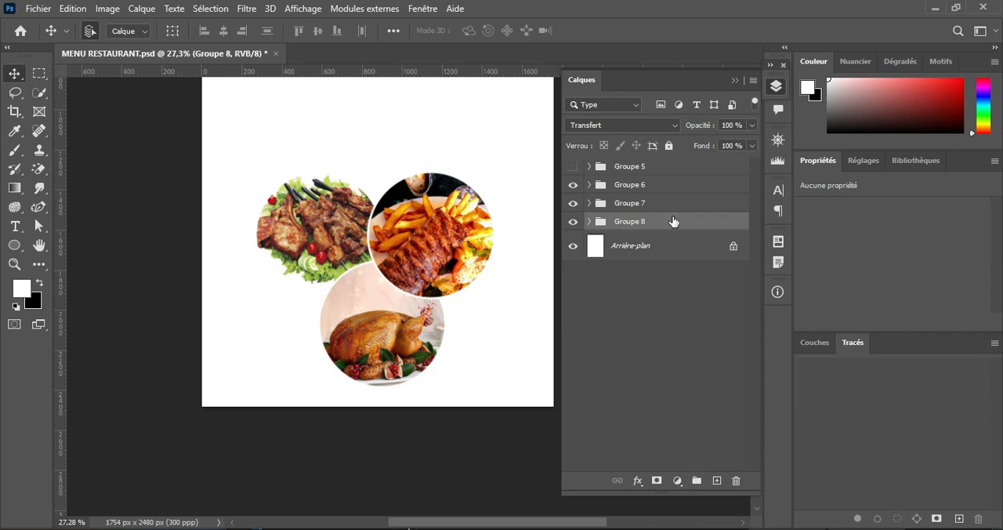
left_click(610, 190, "shift")
key("ctrl+g")
Step: Rename the four-photo group as Groupe 1 and the three-photo group as Groupe 2
double_click(629, 166)
type("Groupe 1")
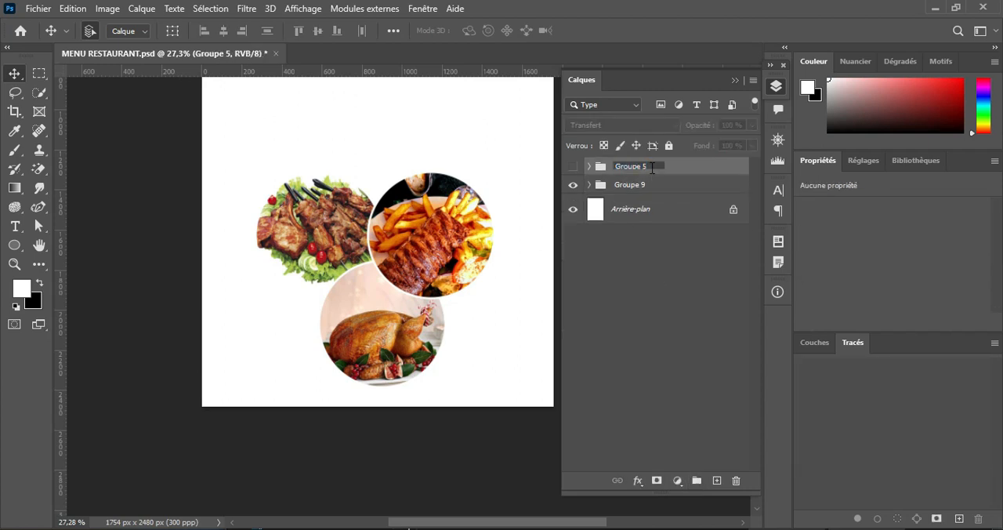
key("Tab")
type("Groupe 2")
key("Return")
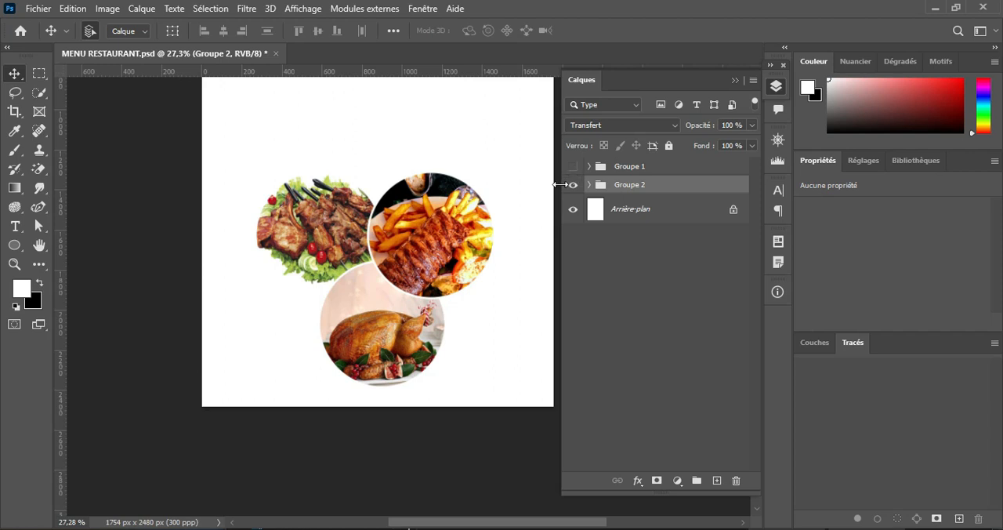
Step: Examine the contents of Groupe 1 and Groupe 2, hiding Groupe 2 and showing Groupe 1
left_click(588, 184)
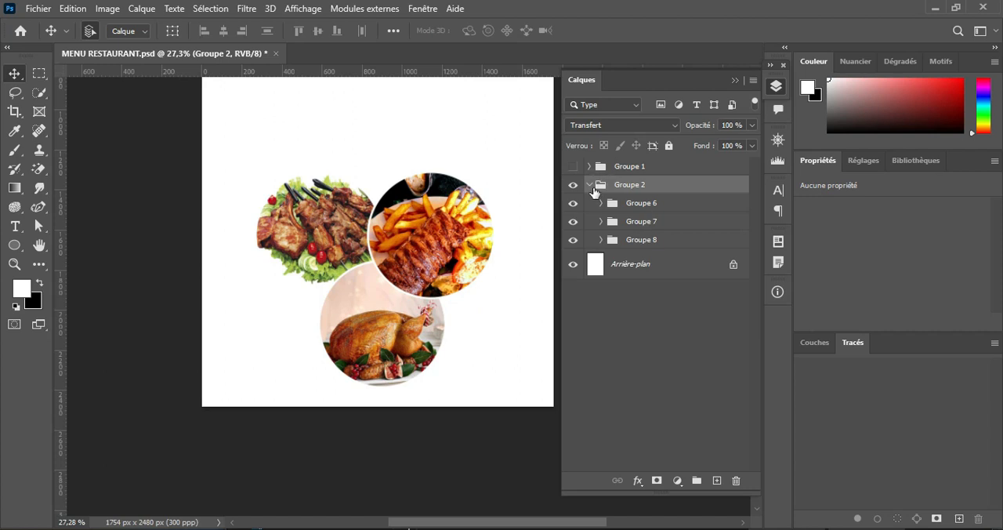
left_click(589, 186)
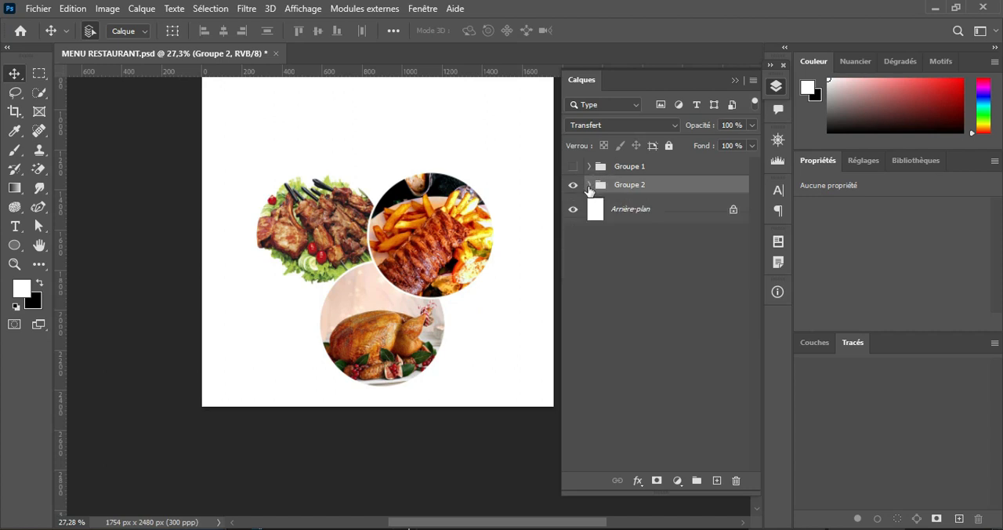
left_click(573, 184)
left_click(574, 167)
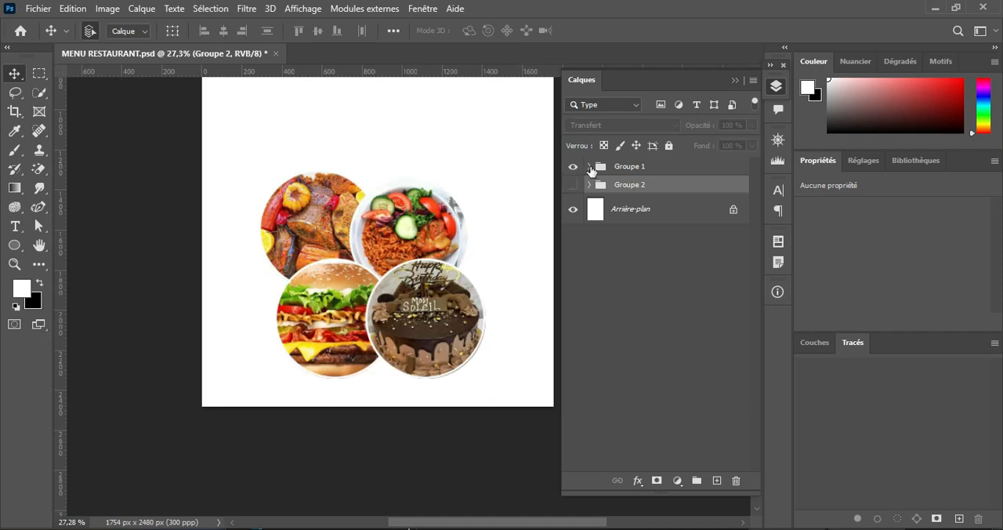
left_click(589, 167)
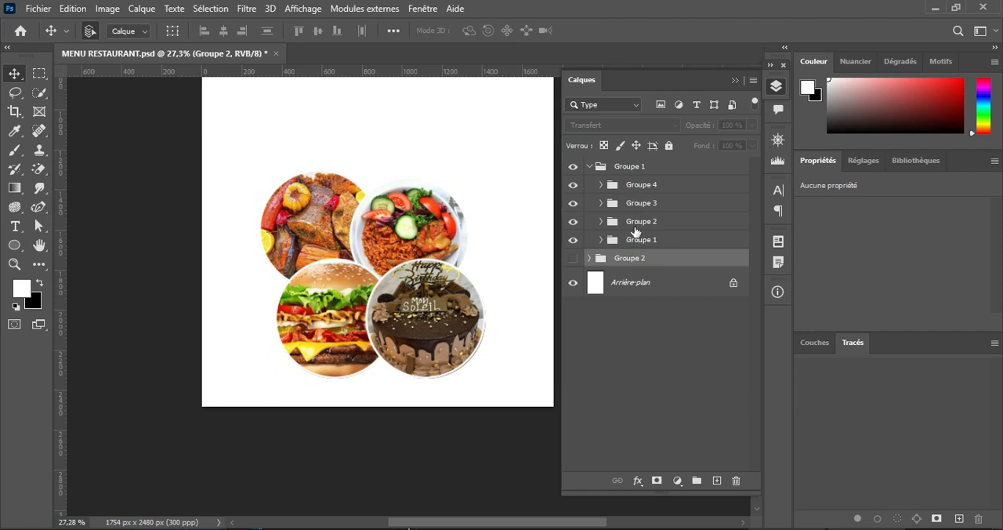
left_click(589, 167)
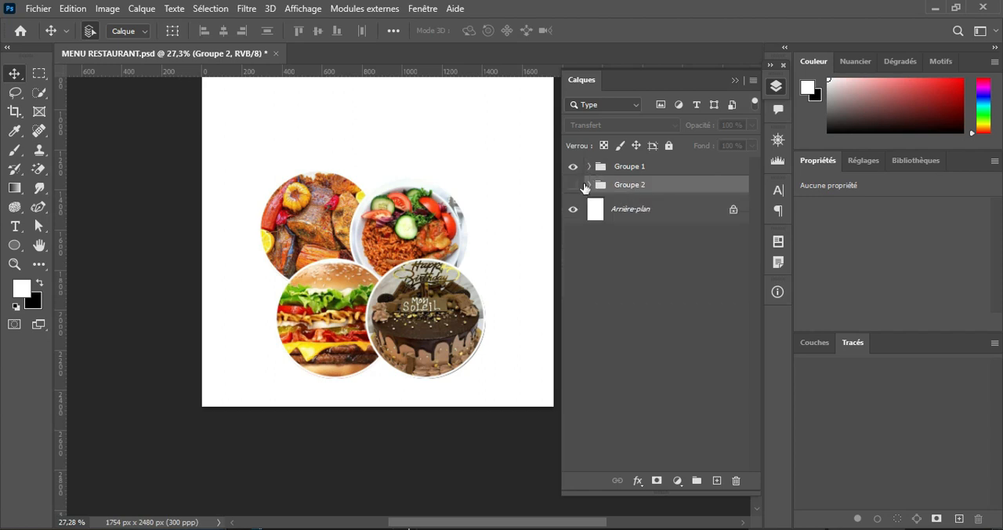
left_click(572, 186)
left_click(659, 172)
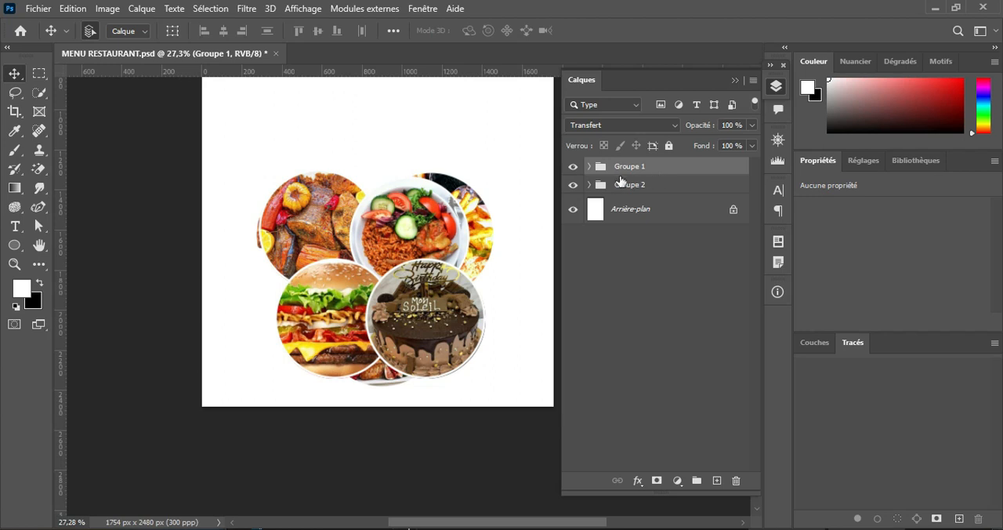
left_click(572, 185)
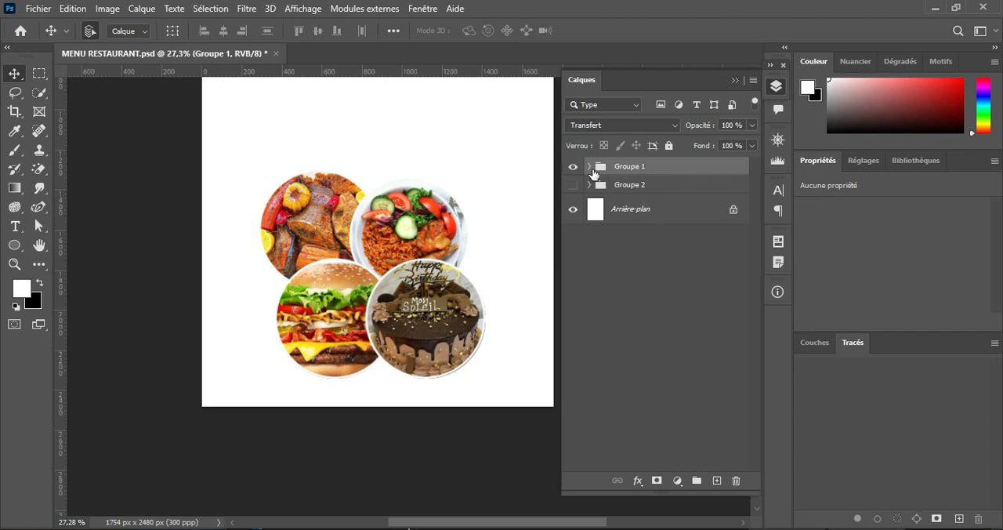
Step: Examine the layers of Groupe 4 inside the four-photo Groupe 1, including Ellipse 1 copie 3
left_click(589, 166)
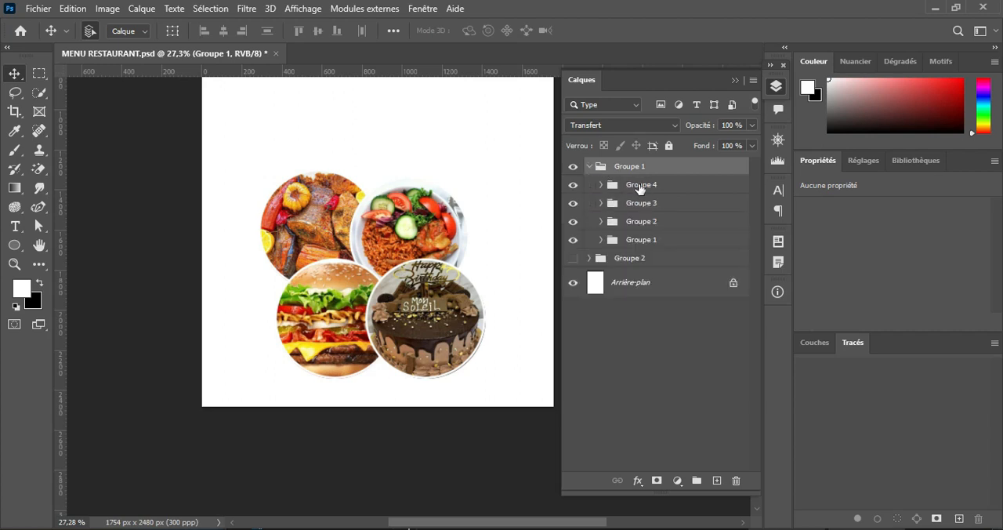
left_click(641, 187)
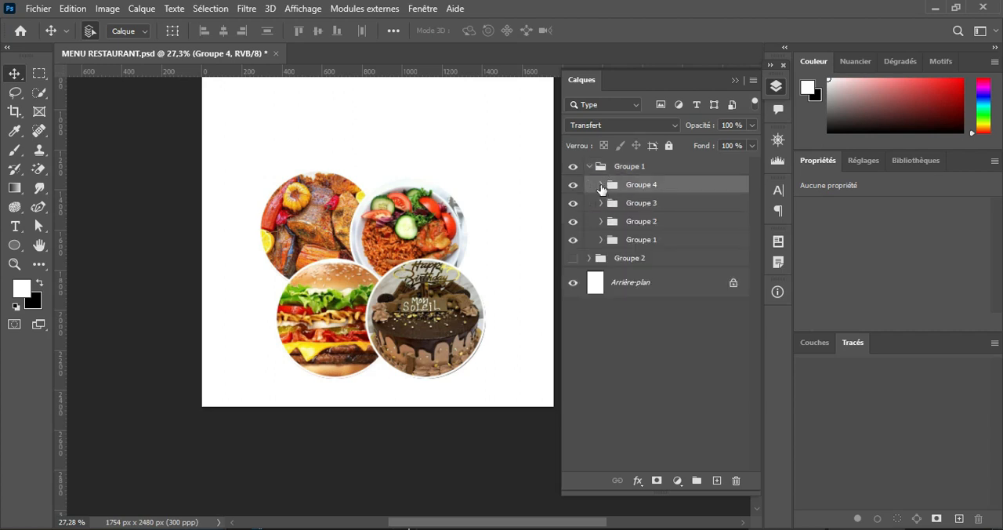
left_click(600, 184)
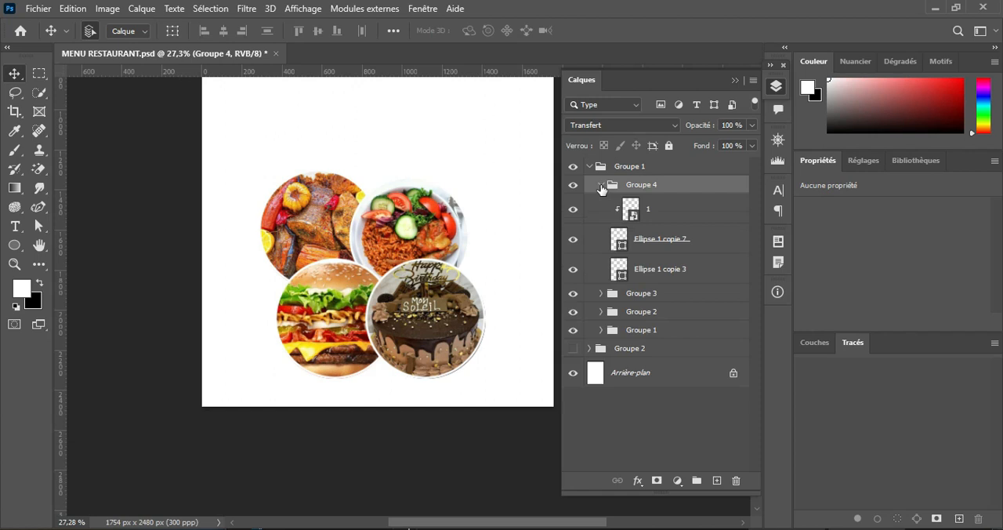
left_click(657, 271)
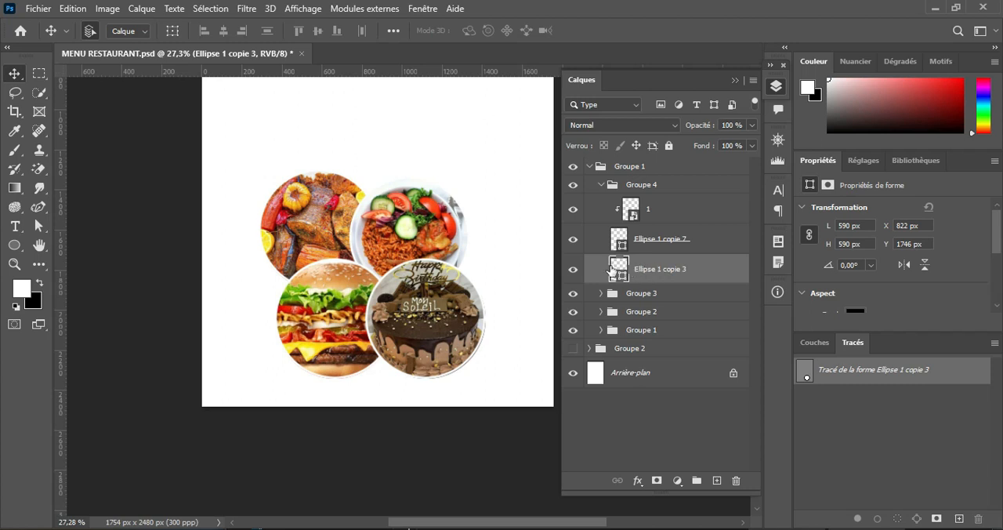
scroll(609, 268, "up", 1)
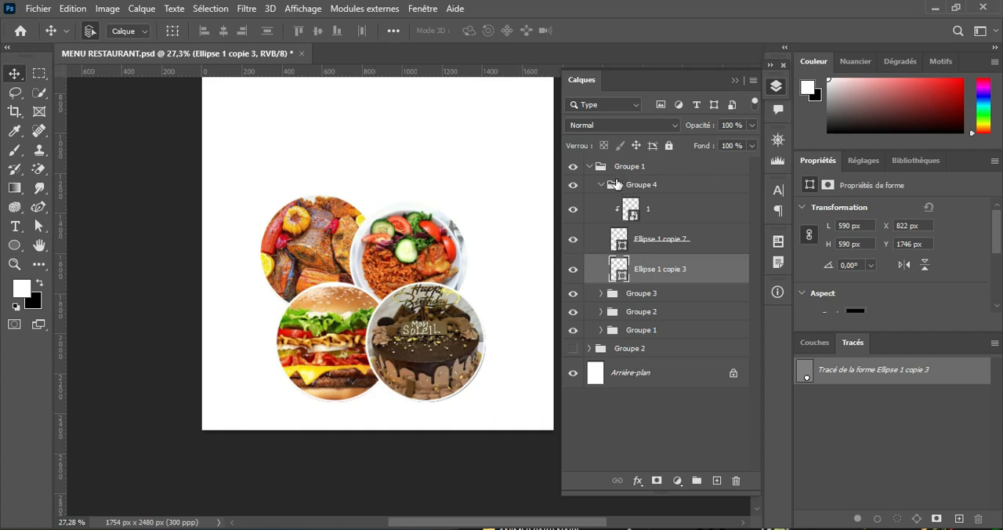
left_click(589, 166)
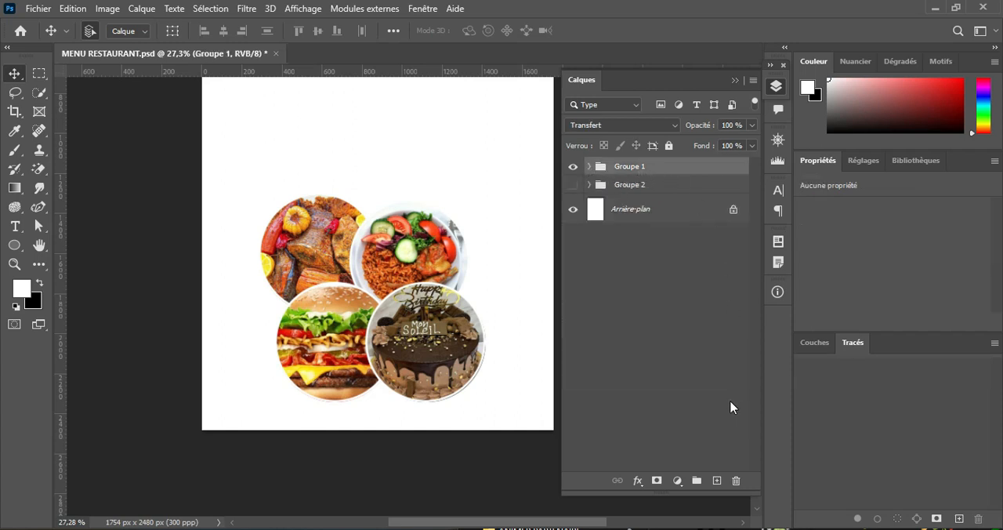
Step: Place the Serenety Business Service logo image on a new top layer, scaled to about 802 x 710 px and centred above the four food photos
left_click(716, 476)
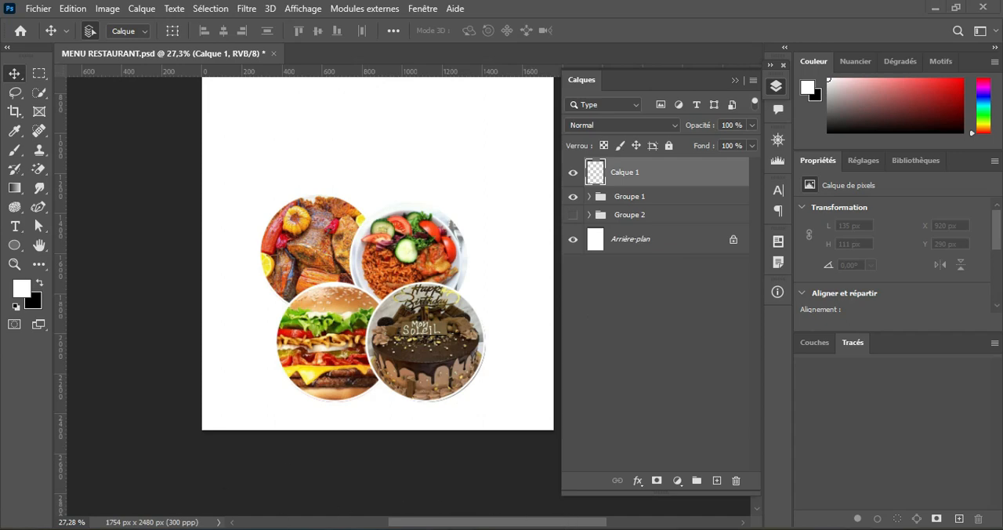
left_click(557, 528)
left_click_drag(857, 439, 343, 162)
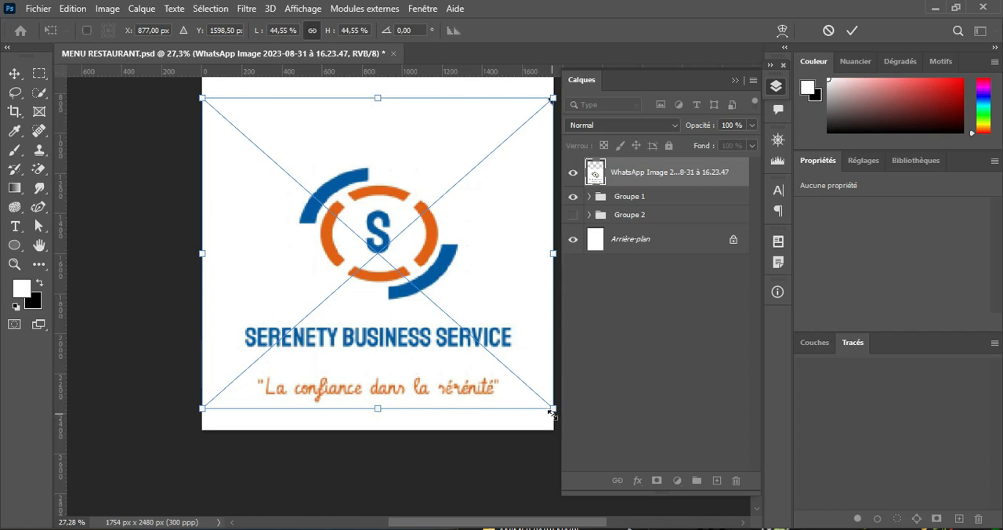
left_click_drag(553, 407, 363, 239)
left_click_drag(329, 190, 428, 160)
left_click(852, 31)
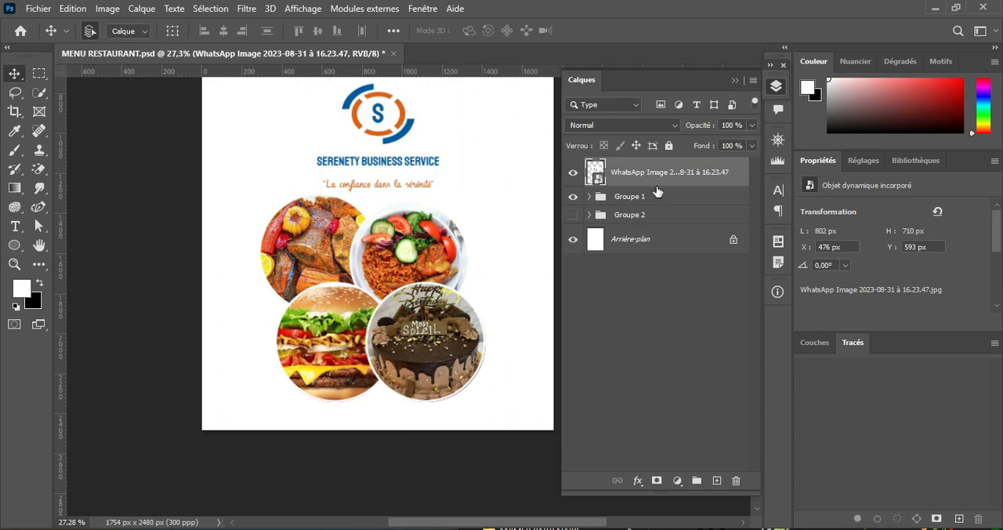
left_click(572, 173)
left_click(572, 172)
Step: Select Ellipse 1 copie 3 in Groupe 4 and set the foreground color to the logo's blue, 0259a5
left_click(589, 196)
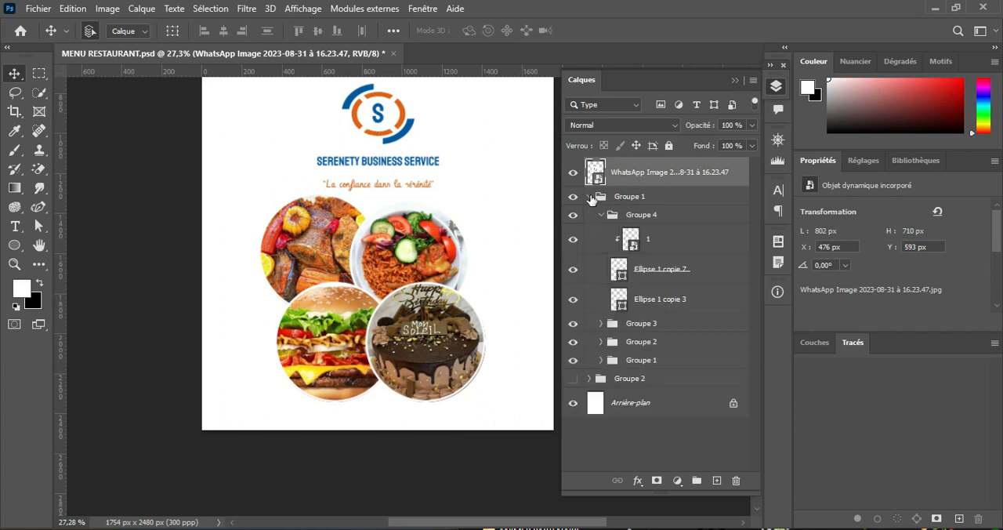
left_click(671, 304)
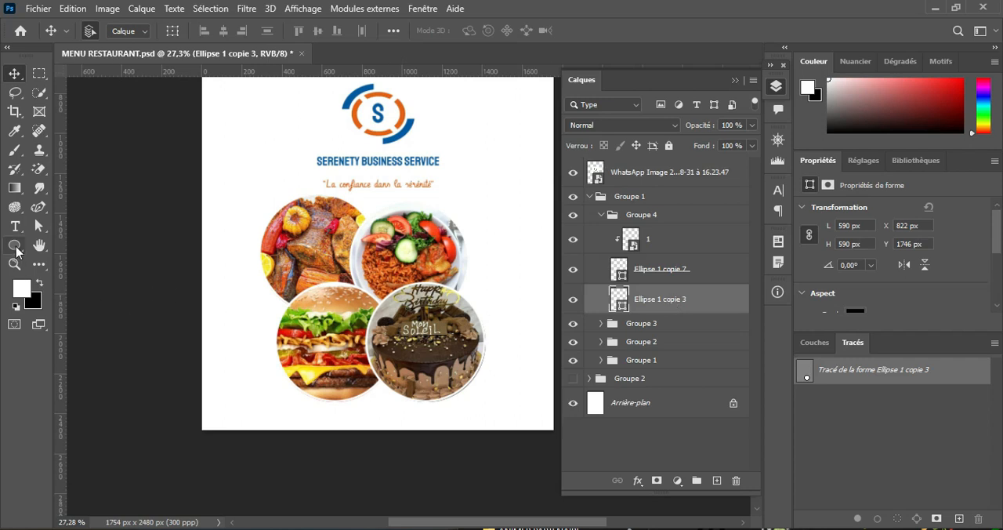
left_click(16, 248)
left_click(23, 290)
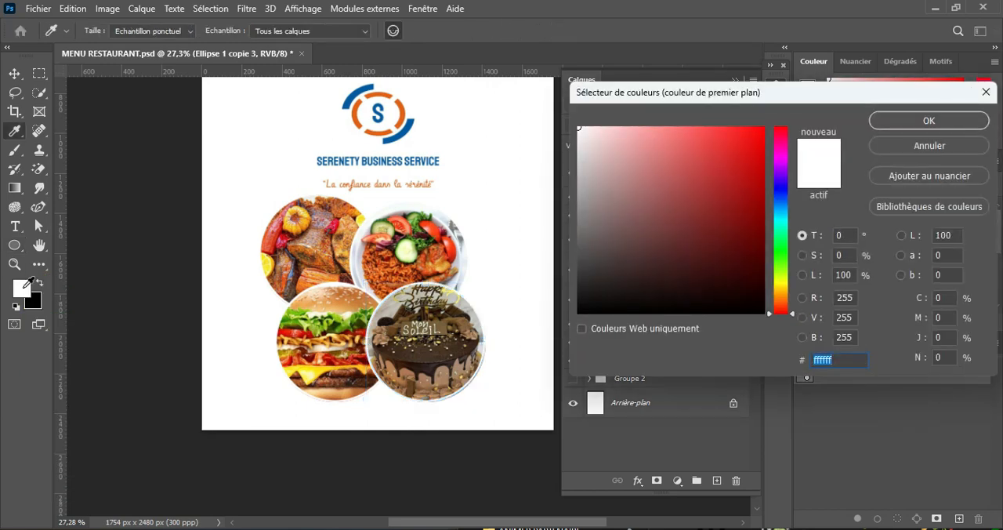
left_click(363, 88)
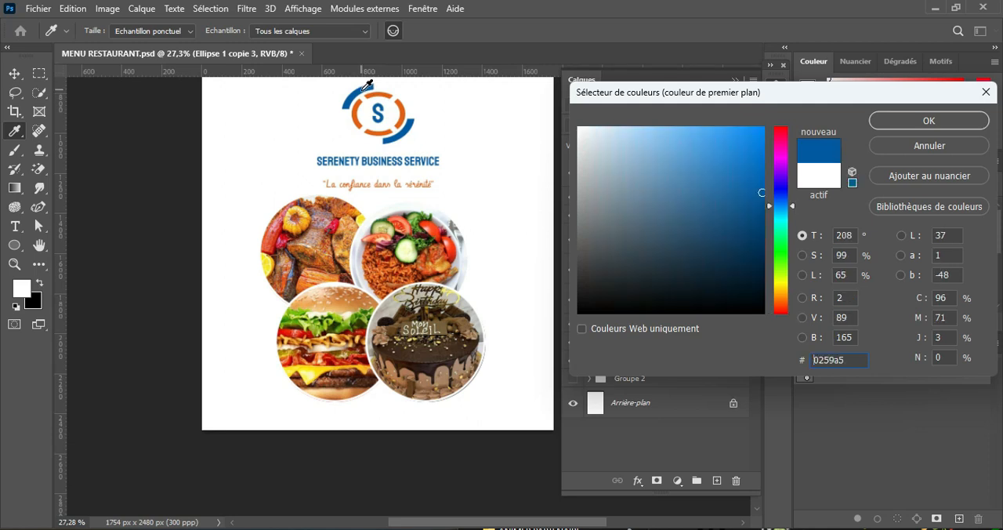
left_click(925, 124)
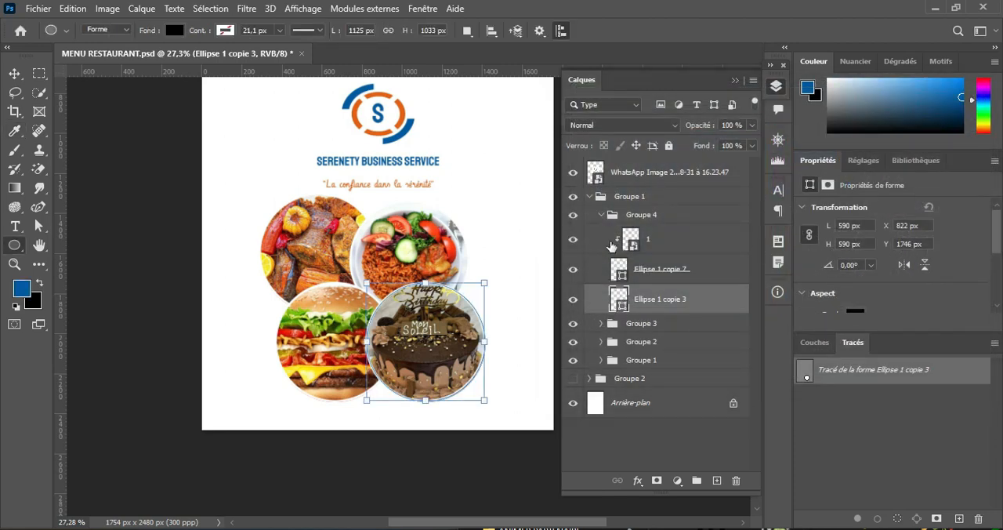
Step: Check how the cake photo and Ellipse 1 copie 3 overlap by hiding and showing their layers
left_click(575, 305)
left_click(575, 304)
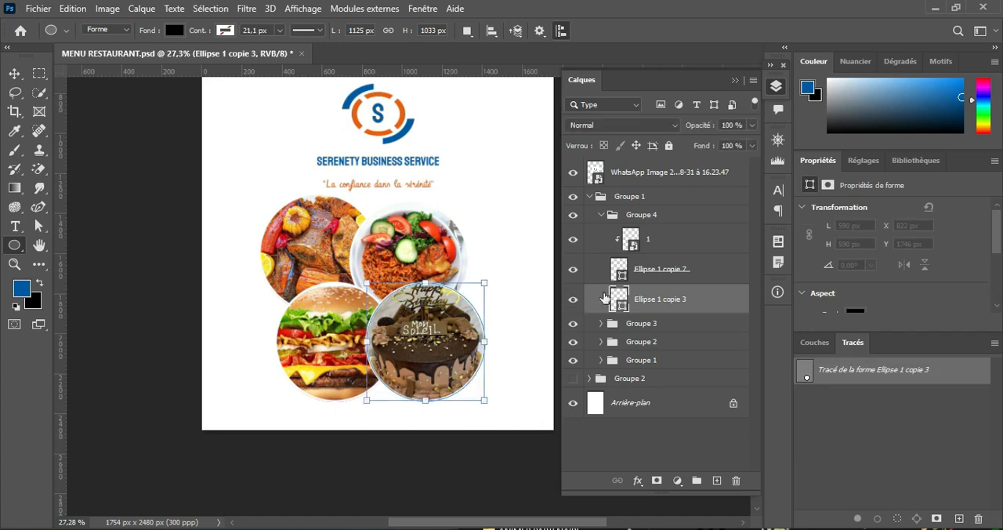
left_click(575, 239)
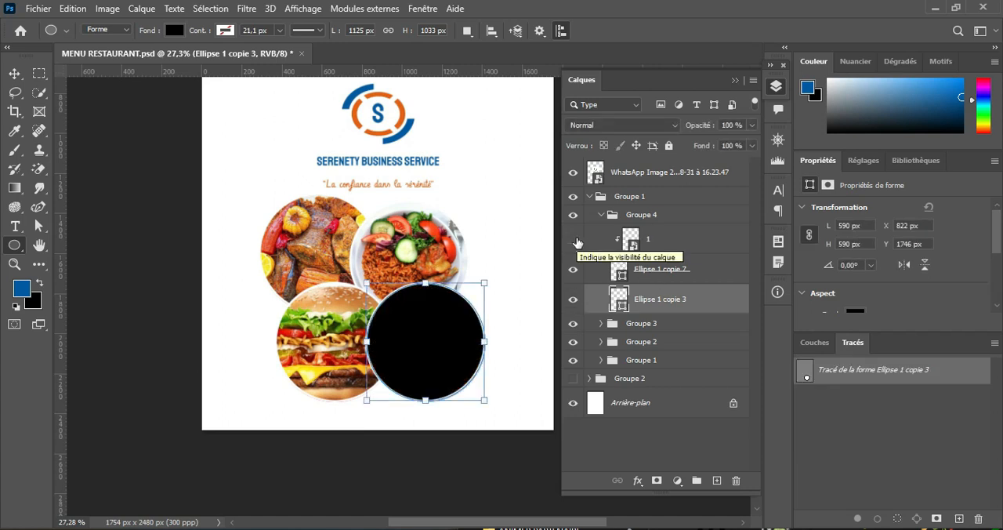
left_click(575, 240)
left_click(573, 240)
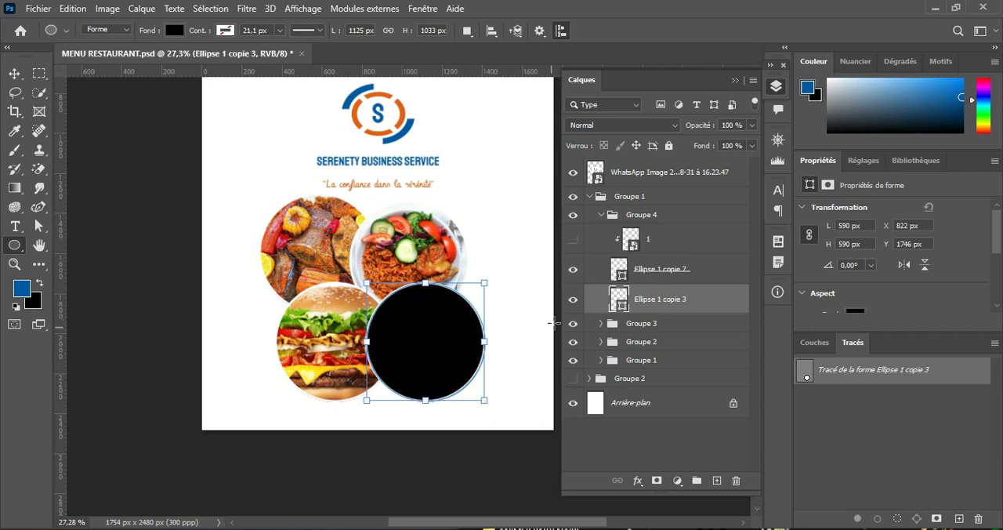
left_click(574, 300)
left_click(574, 300)
left_click(573, 241)
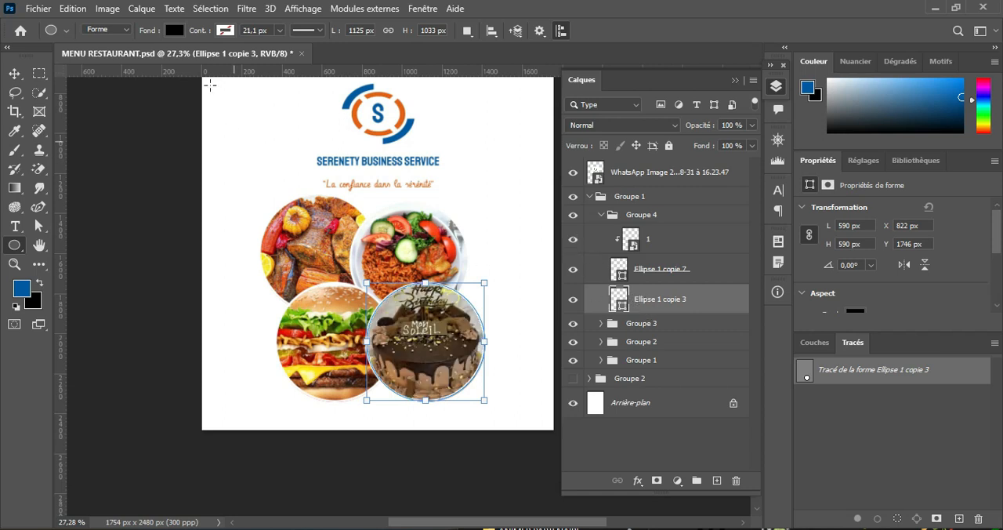
Step: Fill Ellipse 1 copie 3 behind the cake photo with the logo blue
left_click(175, 32)
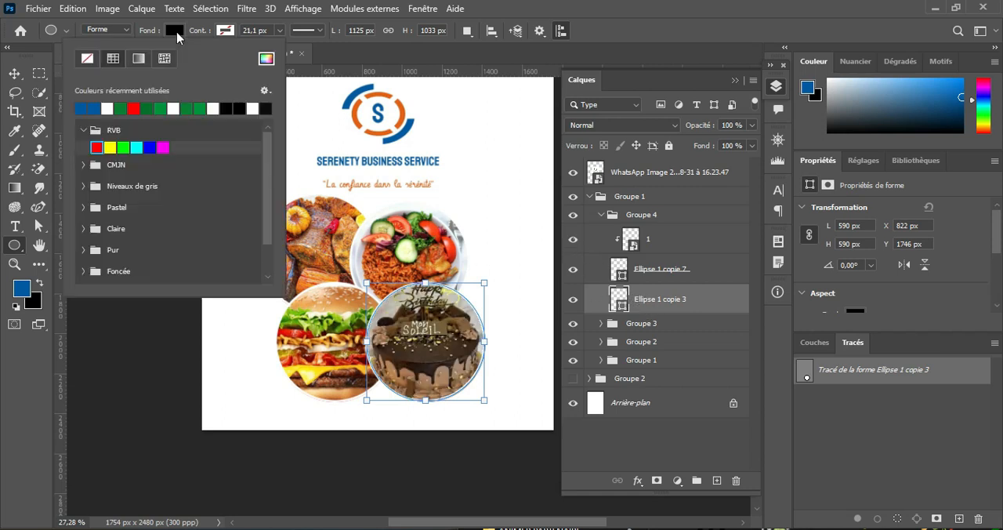
left_click(89, 103)
left_click(185, 34)
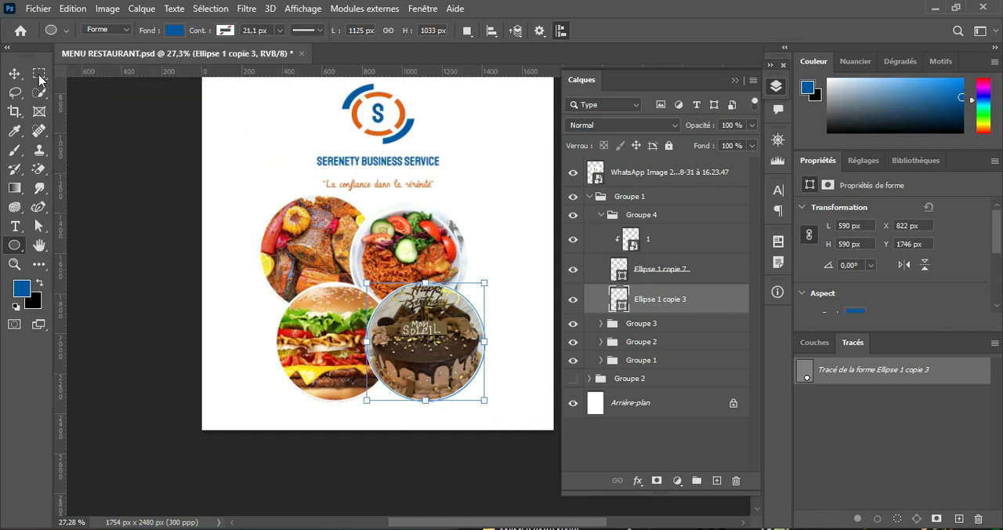
Step: Shift the blue circle behind the cake photo to the right, to X 843 px, to form a crescent edge
left_click(16, 75)
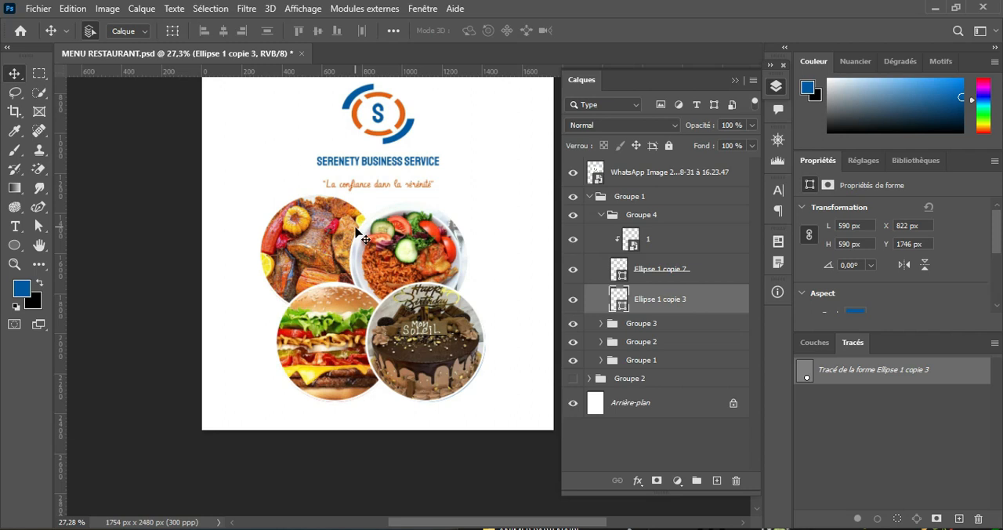
key("Right")
key("Right")
key("Right")
key("Right")
key("Right")
key("Right")
key("Right")
key("Right")
key("Right")
key("Right")
key("Right")
key("Right")
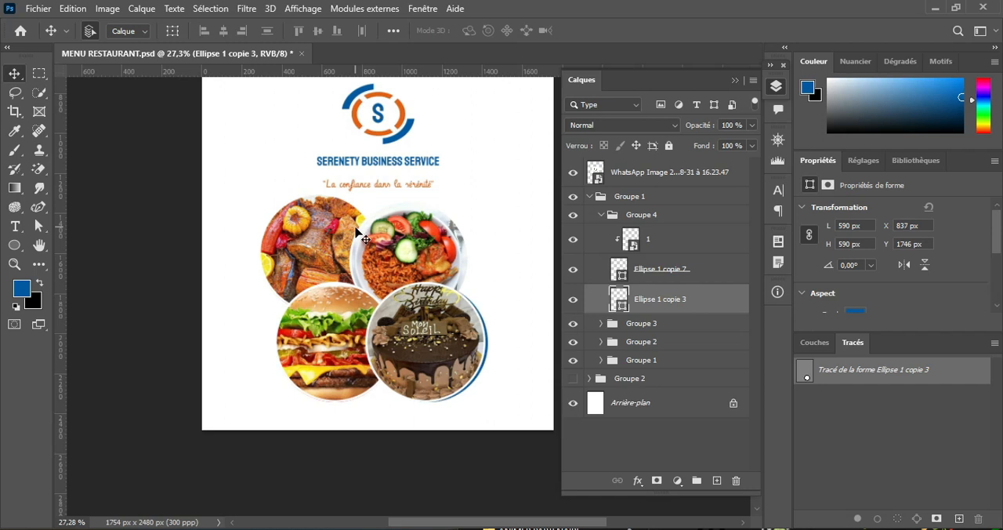
key("Right")
key("Right")
key("Right")
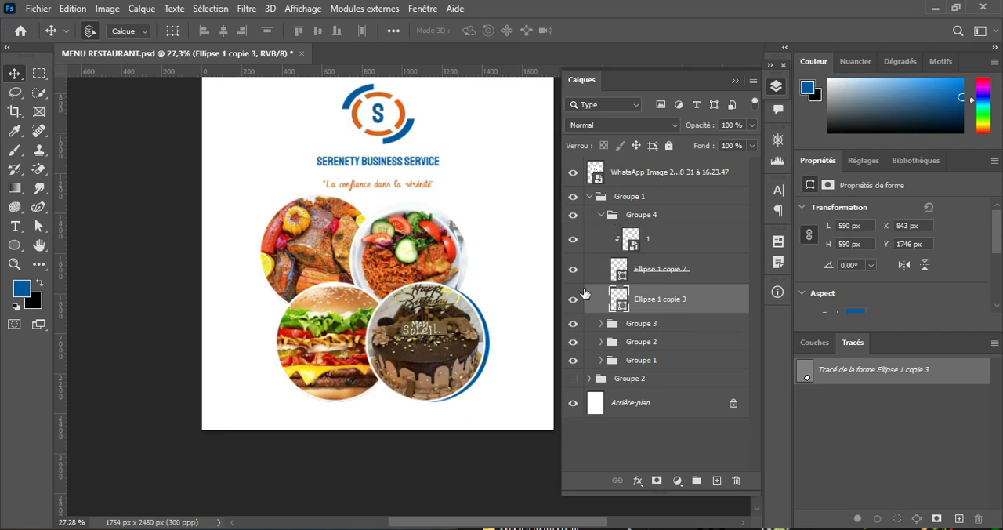
Step: Select Ellipse 1 copie 2 in Groupe 3 and set the foreground color to the logo's orange, e45f10
left_click(601, 215)
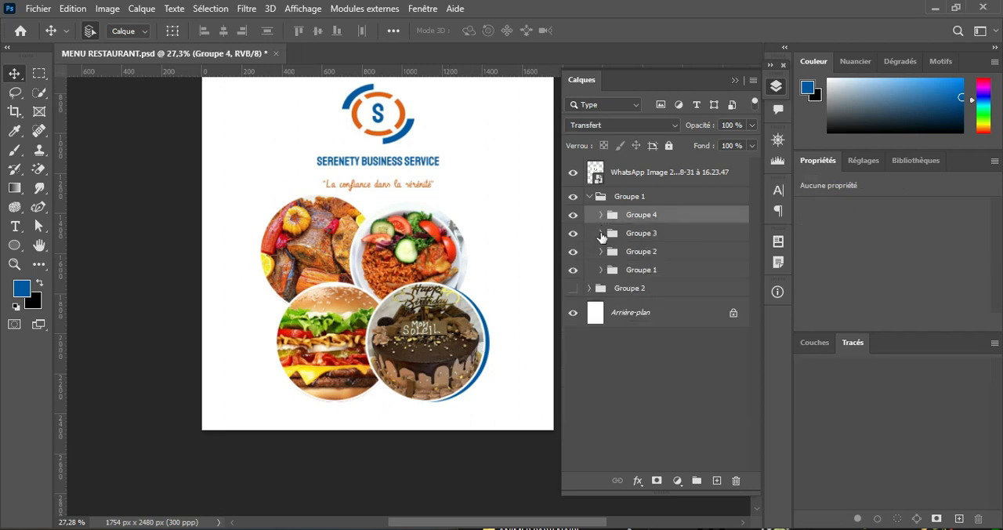
left_click(601, 233)
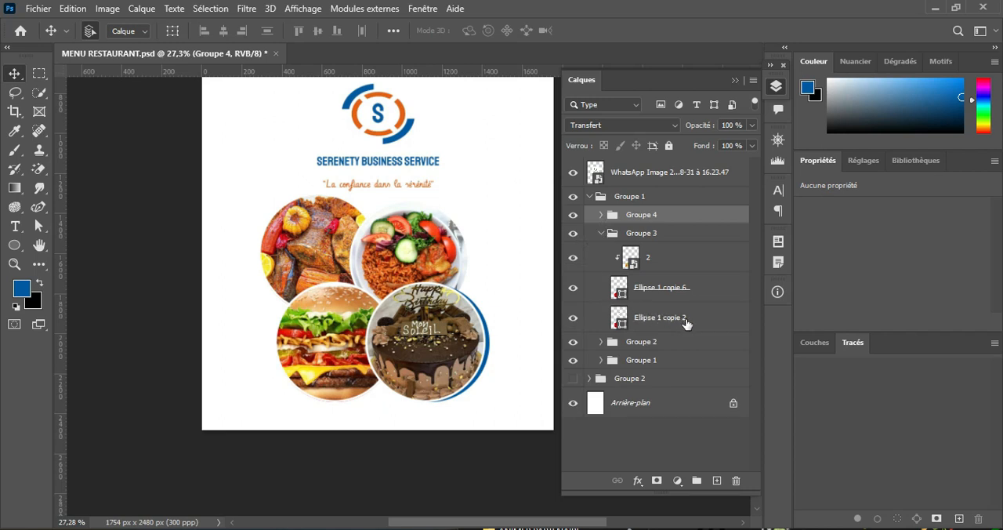
left_click(699, 324)
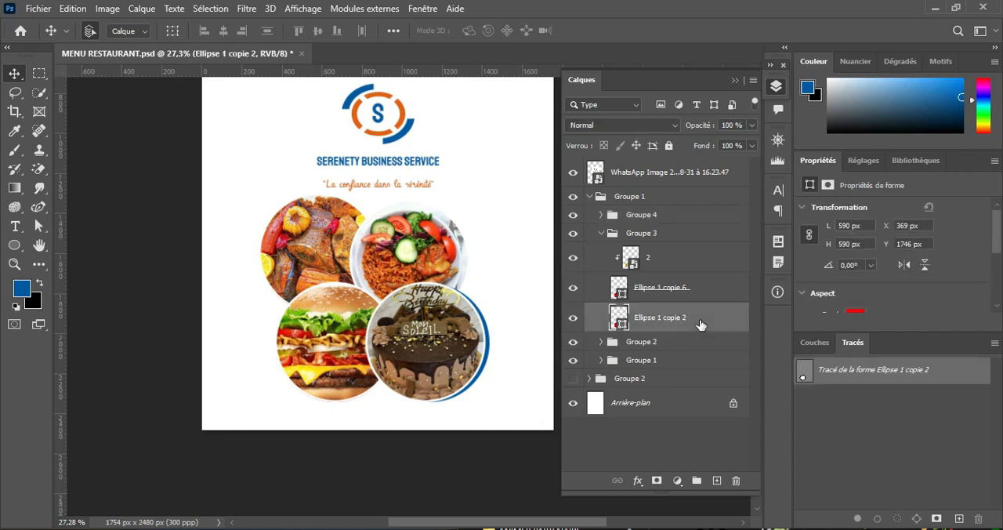
left_click(659, 291)
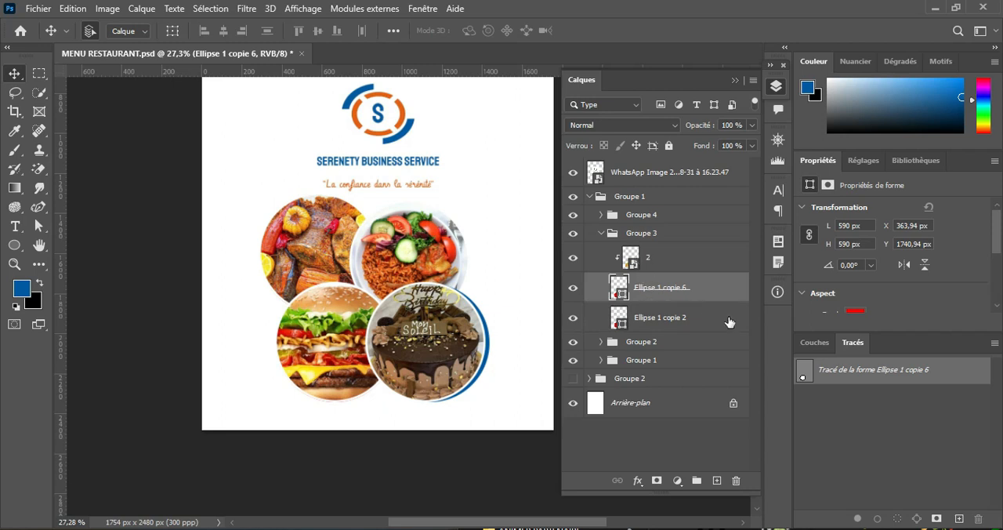
left_click(701, 319)
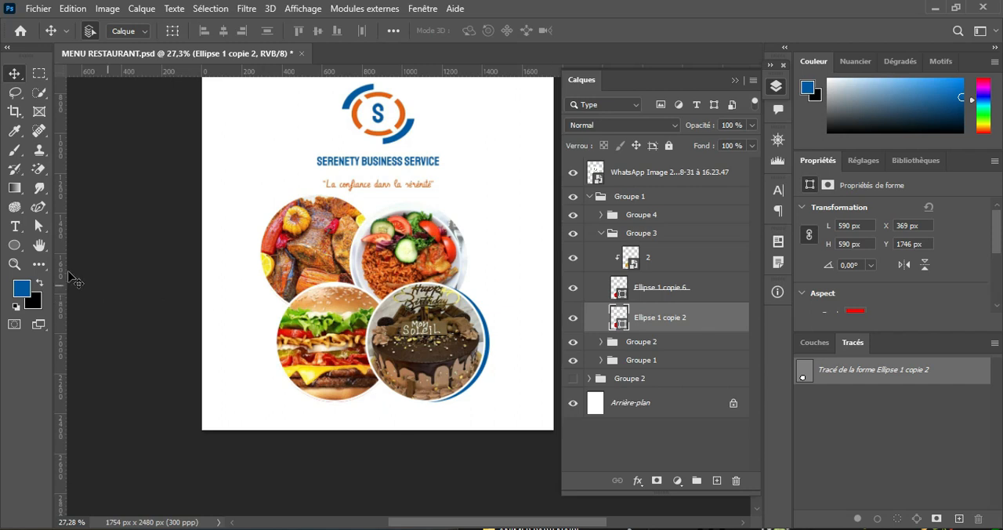
left_click(16, 246)
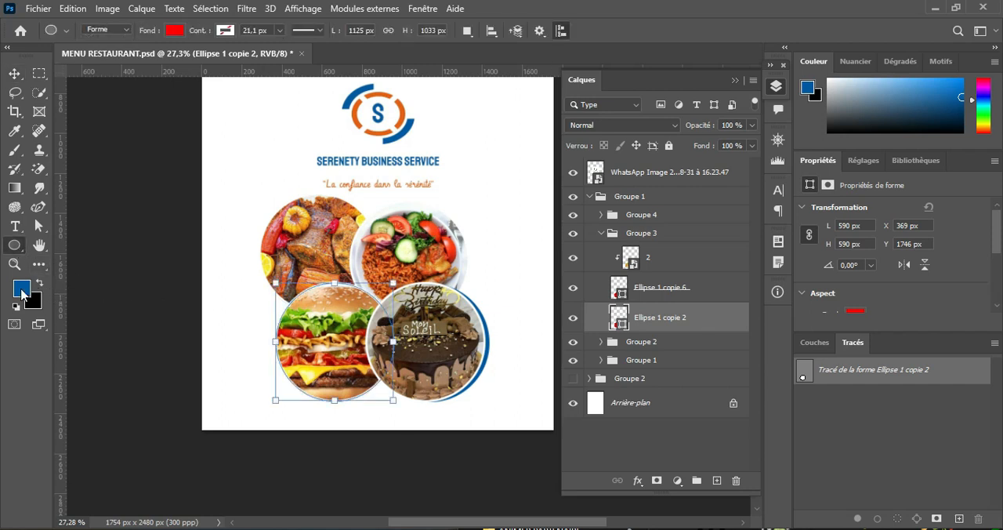
left_click(21, 288)
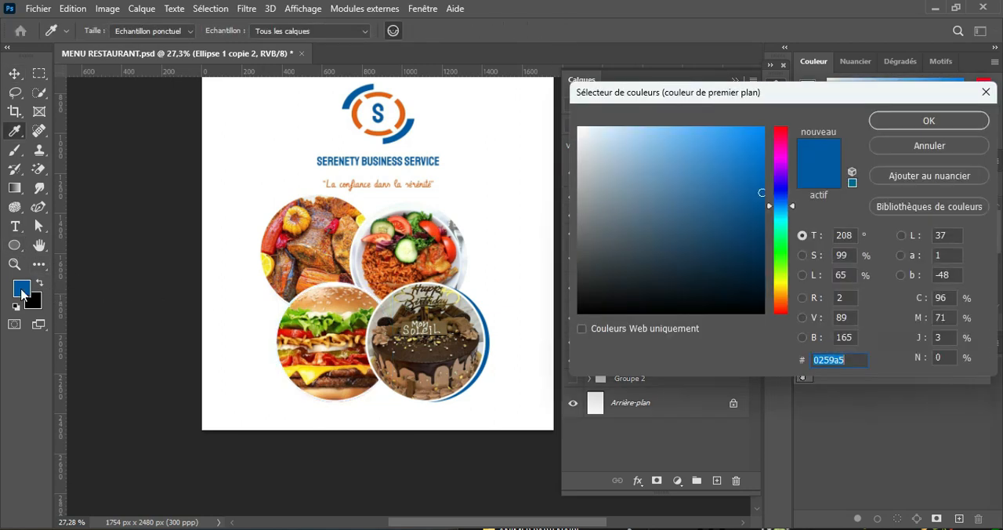
left_click(404, 111)
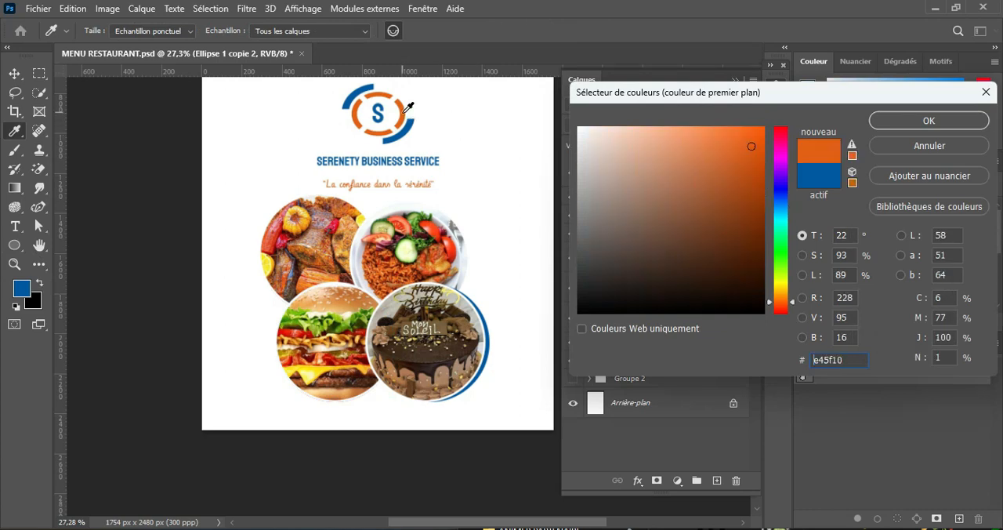
left_click(908, 122)
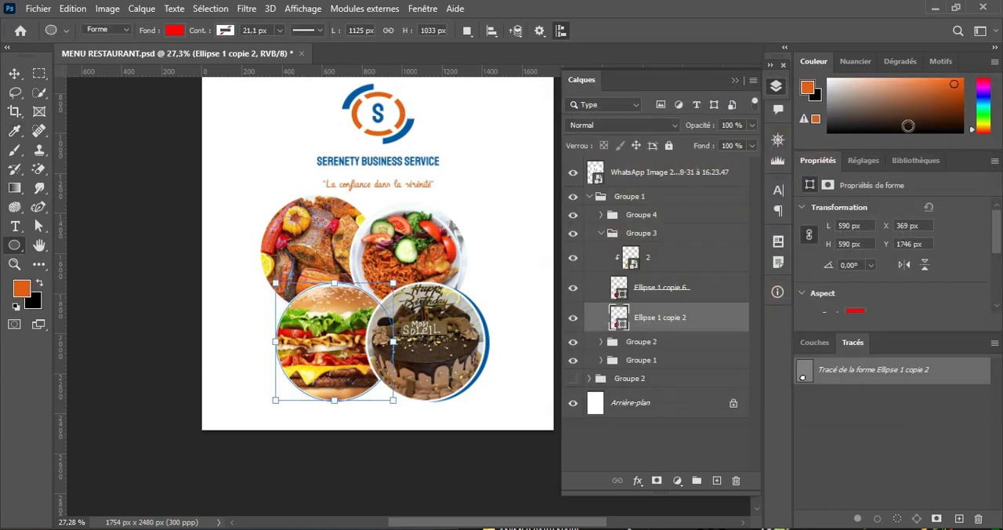
Step: Fill Ellipse 1 copie 2 behind the burger photo with the logo orange
left_click(177, 31)
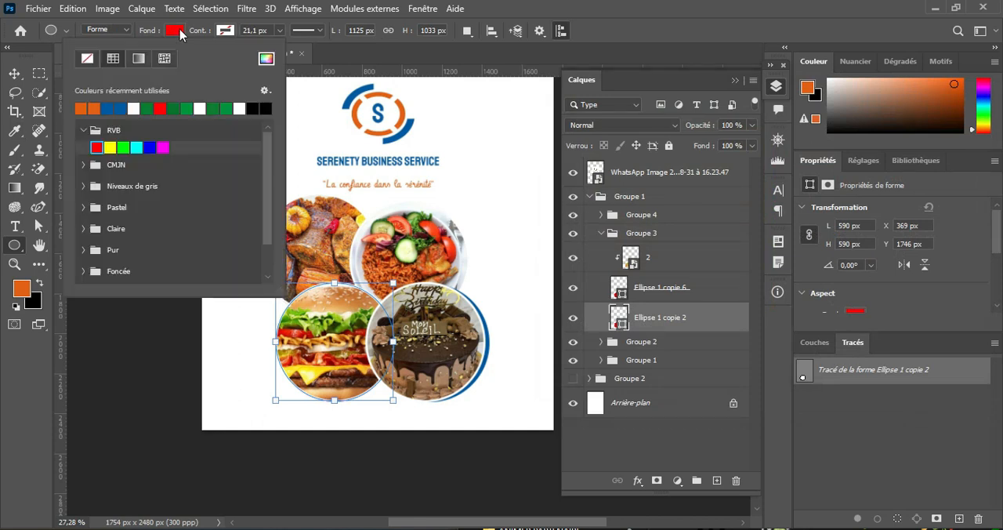
left_click(81, 107)
left_click(173, 33)
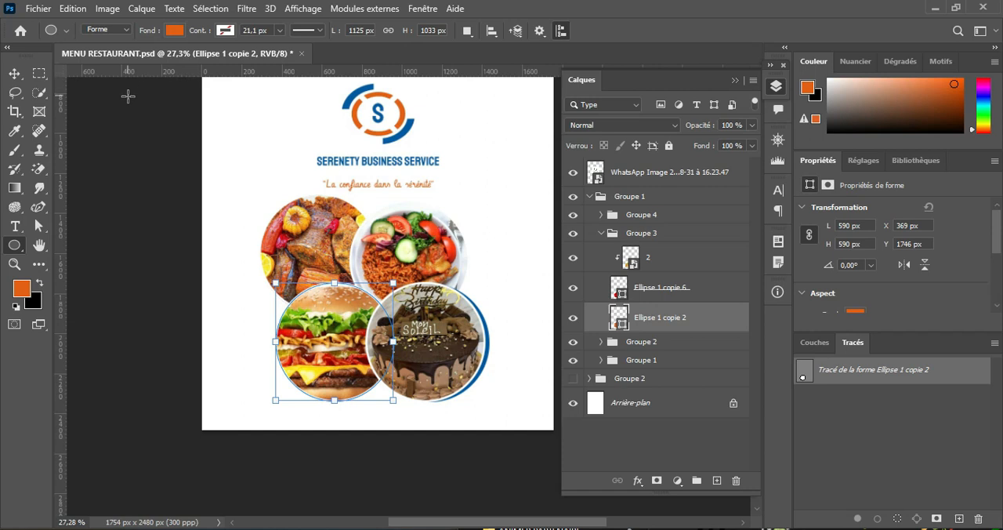
Step: Shift the orange circle behind the burger photo to the left, to X 353 px
left_click(14, 73)
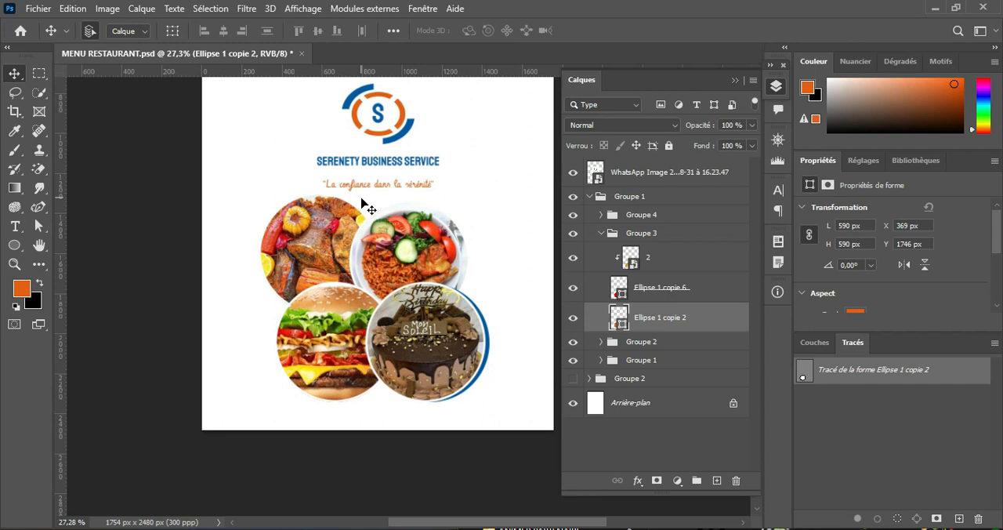
key("Left")
key("Left")
key("Left")
key("Left")
key("Left")
key("Left")
key("Left")
key("Left")
key("Left")
key("Left")
key("Left")
key("Left")
key("Left")
key("Left")
key("Left")
key("Left")
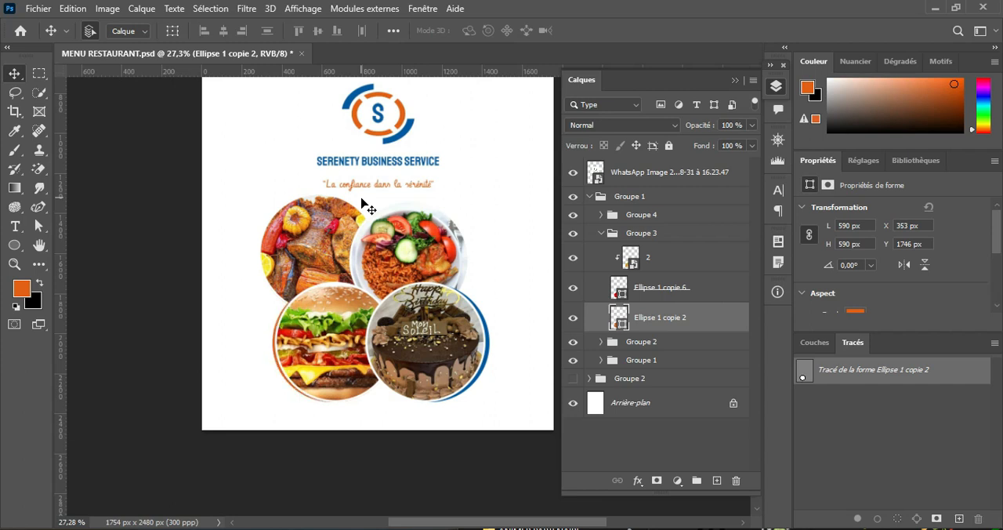
Step: Nudge the orange circle behind the burger photo slightly further left to widen its crescent, and collapse Groupe 3
key("Left")
key("Left")
key("Left")
key("Left")
left_click(600, 235)
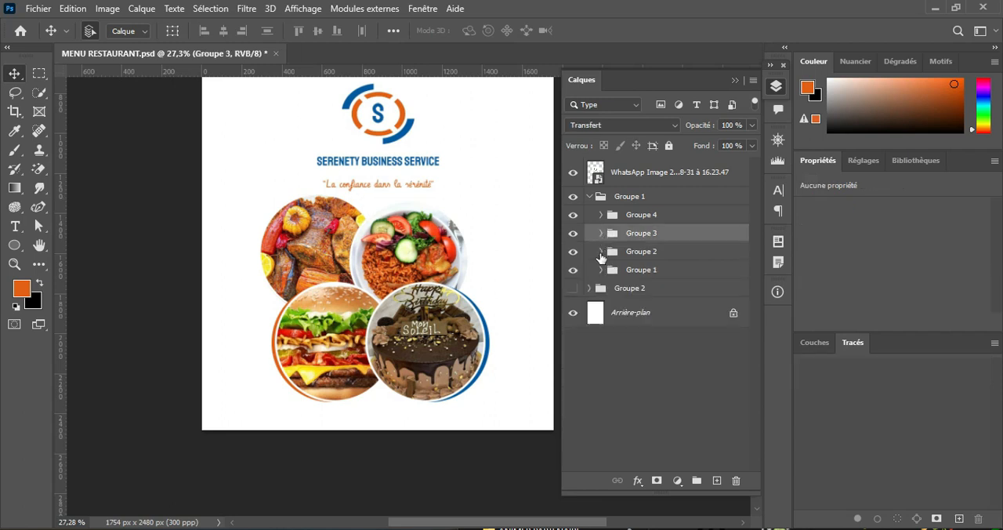
Step: Fill Ellipse 1 copie in the inner Groupe 2, behind the rice and salad photo, with the logo orange
left_click(600, 252)
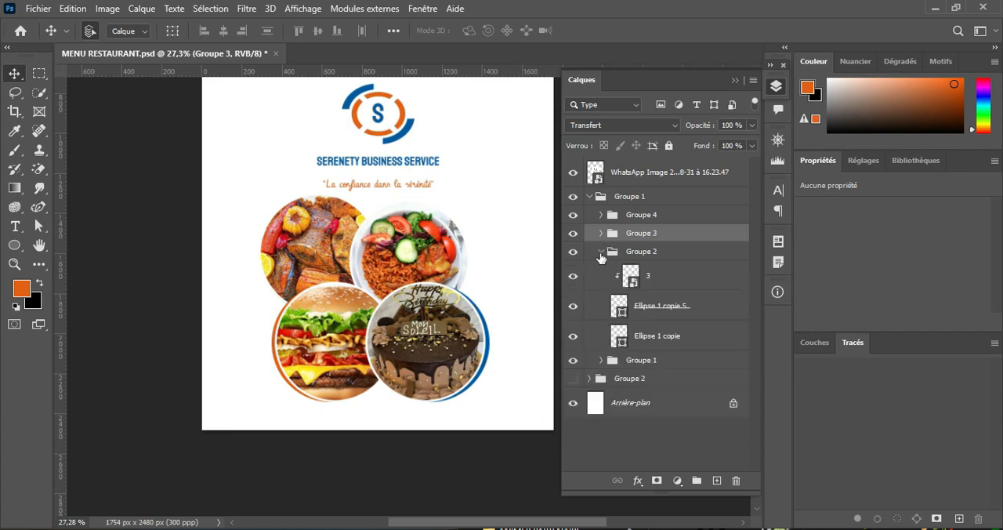
left_click(666, 337)
left_click(15, 245)
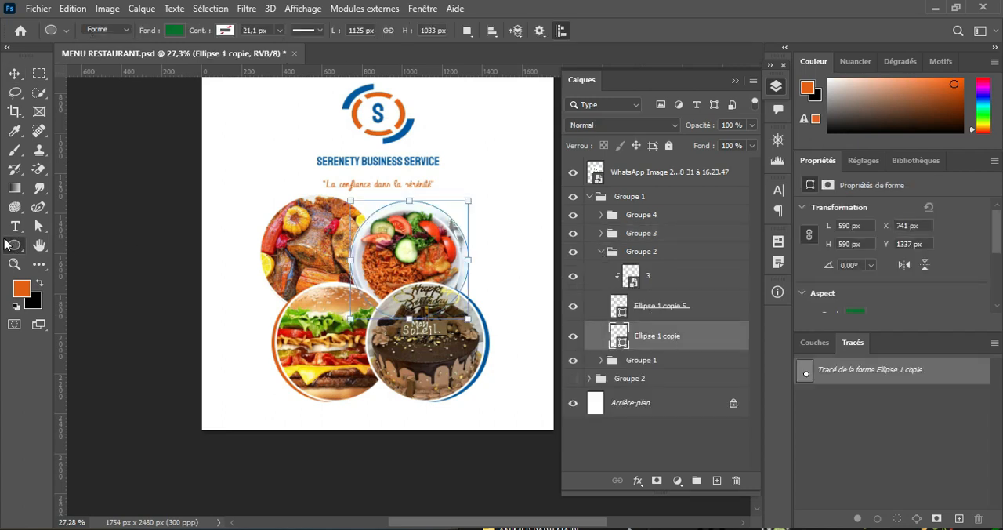
left_click(181, 31)
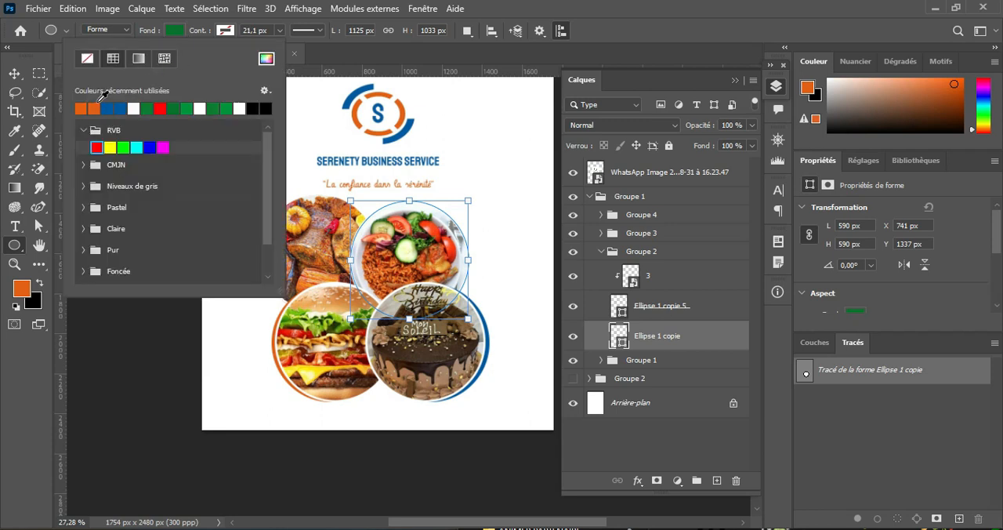
left_click(93, 108)
left_click(177, 33)
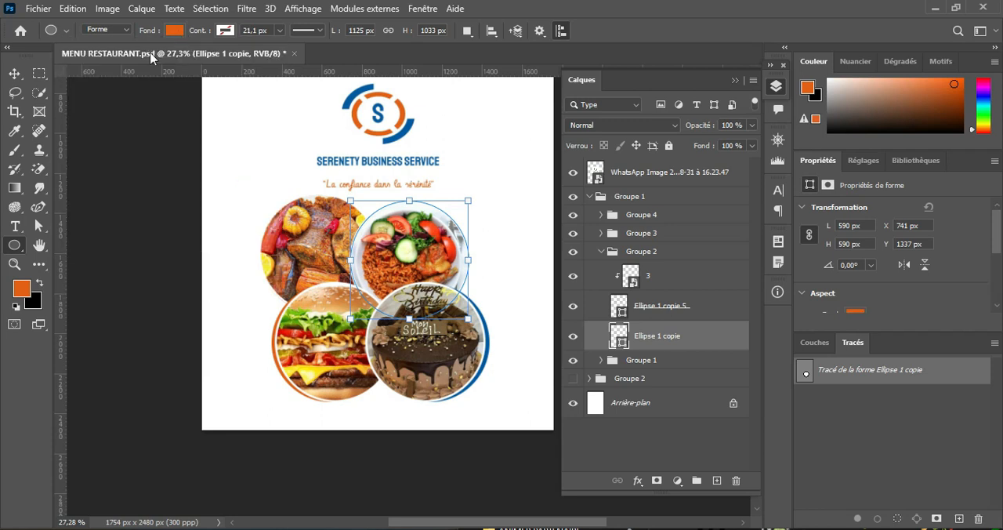
Step: Shift the orange circle behind the rice photo right, slightly past X 759 px, to form a crescent, and collapse its group
left_click(14, 73)
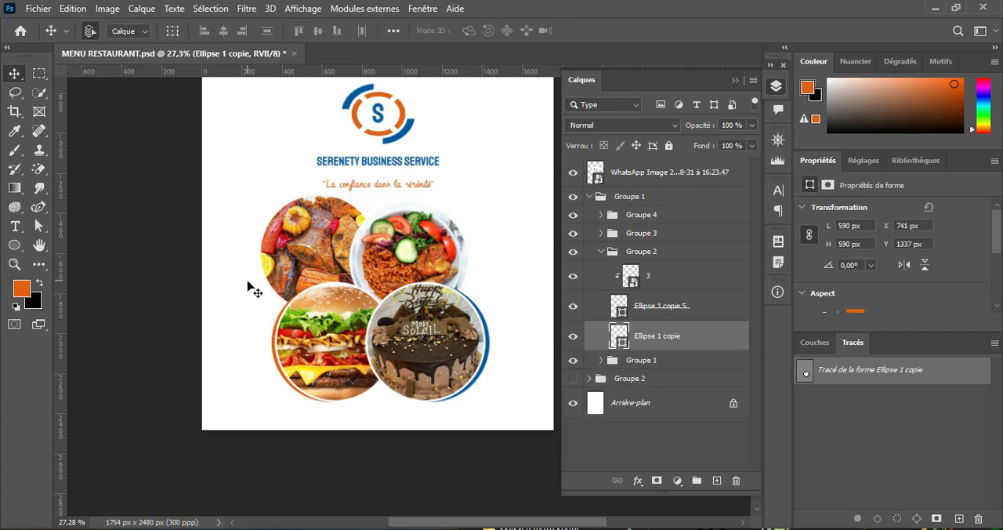
key("Right")
key("Right")
key("Right")
key("Right")
key("Right")
key("Right")
key("Right")
key("Right")
key("Right")
key("Right")
key("Right")
key("Right")
key("Right")
key("Right")
key("Right")
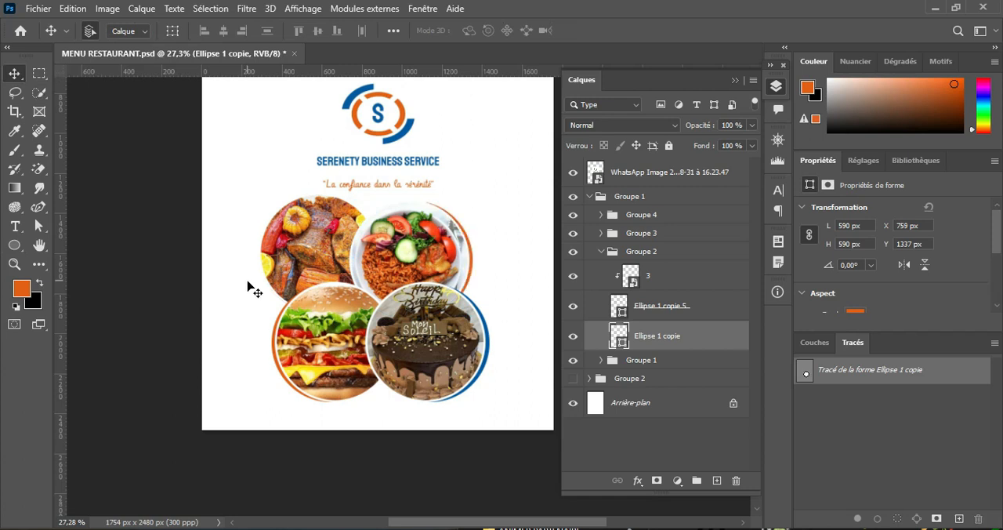
key("Right")
key("Right")
key("Right")
left_click(601, 251)
Step: Fill Ellipse 1 in the inner Groupe 1, behind the grilled meat photo, with the logo blue
left_click(601, 269)
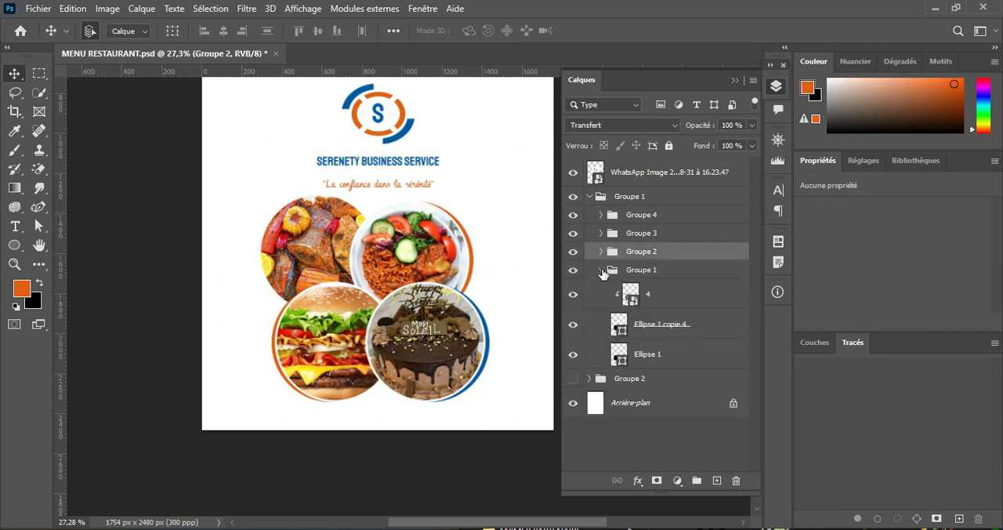
left_click(679, 360)
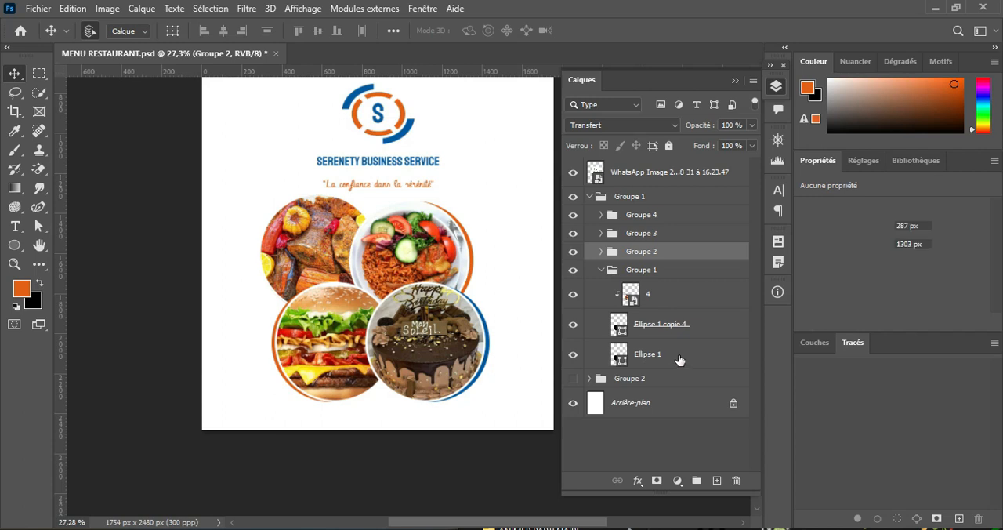
left_click(14, 244)
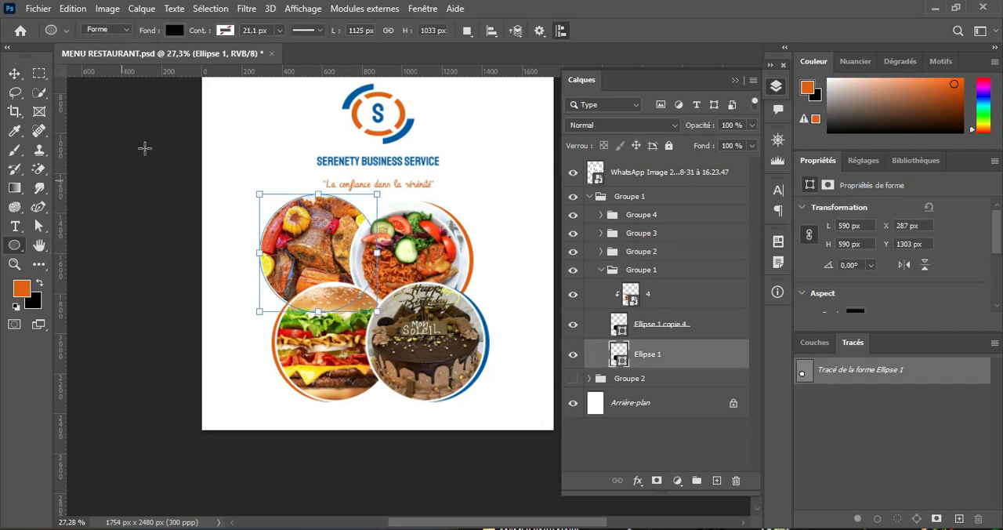
left_click(174, 30)
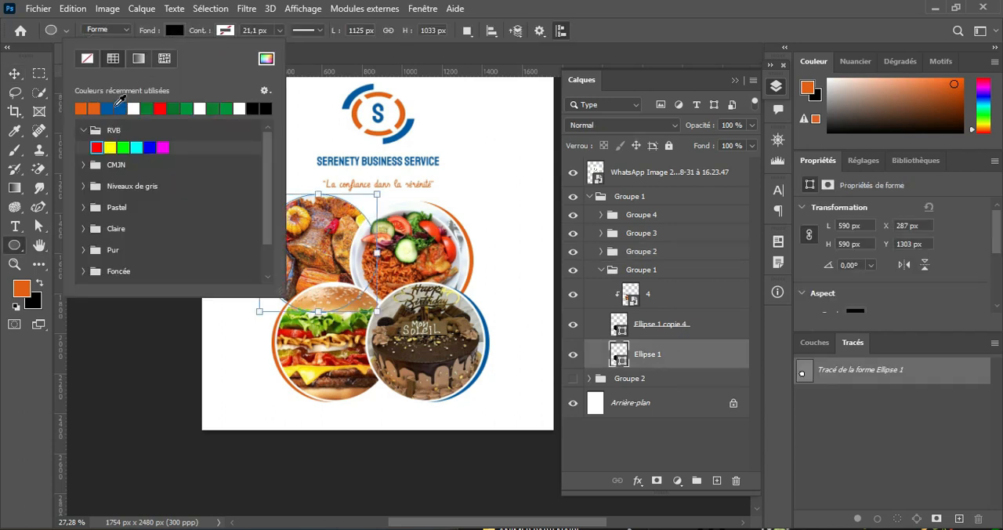
left_click(118, 106)
left_click(175, 31)
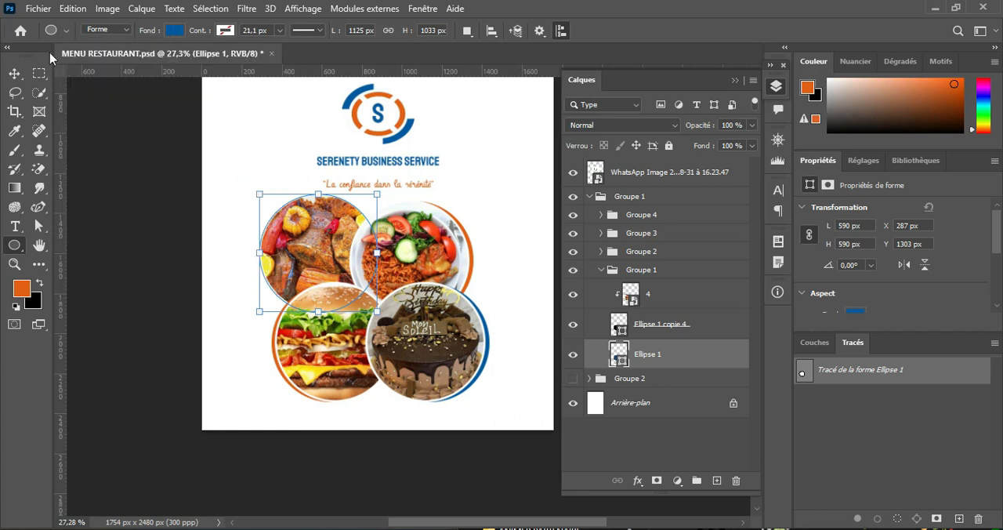
Step: Shift the blue circle behind the grilled meat photo left and up, to X 267 px and Y 1295 px, to form a crescent edge
left_click(14, 73)
key("Left")
key("Left")
key("Left")
key("Left")
key("Left")
key("Left")
key("Left")
key("Left")
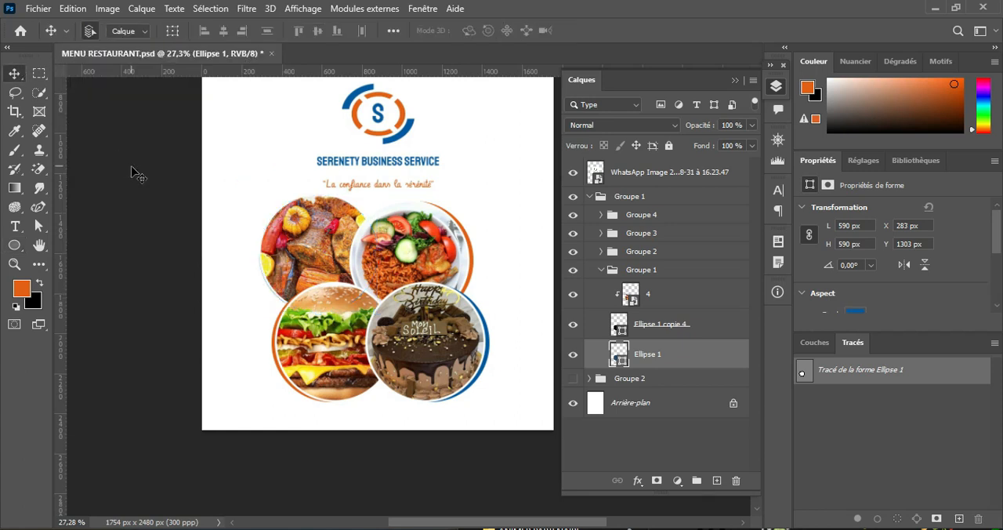
key("Up")
key("Up")
key("Up")
key("Up")
key("Up")
key("Up")
key("Up")
key("Up")
key("Left")
key("Left")
key("Left")
key("Left")
key("Left")
key("Left")
key("Left")
key("Left")
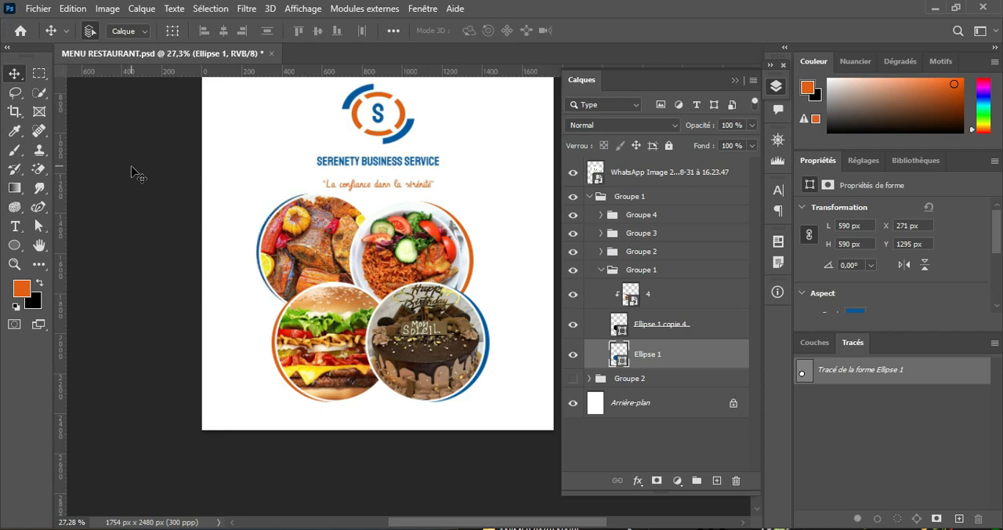
key("Left")
key("Left")
key("Left")
key("Left")
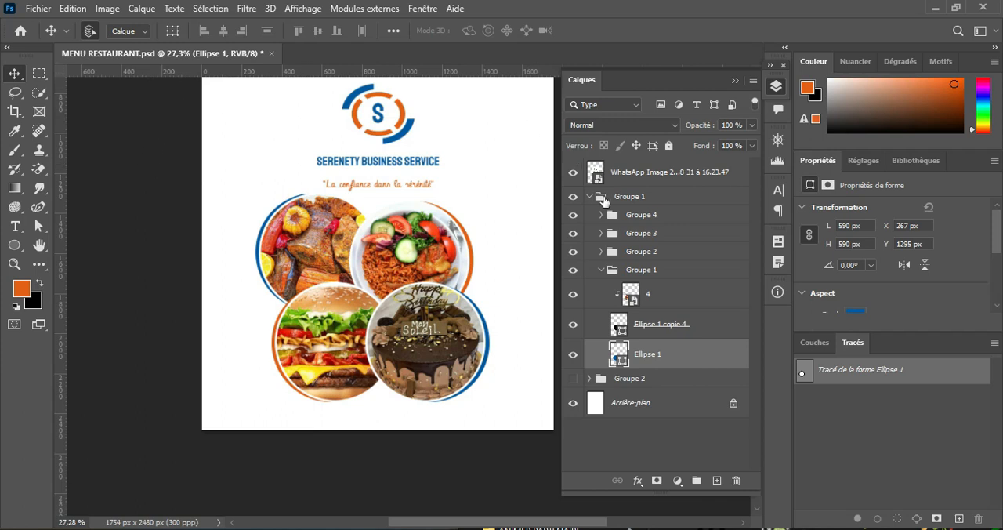
Step: Collapse and hide the outer Groupe 1, and show and expand the outer Groupe 2
left_click(590, 196)
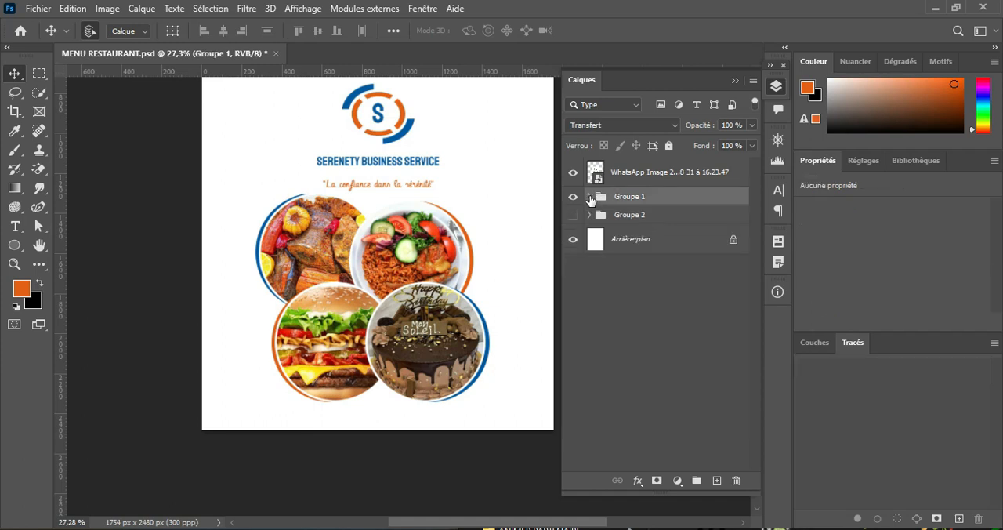
left_click(573, 196)
left_click(572, 215)
left_click(589, 215)
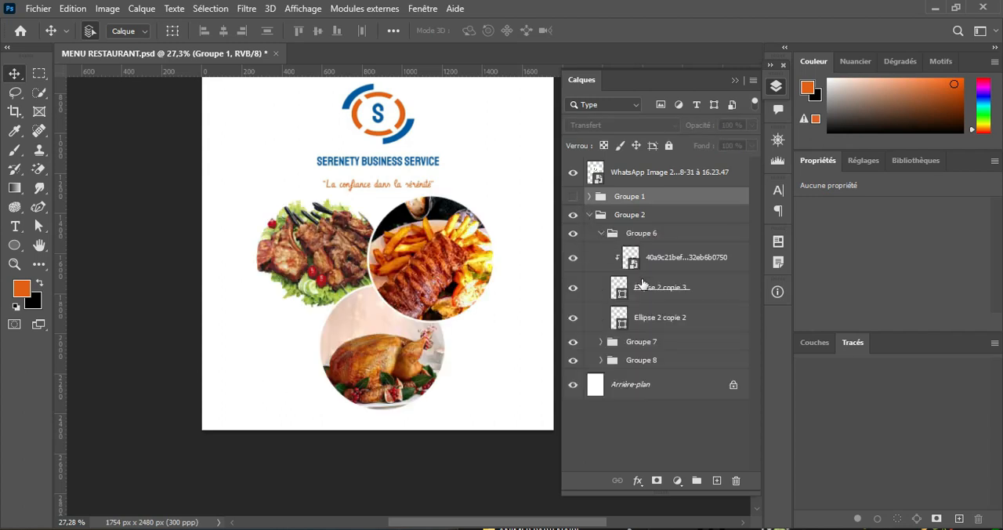
Step: Fill Ellipse 2 copie 2 in Groupe 6, behind the ribs and fries photo, with the logo orange
left_click(649, 314)
left_click(15, 245)
left_click(174, 34)
left_click(94, 109)
left_click(173, 35)
left_click(19, 77)
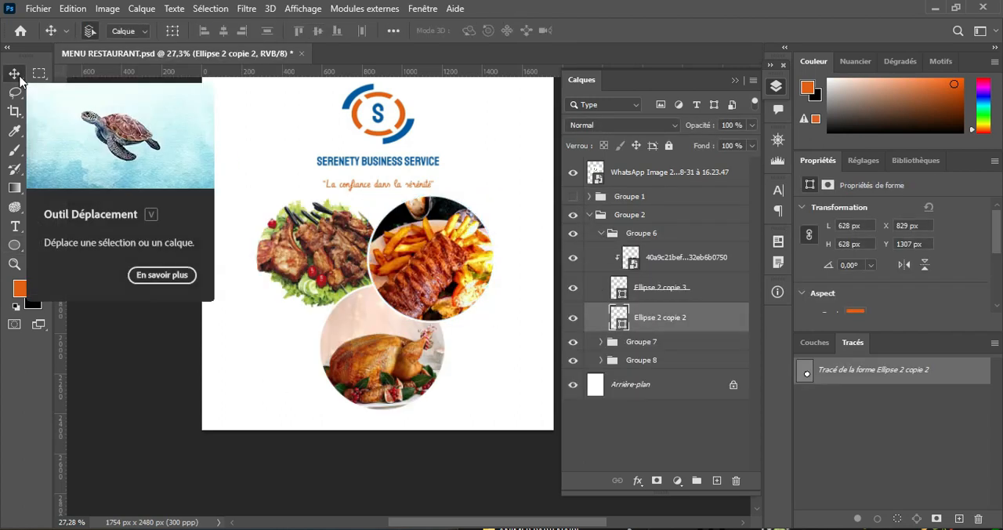
Step: Shift the orange circle behind the ribs photo right, past X 835 px, to form a crescent, and collapse Groupe 6
key("Down")
key("Down")
key("Down")
key("Down")
key("Down")
key("Down")
key("Down")
key("Down")
key("Down")
key("Down")
key("Down")
key("Down")
key("Down")
key("Down")
key("Down")
key("Up")
key("Up")
key("Up")
key("Up")
key("Up")
key("Up")
key("Up")
key("Up")
key("Up")
key("Up")
key("Up")
key("Up")
key("Up")
key("Up")
key("Up")
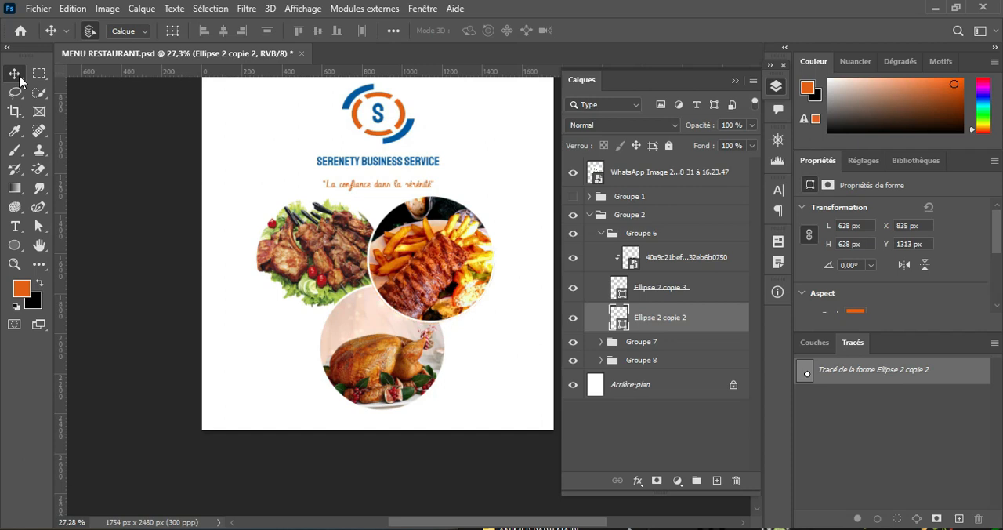
key("Right")
key("Right")
key("Right")
key("Right")
key("Right")
key("Right")
key("Right")
key("Right")
key("Right")
key("Right")
key("Right")
key("Right")
key("Right")
key("Right")
key("Right")
key("Right")
key("Right")
key("Right")
key("Right")
key("Right")
left_click(601, 234)
Step: Fill Ellipse 2 copie in Groupe 7, behind the roast chicken, with the logo blue and shift it to X 608 px, Y 1766 px
left_click(601, 251)
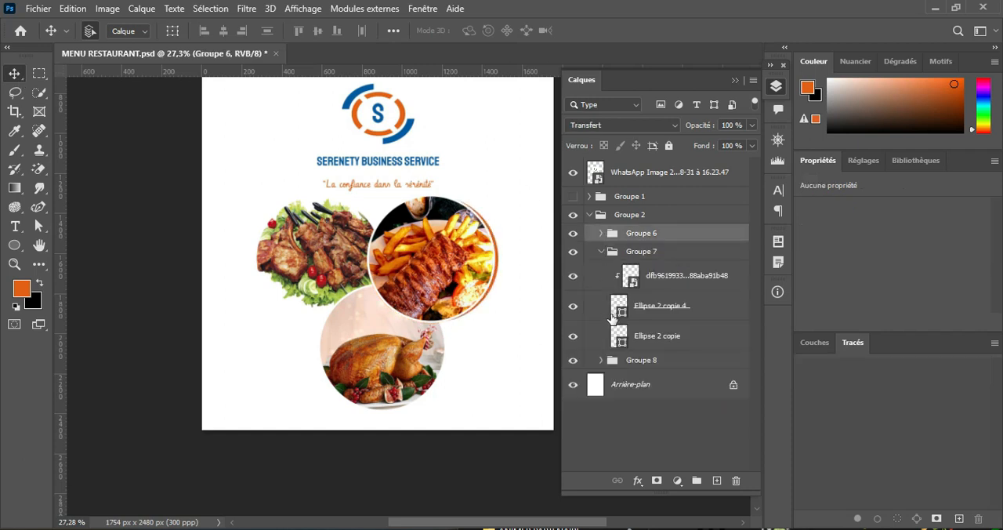
left_click(656, 336)
left_click(15, 245)
left_click(173, 30)
left_click(94, 108)
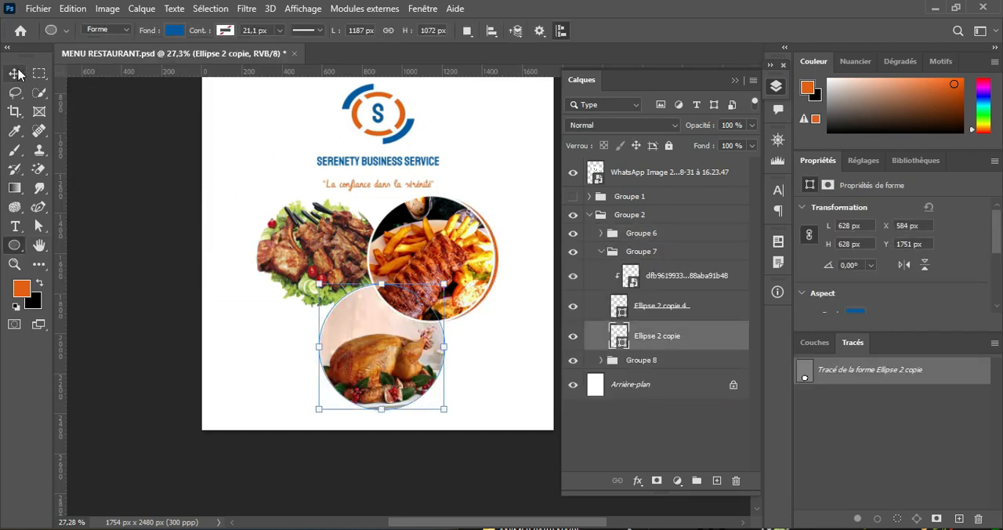
left_click(14, 73)
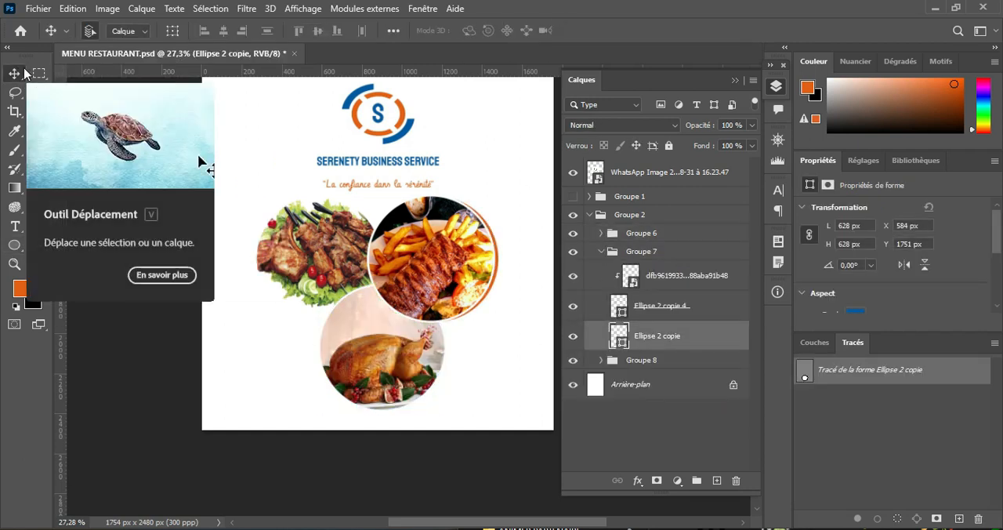
left_click(601, 252)
Step: Fill Ellipse 2 in Groupe 8, behind the grilled chops and salad photo, with the logo blue
left_click(601, 269)
left_click(647, 354)
left_click(15, 245)
left_click(173, 31)
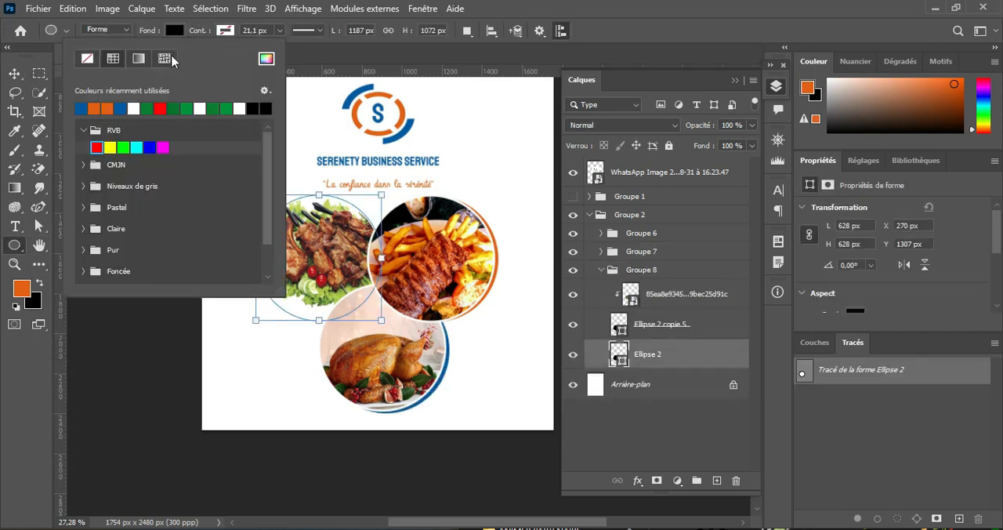
left_click(119, 105)
left_click(167, 32)
left_click(17, 74)
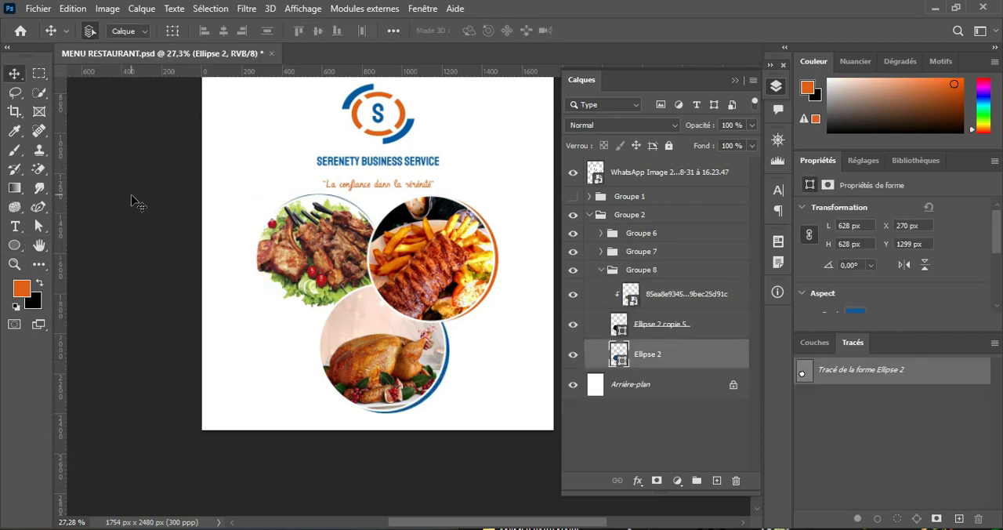
Step: Shift the blue circle behind the chops photo to X 242 px and Y 1302 px as a crescent, and collapse the outer Groupe 2
key("Up")
key("Up")
key("Up")
key("Up")
key("Up")
key("Left")
key("Left")
key("Left")
key("Left")
key("Left")
key("Left")
key("Left")
key("Left")
key("Left")
key("Left")
key("Left")
key("Left")
key("Left")
key("Left")
key("Left")
key("Left")
key("Left")
key("Left")
key("Left")
key("Left")
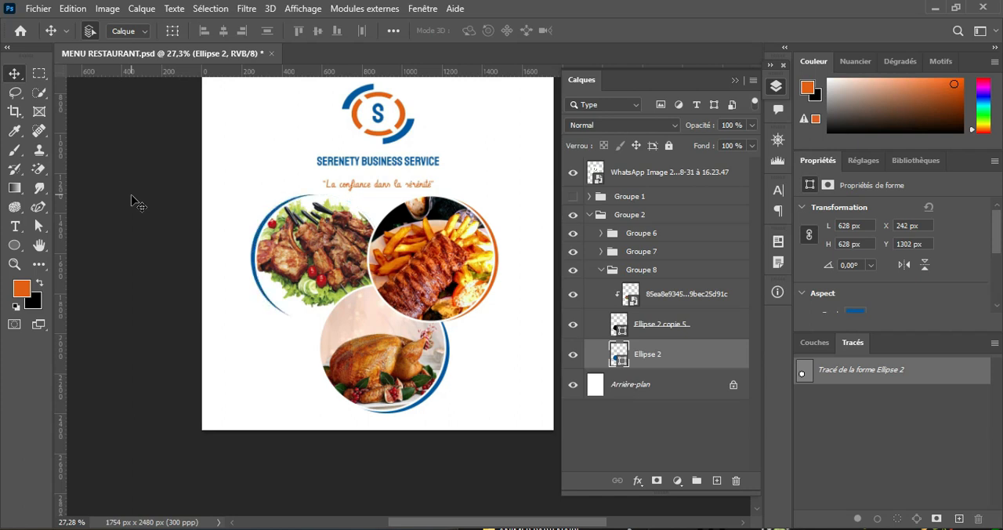
left_click(589, 215)
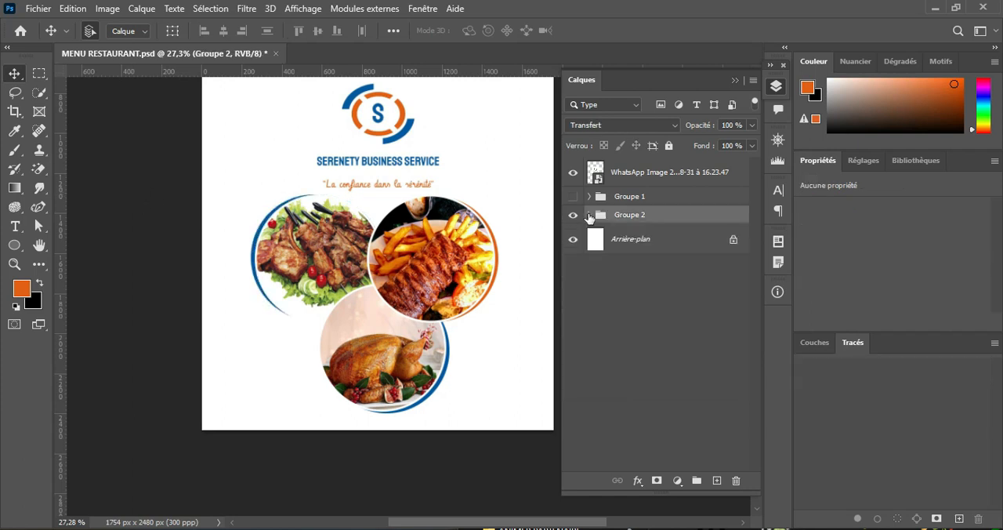
Step: Move the logo into the page's upper-left corner and scale it proportionally to 13.84 %
left_click(616, 198)
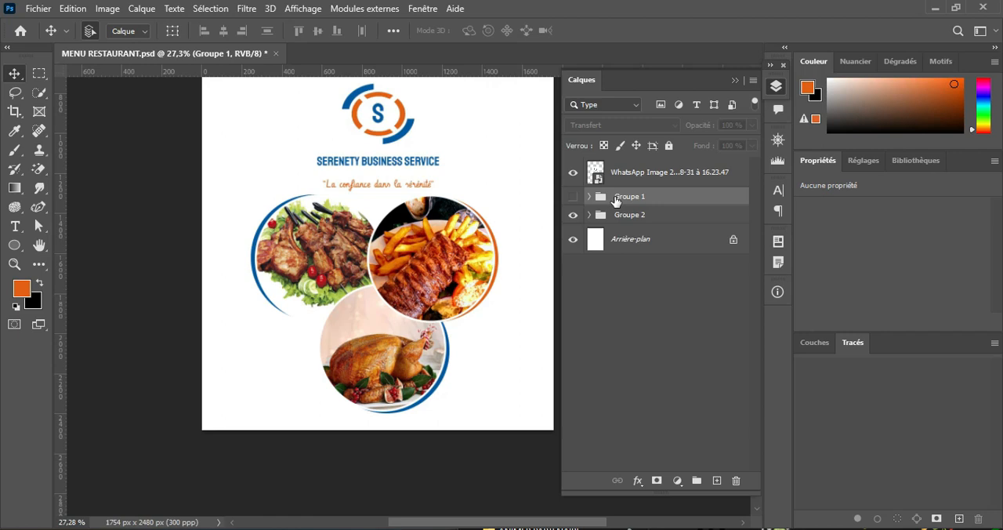
scroll(435, 273, "up", 3)
scroll(435, 273, "down", 4)
scroll(434, 271, "down", 4)
scroll(421, 259, "up", 1)
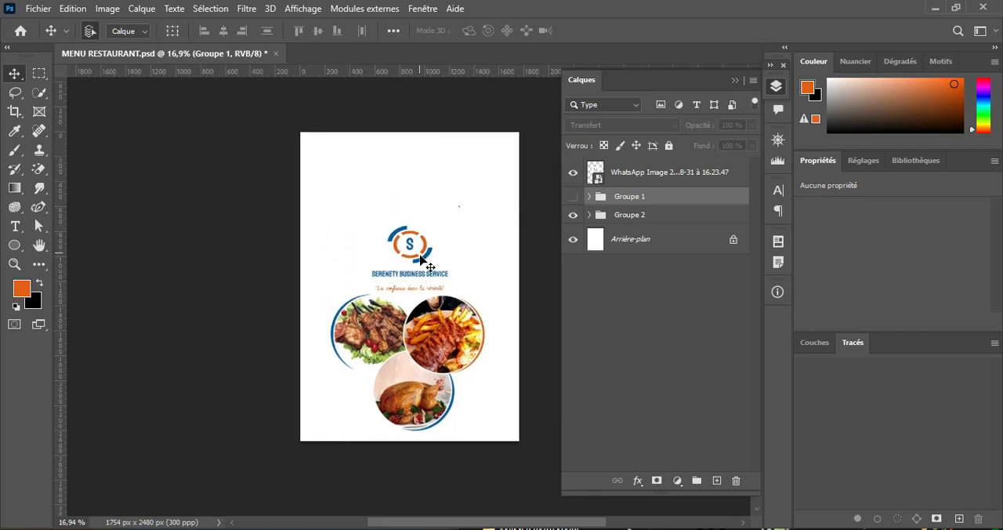
left_click_drag(421, 258, 362, 176)
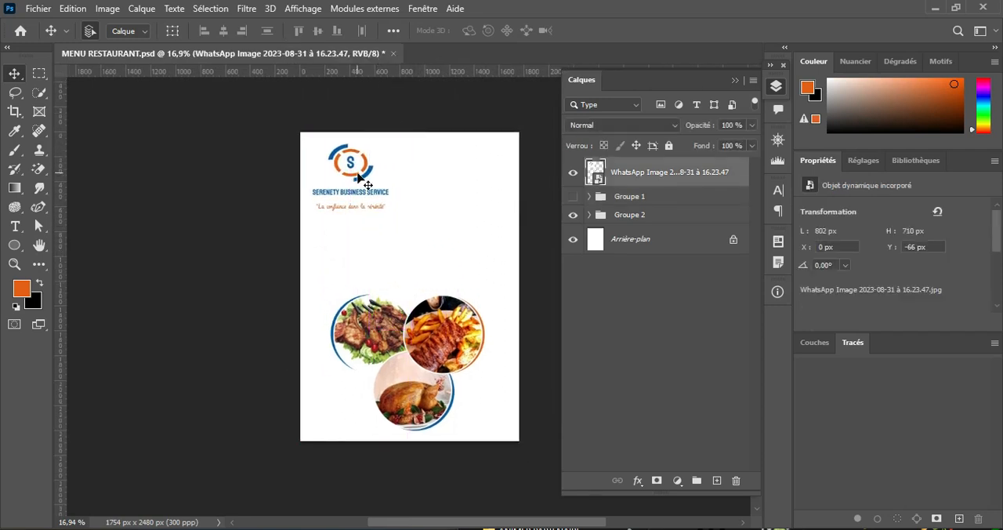
key("ctrl+t")
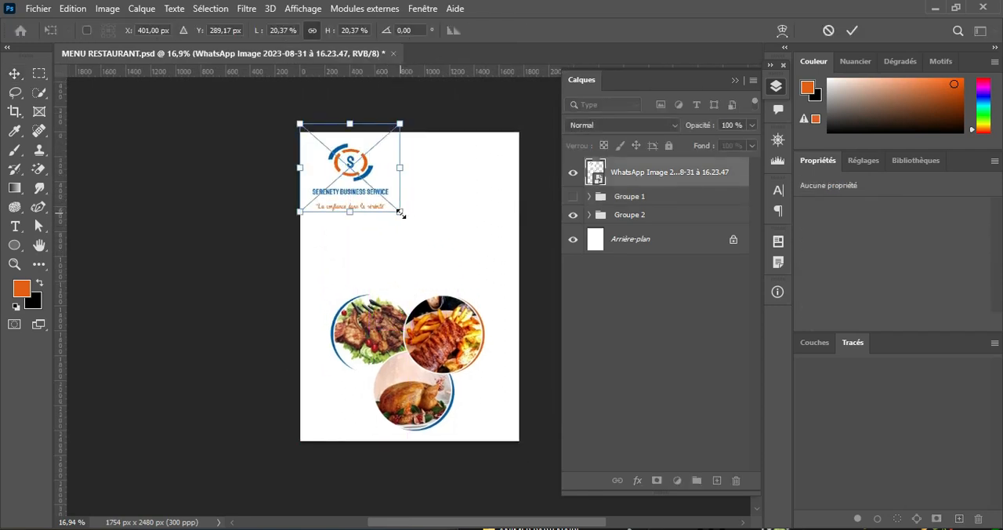
left_click_drag(401, 213, 339, 171)
left_click(852, 30)
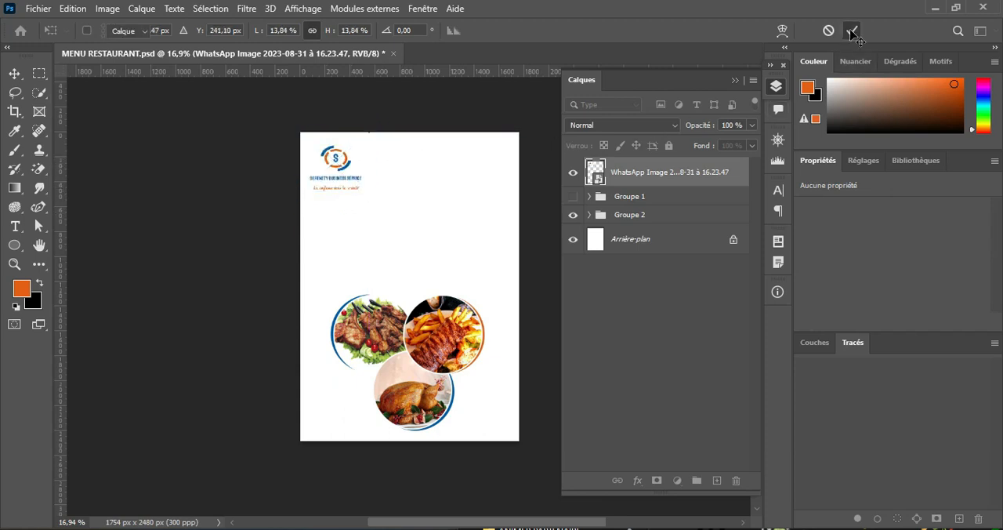
Step: Duplicate Groupe 2 and convert the copy to a smart object, with the original group hidden
left_click(636, 217)
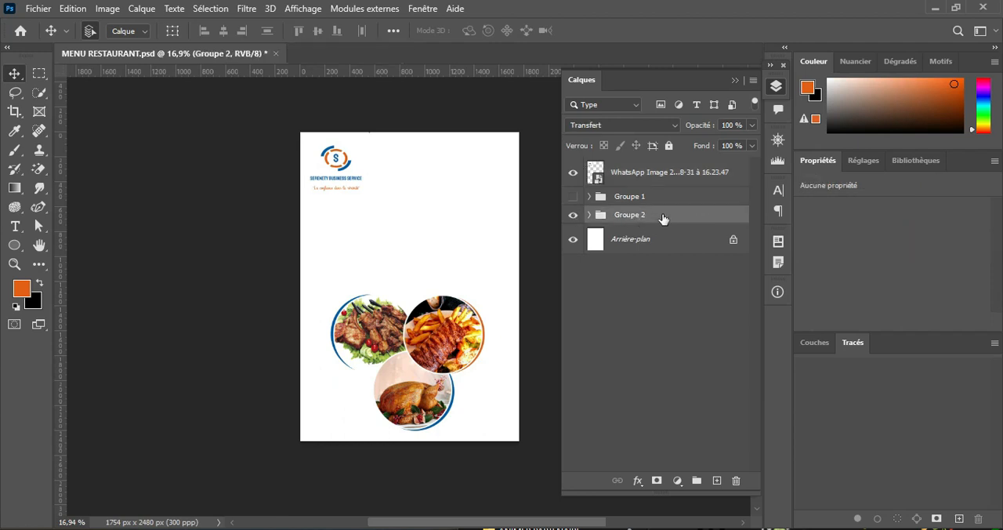
key("ctrl+j")
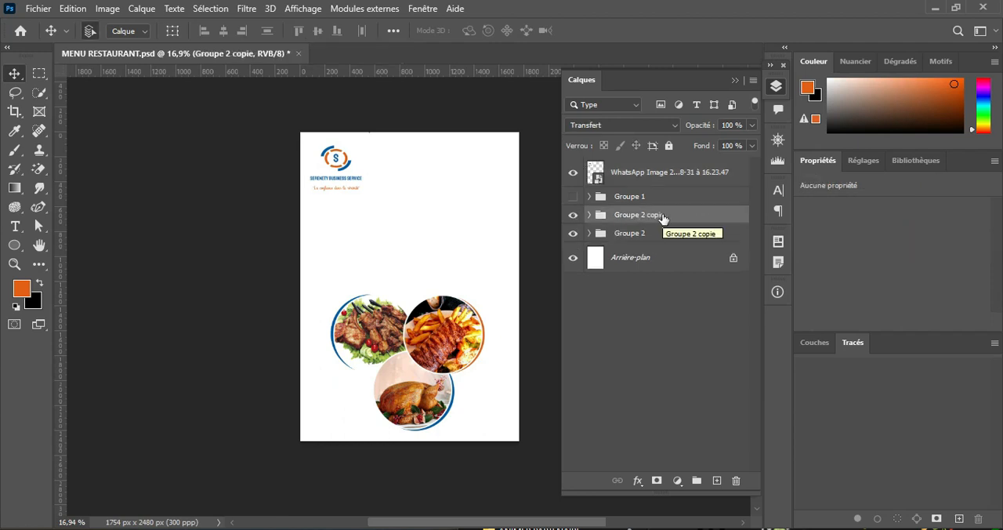
left_click(573, 233)
right_click(658, 222)
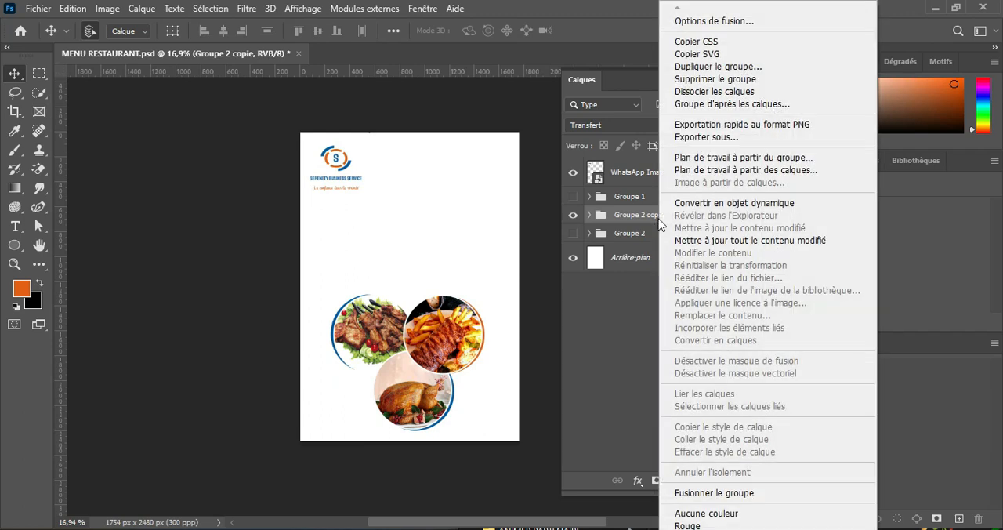
left_click(711, 203)
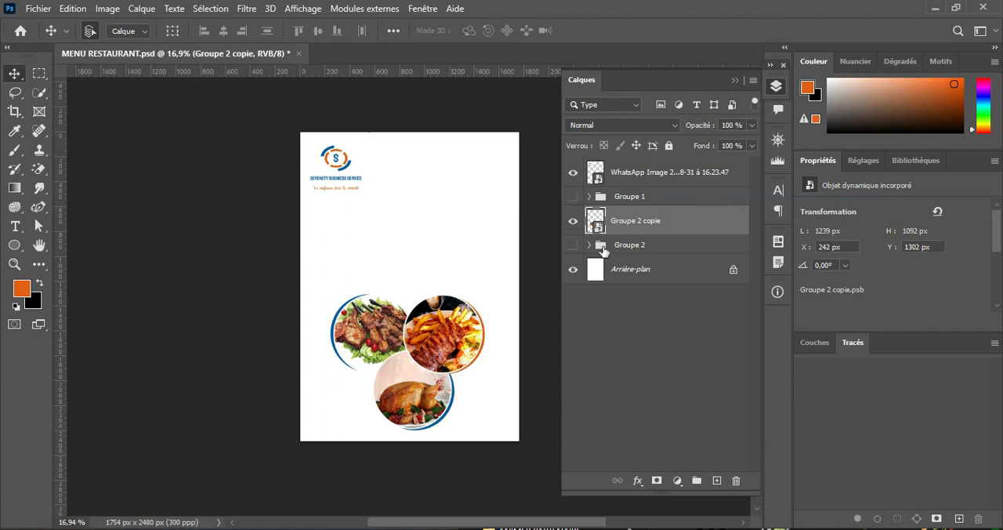
left_click(574, 221)
left_click(574, 222)
left_click(574, 223)
left_click(574, 223)
Step: Duplicate the hidden Groupe 1, and show the copy and convert it to a smart object
left_click(641, 202)
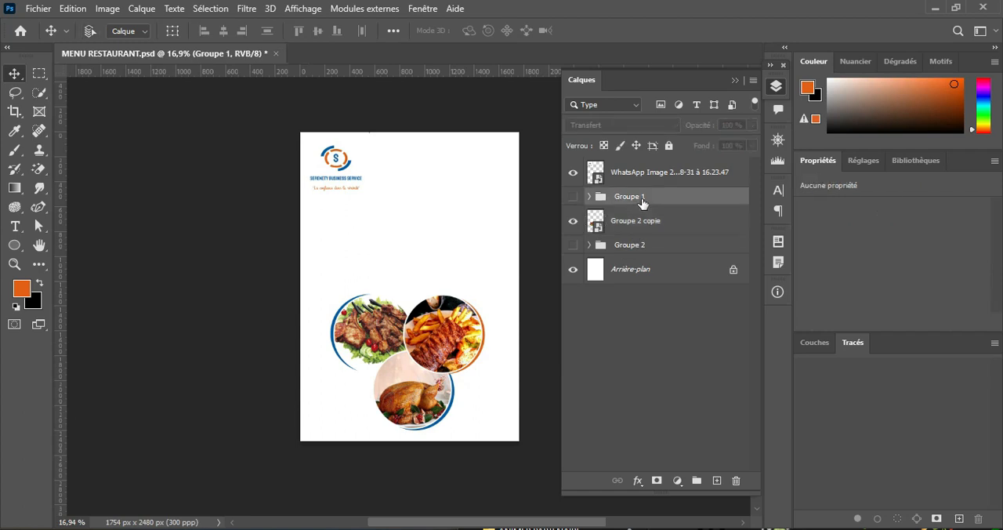
key("ctrl+j")
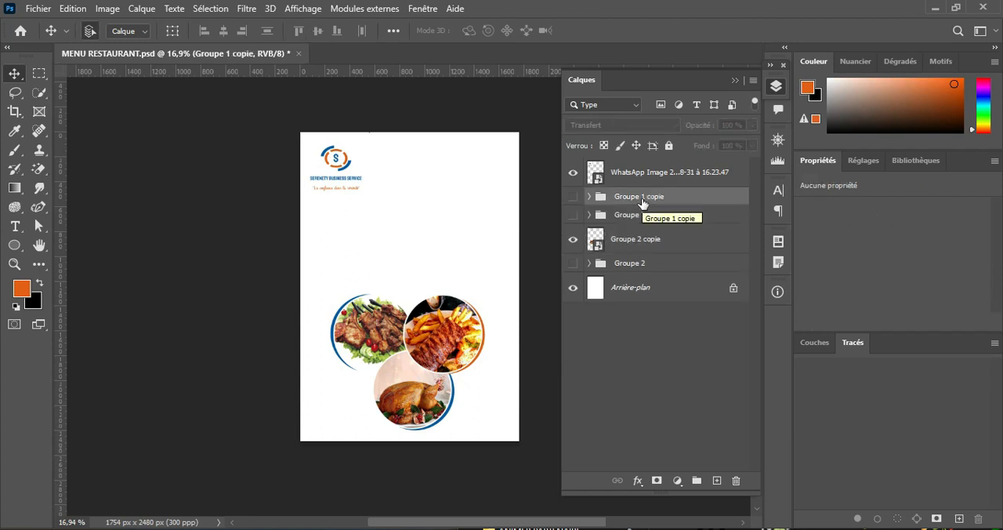
left_click(572, 197)
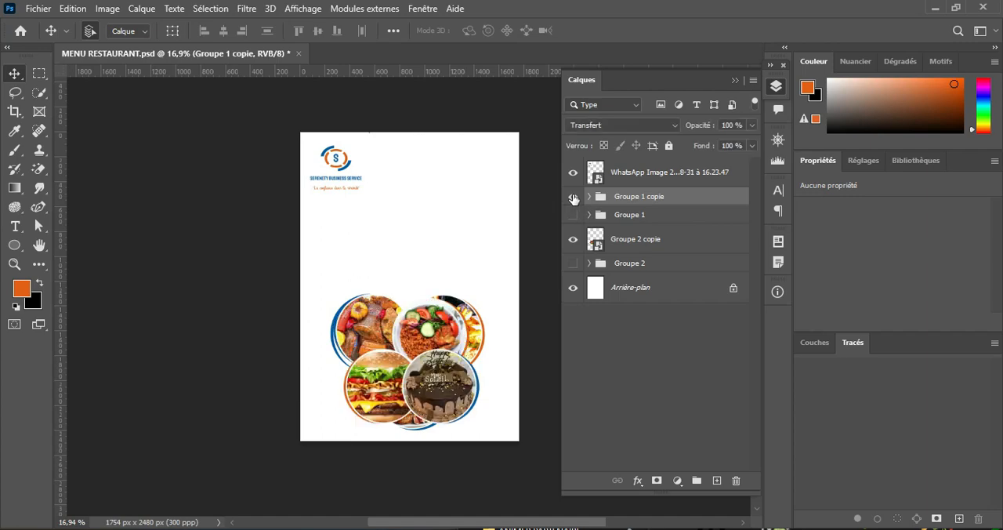
right_click(690, 203)
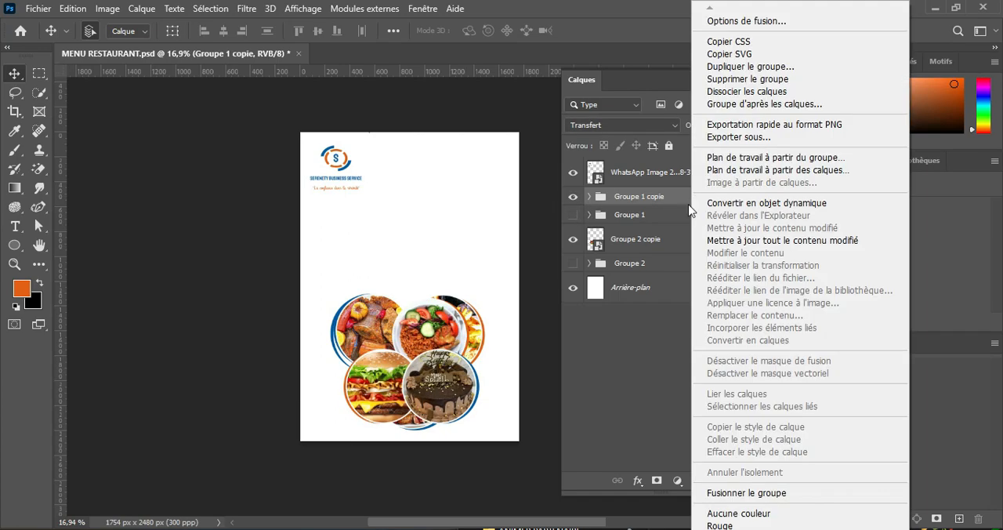
left_click(762, 205)
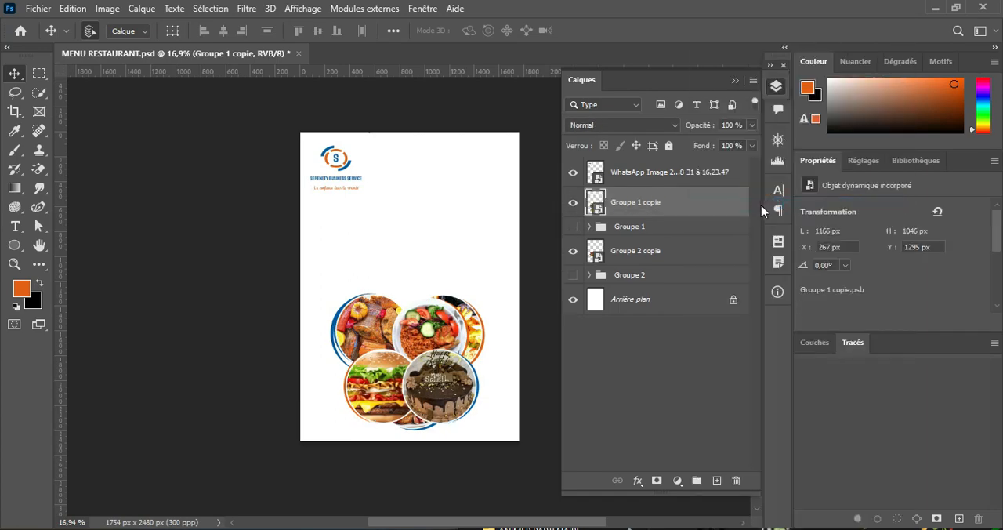
Step: Move Groupe 2 copie to X 448 px, Y 1388 px and Groupe 1 copie to X 191 px, Y 1240 px, overlapping it
left_click_drag(433, 306, 436, 196)
mouse_move(425, 365)
left_mouse_down()
mouse_move(449, 395)
mouse_move(440, 355)
mouse_move(443, 365)
left_mouse_up()
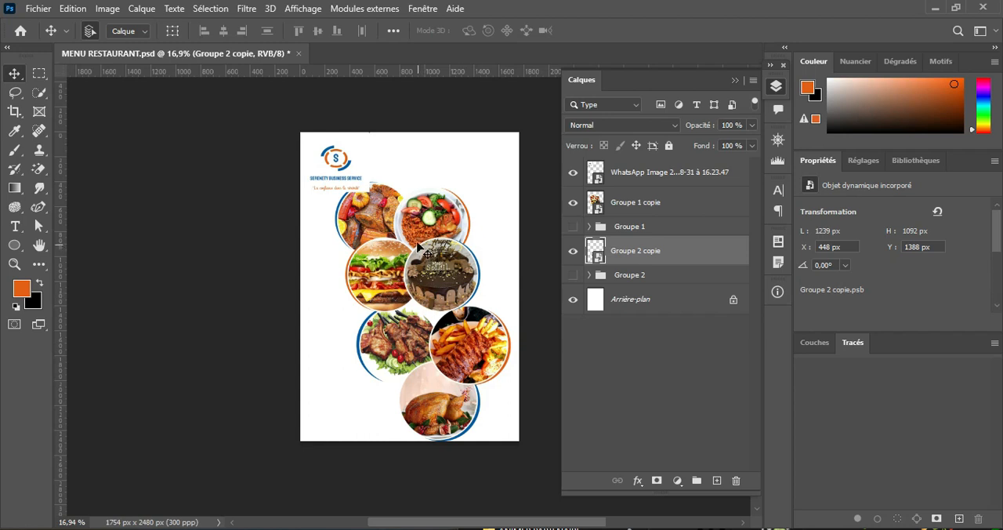
left_click_drag(423, 250, 414, 354)
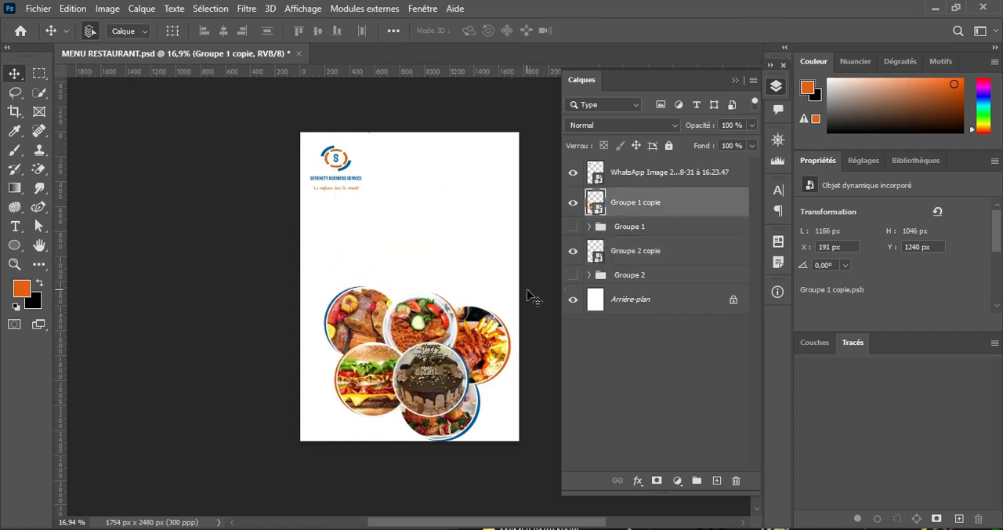
Step: Scale Groupe 1 copie and Groupe 2 copie together to 71.25 % on the lower half of the page
left_click(636, 252)
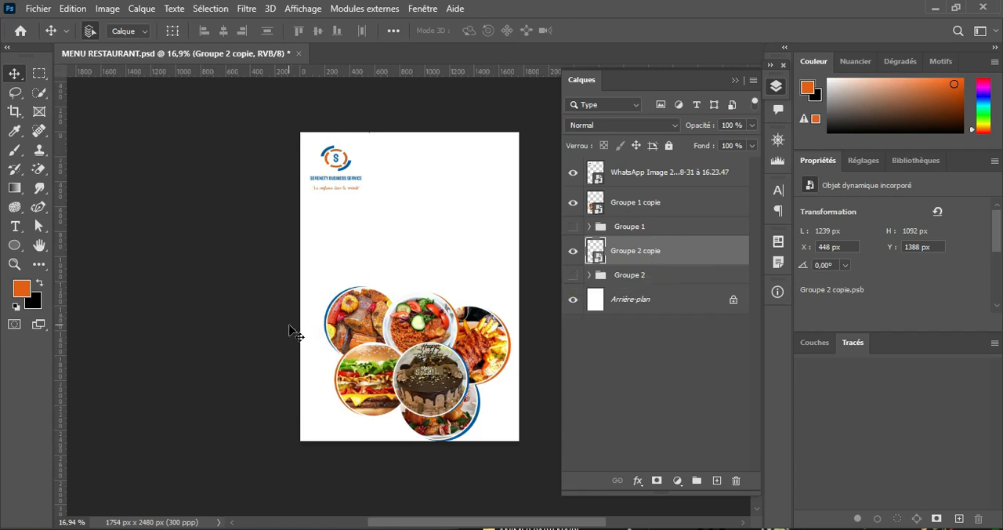
left_click_drag(292, 329, 505, 423)
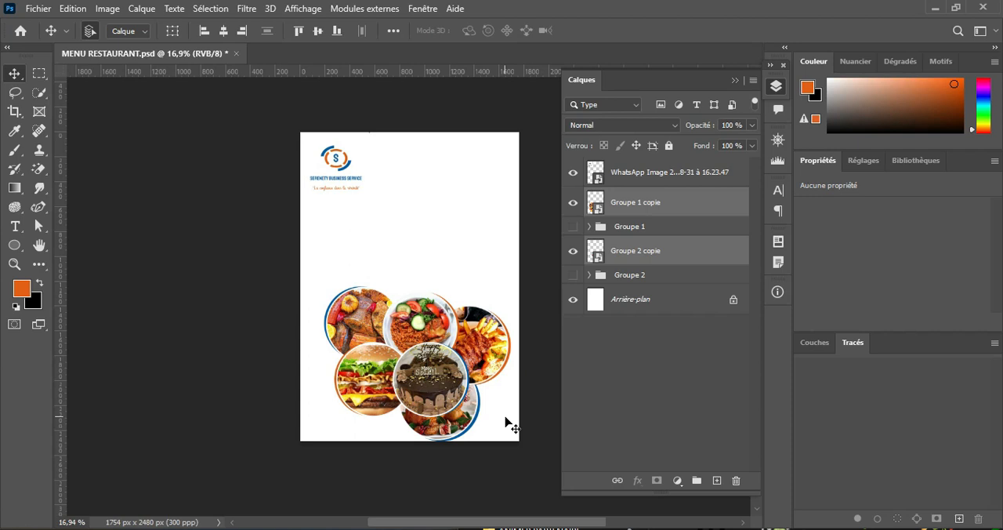
key("ctrl+t")
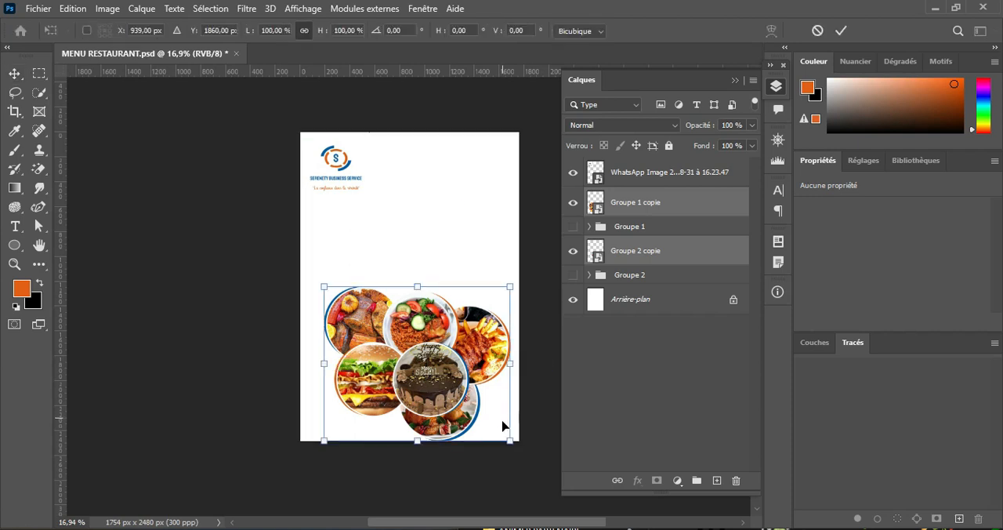
left_click_drag(510, 441, 457, 396)
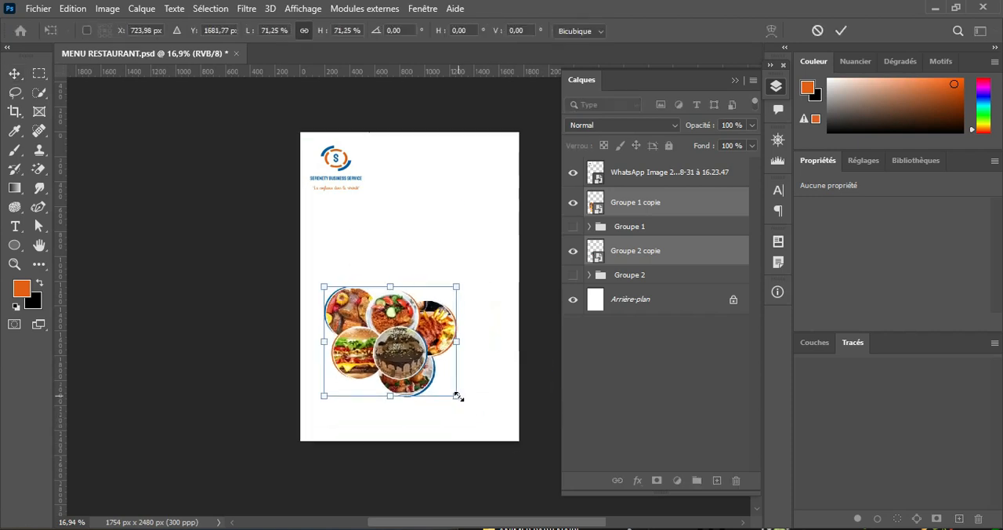
scroll(457, 396, "down", 2)
scroll(442, 399, "up", 5)
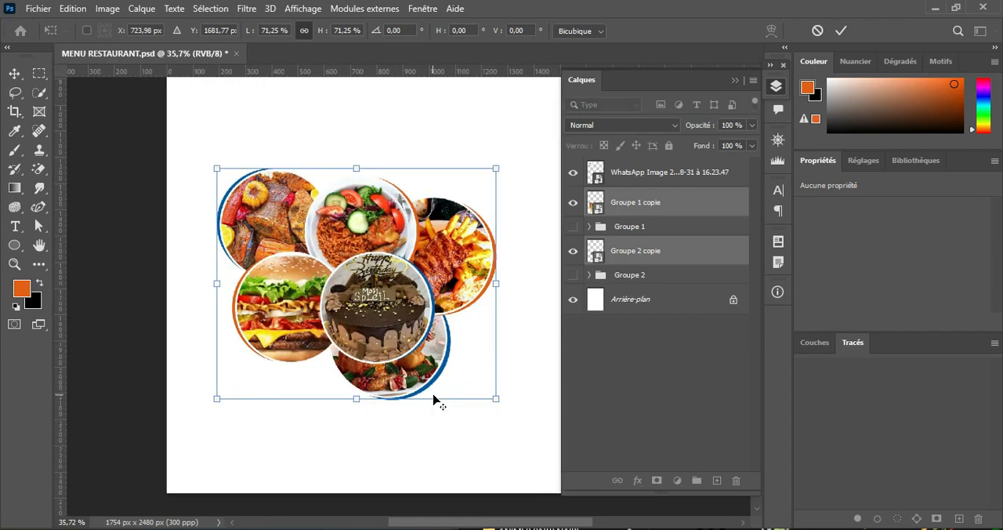
left_click(736, 81)
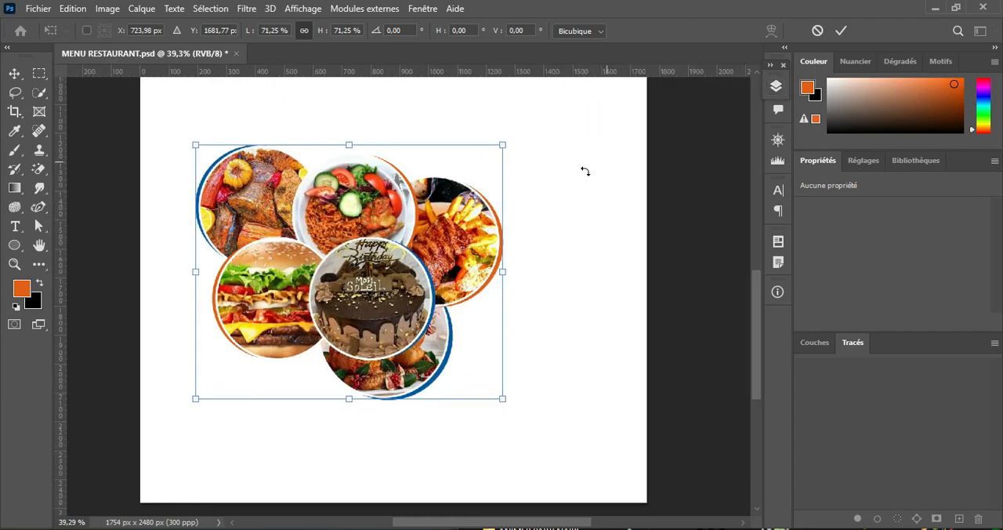
left_click(843, 34)
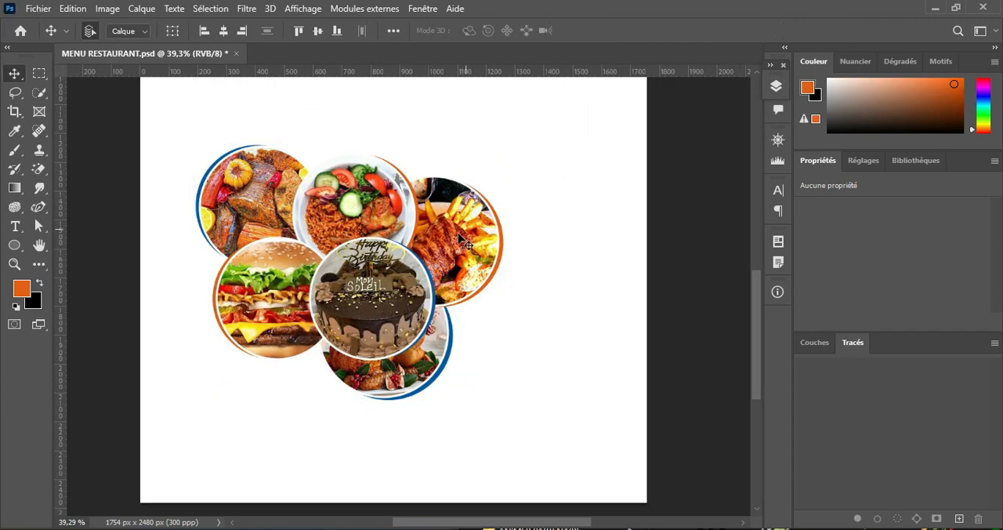
Step: Move Groupe 1 copie to X 346 px, Y 1611 px and place Groupe 2 copie partly behind its right side on the lower page
left_click(772, 89)
left_click(663, 251)
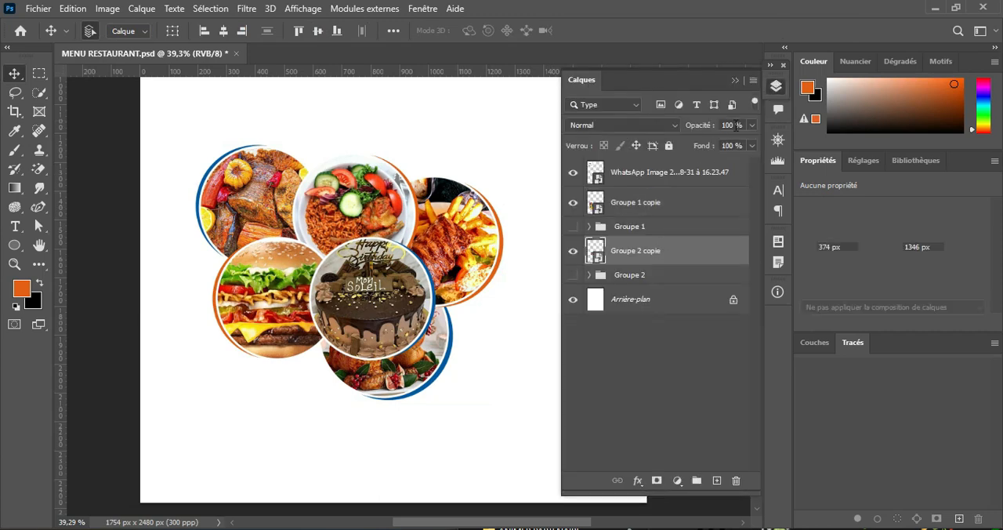
left_click(735, 81)
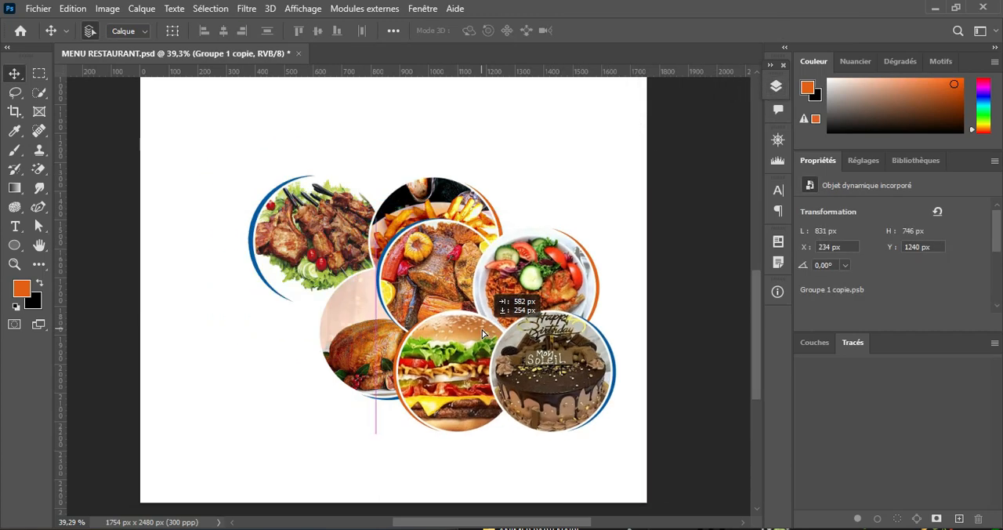
left_click_drag(459, 274, 293, 310)
left_click_drag(391, 213, 510, 267)
left_click_drag(393, 341, 406, 381)
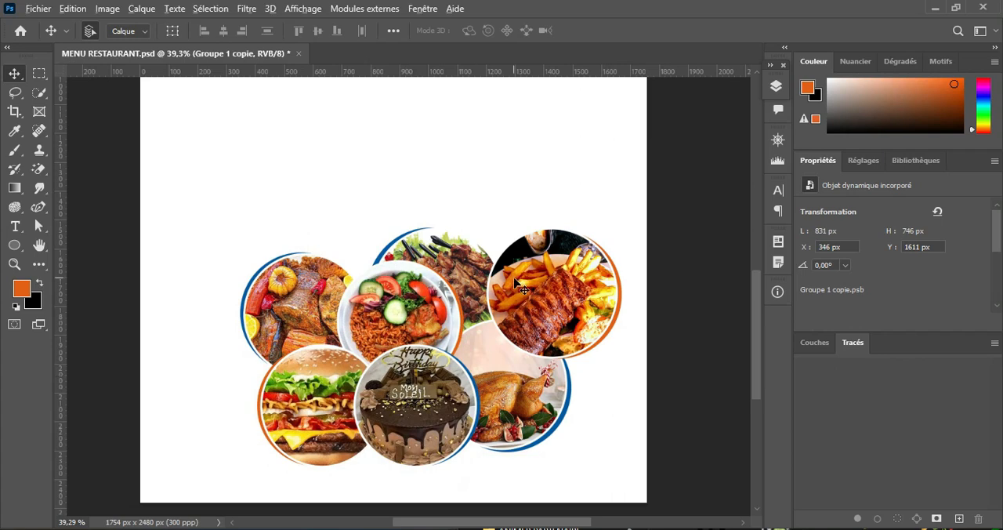
Step: Place the light grey wave background image f3b83631997e8aa62c328932f96aafd5 from the MNU RESTO folder into the flyer
scroll(513, 278, "up", 4)
scroll(513, 277, "down", 11)
left_click_drag(470, 186, 430, 232)
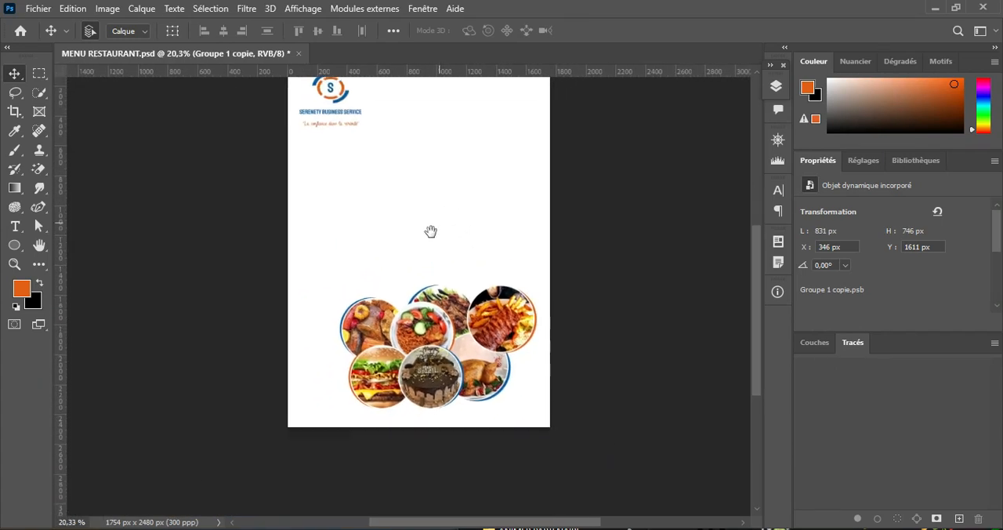
left_click(488, 528)
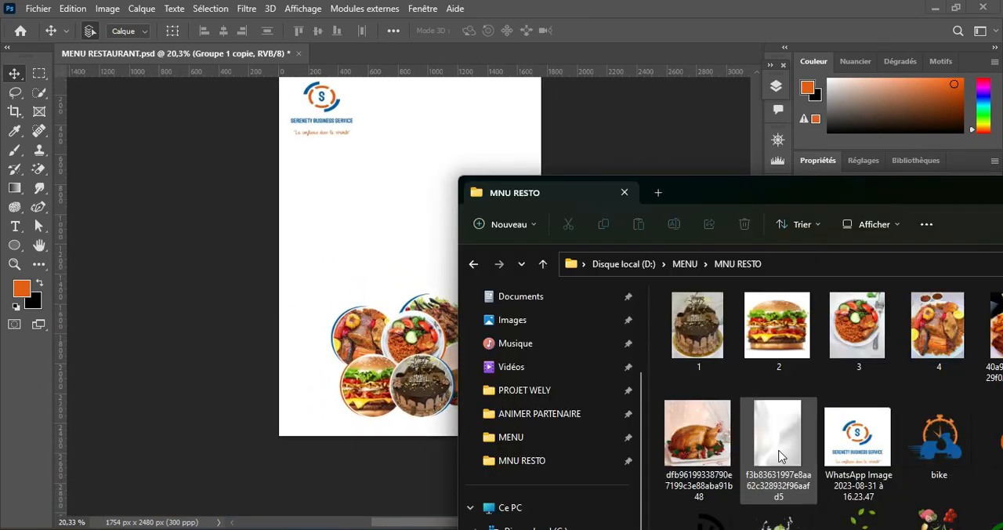
left_click(778, 456)
left_click_drag(772, 412, 302, 188)
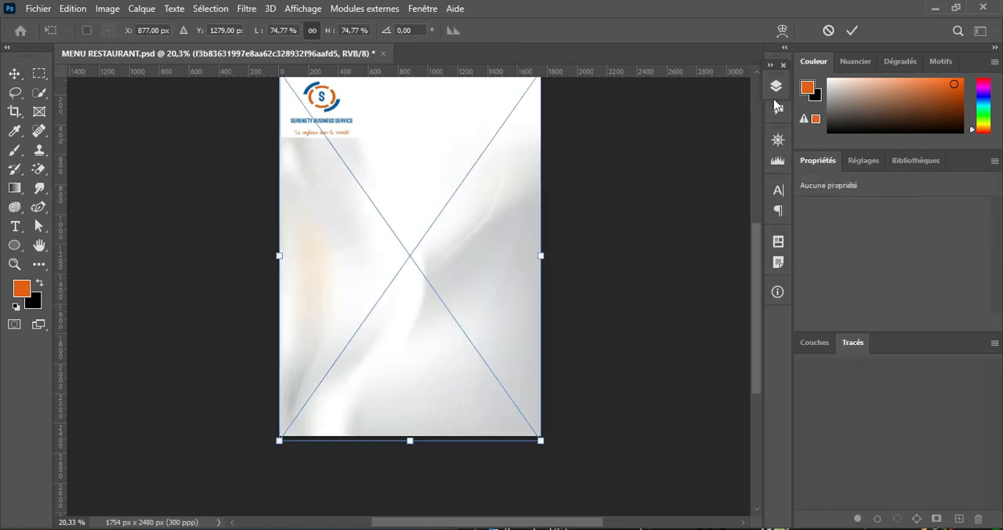
left_click(851, 30)
Step: Reorder the layers so hidden Groupe 2 sits under Groupe 1 and the wave background image lies directly above Arrière-plan
left_click(776, 86)
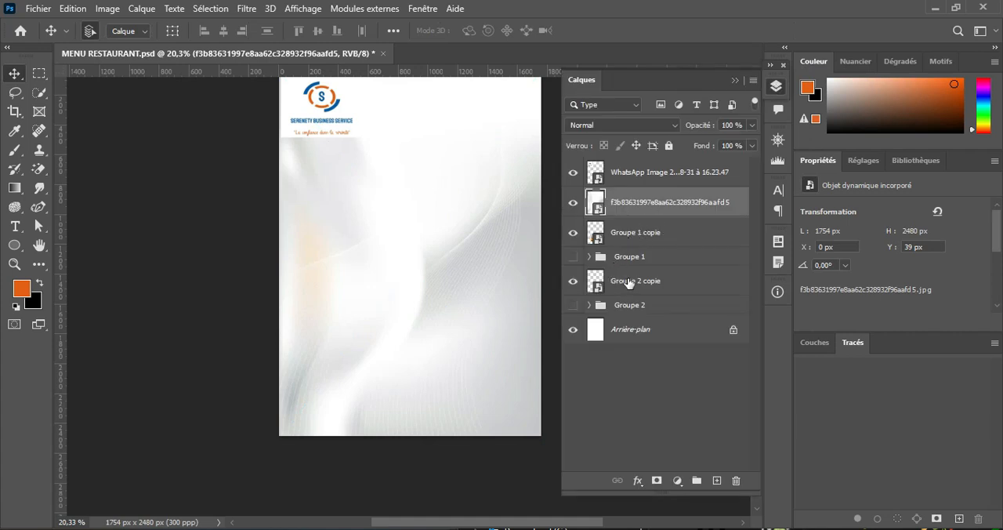
left_click_drag(638, 305, 658, 282)
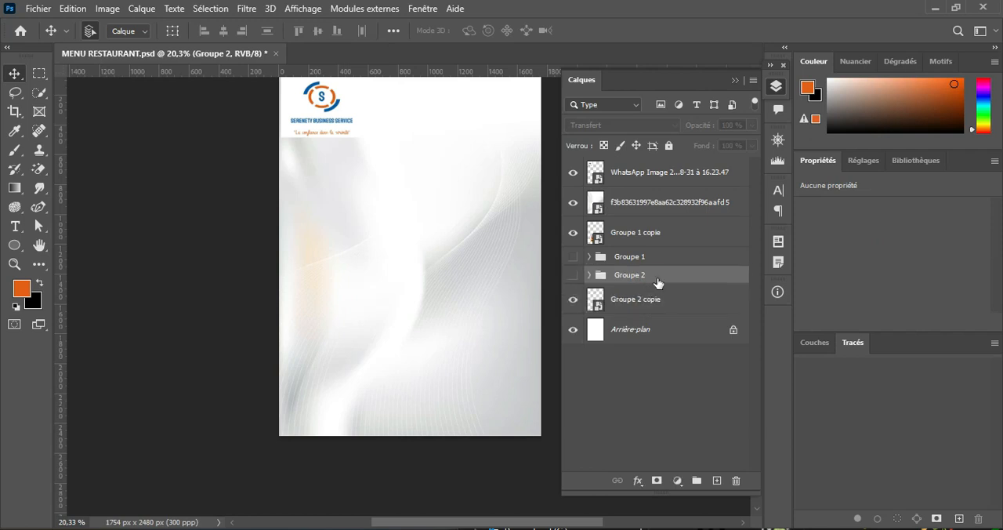
left_click_drag(641, 204, 674, 317)
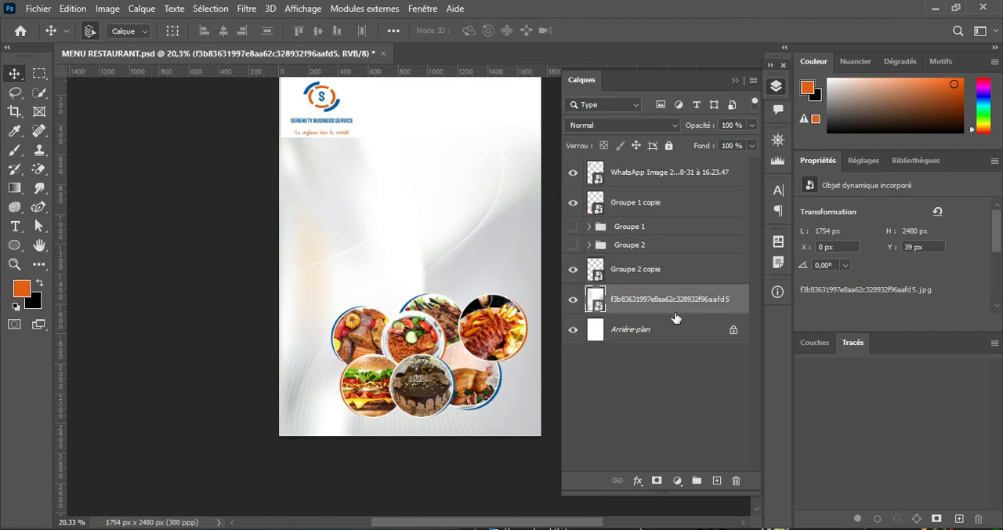
left_click(735, 80)
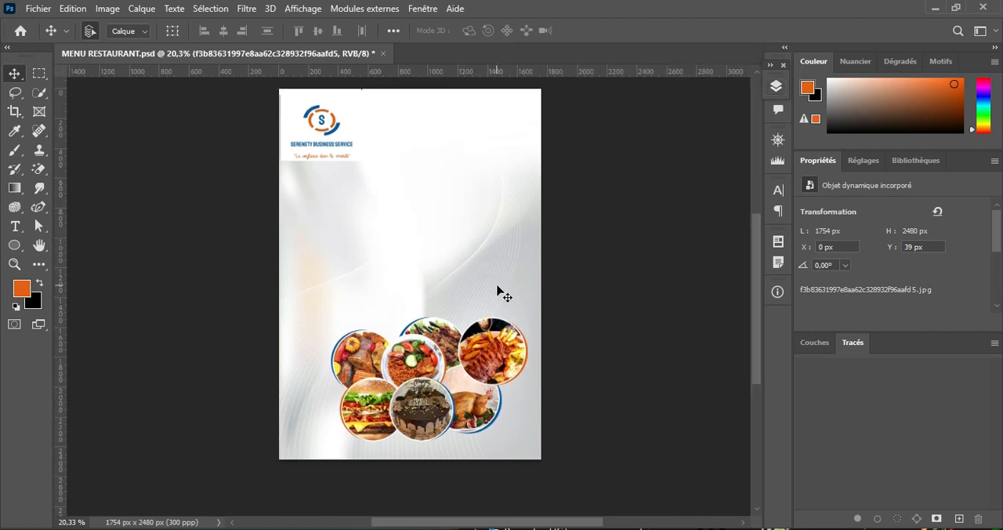
Step: Enlarge the wave background image to 1886 x 2668 px so it covers the whole page
key("ctrl+t")
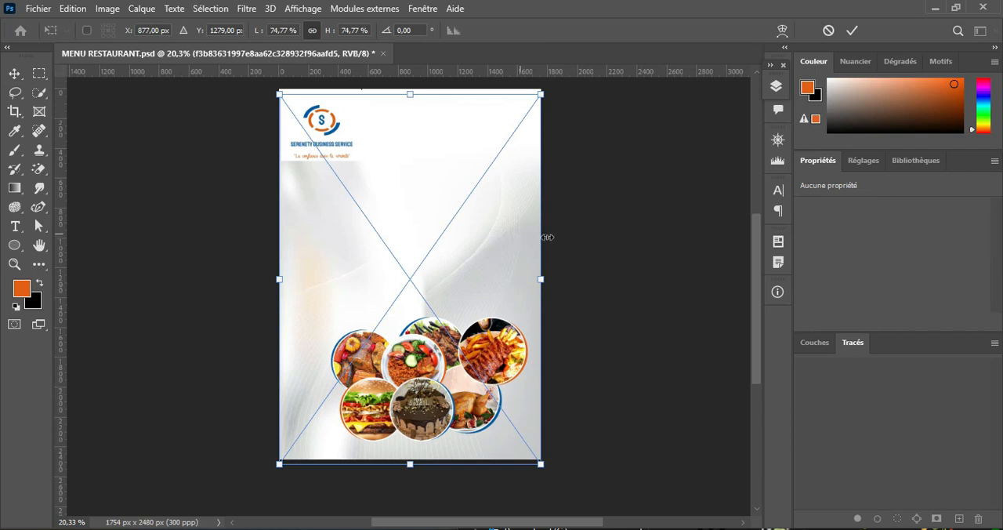
left_click_drag(542, 279, 515, 278)
left_click(851, 30)
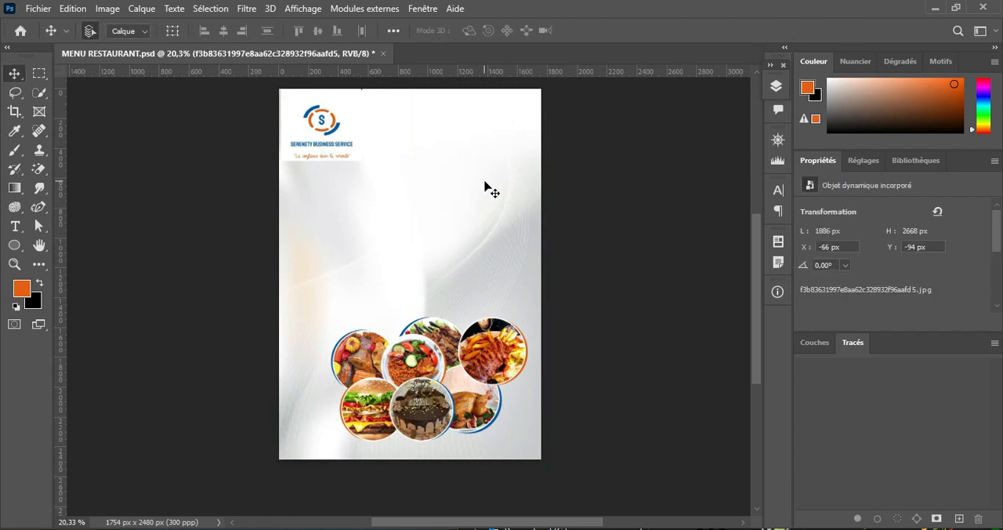
Step: Brighten the wave background image with a Levels adjustment, setting the midtone input to 1,76
scroll(485, 188, "up", 1)
scroll(441, 220, "up", 2)
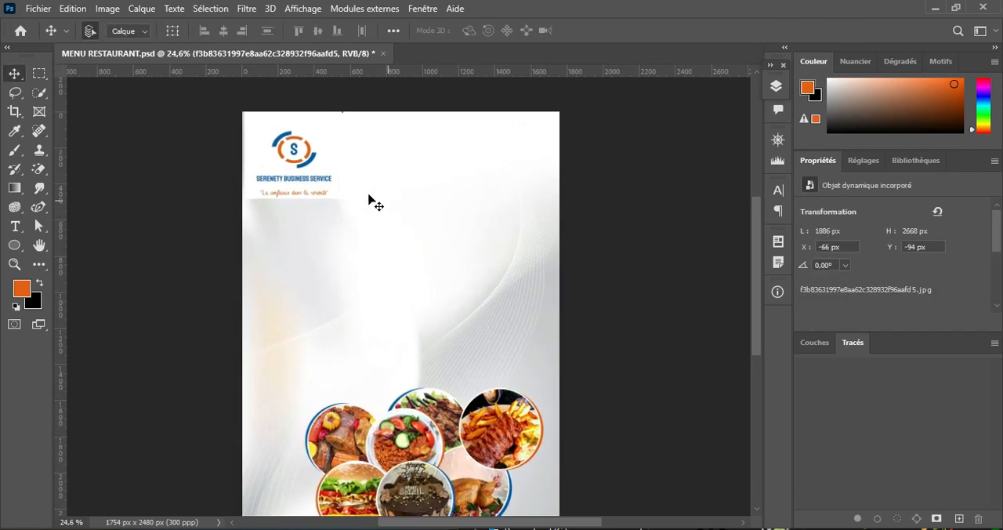
scroll(527, 350, "down", 1)
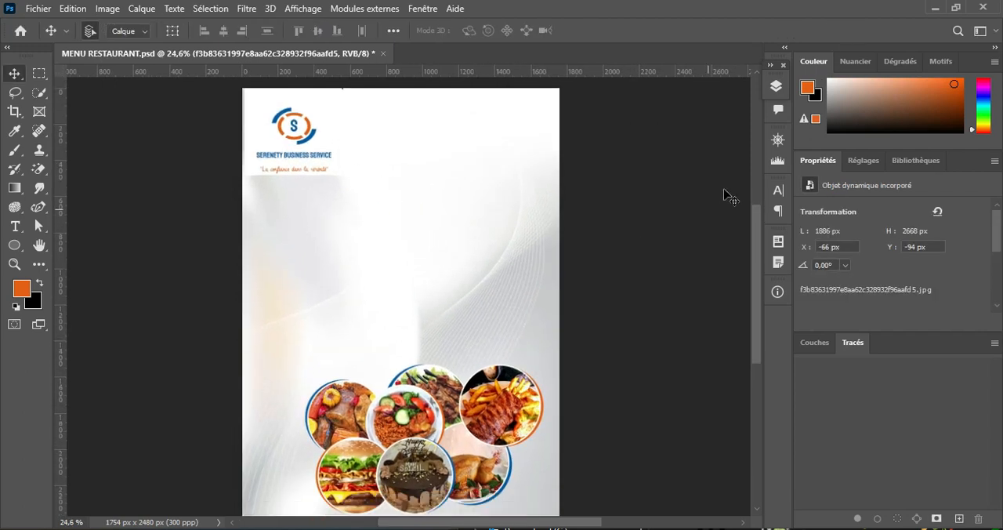
left_click(776, 87)
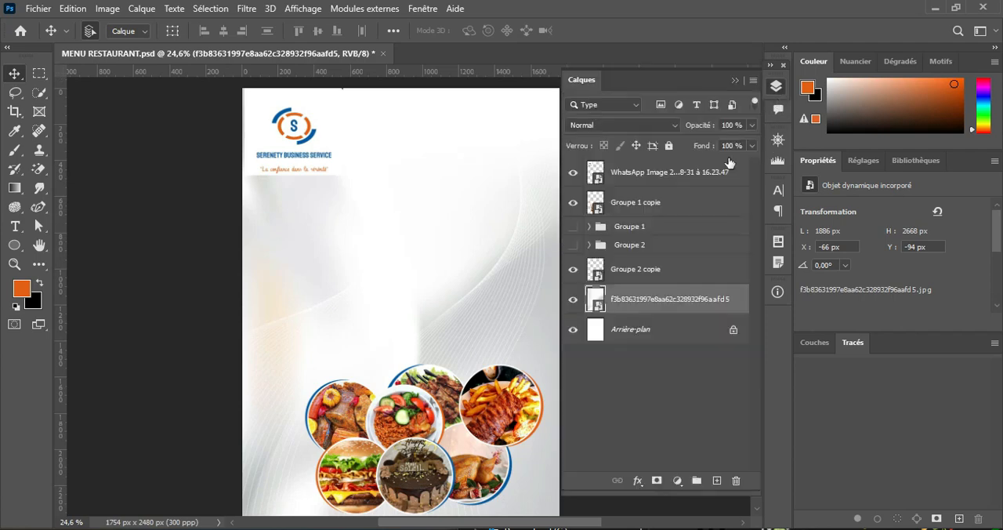
left_click(108, 9)
mouse_move(224, 43)
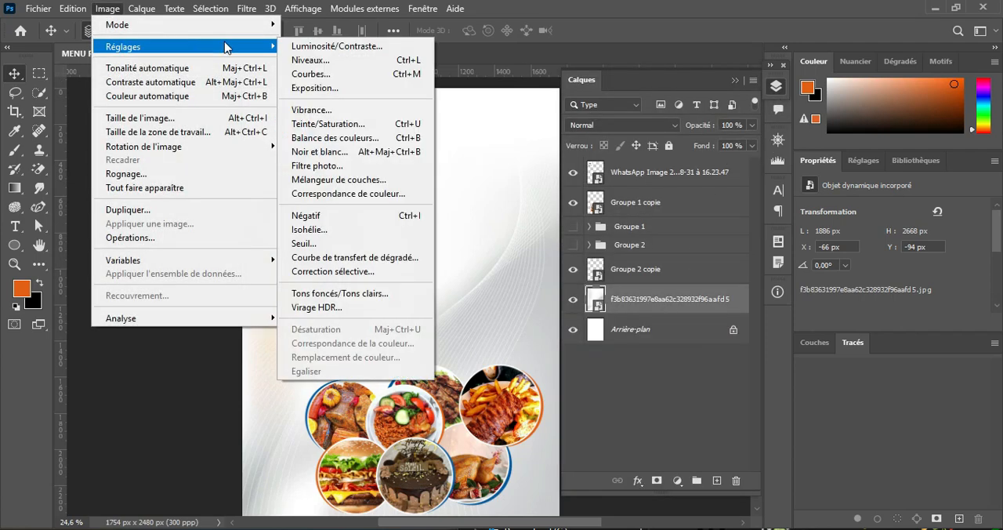
left_click(312, 62)
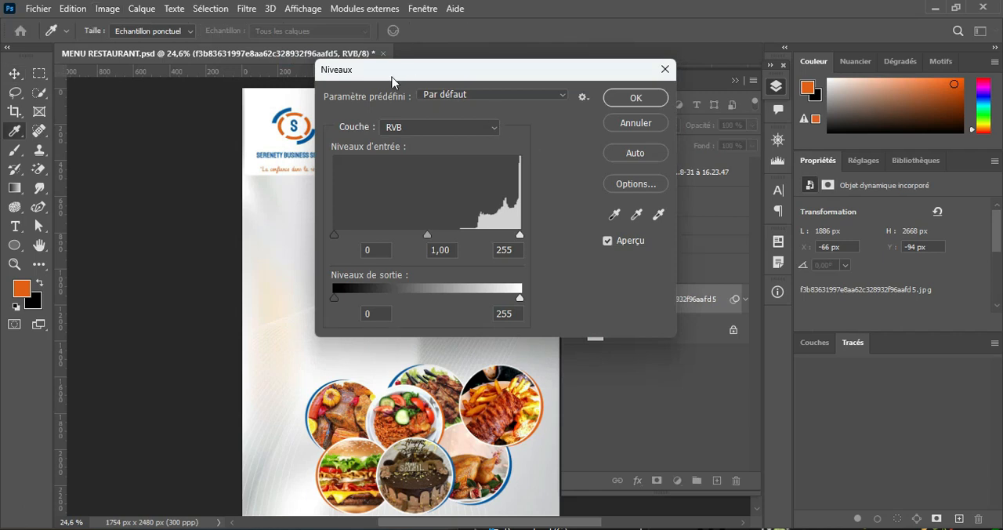
left_click_drag(392, 80, 631, 68)
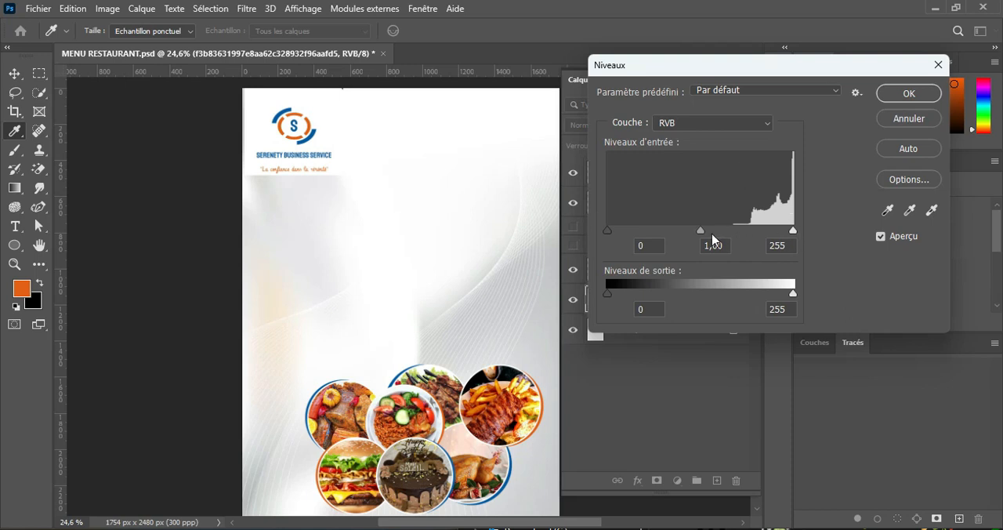
left_click_drag(699, 231, 662, 231)
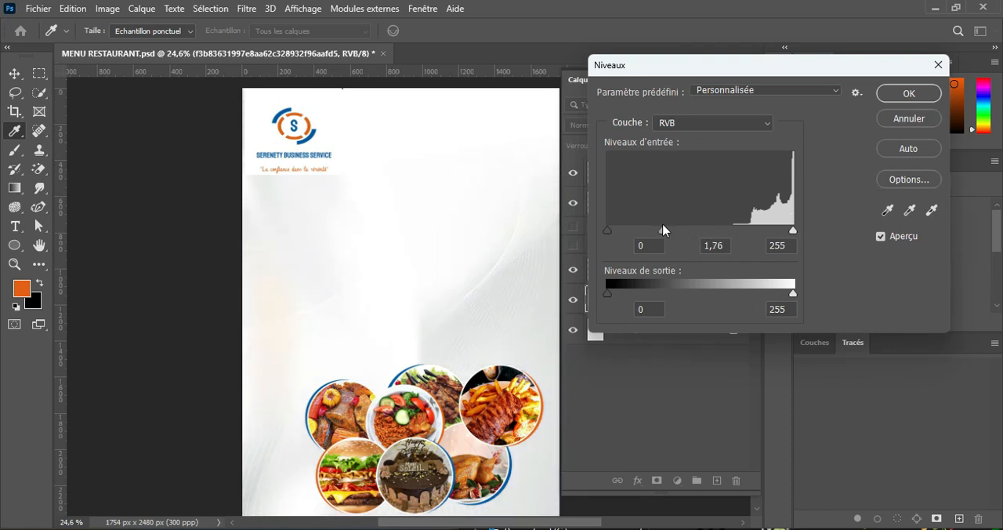
left_click_drag(663, 228, 662, 227)
left_click(908, 93)
key("v")
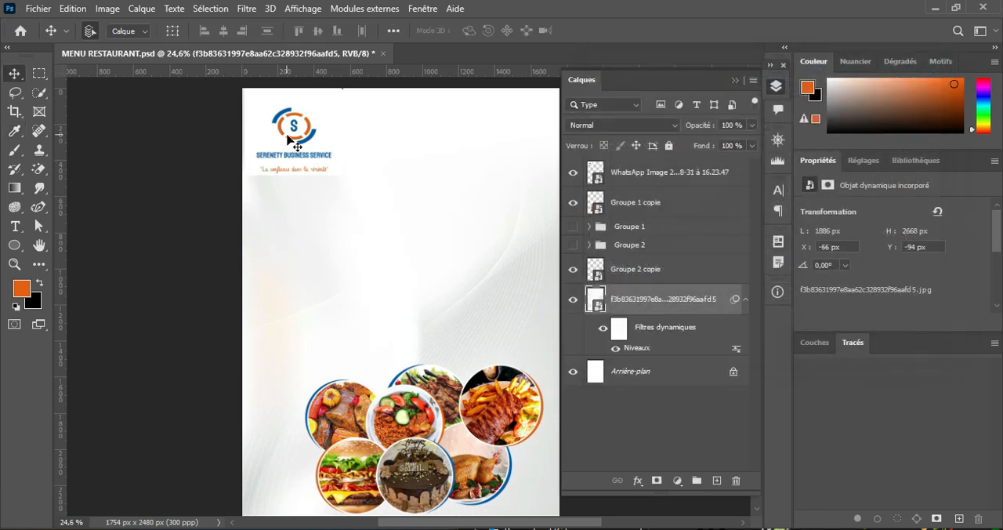
Step: Move the Serenety Business Service logo to X 125 px, Y 57 px and rasterize its layer
mouse_move(294, 141)
left_mouse_down()
mouse_move(360, 188)
mouse_move(312, 161)
mouse_move(308, 146)
left_mouse_up()
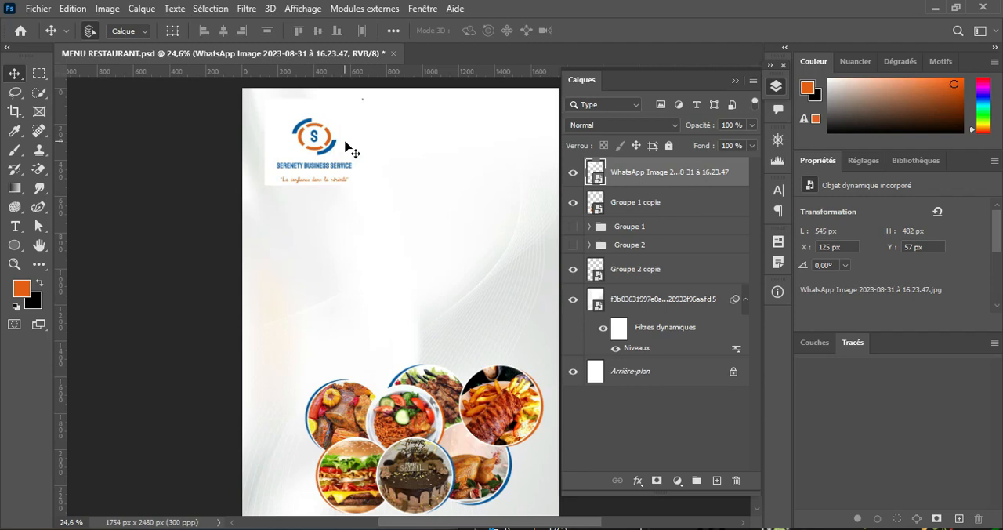
scroll(350, 149, "up", 2)
scroll(335, 192, "up", 3)
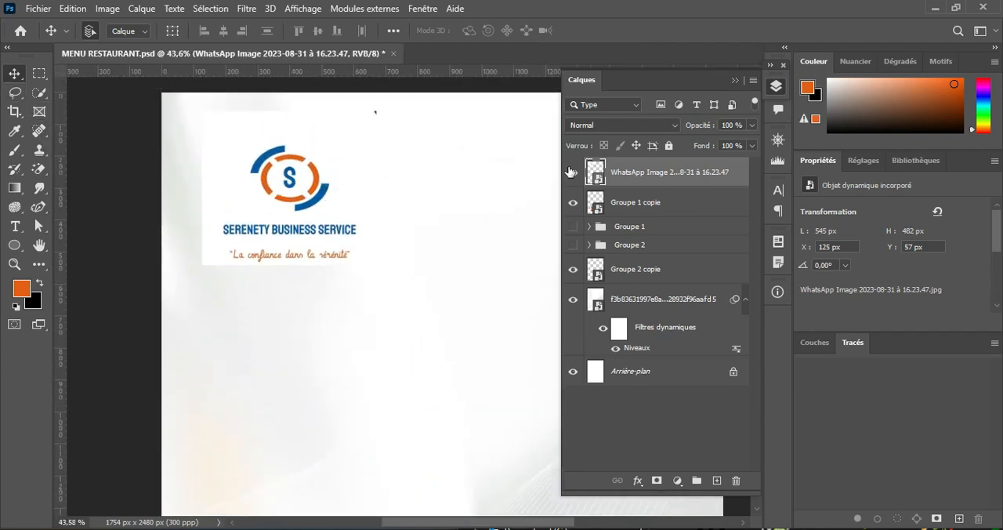
right_click(650, 180)
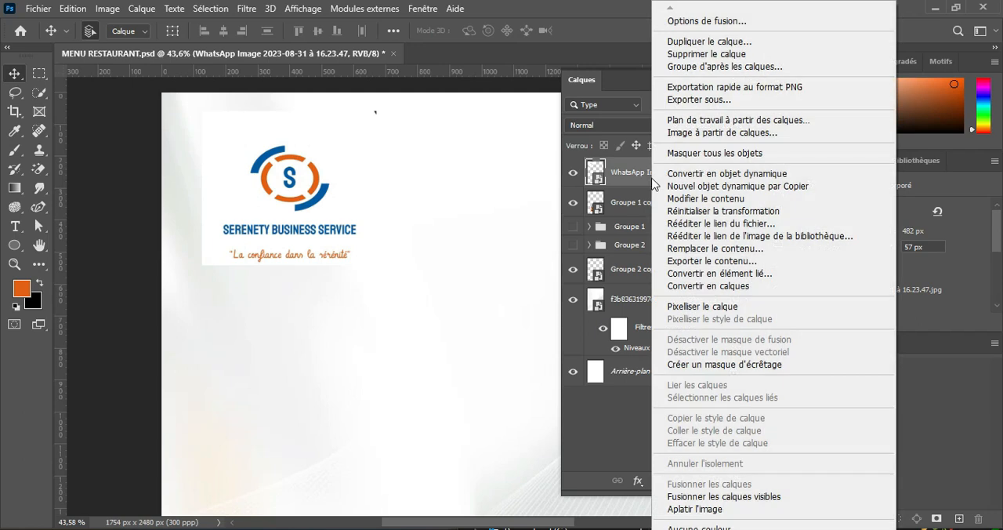
left_click(702, 306)
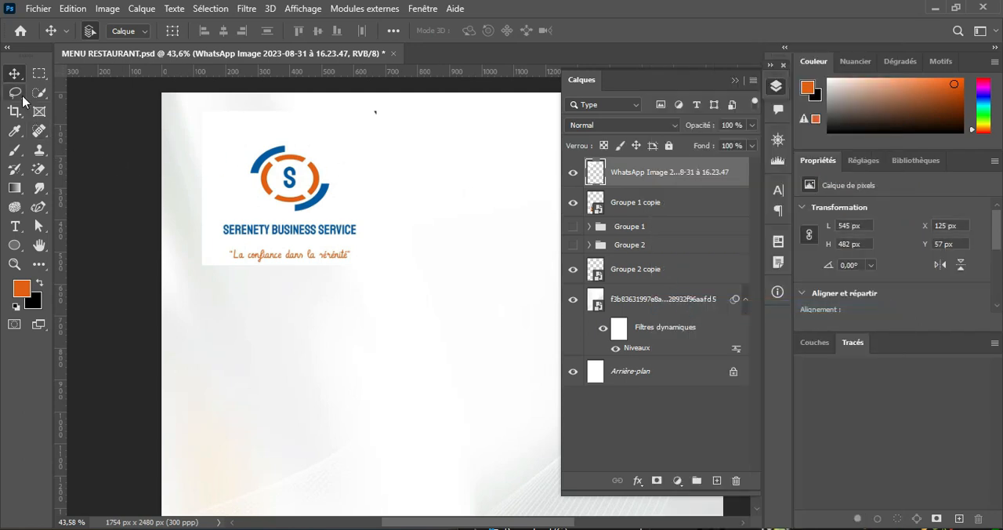
Step: Outline the white area around the logo with the Polygonal Lasso, delete it from the logo layer and deselect
left_click_drag(15, 92, 117, 93)
key("shift+l")
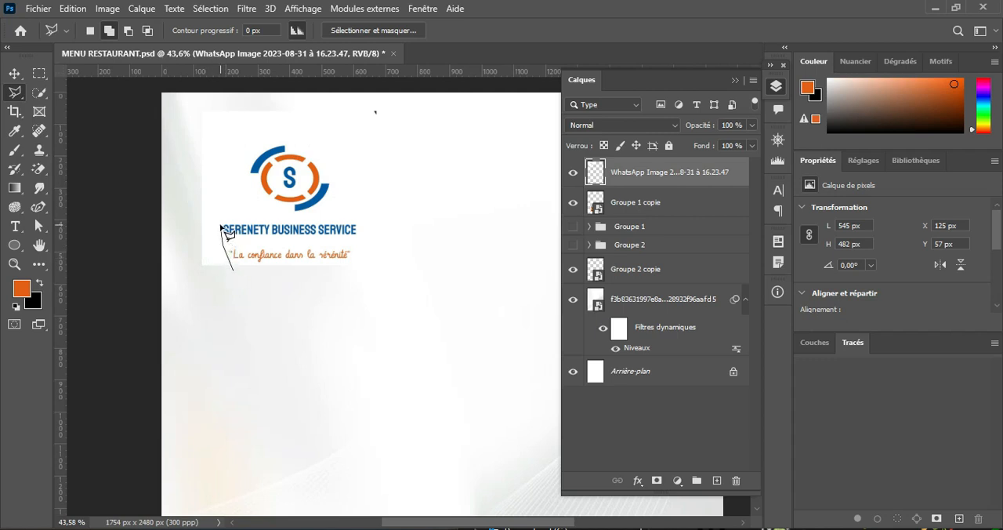
mouse_move(222, 227)
left_mouse_down()
mouse_move(263, 132)
mouse_move(353, 167)
mouse_move(359, 175)
mouse_move(333, 201)
mouse_move(354, 210)
mouse_move(362, 244)
mouse_move(405, 253)
mouse_move(439, 123)
mouse_move(419, 77)
mouse_move(266, 92)
mouse_move(202, 85)
mouse_move(137, 114)
mouse_move(153, 230)
mouse_move(188, 296)
mouse_move(233, 276)
left_mouse_up()
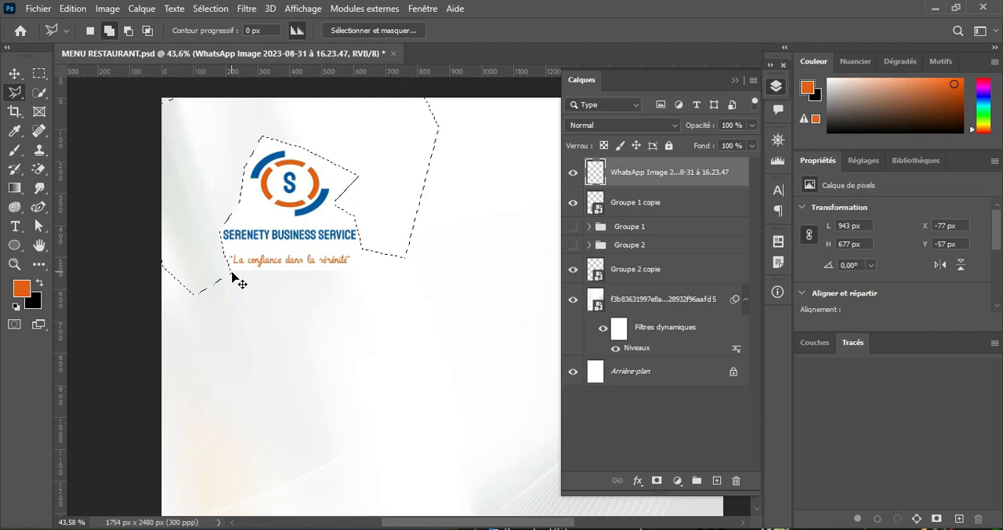
key("ctrl+d")
Step: Move the trimmed logo to X 145 px, Y 51 px
left_click(14, 74)
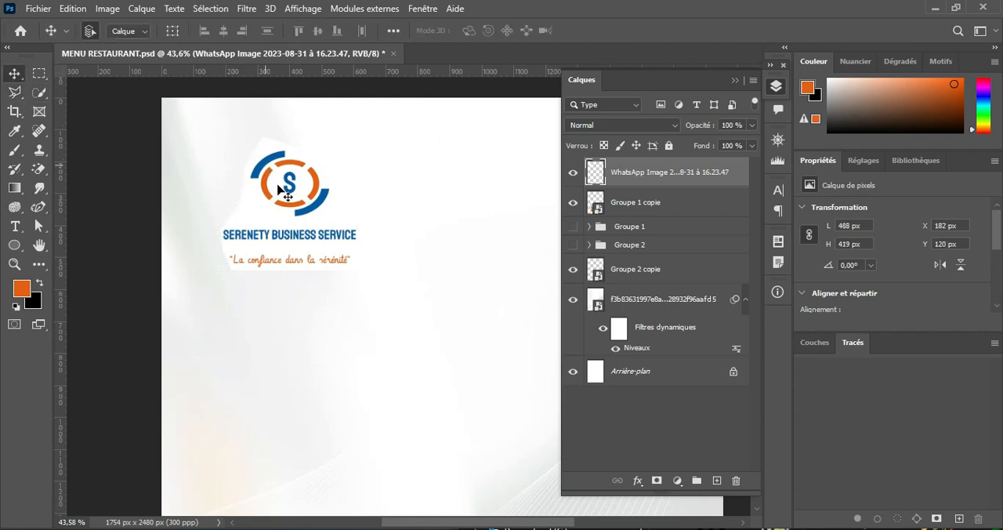
left_click_drag(289, 199, 278, 177)
scroll(353, 214, "down", 2)
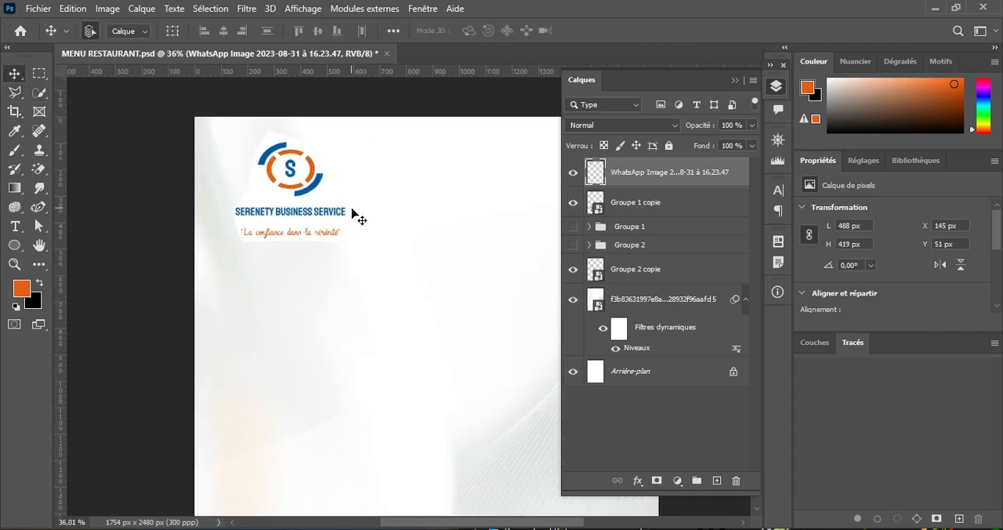
Step: Add a new layer directly beneath the logo and paint white around the logo with the 278 px soft brush to blend its edges
left_click(733, 81)
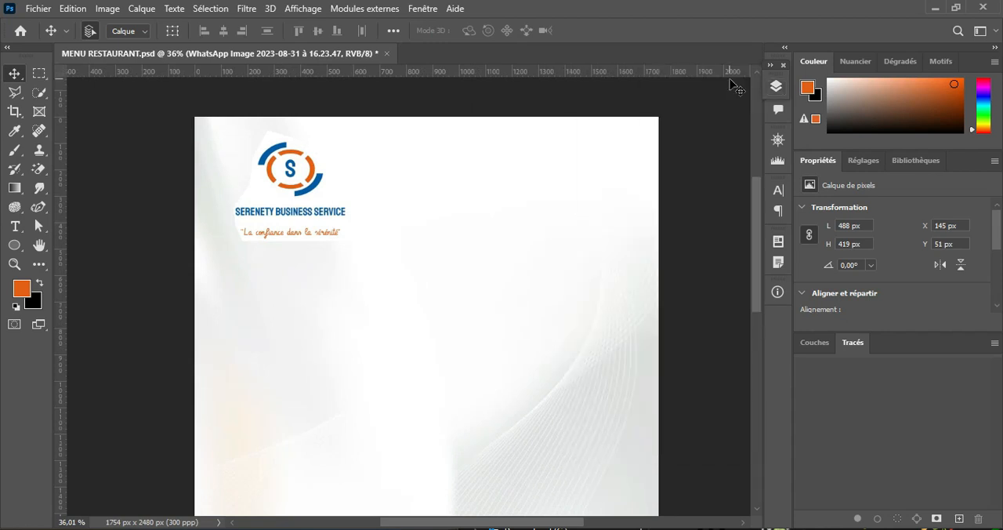
left_click_drag(445, 294, 416, 286)
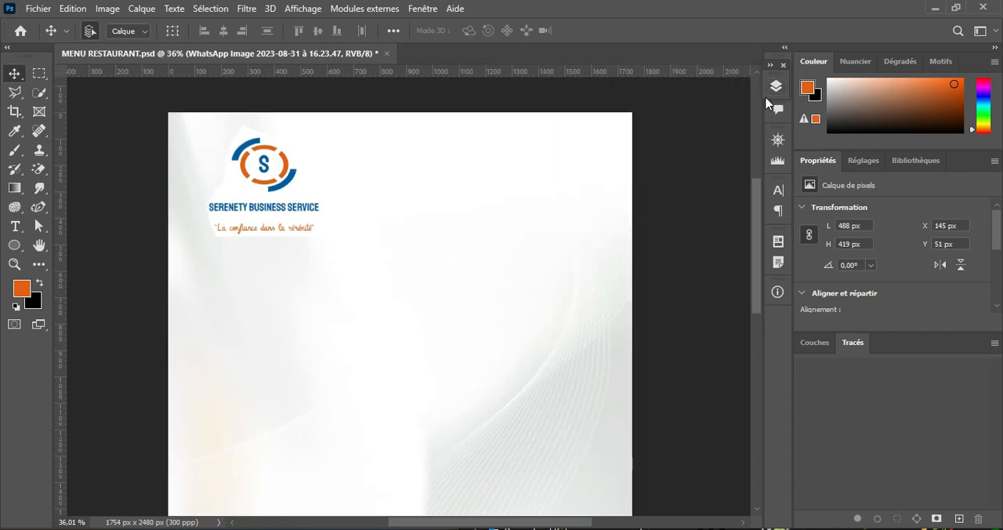
left_click(774, 88)
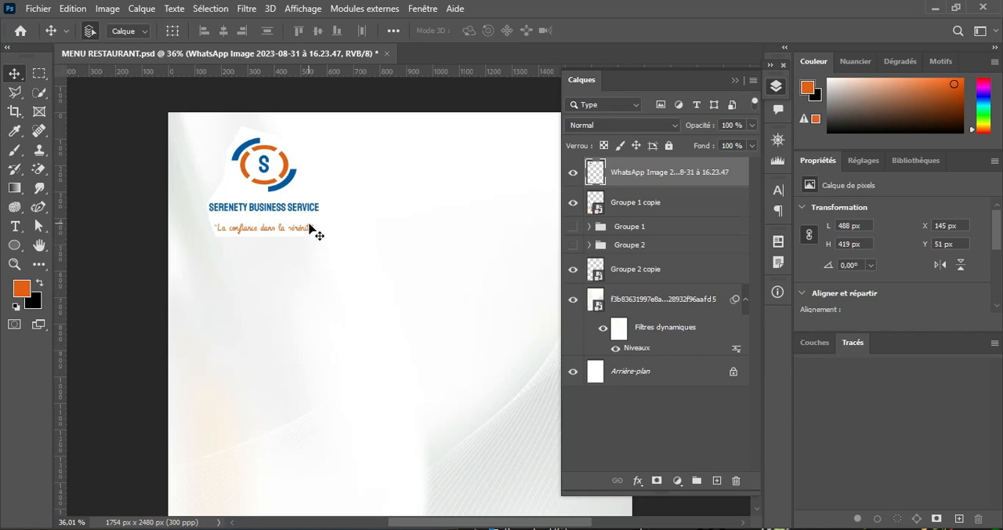
scroll(312, 227, "up", 3)
left_click_drag(234, 168, 250, 197)
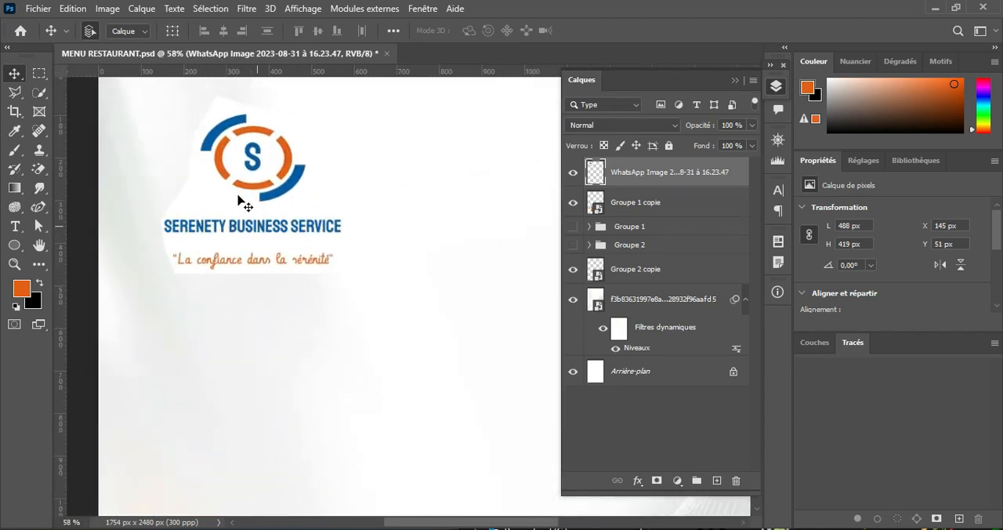
left_click(699, 201)
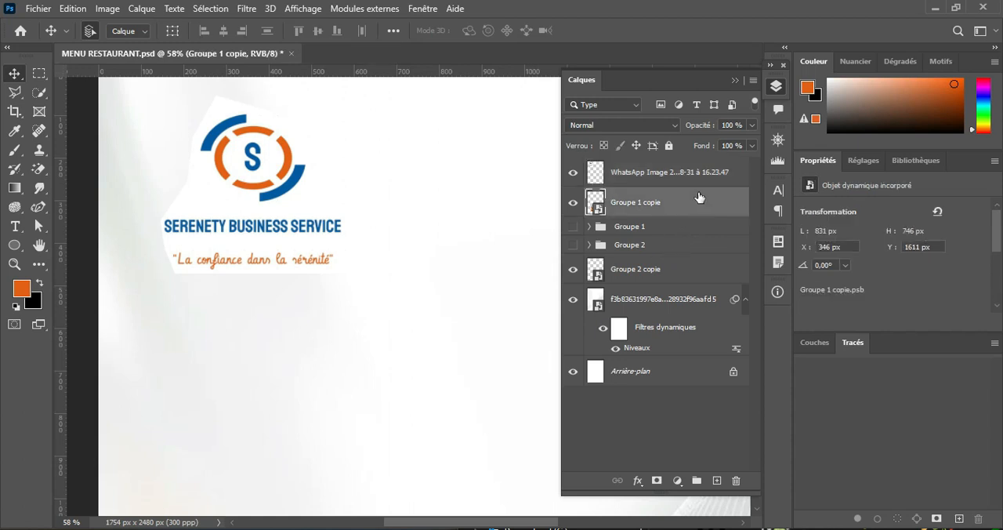
left_click(715, 479)
left_click(19, 153)
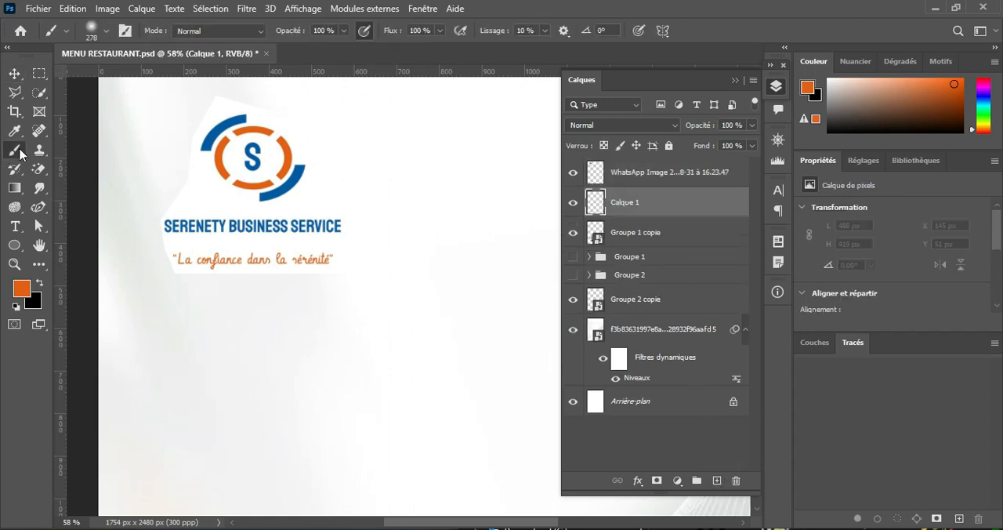
left_click(16, 306)
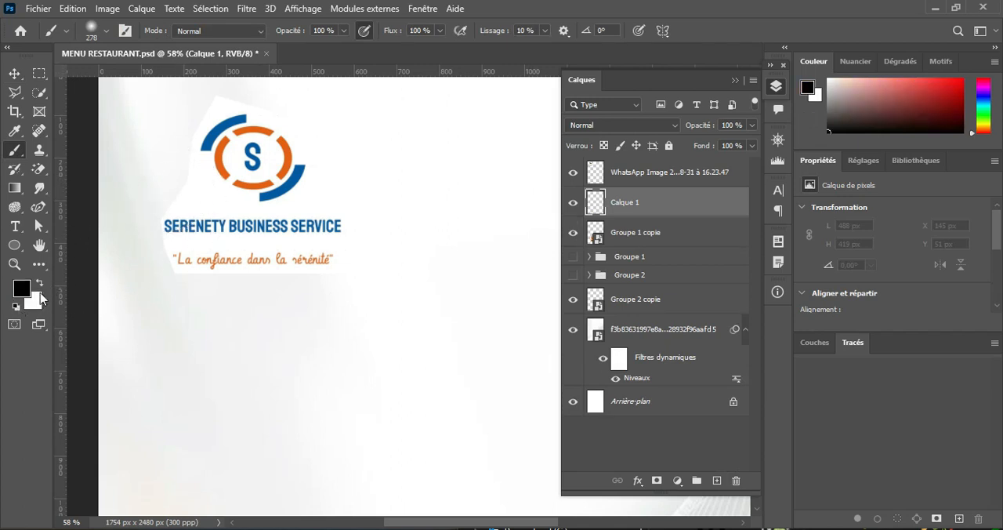
mouse_move(167, 237)
left_mouse_down()
mouse_move(190, 131)
mouse_move(243, 110)
mouse_move(312, 140)
mouse_move(340, 227)
mouse_move(334, 255)
mouse_move(255, 278)
mouse_move(178, 274)
mouse_move(147, 218)
mouse_move(324, 254)
mouse_move(346, 228)
mouse_move(147, 131)
mouse_move(122, 139)
mouse_move(392, 204)
left_mouse_up()
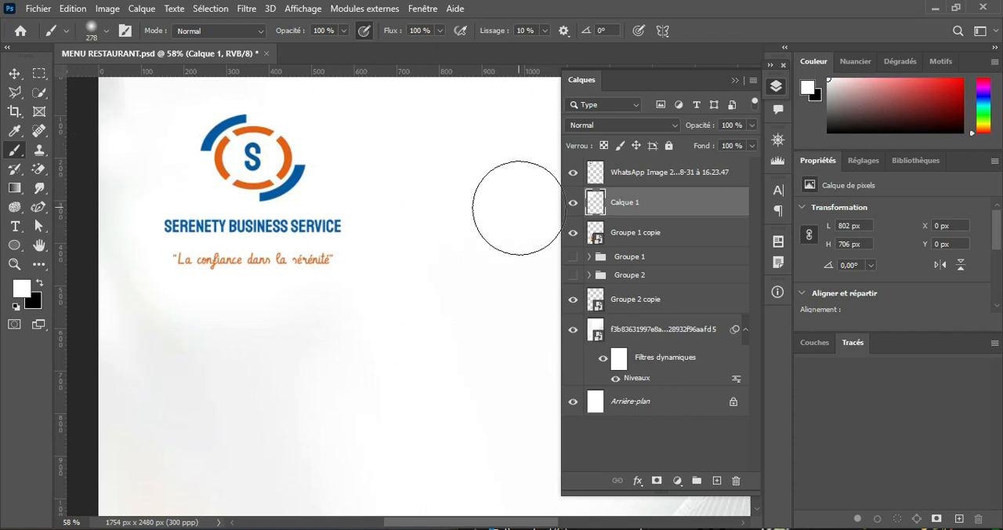
Step: Move the logo left to X 122 px, keeping it at Y 51 px
scroll(515, 197, "down", 2)
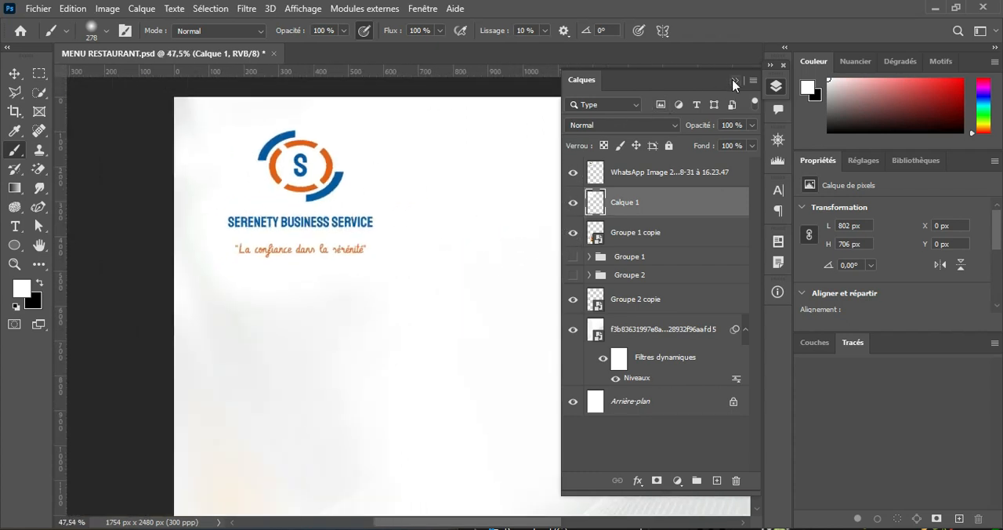
left_click(734, 82)
left_click(16, 74)
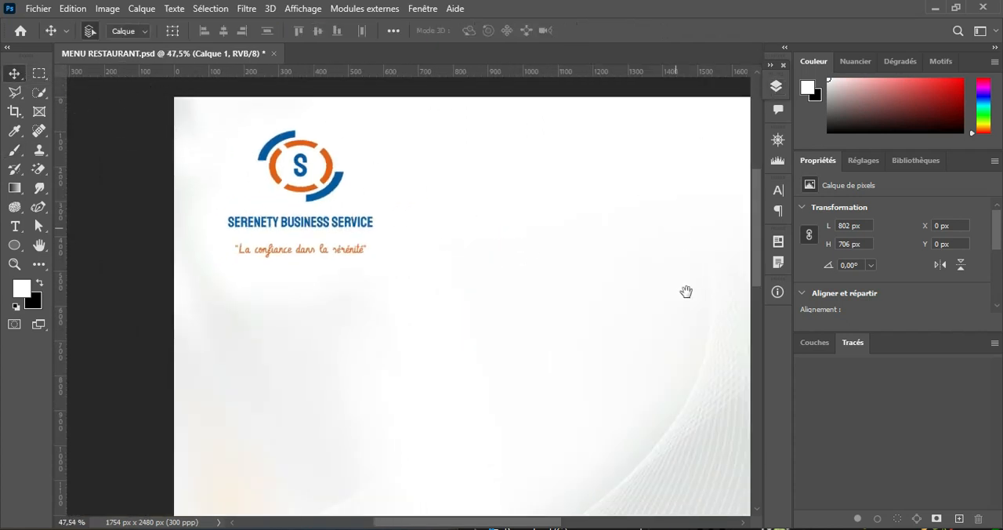
left_click_drag(685, 291, 624, 295)
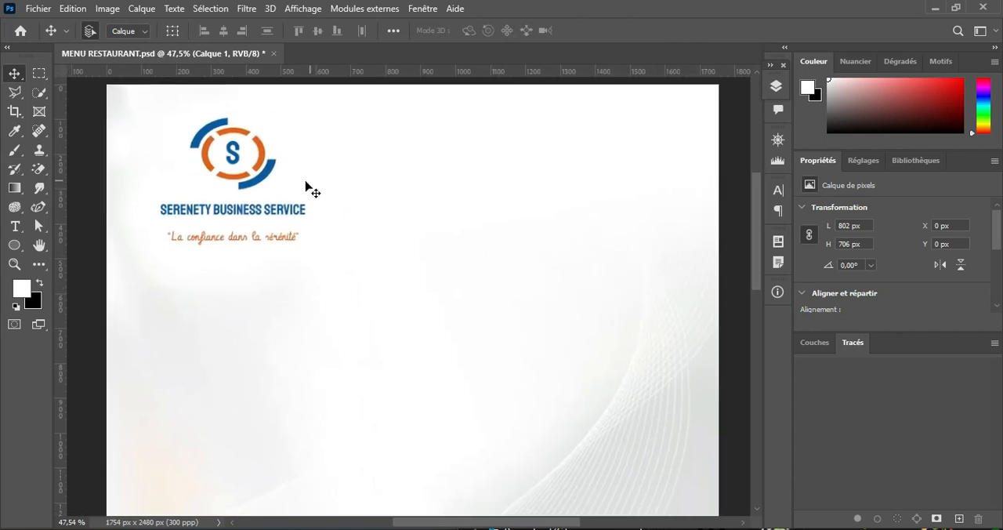
left_click_drag(271, 171, 263, 171)
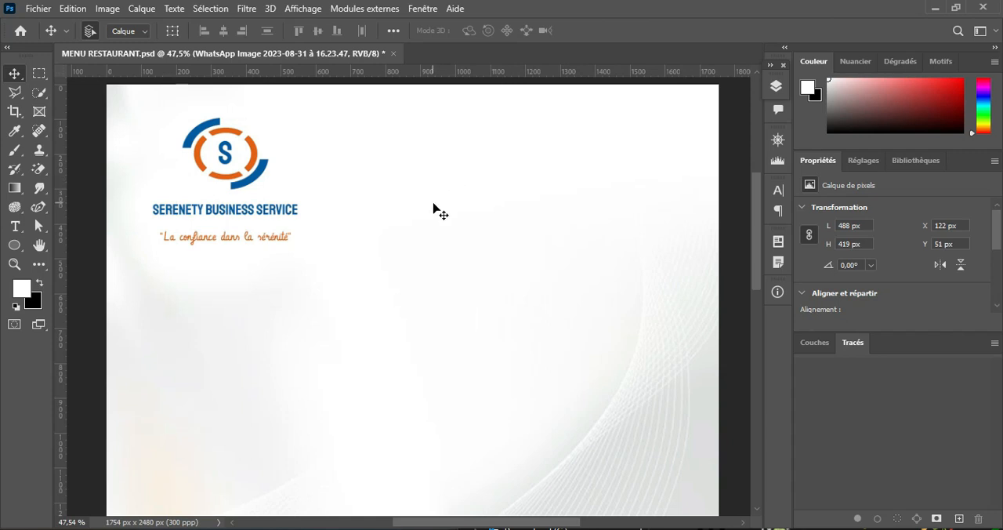
Step: Draw a rectangle shape about 624 x 149 px near the page's upper right at X 954 px, Y 100 px, and fill it orange
right_click(20, 250)
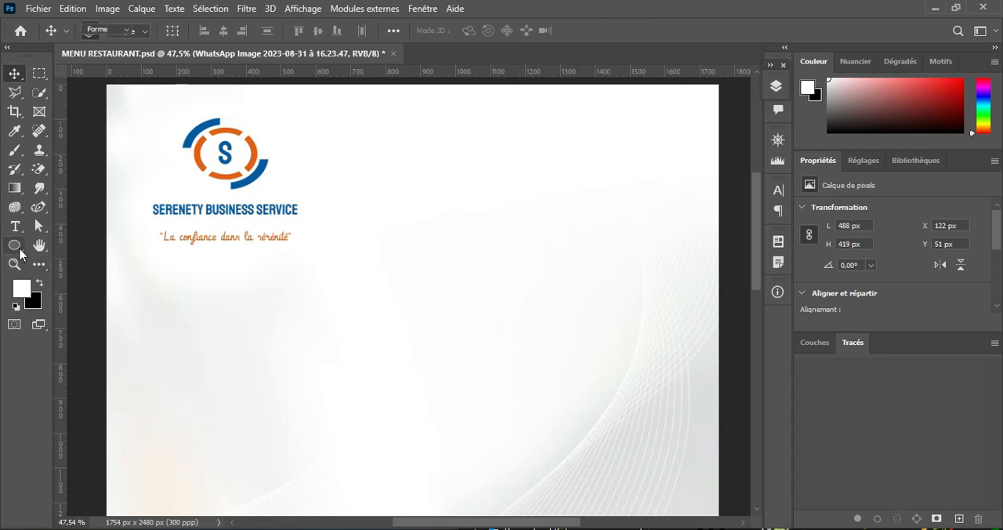
left_click(112, 259)
key("shift+u")
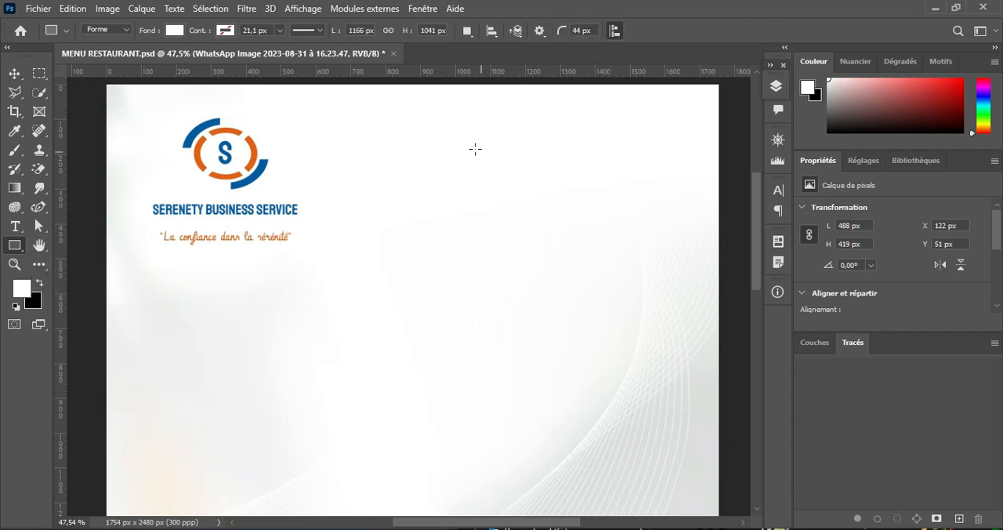
left_click_drag(441, 119, 657, 171)
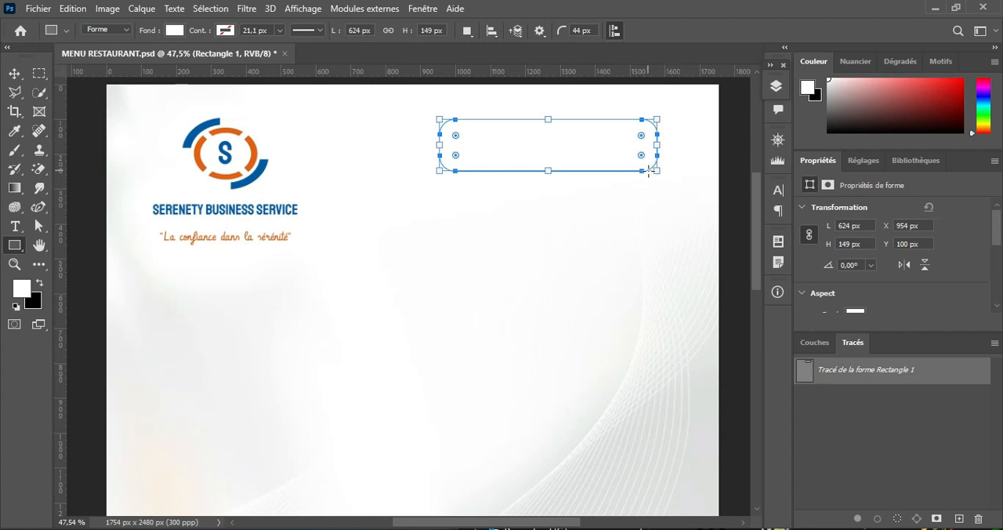
left_click(174, 31)
left_click(146, 108)
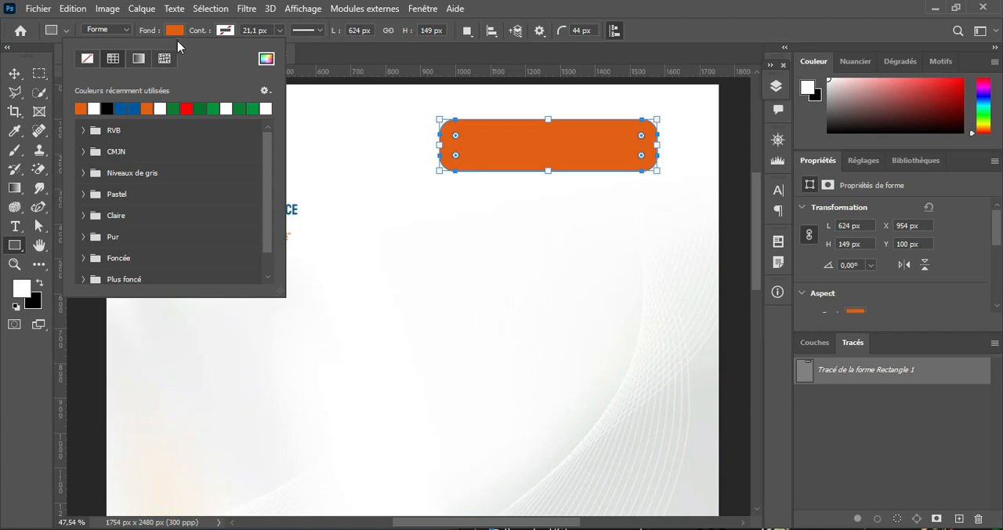
left_click(173, 31)
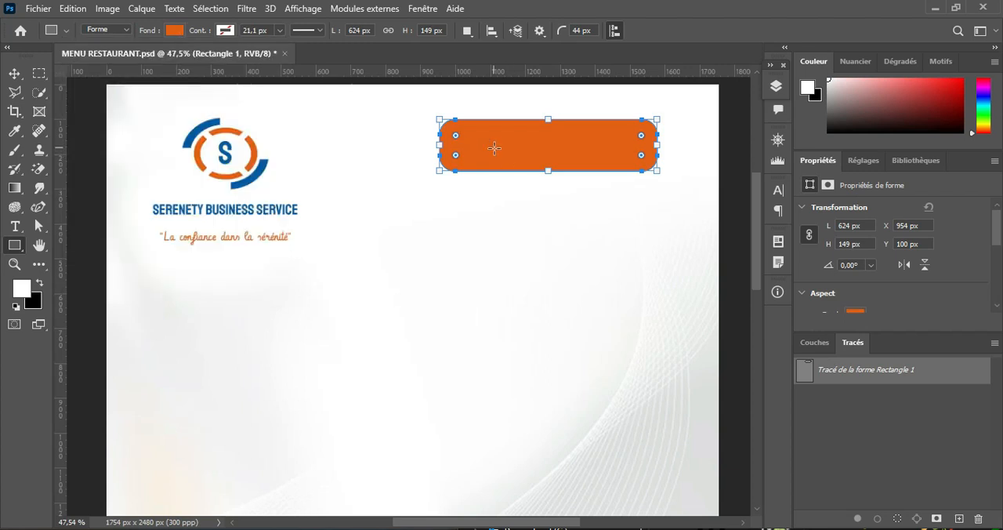
Step: Remove the orange rectangle's corner rounding and reduce its height to 96 px from the lower edge
scroll(494, 148, "up", 6)
left_click_drag(577, 152, 478, 188)
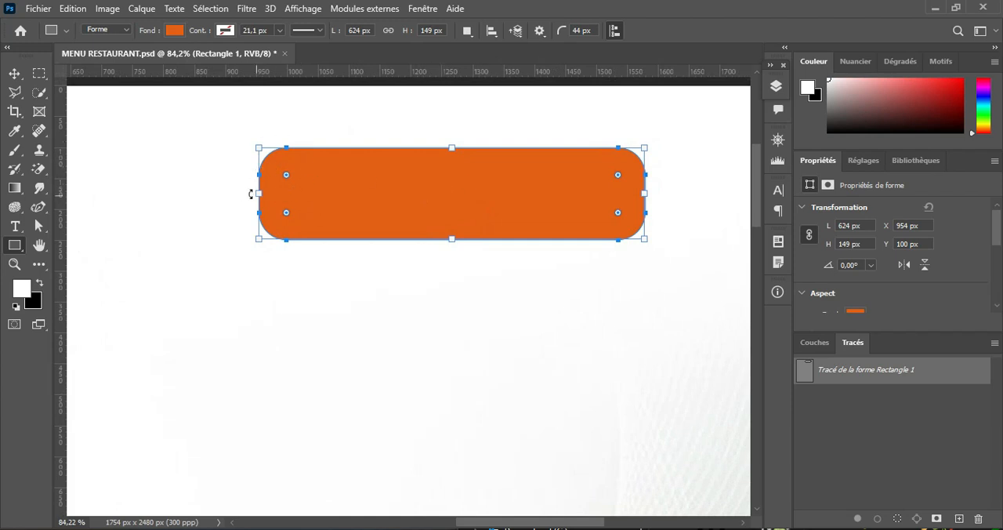
left_click_drag(287, 179, 257, 148)
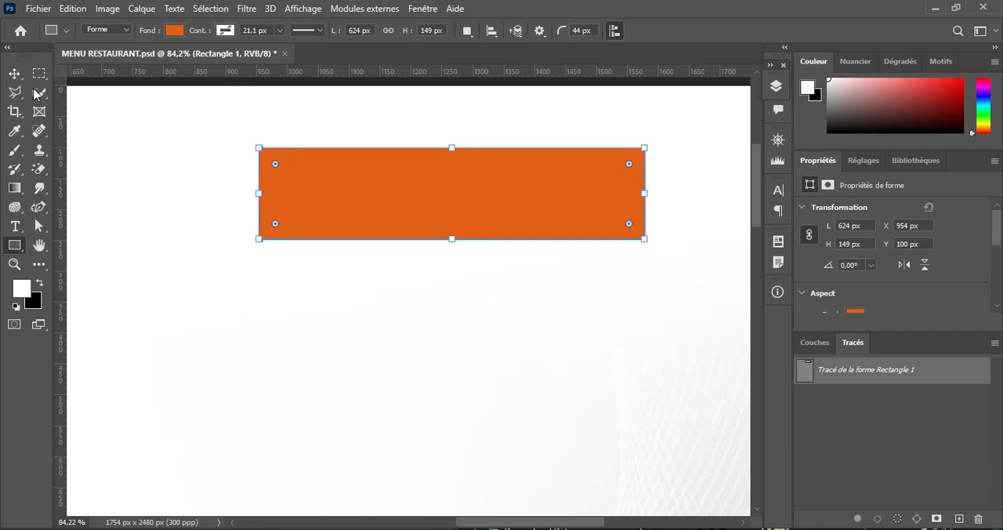
left_click_drag(451, 239, 451, 206)
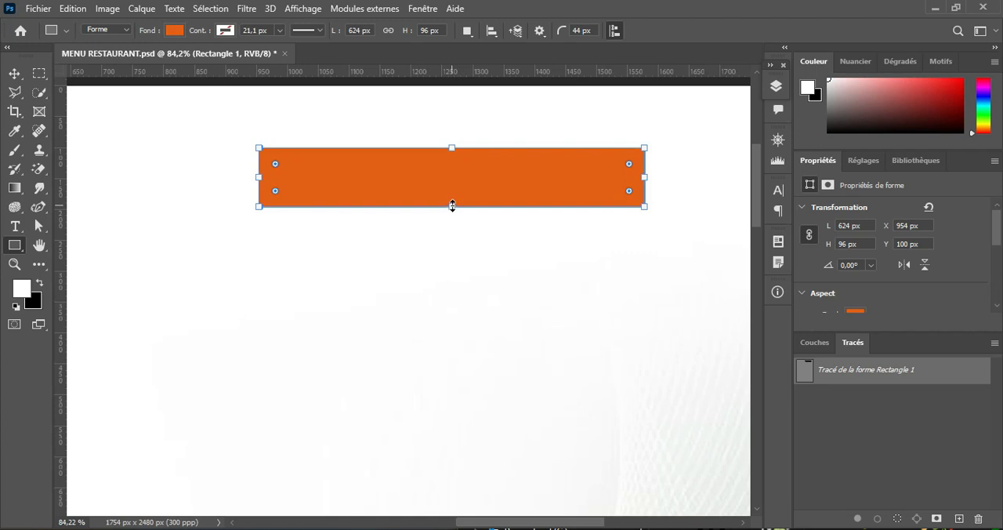
Step: Create a new empty layer between the orange rectangle and the logo layer
left_click(14, 73)
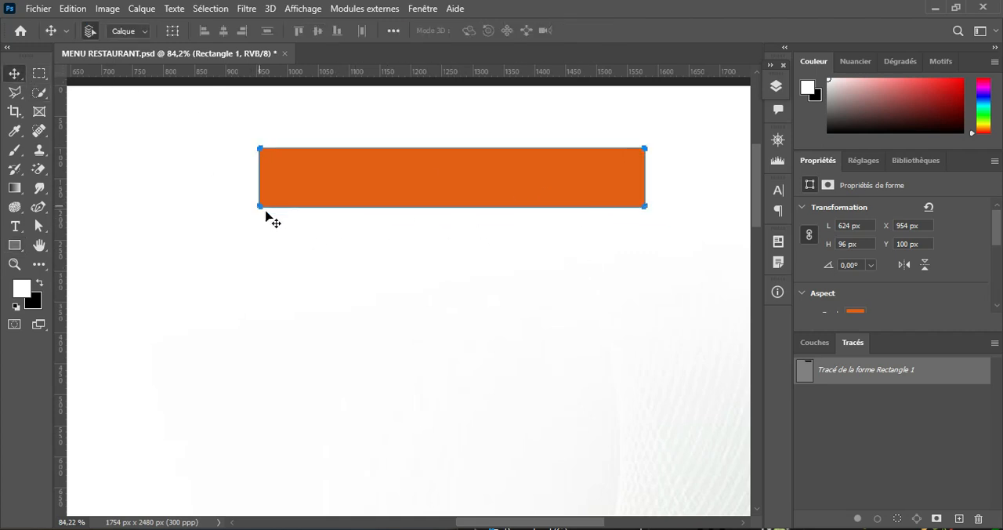
left_click(776, 86)
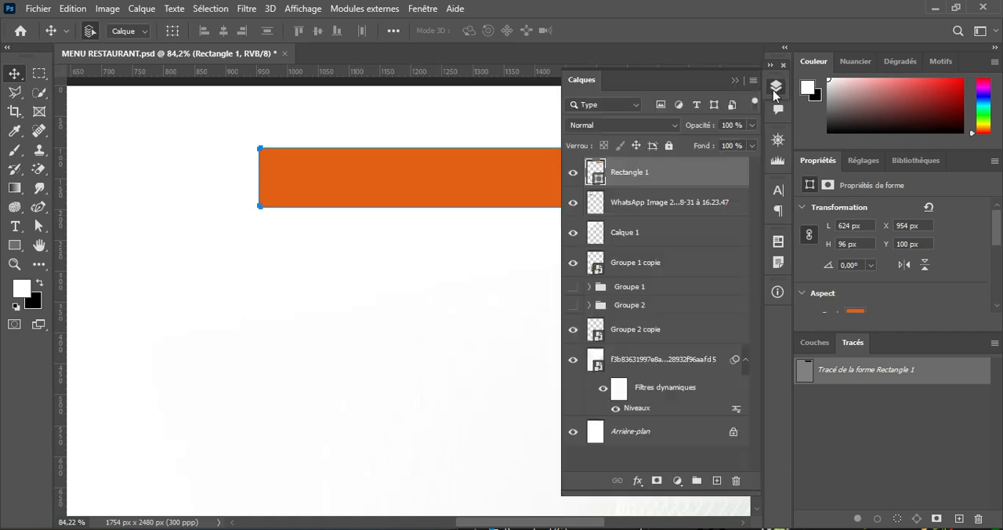
left_click(672, 203)
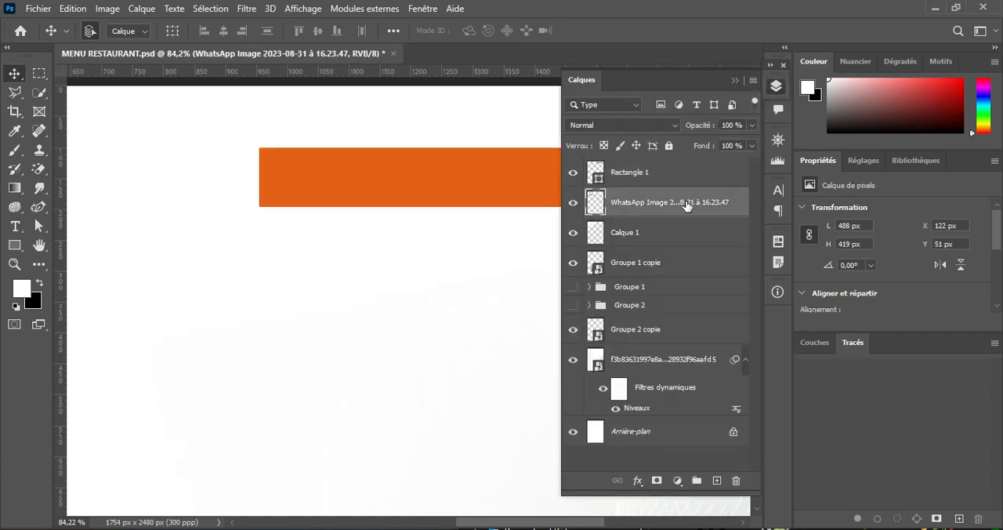
left_click(715, 481)
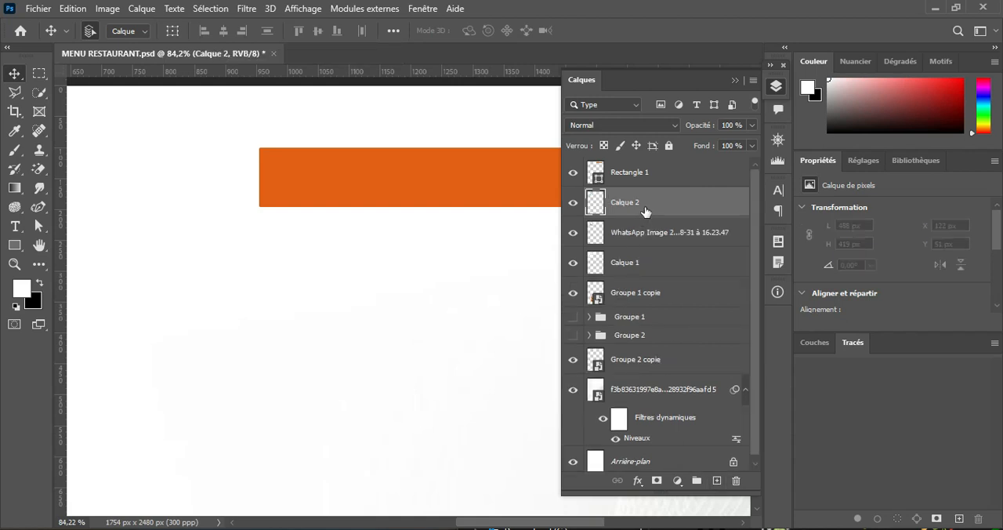
left_click(735, 80)
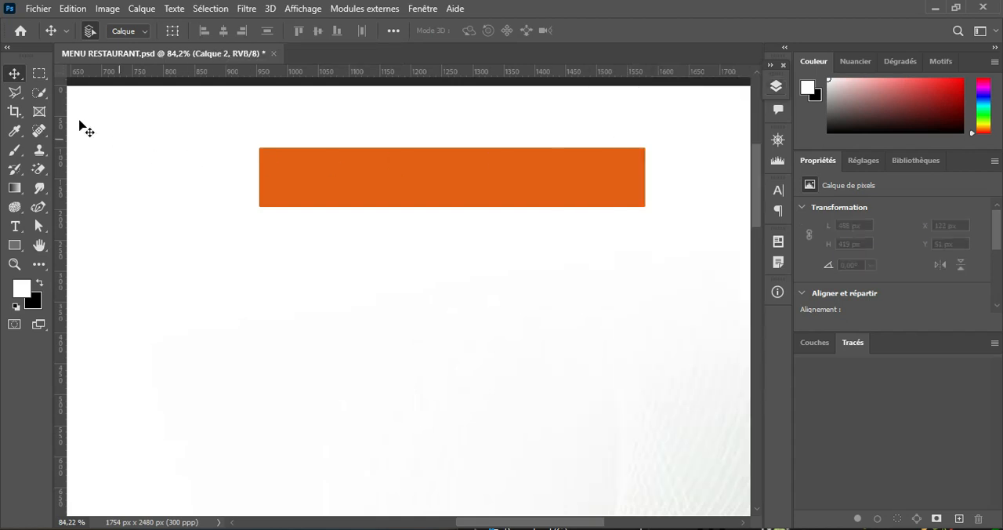
Step: Outline a wedge about 626 x 105 px along the orange rectangle's lower edge with the Polygonal Lasso, tapering toward its right end
left_click(15, 93)
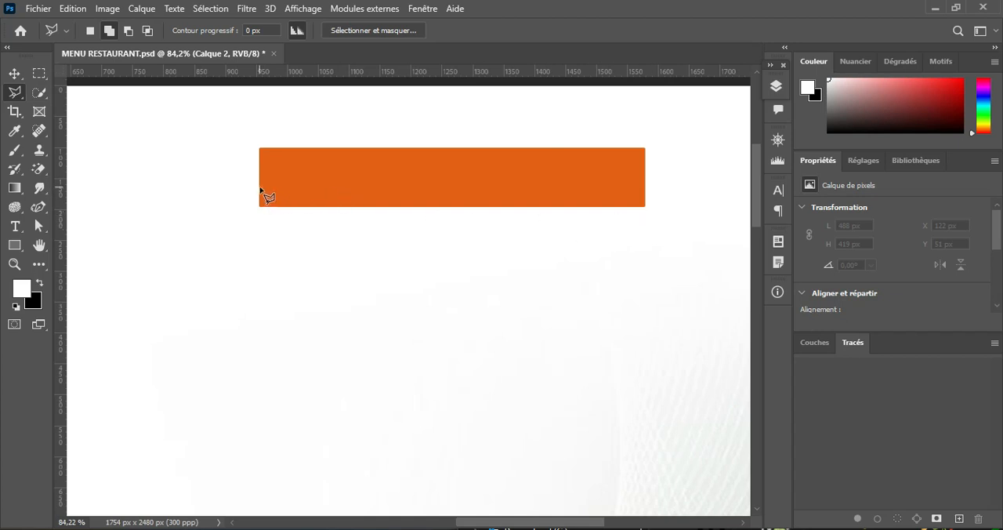
mouse_move(260, 185)
left_mouse_down()
mouse_move(261, 255)
mouse_move(261, 246)
left_mouse_up()
left_click(261, 246)
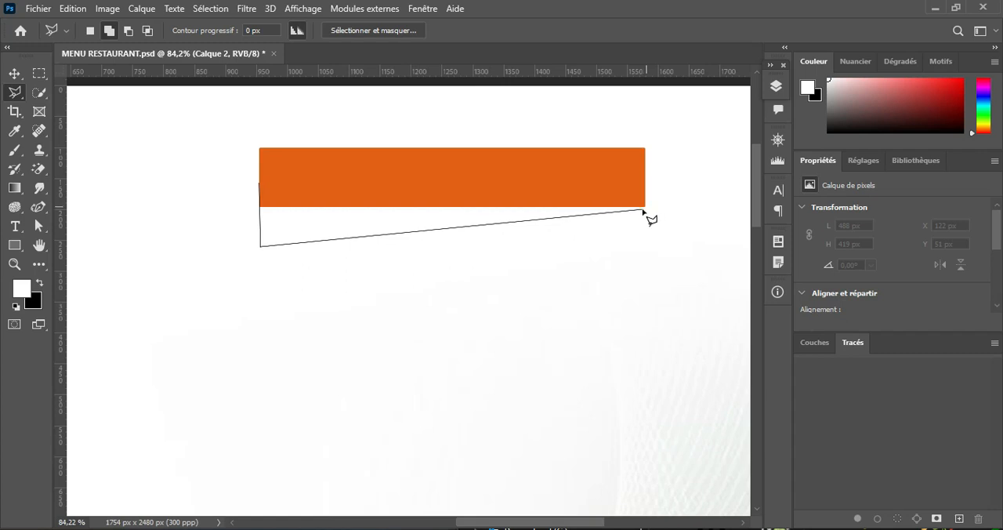
left_click(645, 210)
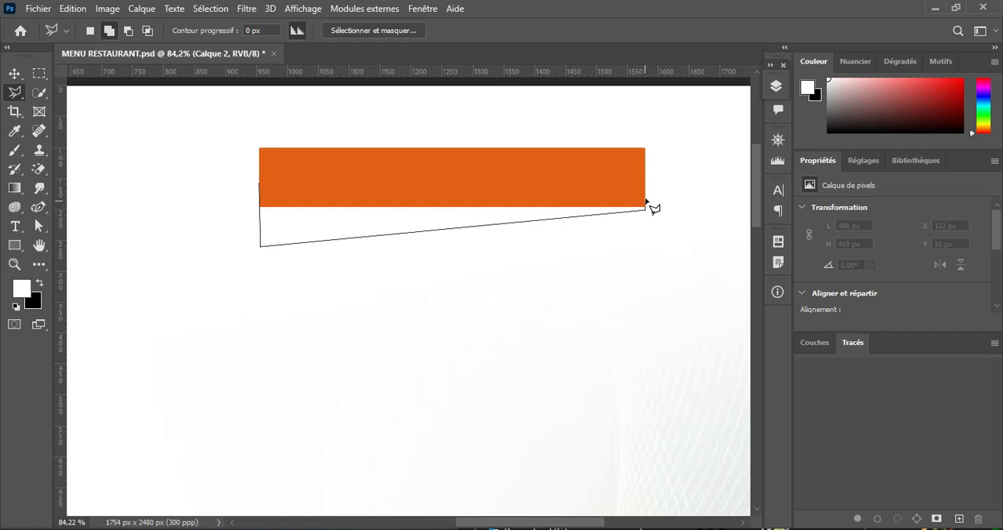
left_click(262, 188)
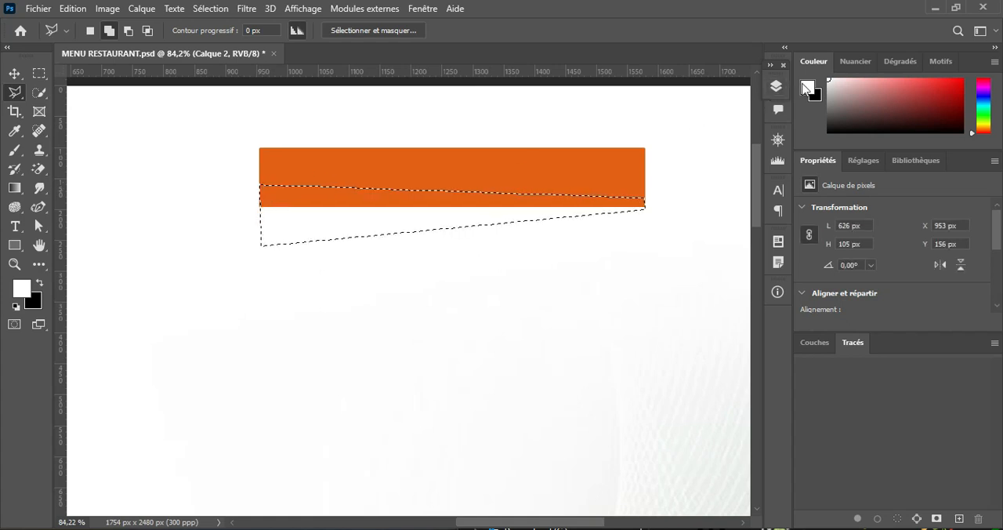
Step: Rename the new layer beneath the orange rectangle as ombre
left_click(775, 88)
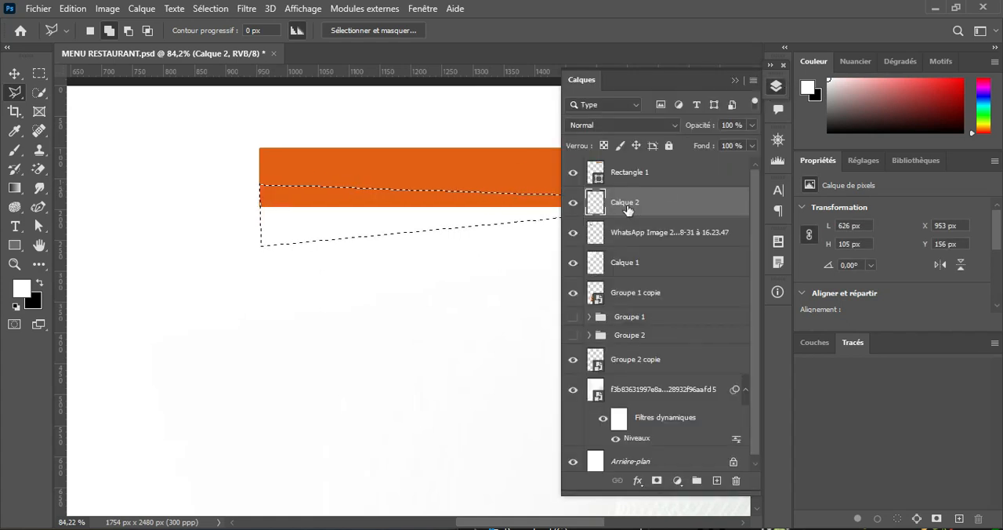
double_click(626, 205)
type("om")
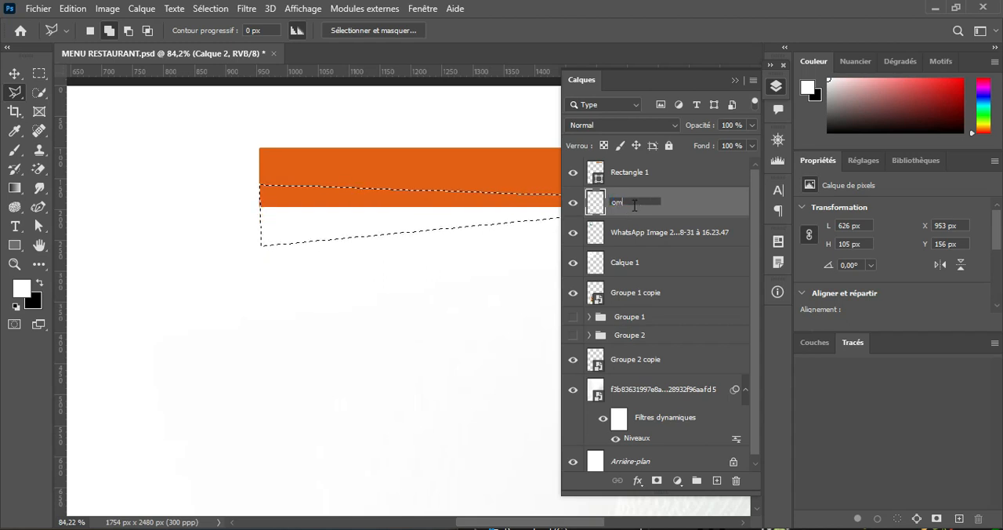
type("bre")
key("Return")
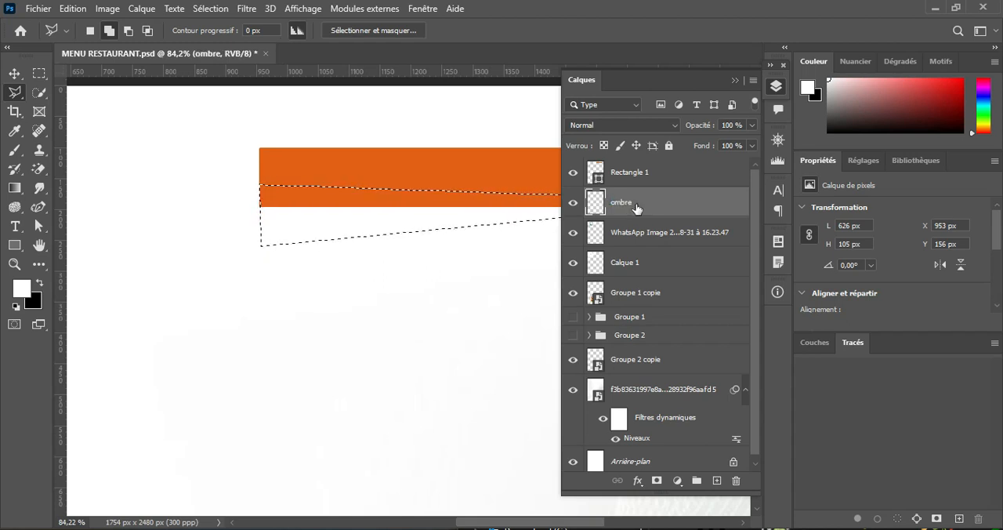
Step: Fill the wedge selection with black on the ombre layer and deselect
left_click(40, 282)
key("alt")
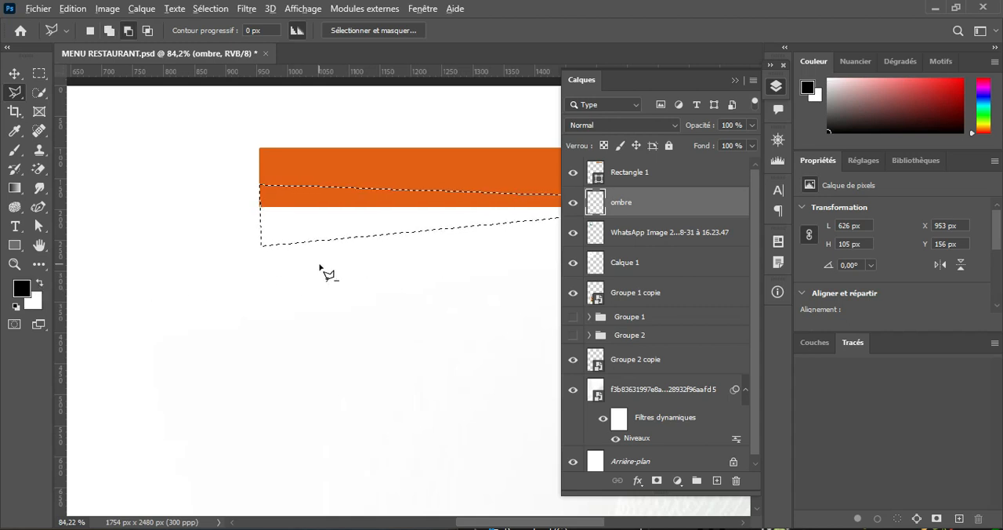
key("alt+BackSpace")
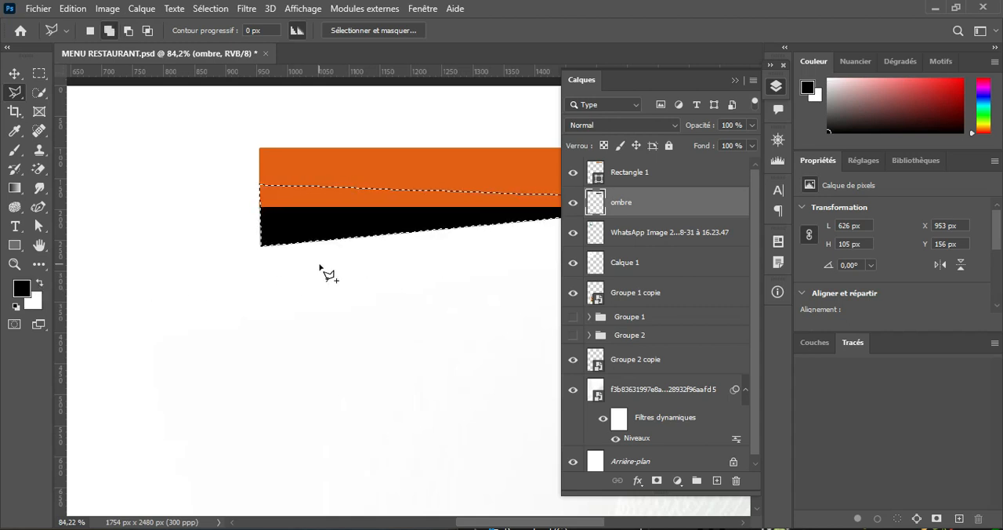
key("ctrl+d")
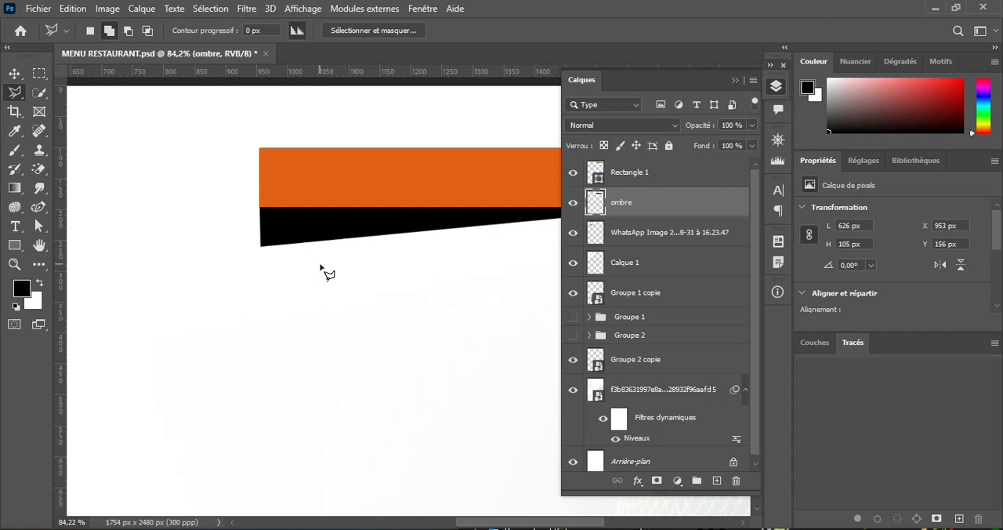
Step: Apply a Gaussian Blur with a radius of 8.8 px to the black wedge on the ombre layer
left_click(737, 79)
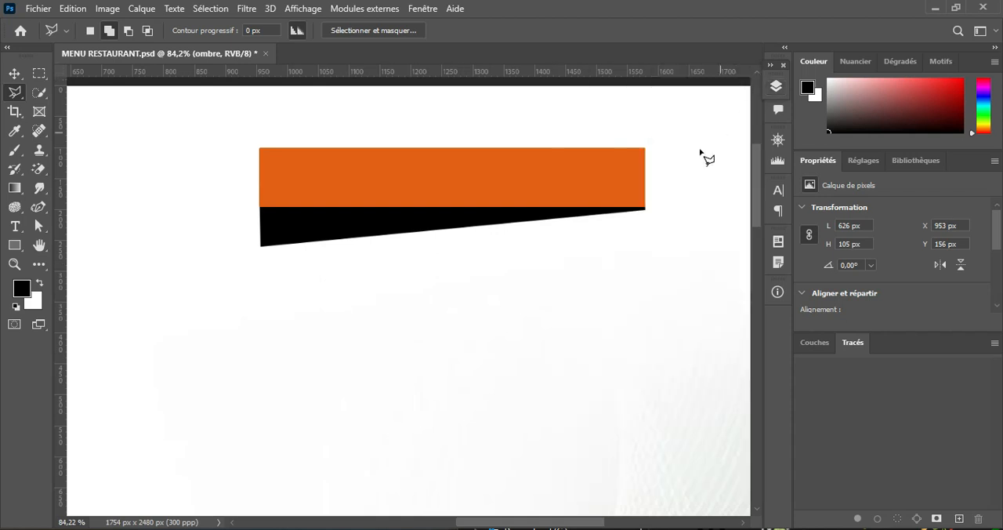
left_click(15, 74)
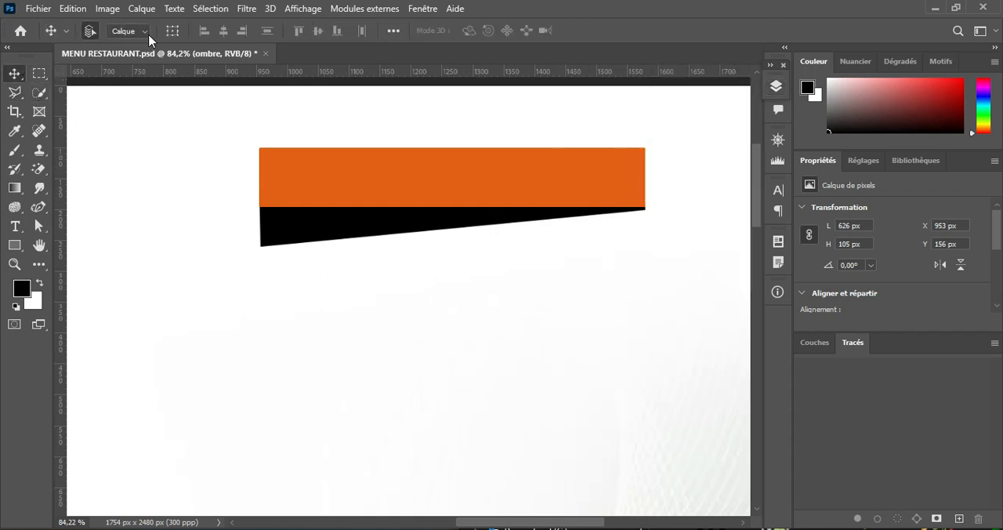
left_click(246, 9)
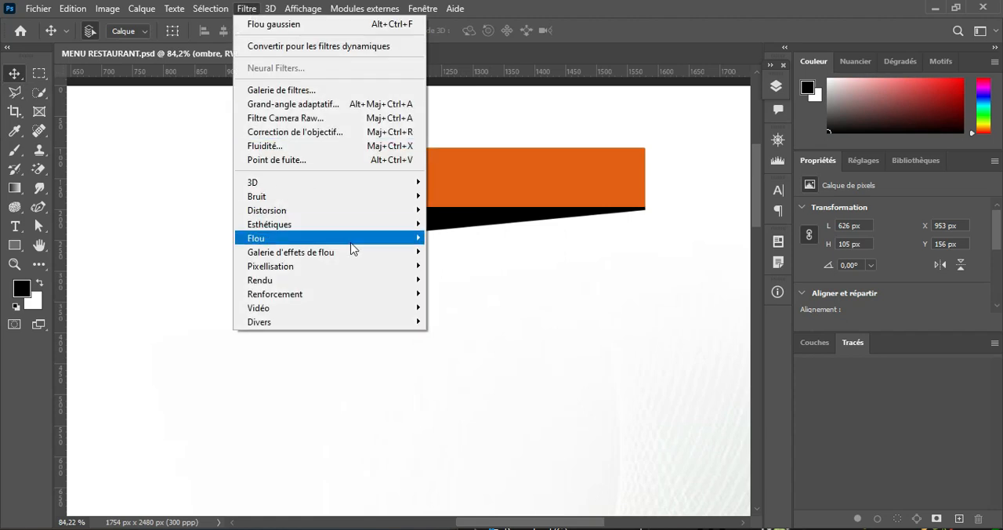
mouse_move(385, 240)
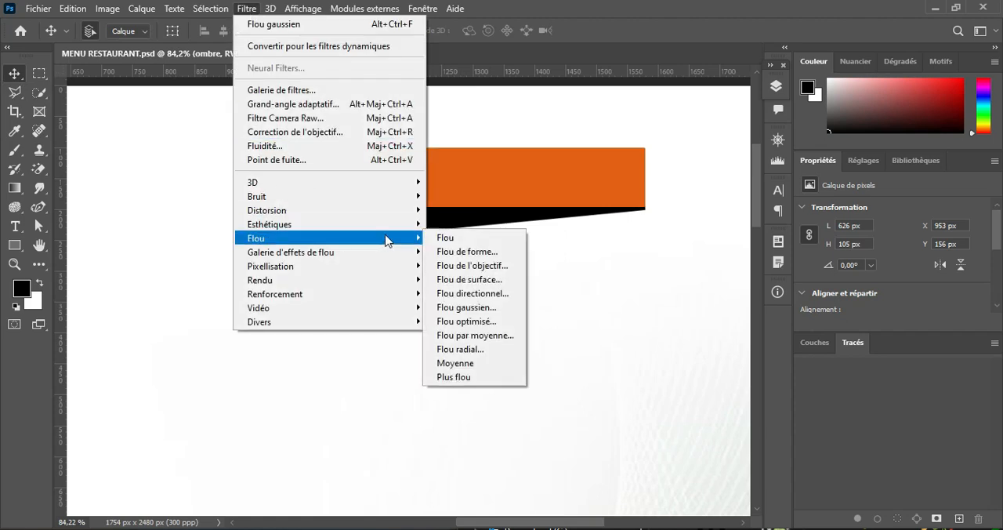
left_click(466, 307)
left_click_drag(447, 105, 743, 73)
left_click_drag(754, 300, 733, 294)
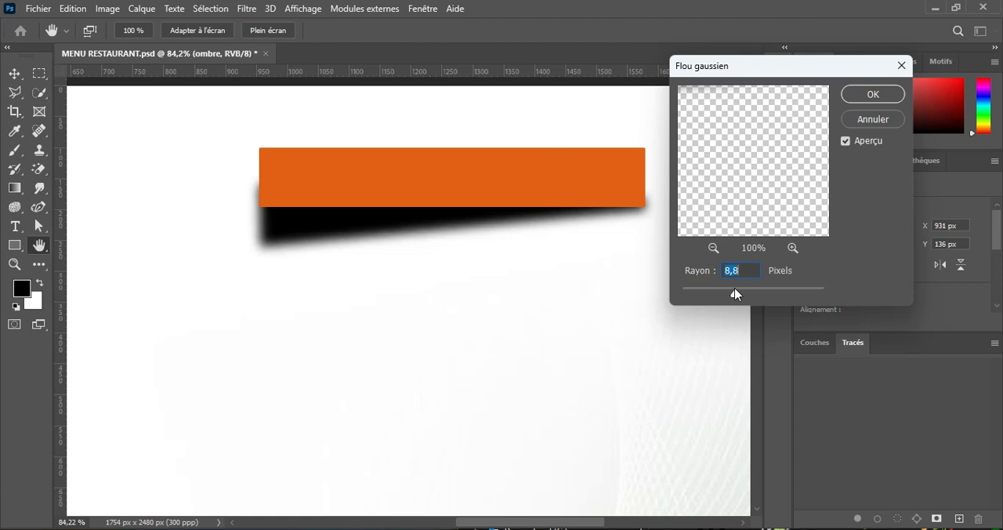
left_click(862, 96)
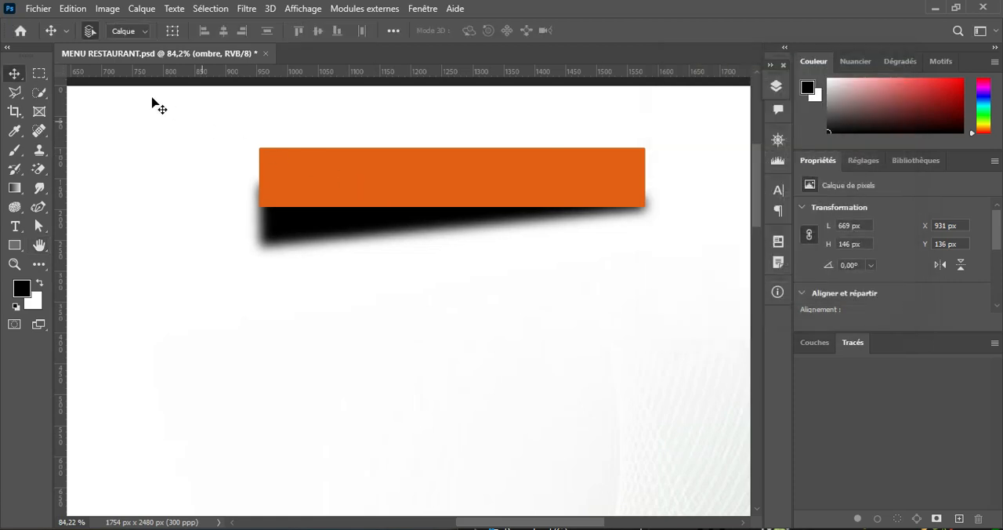
Step: Free-transform the blurred shadow, nudging it upward and scaling it to about 99.25% width and 97.95% height
scroll(528, 248, "down", 3)
scroll(529, 249, "up", 3)
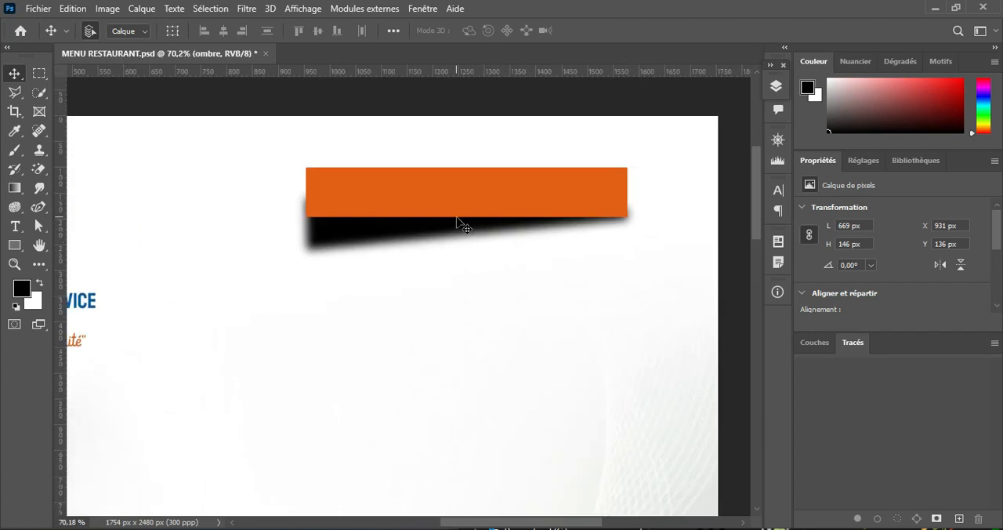
key("ctrl+t")
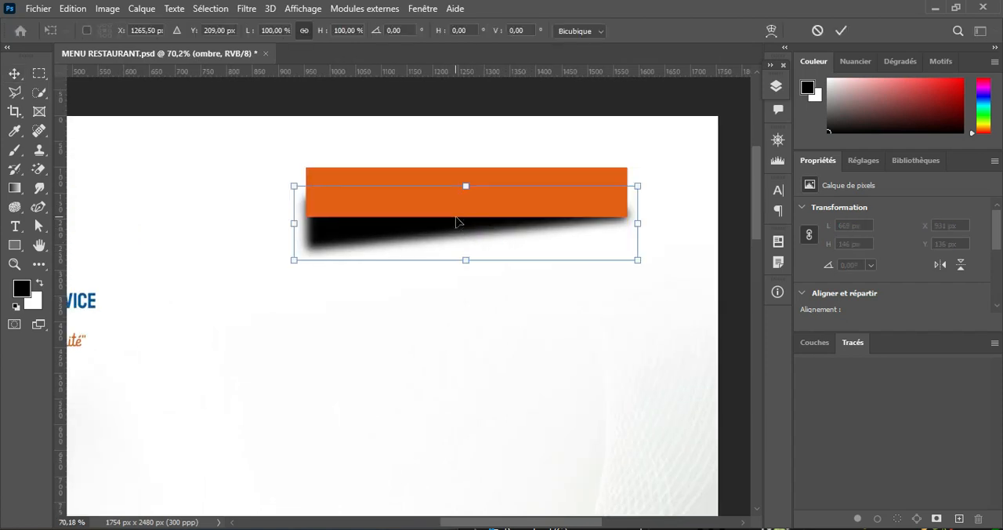
key("Up")
key("Up")
key("Up")
key("Up")
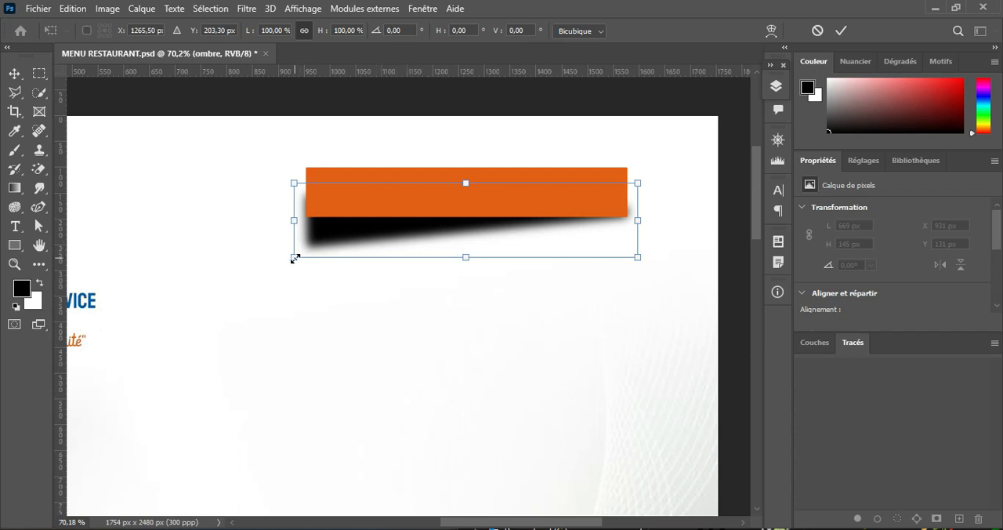
left_click_drag(294, 258, 301, 246)
left_click_drag(300, 213, 294, 222)
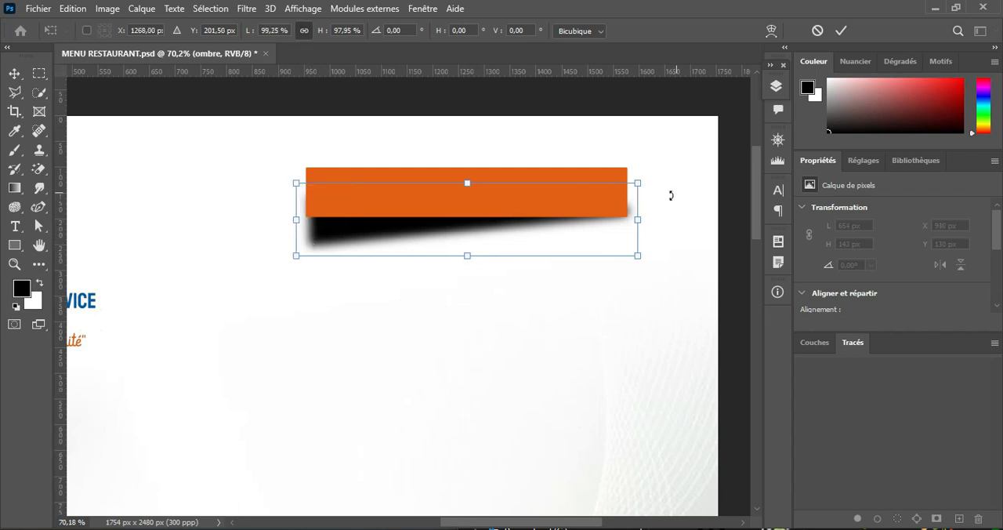
Step: Rotate the shadow about 2.69° clockwise and nudge it up and left so it sits closer beneath the orange rectangle
left_click_drag(657, 201, 650, 210)
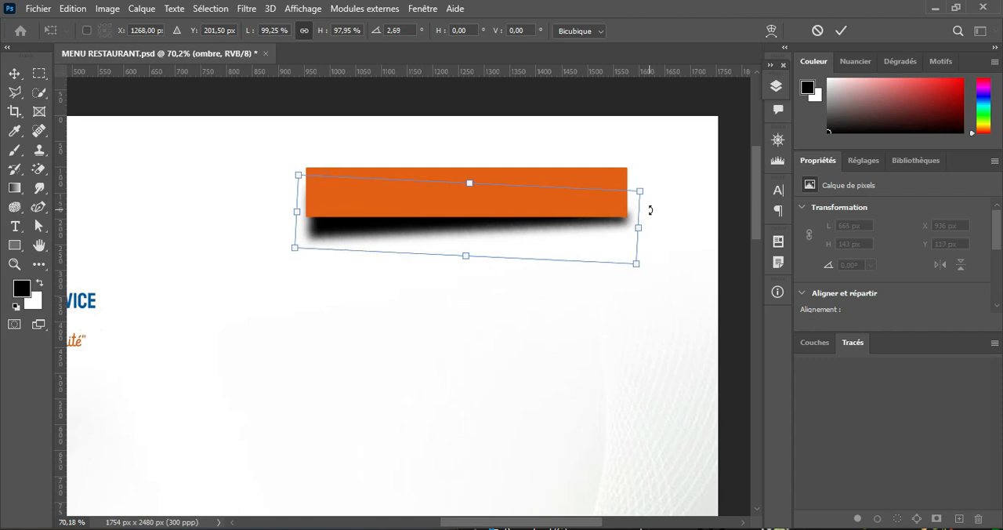
key("Left")
key("Left")
key("Up")
key("Up")
key("Up")
key("Up")
key("Up")
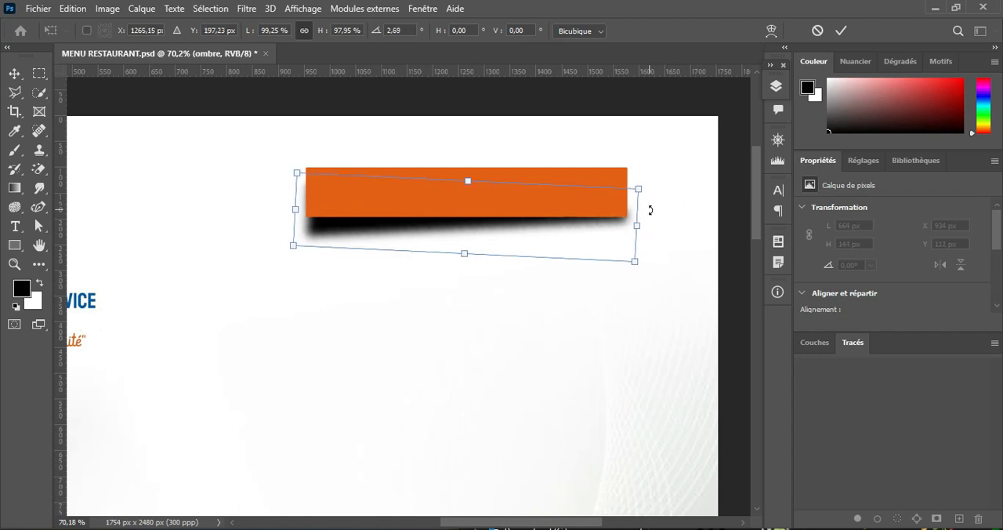
key("Right")
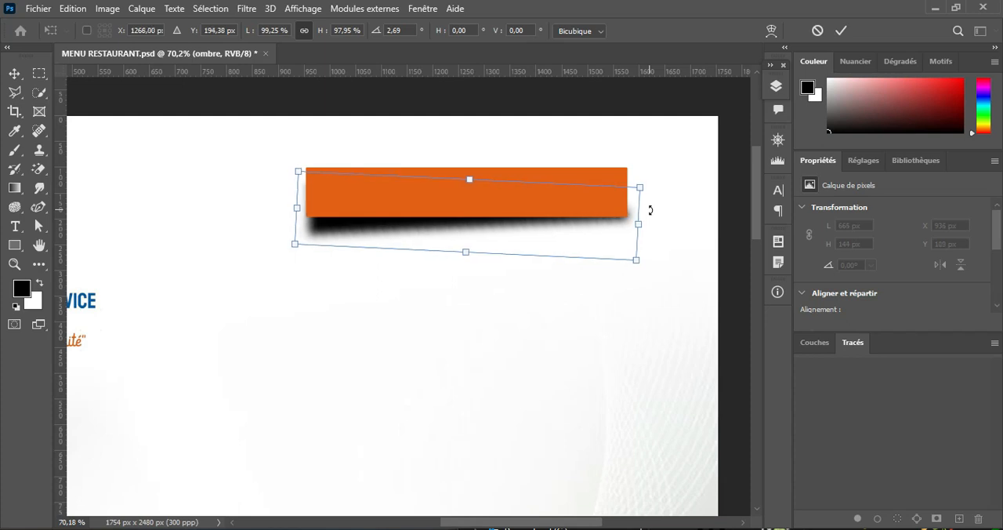
left_click(840, 30)
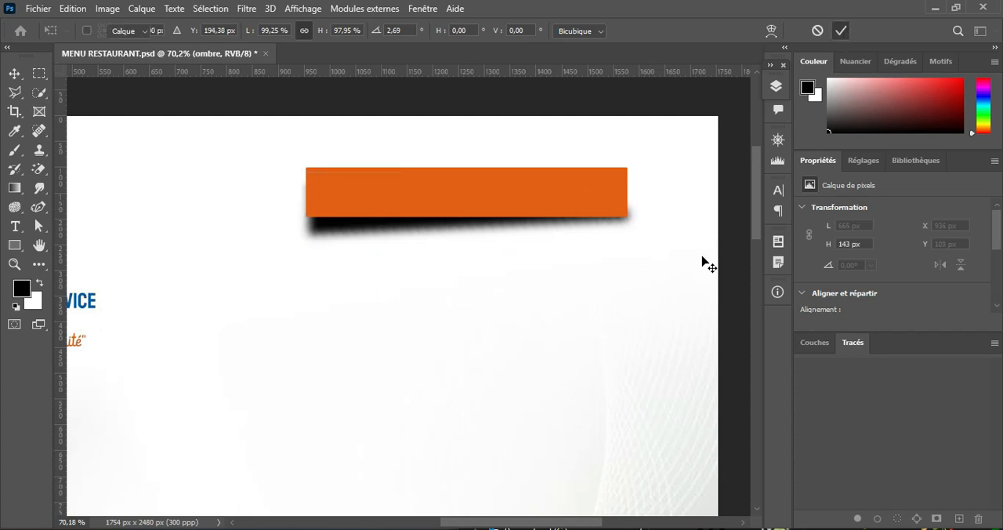
key("Left")
key("Left")
key("Left")
key("Left")
key("Left")
key("Left")
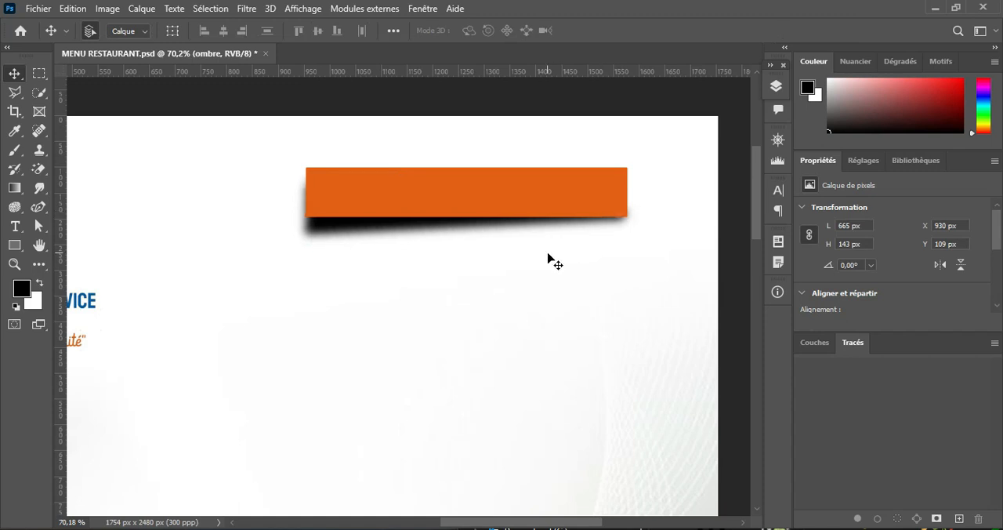
Step: Lower the ombre layer's opacity to 82%
scroll(549, 260, "down", 3)
scroll(538, 253, "up", 1)
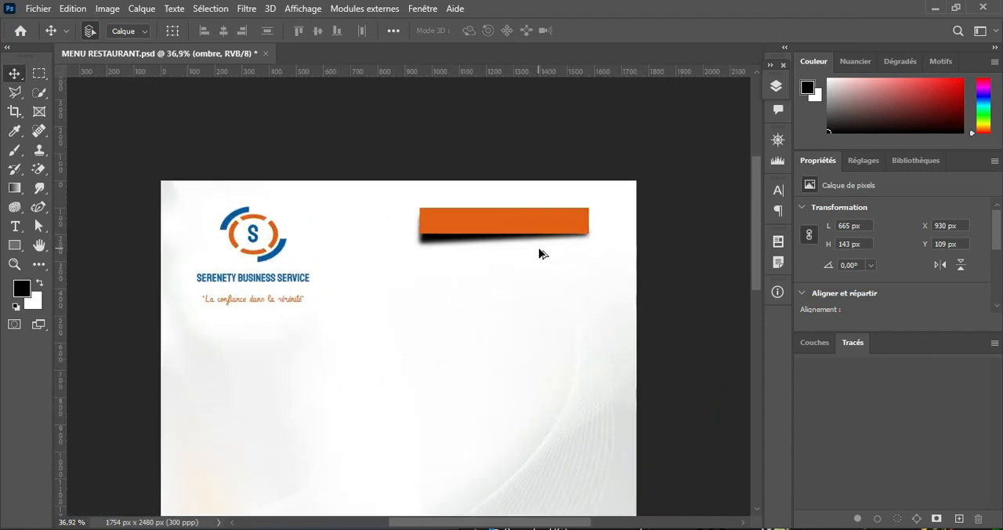
left_click(775, 86)
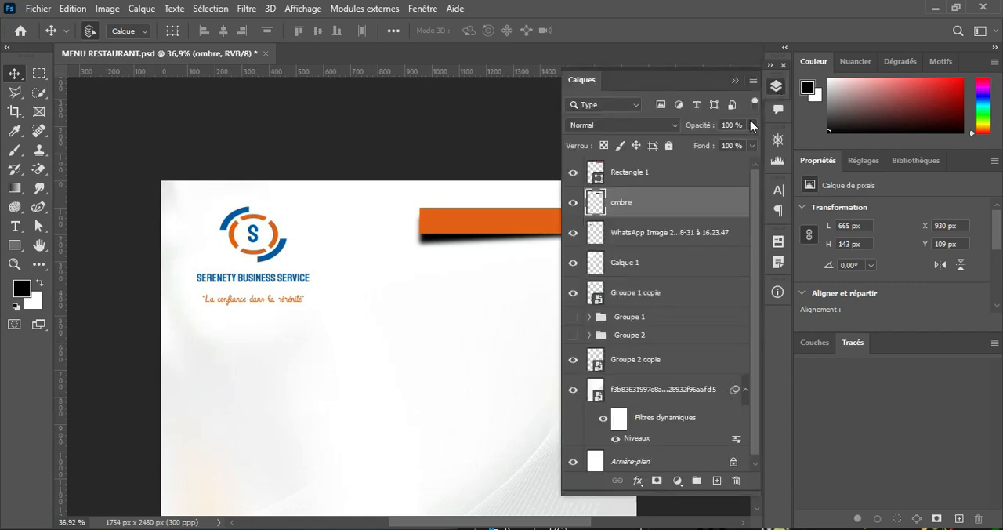
left_click_drag(717, 129, 693, 130)
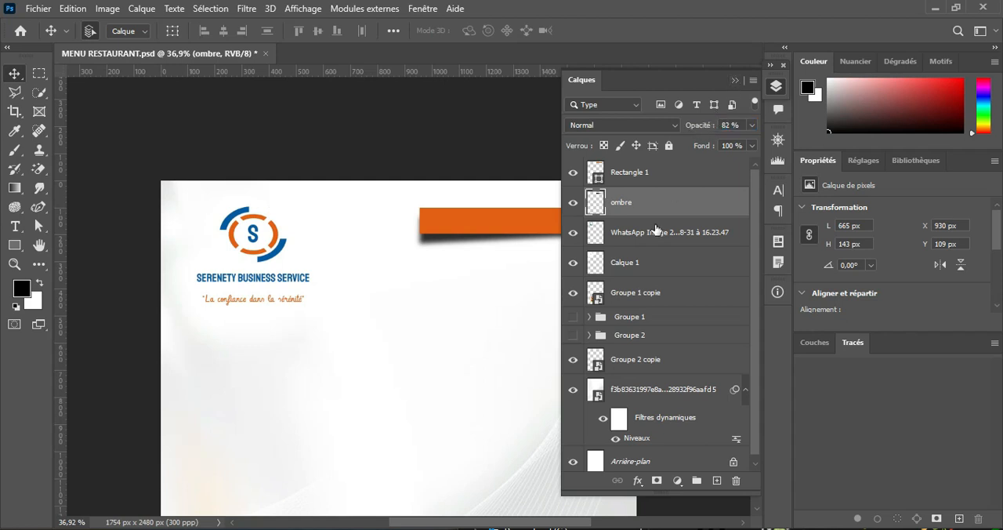
left_click(737, 81)
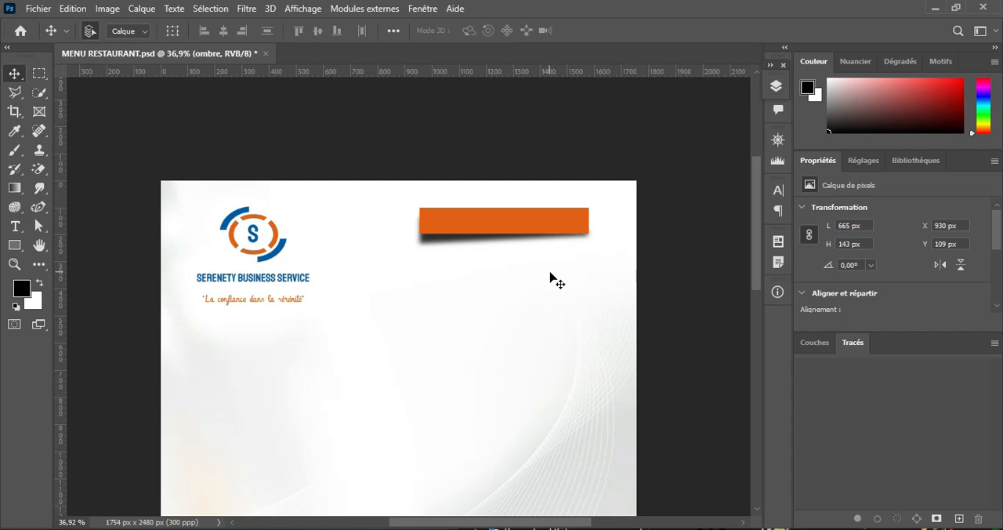
Step: Merge the orange rectangle layer and the ombre layer into a single layer
key("l")
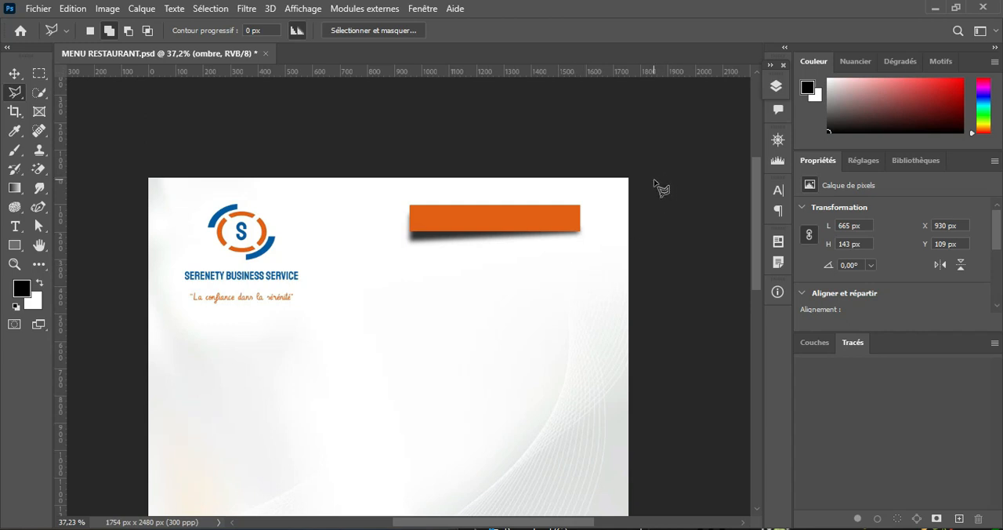
left_click(776, 86)
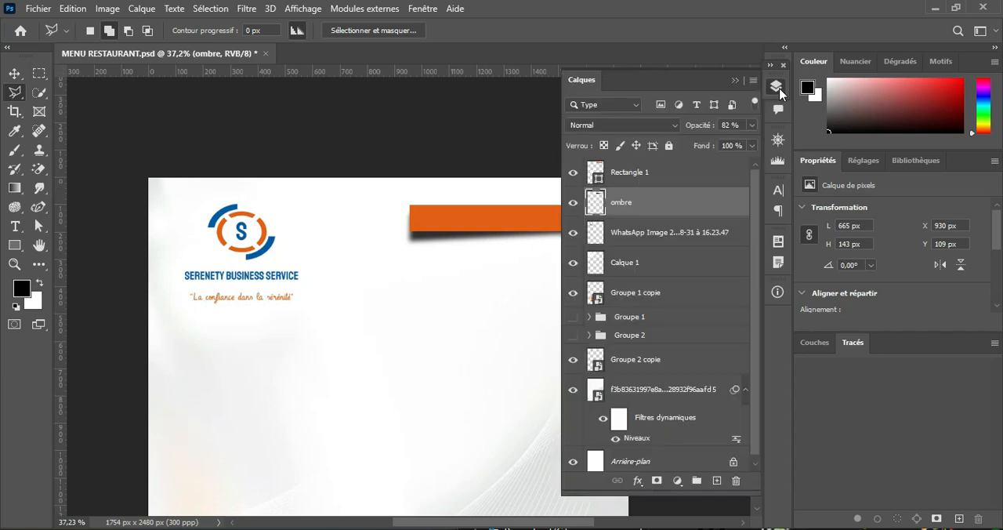
left_click(641, 173)
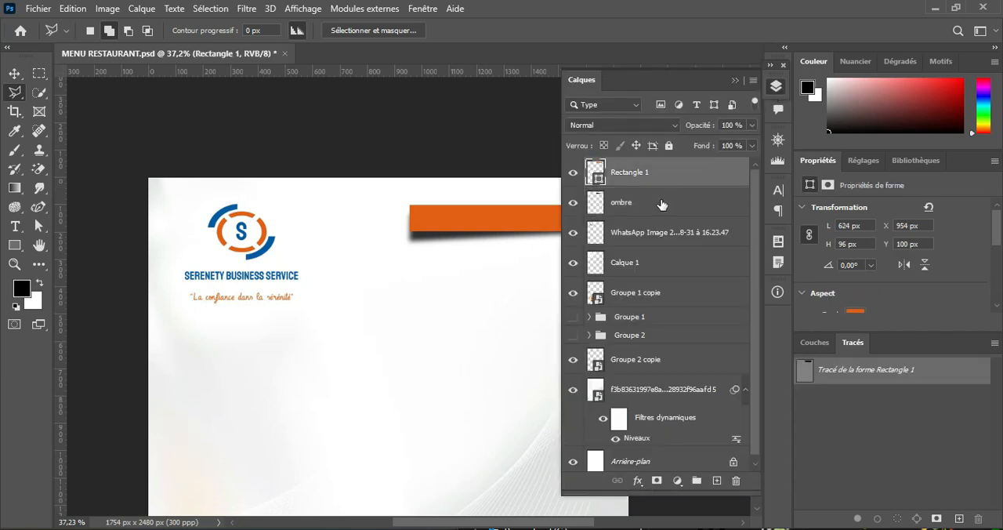
left_click(662, 203, "shift")
right_click(661, 203)
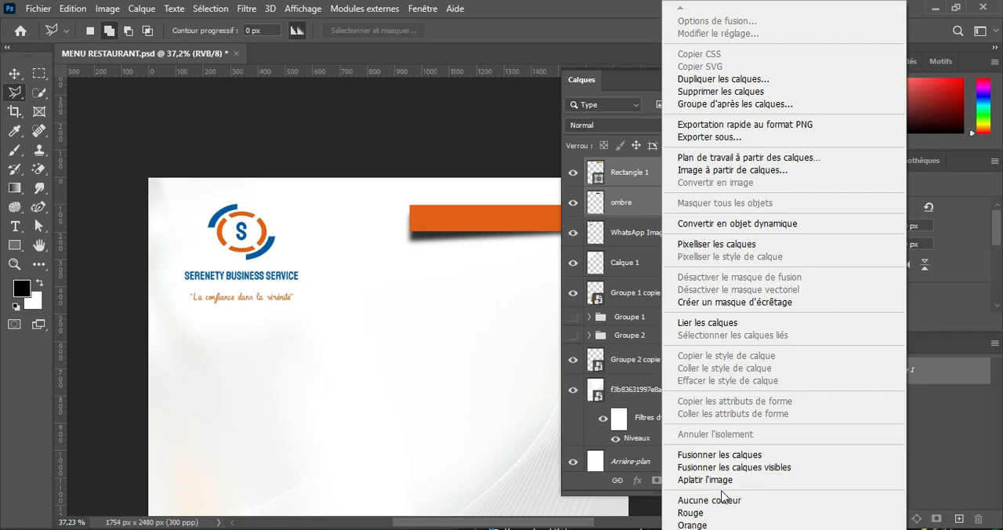
left_click(722, 454)
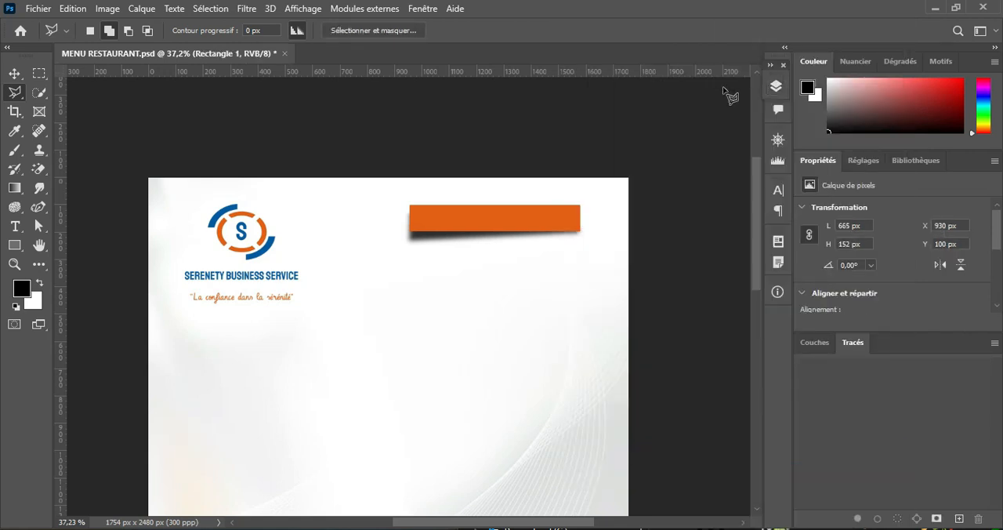
Step: Shift the logo slightly toward the page's upper-left corner and move the orange banner to about X 1002 px, Y 134 px
left_click(14, 73)
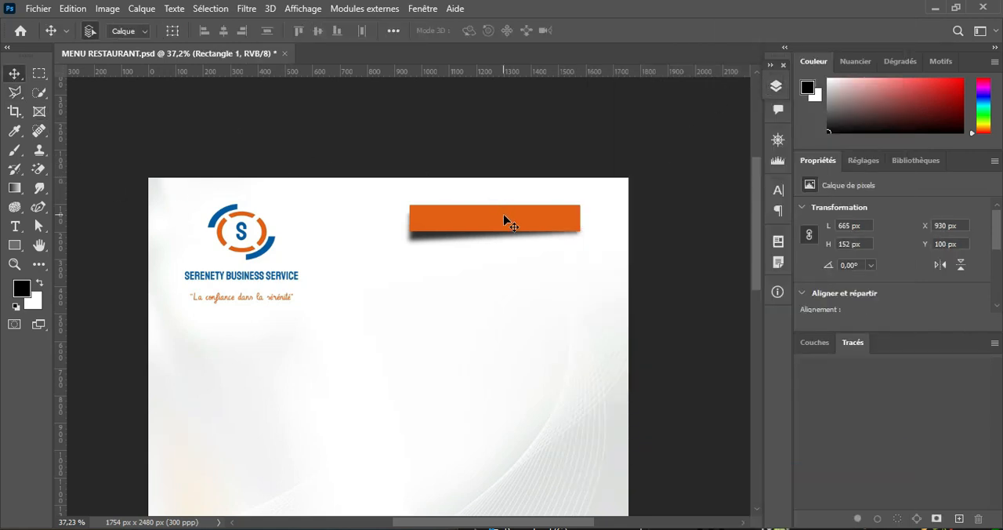
mouse_move(504, 217)
left_mouse_down()
mouse_move(448, 241)
mouse_move(514, 223)
left_mouse_up()
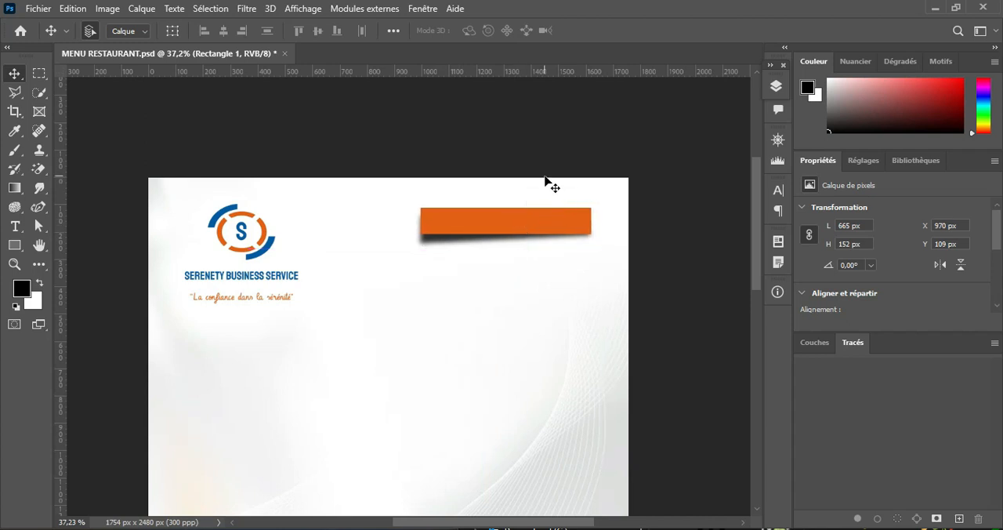
left_click_drag(531, 209, 520, 235)
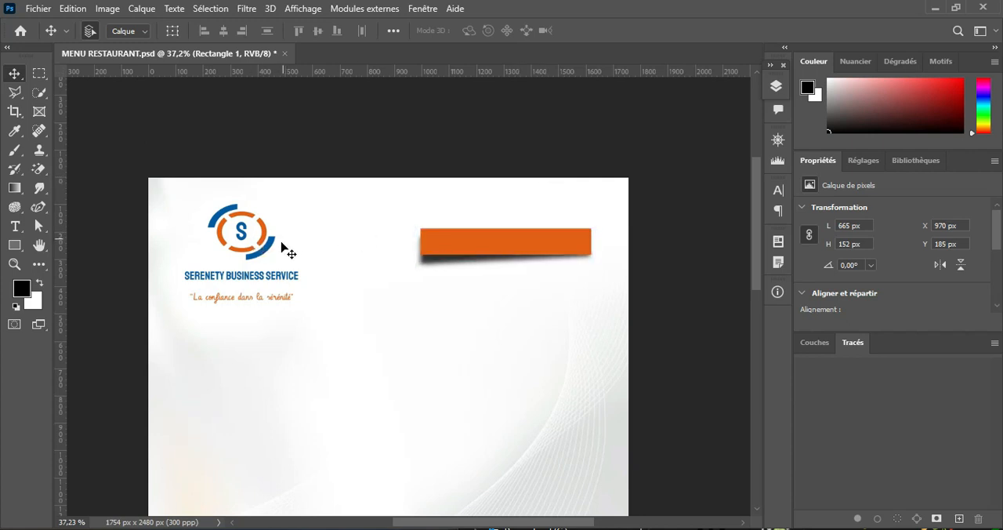
left_click_drag(267, 249, 255, 235)
left_click_drag(454, 237, 492, 228)
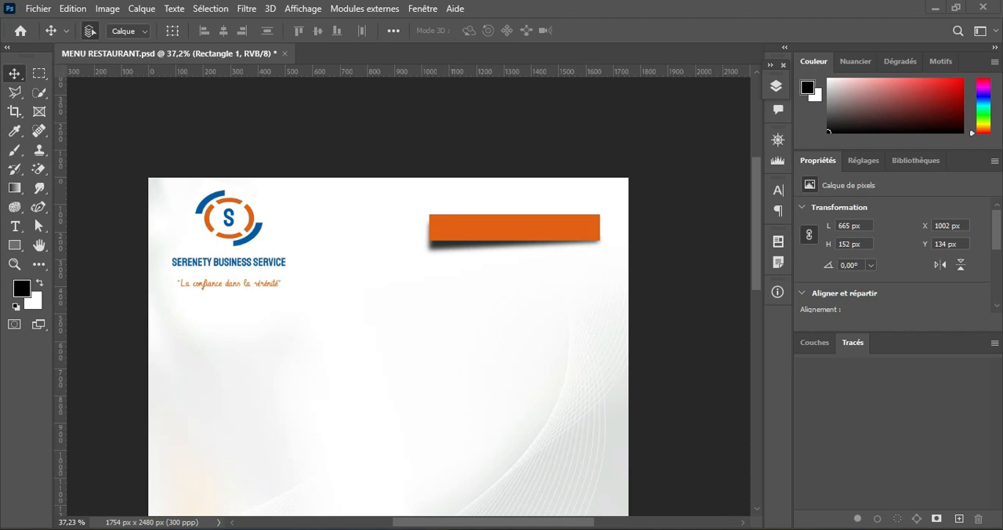
Step: Switch to the Notepad menu text, copy the first line "LES DELICES DE", and return to Photoshop
left_click(732, 527)
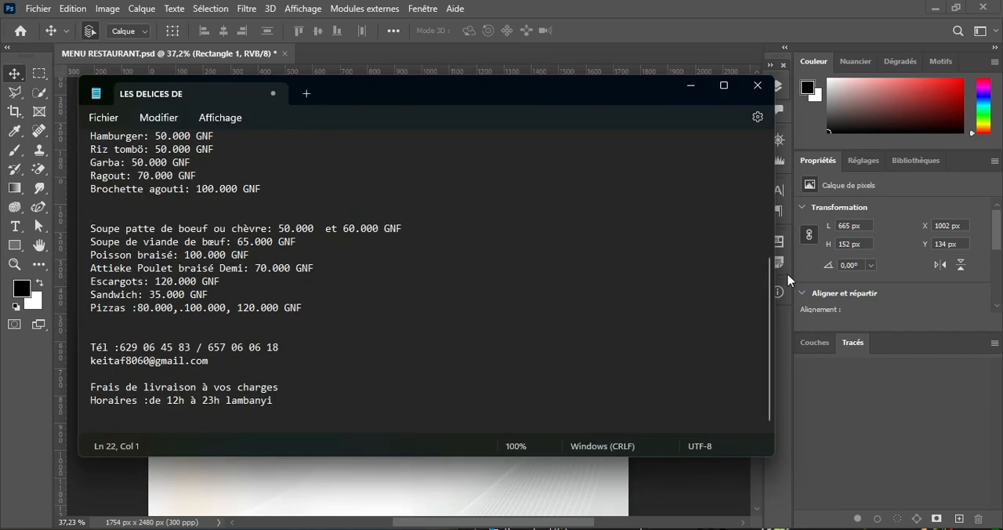
left_click_drag(769, 273, 761, 146)
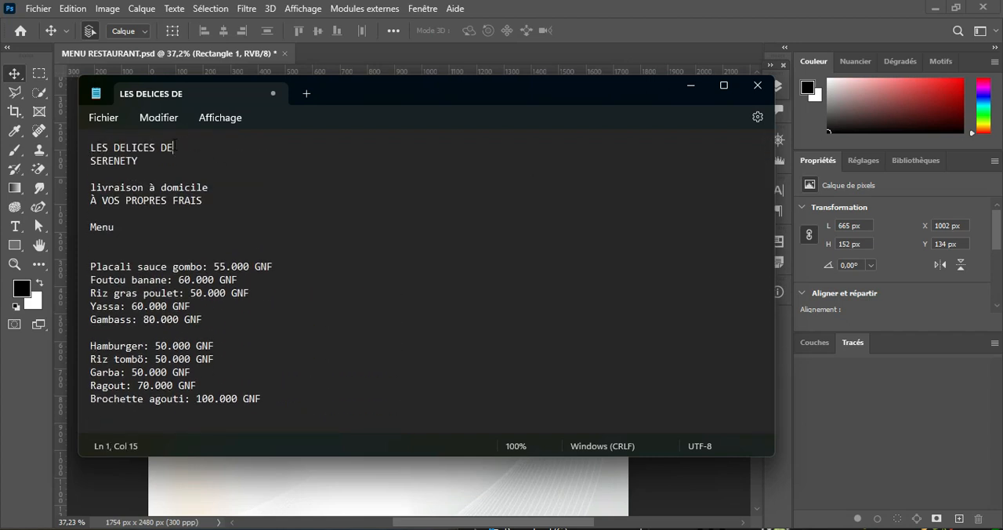
left_click_drag(173, 147, 93, 147)
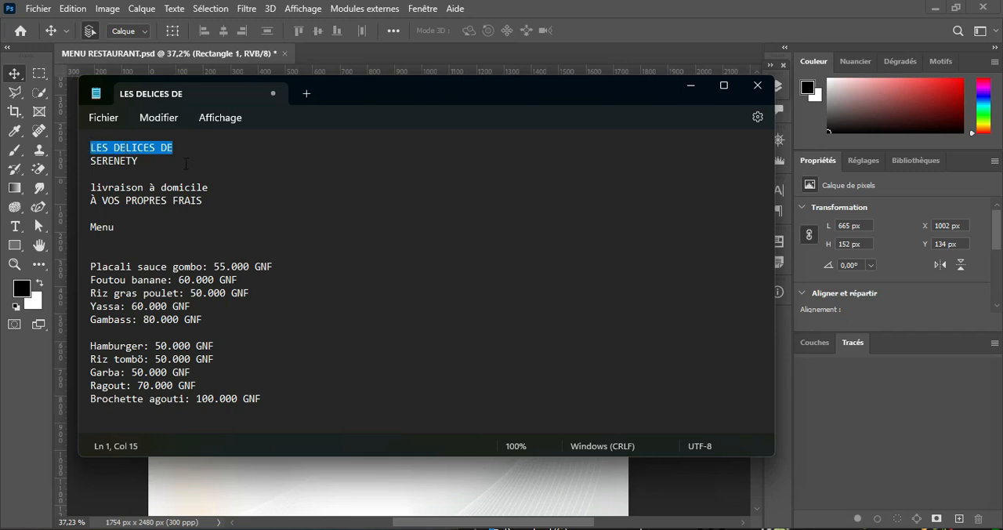
left_click(689, 88)
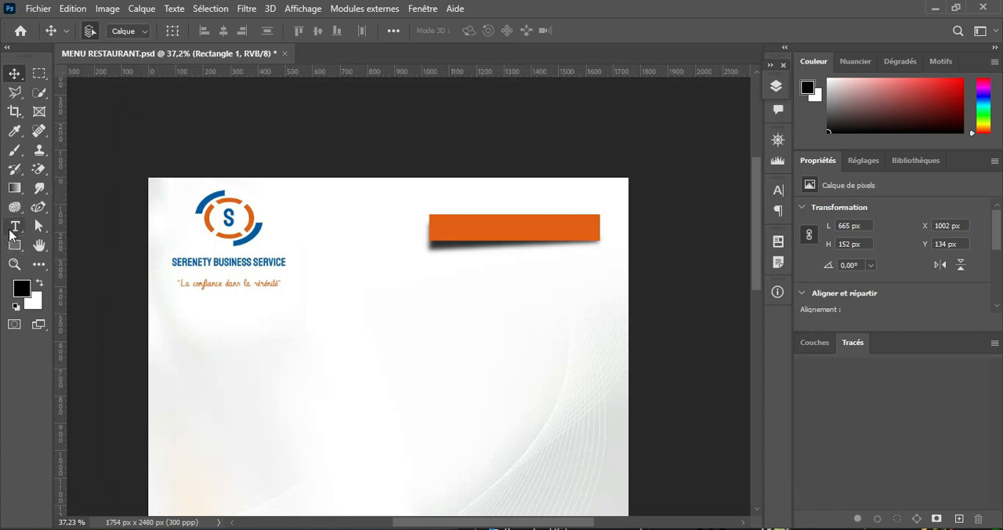
Step: Add the black text "LES DELICES DE" in 54 pt Coolgumz_PersonalUseOnly Regular just below the orange banner
left_click(15, 227)
left_click(449, 297)
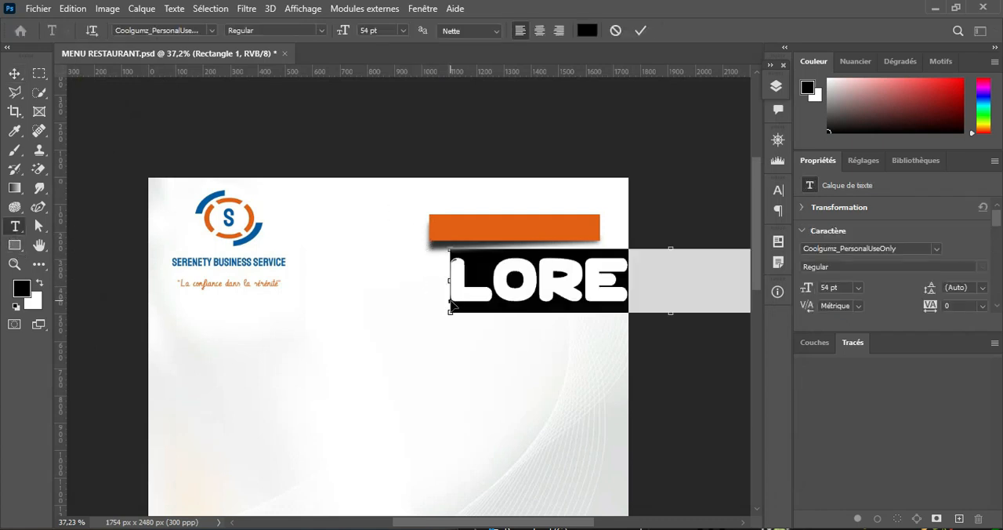
type("LES D")
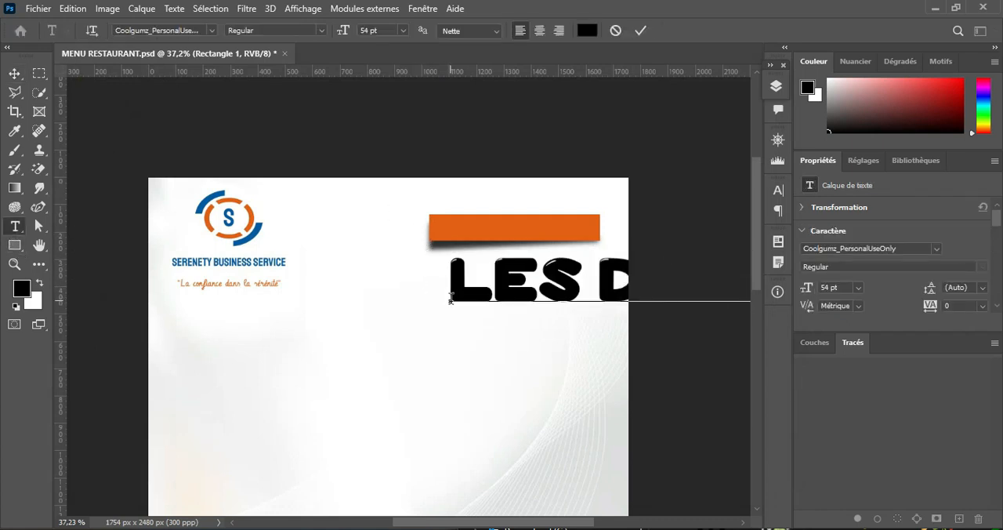
left_click(640, 30)
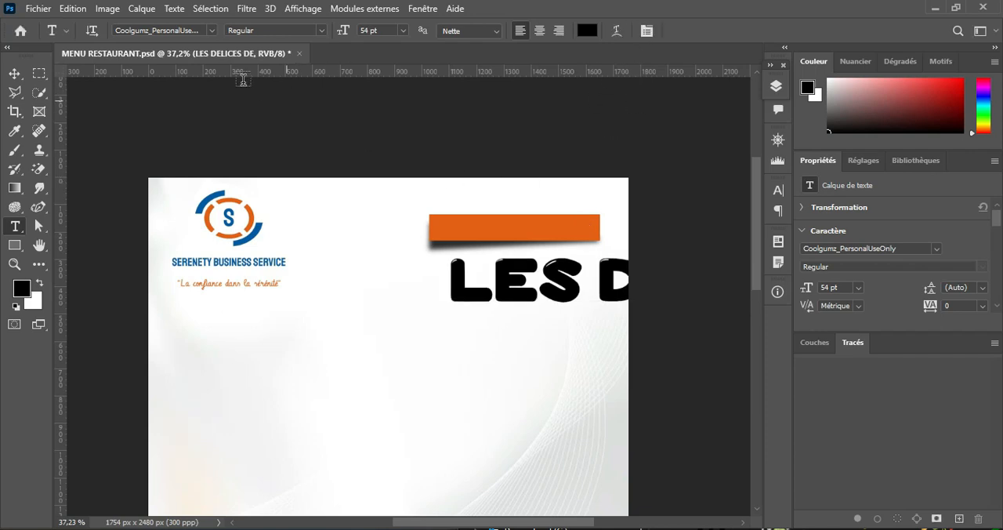
Step: Set the "LES DELICES DE" text to Arial Bold at 18 pt and move it just above the orange banner
left_click(208, 32)
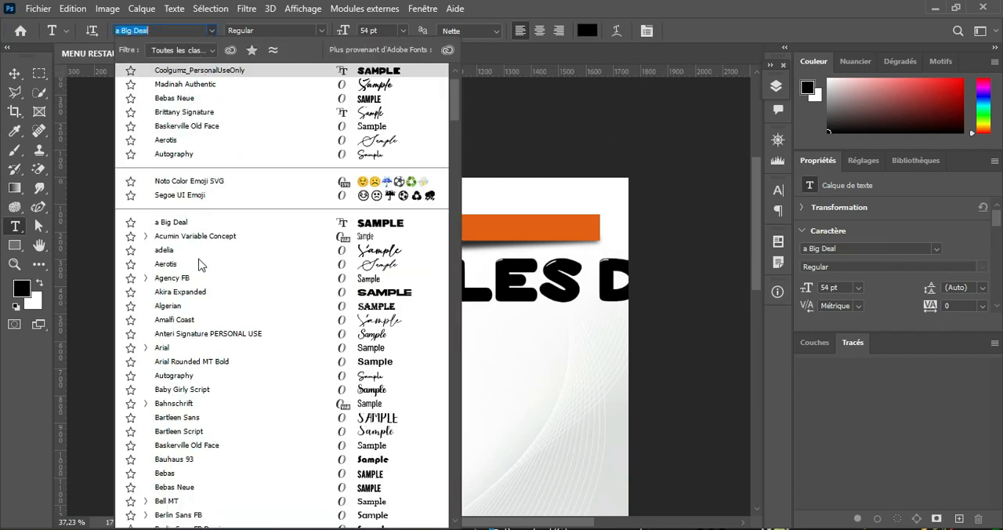
left_click(178, 348)
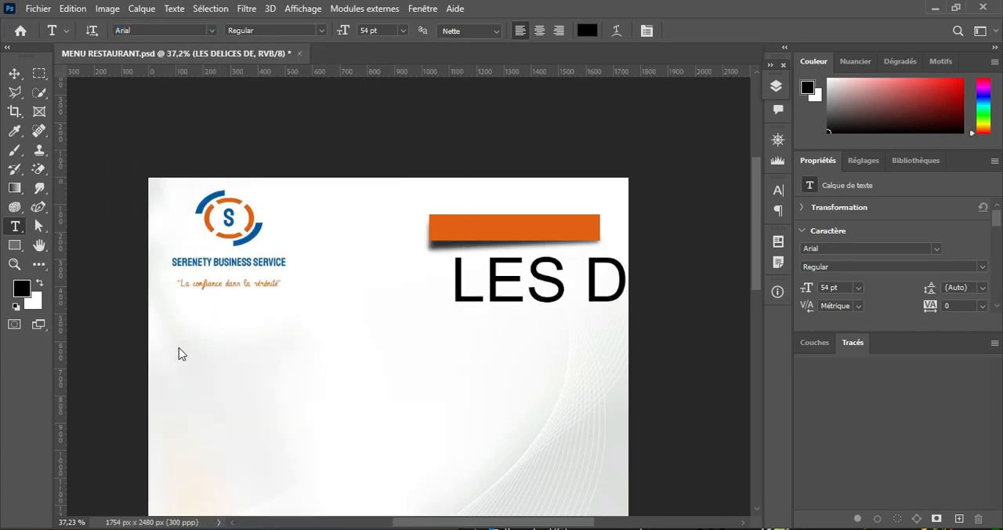
left_click(320, 30)
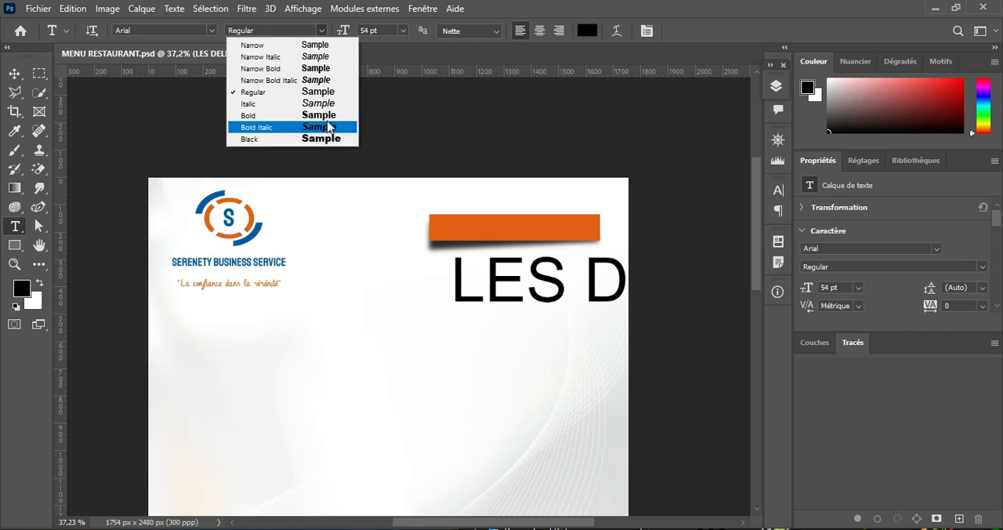
left_click(315, 92)
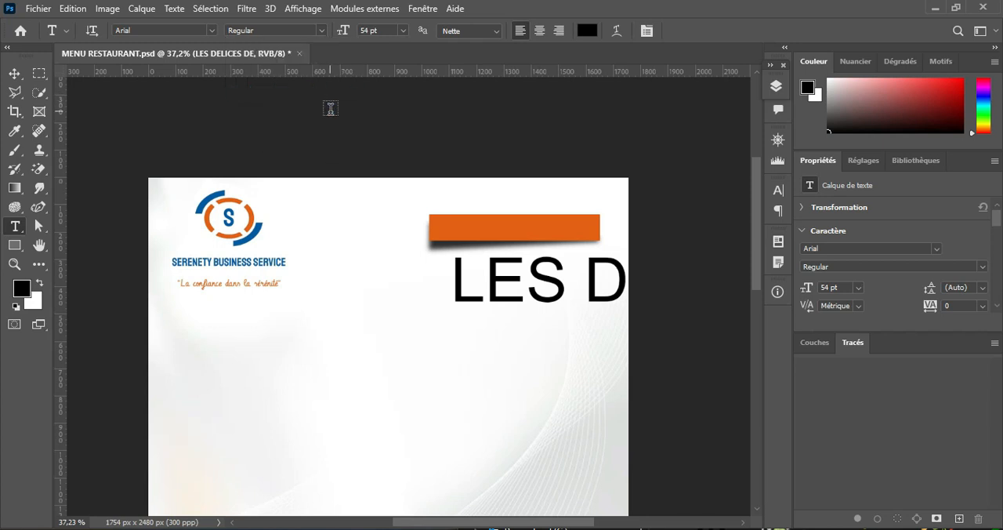
left_click(319, 30)
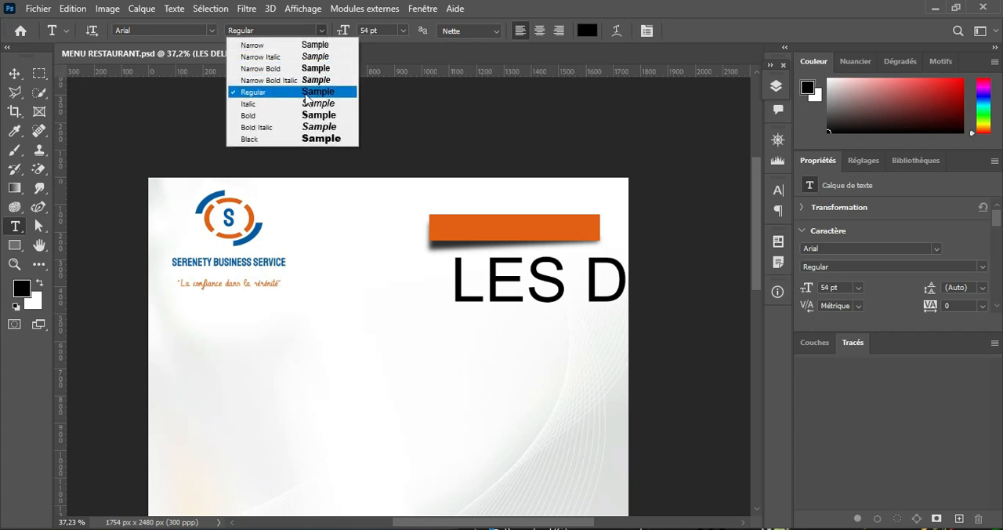
left_click(335, 115)
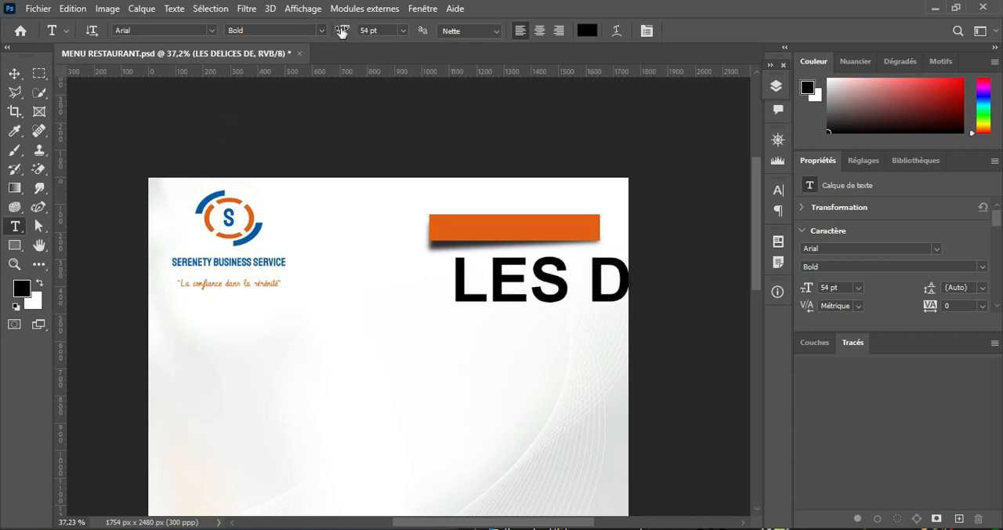
left_click_drag(343, 30, 312, 39)
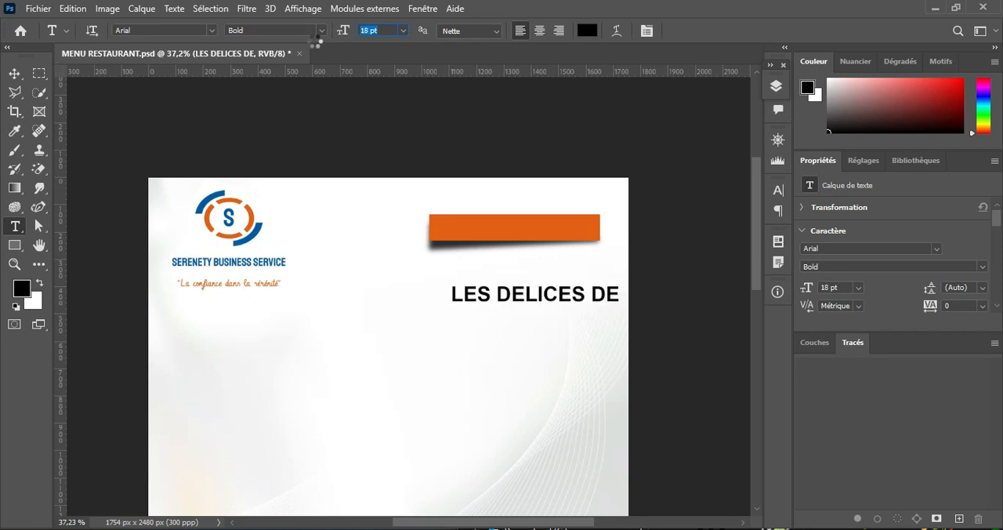
left_click(12, 74)
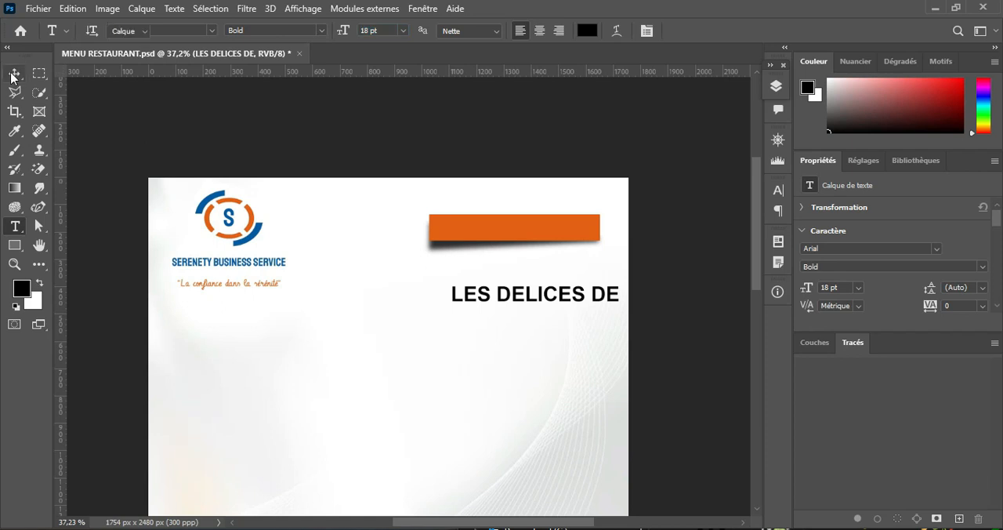
left_click_drag(518, 297, 498, 197)
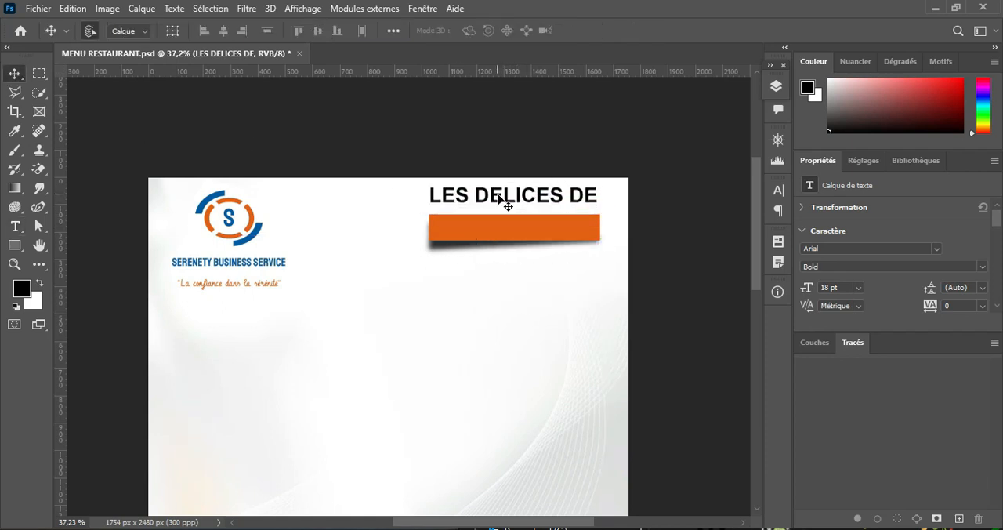
Step: Change the "LES DELICES DE" text to the Arial Black style at 14 pt
left_click(15, 225)
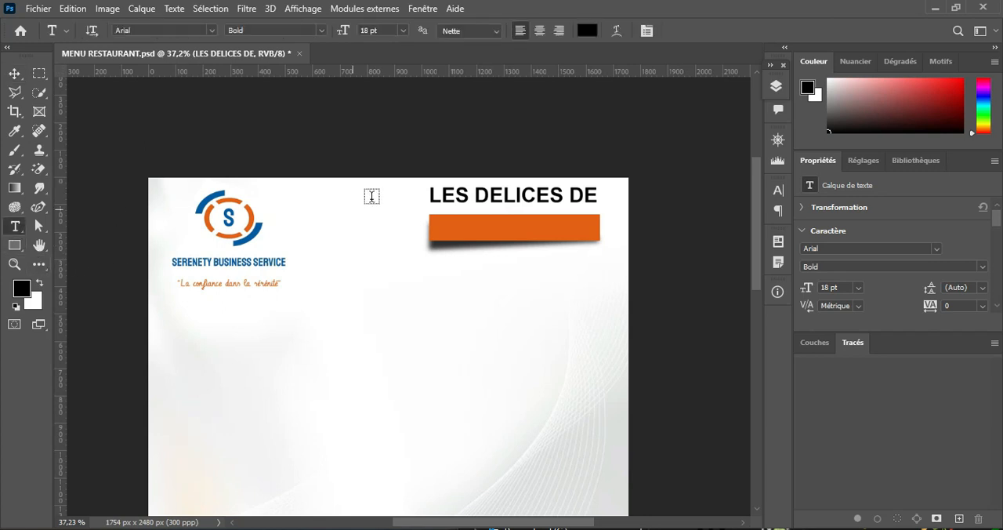
left_click(323, 30)
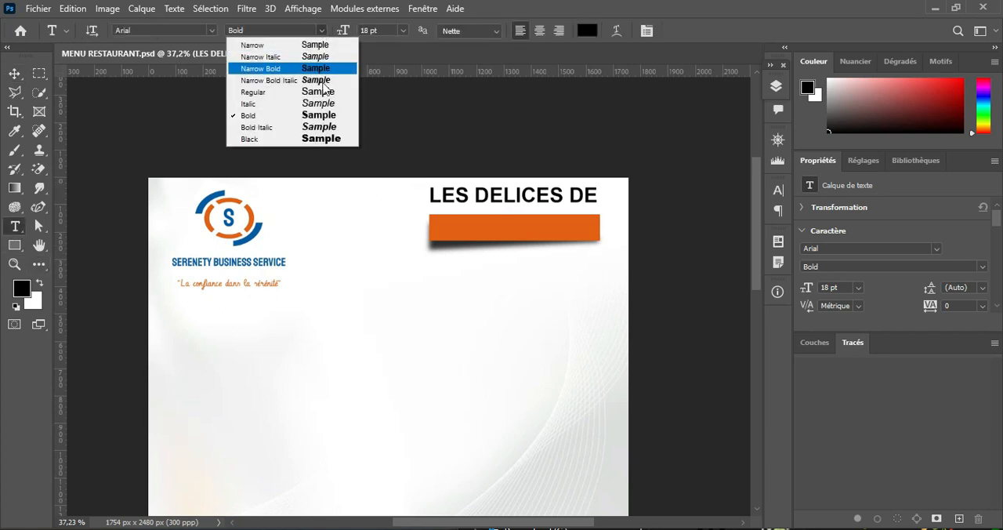
left_click(332, 142)
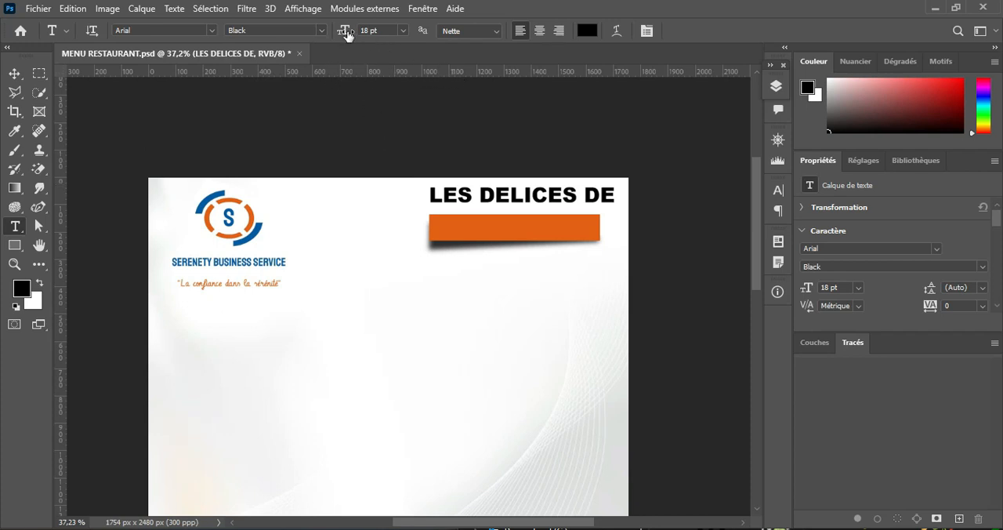
left_click_drag(347, 35, 345, 31)
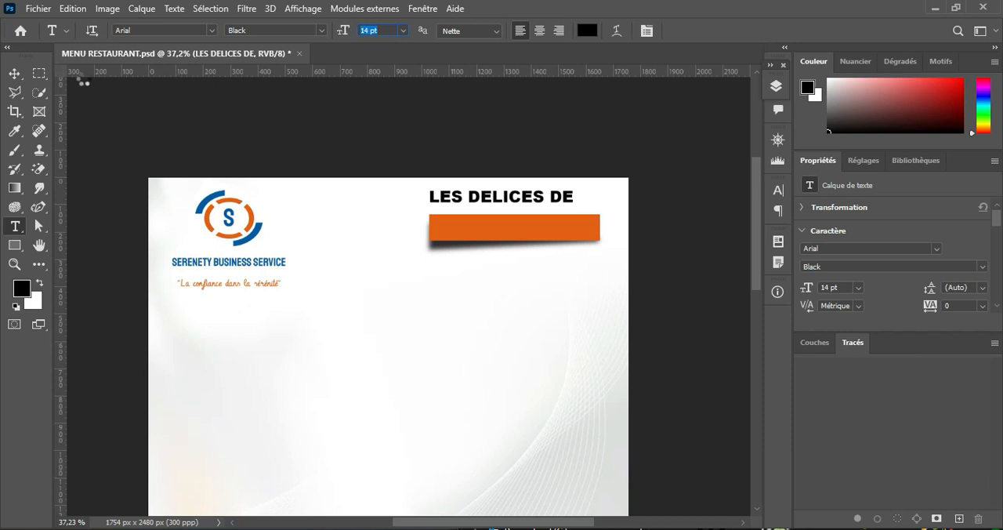
Step: Nudge the "LES DELICES DE" text slightly down toward the orange banner and slightly to the right
left_click(14, 73)
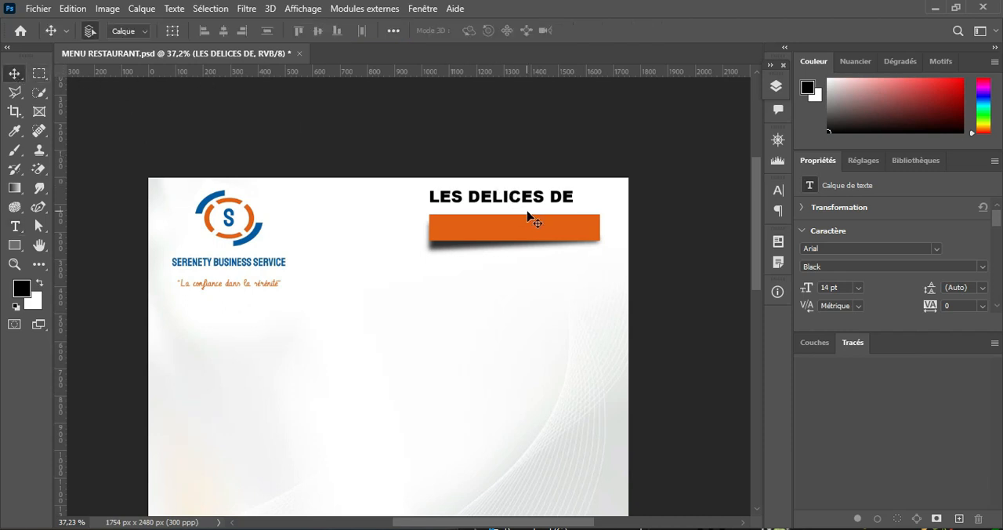
key("Down")
key("Down")
key("Down")
key("Down")
key("Down")
key("Down")
key("Down")
key("Down")
key("Down")
key("Down")
key("Down")
key("Down")
key("Down")
key("Down")
key("Down")
key("Down")
key("Right")
key("Right")
key("Right")
key("Right")
key("Right")
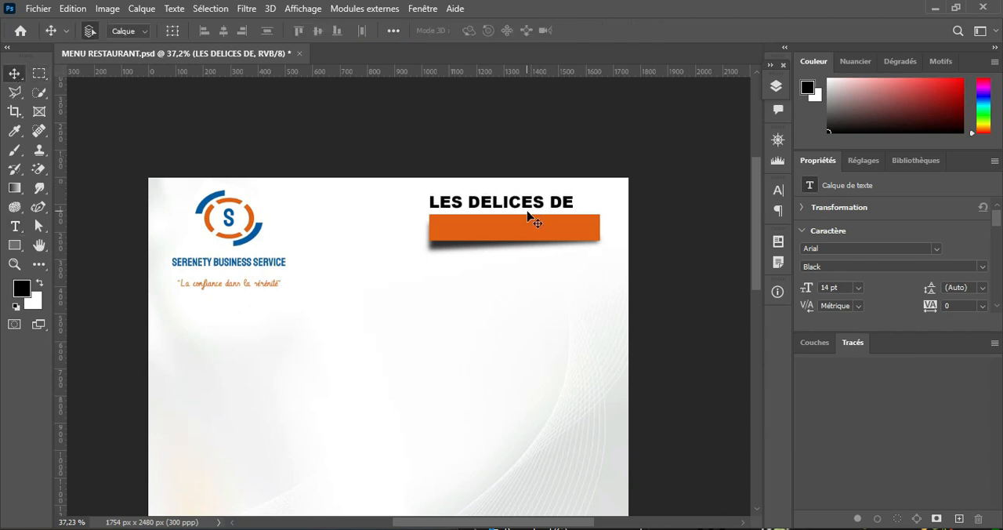
scroll(517, 311, "down", 3)
scroll(516, 323, "up", 2)
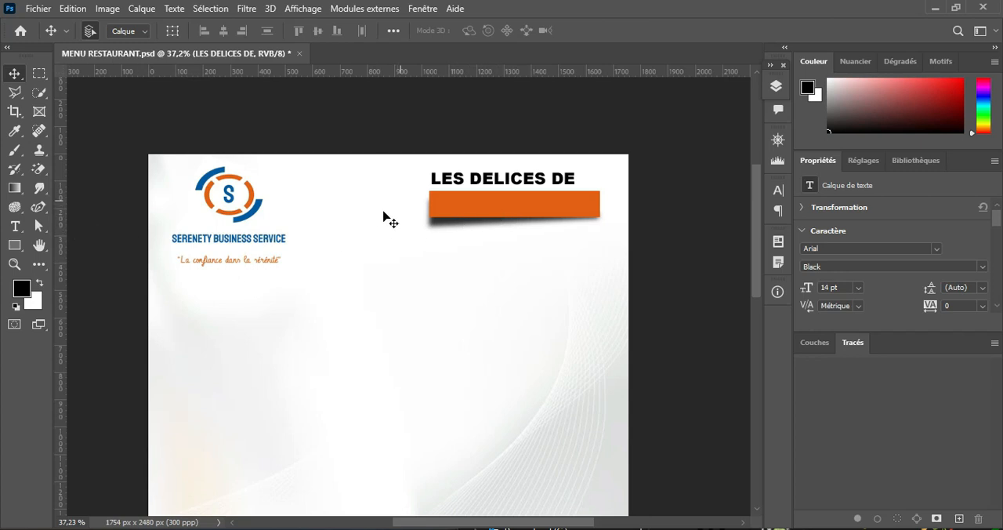
Step: Switch to the Notepad menu text, copy the line "SERENETY", and return to Photoshop
left_click(15, 226)
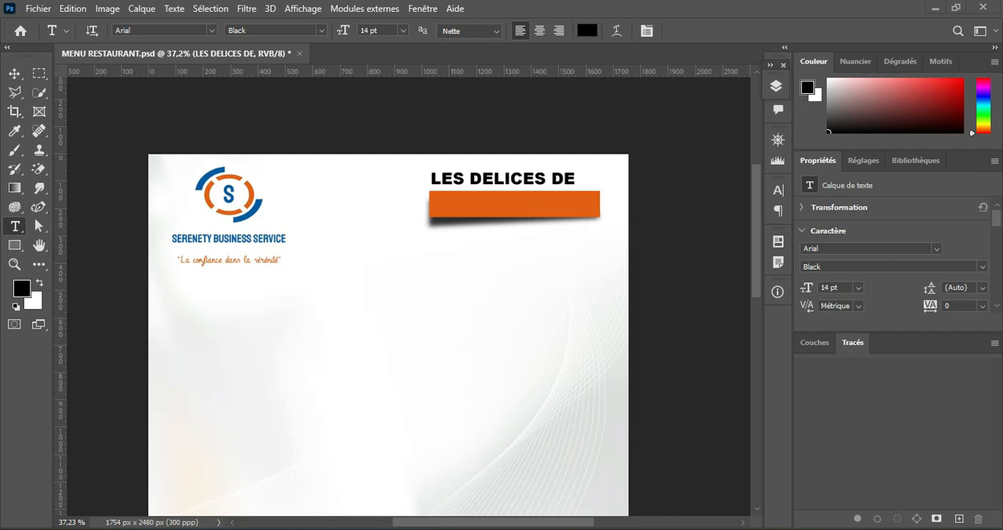
left_click(548, 528)
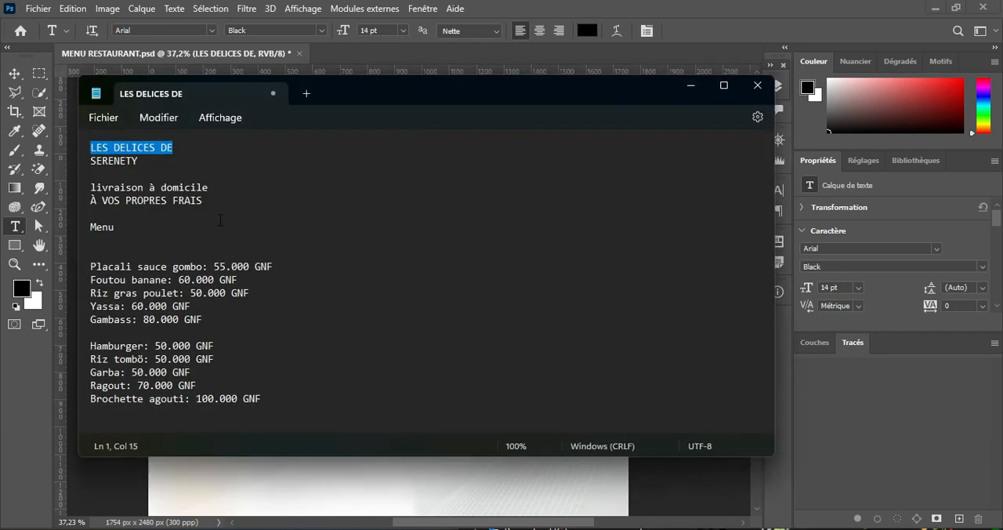
double_click(140, 160)
key("ctrl+c")
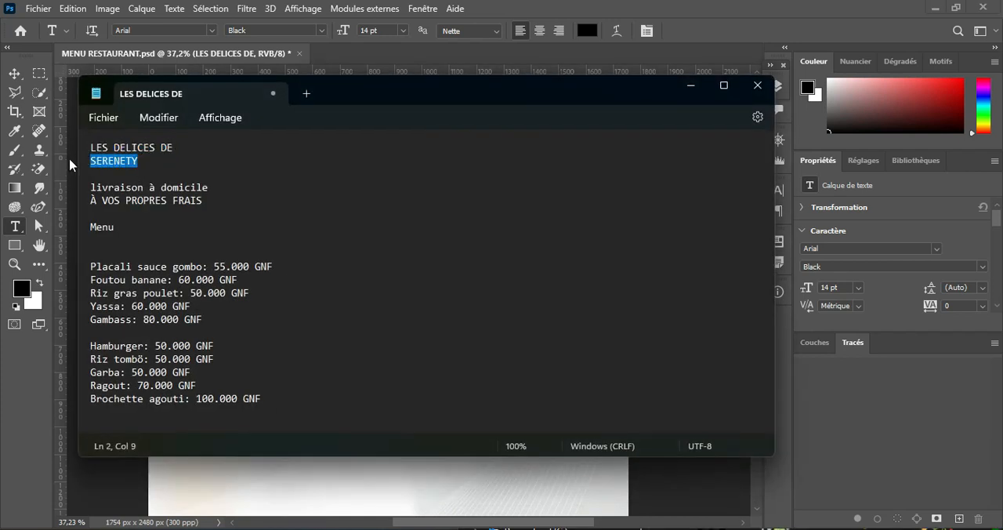
left_click(690, 87)
Step: Add the copied "SERENETY" as black 14 pt Arial Black text and move it onto the orange banner
left_click(421, 282)
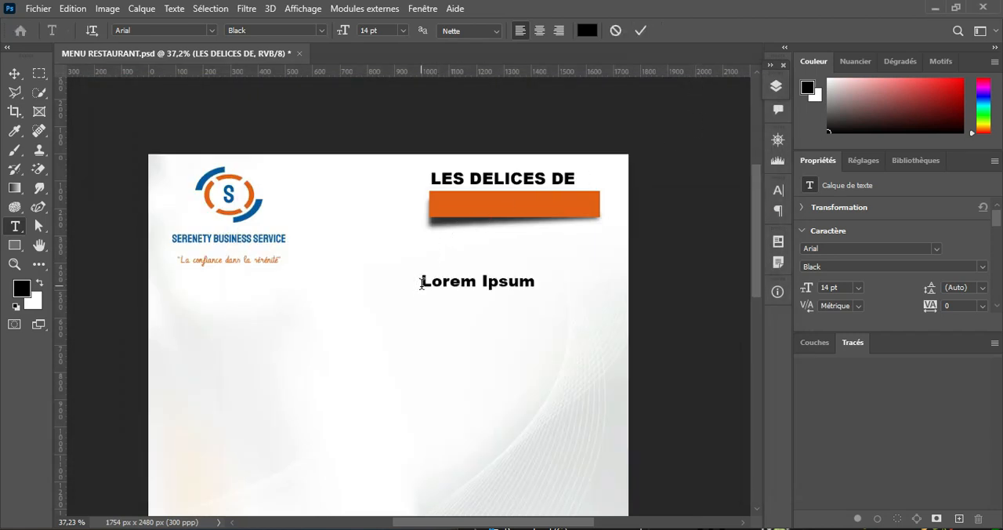
key("ctrl+v")
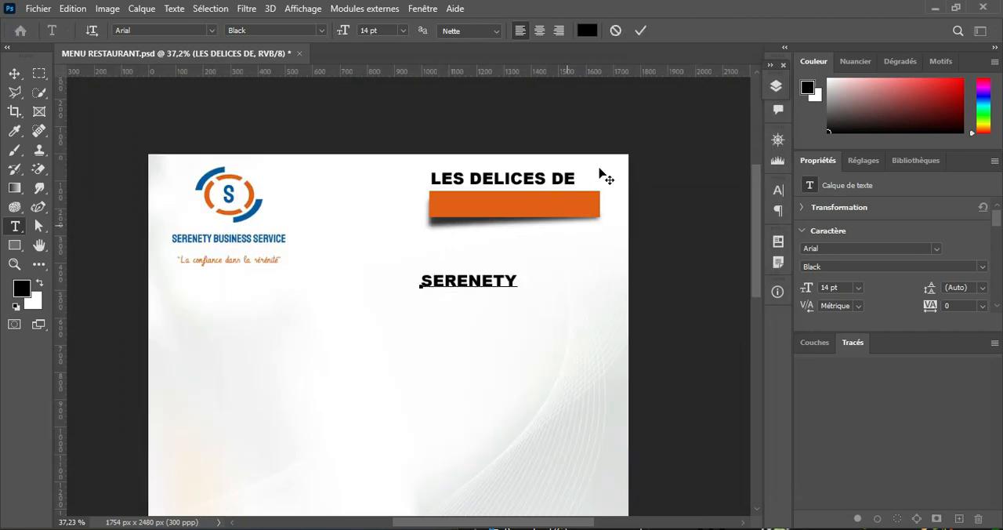
left_click(640, 30)
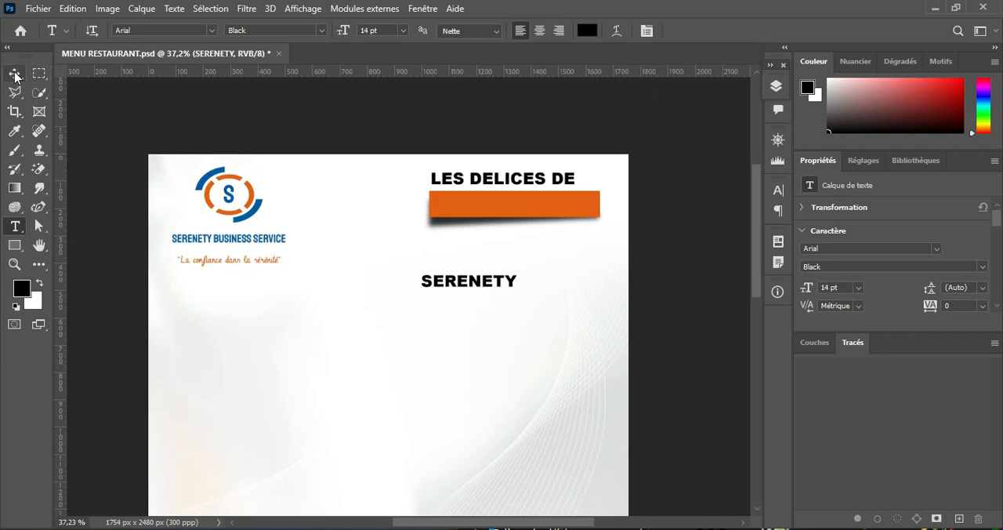
key("v")
left_click_drag(459, 291, 473, 210)
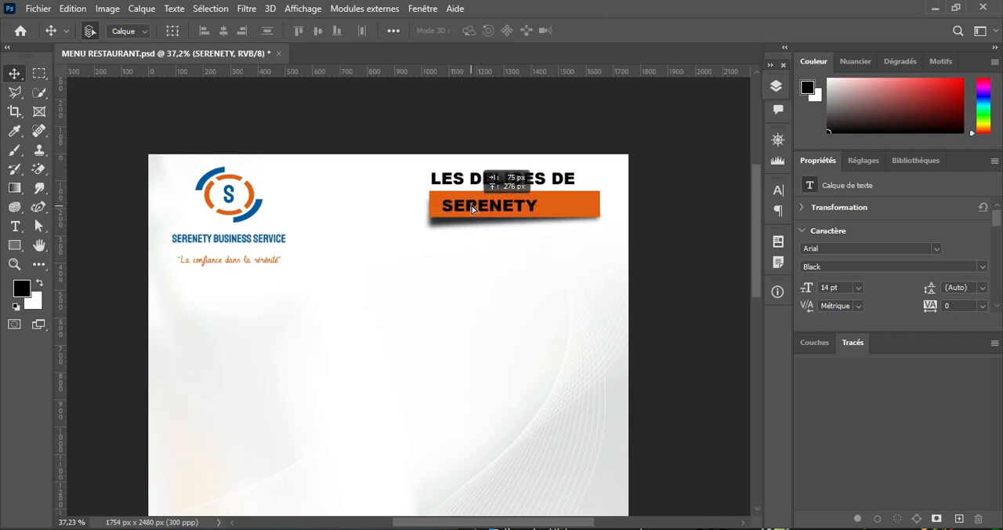
left_click(14, 226)
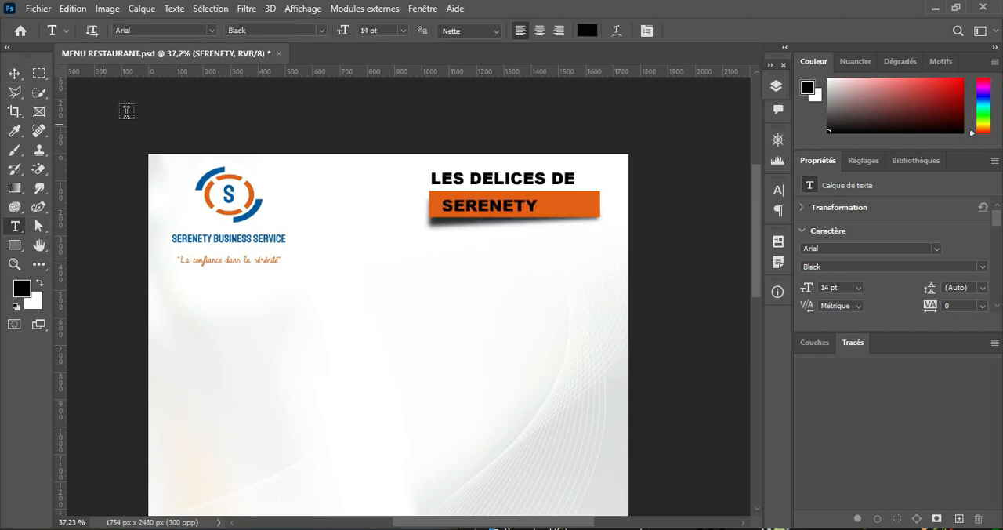
left_click(321, 31)
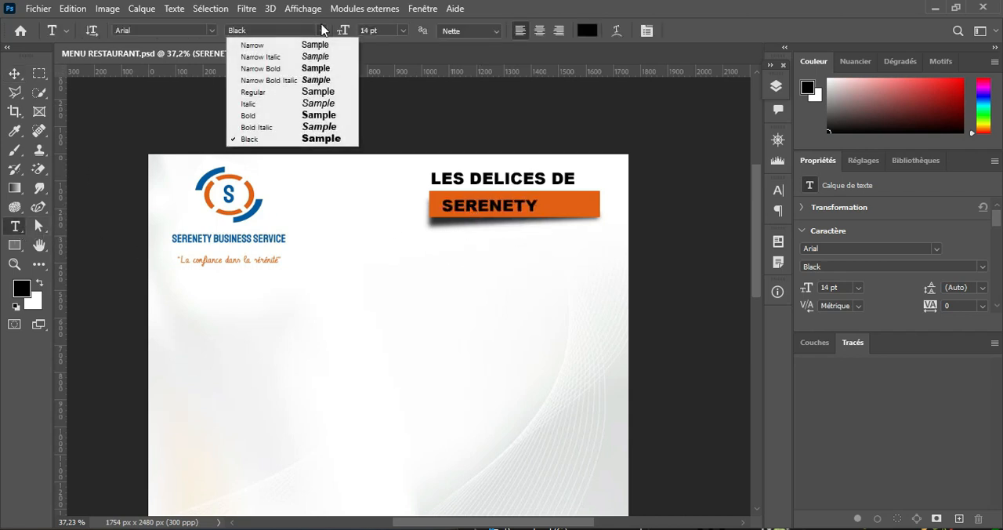
left_click(321, 30)
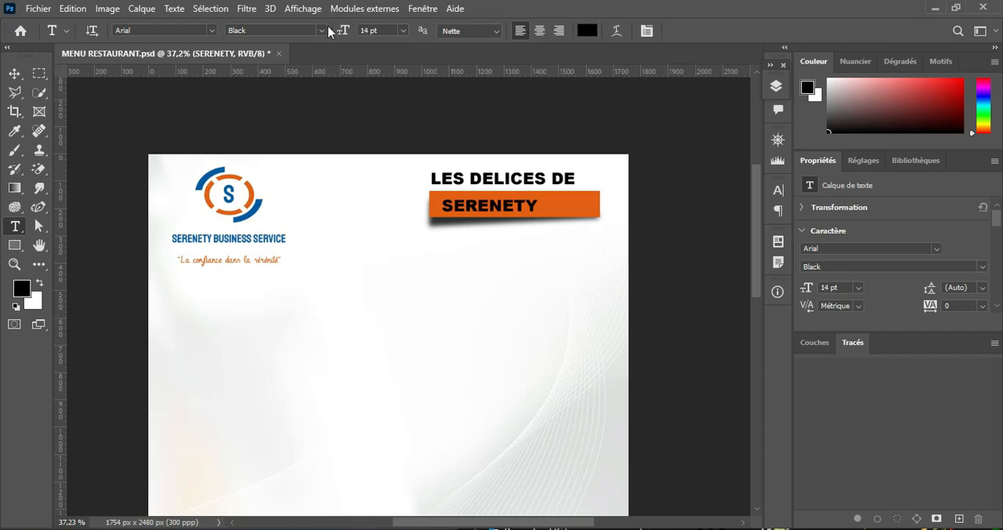
left_click(326, 29)
left_click(329, 130)
left_click(212, 30)
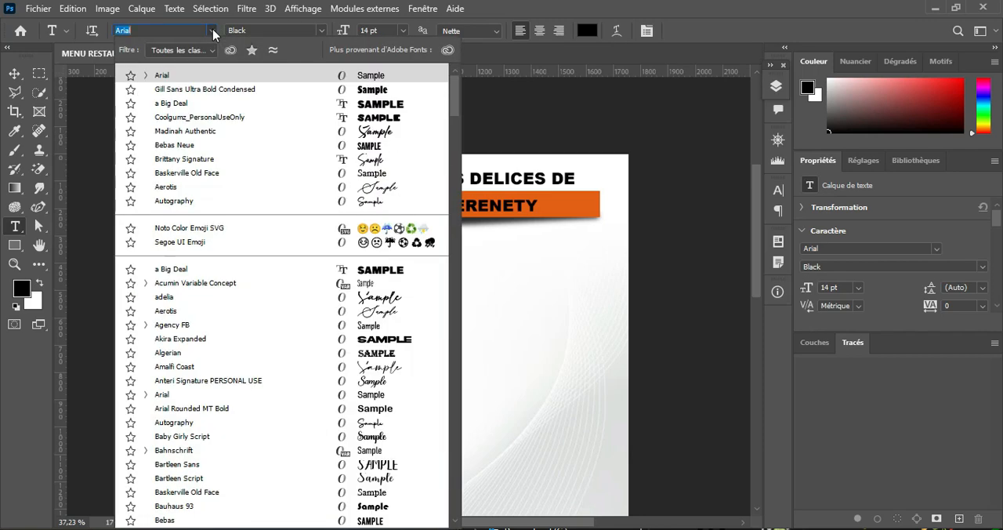
left_click(213, 33)
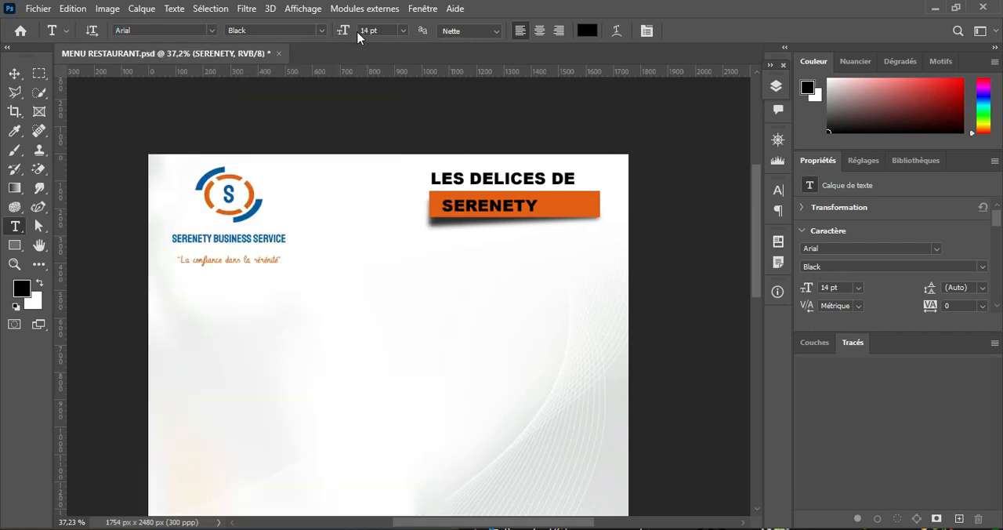
Step: Enlarge the "SERENETY" text on the banner to 20 pt and colour it white
left_click_drag(342, 32, 348, 31)
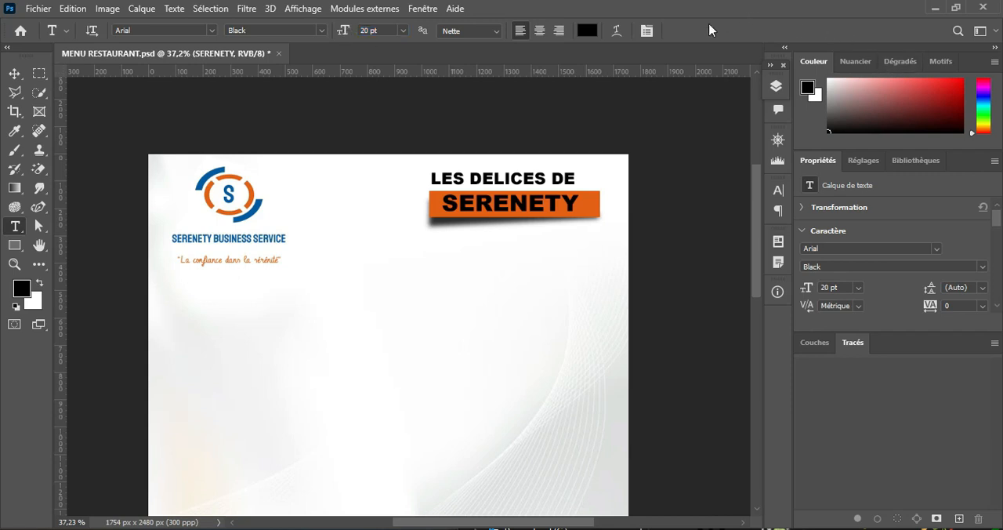
left_click(588, 30)
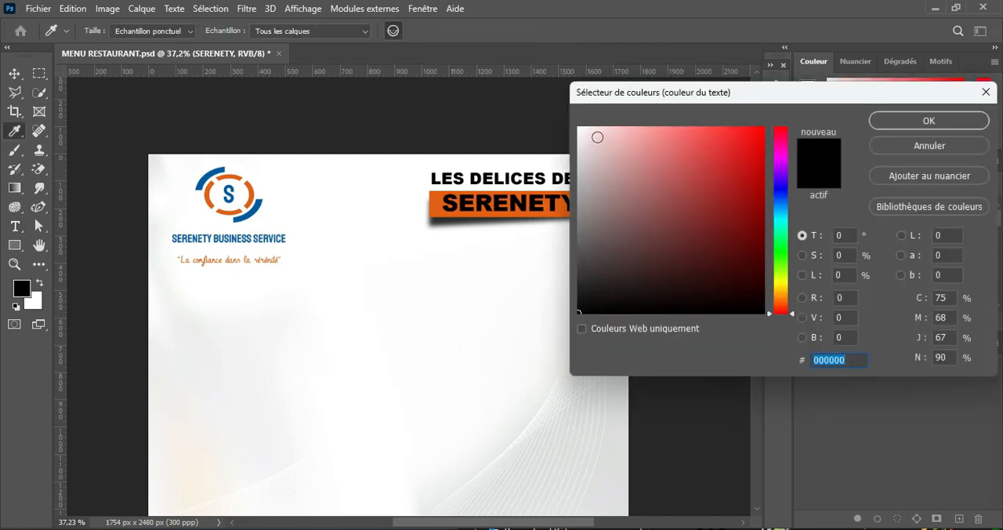
left_click(897, 119)
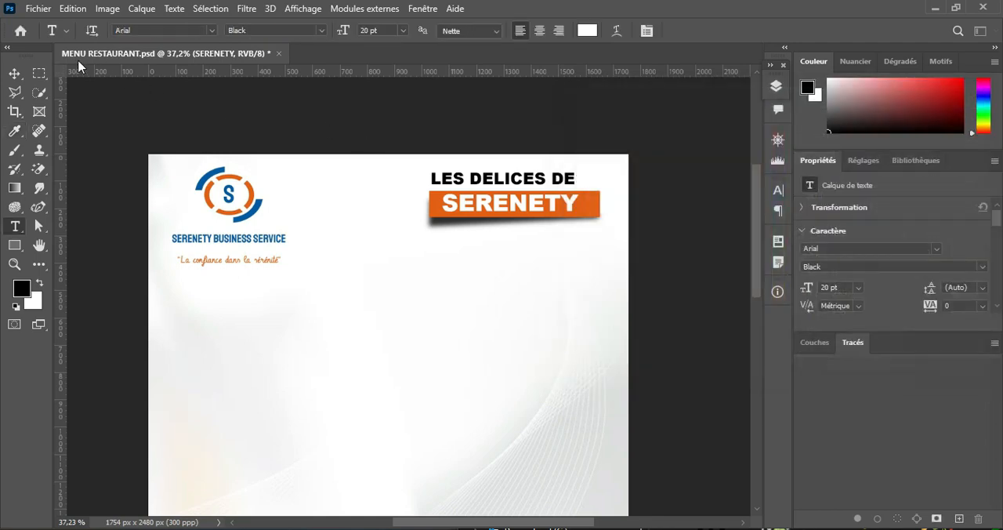
Step: Nudge "SERENETY" slightly left on the banner, and shift both title texts and the banner together slightly down the page
left_click(15, 73)
key("Left")
key("Left")
key("Left")
key("Left")
key("Left")
key("Left")
key("Left")
key("Left")
key("Left")
key("Left")
key("Left")
key("Left")
key("Left")
key("Left")
key("Left")
key("Left")
key("Left")
key("Left")
key("Left")
key("Left")
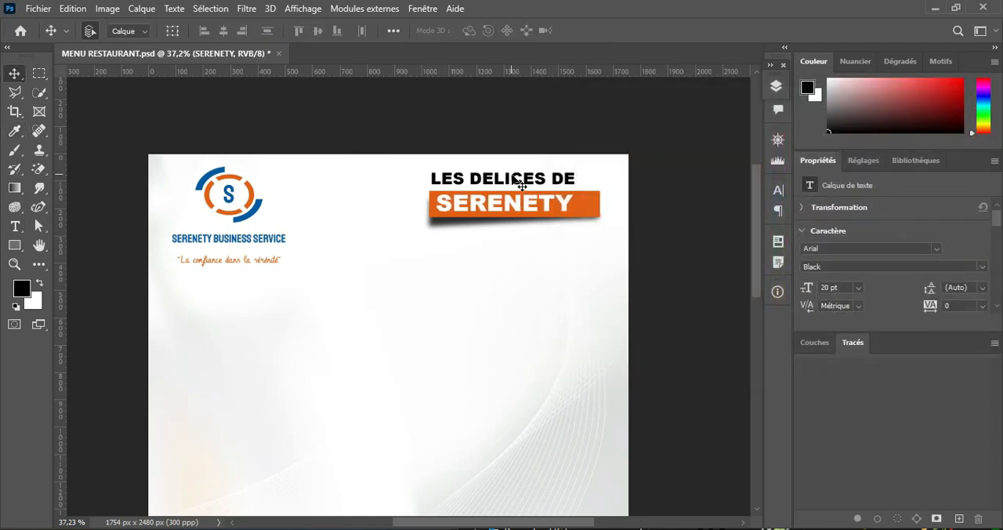
left_click_drag(439, 140, 515, 225)
Step: Recolour the "LES DELICES DE" title with the blue 005aa6 sampled from the logo's arc
left_click(11, 226)
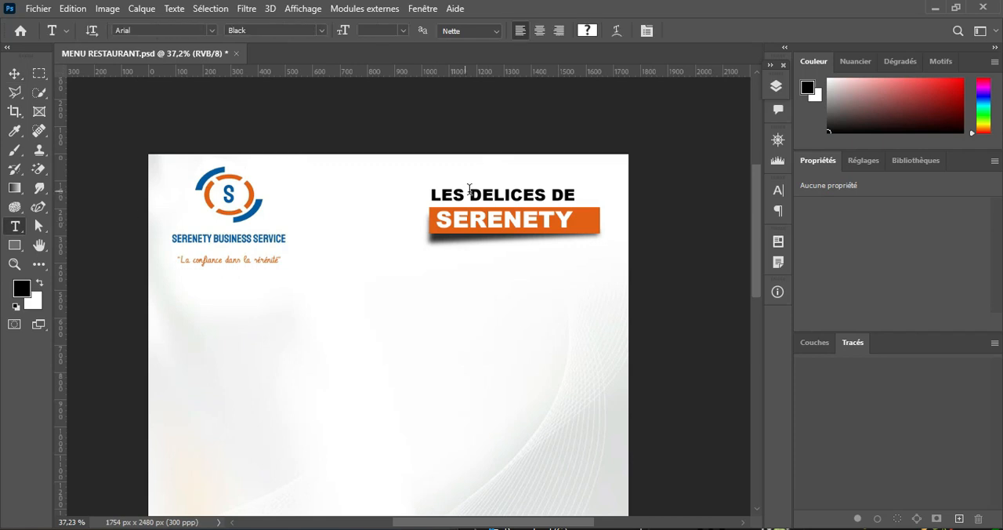
left_click(470, 192)
left_click(618, 32)
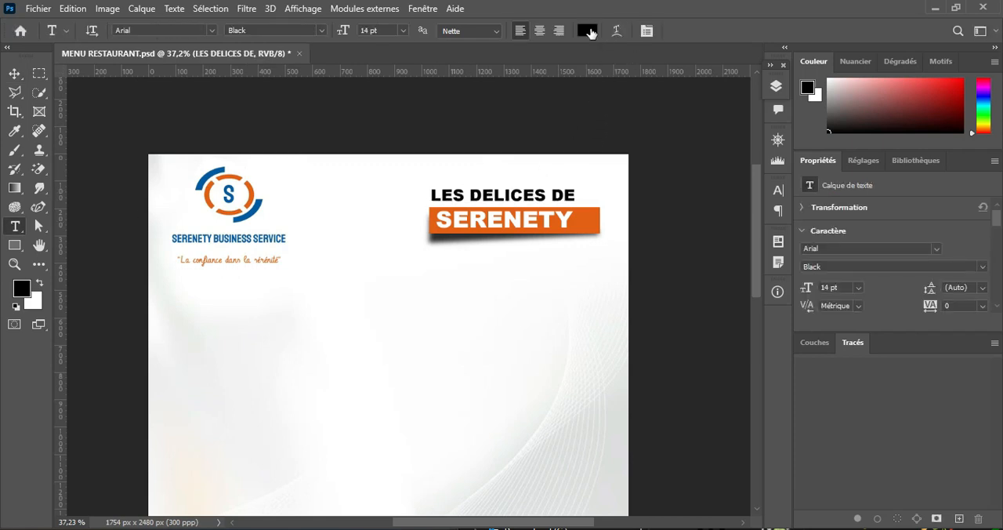
left_click(587, 31)
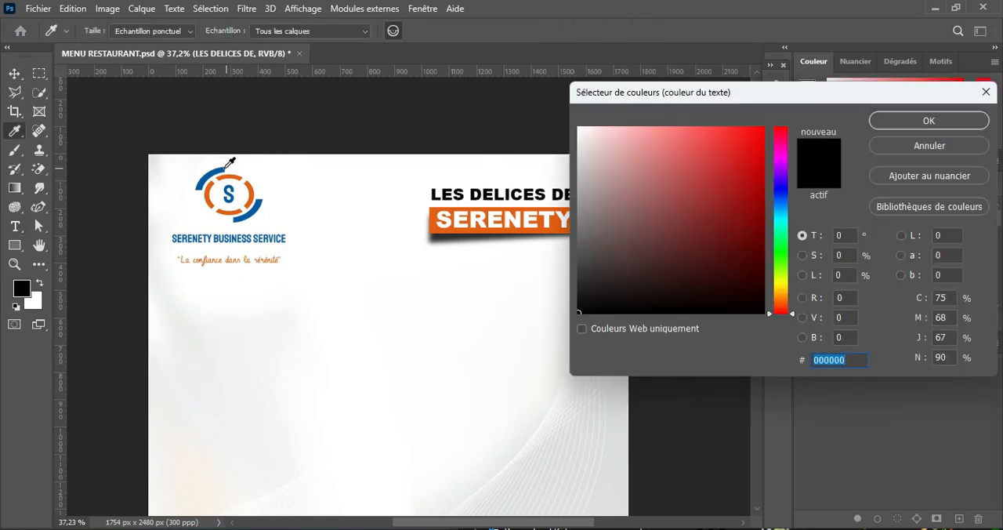
left_click(222, 168)
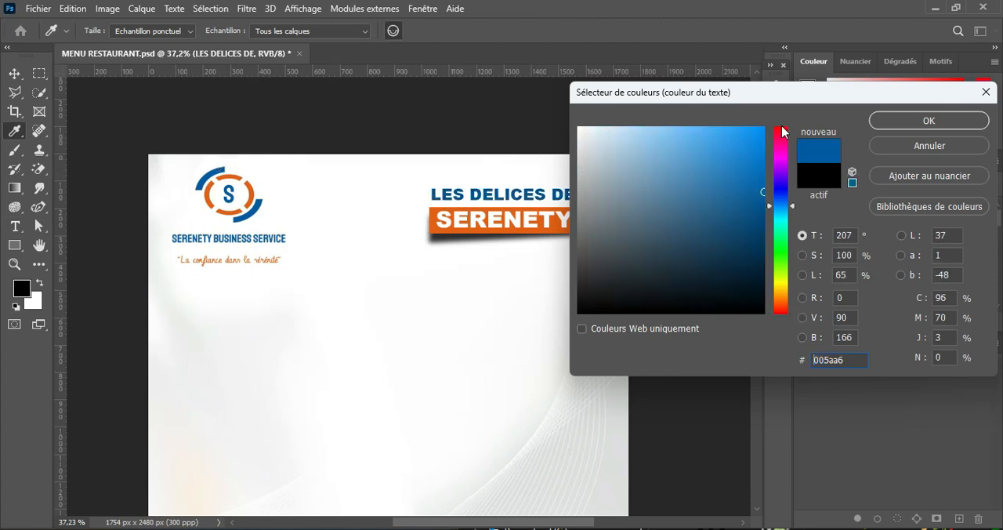
left_click(908, 120)
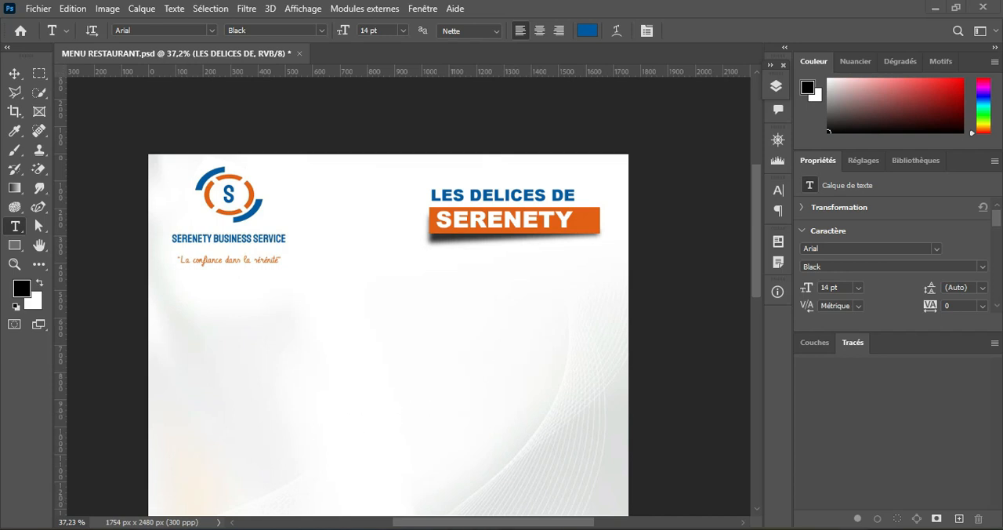
Step: Switch to the Notepad menu text, copy the lines "livraison à domicile" and "À VOS PROPRES FRAIS", and return to Photoshop
left_click(679, 528)
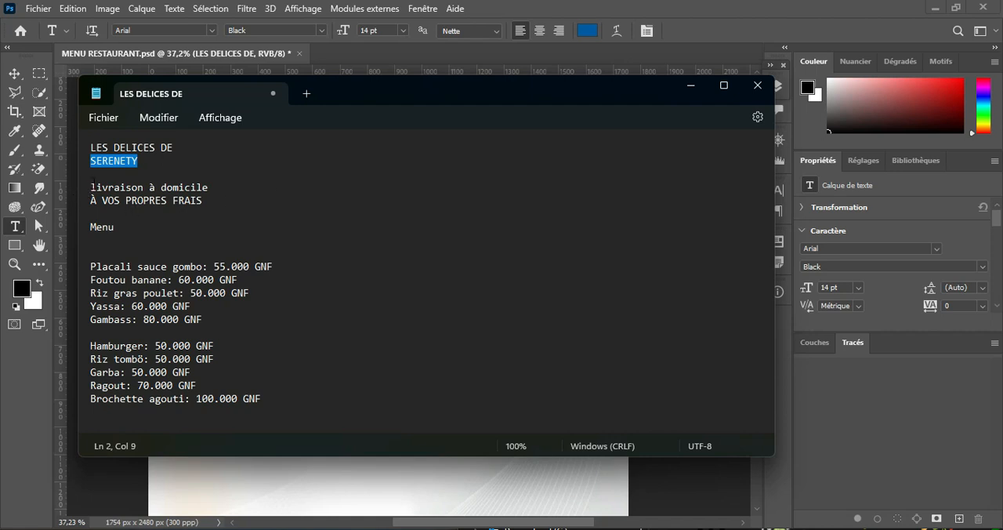
left_click_drag(91, 187, 224, 197)
key("ctrl+c")
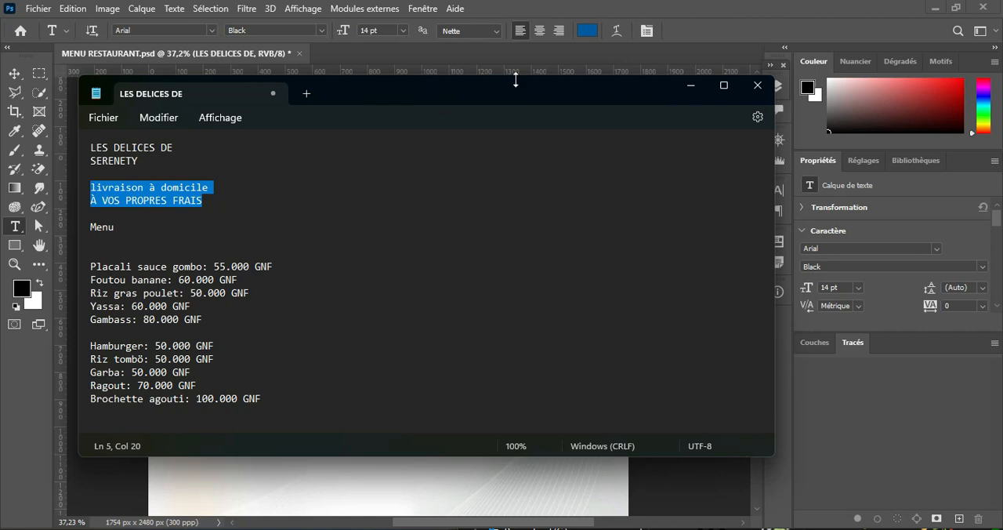
left_click(690, 84)
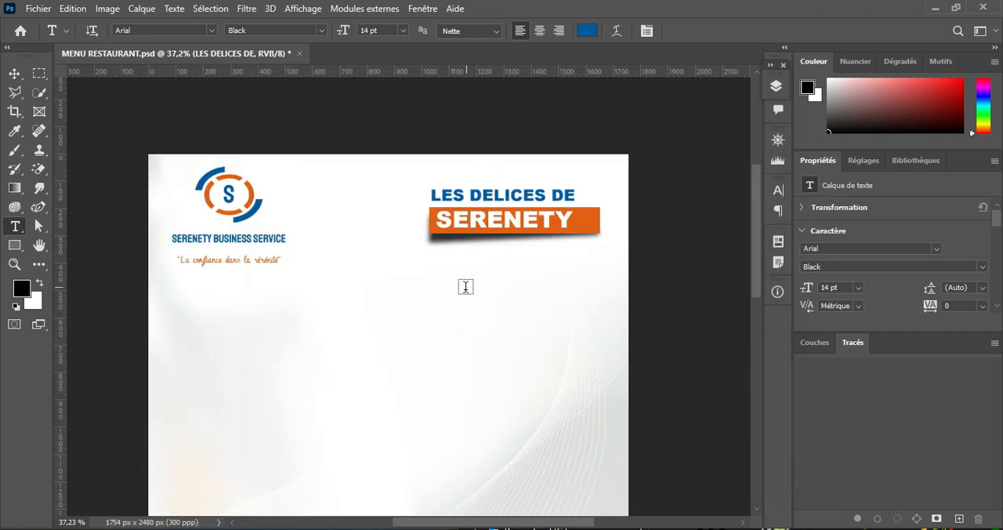
Step: Add the copied two-line delivery note as new text and position it just below the orange SERENETY banner
left_click(456, 291)
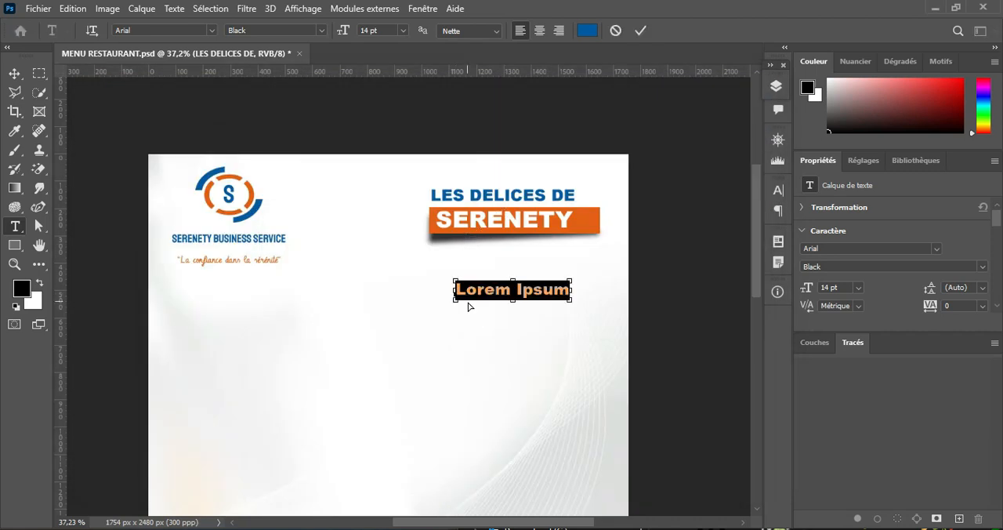
key("ctrl+v")
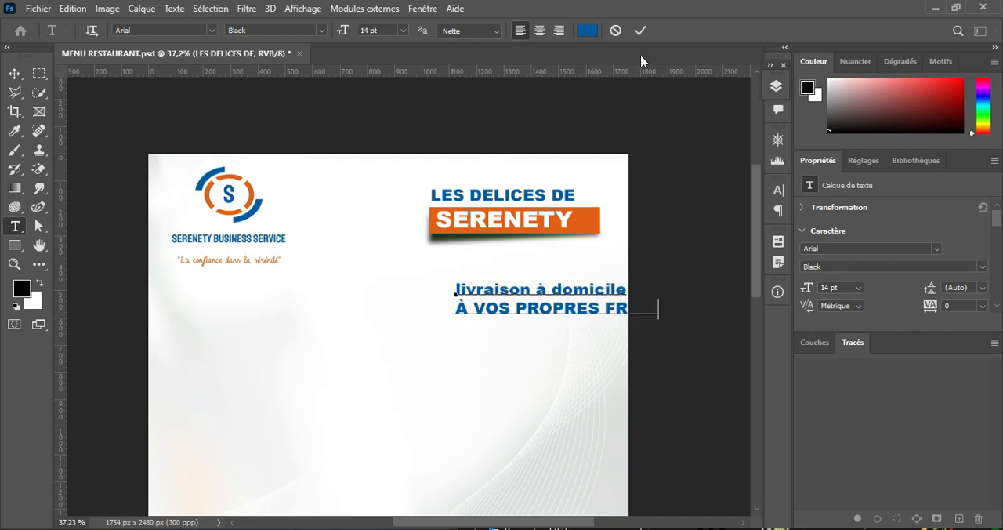
left_click(640, 32)
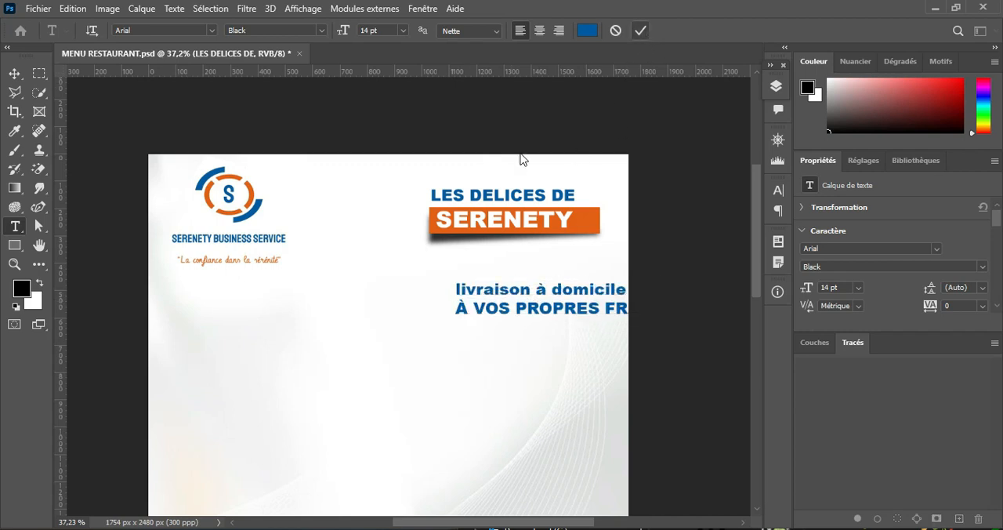
left_click(15, 74)
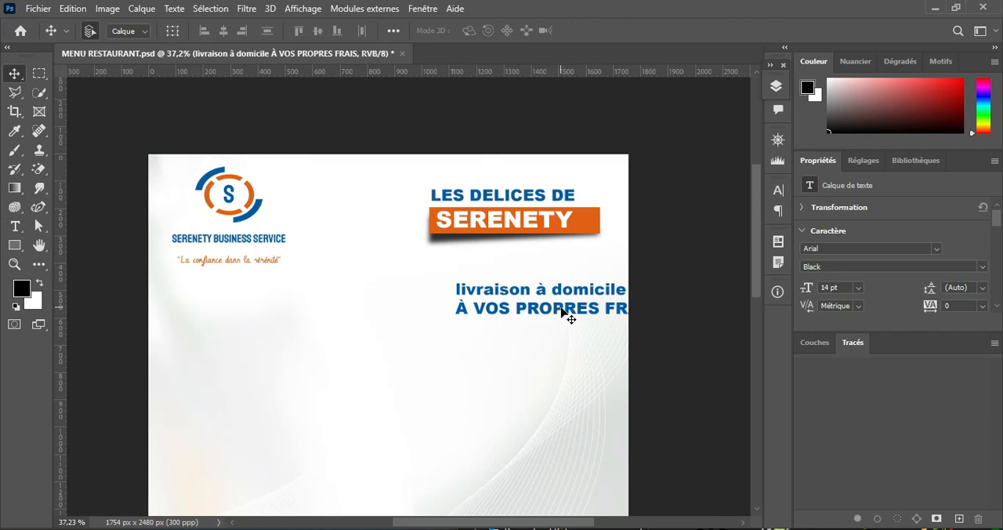
left_click_drag(571, 316, 529, 298)
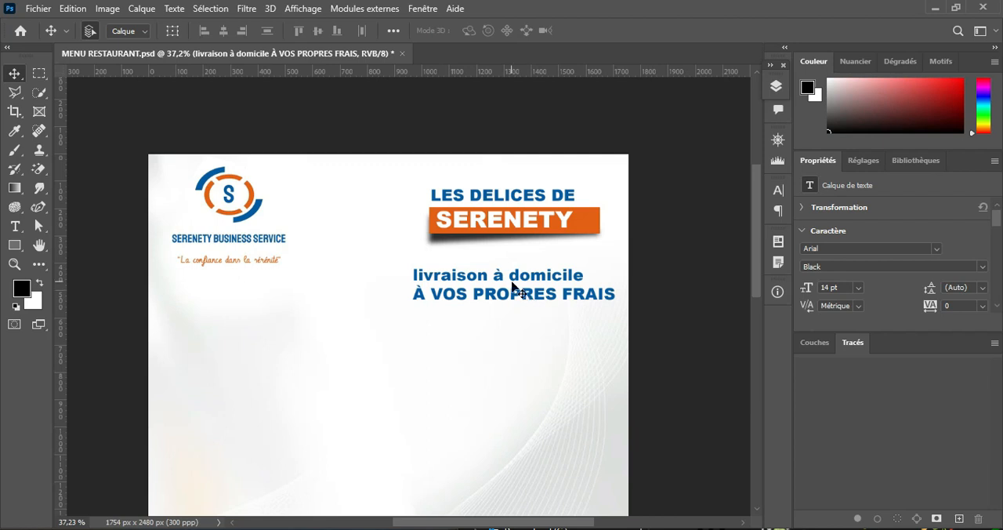
left_click_drag(521, 297, 510, 287)
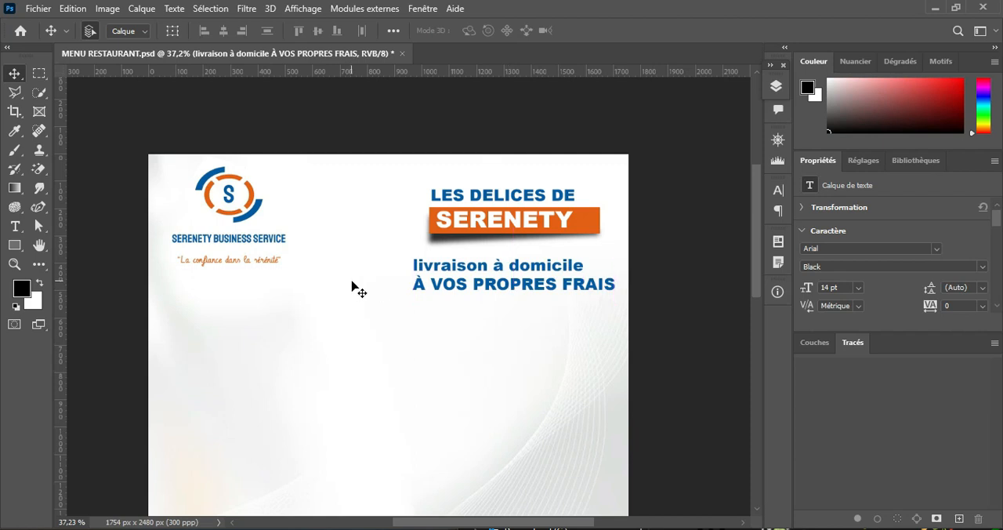
Step: Reduce the whole delivery note to 9 pt and try the Arial Narrow Bold Italic and Regular styles on it
left_click(15, 226)
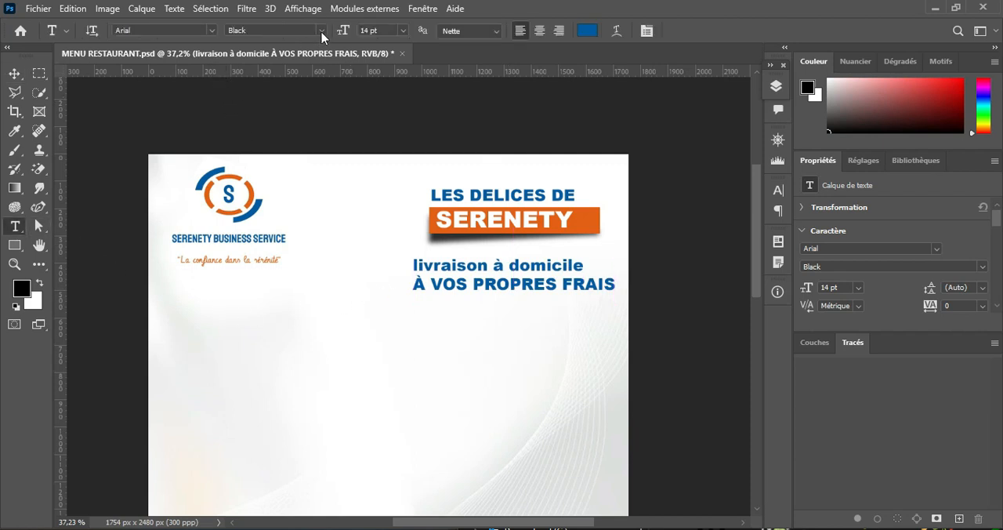
left_click_drag(352, 30, 345, 30)
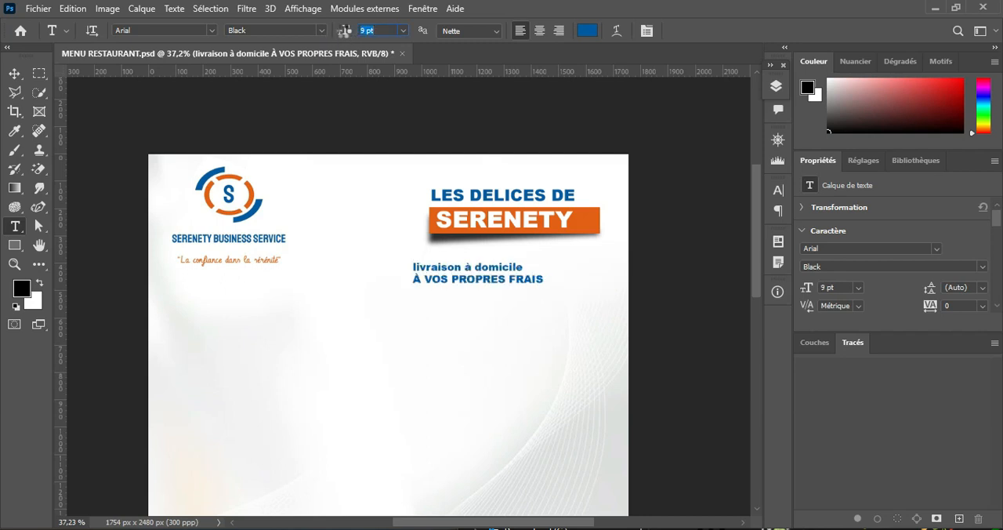
left_click(320, 31)
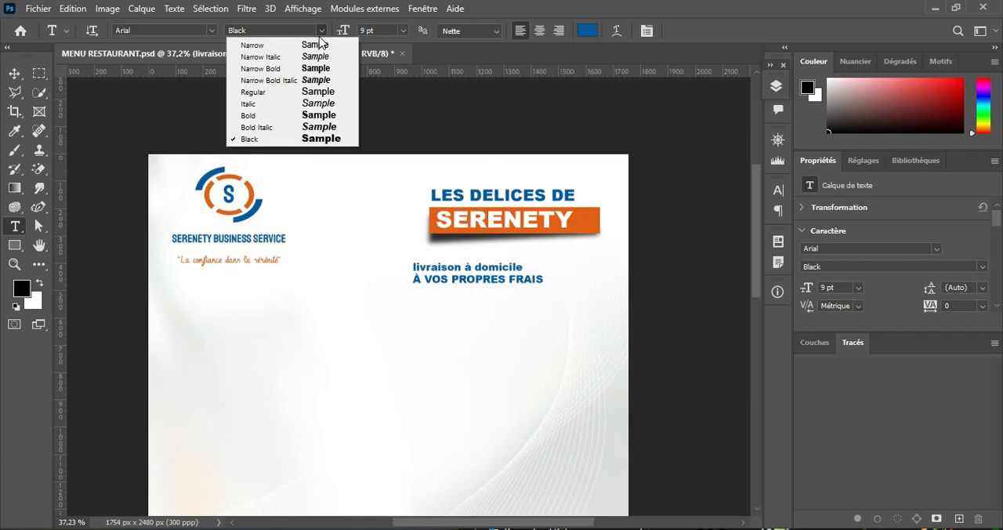
left_click(317, 80)
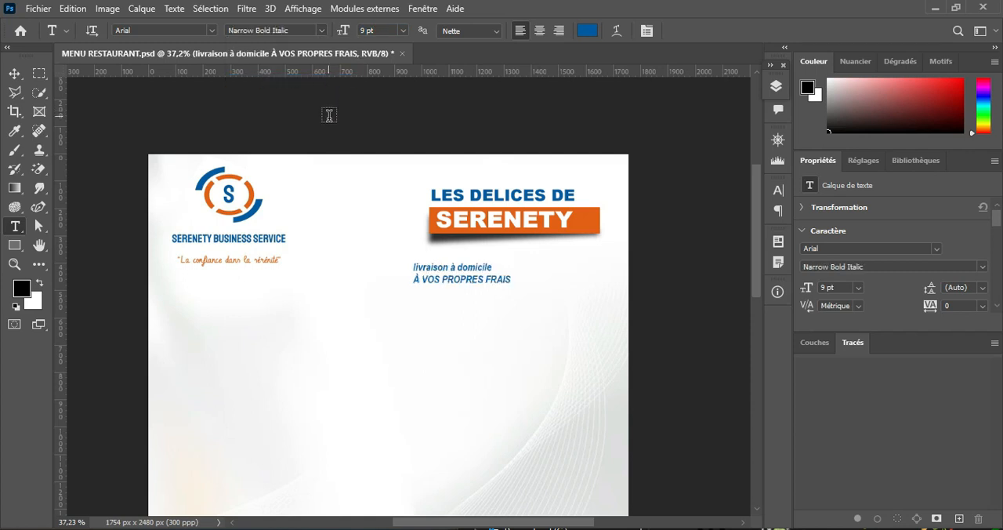
left_click(321, 31)
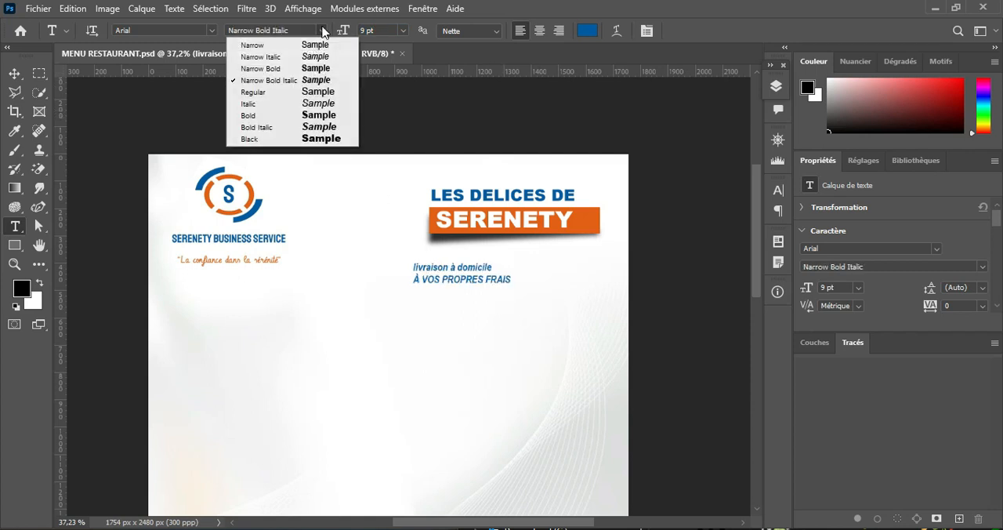
left_click(313, 92)
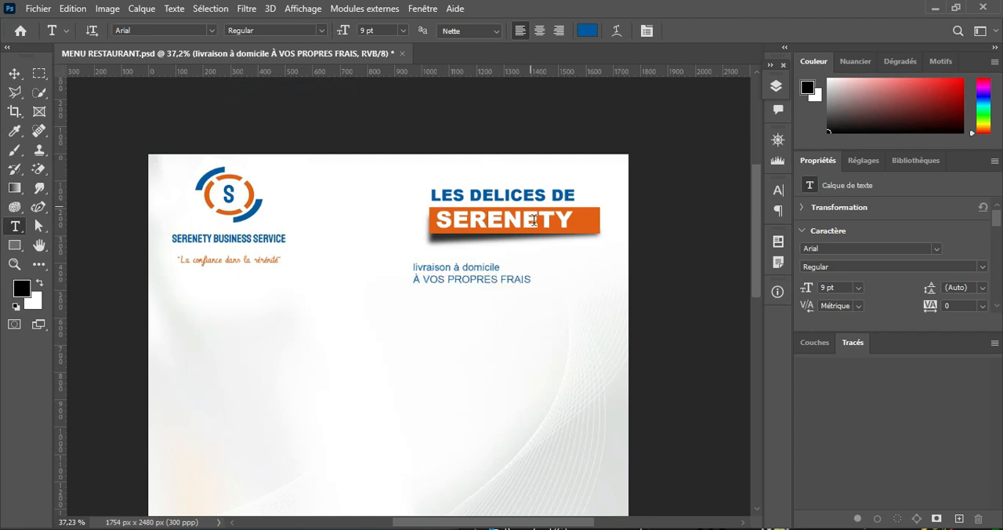
Step: Set only the "livraison à domicile" line to Arial Black at 13 pt, keeping its blue 005aa6 colour
left_click(494, 266)
left_click_drag(497, 267, 366, 269)
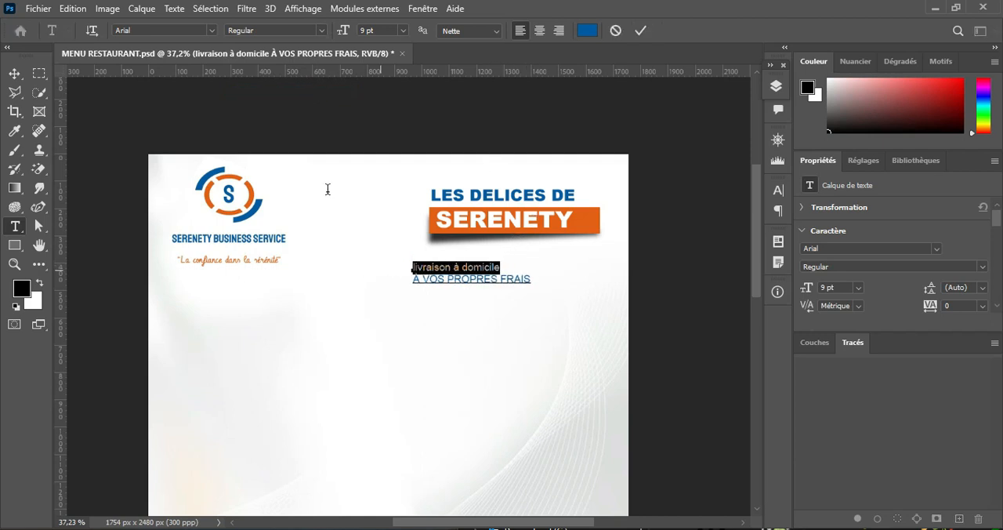
left_click(321, 30)
left_click(333, 140)
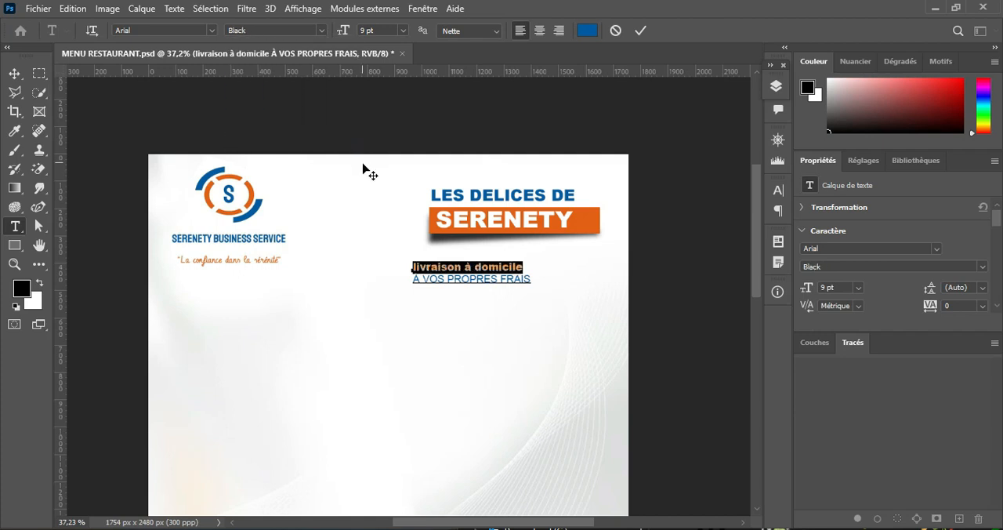
left_click_drag(343, 31, 343, 34)
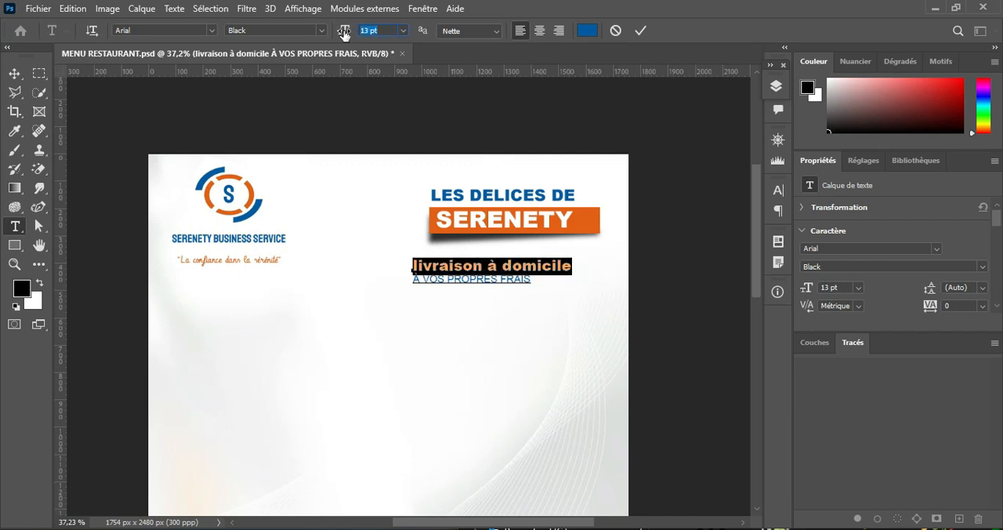
left_click(587, 30)
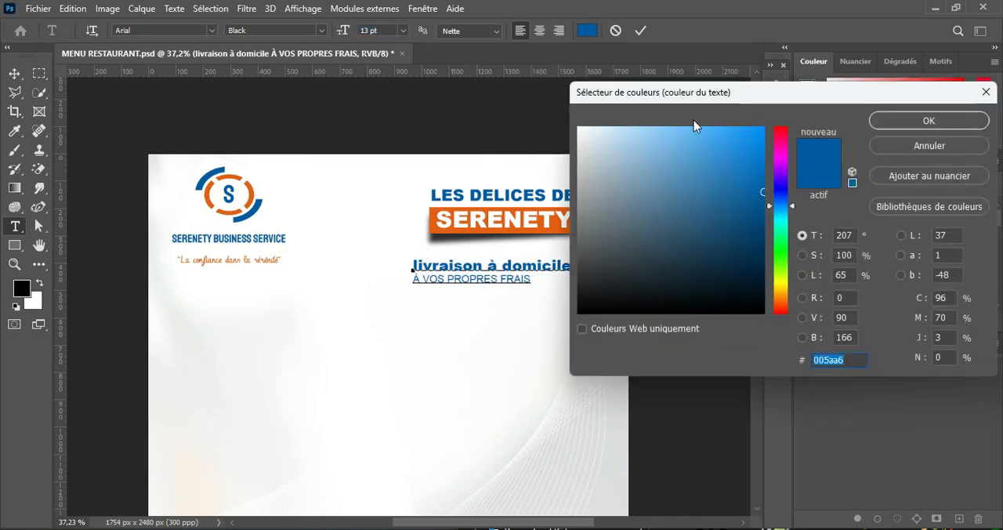
left_click(900, 121)
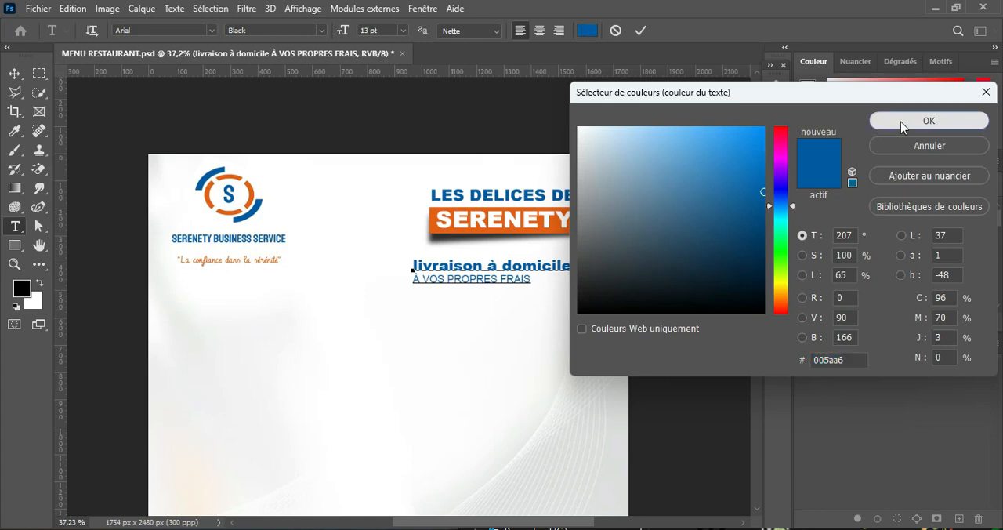
Step: Colour the "À VOS PROPRES FRAIS" line with the orange sampled from the SERENETY banner
left_click_drag(529, 279, 374, 298)
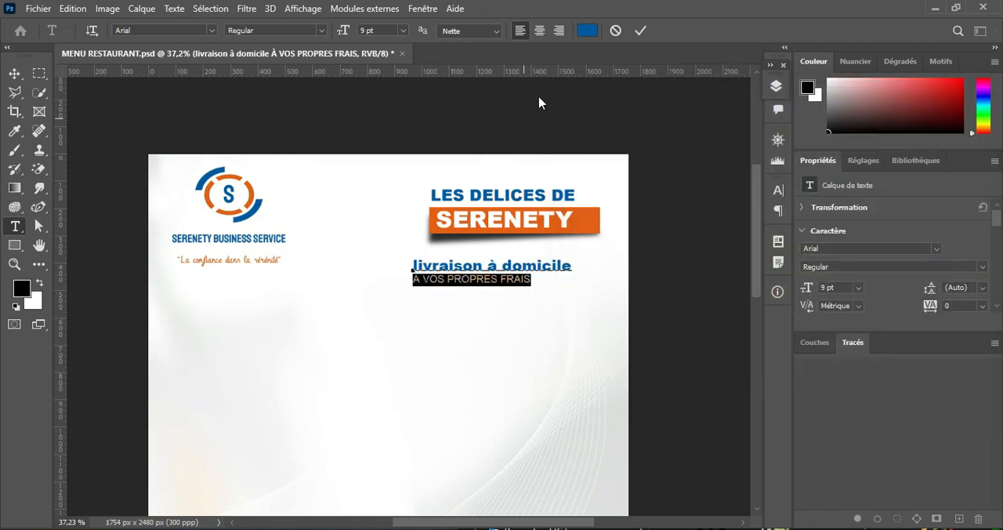
left_click(587, 29)
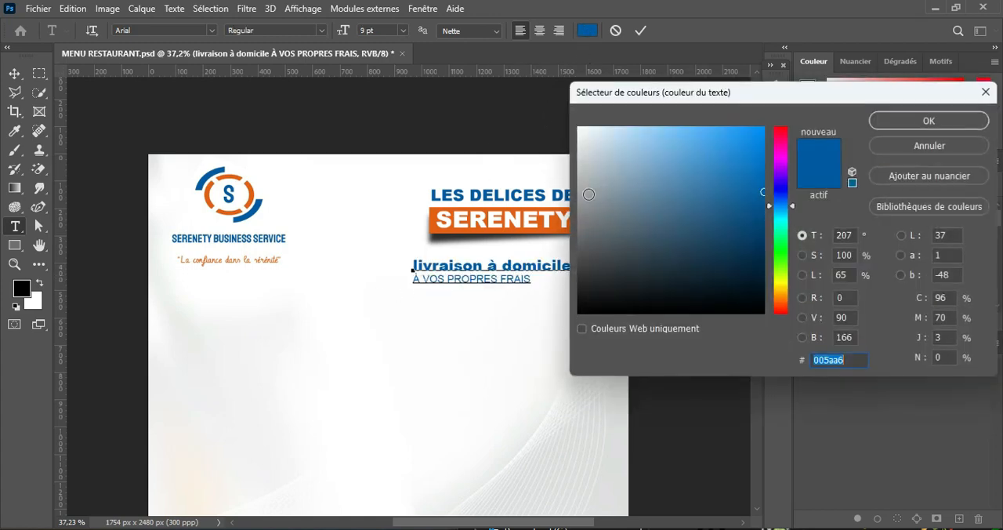
left_click(556, 224)
left_click(880, 124)
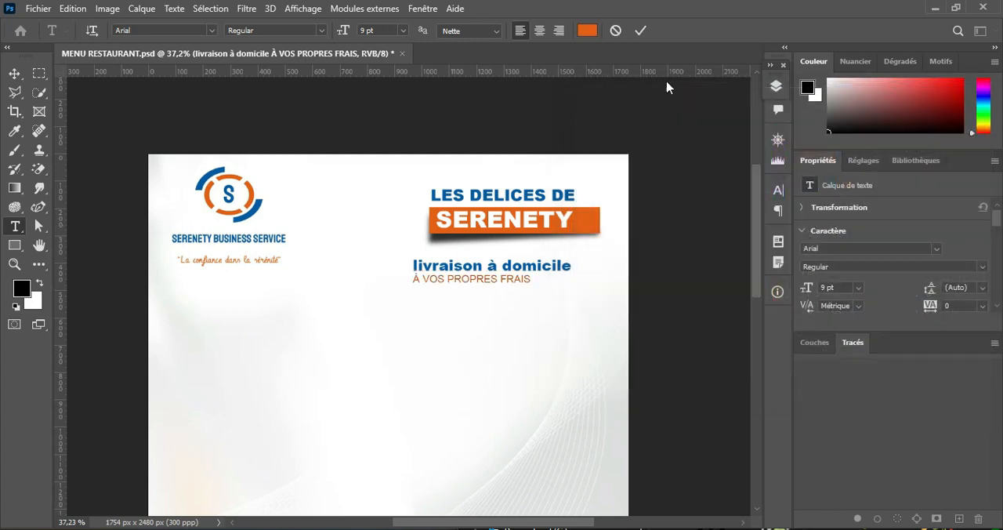
left_click(641, 30)
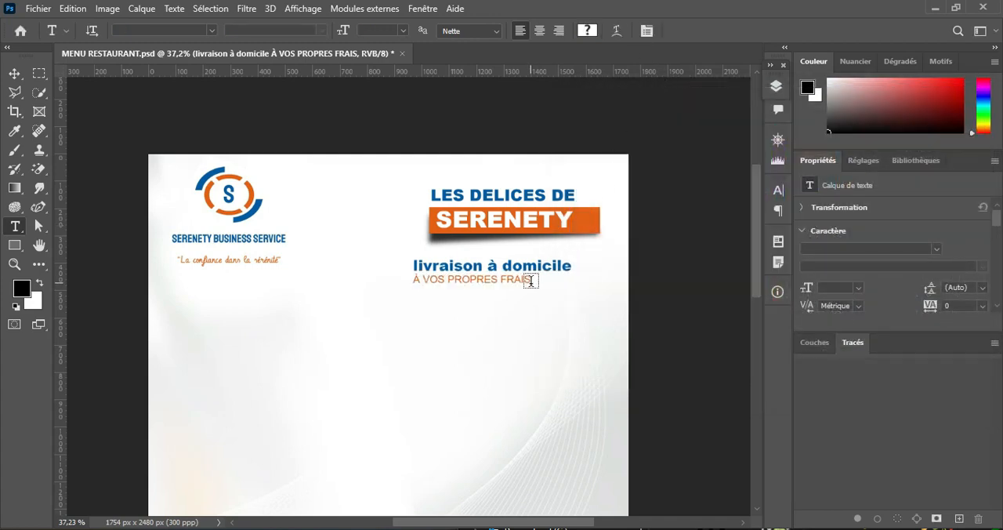
Step: Set the "À VOS PROPRES FRAIS" line to Arial Bold at 10 pt
left_click_drag(532, 281, 502, 281)
left_click(616, 30)
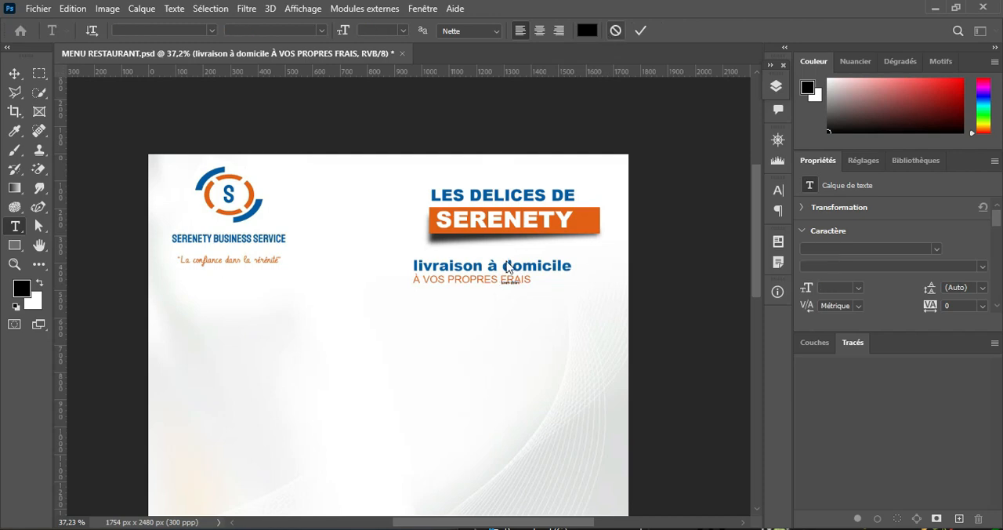
left_click(525, 277)
left_click_drag(530, 279, 369, 290)
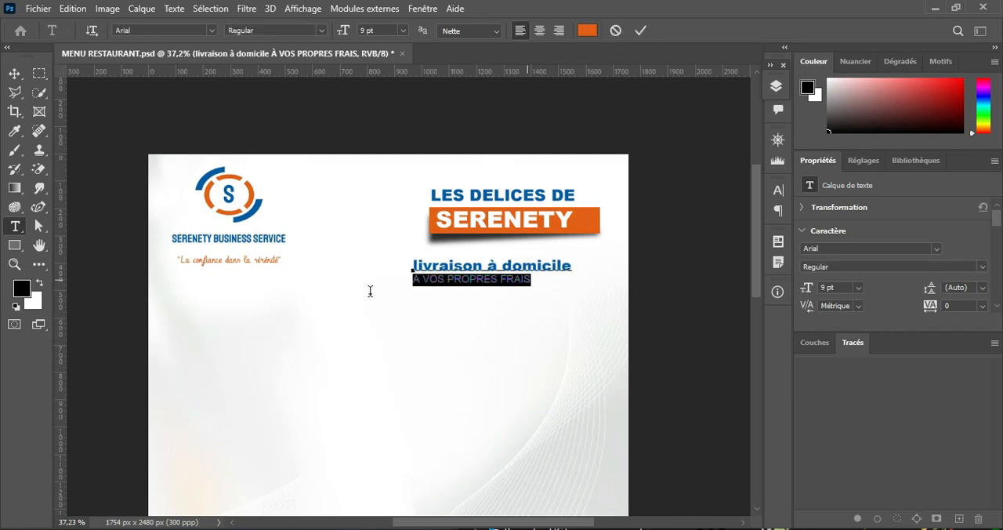
scroll(502, 259, "up", 4)
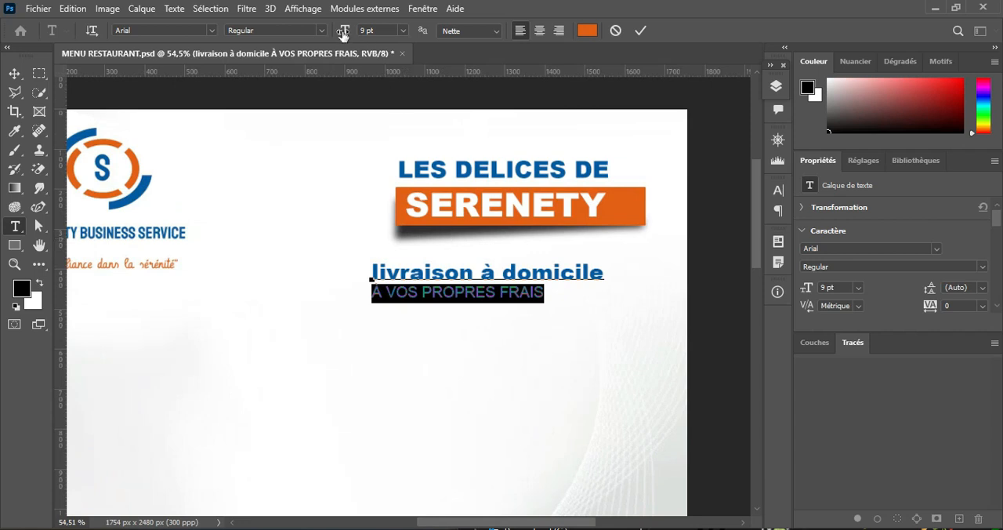
left_click_drag(341, 30, 341, 32)
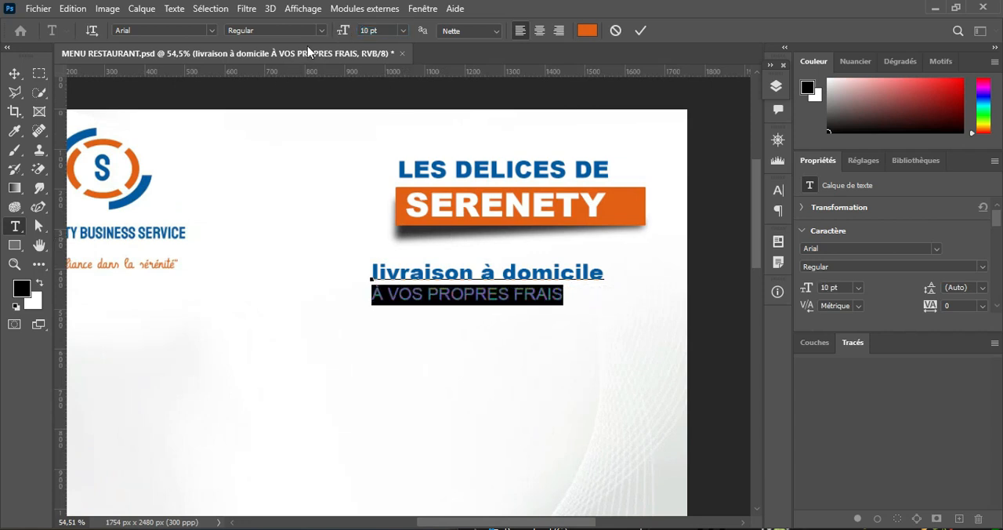
left_click(321, 30)
left_click(282, 115)
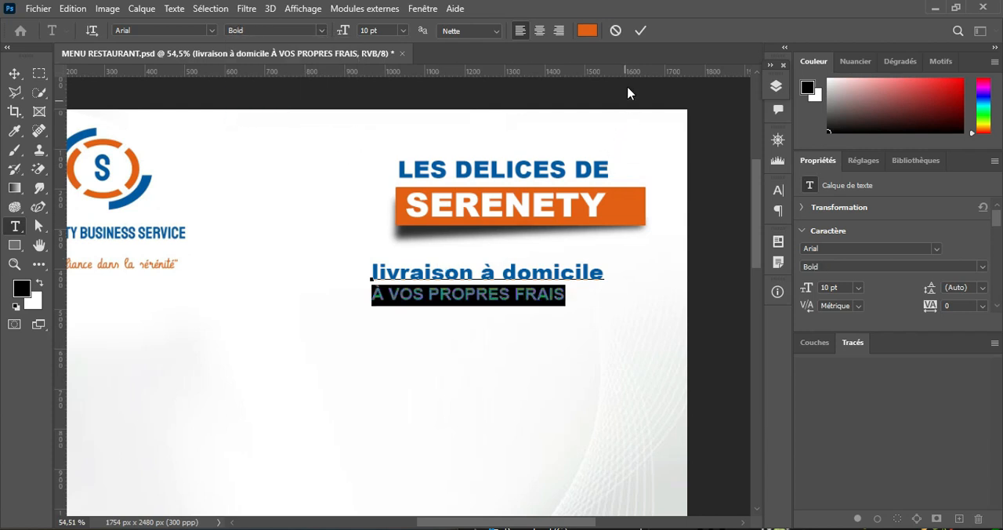
left_click(640, 31)
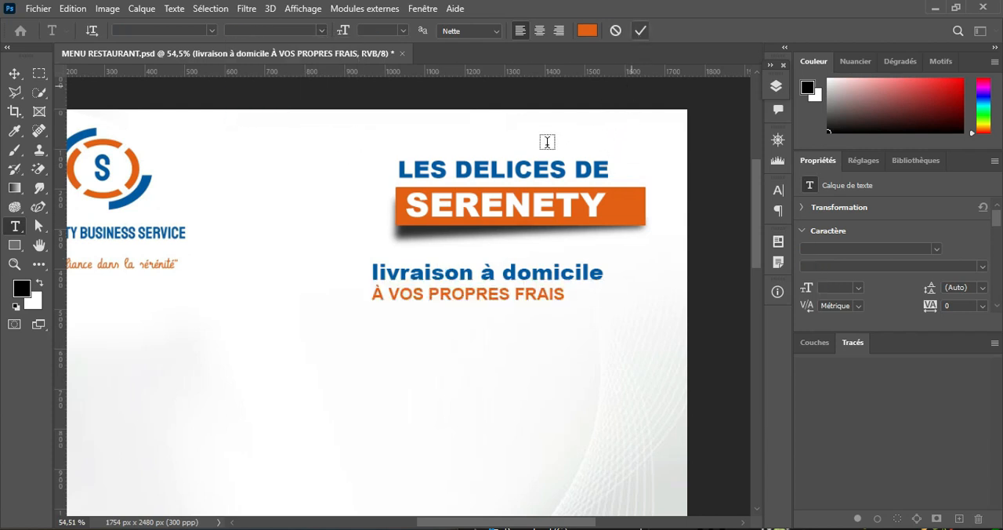
Step: Move the delivery note just beneath the SERENETY banner, then shift the title, banner and note together slightly left
left_click(14, 73)
left_click_drag(529, 271, 572, 254)
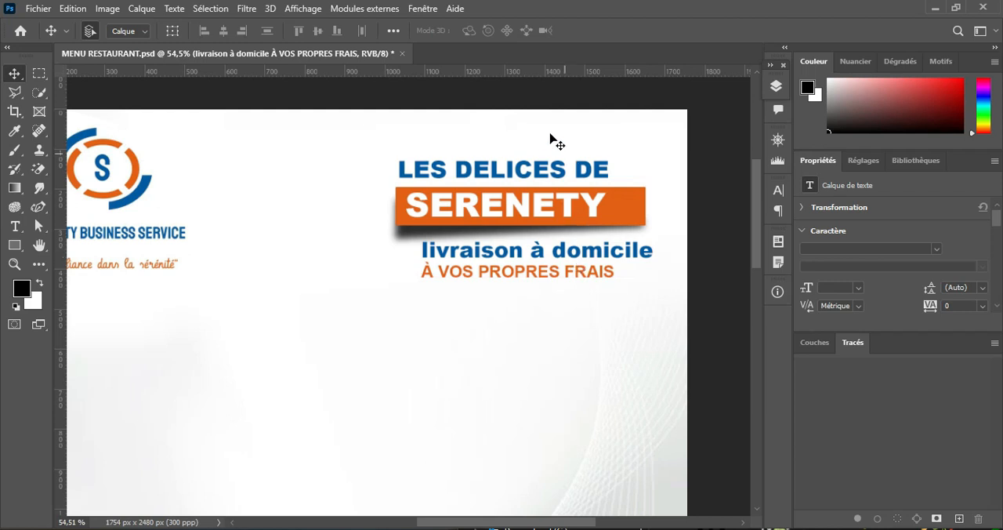
left_click_drag(530, 90, 663, 335)
left_click_drag(615, 217, 597, 217)
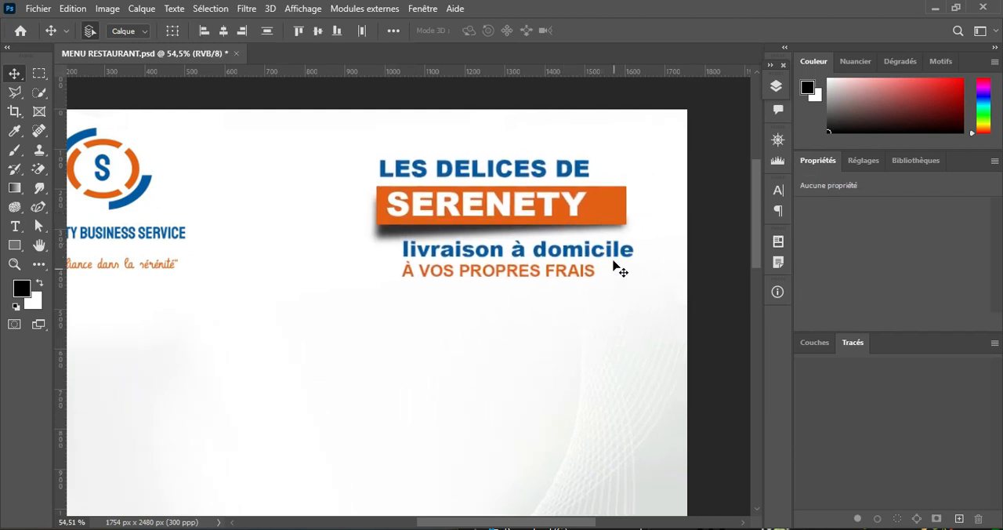
left_click(775, 86)
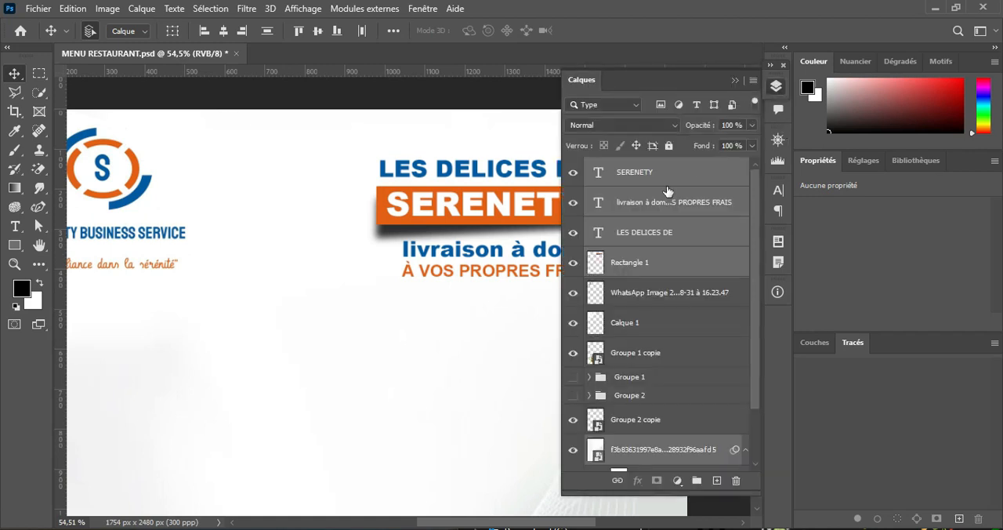
left_click(662, 172)
left_click(735, 79)
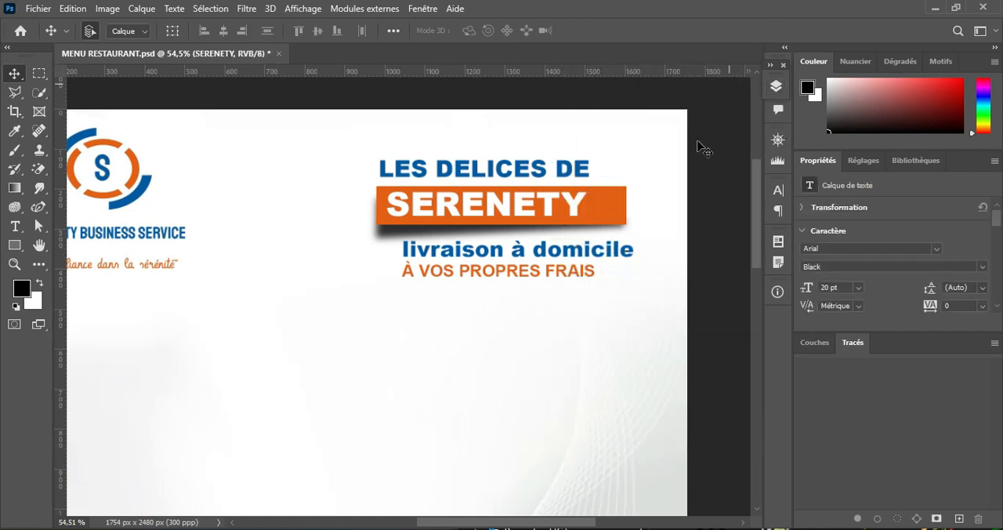
Step: Switch to the MNU RESTO folder and place its bike image in the flyer above the delivery note layer
left_click(577, 250)
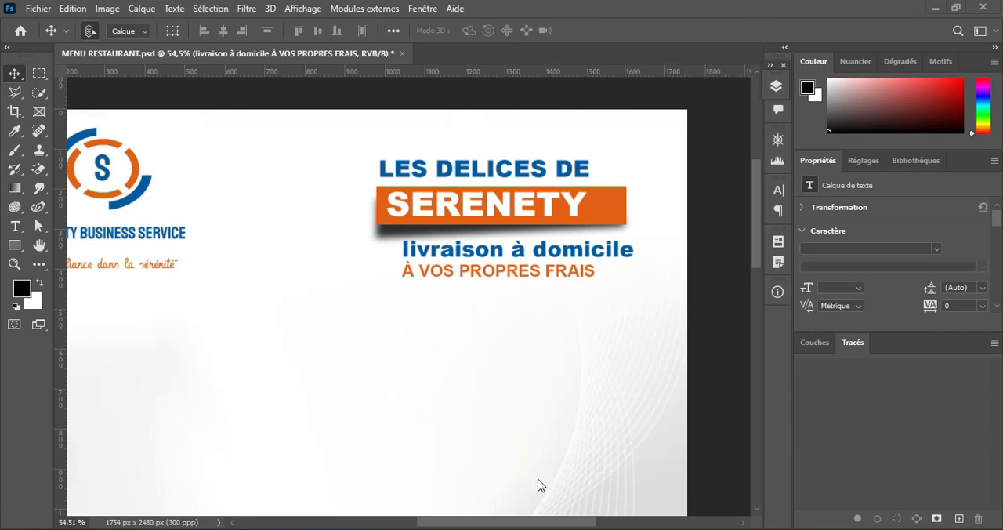
left_click(569, 528)
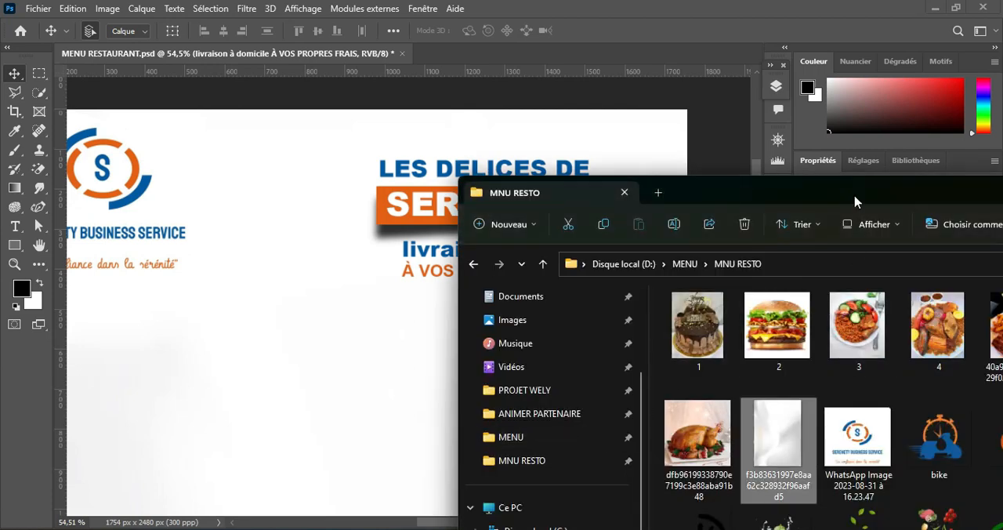
left_click_drag(855, 202, 592, 77)
left_click_drag(675, 313, 144, 352)
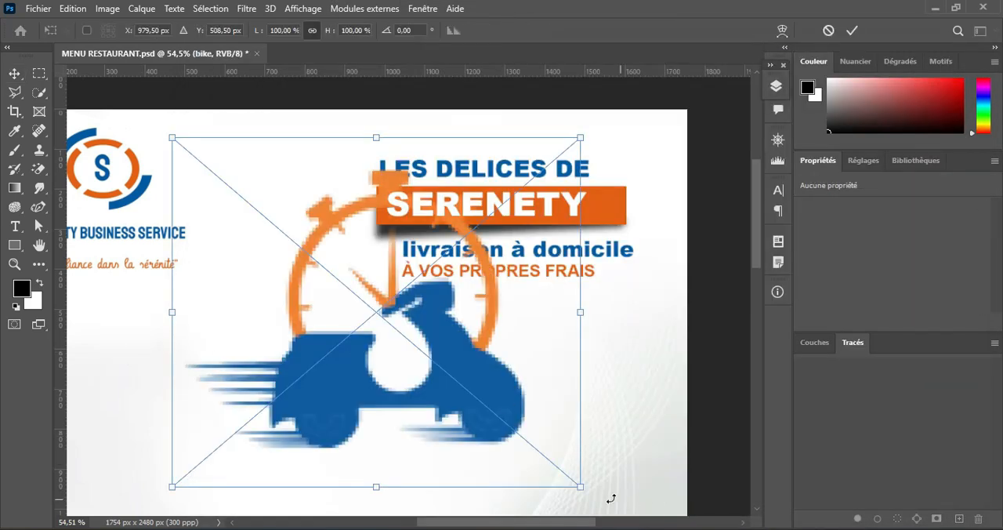
Step: Scale the bike image proportionally to about 14.85 % and position it directly left of the delivery note
left_click_drag(579, 135, 229, 439)
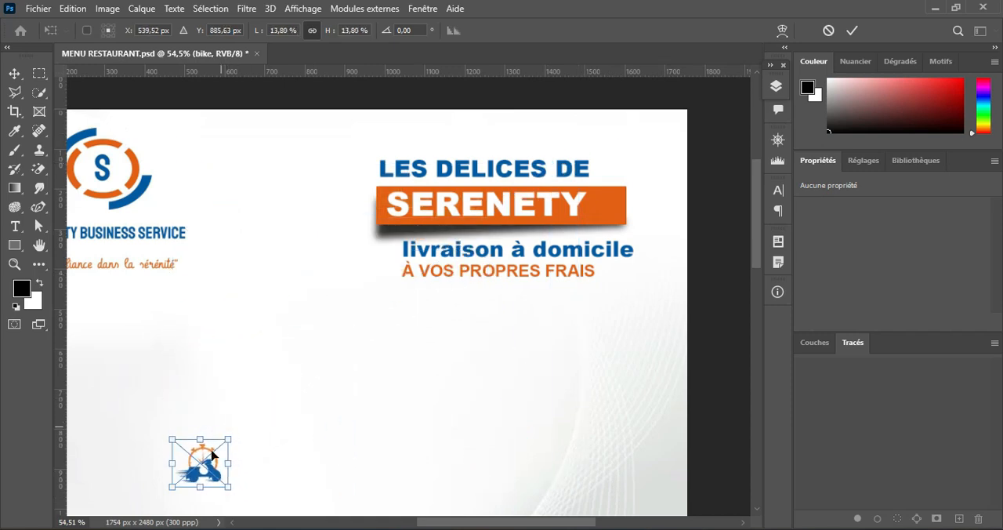
left_click_drag(199, 474, 373, 269)
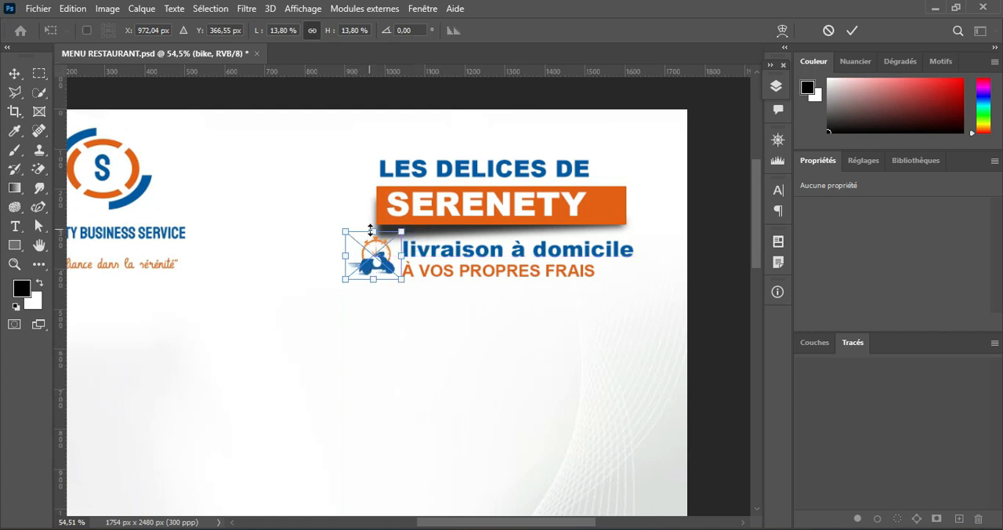
left_click_drag(373, 282, 373, 285)
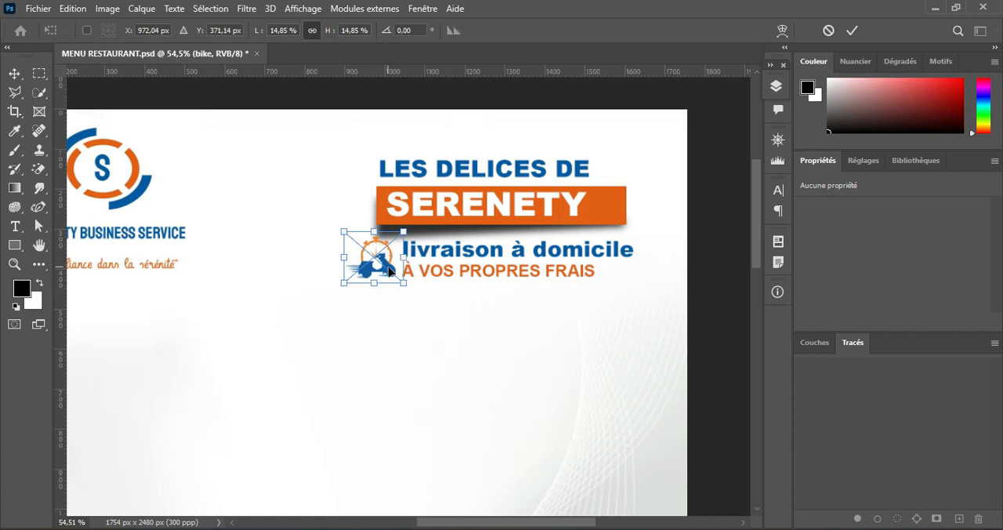
left_click(852, 30)
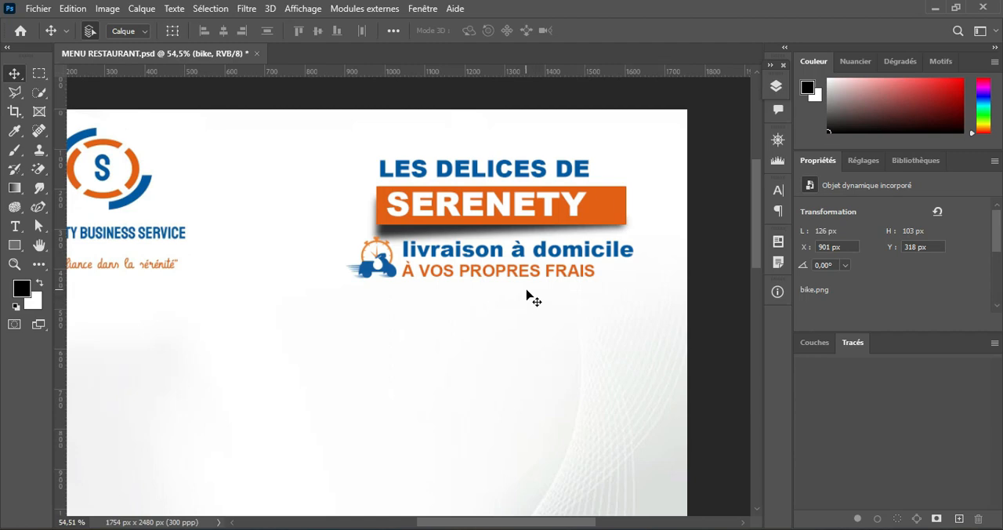
Step: Copy the word "Menu" from the text notes and add it as Arial Black 20 pt text below the flyer's heading area
scroll(526, 290, "down", 5)
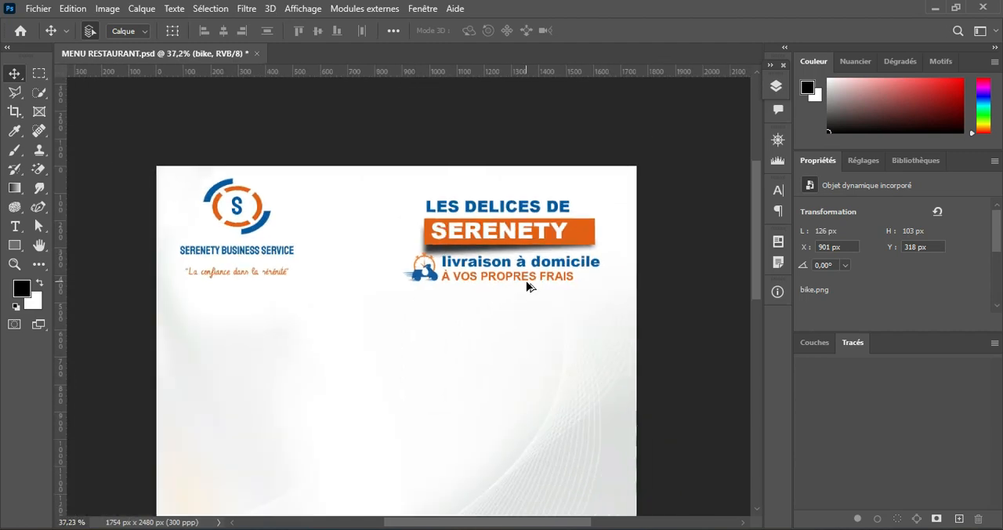
scroll(419, 284, "up", 3)
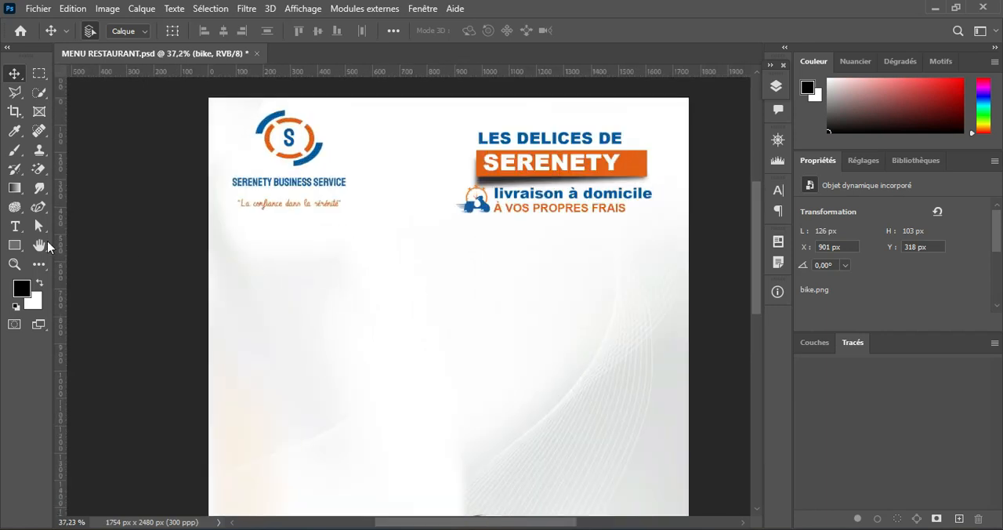
left_click(14, 225)
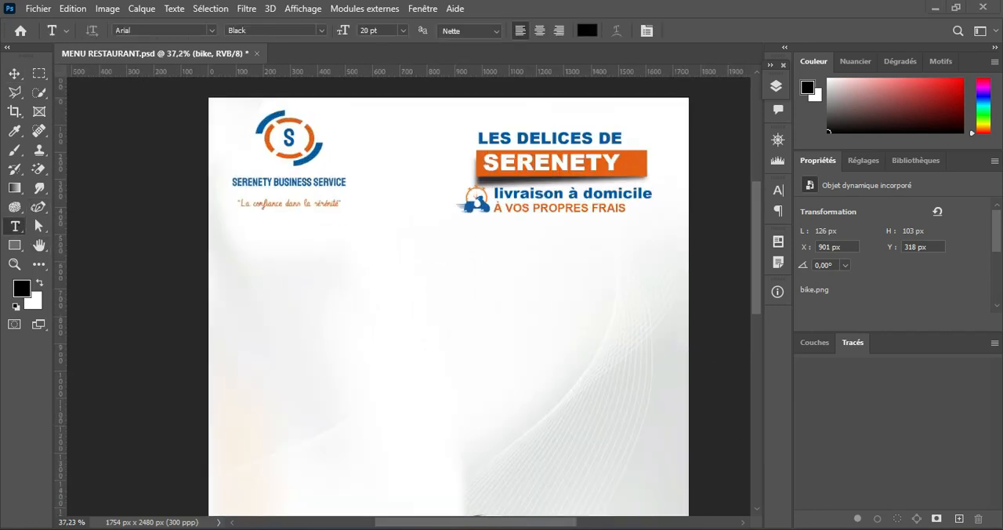
key("alt+Tab")
double_click(109, 227)
key("ctrl+c")
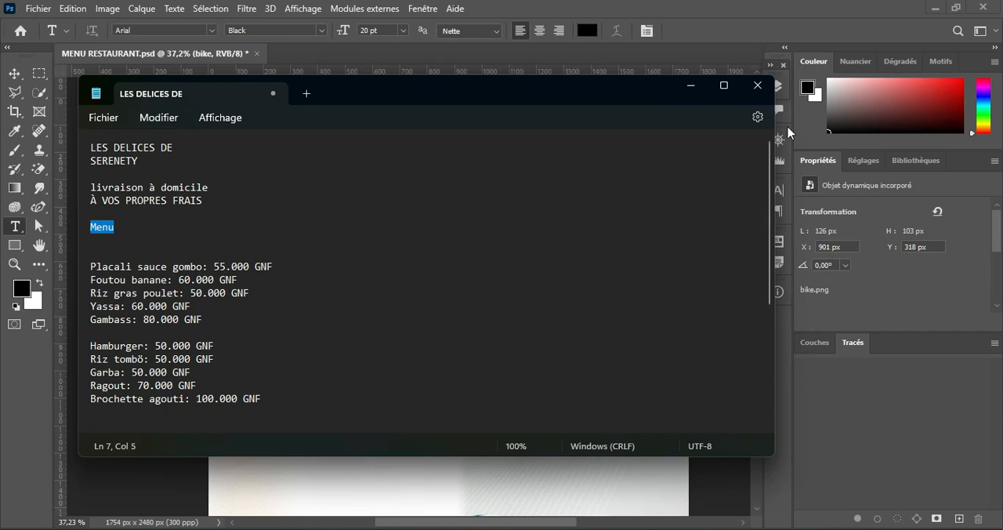
left_click(689, 86)
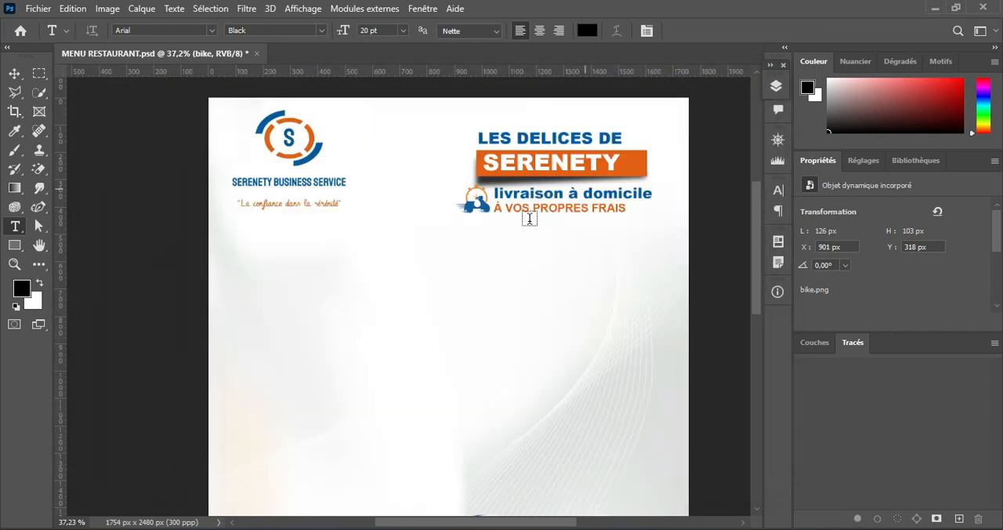
left_click(433, 289)
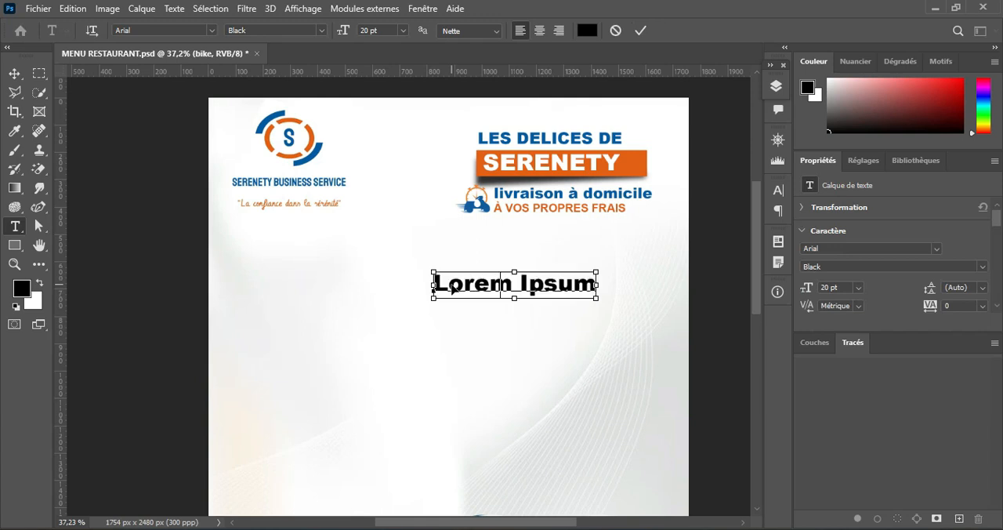
key("ctrl+v")
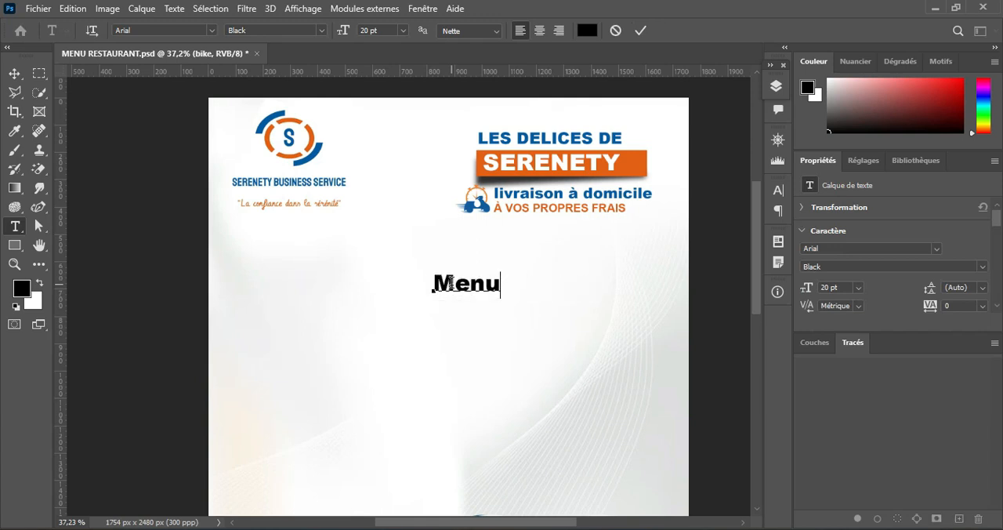
left_click(641, 30)
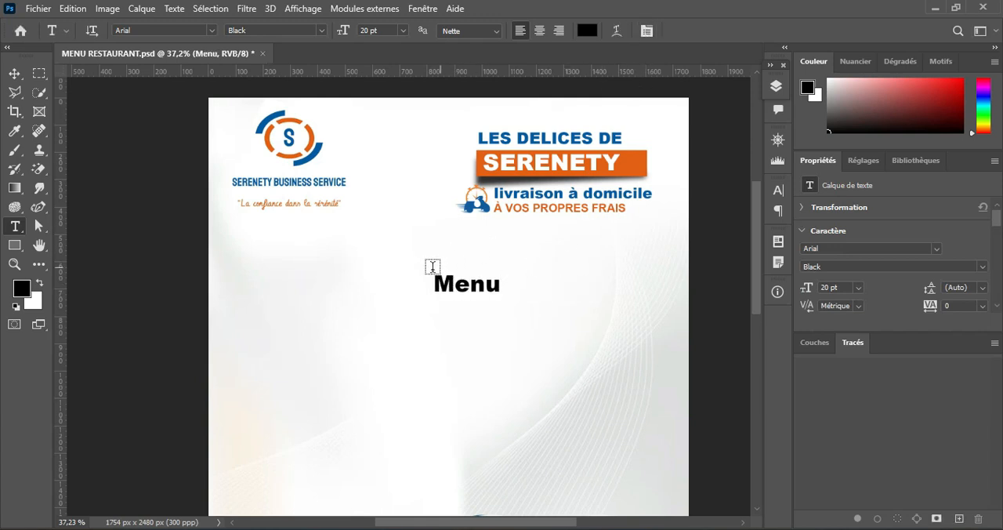
Step: Open the font choices for the "Menu" title
left_click(211, 32)
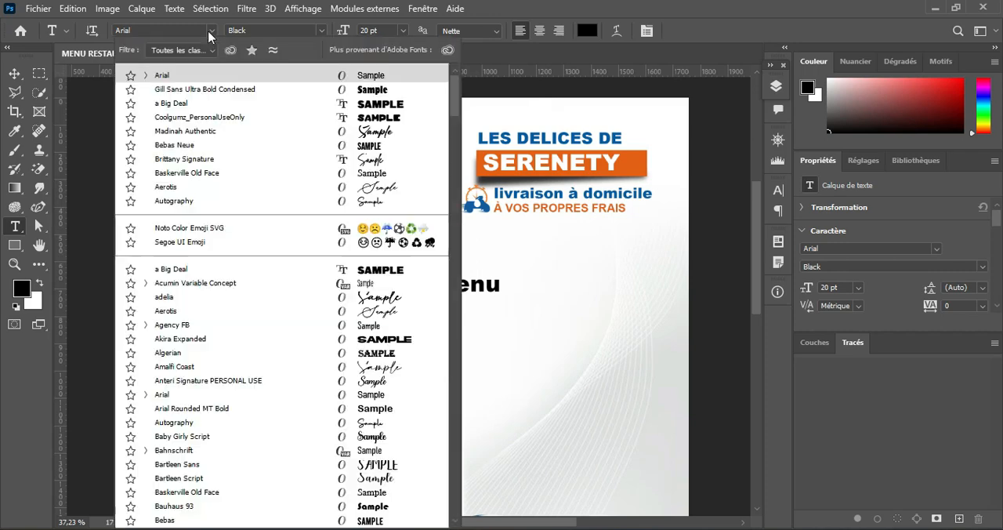
Step: Format the "Menu" title in Coolgumz_PersonalUseOnly at 68 pt with centred alignment
left_click(383, 118)
left_click(363, 33)
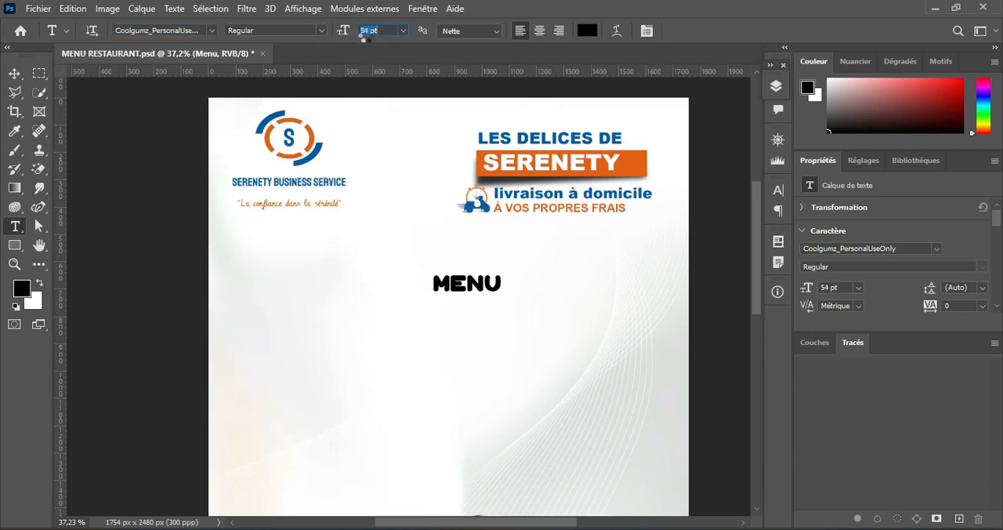
type("68")
key("Return")
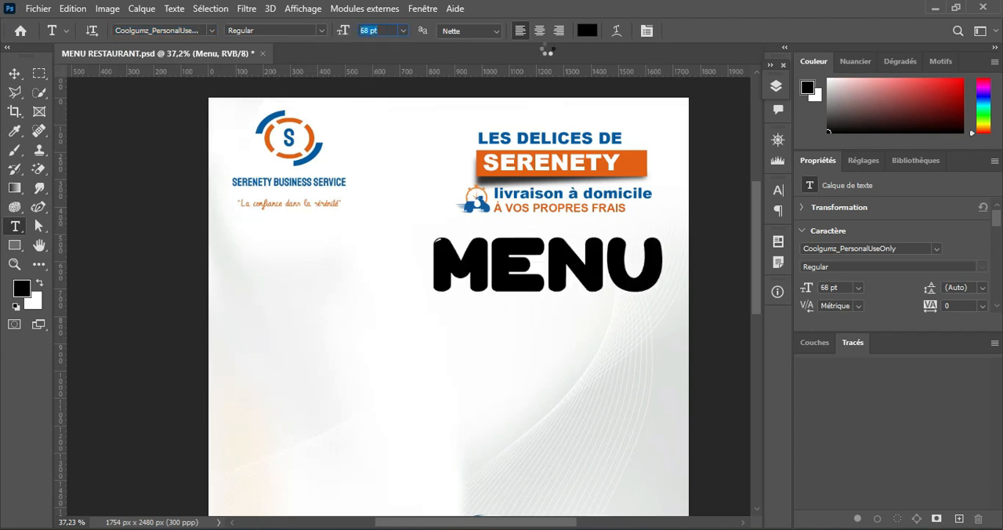
left_click(539, 30)
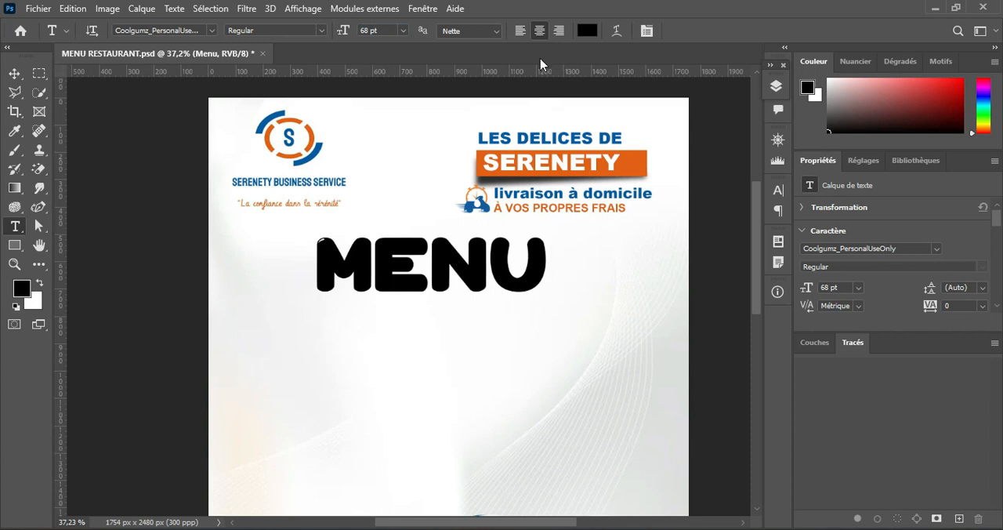
Step: Add a vertical guide at the horizontal centre of the page
left_click(39, 264)
left_click(14, 111)
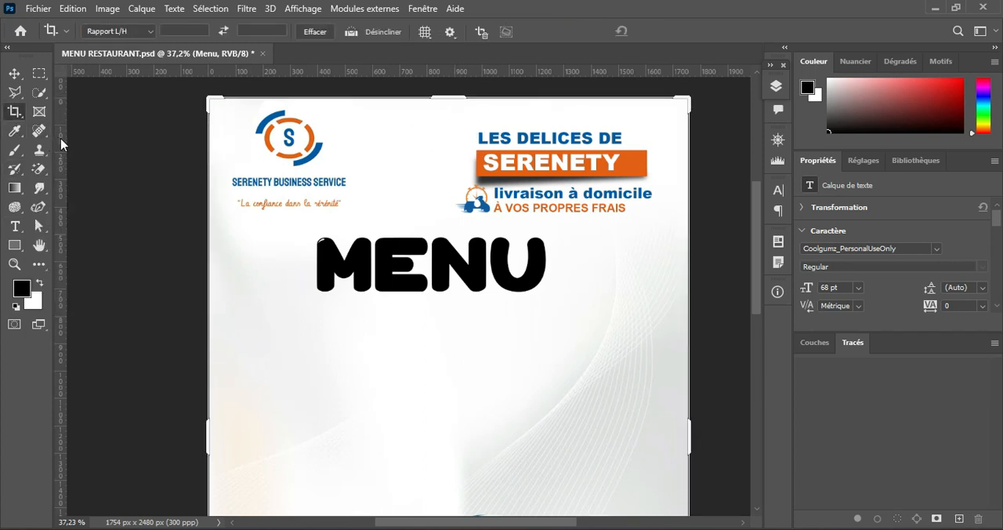
left_click_drag(60, 138, 449, 223)
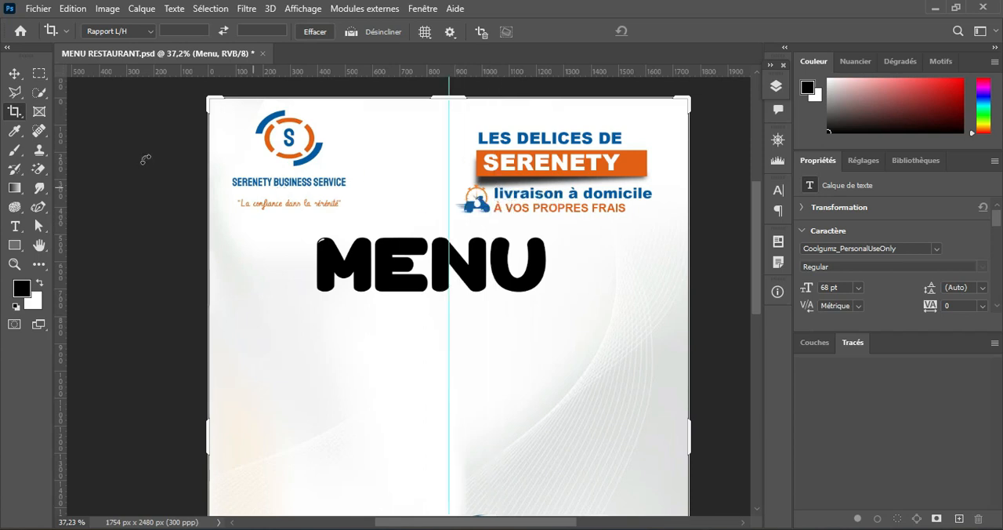
Step: Centre the "Menu" title on the vertical guide at about X 877 px and scale it proportionally to about 109.25 %
left_click(14, 73)
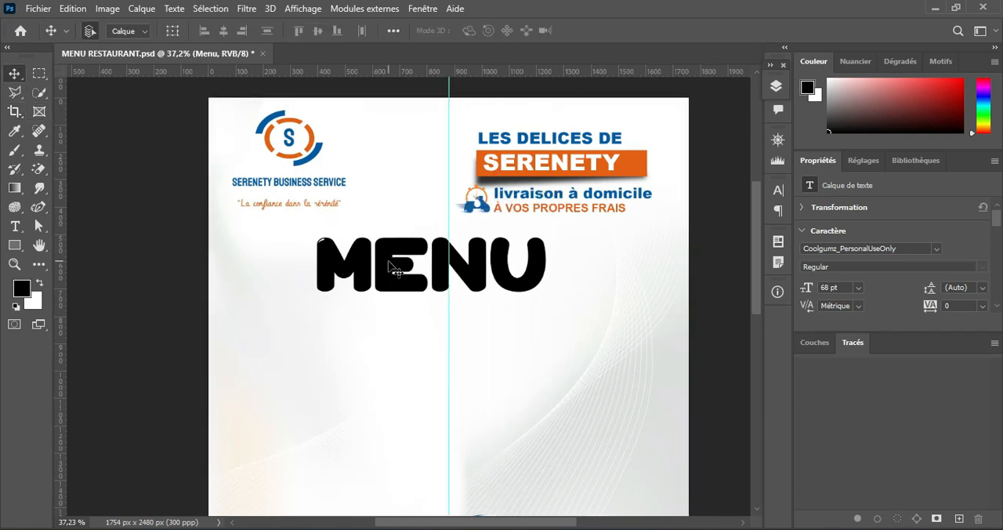
key("ctrl+t")
left_click_drag(389, 267, 404, 273)
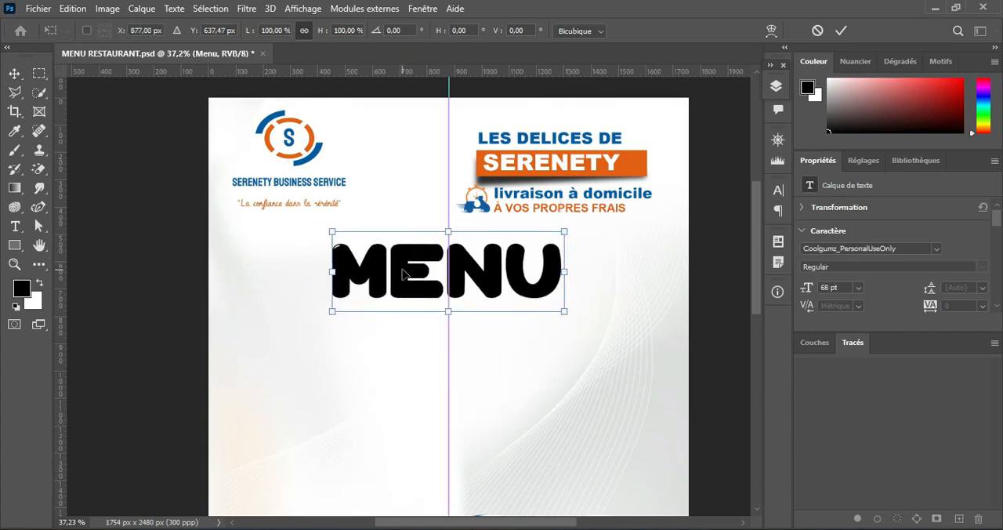
left_click_drag(566, 312, 589, 323)
left_click_drag(496, 292, 485, 292)
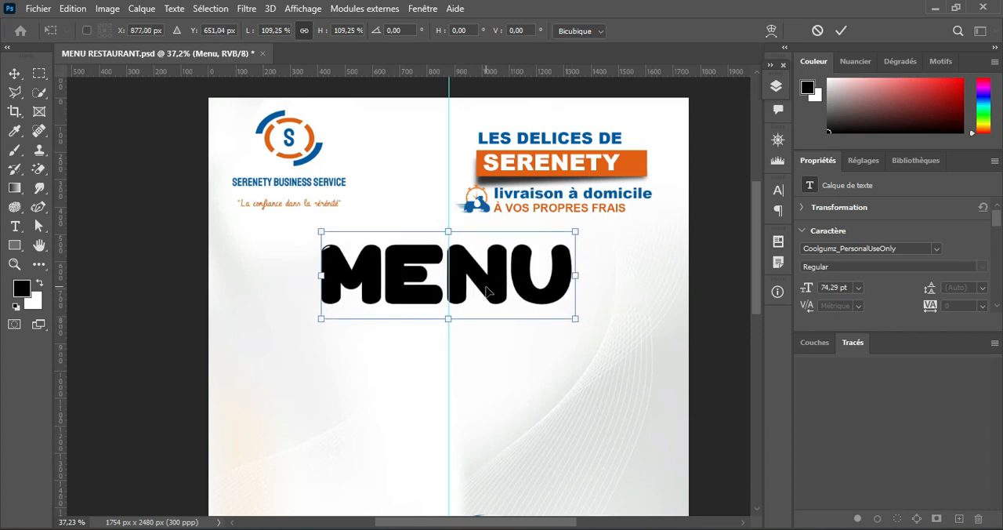
left_click(840, 31)
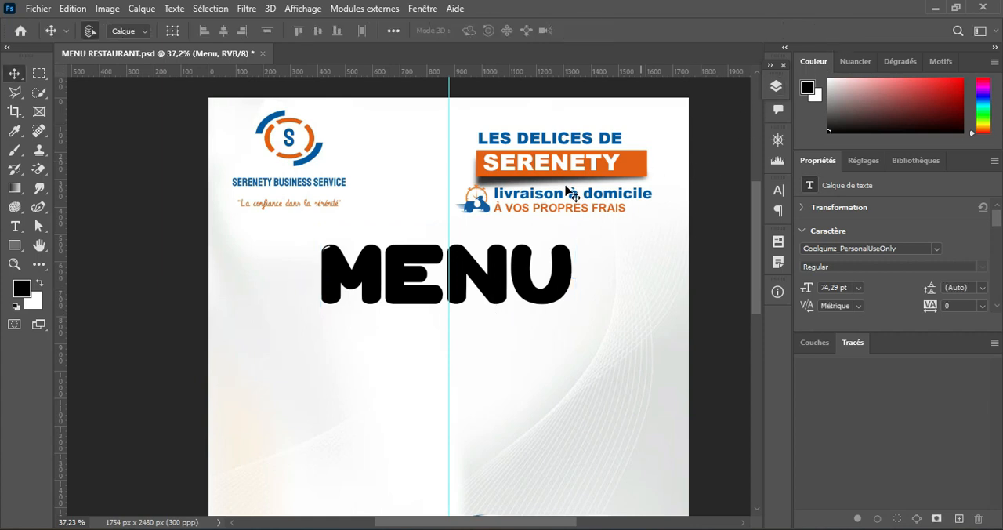
Step: Colour the "Menu" title with the logo's blue (025aa7)
left_click(22, 227)
left_click(586, 31)
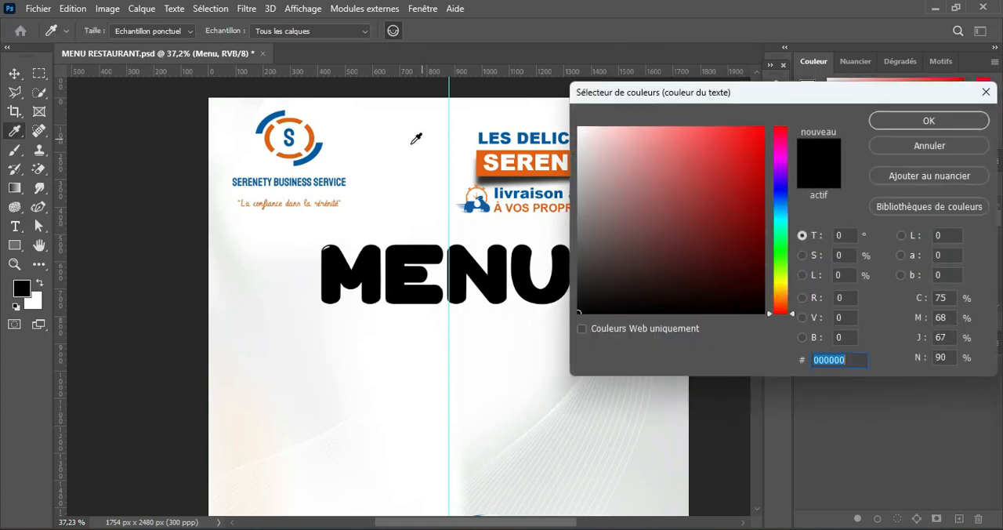
left_click(318, 149)
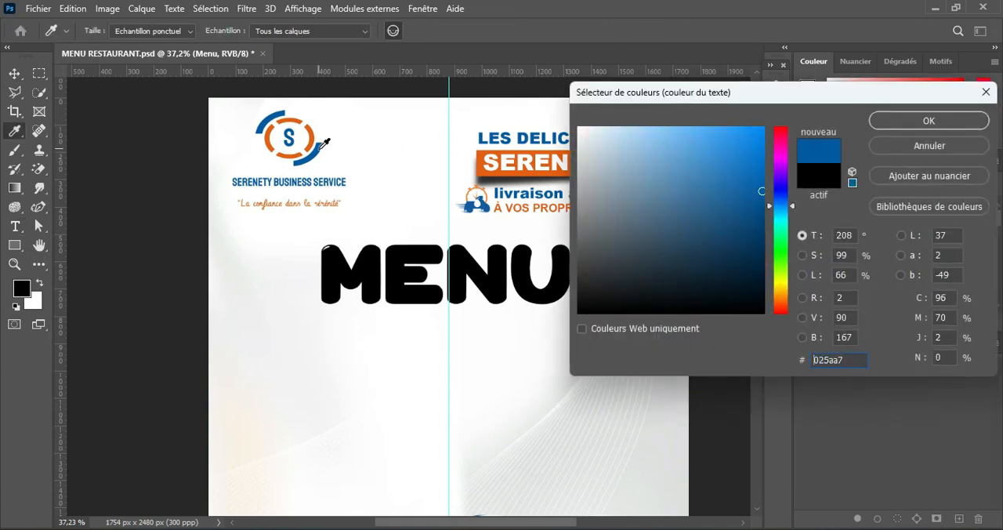
left_click(919, 121)
Step: Add a white outside stroke of about 59 px at 100 % opacity to the Menu layer
left_click(776, 86)
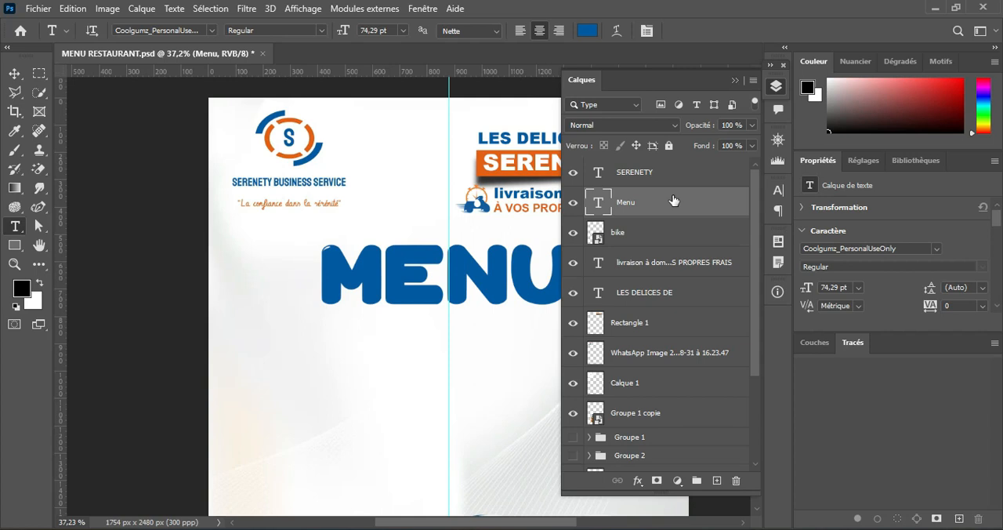
left_click(637, 480)
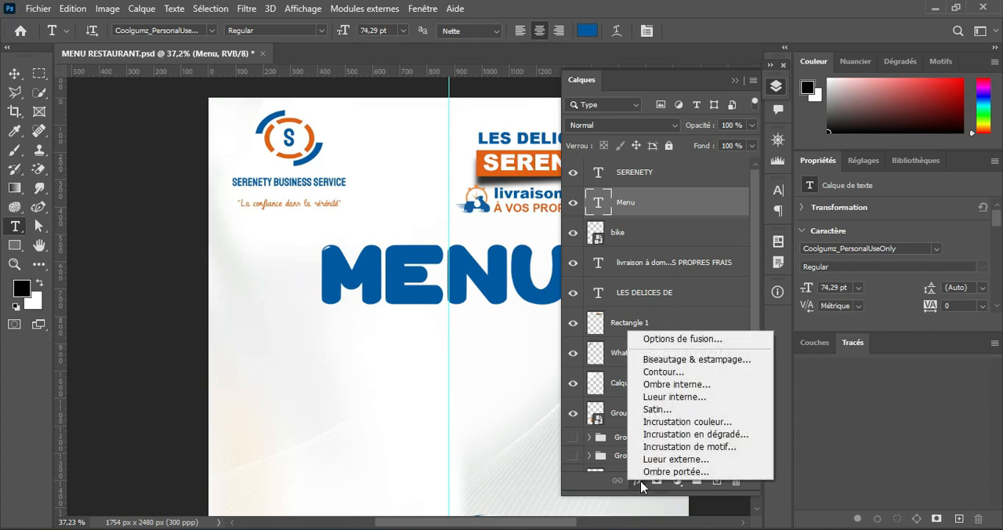
left_click(681, 372)
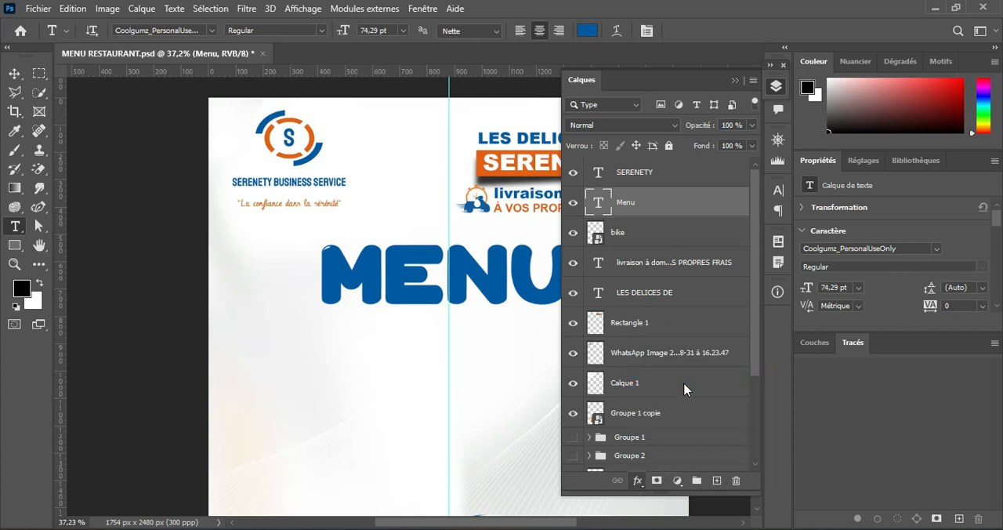
left_click_drag(507, 169, 527, 248)
left_click_drag(625, 306, 621, 306)
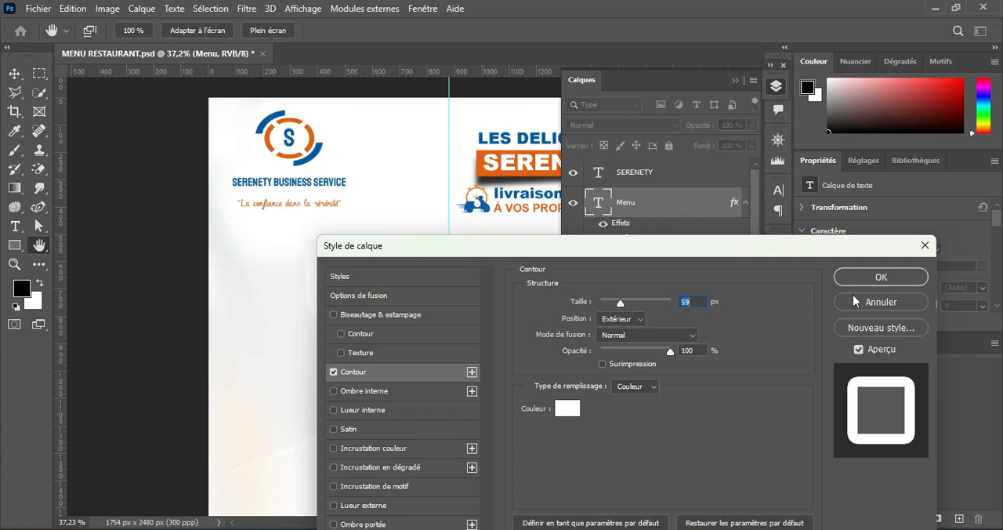
left_click(865, 277)
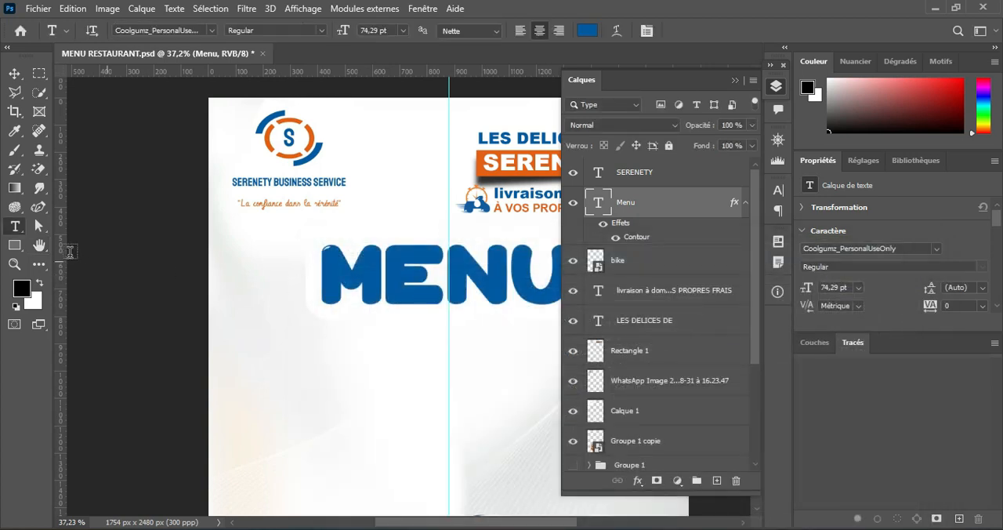
Step: Draw a blue rounded rectangle of about 1028 x 308 px behind the "Menu" title, directly above the bike layer
left_click(14, 244)
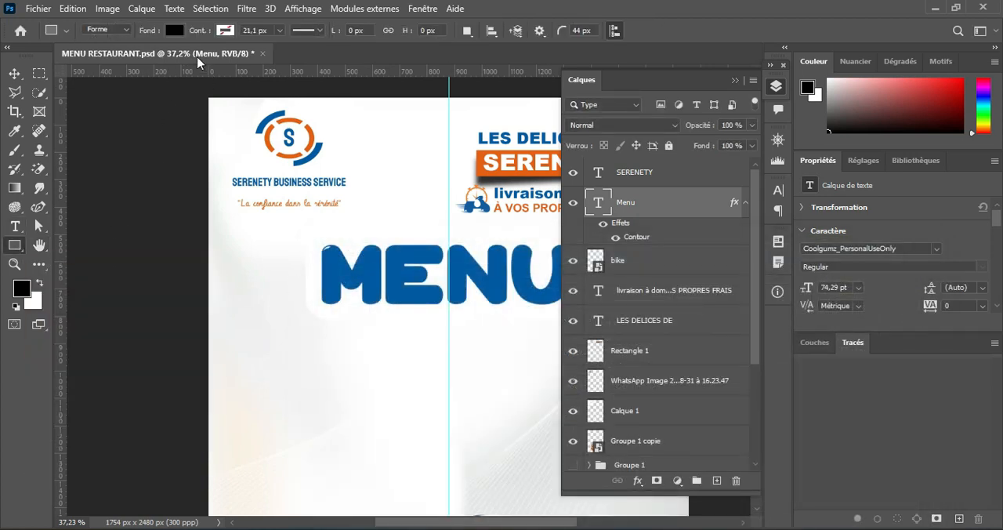
left_click(174, 31)
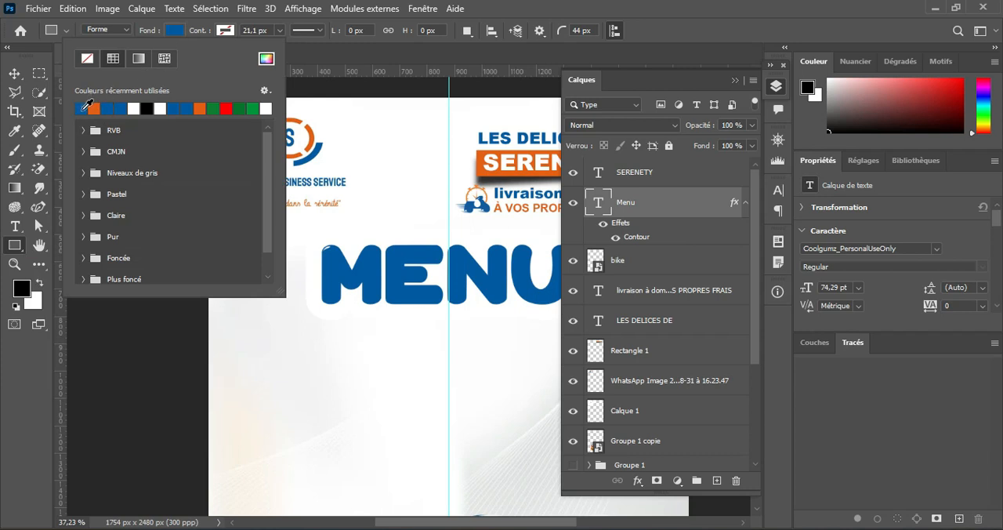
left_click(181, 31)
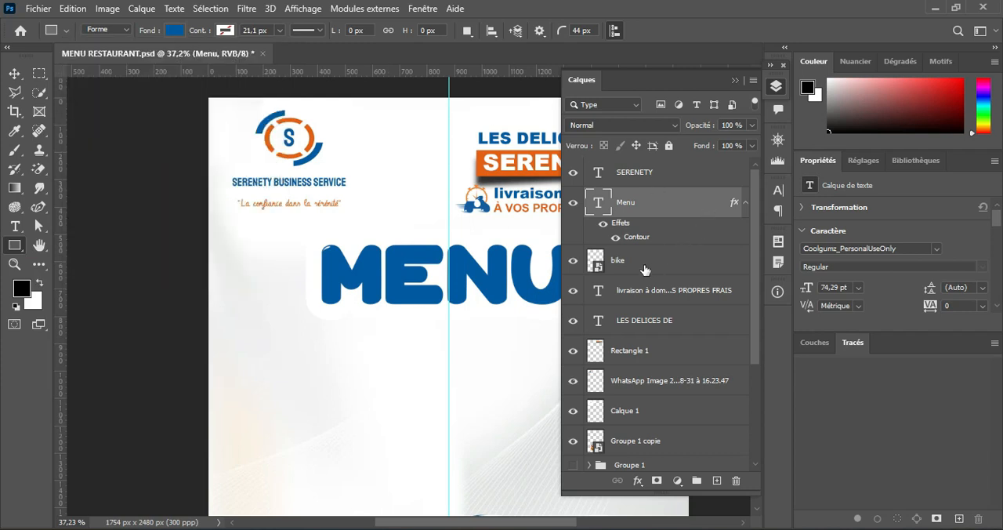
left_click(642, 270)
left_click(735, 80)
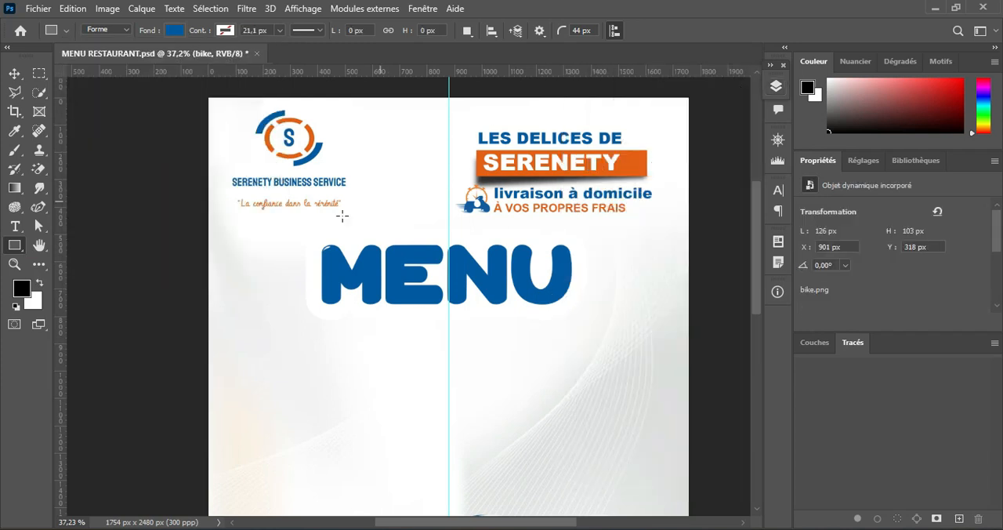
left_click_drag(305, 232, 585, 315)
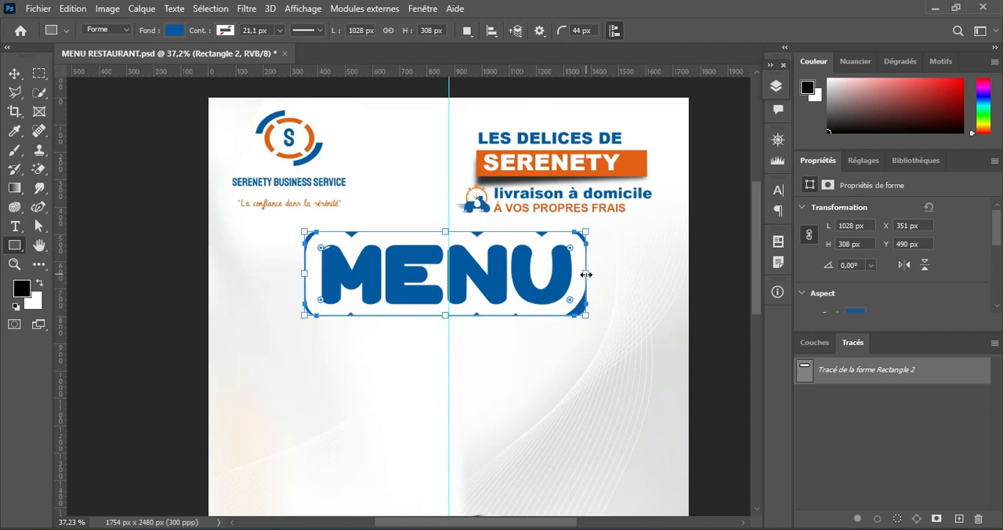
Step: Widen the blue rectangle to about 1044 px and reduce the rounding of its corners
left_click_drag(585, 274, 589, 273)
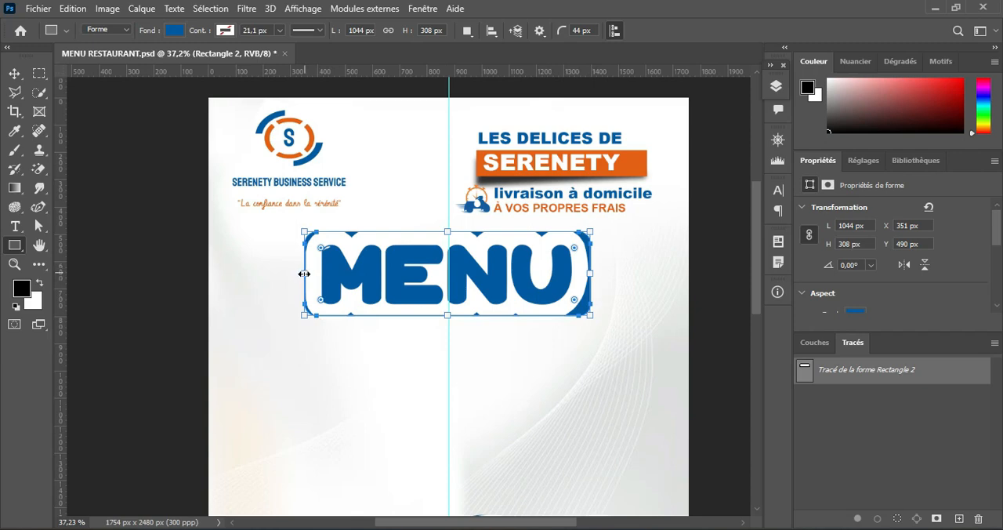
left_click_drag(321, 249, 308, 235)
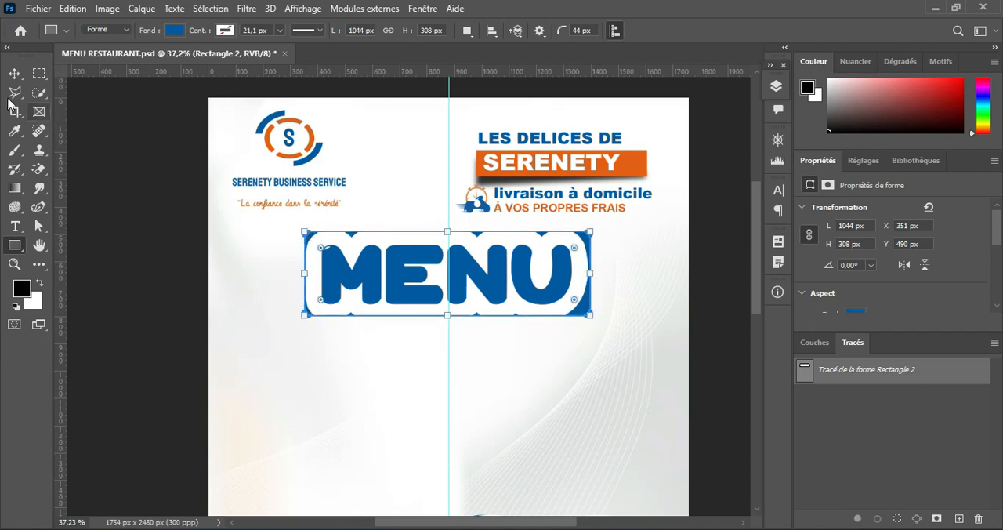
left_click(14, 72)
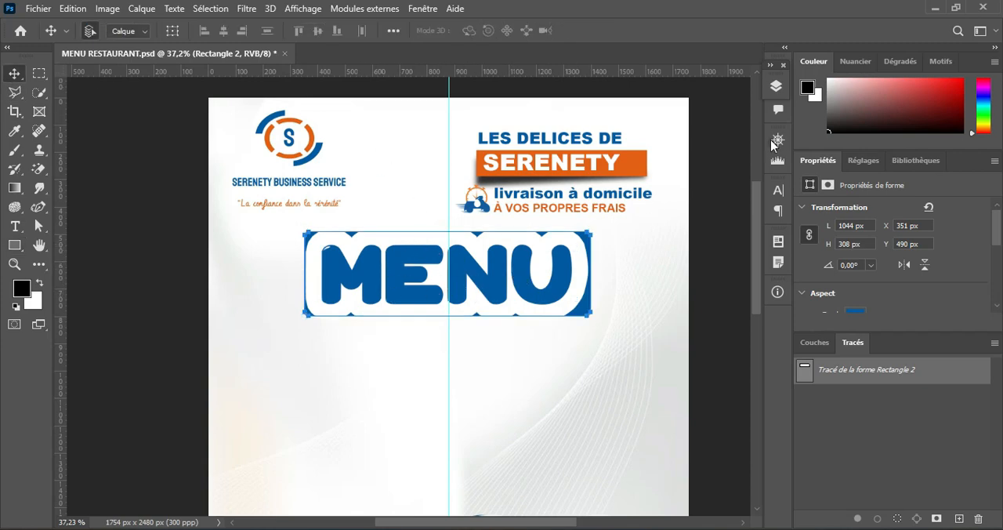
Step: Reduce the stroke size of the Menu layer to about 29 px
left_click(776, 86)
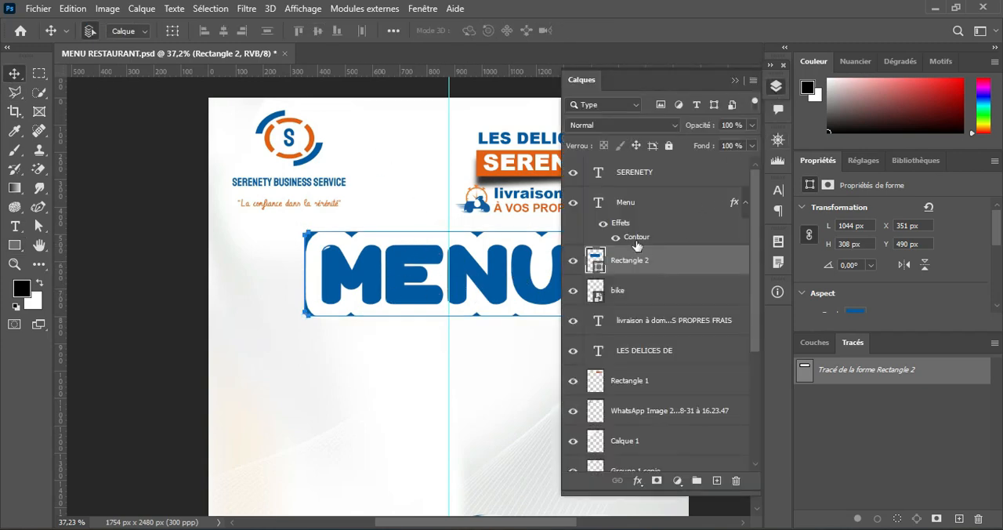
left_click(638, 238)
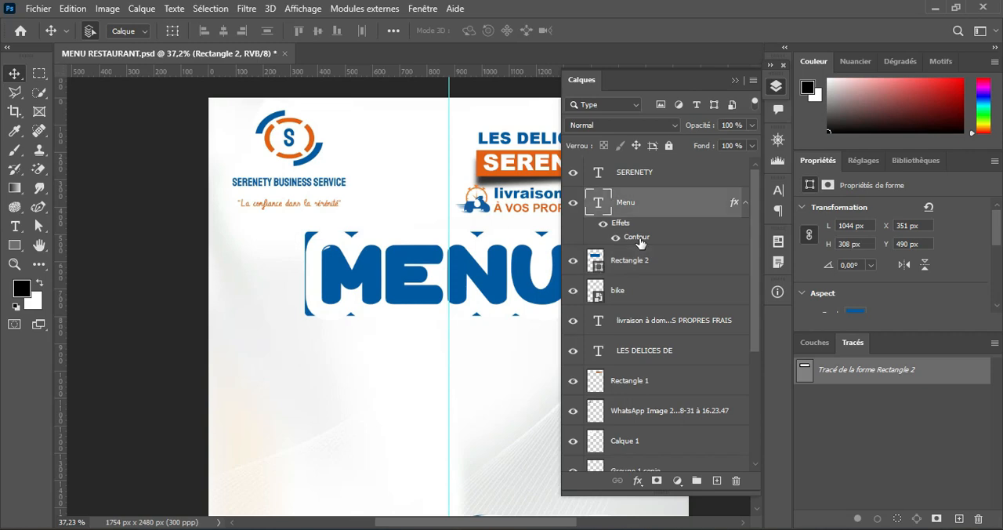
double_click(636, 238)
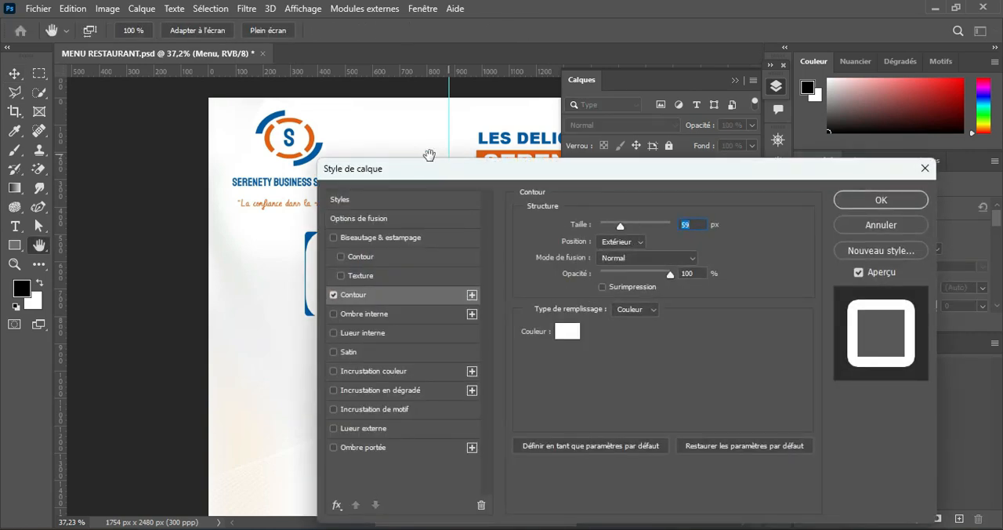
left_click_drag(422, 177, 651, 120)
left_click_drag(857, 177, 845, 171)
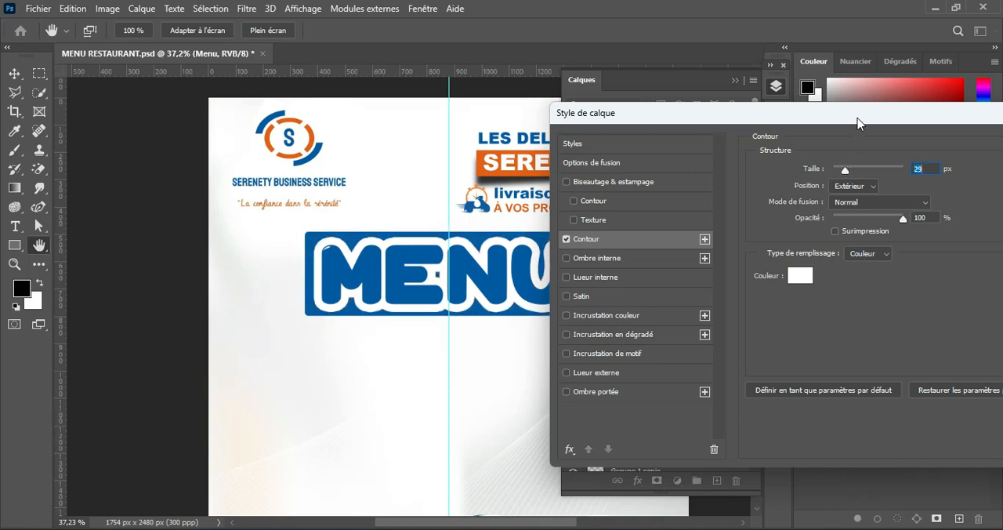
left_click_drag(856, 123, 333, 180)
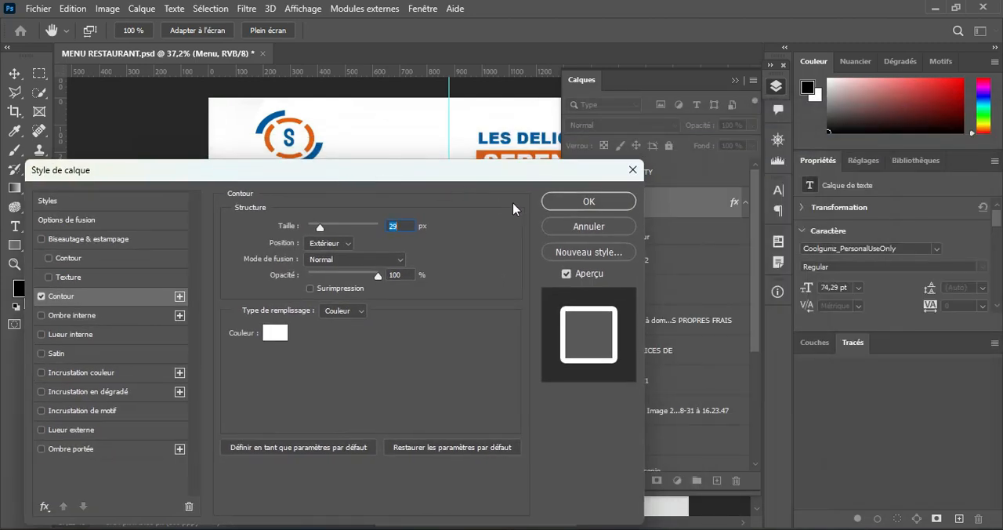
left_click(588, 201)
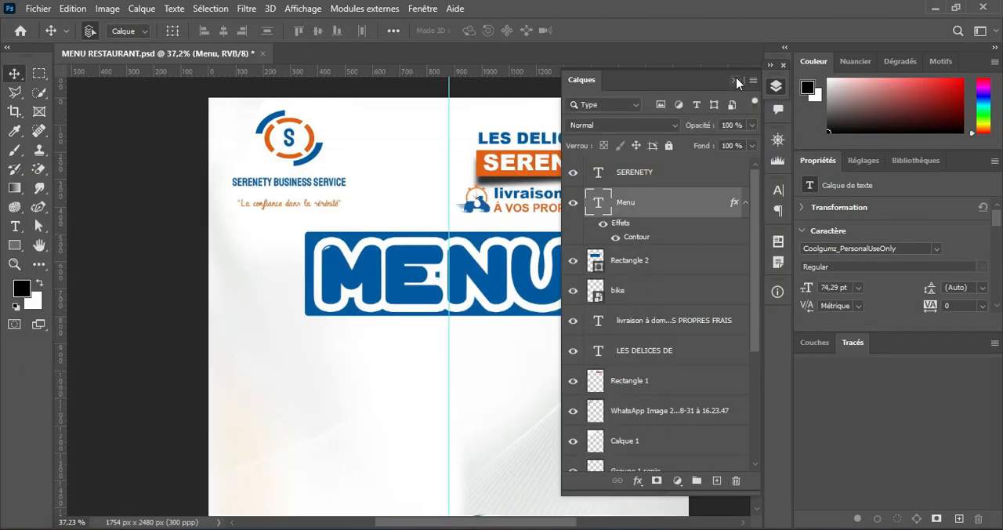
left_click(734, 80)
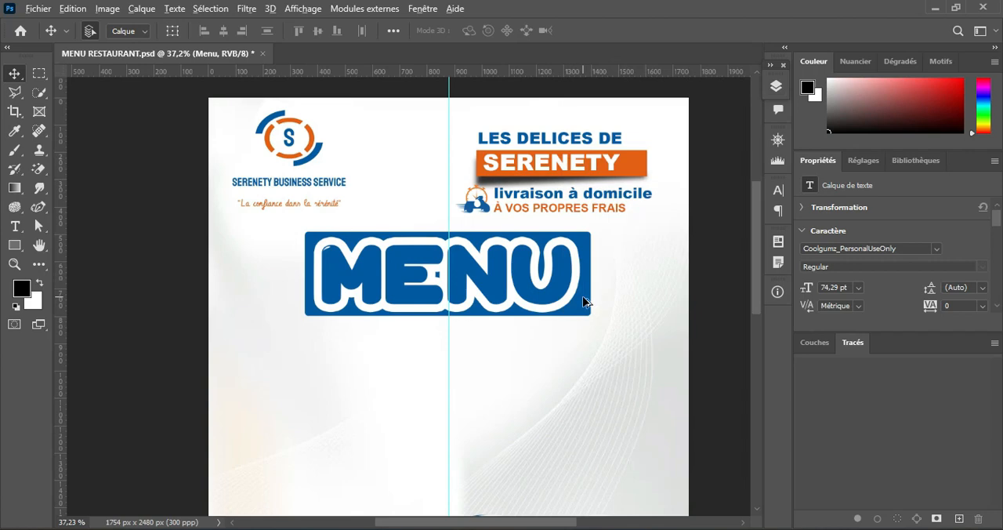
Step: Select the Calque 1 pixel layer below the "Menu" title and shift it to X 0 px, Y 0 px
scroll(582, 295, "down", 3)
scroll(582, 295, "up", 2)
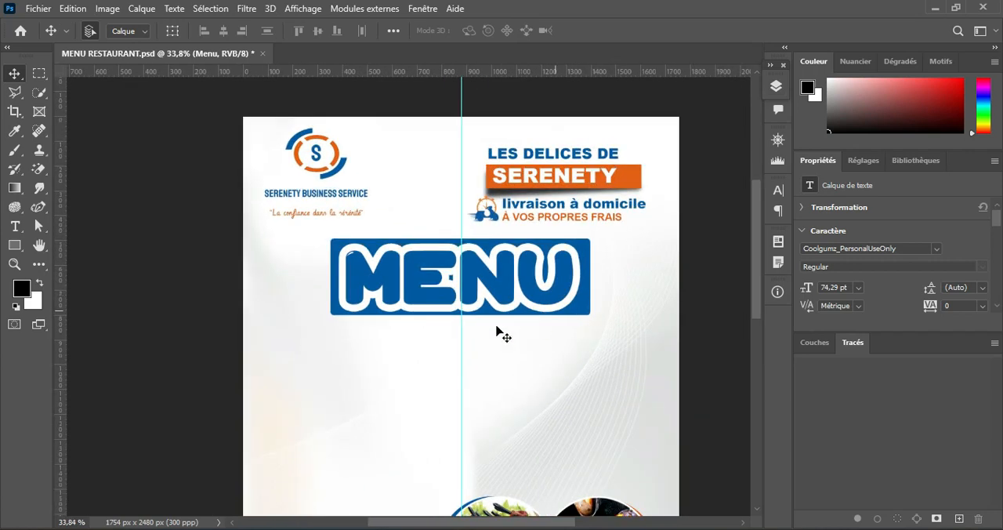
left_click(458, 322)
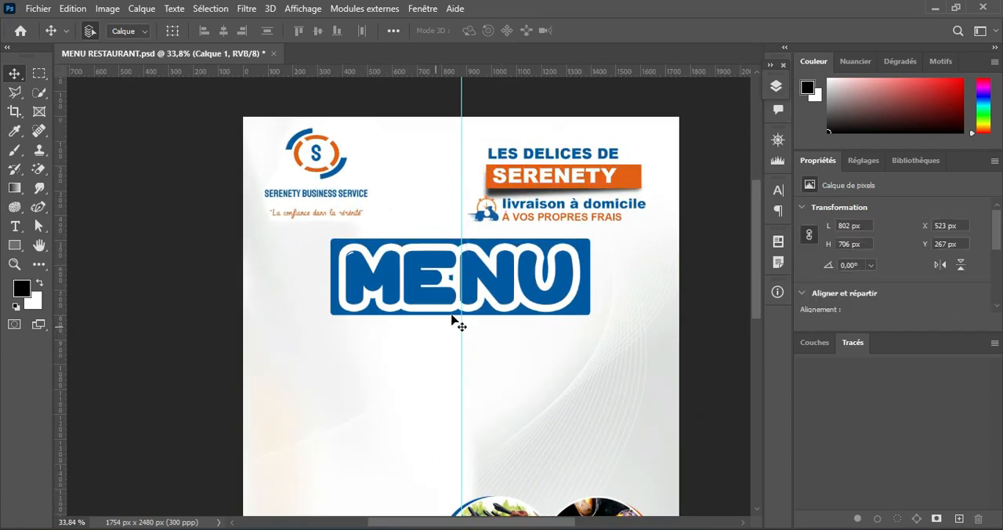
key("Delete")
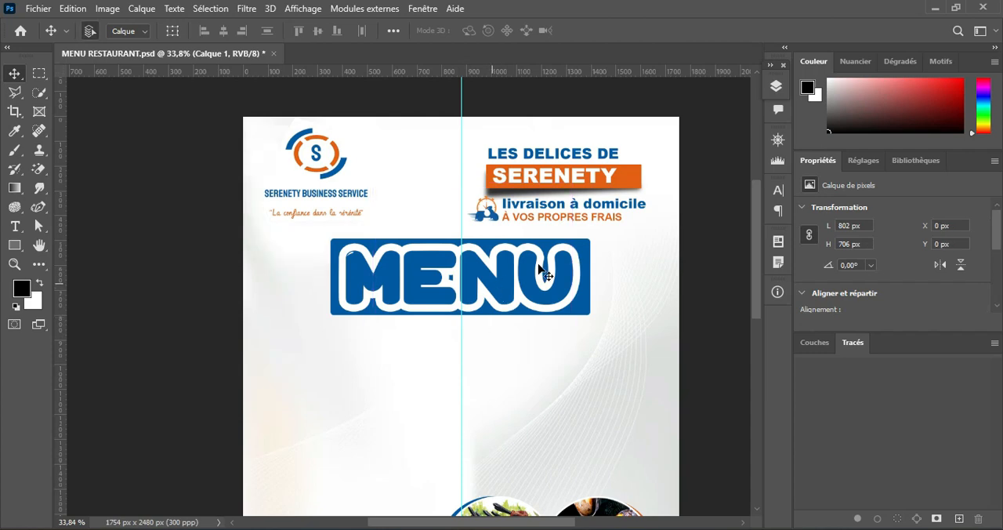
Step: Scale the Menu title and its blue Rectangle 2 together to about 69%
left_click(775, 86)
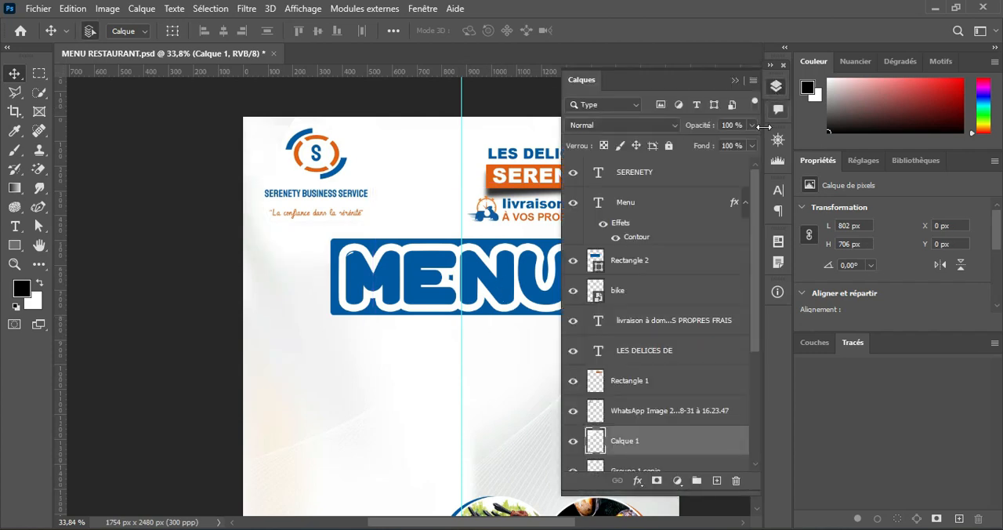
left_click(638, 263)
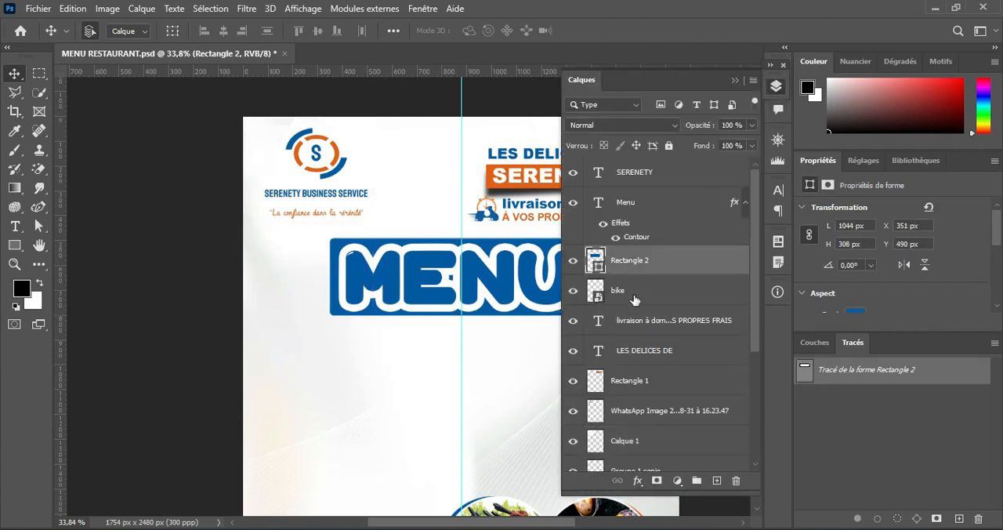
left_click(635, 298, "shift")
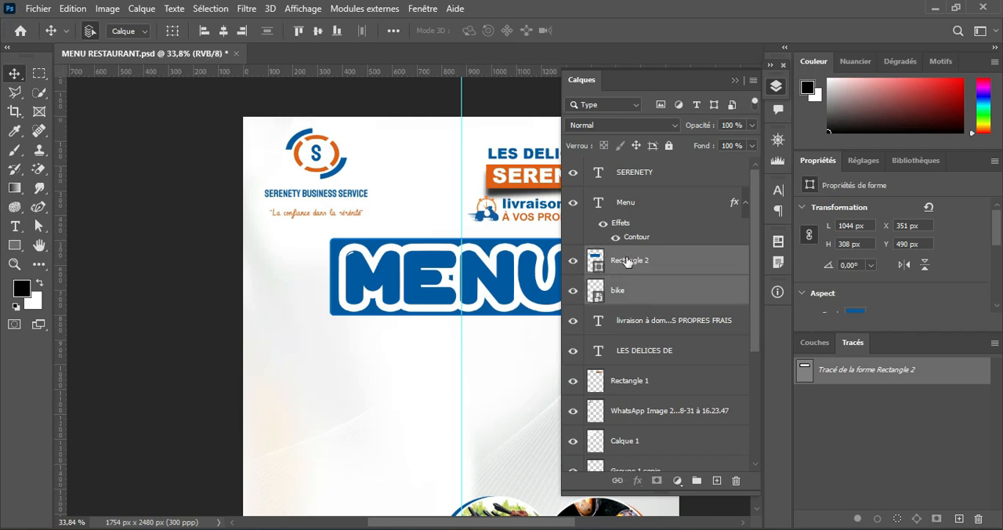
left_click(626, 262)
left_click(633, 202)
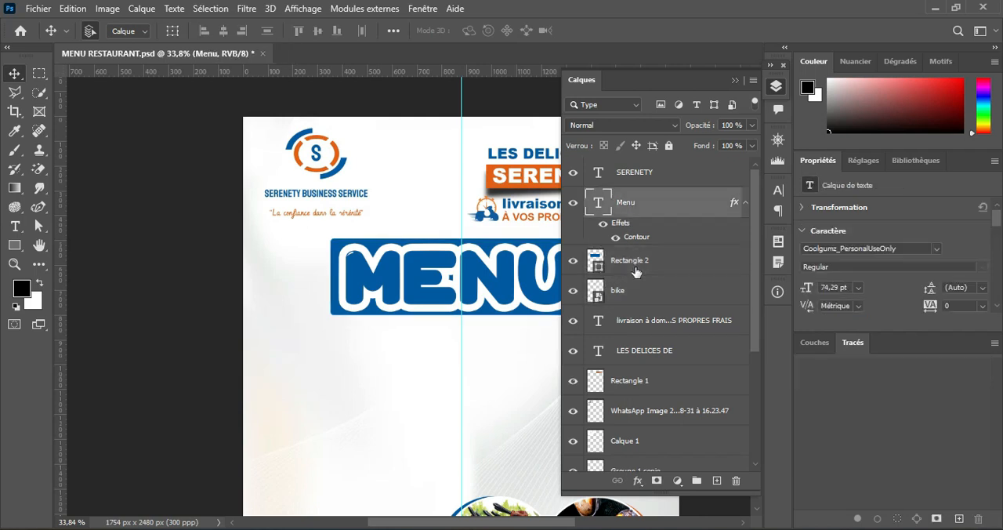
left_click(637, 269)
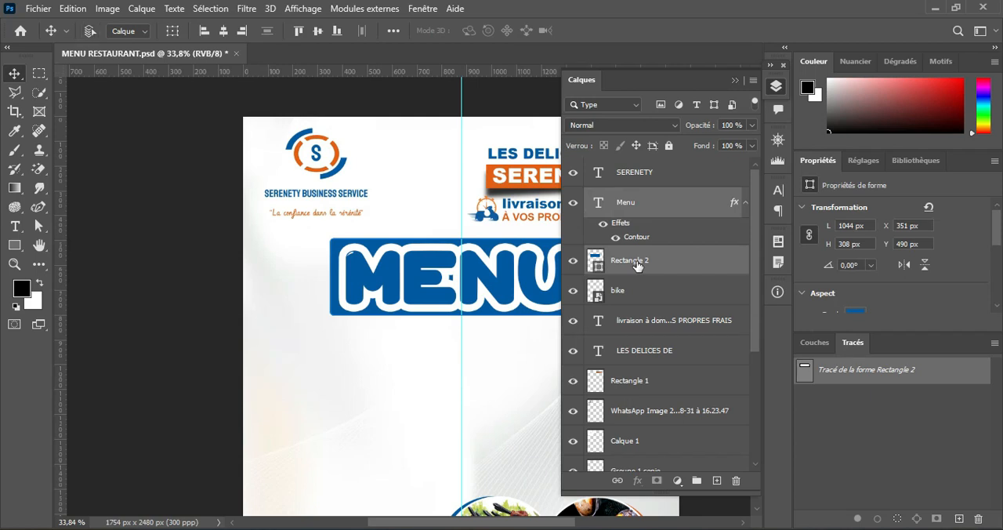
key("ctrl+t")
left_click(735, 80)
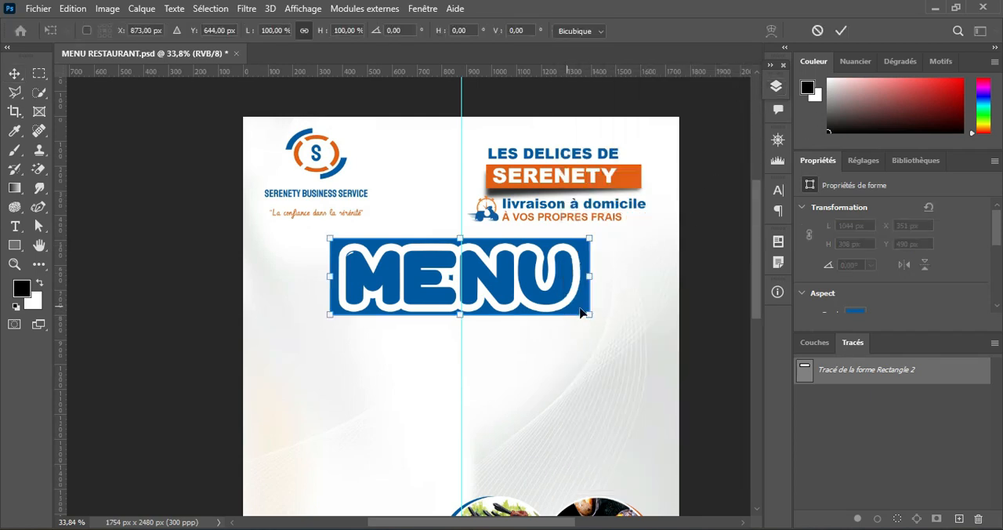
left_click_drag(590, 314, 515, 294)
Step: Centre the scaled MENU title and rectangle on the vertical guide, just below the header, with the rectangle at about X 518 px, Y 494 px
left_click_drag(398, 282, 437, 286)
left_click_drag(374, 296, 381, 293)
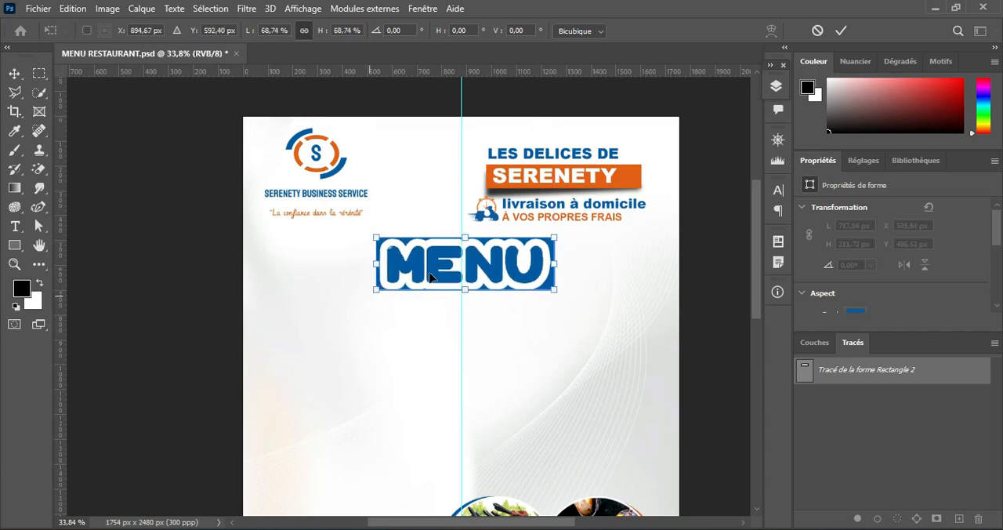
left_click_drag(502, 265, 498, 267)
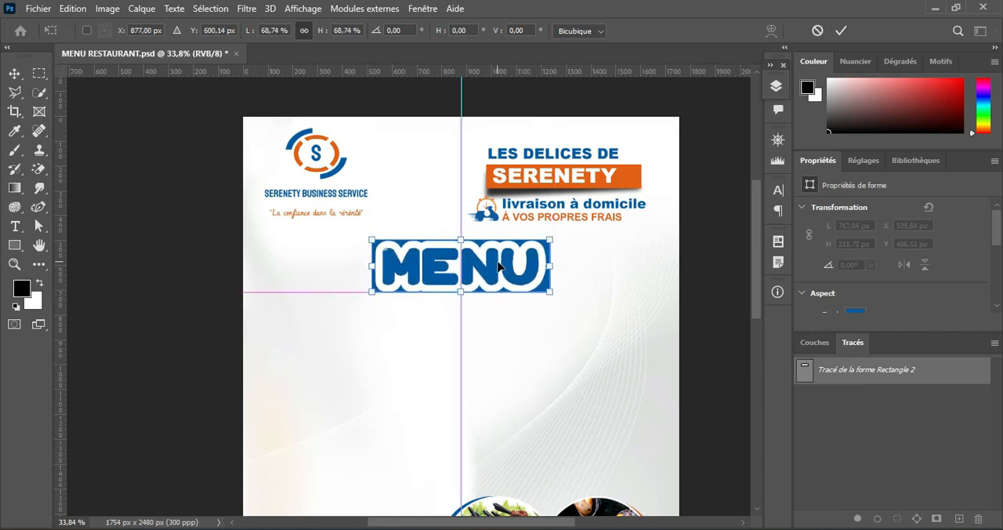
left_click(837, 31)
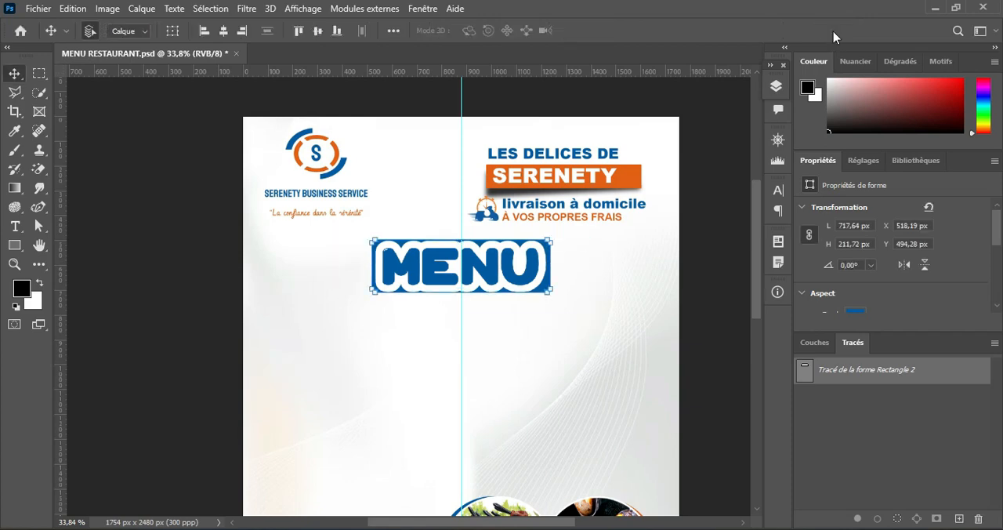
Step: Reduce the white outside stroke of the Menu text layer to 18 px
left_click(776, 86)
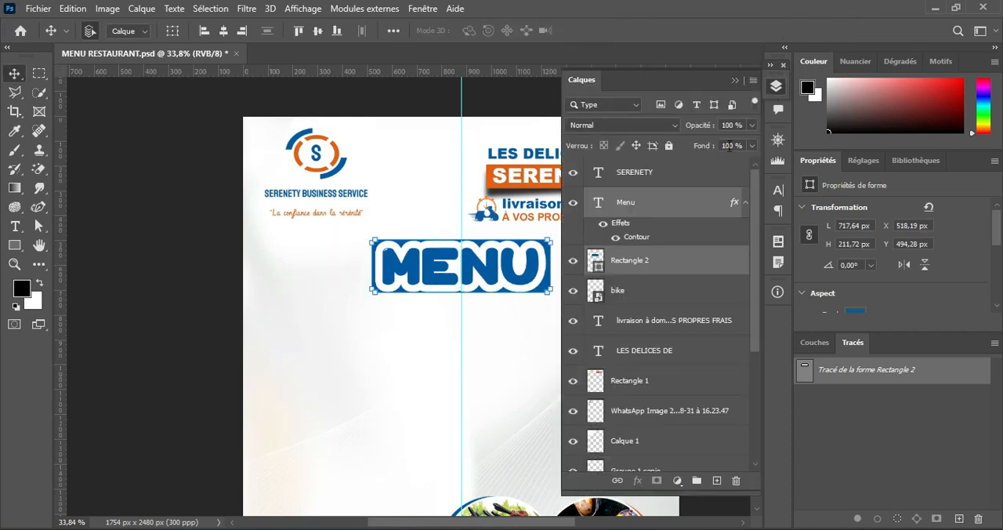
left_click(649, 237)
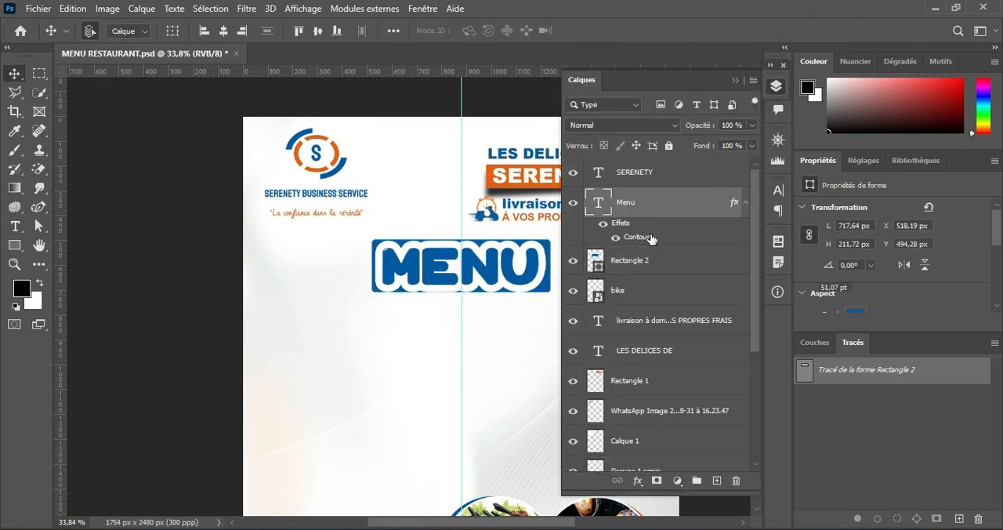
double_click(651, 237)
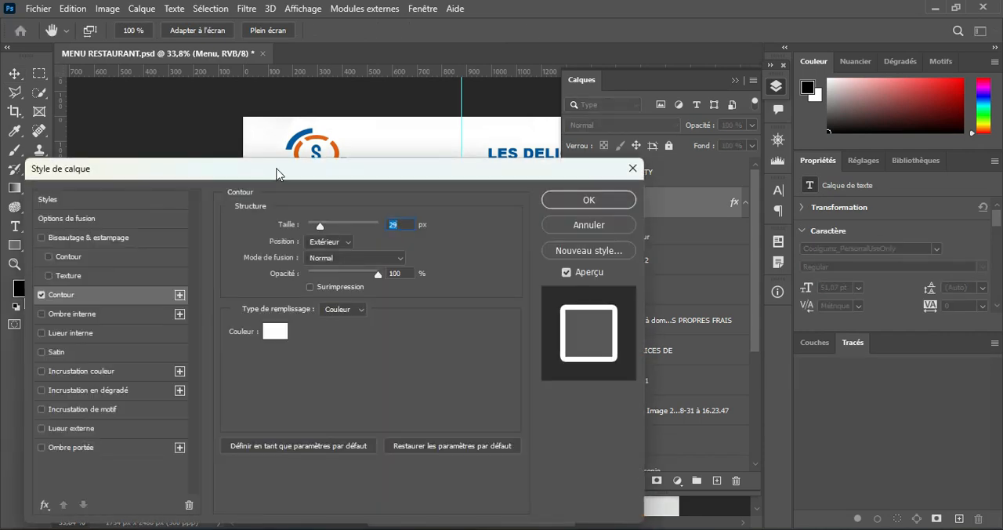
left_click_drag(276, 172, 838, 115)
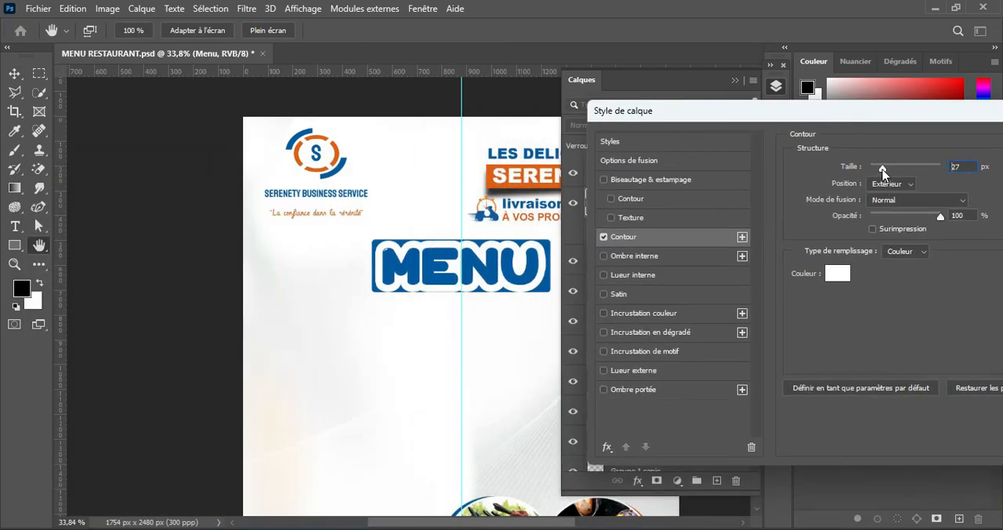
left_click_drag(881, 167, 879, 168)
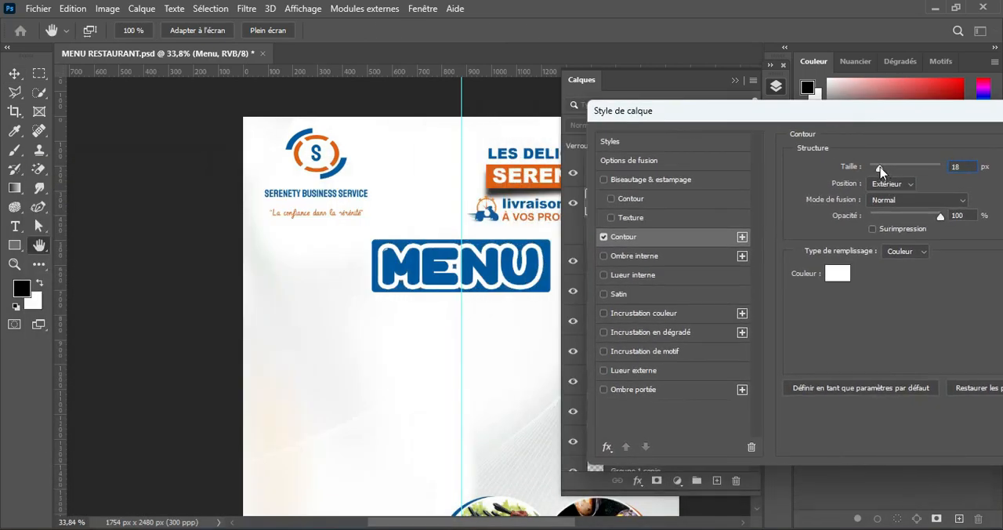
left_click_drag(902, 112, 562, 168)
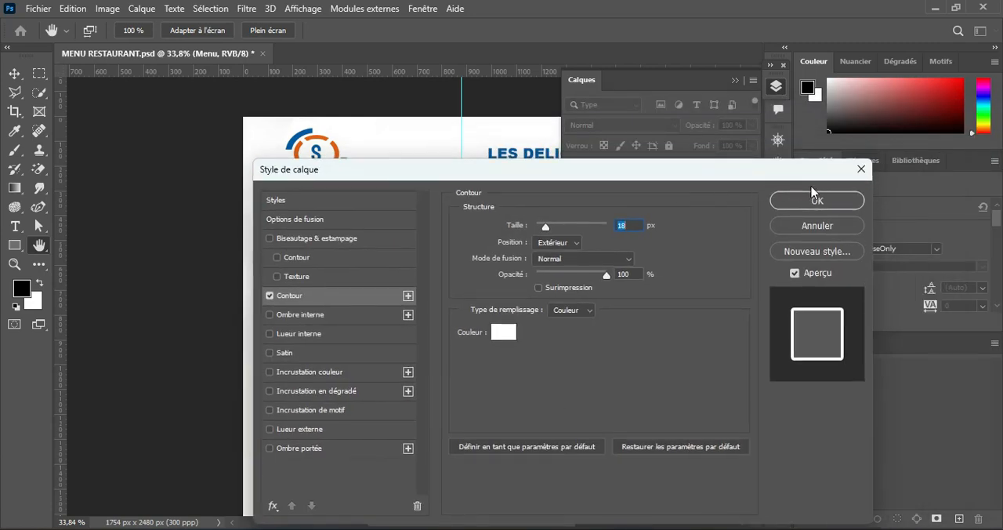
left_click(817, 201)
left_click(737, 79)
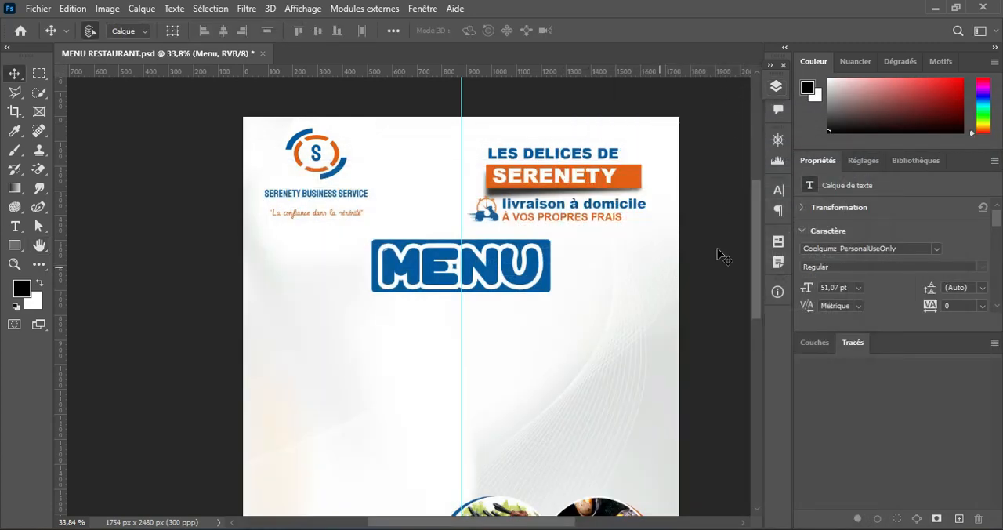
Step: Move the four-photo food group upward and the three-photo group to the page's lower left, at about X 119 px, Y 1647 px
scroll(627, 286, "down", 2)
scroll(627, 286, "up", 2)
scroll(627, 286, "up", 1)
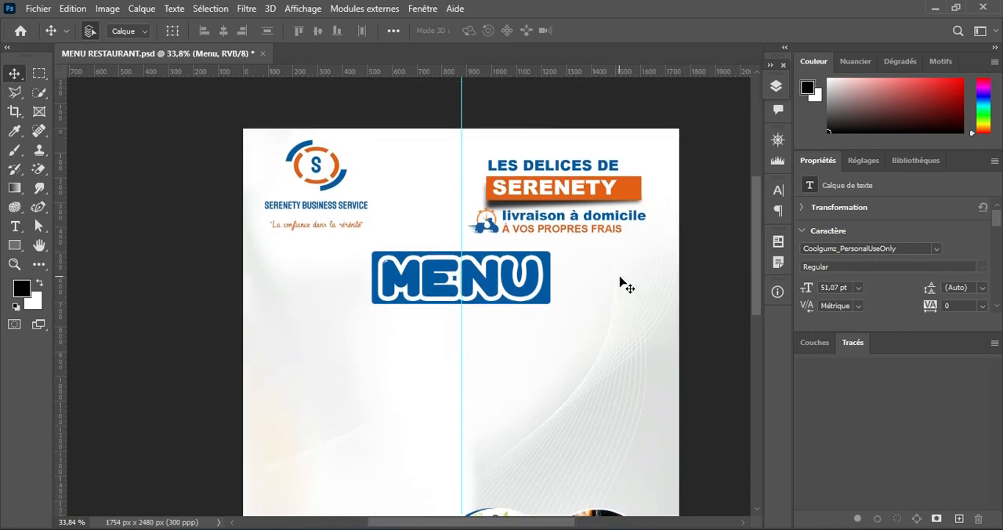
scroll(624, 286, "down", 12)
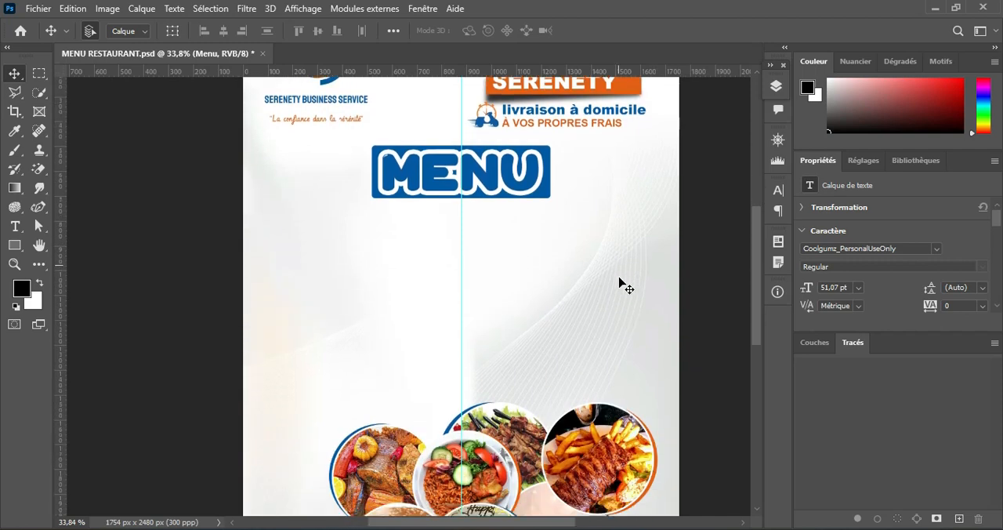
scroll(619, 279, "down", 1)
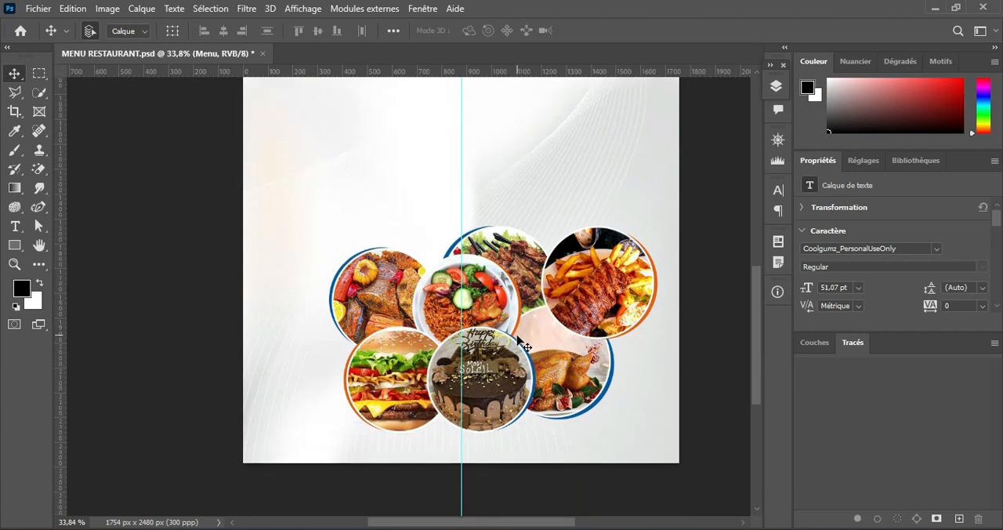
left_click_drag(418, 296, 428, 97)
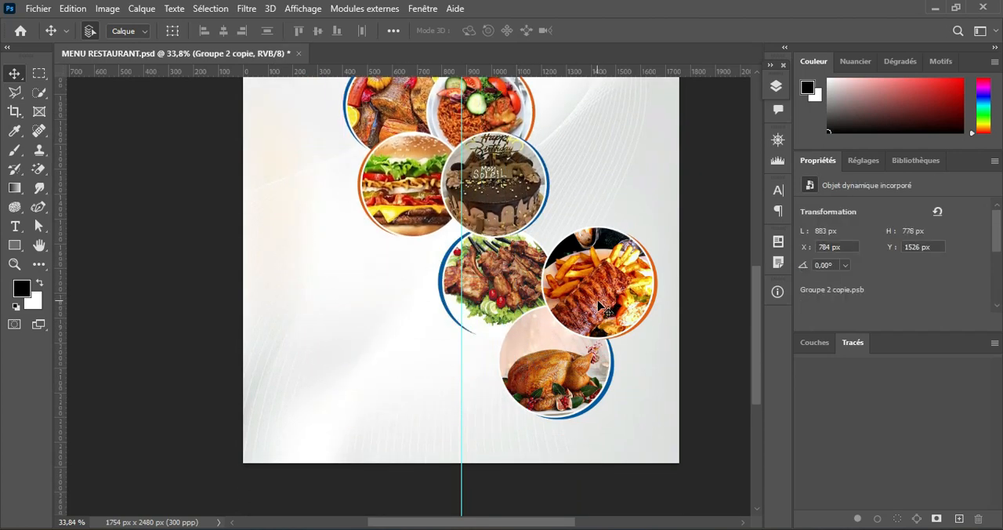
left_click_drag(604, 302, 440, 332)
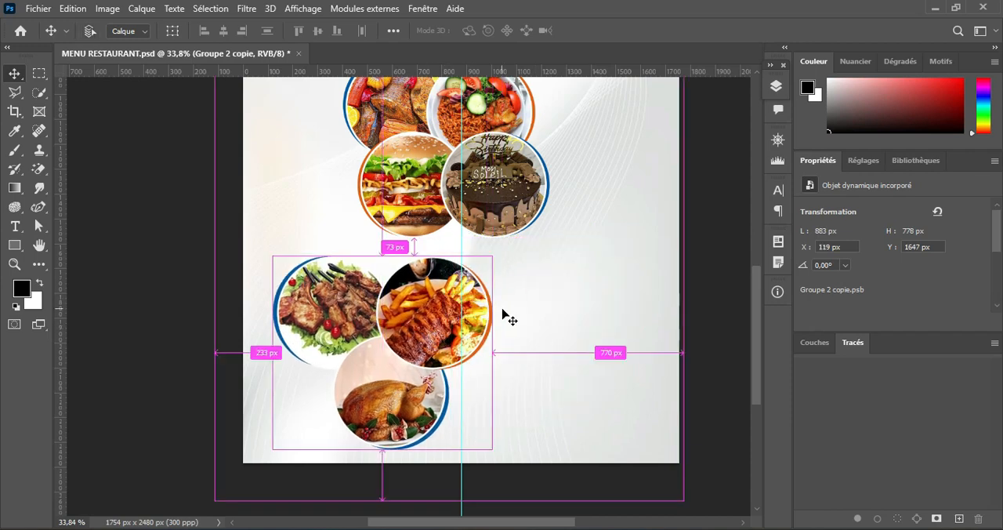
Step: Scale the three-photo food group to about 51% and place it in the lower-left area of the page
key("ctrl+t")
left_click_drag(491, 242, 410, 315)
left_click_drag(371, 382, 386, 338)
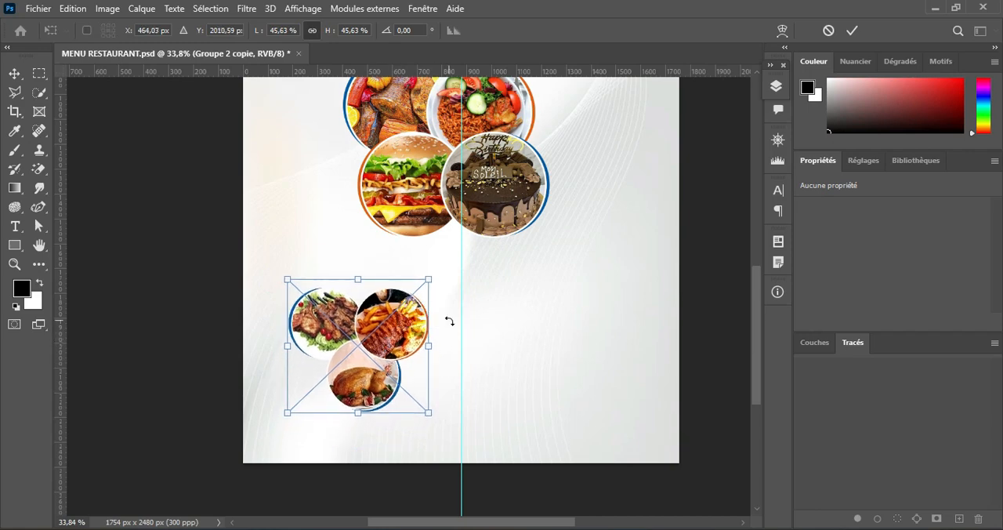
left_click_drag(428, 278, 441, 263)
left_click_drag(364, 276, 360, 274)
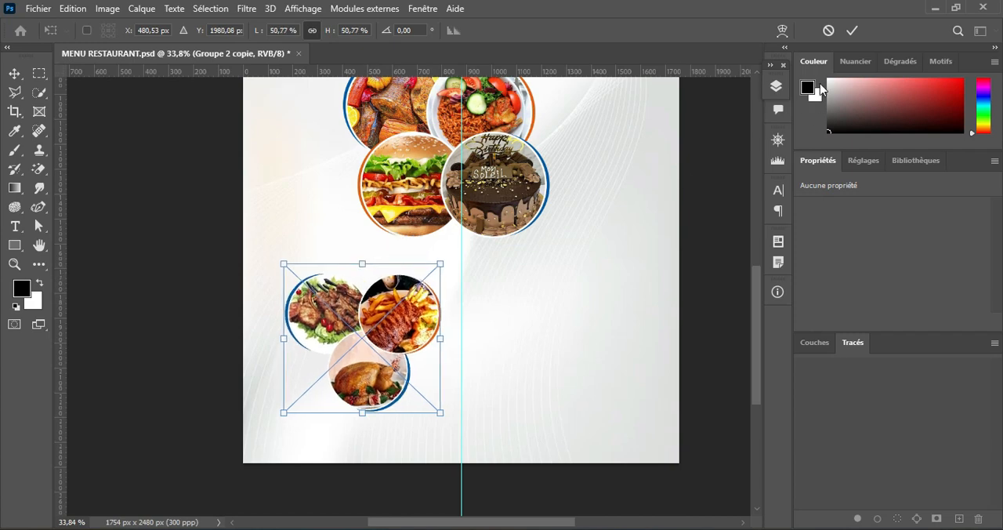
left_click(851, 30)
Step: Place the four-photo food group at the page's lower right, scaled to about 81% and rotated to 86.8°
left_click_drag(486, 157, 593, 321)
key("ctrl+t")
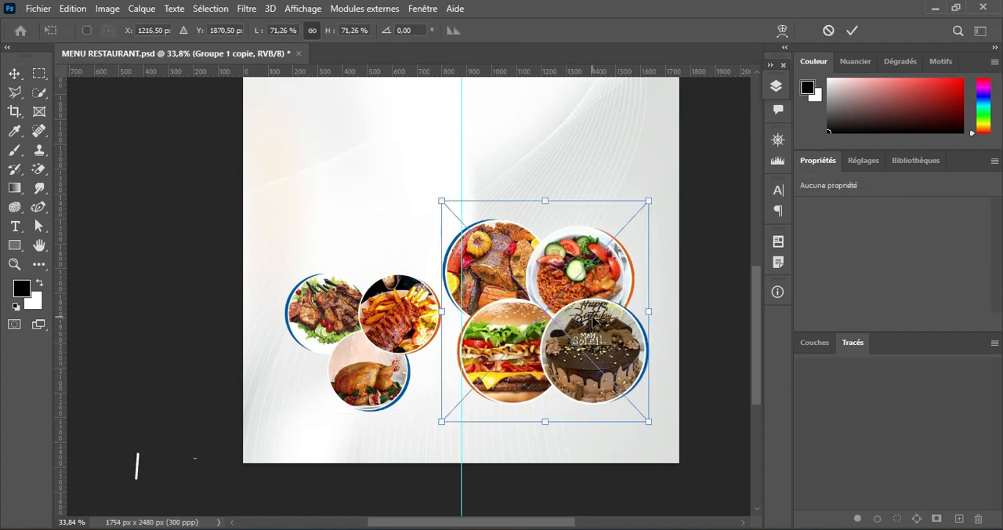
left_click_drag(643, 290, 616, 351)
left_click_drag(645, 204, 675, 171)
mouse_move(616, 267)
left_mouse_down()
mouse_move(603, 272)
mouse_move(598, 260)
left_mouse_up()
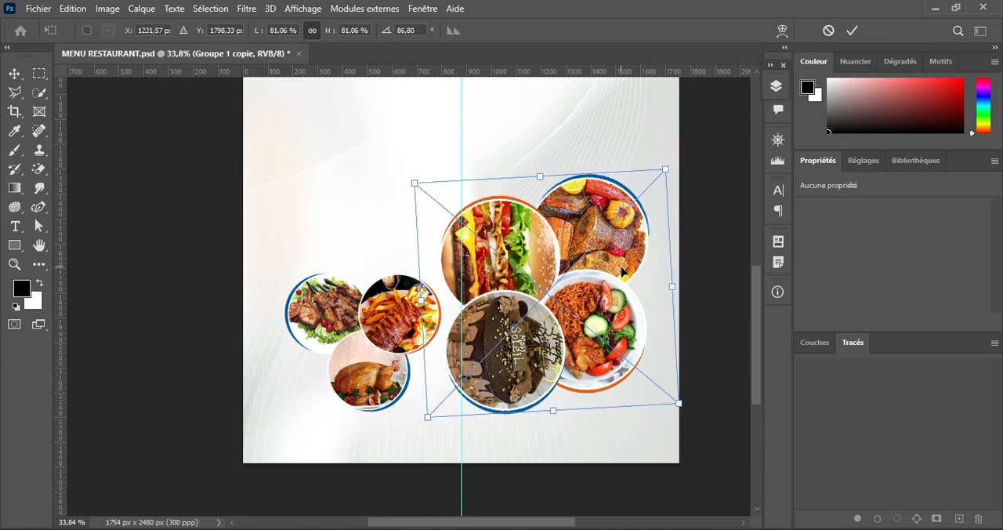
left_click(851, 30)
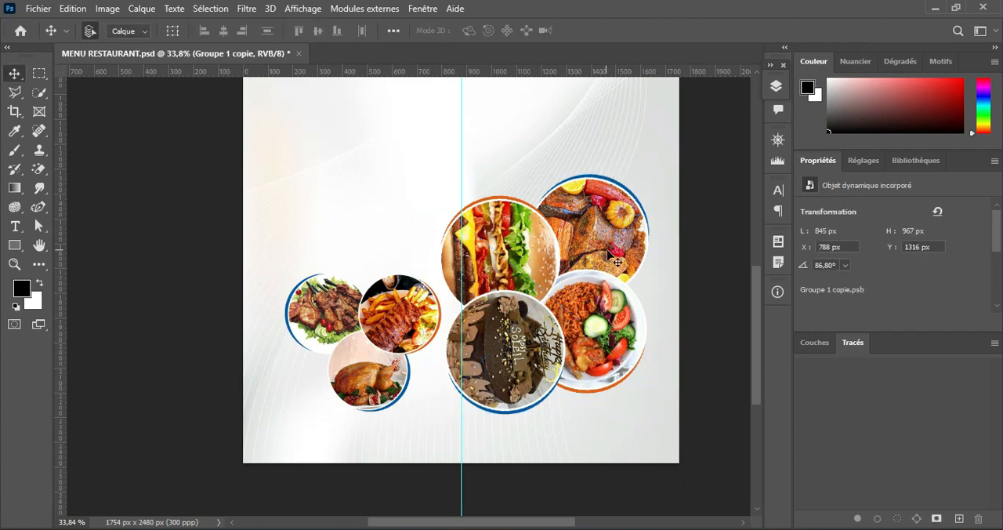
Step: Nudge the four-photo food group slightly down and right to about X 797 px, Y 1345 px
scroll(600, 151, "down", 1)
left_click_drag(600, 151, 521, 231)
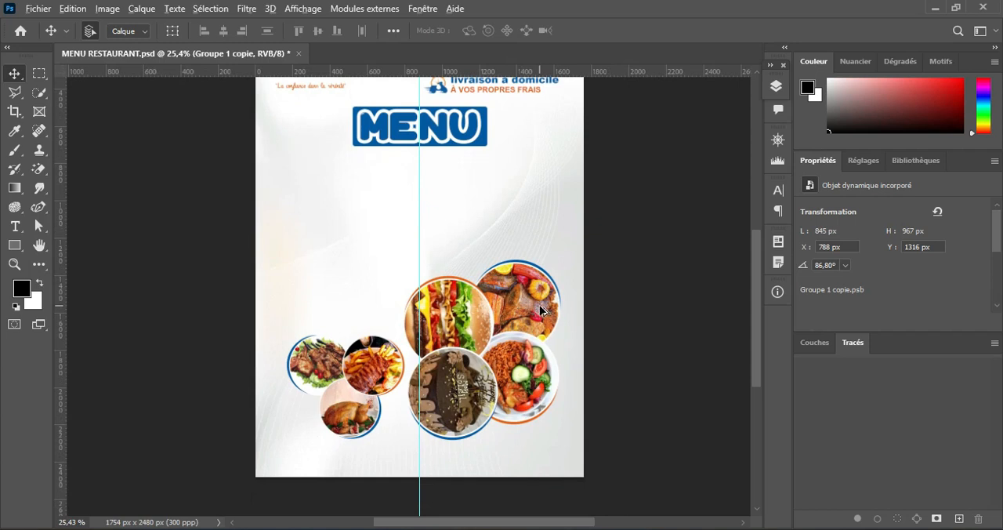
scroll(539, 310, "up", 2)
left_click_drag(483, 366, 474, 315)
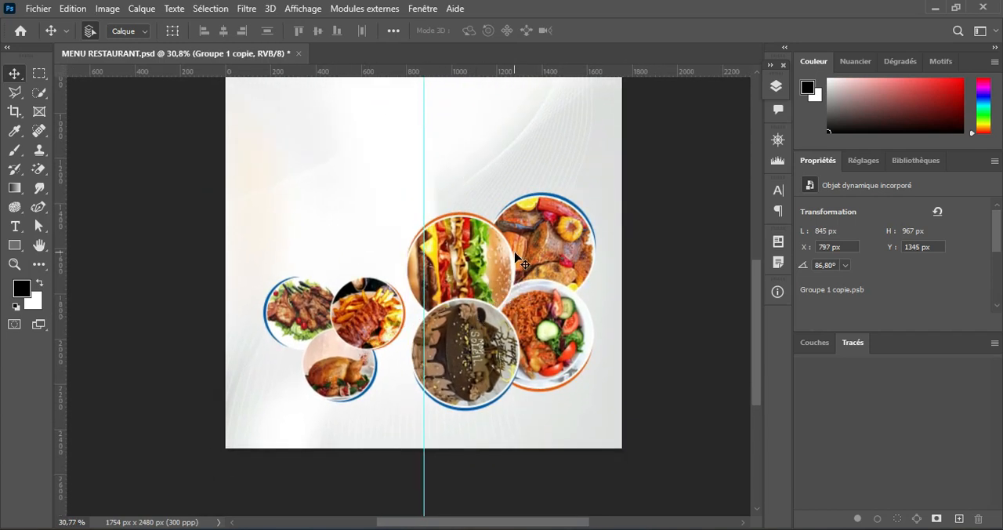
Step: Try shifting the background image layer behind the photos and undo each move
left_click_drag(510, 188, 505, 152)
left_click_drag(498, 157, 499, 233)
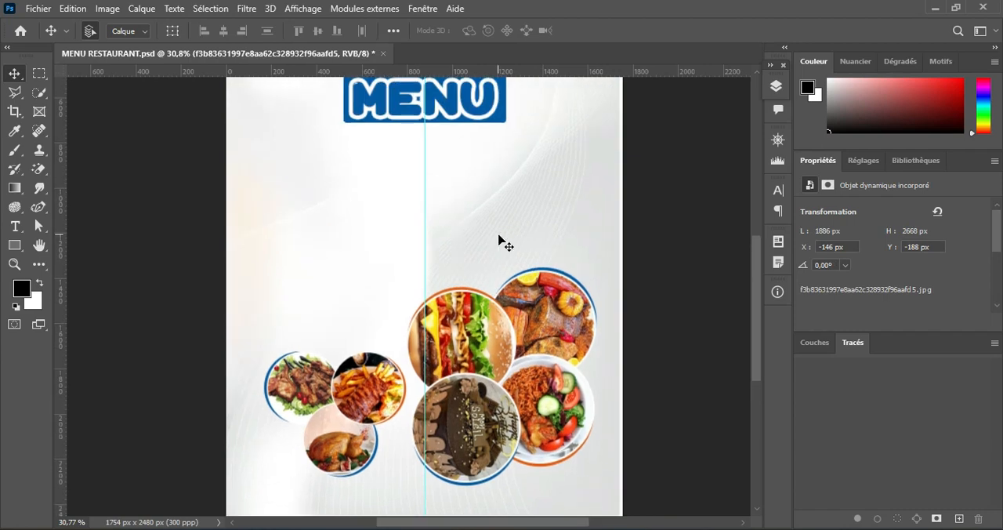
key("ctrl+z")
left_click_drag(530, 191, 513, 165)
left_click_drag(512, 163, 507, 217)
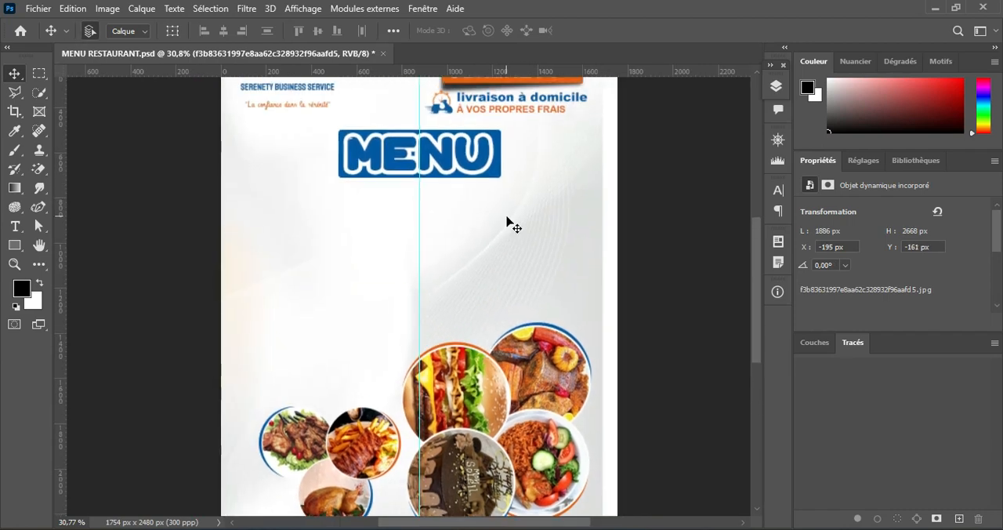
key("ctrl+z")
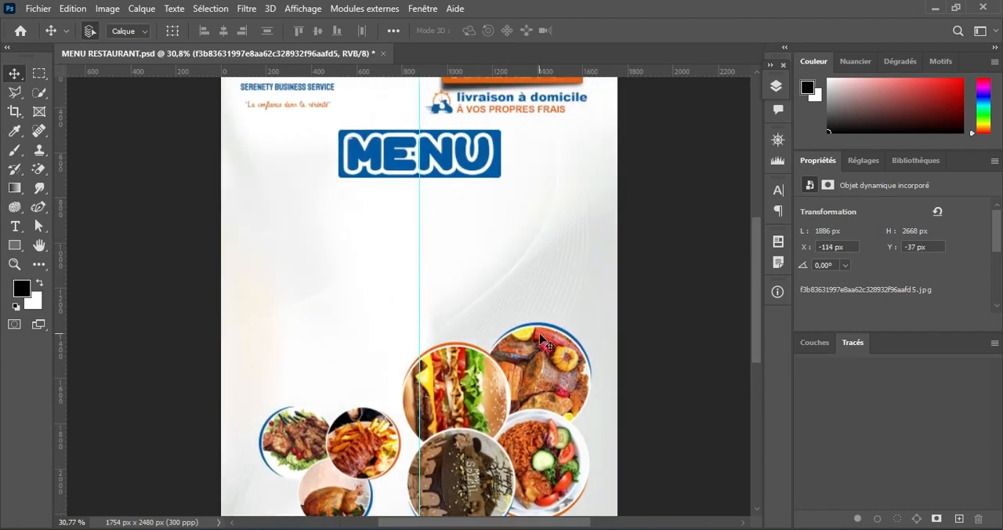
scroll(539, 338, "down", 3)
scroll(539, 338, "up", 5)
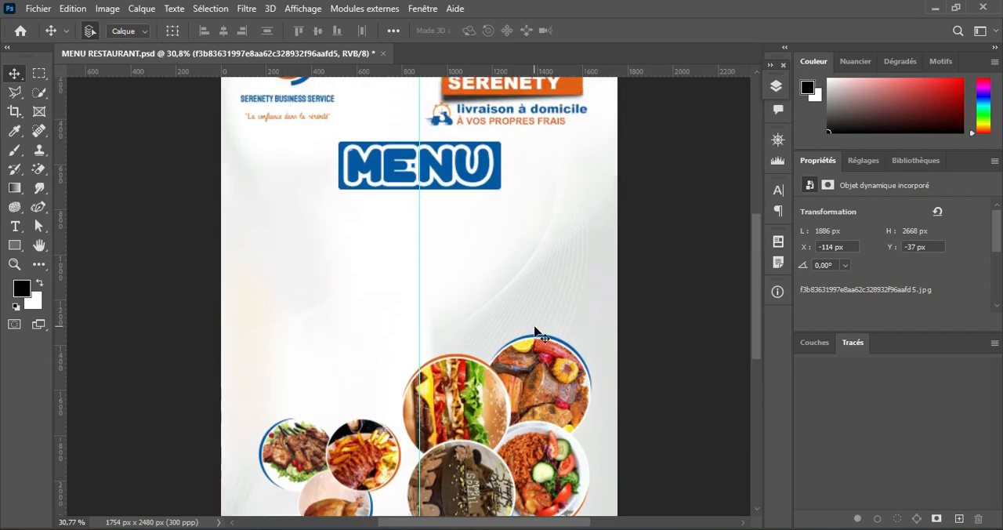
scroll(539, 323, "down", 4)
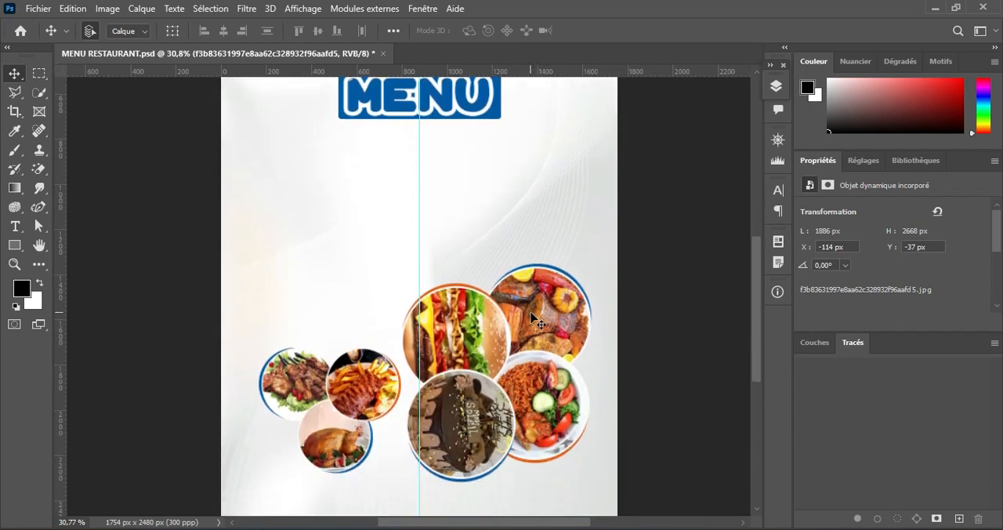
scroll(533, 319, "down", 1)
scroll(533, 319, "up", 5)
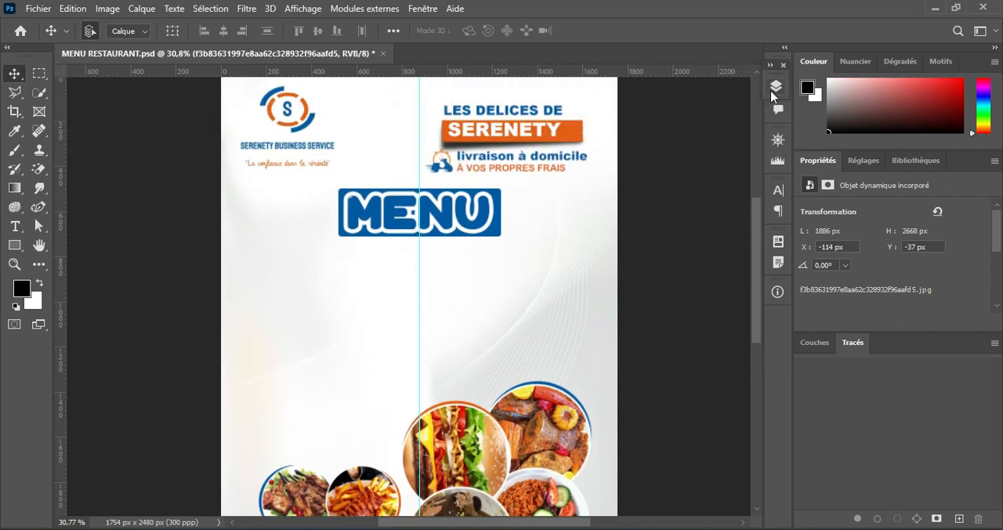
scroll(564, 306, "down", 4)
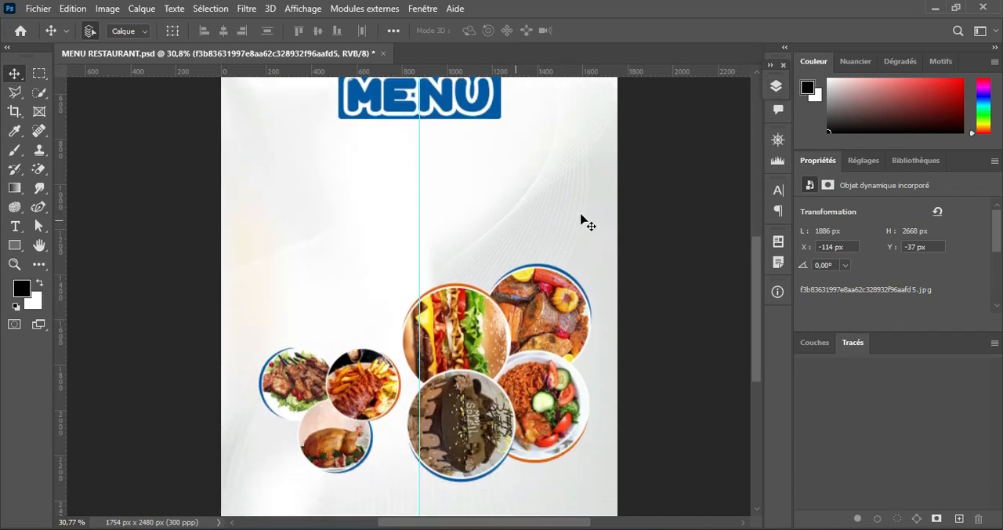
Step: Lock the background image layer that lies directly above the Arrière-plan layer
left_click(777, 87)
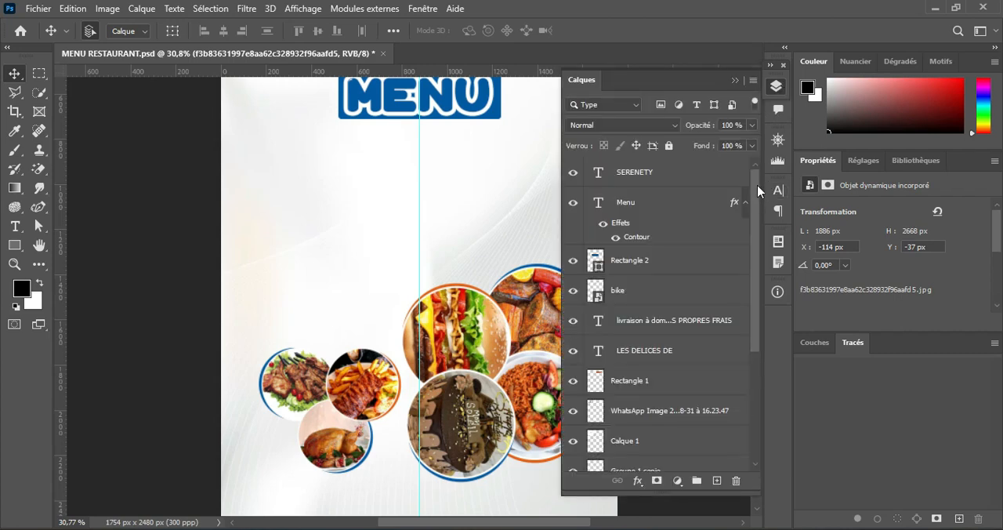
left_click_drag(756, 191, 748, 349)
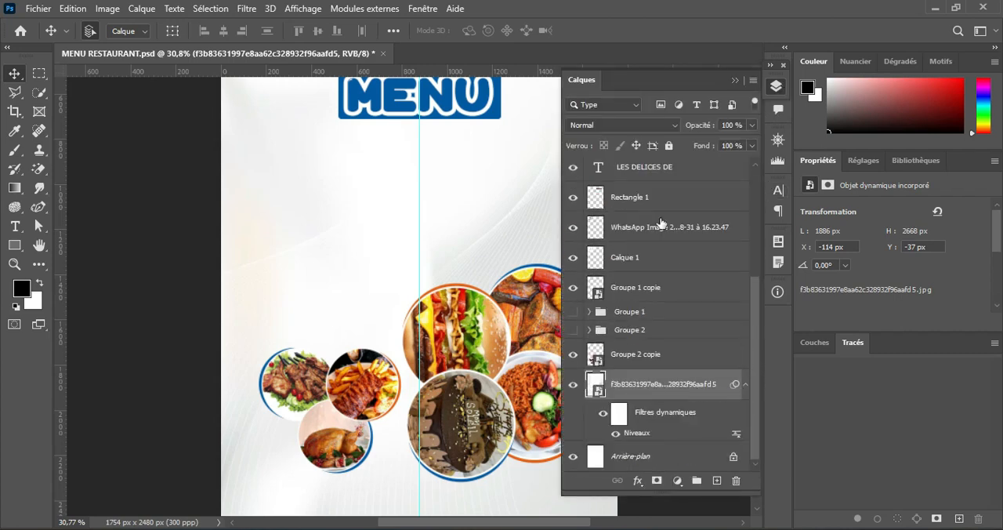
key("ctrl+slash")
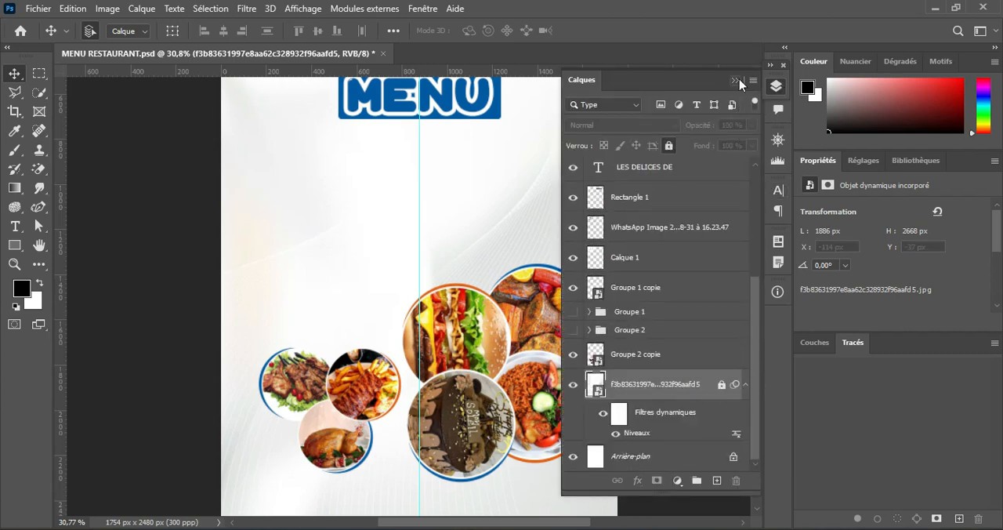
left_click(735, 78)
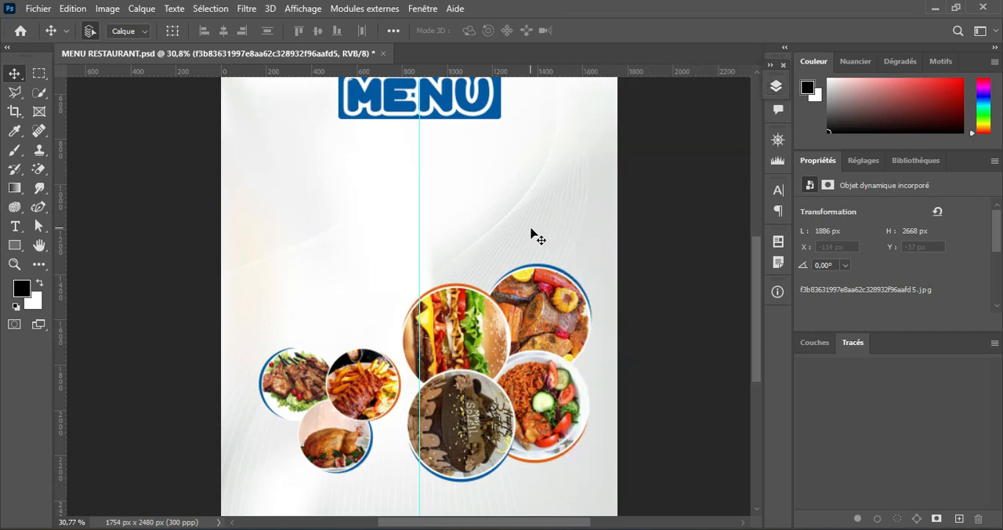
Step: Examine the overall flyer layout, from the header and MENU title down to the food photo groups
scroll(509, 400, "down", 2)
scroll(505, 382, "up", 4)
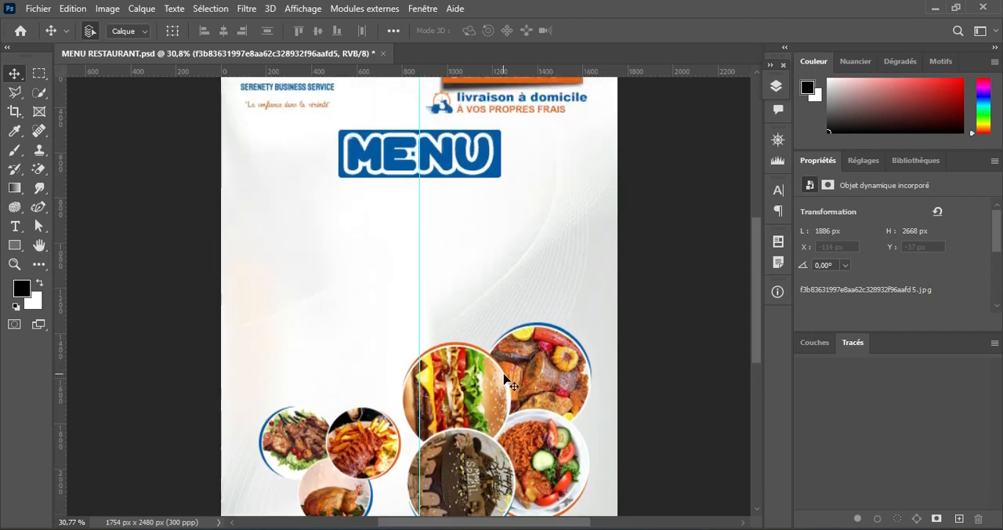
scroll(505, 382, "up", 2)
scroll(507, 360, "down", 2)
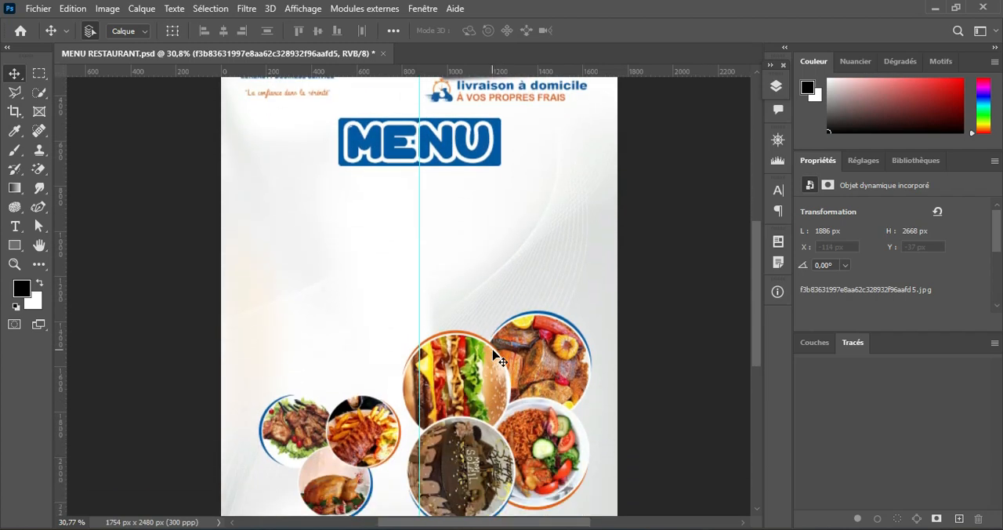
scroll(493, 358, "down", 2)
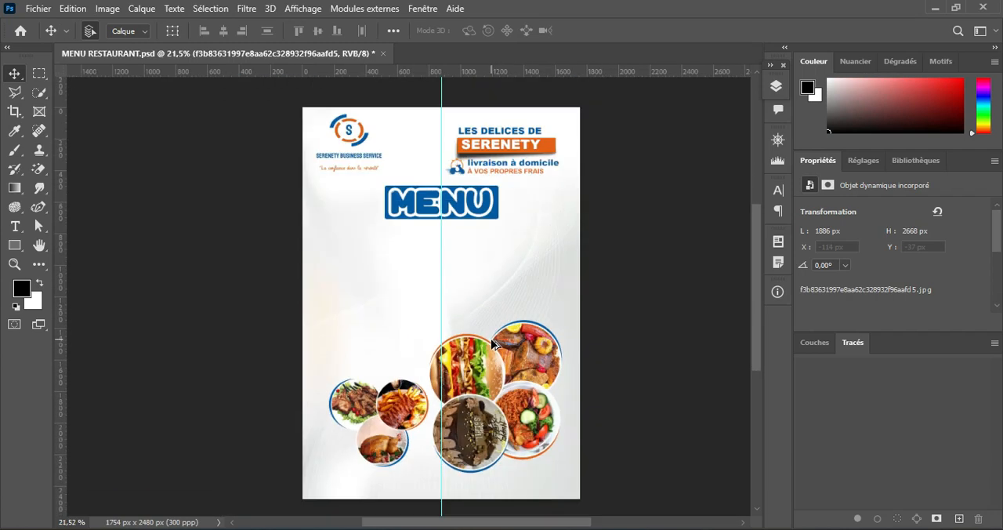
scroll(494, 344, "up", 1)
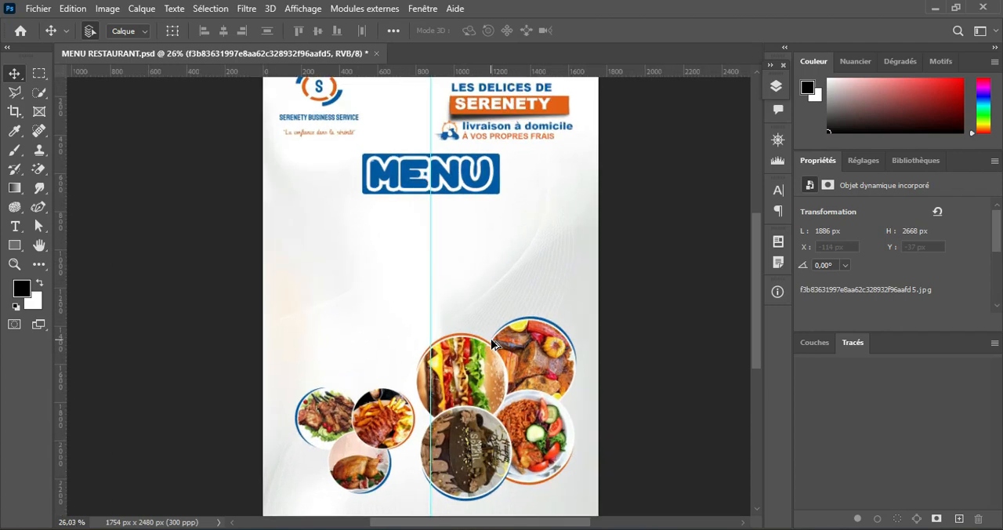
scroll(493, 345, "down", 1)
scroll(493, 344, "up", 1)
scroll(494, 345, "down", 1)
scroll(493, 345, "up", 1)
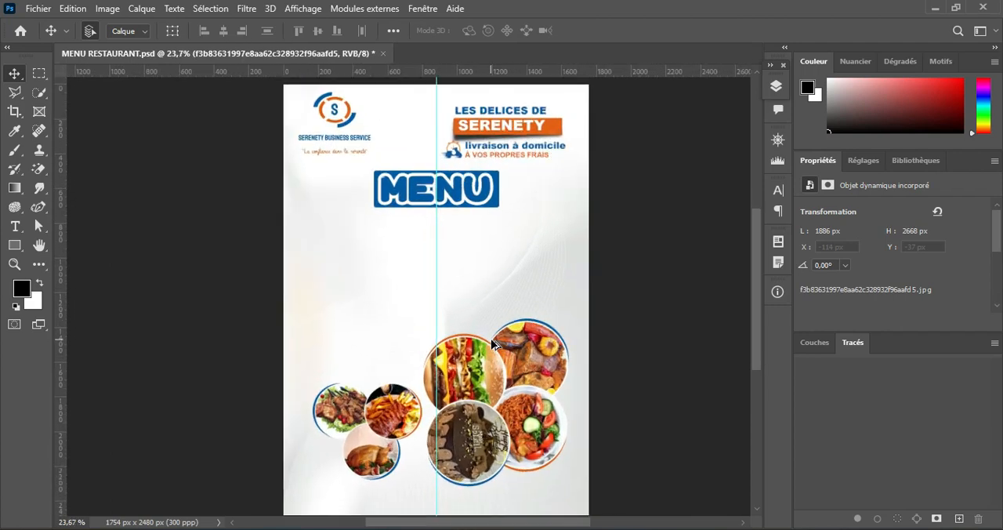
Step: Place the leaf image pngegg(1) from the MNU RESTO folder into the flyer, rotated to -33.83°
left_click(545, 528)
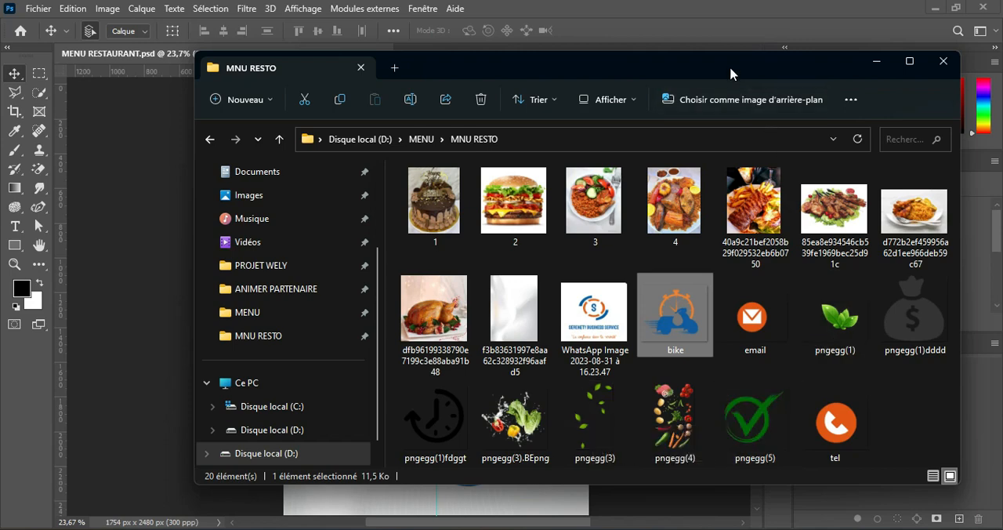
left_click_drag(730, 73, 720, 251)
left_click_drag(854, 489, 396, 178)
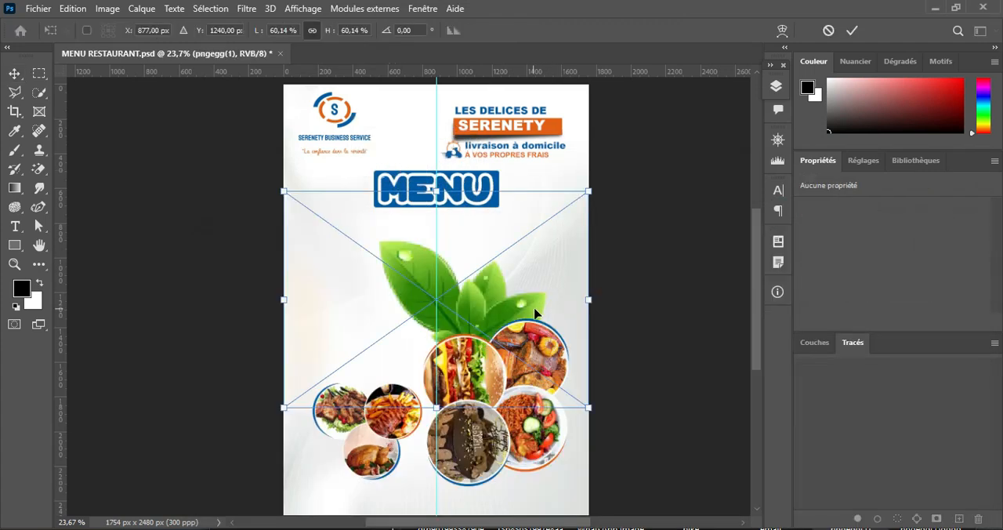
left_click_drag(498, 289, 422, 273)
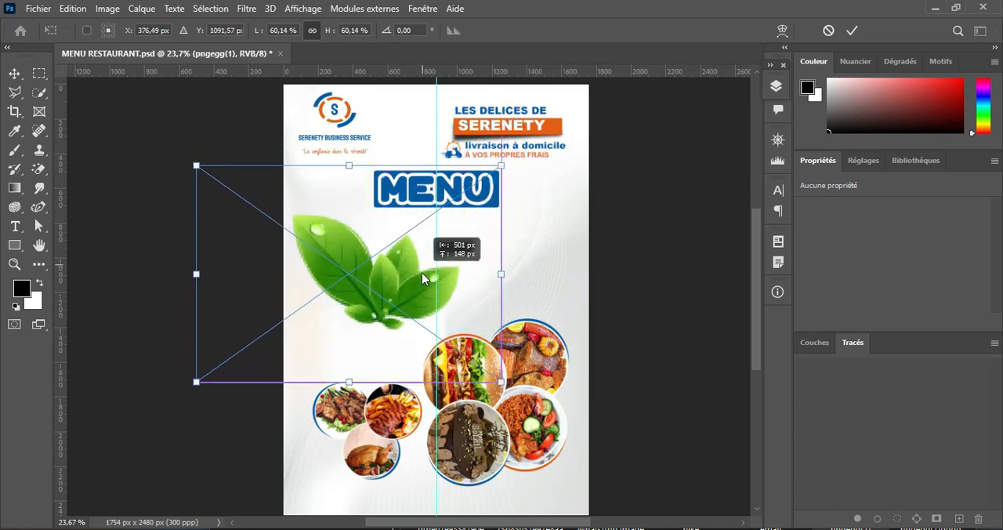
left_click_drag(524, 240, 364, 455)
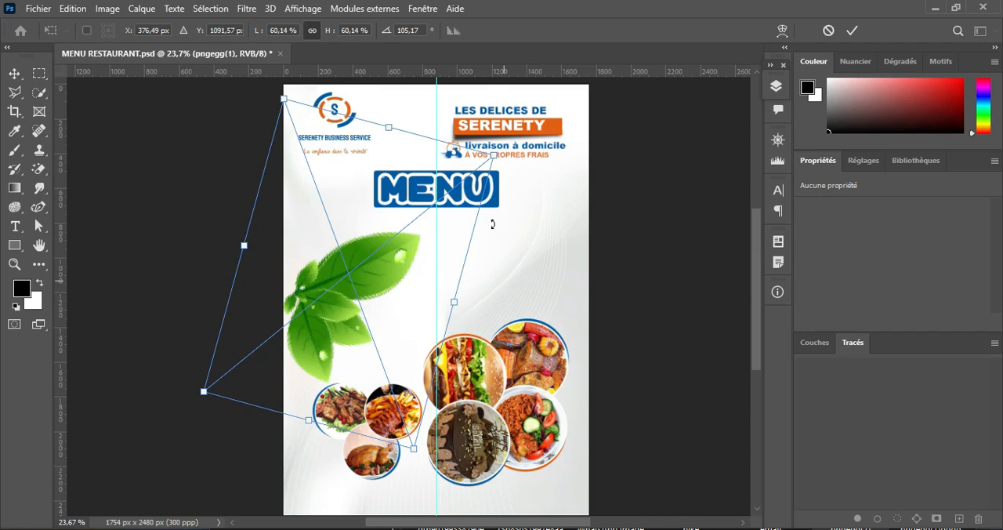
left_click_drag(492, 224, 464, 345)
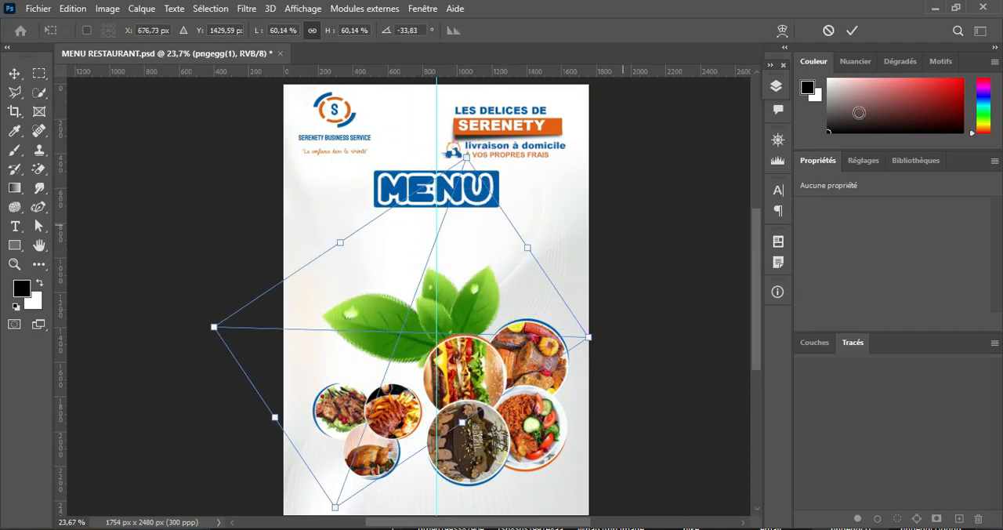
left_click(852, 30)
Step: Reorder the leaf layer to just above Rectangle 1 and shift the leaves to about X 442 px, Y 967 px
left_click(776, 86)
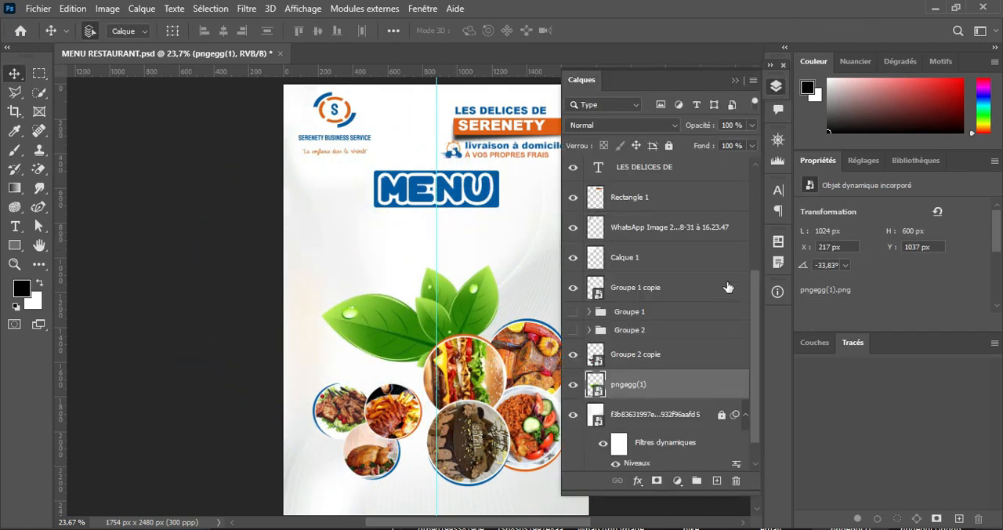
left_click_drag(683, 387, 670, 194)
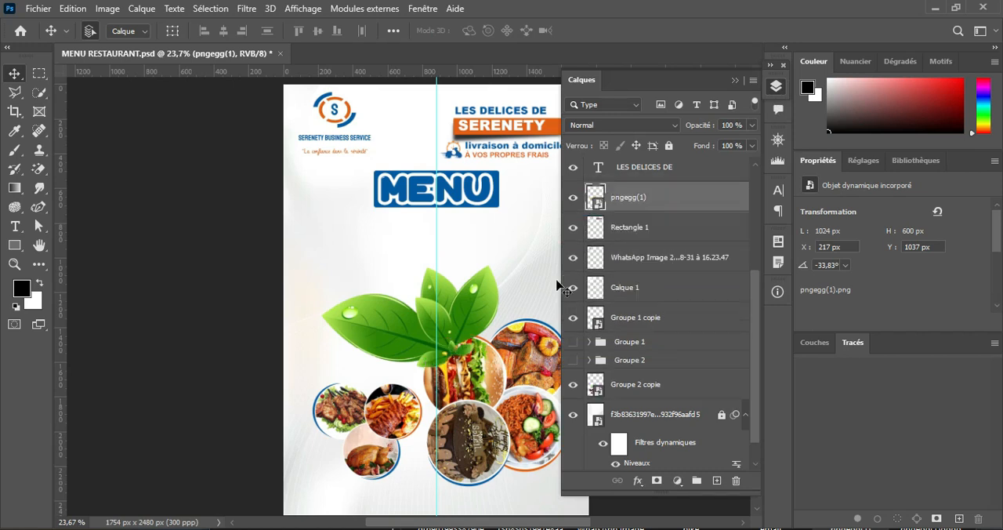
left_click_drag(452, 320, 487, 307)
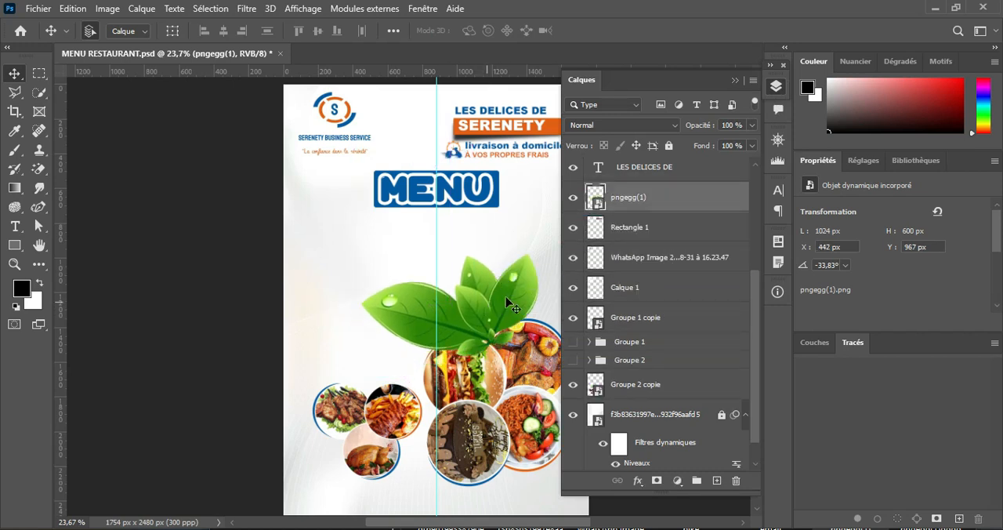
Step: Scale the leaves to about 29.14%, rotate them to 25.65° and place them above the three-photo group at X 319 px, Y 1411 px
key("ctrl+t")
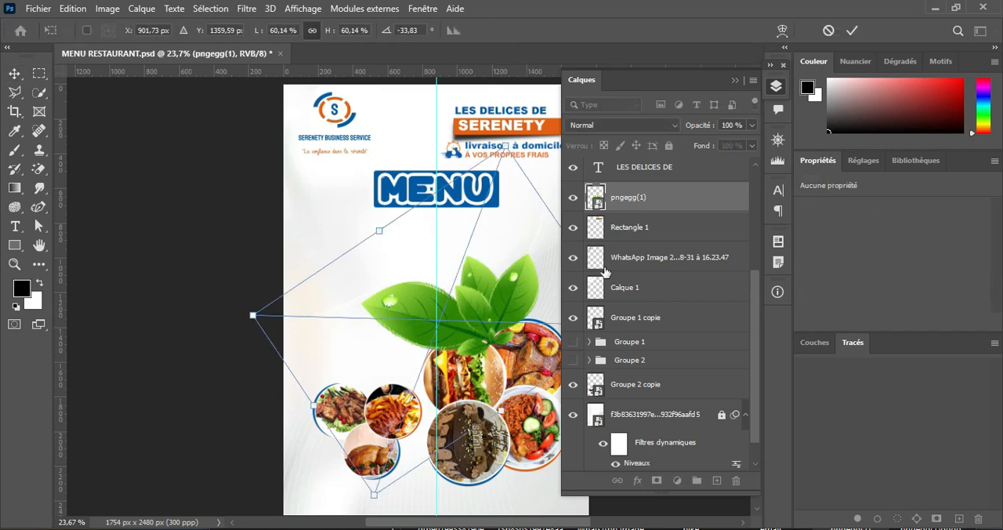
left_click(735, 81)
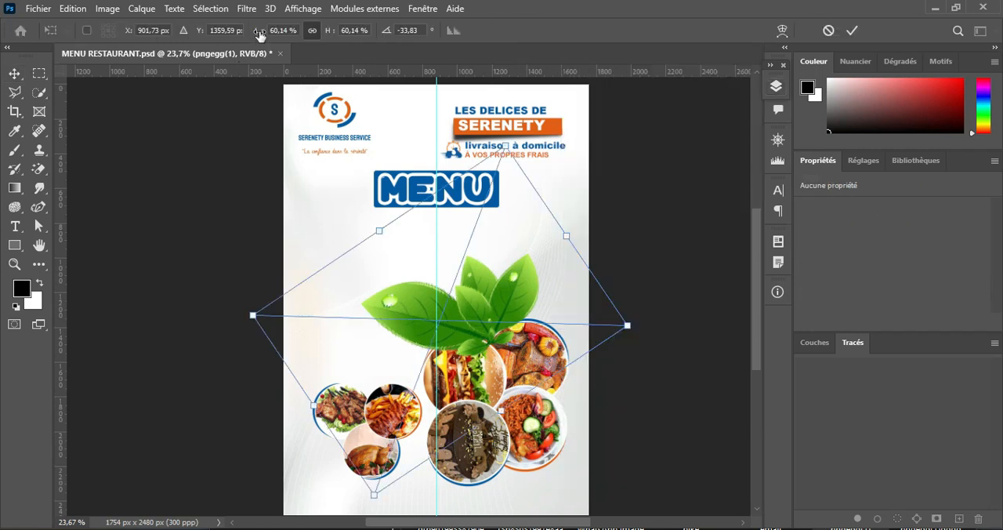
left_click_drag(259, 36, 233, 39)
left_click_drag(546, 293, 545, 298)
left_click_drag(478, 314, 457, 382)
mouse_move(380, 367)
left_mouse_down()
mouse_move(400, 359)
mouse_move(391, 368)
left_mouse_up()
left_click(852, 30)
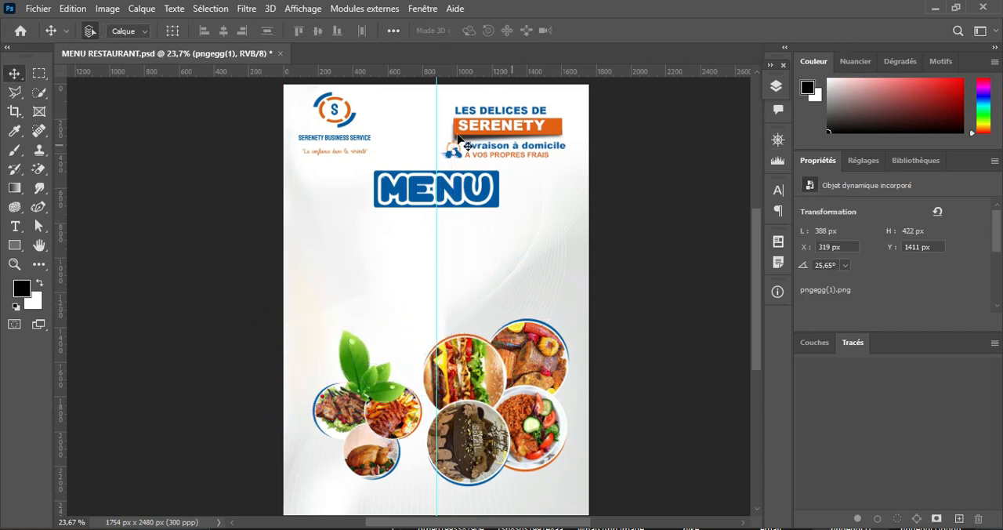
Step: Apply a directional (motion) blur to the leaves with an angle of 33° and a distance of 23 pixels
scroll(589, 328, "up", 3)
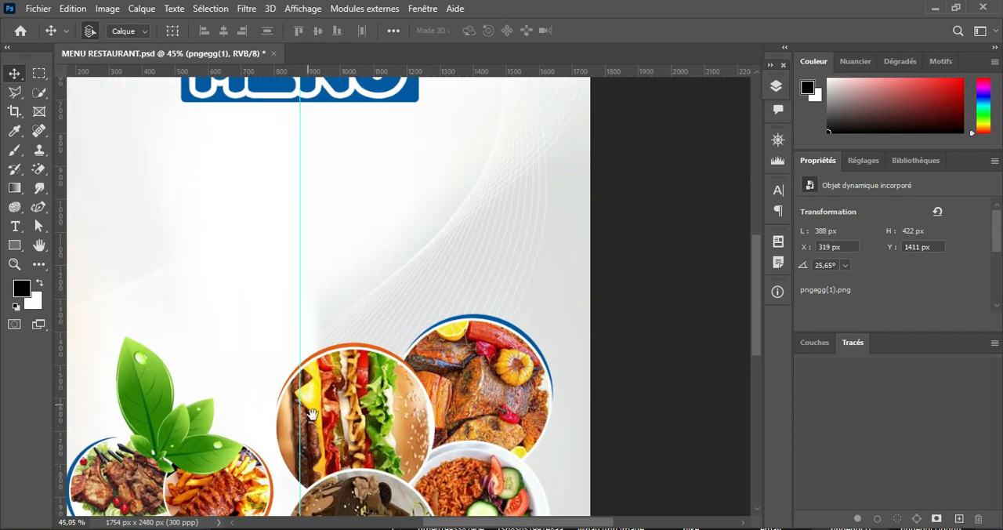
left_click_drag(311, 413, 380, 312)
left_click(246, 9)
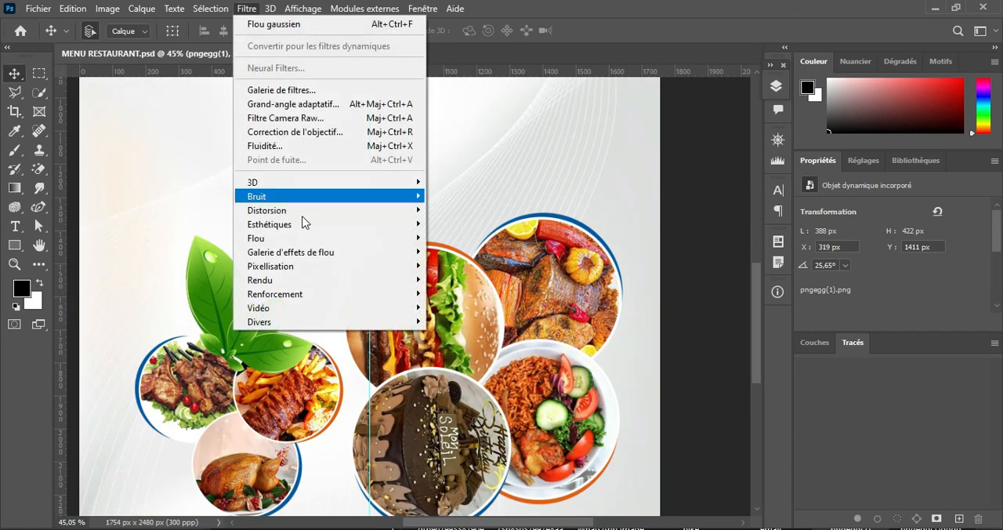
mouse_move(373, 246)
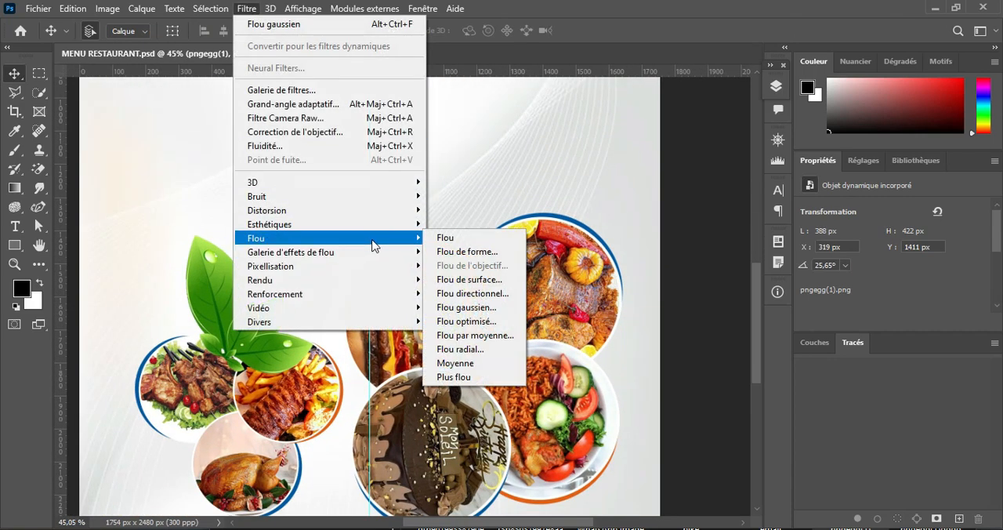
left_click(485, 293)
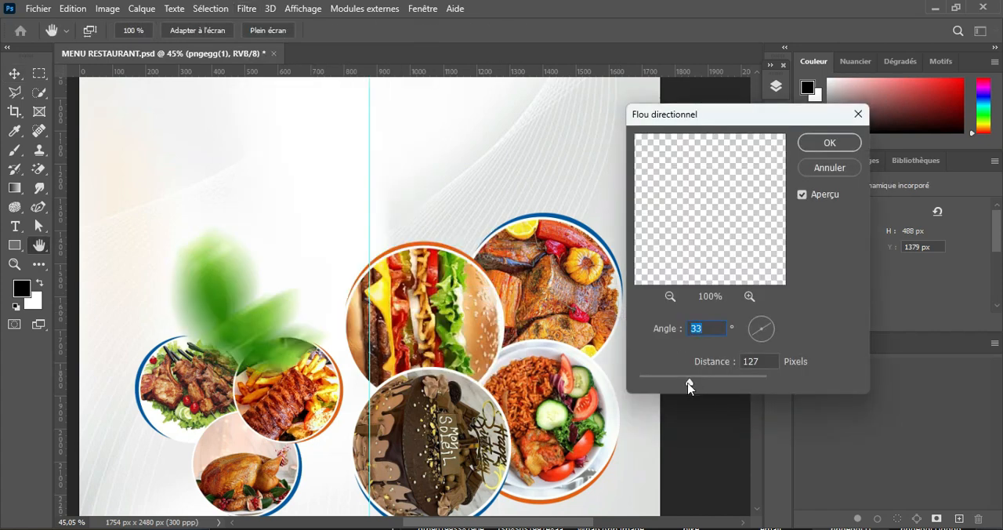
left_click_drag(688, 382, 654, 394)
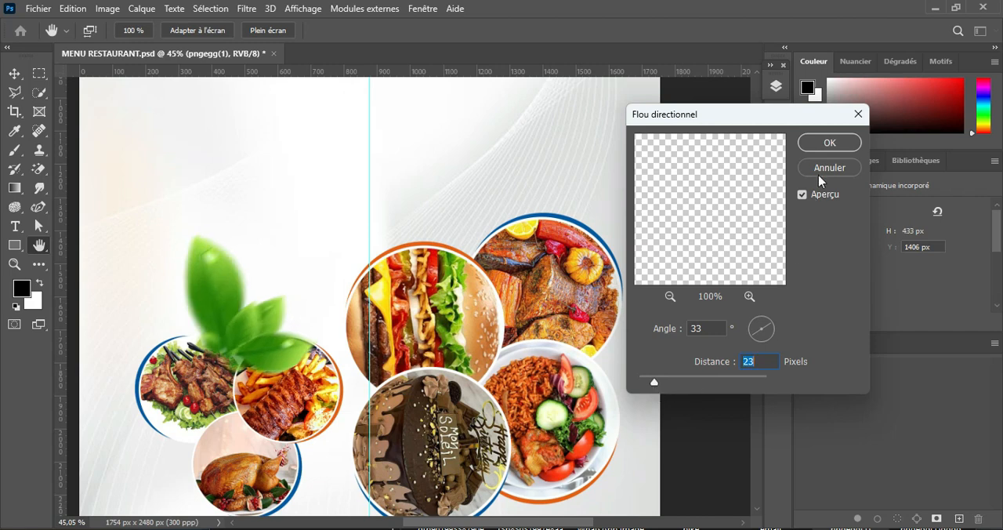
left_click(825, 143)
Step: Reduce the blurred leaves to about 20.80% and reposition them above the three-photo group at X 362 px, Y 1512 px
key("ctrl+t")
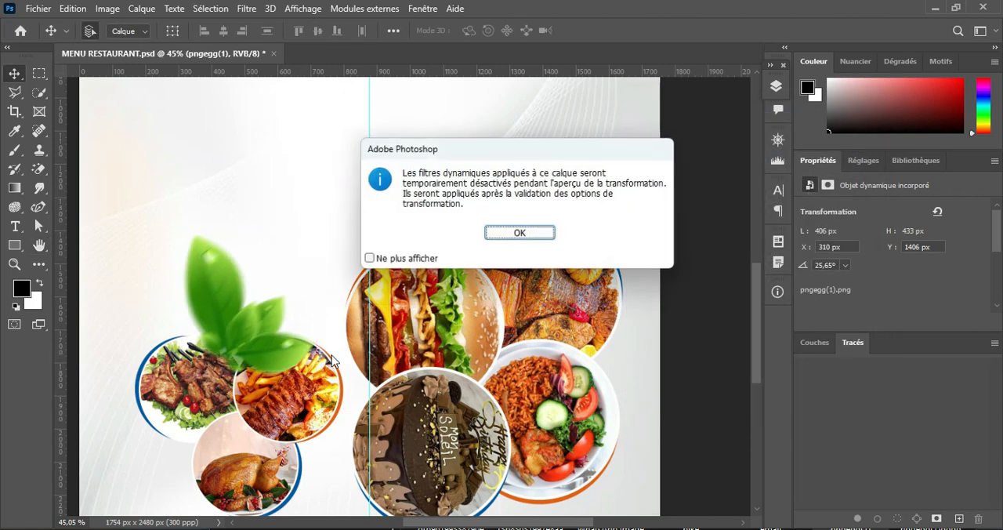
left_click(519, 233)
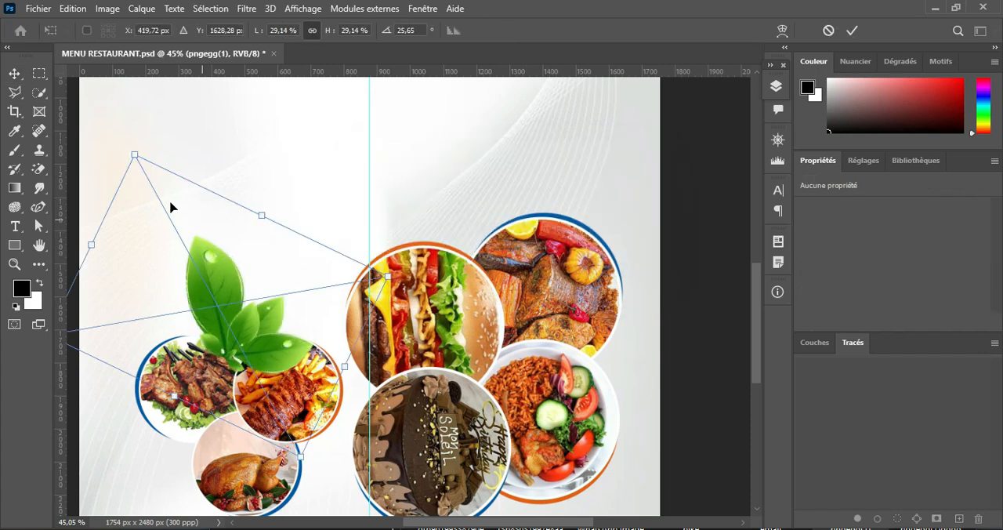
left_click_drag(134, 156, 182, 241)
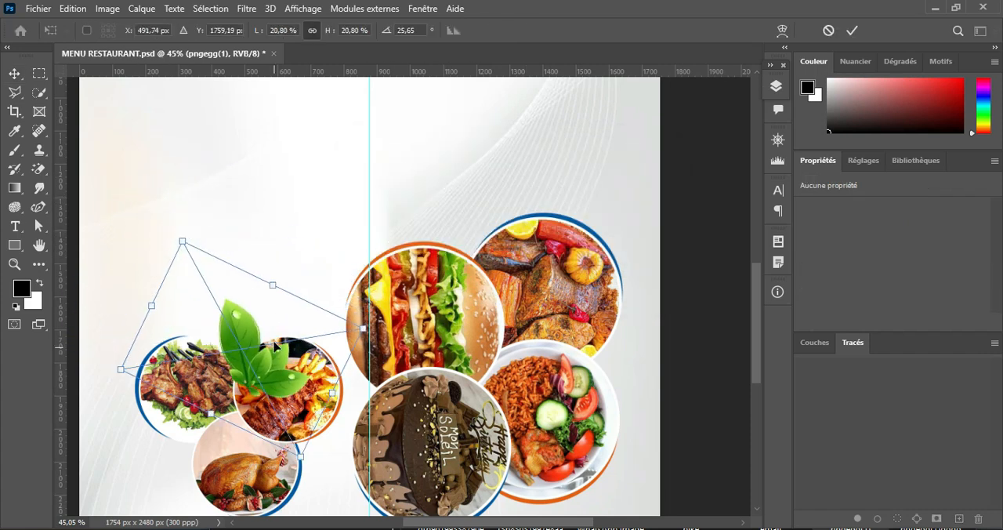
left_click_drag(274, 344, 258, 319)
left_click(851, 29)
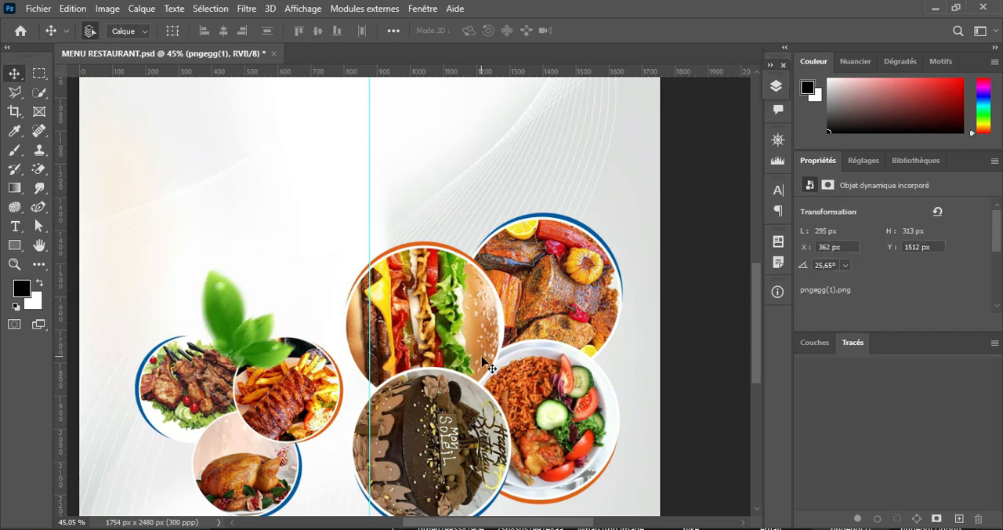
Step: Place the pngegg(3) scattered-leaves image from the MNU RESTO folder into the flyer, above the Groupe 1 copie layer
left_click(454, 341)
scroll(456, 338, "down", 8)
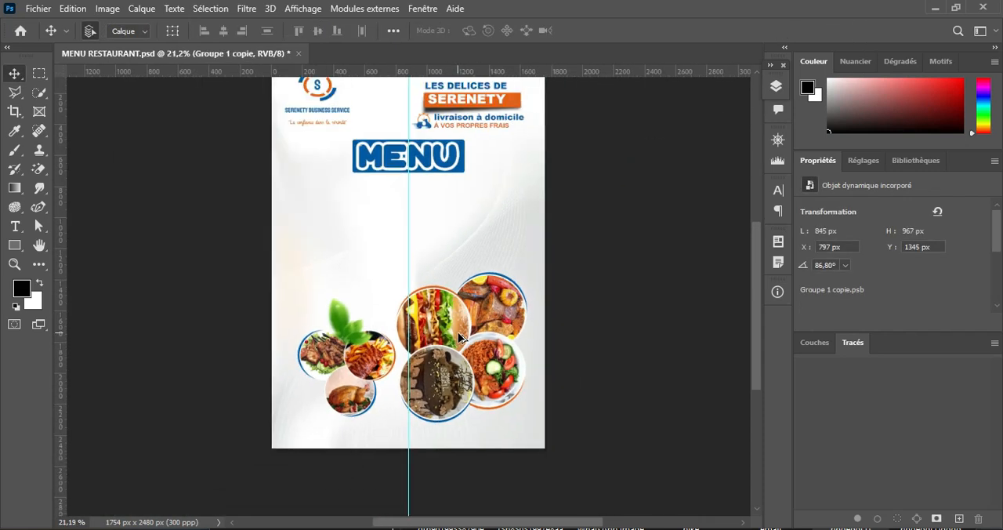
scroll(460, 337, "up", 2)
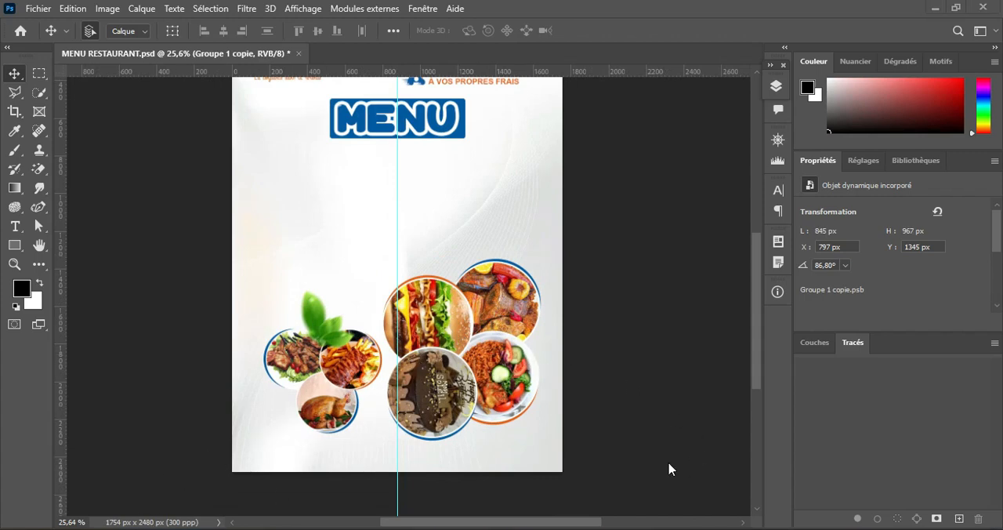
left_click(534, 529)
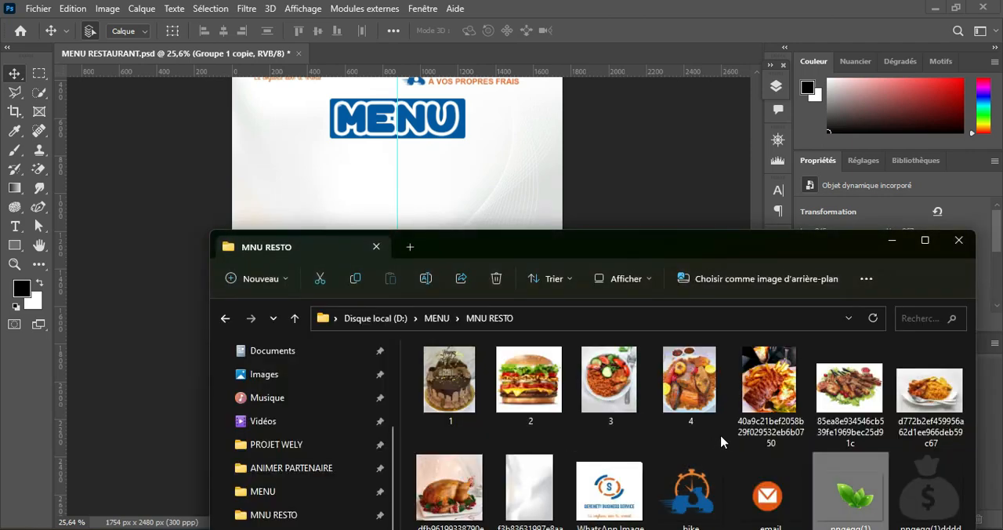
left_click_drag(705, 248, 810, 173)
left_click_drag(715, 515, 289, 232)
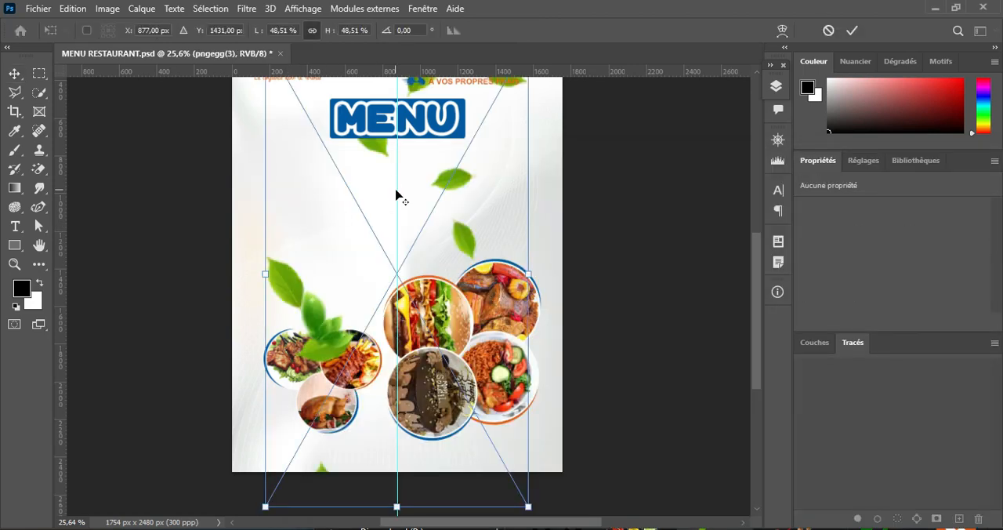
Step: Enlarge the scattered leaves to about 2137 x 3783 px and position them across the flyer at X -383 px, Y -223 px
scroll(396, 196, "up", 4)
scroll(396, 196, "down", 6)
key("alt+space")
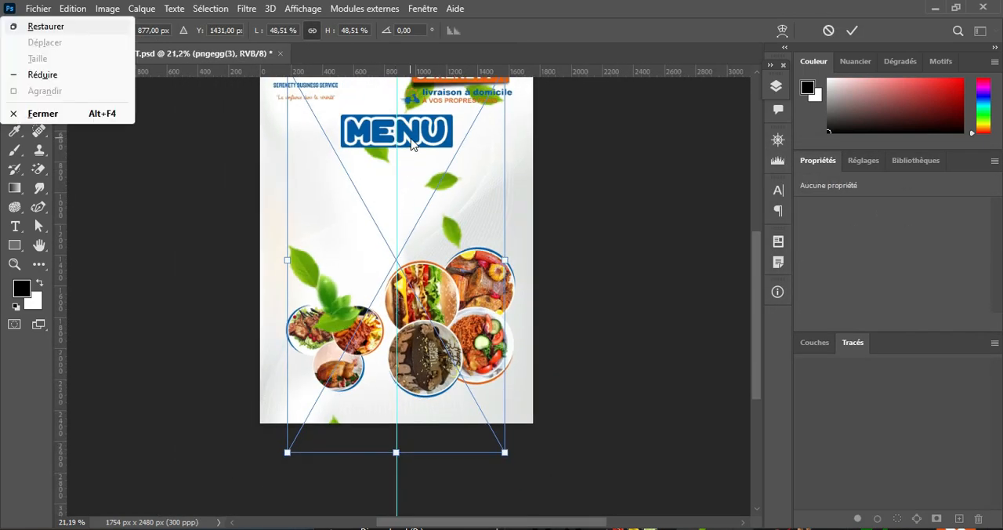
key("Escape")
left_click_drag(401, 125, 403, 200)
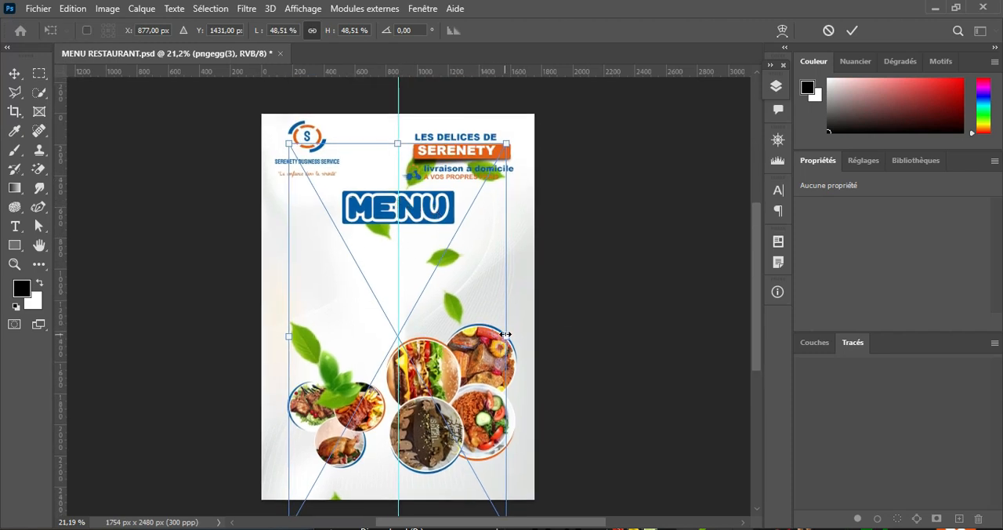
left_click_drag(506, 334, 564, 313)
left_click_drag(287, 334, 325, 317)
left_click_drag(437, 261, 393, 305)
left_click_drag(276, 381, 225, 382)
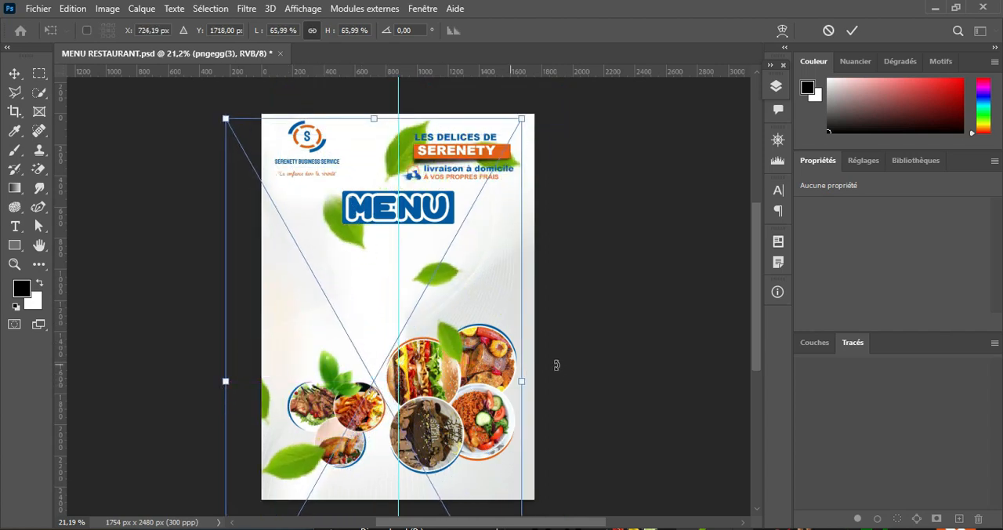
left_click_drag(519, 381, 557, 381)
mouse_move(495, 279)
left_mouse_down()
mouse_move(473, 295)
mouse_move(485, 268)
left_mouse_up()
left_click(852, 30)
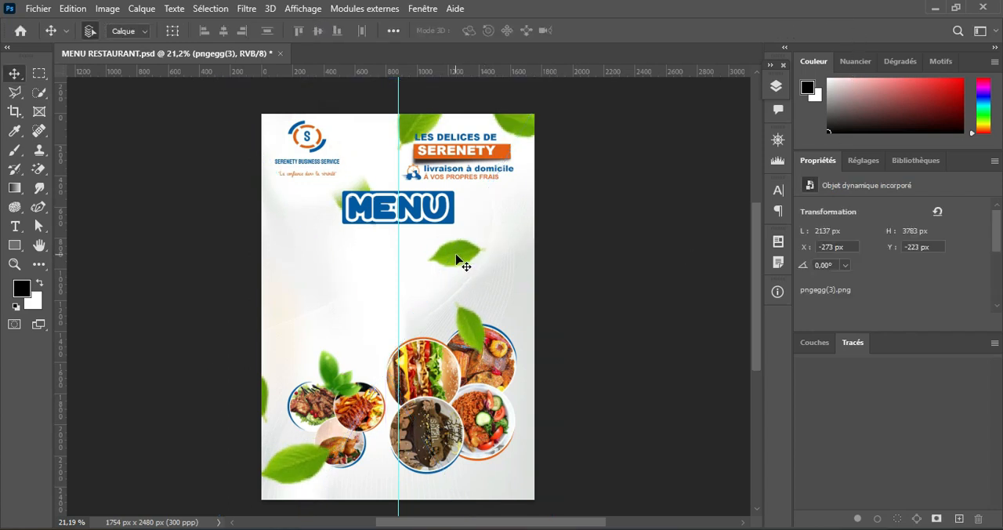
mouse_move(457, 259)
left_mouse_down()
mouse_move(496, 266)
mouse_move(460, 268)
mouse_move(439, 253)
left_mouse_up()
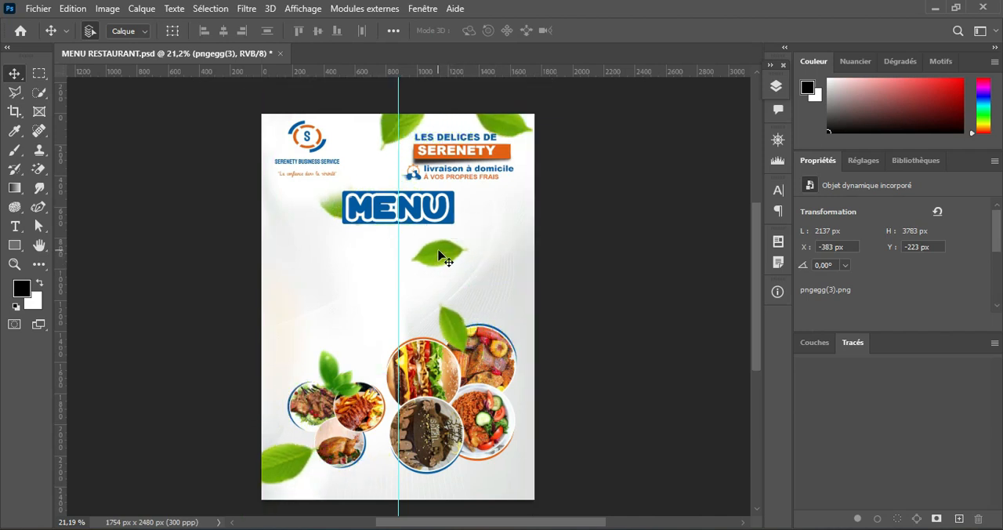
Step: Apply a directional (motion) blur to the scattered leaves with an angle of 33° and a distance of 78 pixels
left_click(247, 9)
mouse_move(369, 235)
left_click(482, 293)
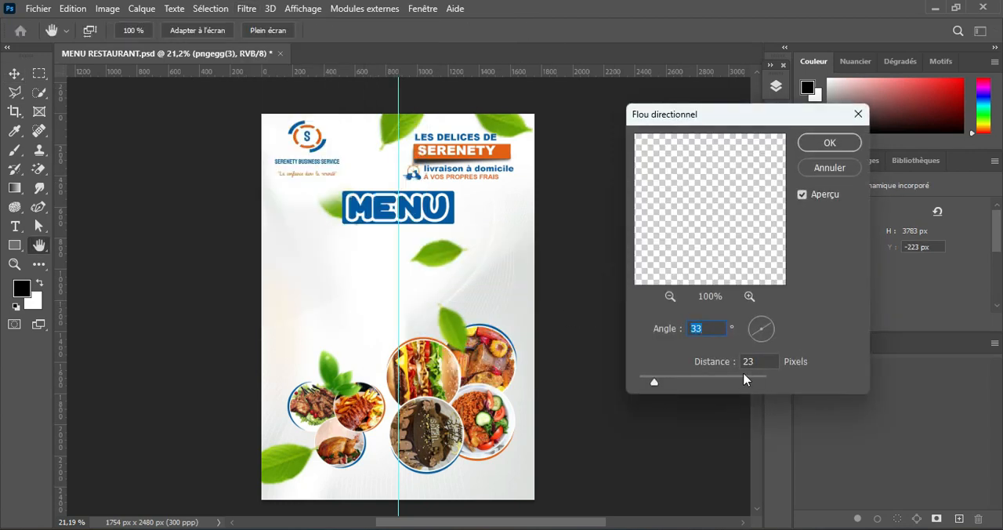
left_click_drag(654, 382, 679, 384)
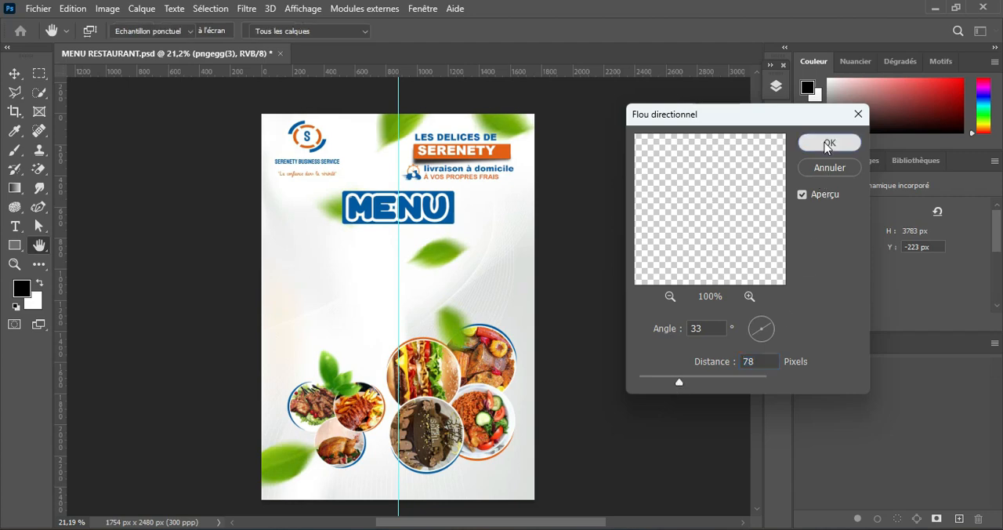
left_click(829, 143)
Step: Add a layer mask to pngegg(3) and fade the leaf below the MENU title with a soft black brush of about 492 px
left_click(777, 86)
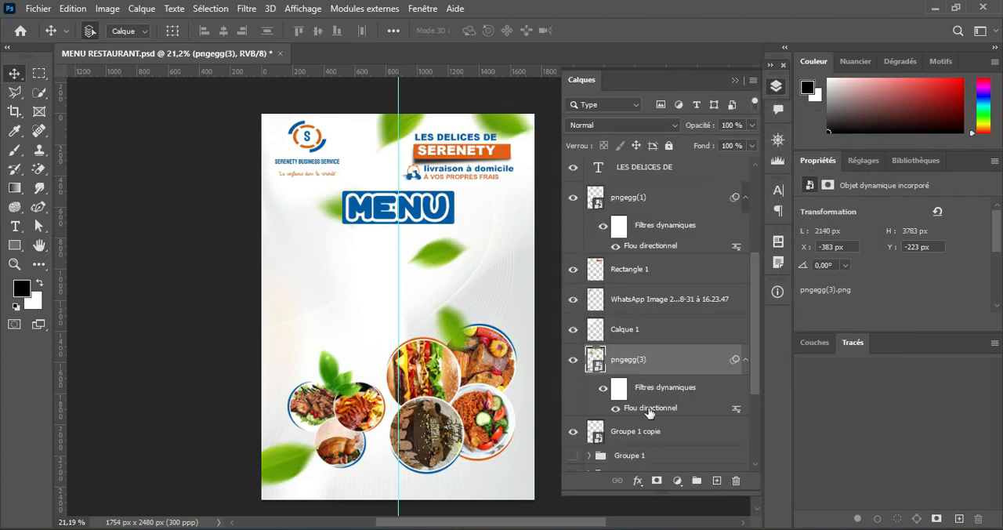
left_click(657, 480)
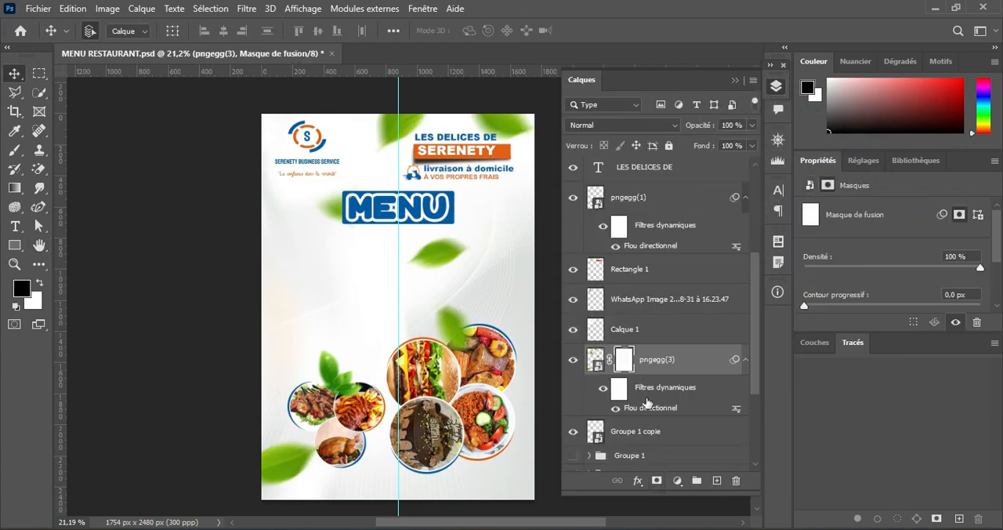
left_click(734, 81)
left_click(15, 150)
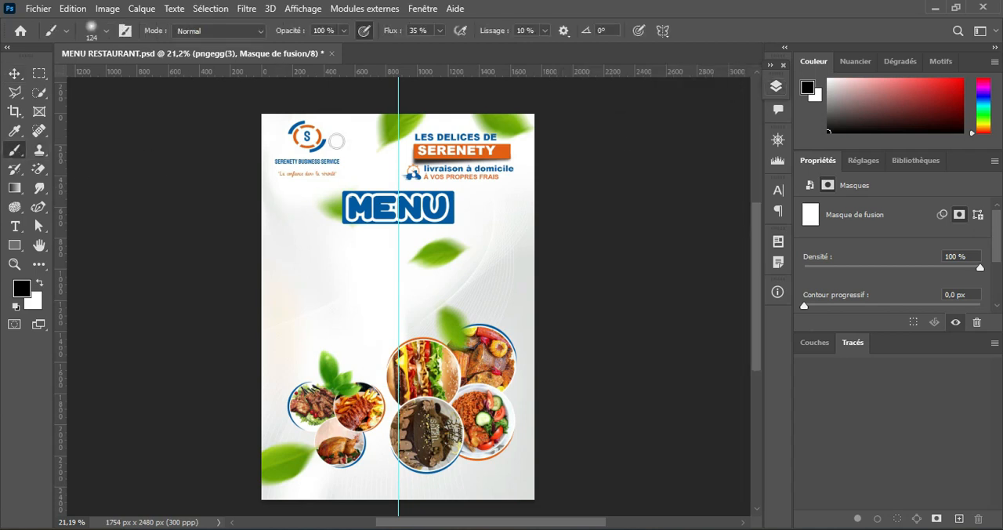
mouse_move(438, 279)
left_mouse_down()
mouse_move(471, 266)
mouse_move(463, 241)
mouse_move(432, 260)
mouse_move(409, 254)
mouse_move(438, 318)
mouse_move(438, 290)
mouse_move(407, 285)
left_mouse_up()
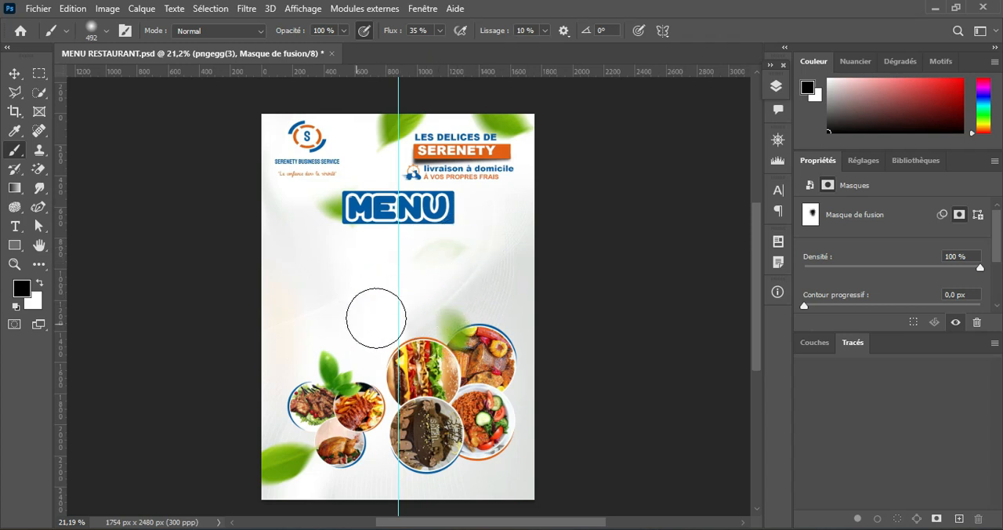
scroll(468, 293, "down", 2, "alt")
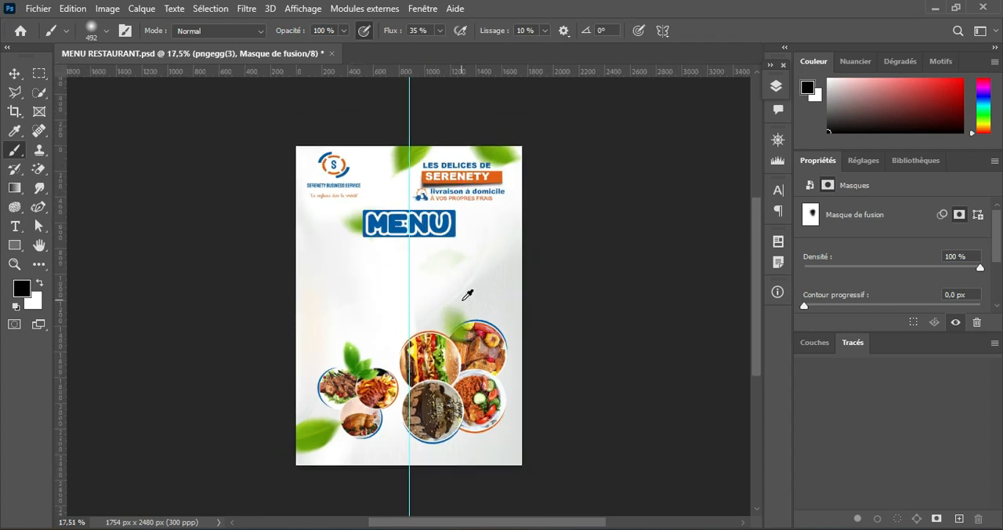
scroll(467, 293, "up", 3, "alt")
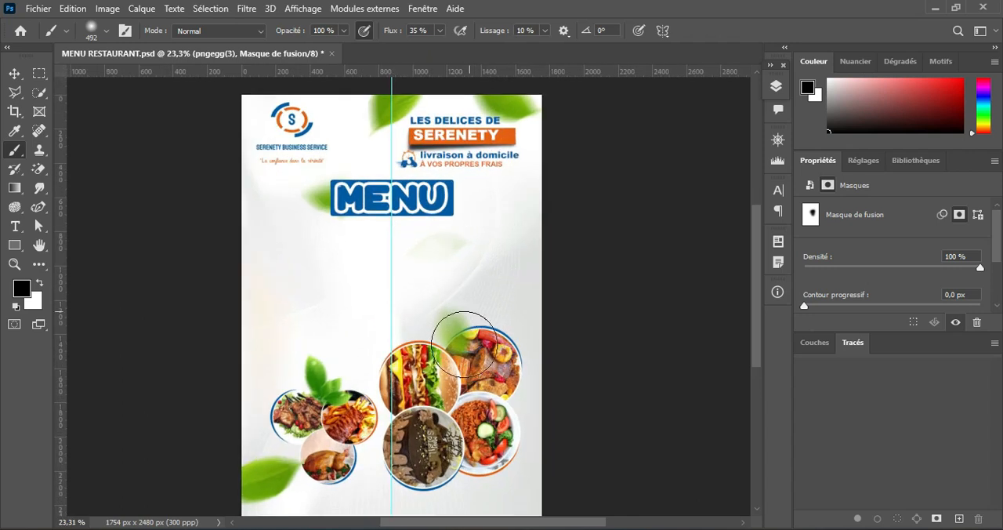
scroll(432, 401, "down", 1)
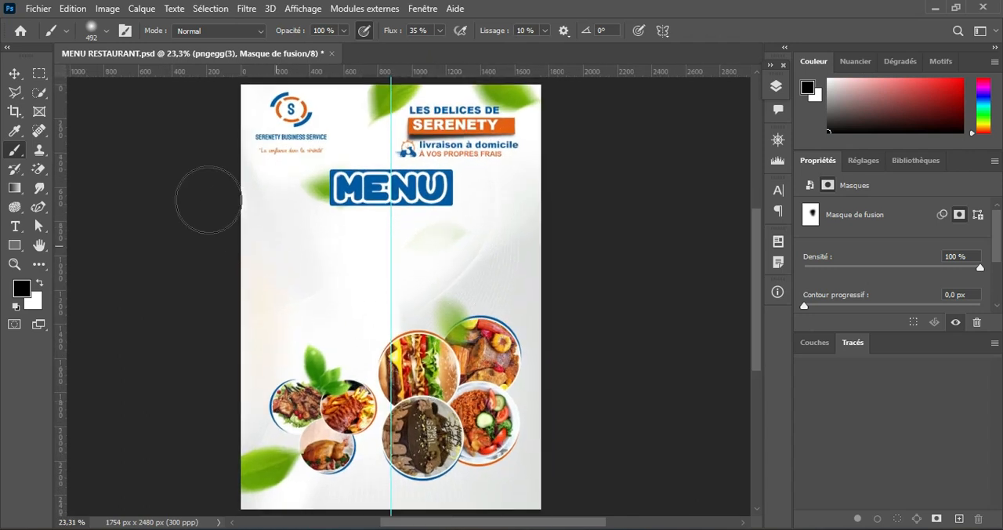
key("v")
scroll(498, 298, "down", 1, "alt")
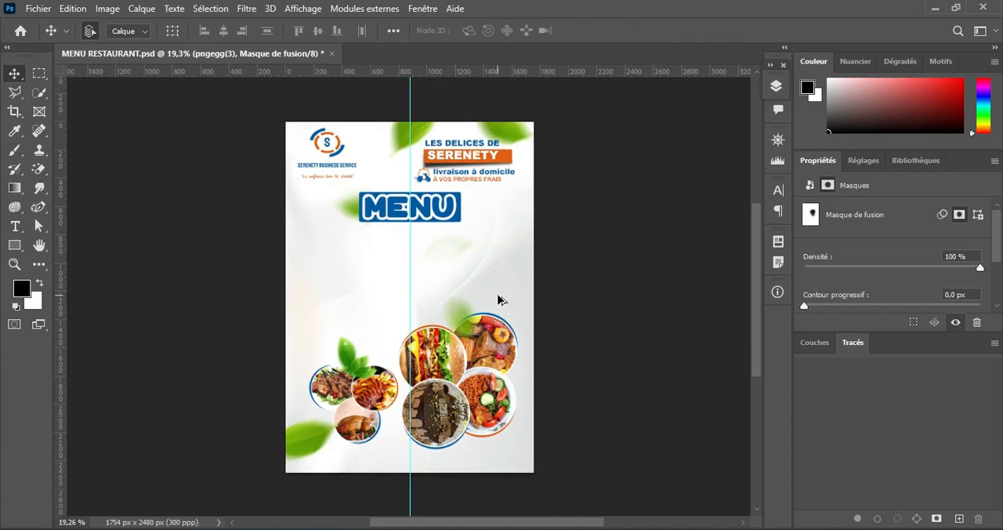
Step: Switch to Notepad and copy the five dish lines with prices from Placali sauce gombo to Gambass
scroll(498, 297, "up", 2, "alt")
scroll(499, 298, "up", 1)
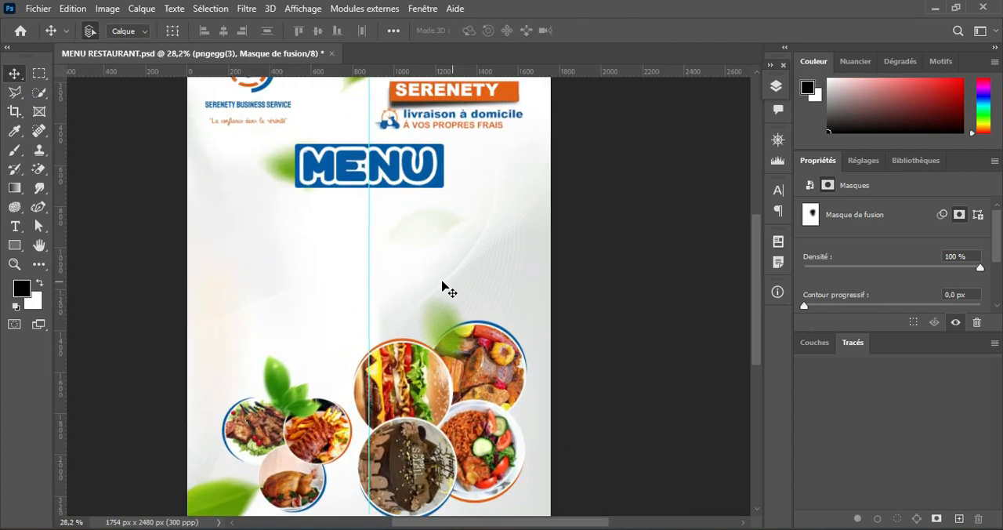
left_click(14, 225)
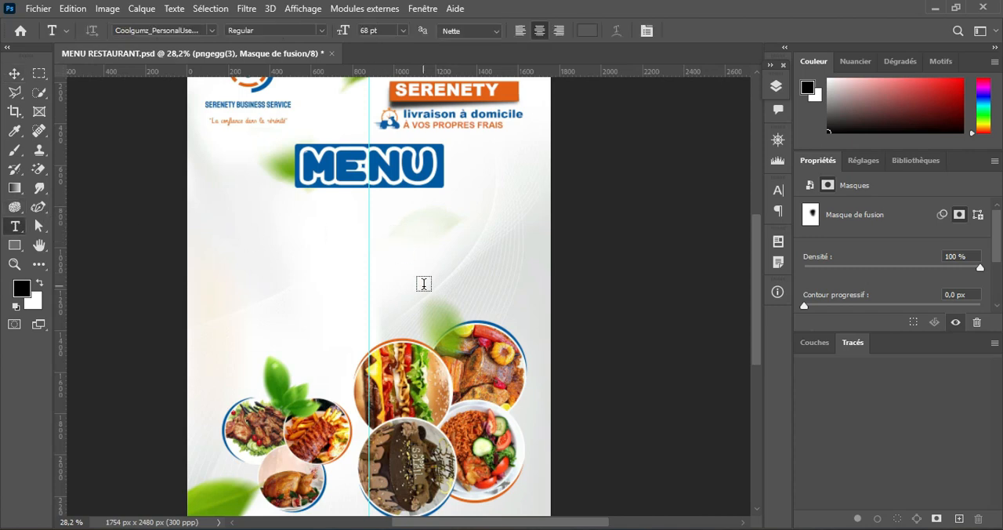
key("alt+Tab")
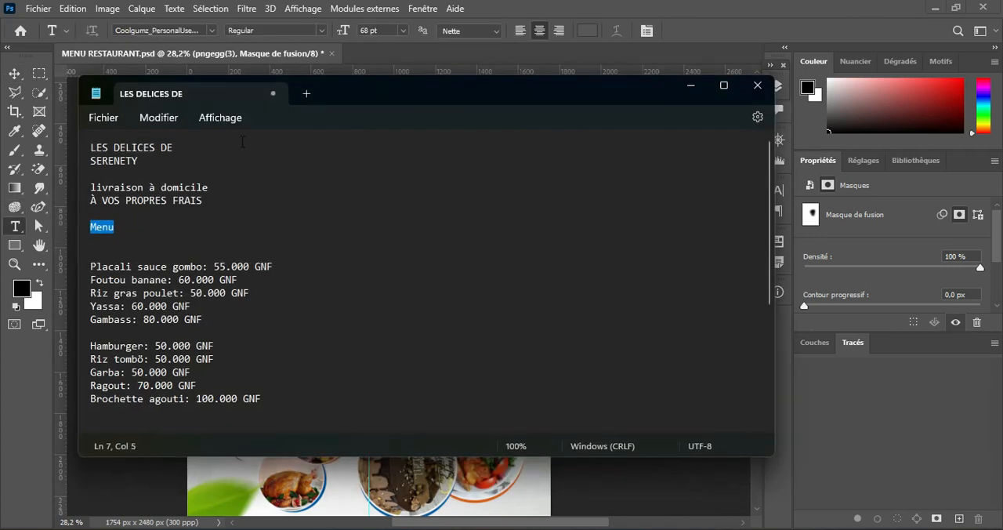
left_click_drag(363, 102, 565, 94)
scroll(371, 288, "down", 4)
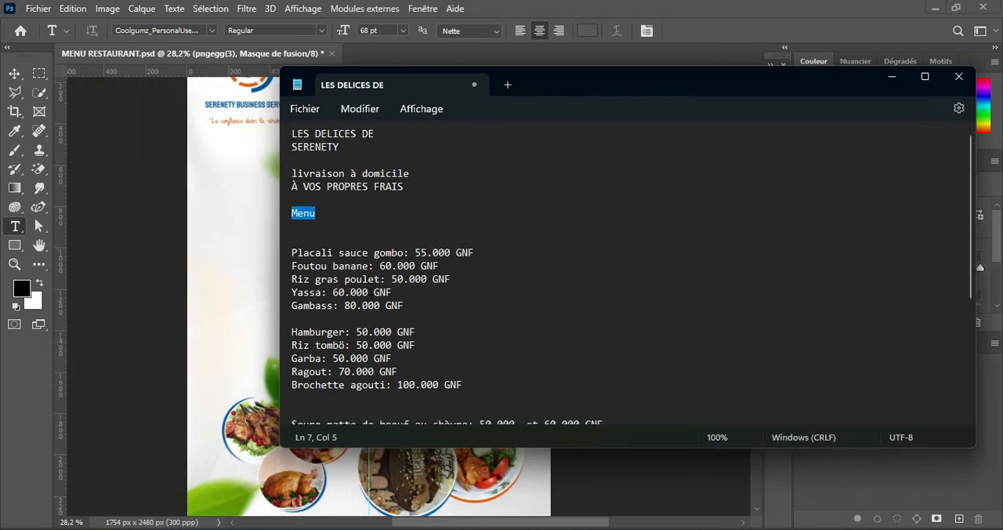
scroll(371, 289, "up", 4)
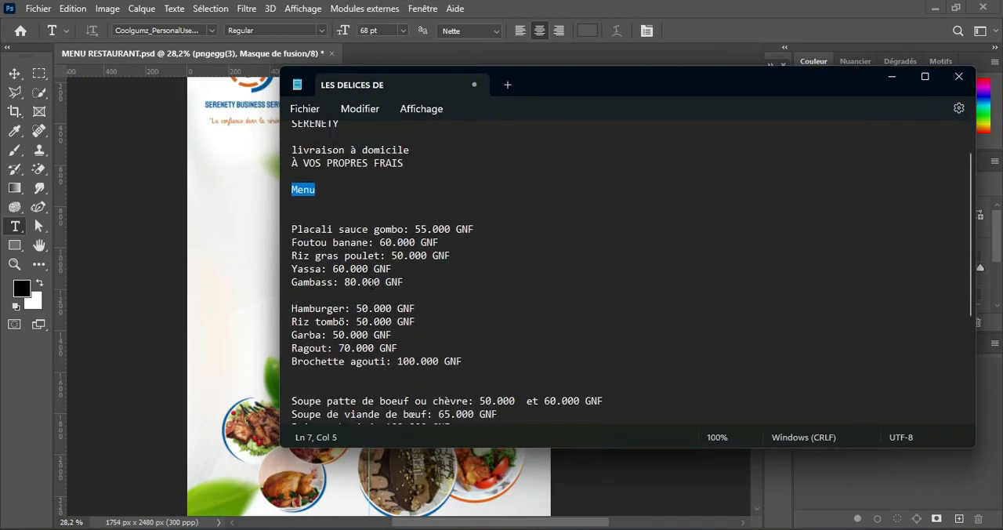
scroll(371, 285, "down", 3)
scroll(371, 285, "up", 2)
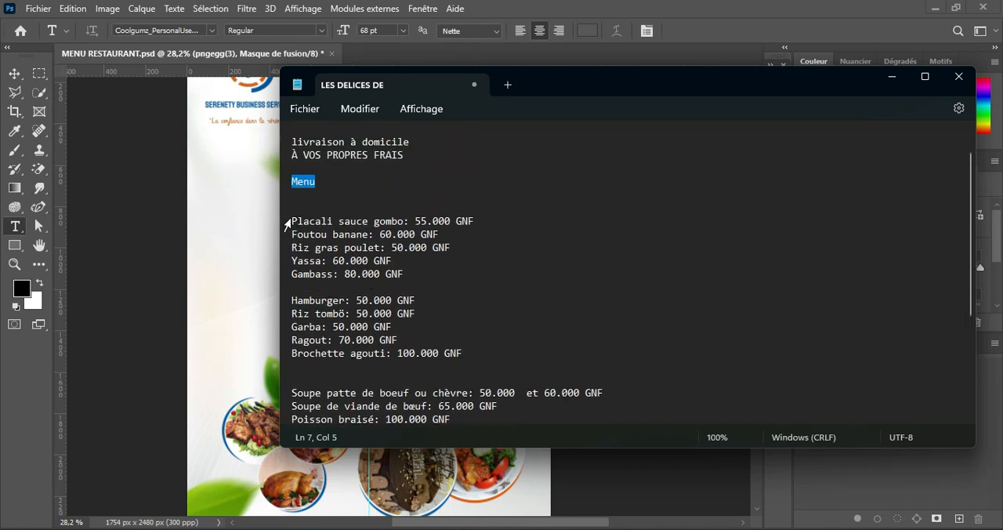
left_click_drag(293, 220, 402, 273)
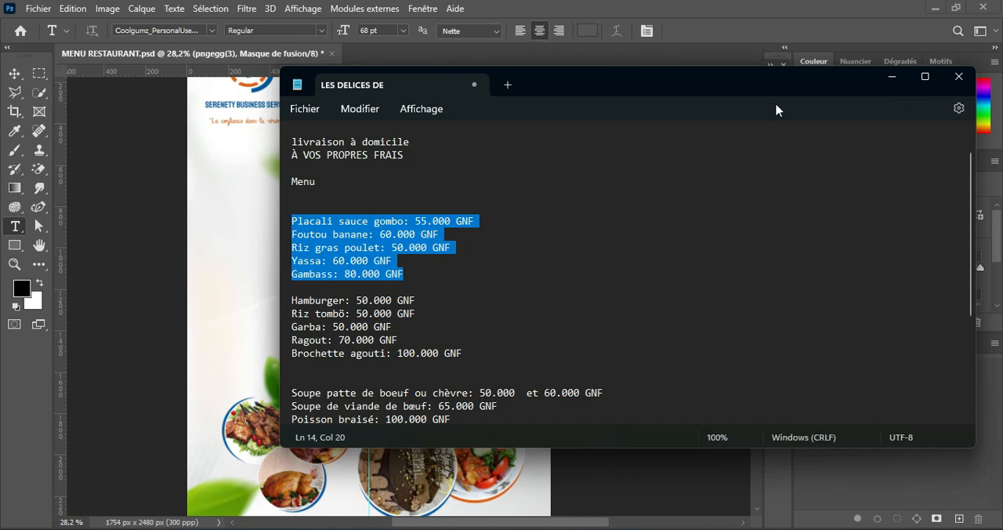
left_click(891, 78)
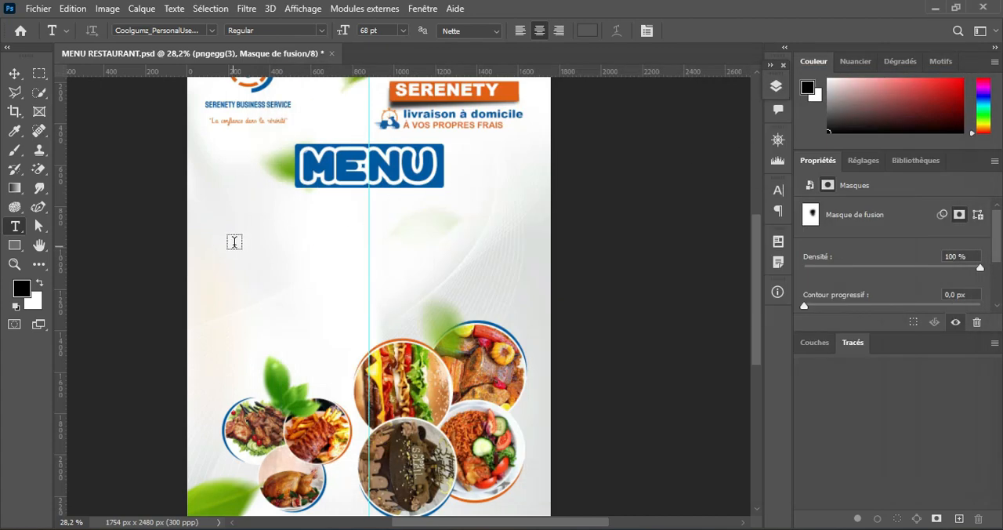
Step: Create a paragraph text box below the MENU title, left of the centre guide, and paste the copied dish list into it
left_click_drag(203, 204, 352, 309)
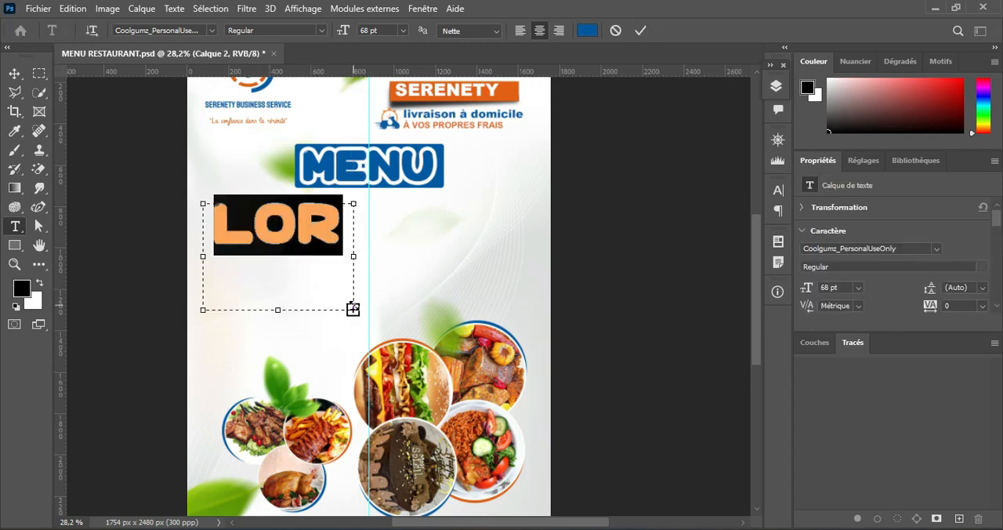
type("PLA")
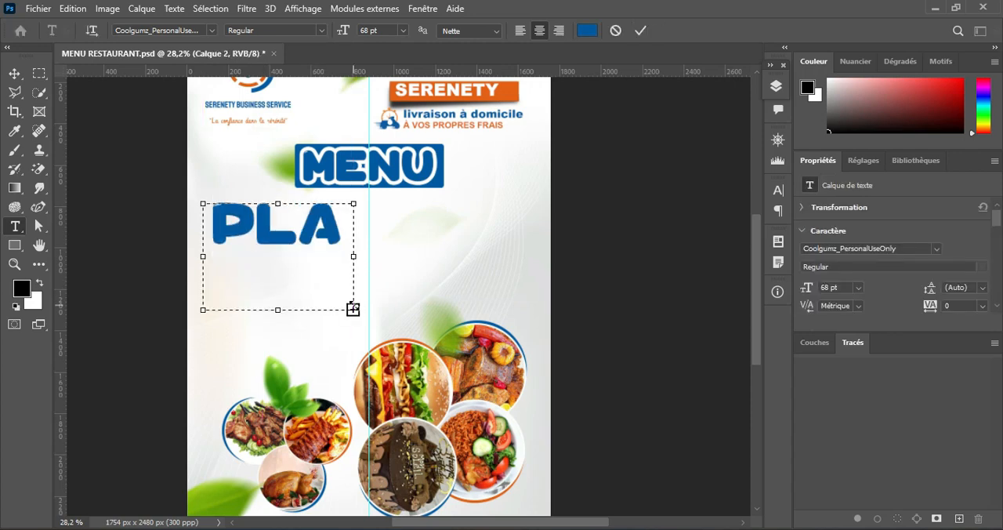
left_click(640, 30)
Step: Format the dish list in Arial Regular at 11 pt with left alignment
left_click(210, 31)
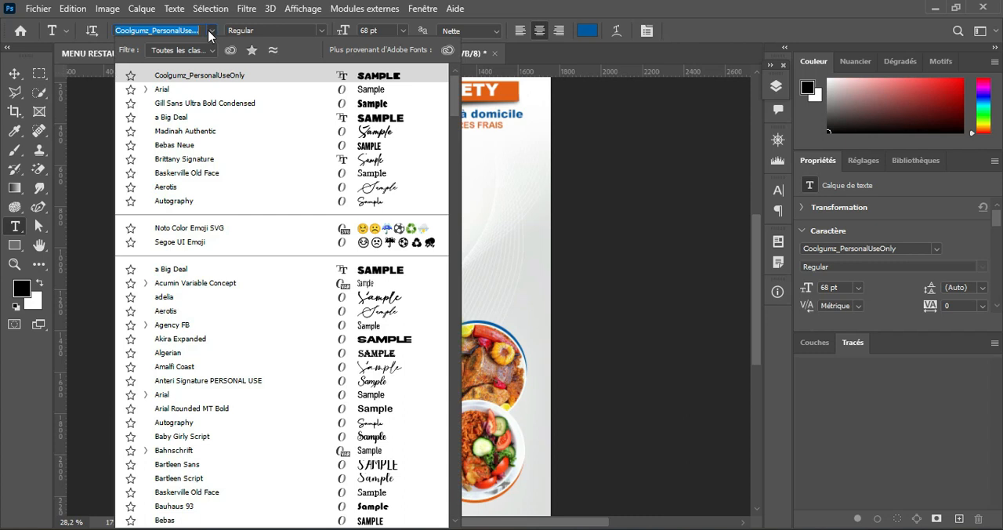
left_click(195, 90)
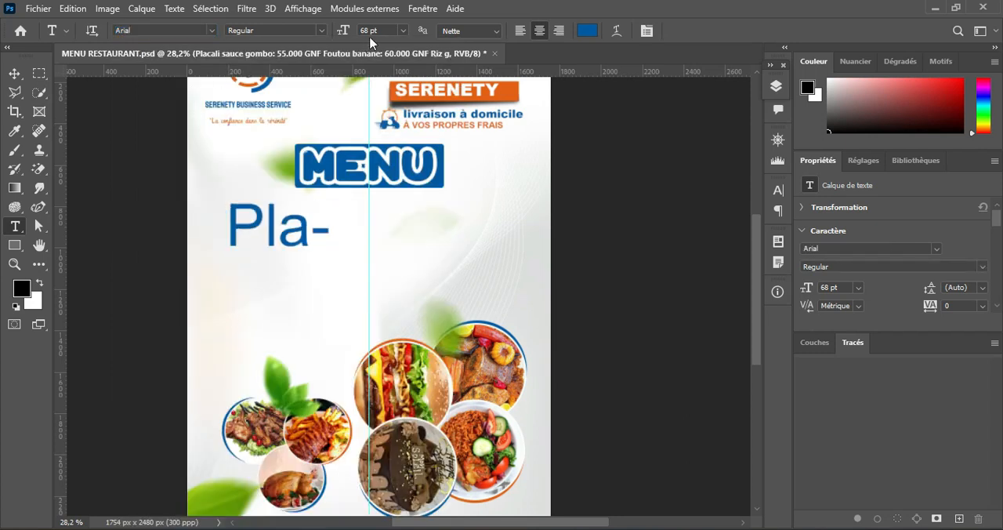
left_click(404, 32)
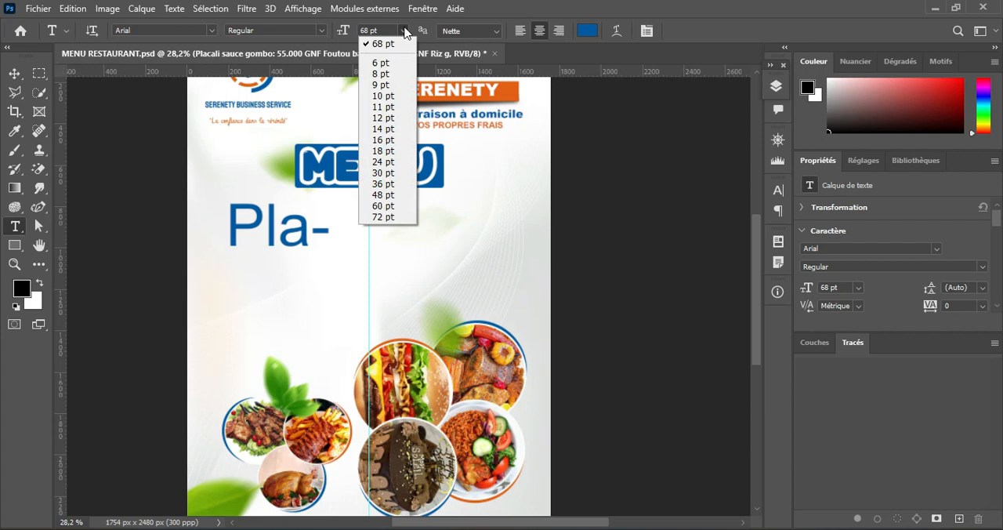
left_click(384, 103)
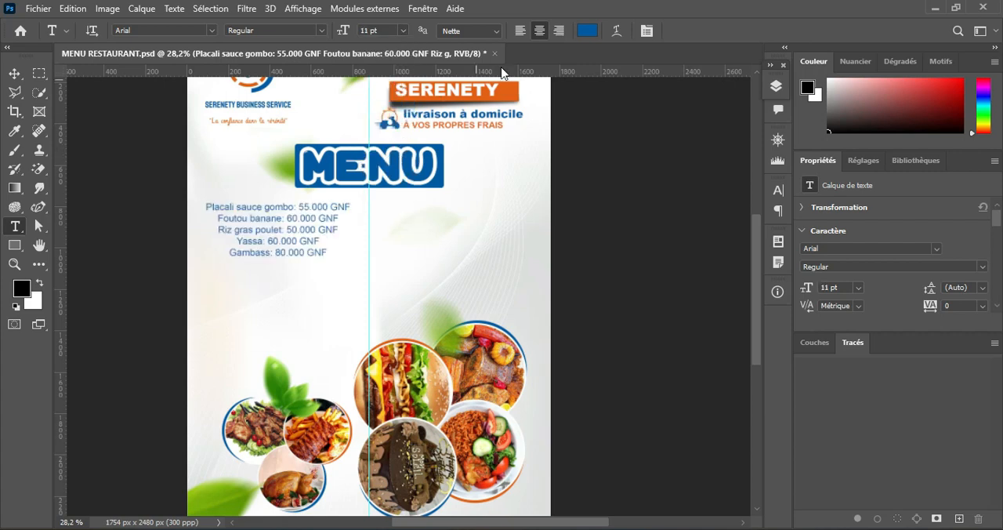
left_click(518, 31)
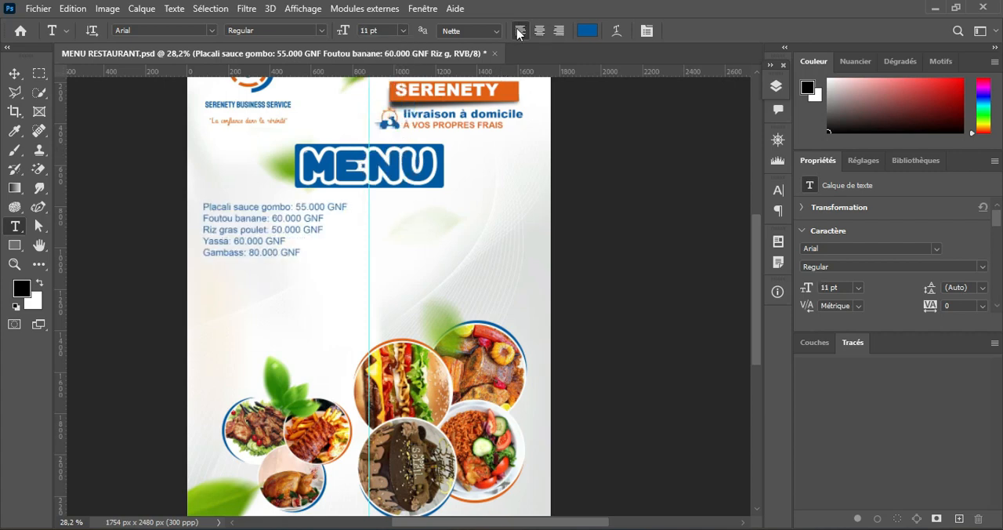
left_click(14, 73)
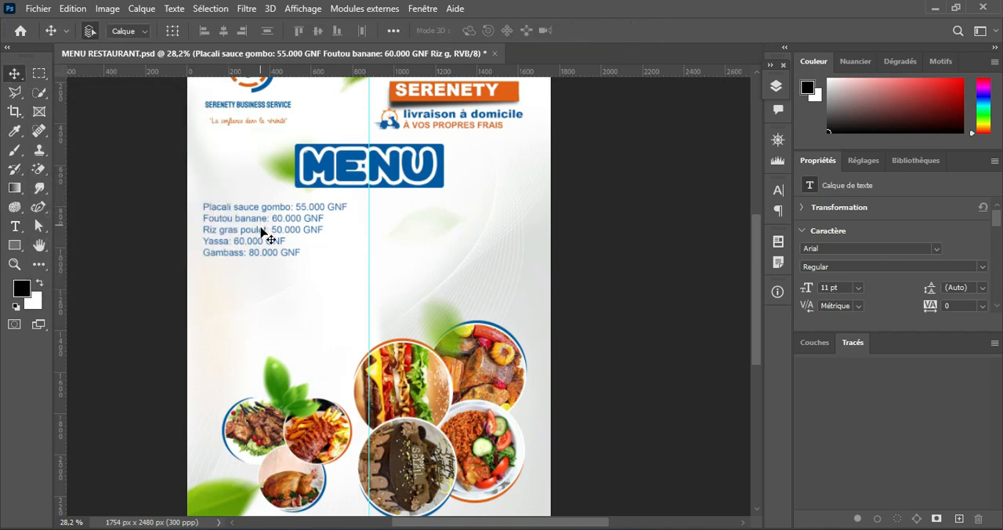
Step: Move the dish list slightly lower below the MENU title and set its text colour to black (000000)
left_click_drag(258, 224, 258, 230)
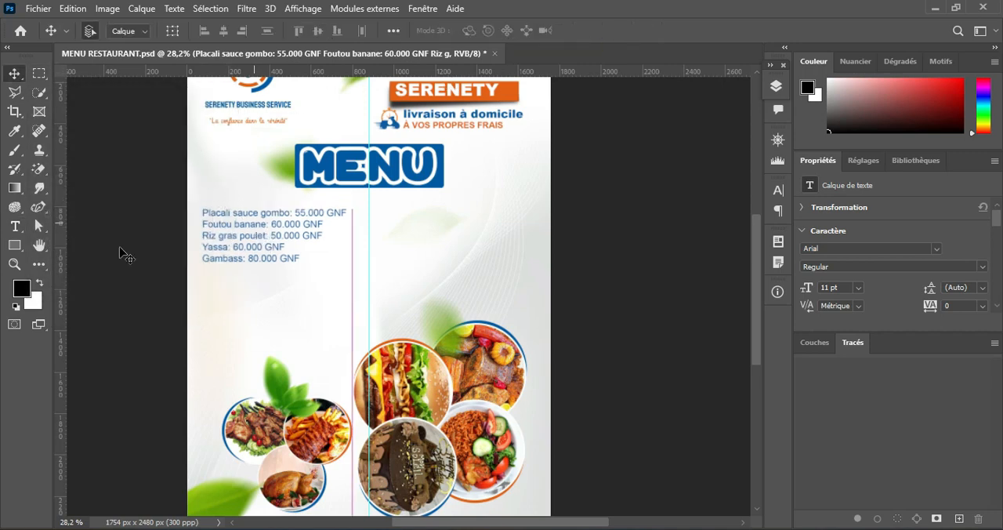
left_click(14, 226)
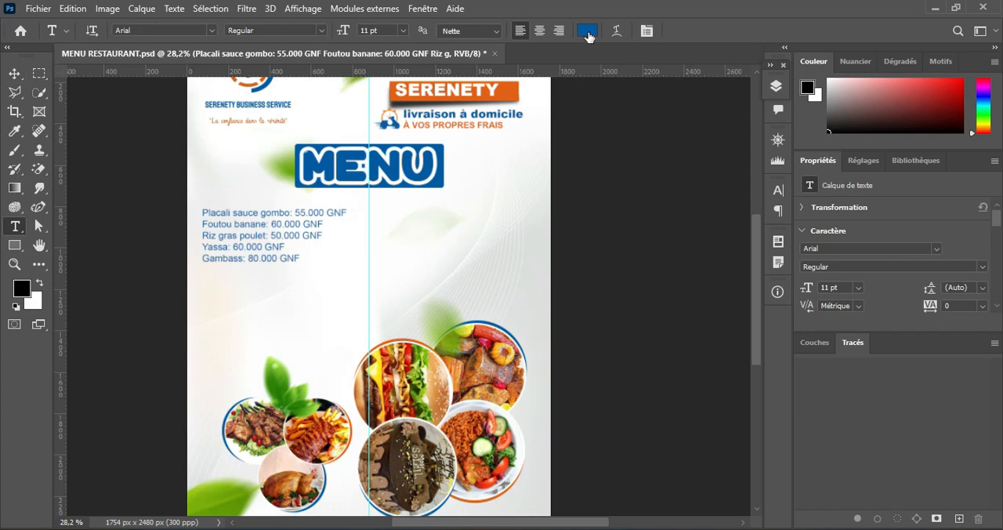
left_click(587, 32)
left_click(578, 311)
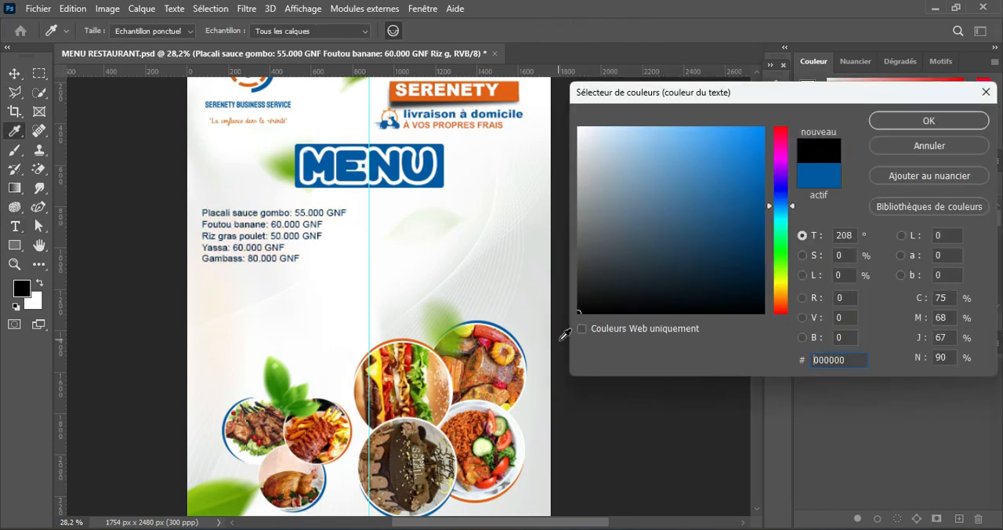
left_click(960, 122)
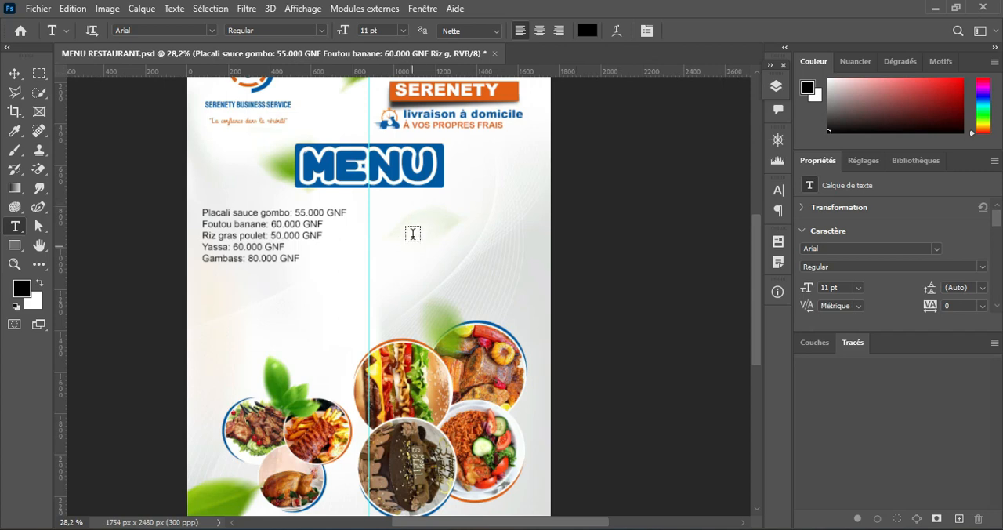
scroll(413, 226, "up", 2)
scroll(413, 226, "down", 1)
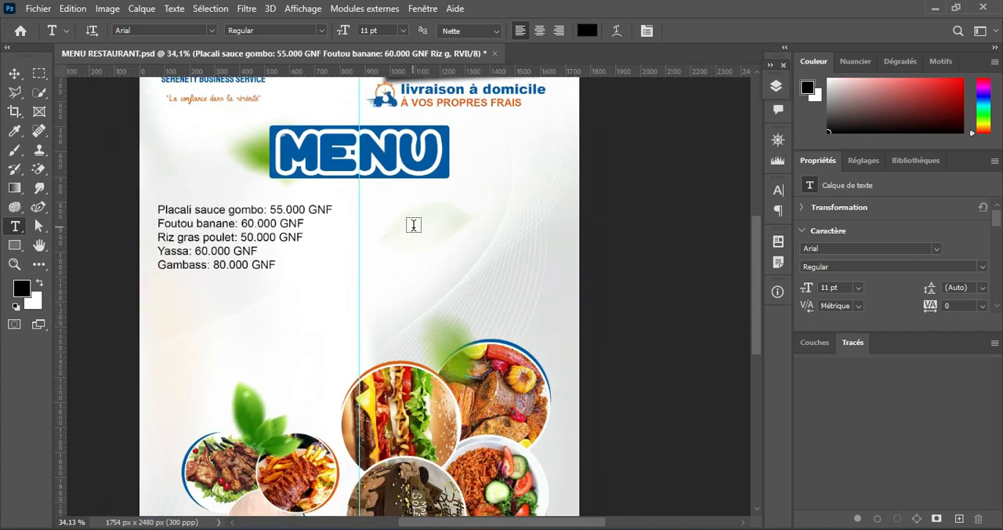
Step: Switch to Notepad and copy the five dish lines with prices from Hamburger to Brochette agouti
key("v")
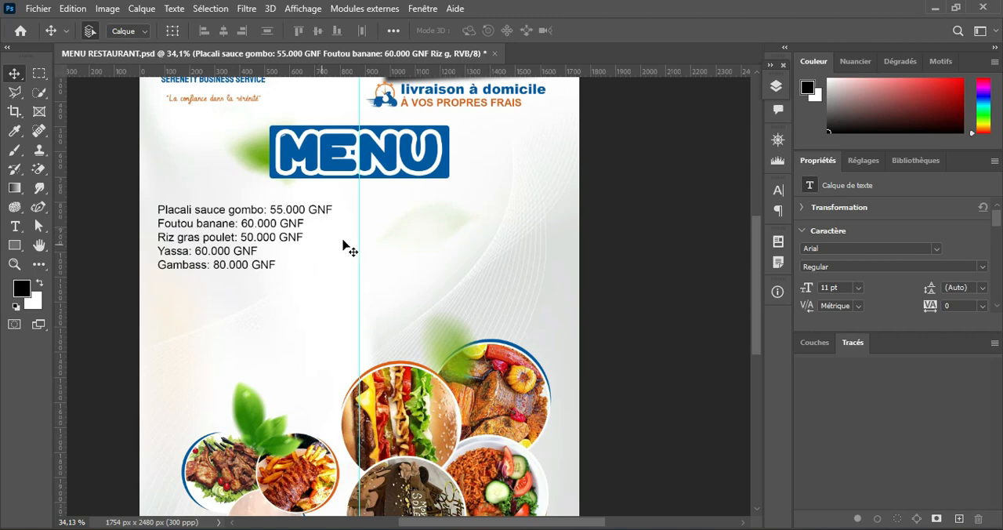
left_click(15, 225)
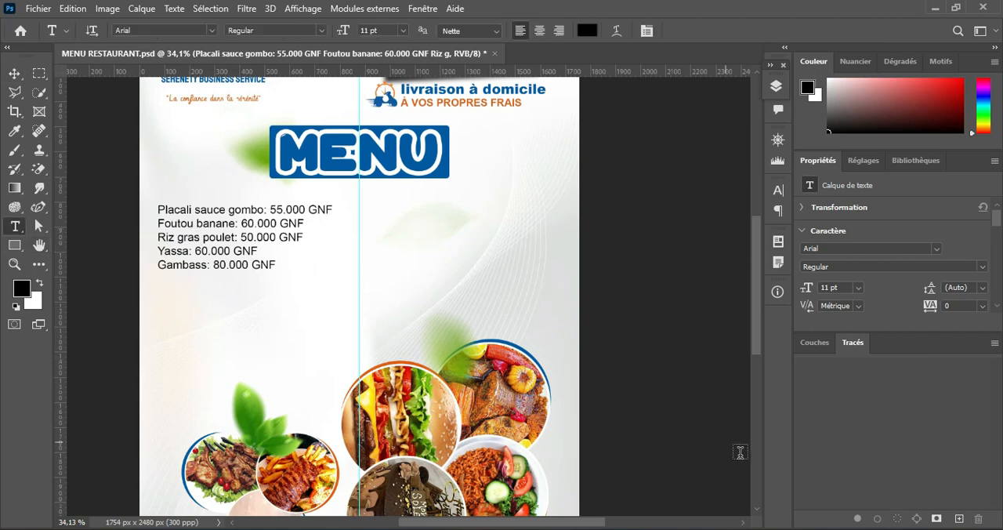
key("alt+Tab")
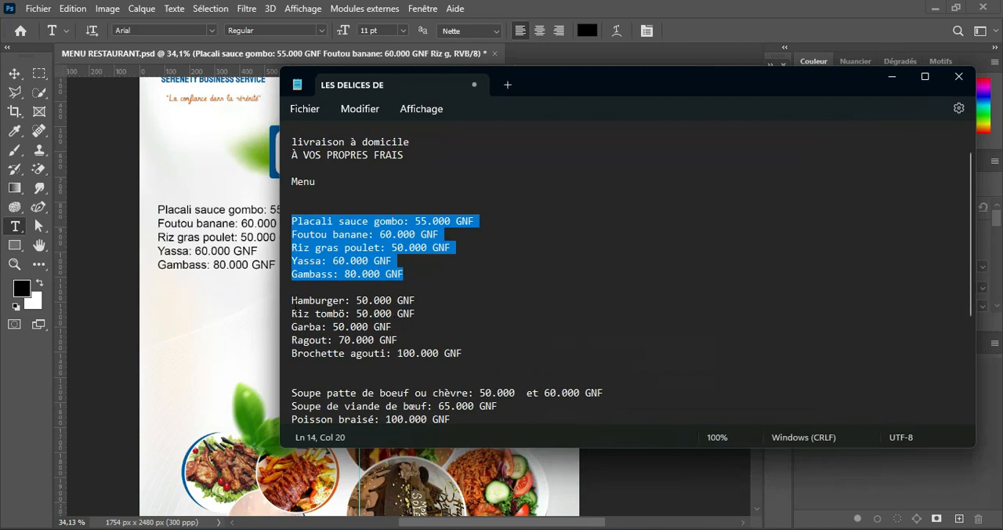
left_click_drag(291, 300, 484, 353)
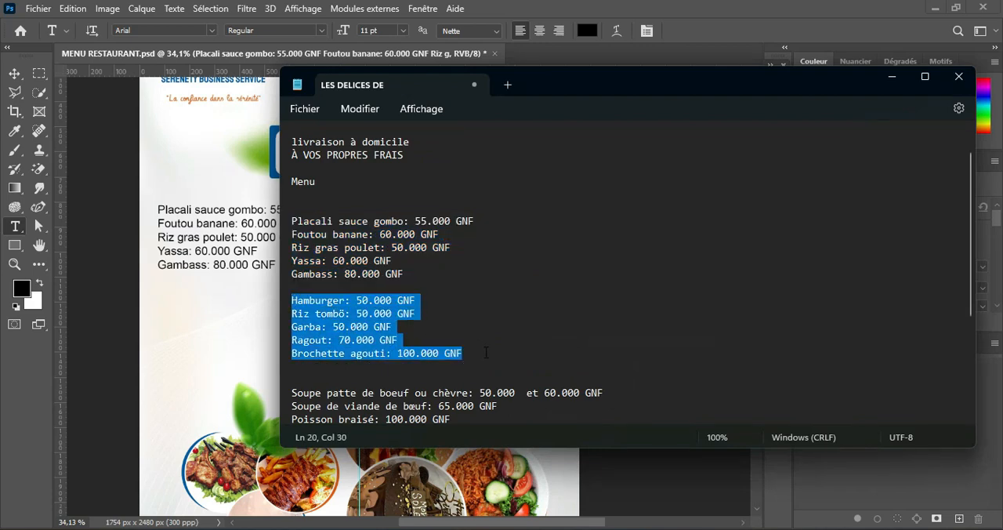
left_click(891, 76)
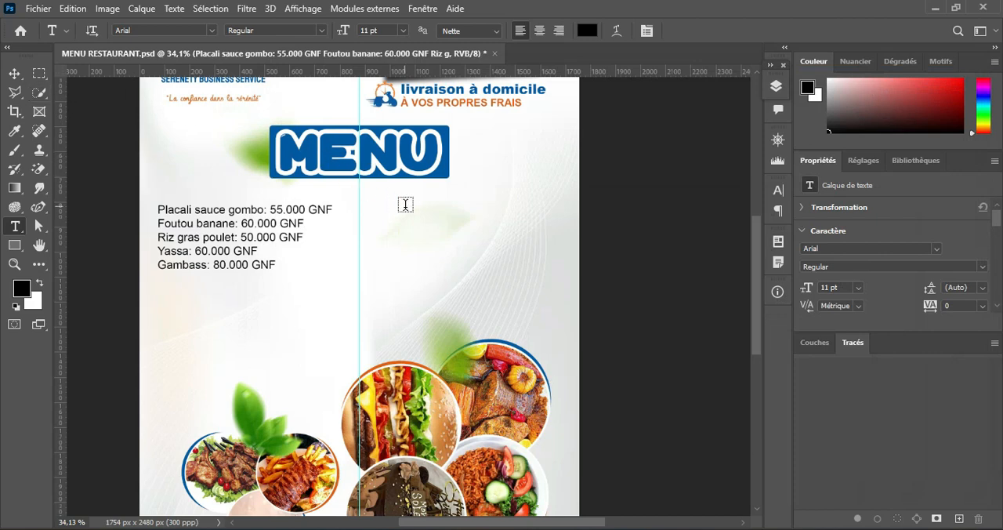
Step: Create a paragraph text box right of the centre guide, paste the Hamburger list and shorten the box to fit
left_click_drag(379, 205, 558, 299)
type("Hamburger: 50.000 GNF Riz tombô: 50.000 GNF Garba: 50.000 GNF Ragout: 70.000 GNF Brochette agouti: 100.000 GNF")
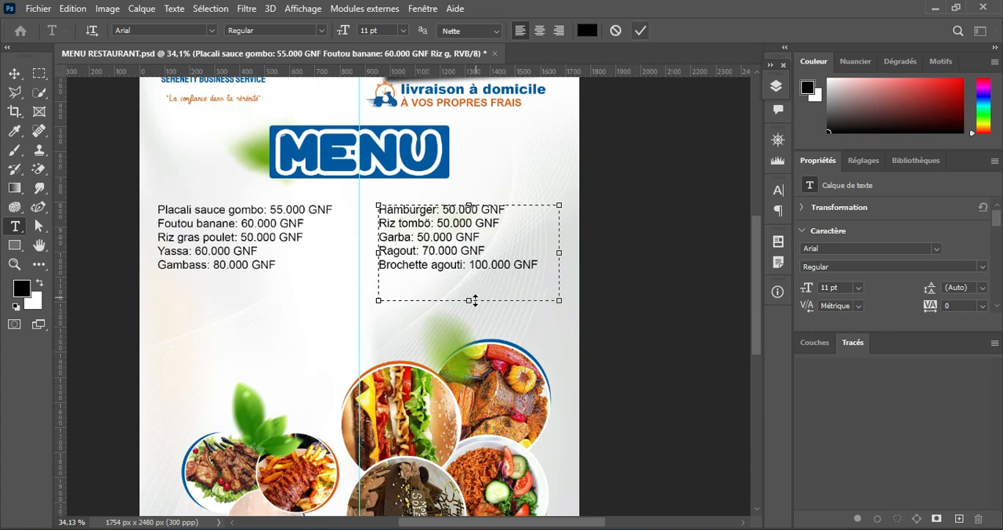
left_click_drag(472, 300, 470, 285)
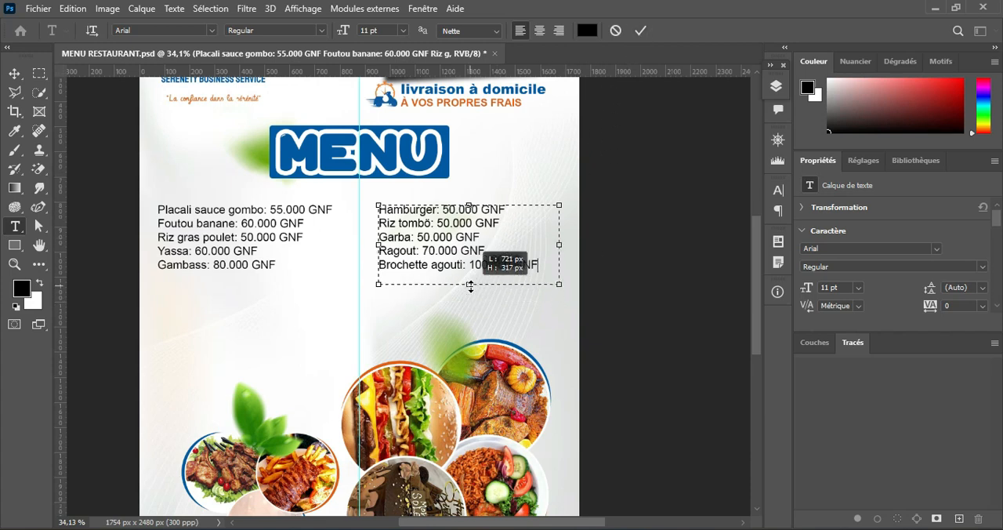
left_click(642, 32)
Step: Shift the Hamburger list and the Placali list slightly to the right on the page
left_click(15, 72)
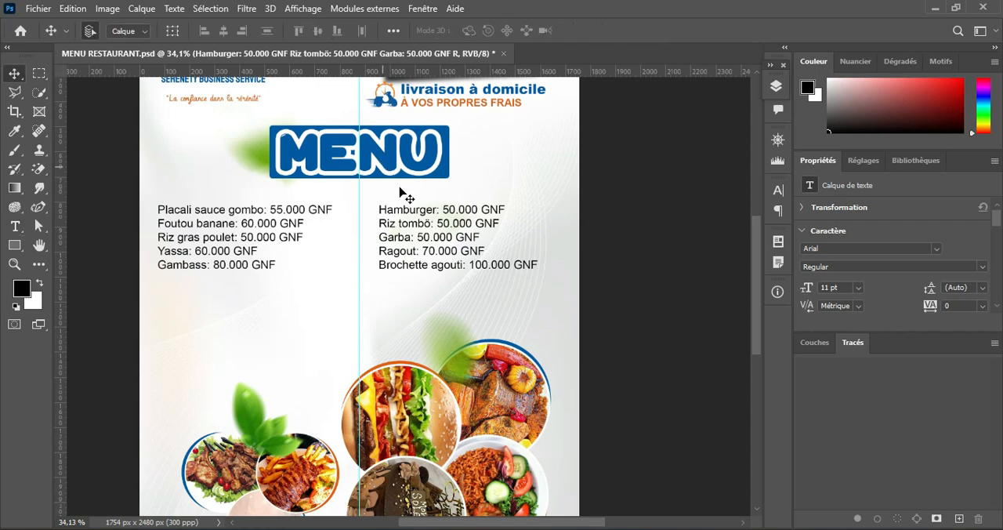
left_click_drag(441, 227, 461, 226)
left_click_drag(264, 228, 279, 228)
Step: Switch to Notepad and copy the seven dish lines with prices from Soupe patte de boeuf ou chèvre to Pizzas
left_click(14, 227)
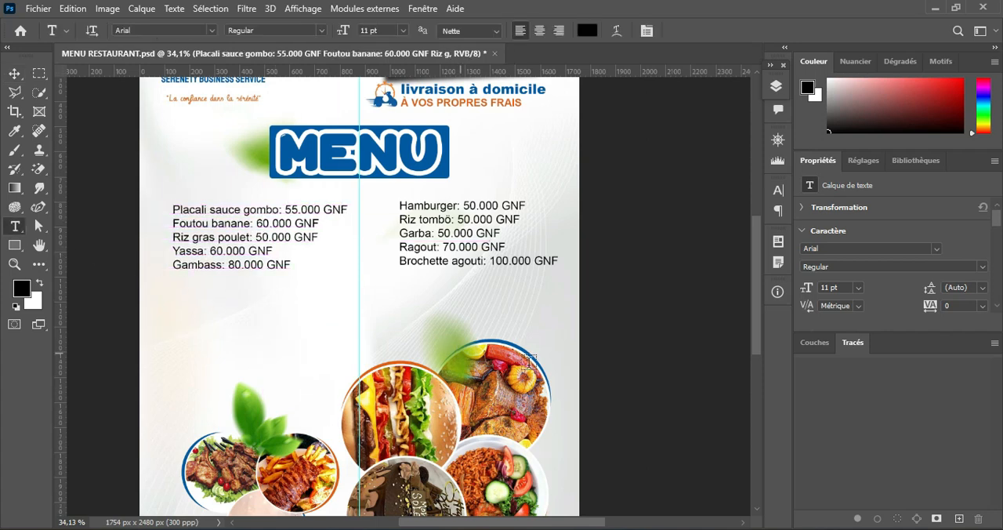
key("alt+Tab")
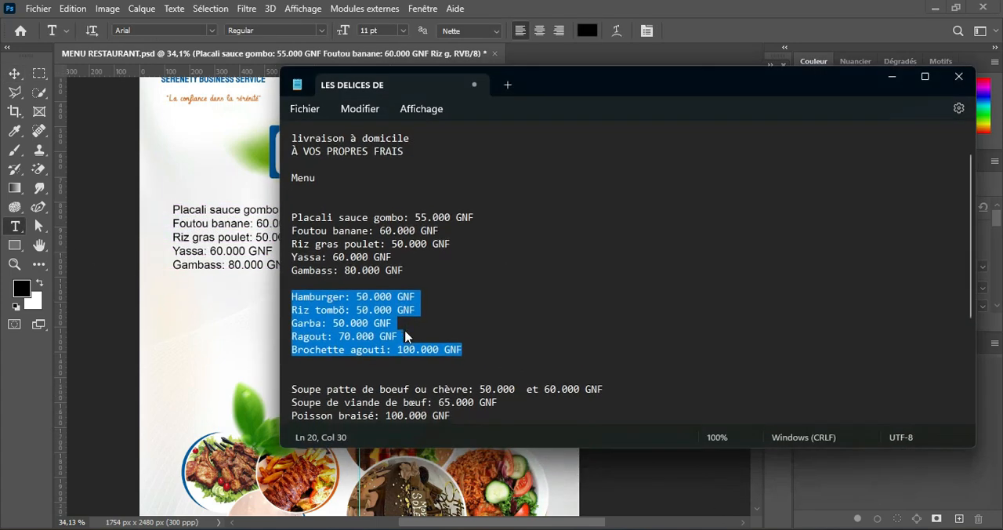
scroll(407, 337, "down", 6)
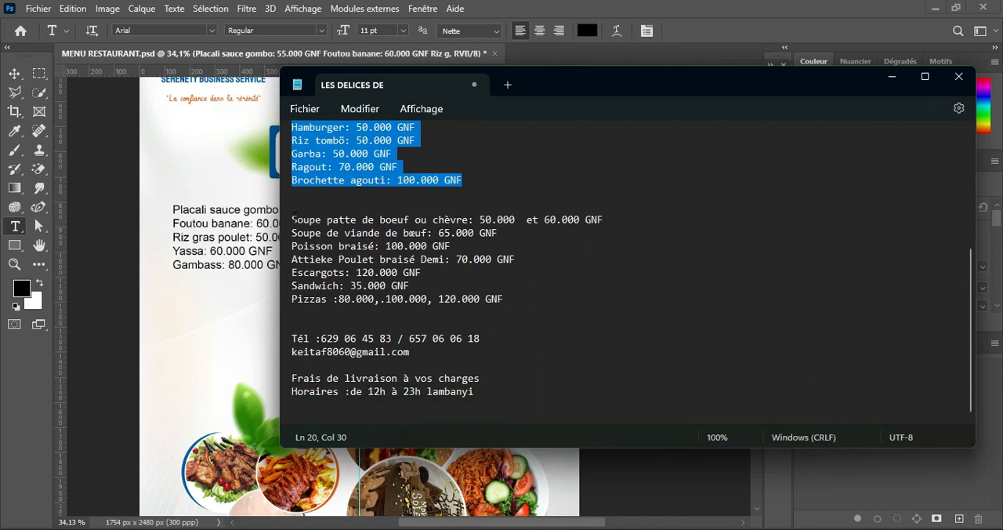
left_click_drag(287, 222, 515, 298)
key("ctrl+c")
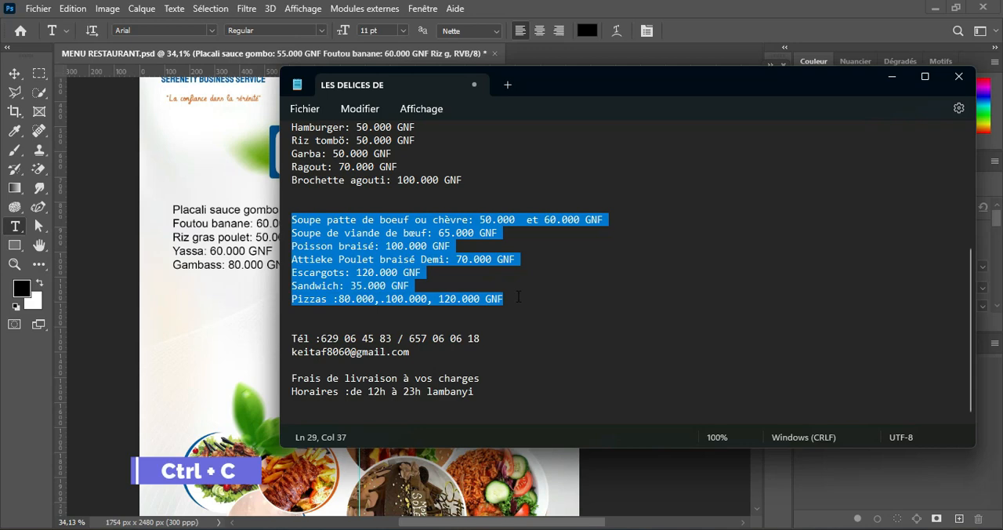
left_click(890, 76)
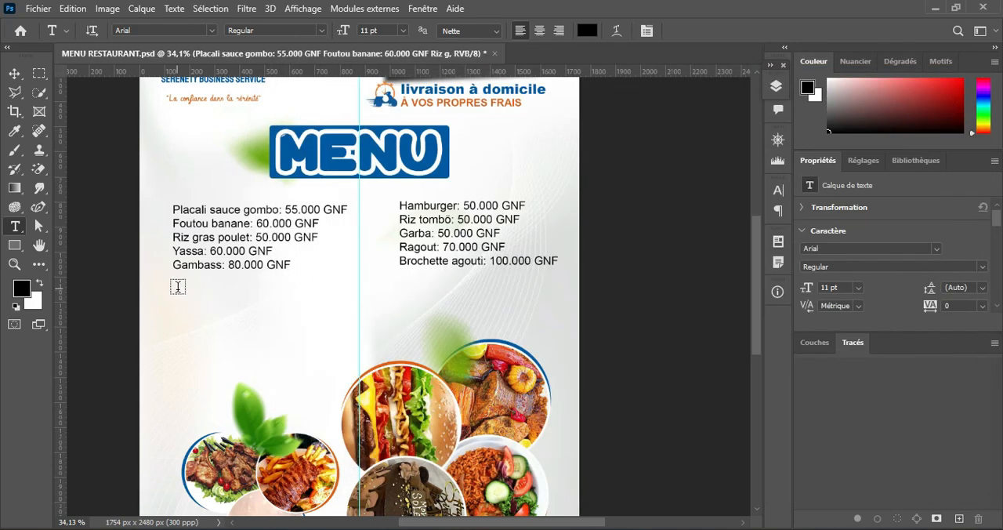
Step: Create a paragraph text box below the Placali list, paste the copied soup list and extend the box to fit every line
left_click_drag(178, 289, 412, 358)
key("ctrl+v")
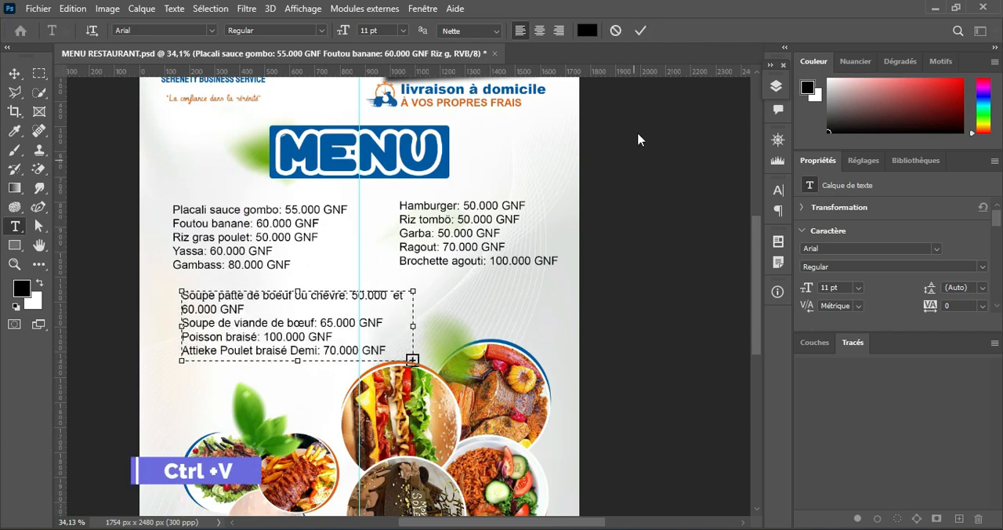
left_click_drag(297, 360, 296, 406)
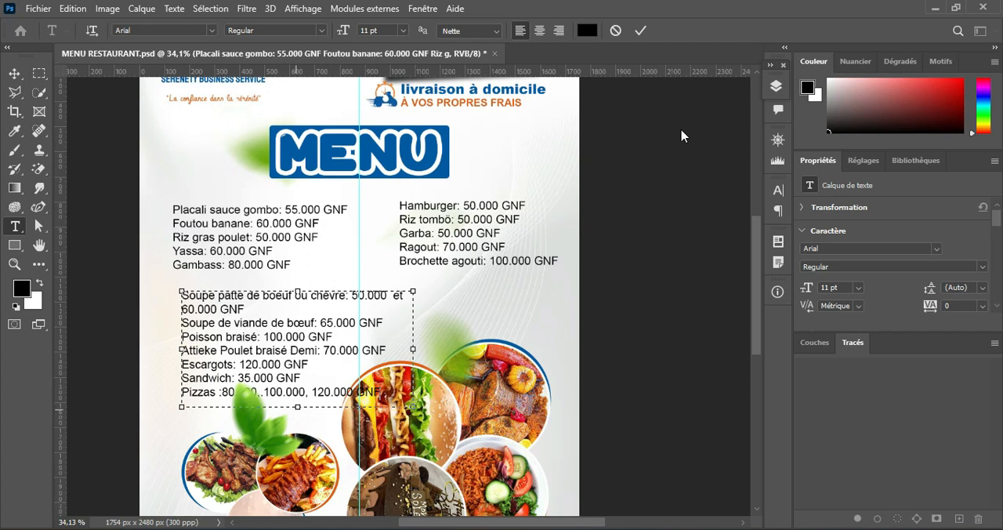
left_click(640, 31)
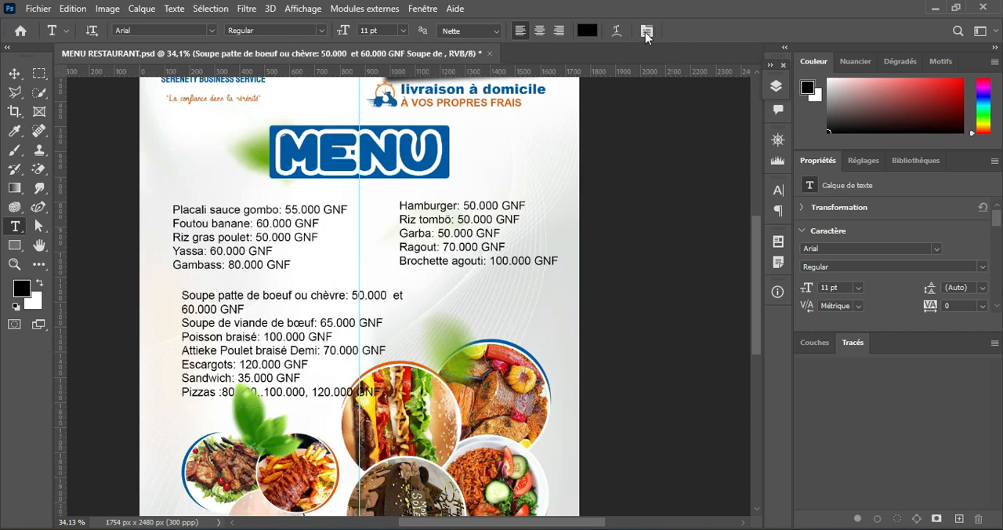
Step: Move the Placali list slightly up and bring the soup list up beneath it, aligned with its left edge
left_click(13, 75)
scroll(431, 308, "down", 2)
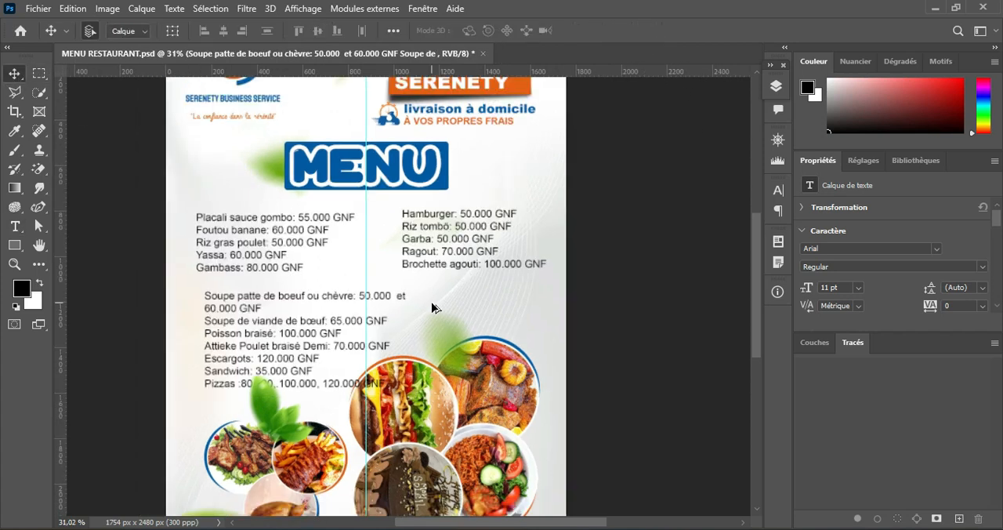
scroll(432, 304, "up", 3)
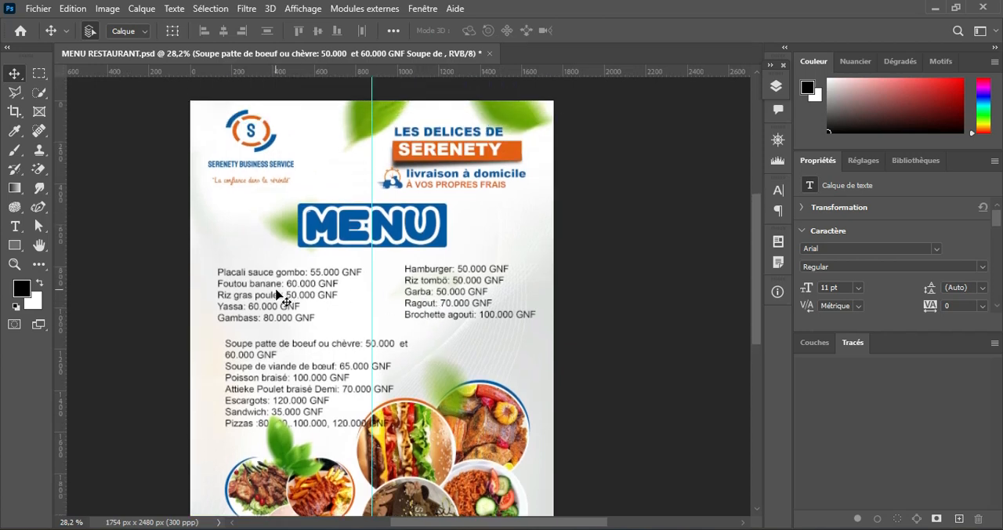
left_click_drag(277, 294, 275, 288)
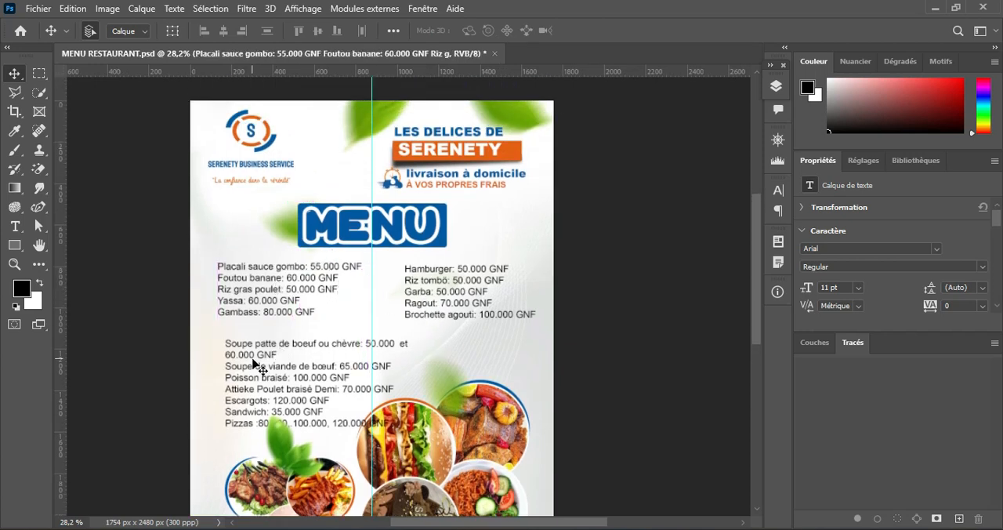
left_click_drag(252, 362, 245, 349)
Step: Rotate the four-photo food group (Groupe 1 copie) to 93,33° and move it slightly right, away from the soup list
scroll(399, 368, "down", 3)
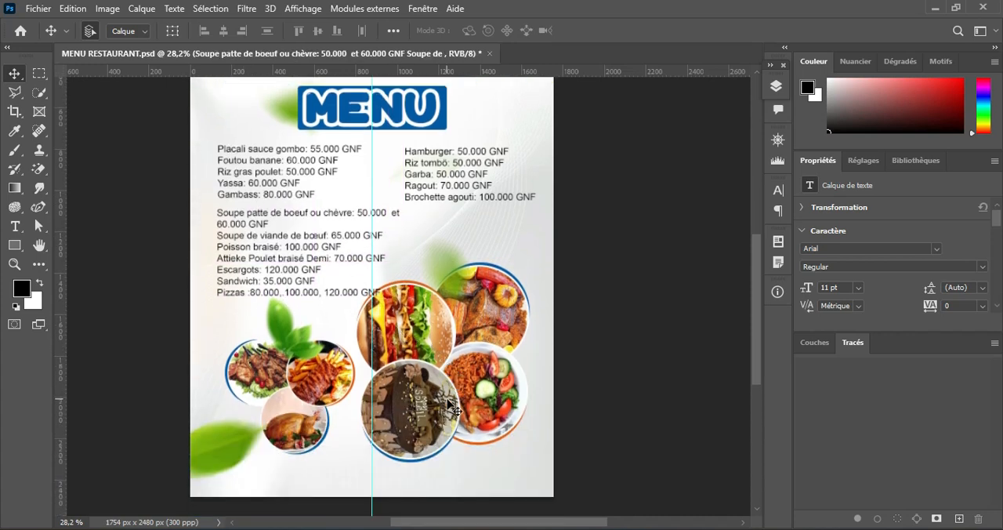
left_click(436, 343, "ctrl")
key("ctrl+t")
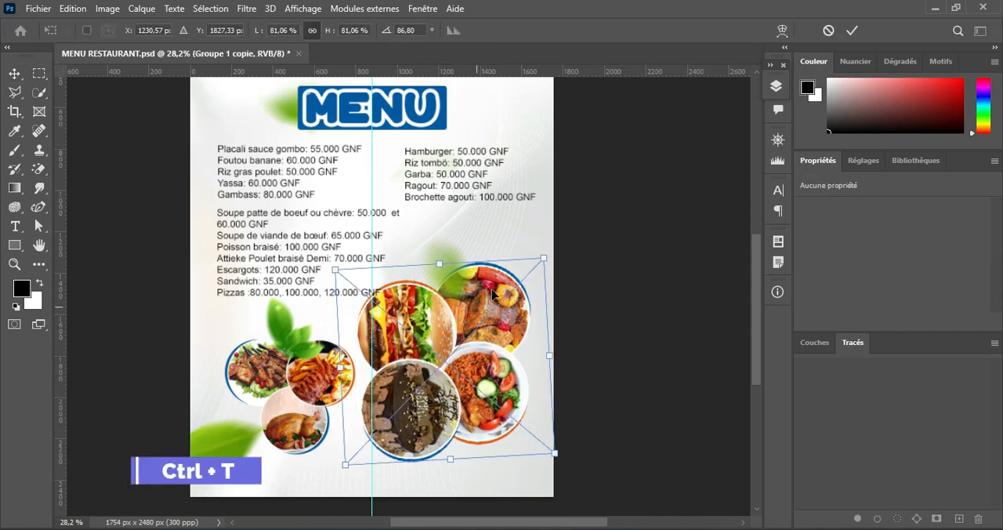
left_click_drag(559, 264, 570, 286)
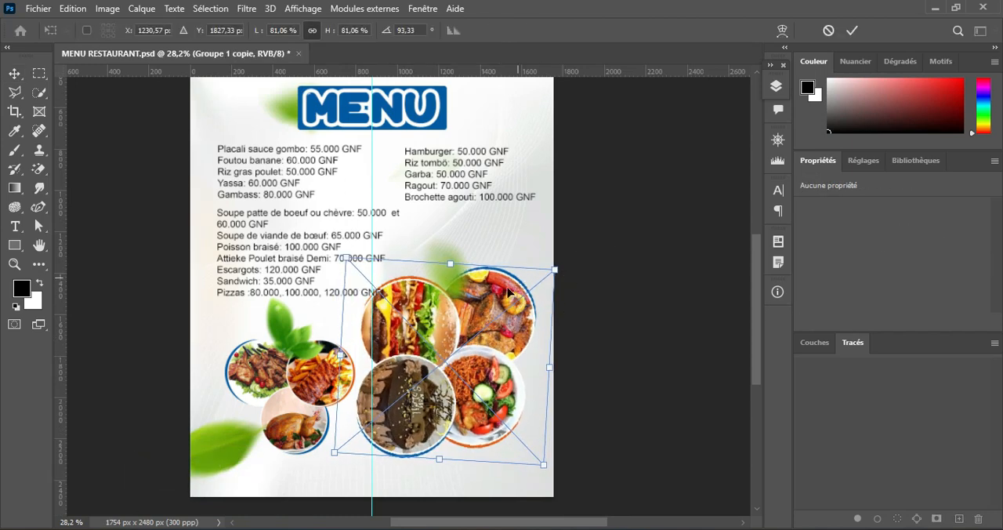
left_click_drag(486, 310, 498, 315)
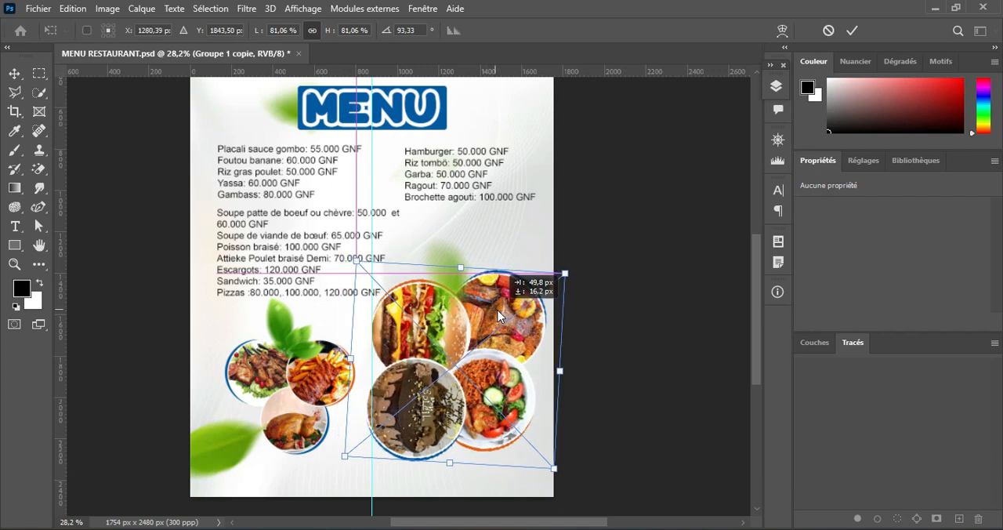
left_click(851, 29)
Step: Scale the three-photo food group (Groupe 2 copie) up to 58 %
key("ctrl+t")
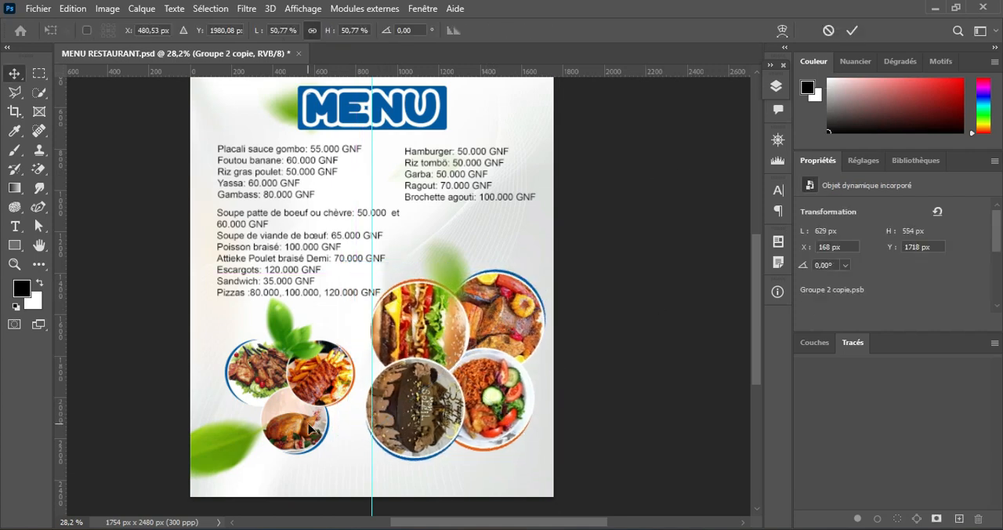
left_click_drag(354, 396, 364, 394)
left_click_drag(297, 466, 294, 475)
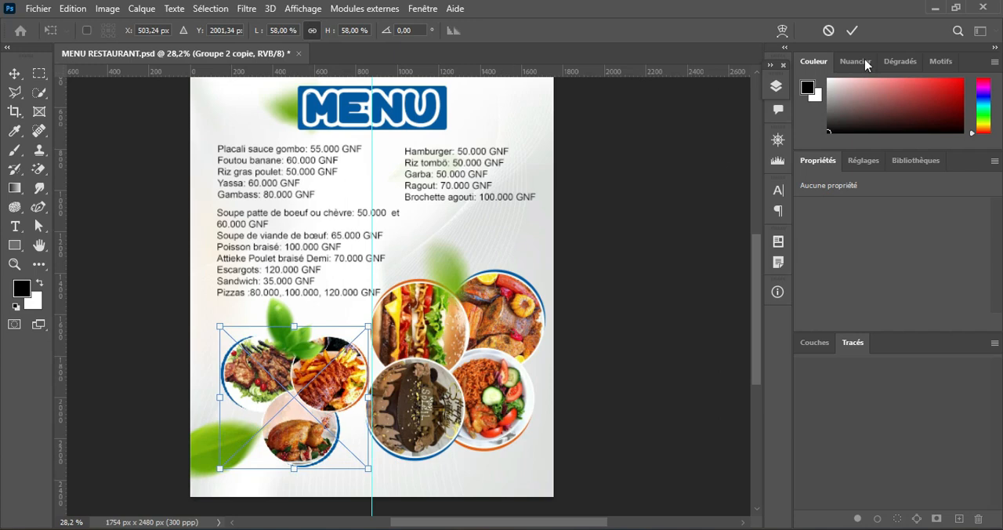
left_click(851, 30)
Step: Align the Hamburger list level with the Placali list and move the soup list slightly lower for more spacing
scroll(450, 235, "up", 3)
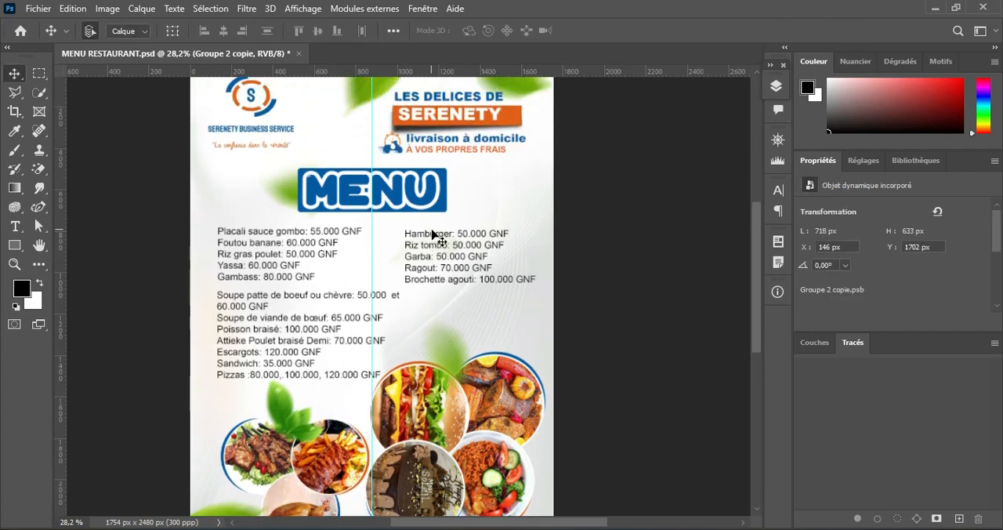
scroll(432, 235, "up", 1)
scroll(459, 310, "up", 2)
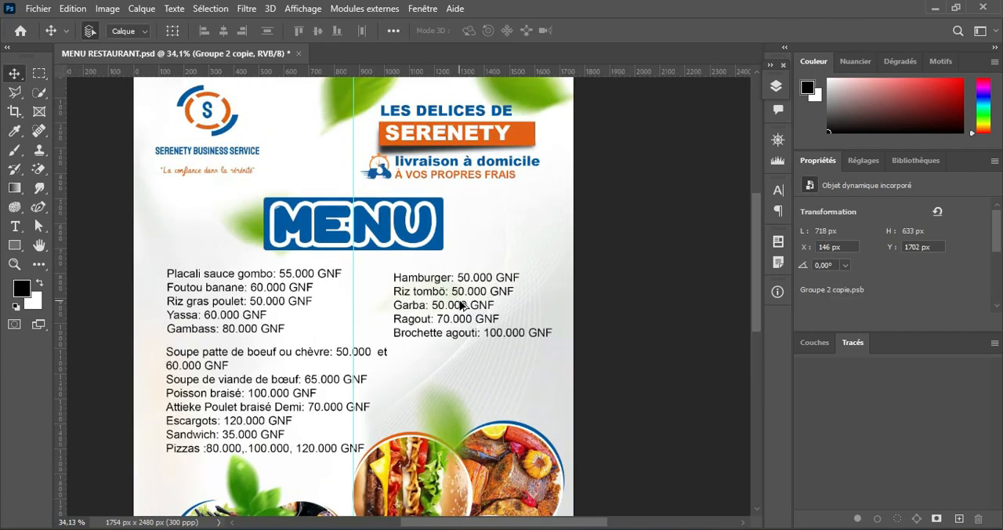
left_click(459, 304)
scroll(459, 304, "up", 1)
left_click_drag(388, 363, 432, 287)
left_click(265, 246)
scroll(265, 246, "down", 3)
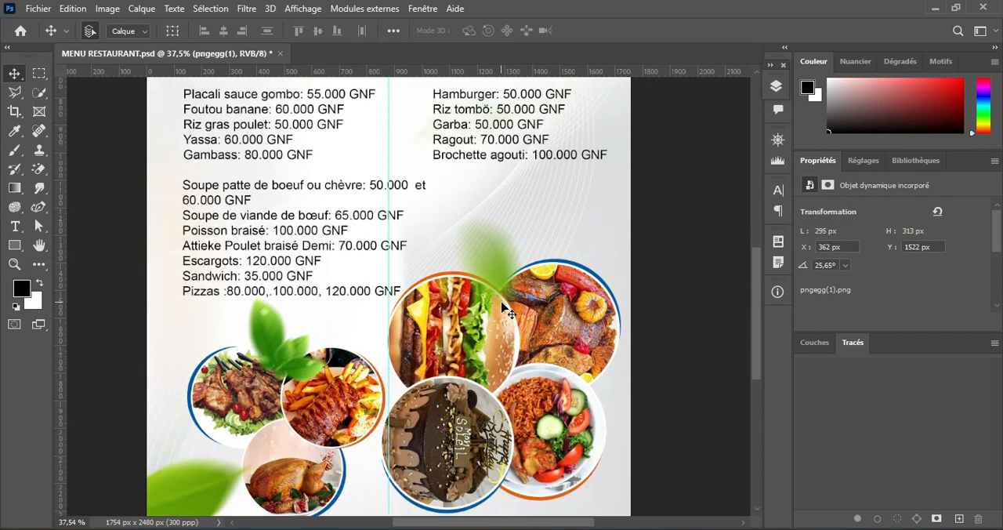
scroll(505, 310, "up", 3)
scroll(515, 287, "down", 2)
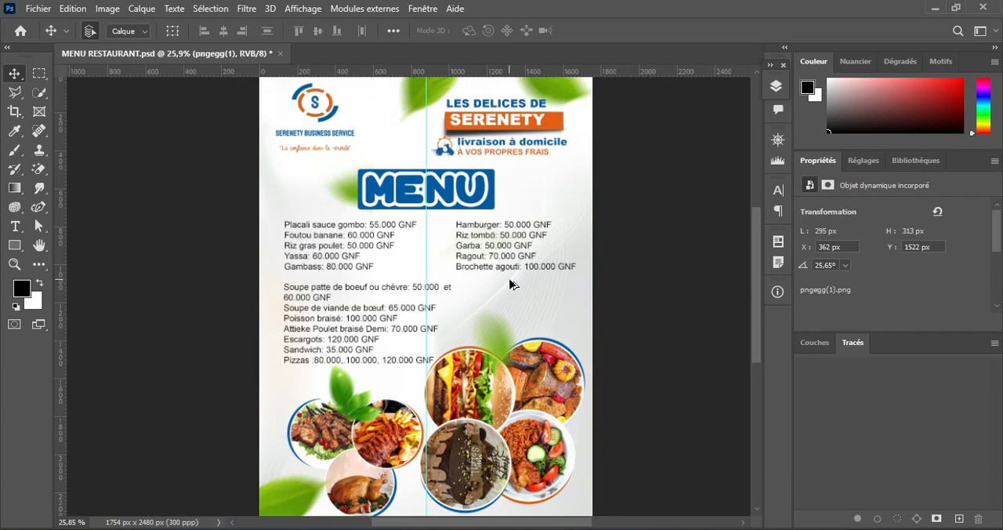
scroll(509, 285, "down", 1)
scroll(509, 284, "up", 3)
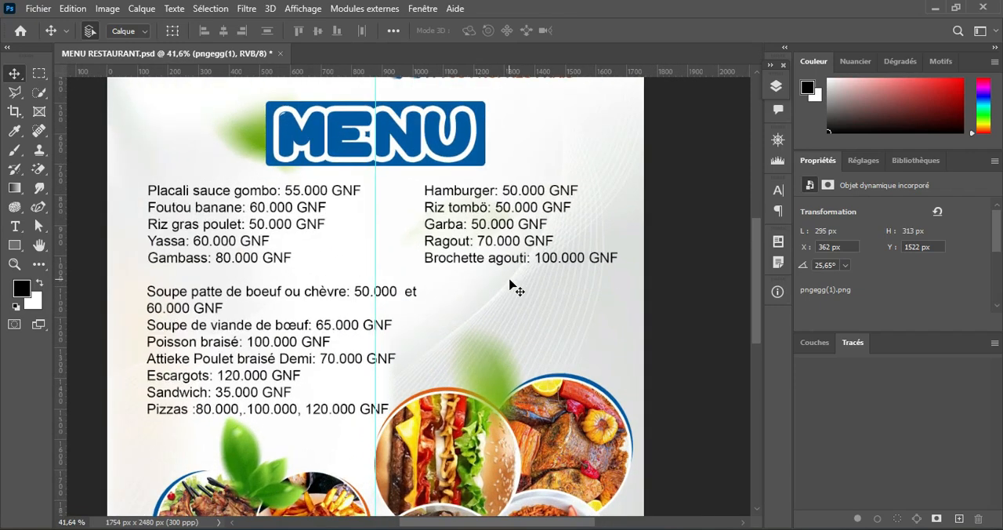
Step: Set the dish name "Placali sauce gombo:" in the first price list to Arial Bold
scroll(510, 287, "up", 1)
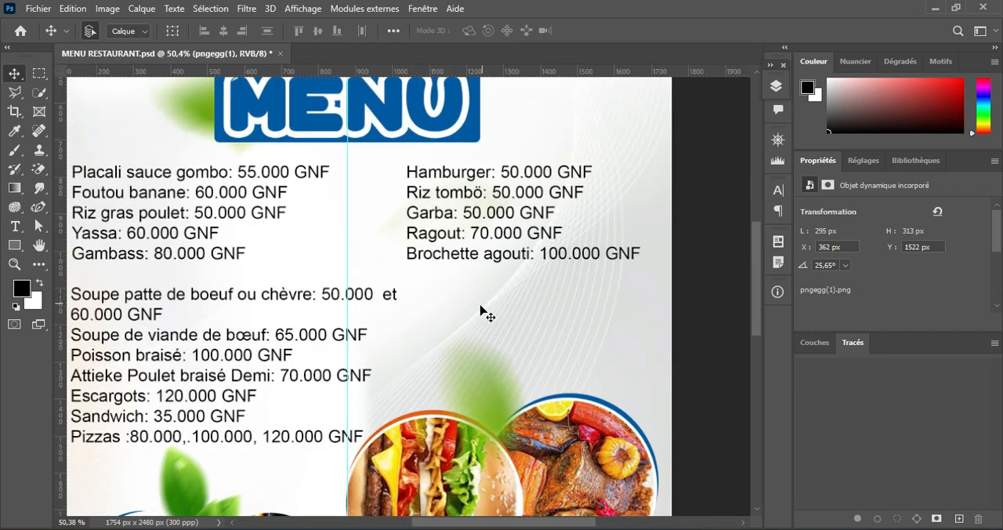
left_click_drag(307, 336, 349, 311)
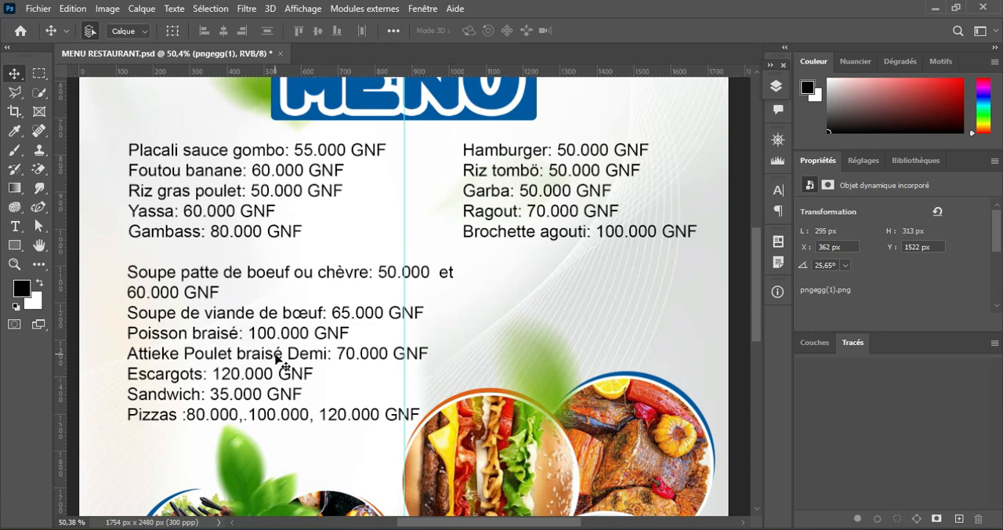
left_click(14, 225)
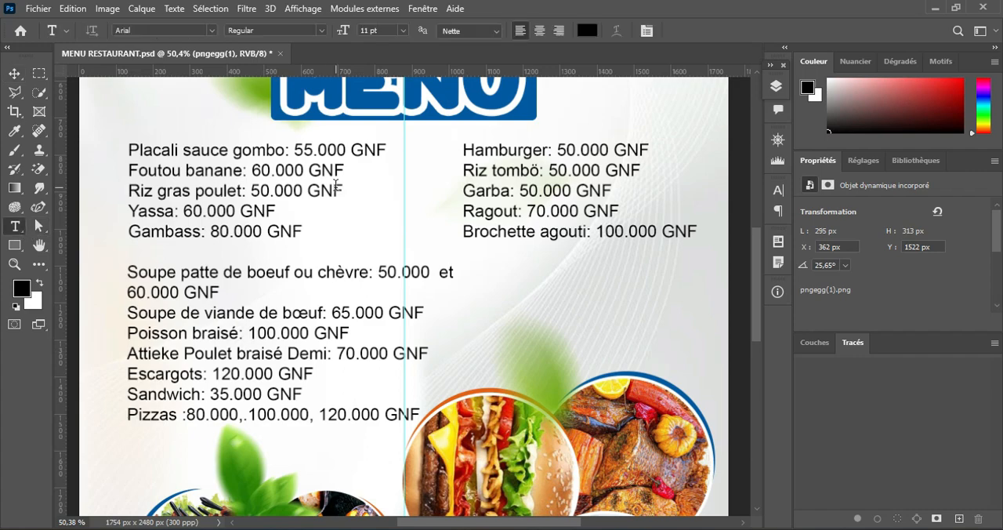
scroll(329, 176, "up", 1)
scroll(403, 274, "down", 4)
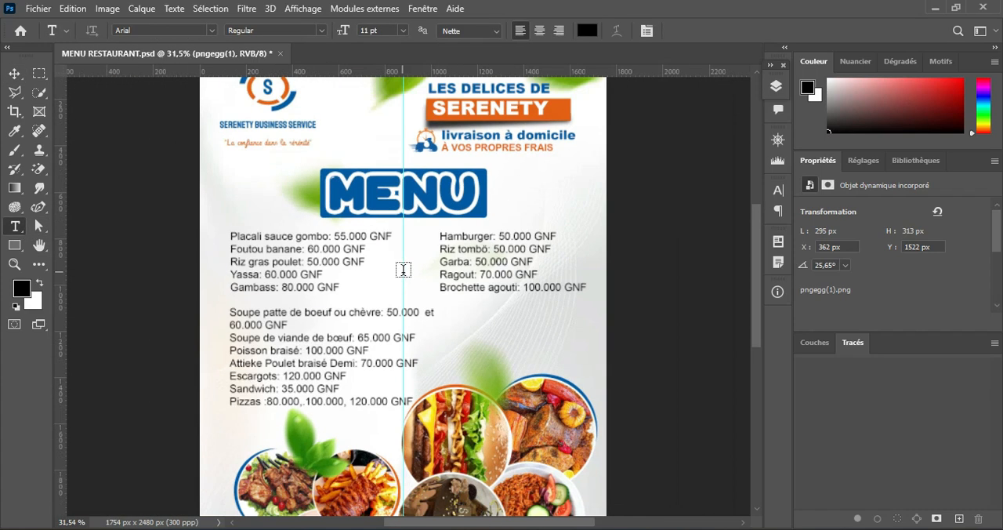
scroll(402, 270, "up", 1)
scroll(394, 172, "up", 1)
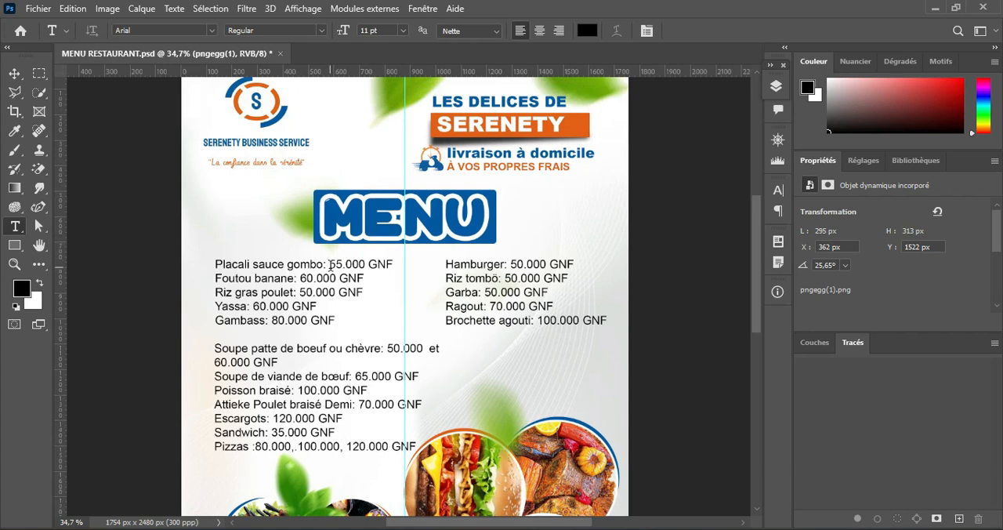
left_click(330, 264)
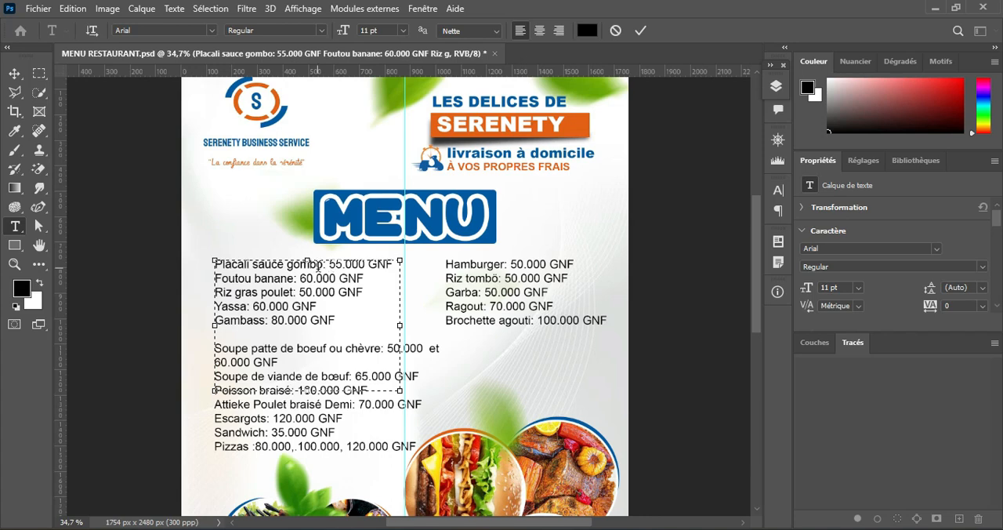
left_click_drag(324, 265, 186, 262)
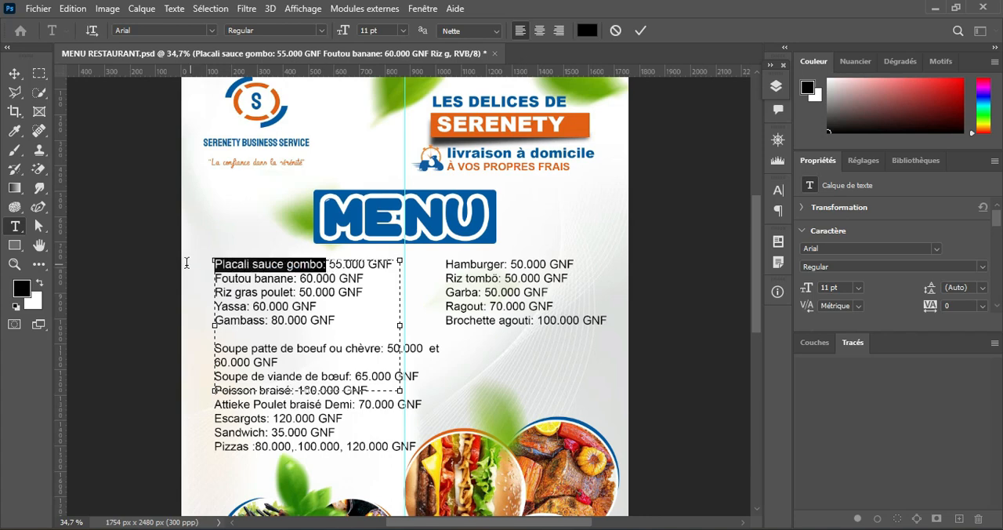
left_click(321, 31)
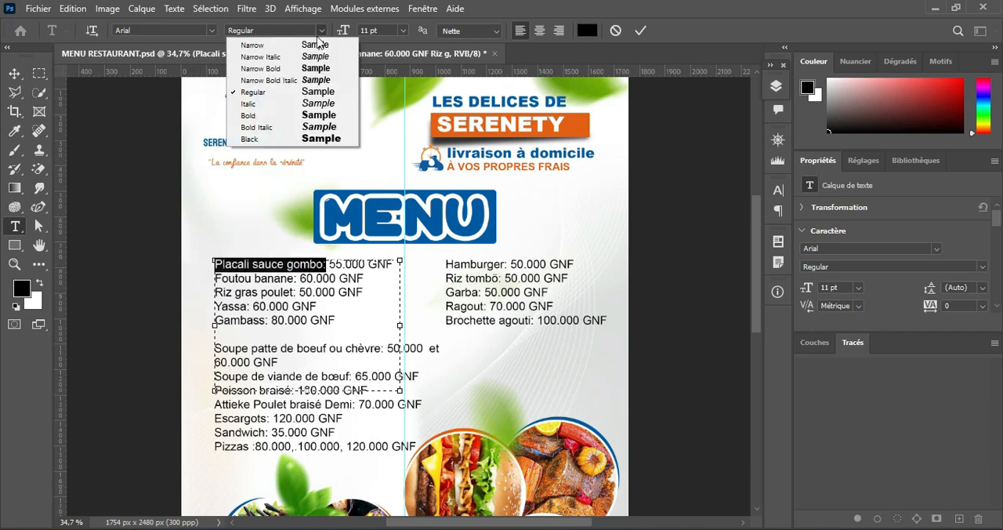
left_click(329, 119)
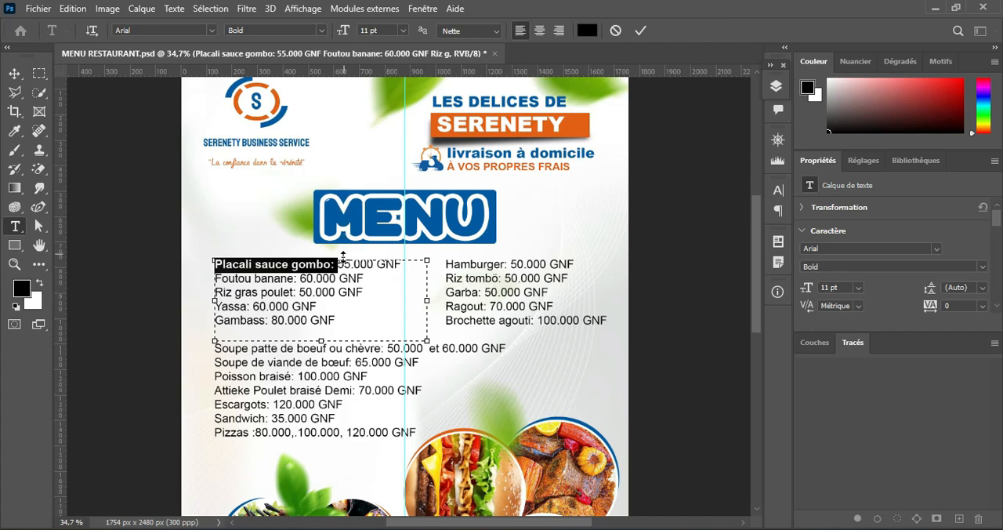
Step: Colour the Placali price "55.000 GNF" orange (#e45f10), sampled from the SERENETY banner
left_click_drag(337, 264, 402, 265)
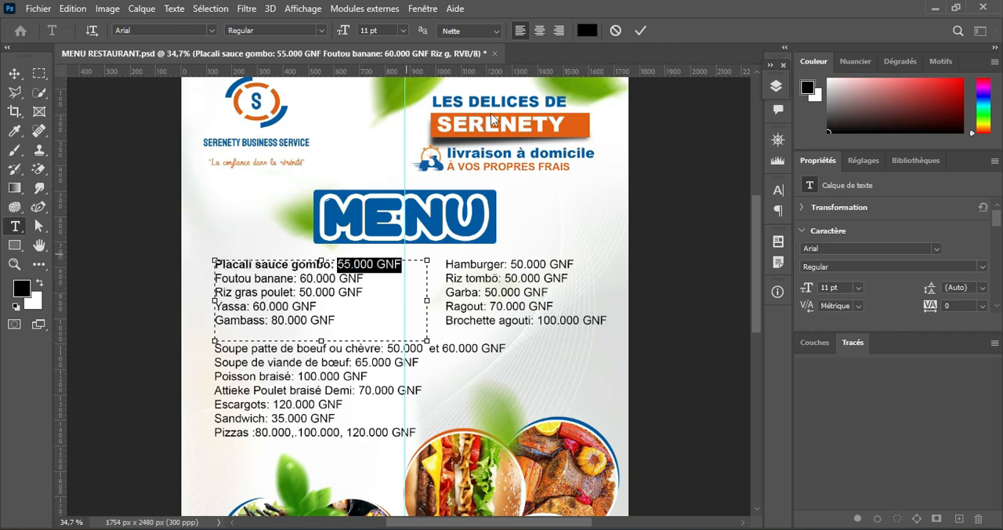
left_click(589, 31)
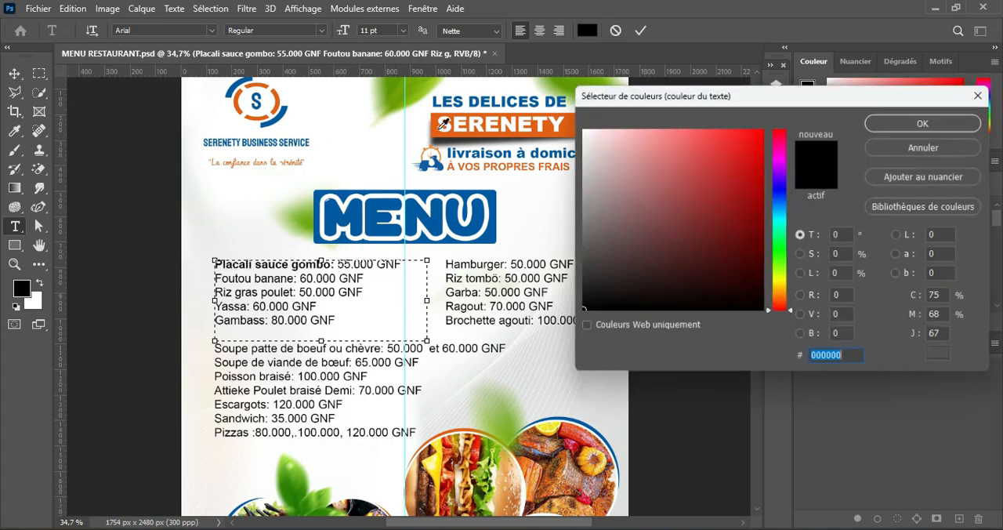
left_click(556, 124)
left_click(922, 122)
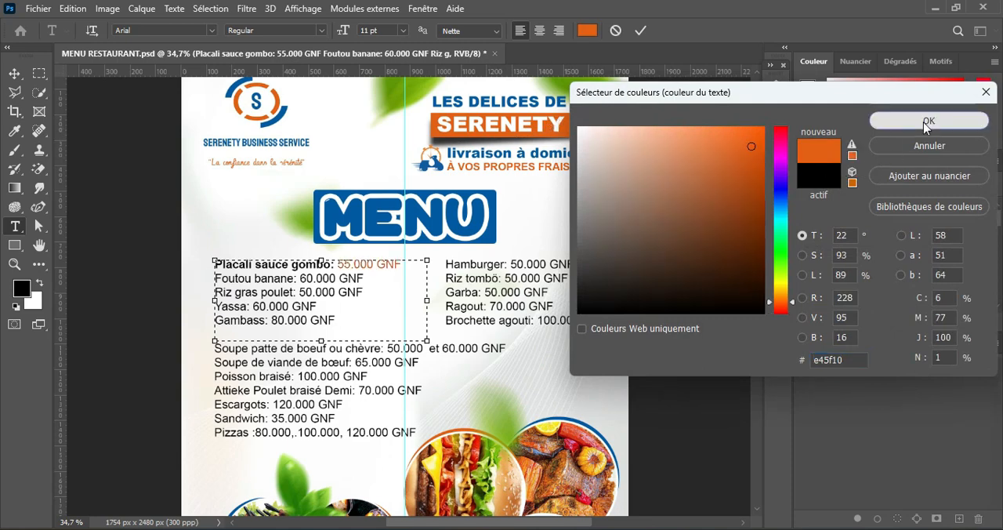
Step: Make "Foutou banane:" bold and colour its price "60.000 GNF" with the SERENETY banner's orange
left_click(295, 278)
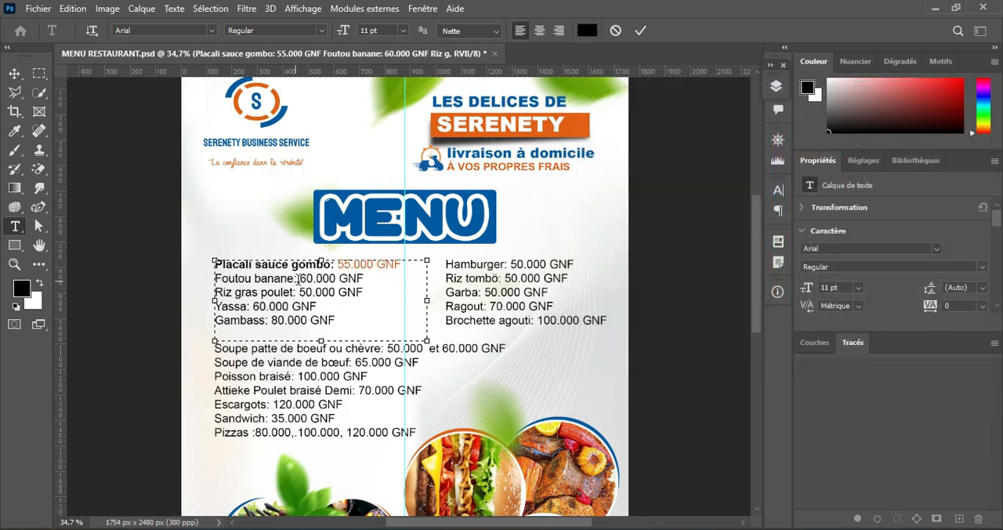
left_click_drag(299, 278, 214, 278)
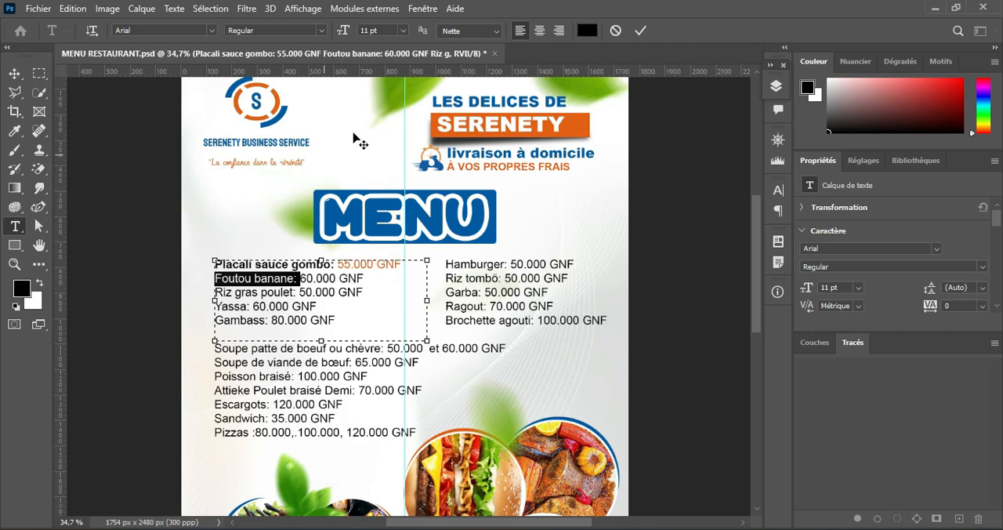
left_click(322, 32)
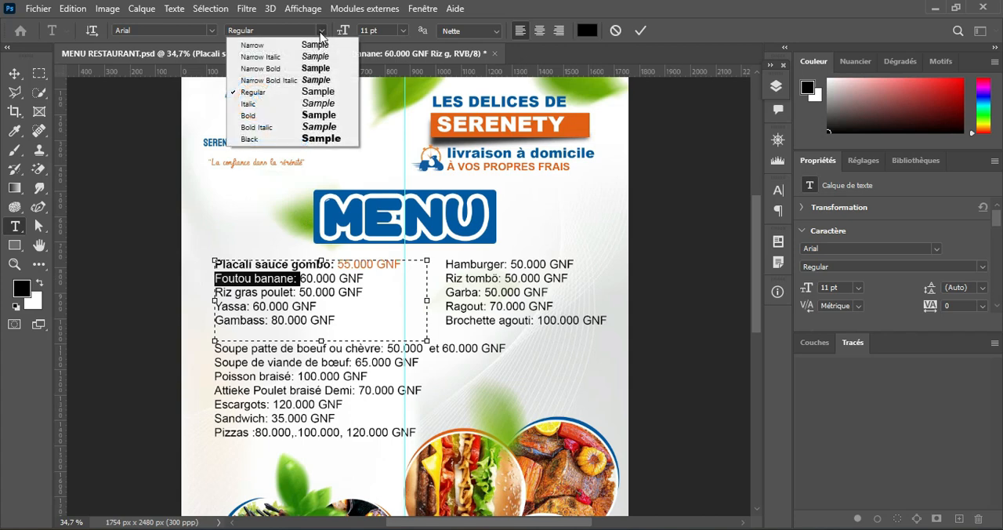
left_click(318, 116)
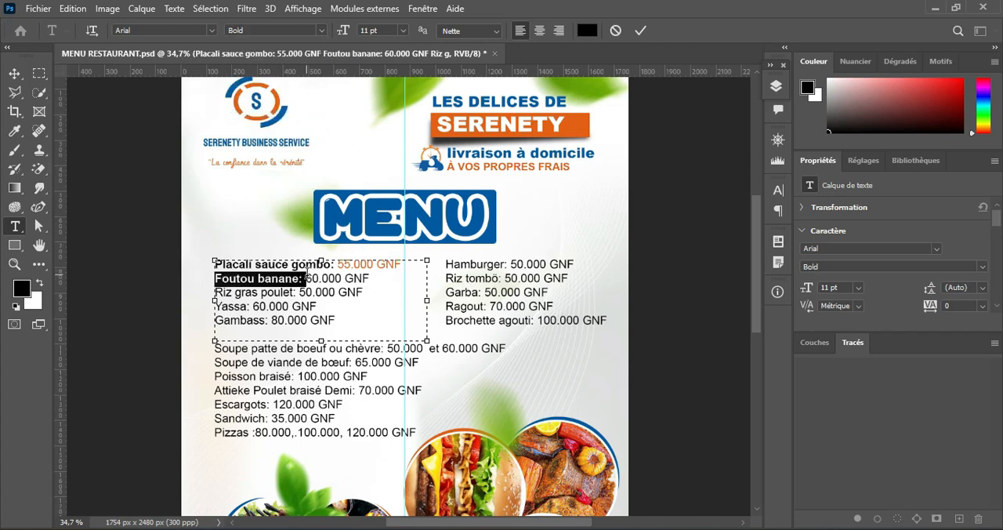
left_click_drag(308, 279, 375, 264)
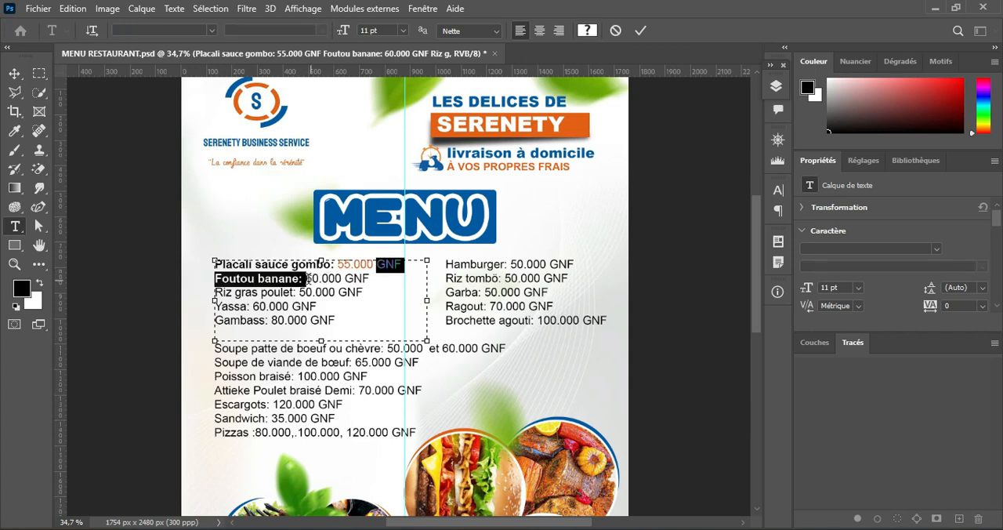
left_click_drag(307, 278, 369, 278)
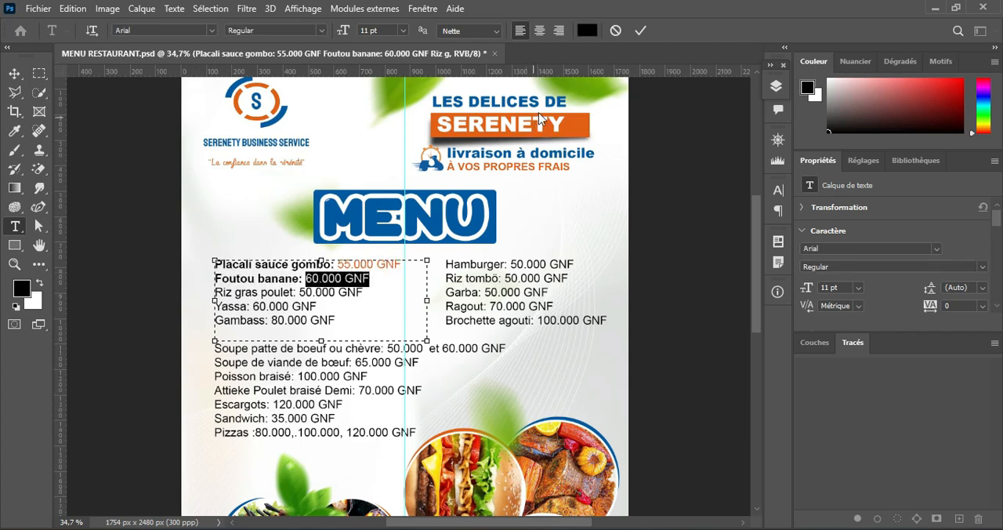
left_click(587, 31)
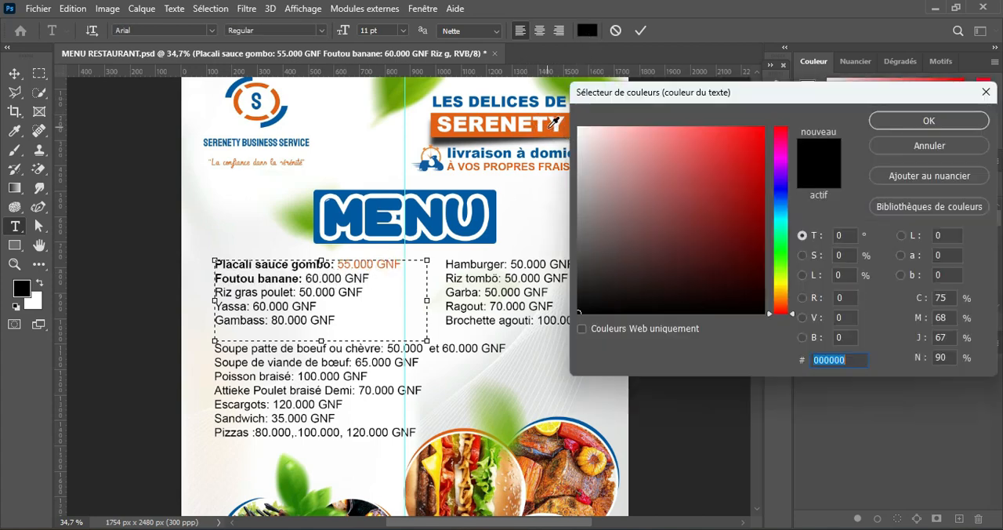
left_click(551, 127)
left_click(891, 122)
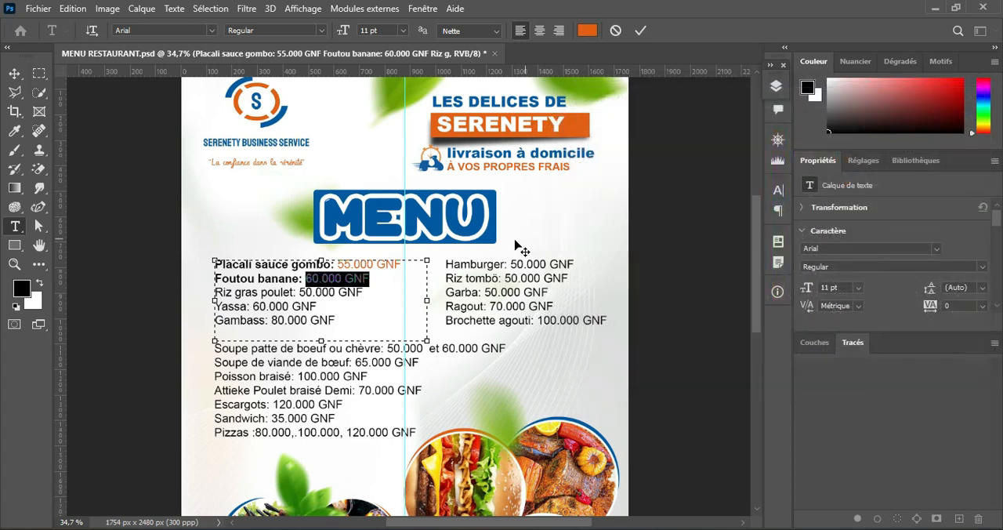
Step: Make "Riz gras poulet:" bold and colour its price "50.000 GNF" with the SERENETY banner's orange
left_click_drag(298, 290, 194, 292)
left_click(321, 30)
left_click(308, 115)
left_click_drag(303, 292, 370, 292)
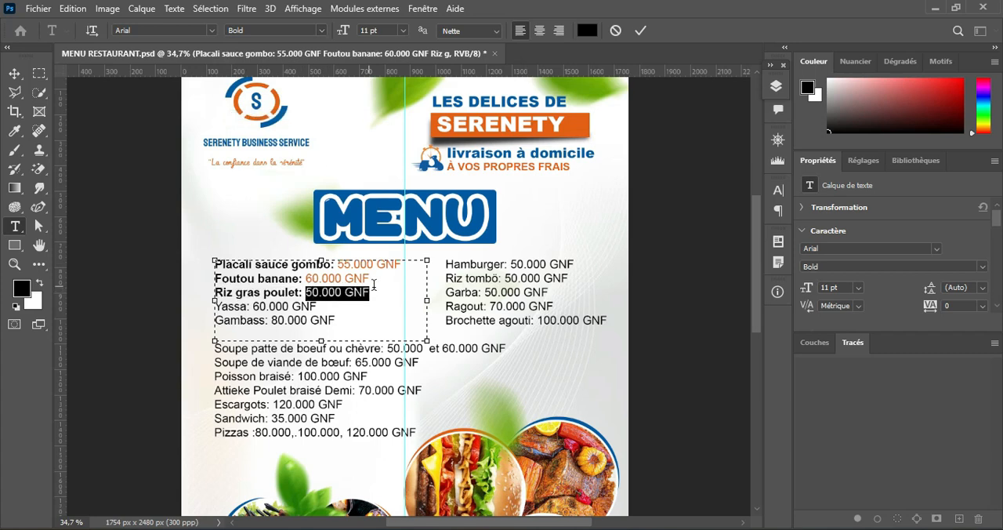
left_click(587, 30)
left_click(441, 126)
left_click(919, 121)
Step: Make "Yassa:" bold and colour its price "60.000 GNF" with the SERENETY banner's orange
left_click_drag(251, 305, 213, 320)
left_click(322, 30)
left_click(308, 115)
left_click(589, 31)
left_click(903, 123)
Step: Make "Gambass:" bold, colour its price "80.000 GNF" with the banner's orange, and finish editing the Placali list
left_click(321, 31)
left_click(308, 115)
left_click_drag(274, 320, 338, 321)
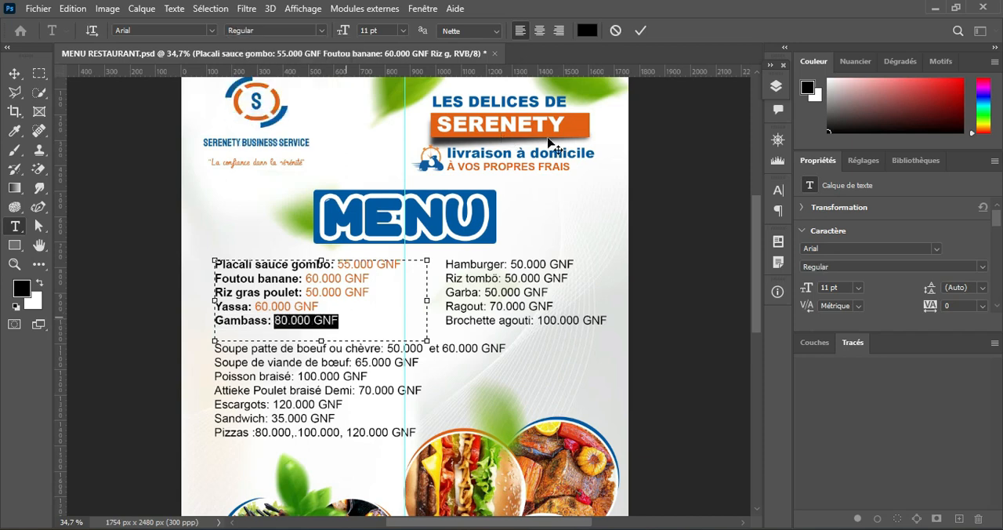
left_click(587, 29)
left_click(562, 129)
left_click(893, 121)
left_click(571, 235)
Step: In the second list, make "Hamburger:" bold and colour its price "50.000 GNF" orange (#e45f10), sampled from the SERENETY banner
left_click_drag(506, 264, 444, 264)
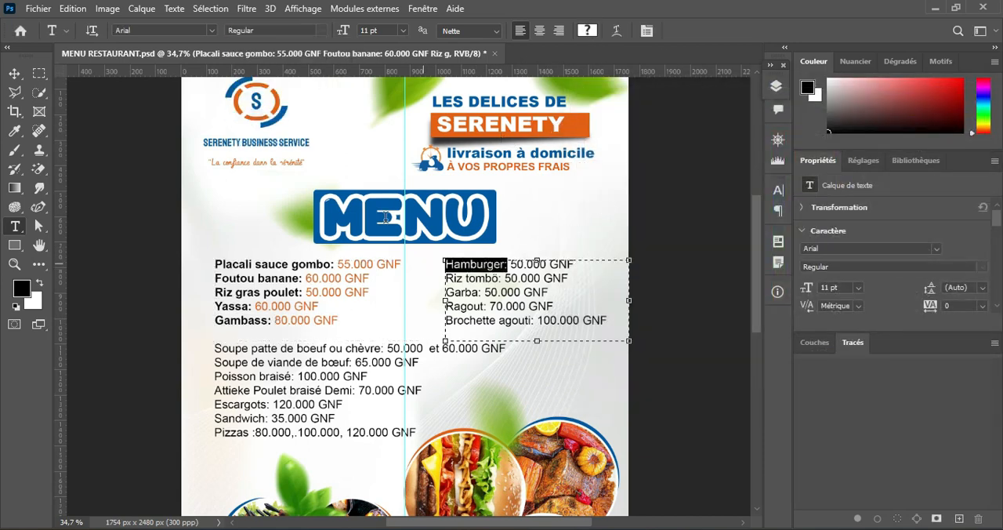
left_click(322, 31)
left_click(308, 115)
left_click_drag(514, 264, 579, 263)
left_click(587, 30)
left_click(480, 137)
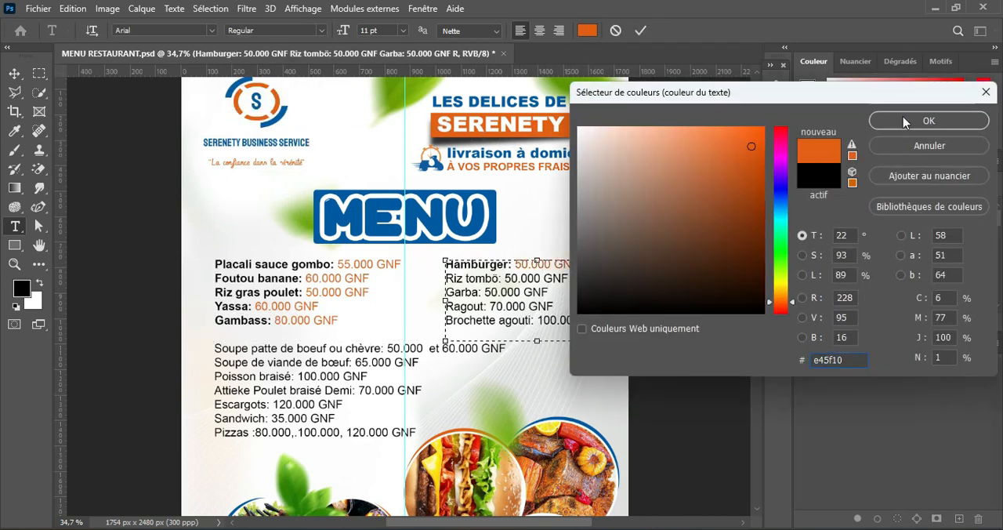
left_click(928, 120)
Step: Make "Riz tombö:" bold and colour its price "50.000 GNF" with the SERENETY banner's orange
left_click_drag(505, 278, 444, 278)
left_click(321, 30)
left_click(308, 115)
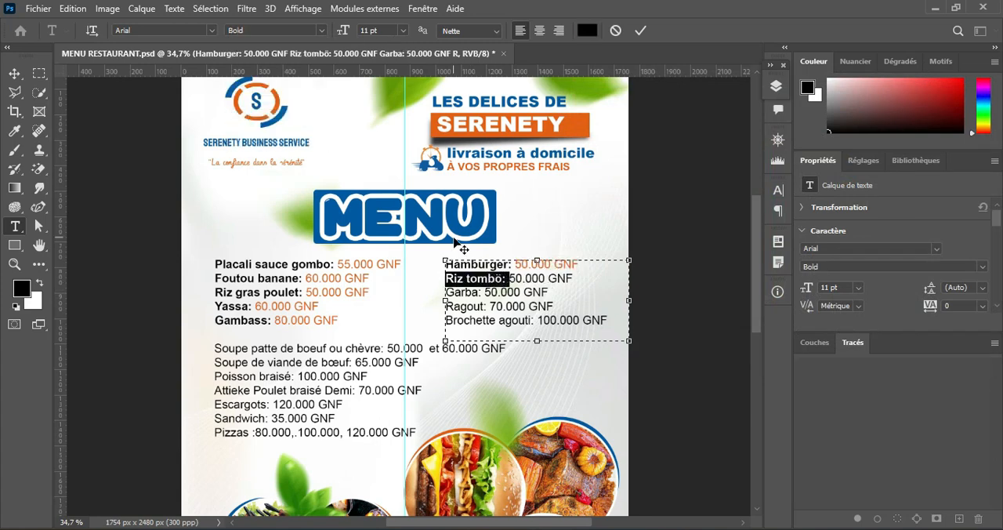
left_click_drag(505, 278, 568, 278)
left_click(586, 30)
left_click(553, 124)
left_click(899, 127)
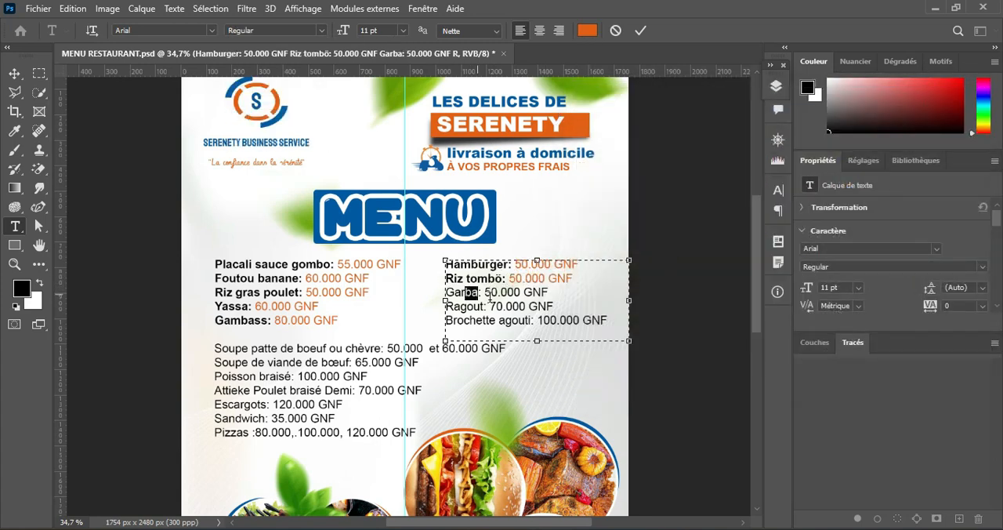
Step: Make "Garba:" bold and colour its price "50.000 GNF" with the SERENETY banner's orange
left_click_drag(485, 292, 444, 293)
left_click(321, 30)
left_click(308, 115)
left_click_drag(578, 278, 552, 292)
left_click(587, 30)
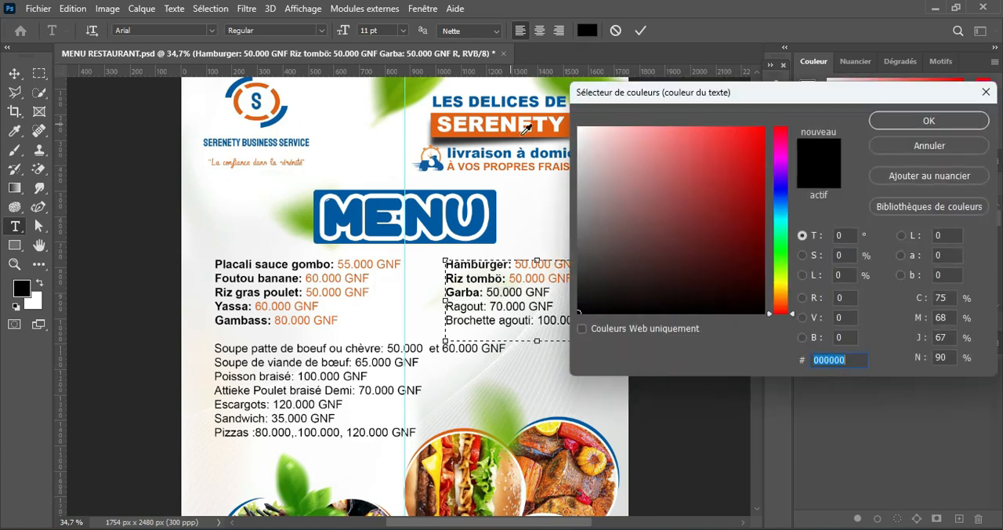
left_click(552, 126)
left_click(928, 120)
Step: Make "Ragout:" bold and colour its price "70.000 GNF" with the SERENETY banner's orange
left_click_drag(486, 306, 444, 306)
left_click(321, 31)
left_click(308, 115)
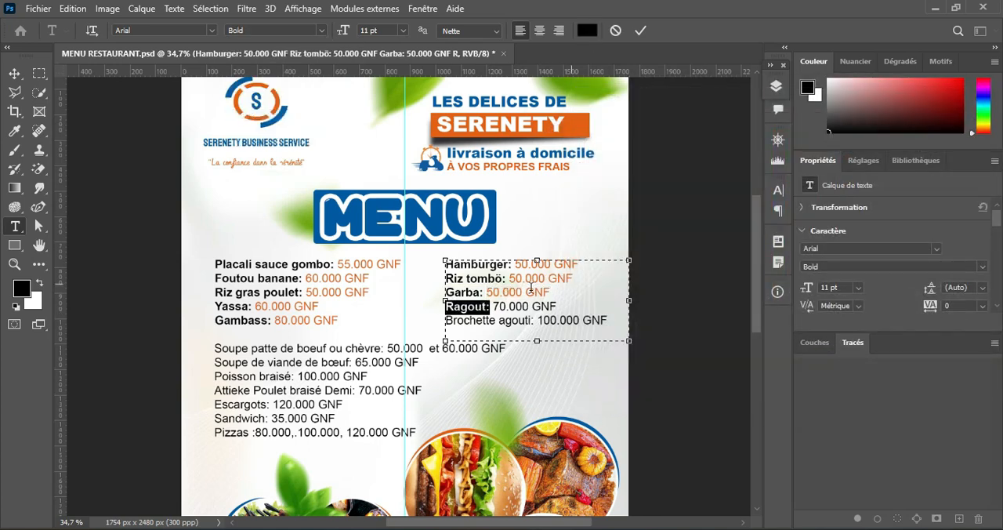
left_click_drag(557, 306, 445, 320)
left_click(587, 30)
left_click(552, 125)
left_click(967, 118)
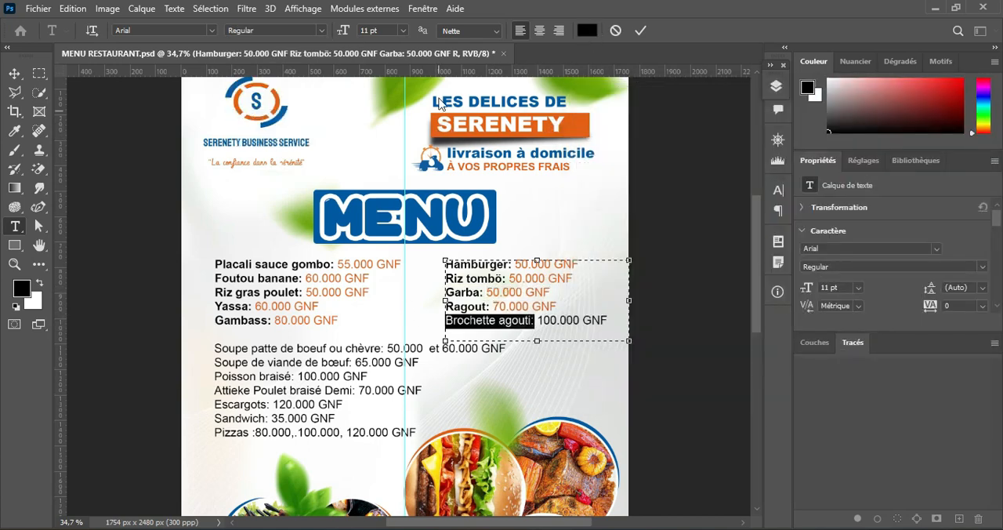
Step: Make "Brochette agouti:" bold, colour its price "100.000 GNF" orange (#e45f10), and finish editing the Hamburger list
left_click(321, 30)
left_click(308, 115)
left_click_drag(546, 320, 615, 320)
left_click(587, 30)
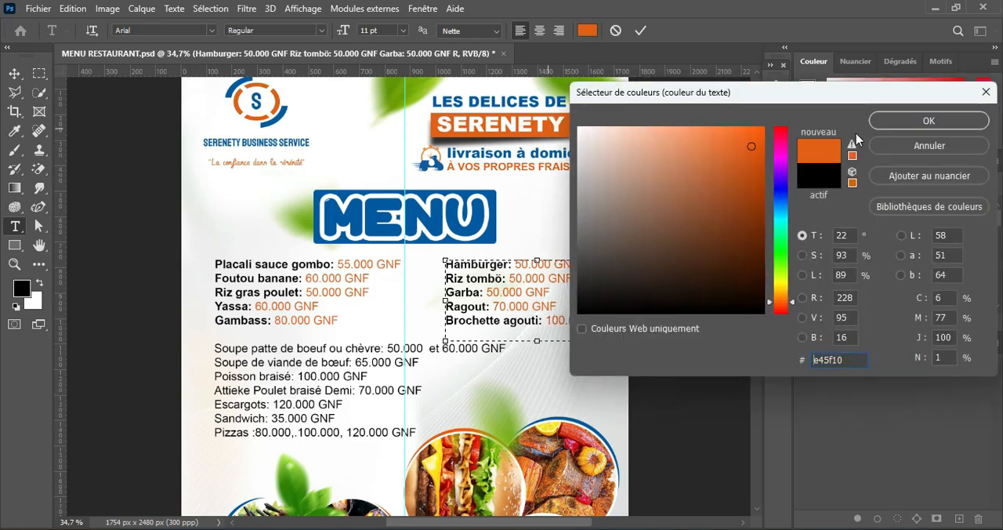
left_click(930, 118)
left_click(639, 31)
Step: In the soup list, make "Soupe patte de boeuf ou chèvre:" bold and colour "50.000 et 60.000 GNF" with the banner's orange
left_click_drag(394, 348, 213, 347)
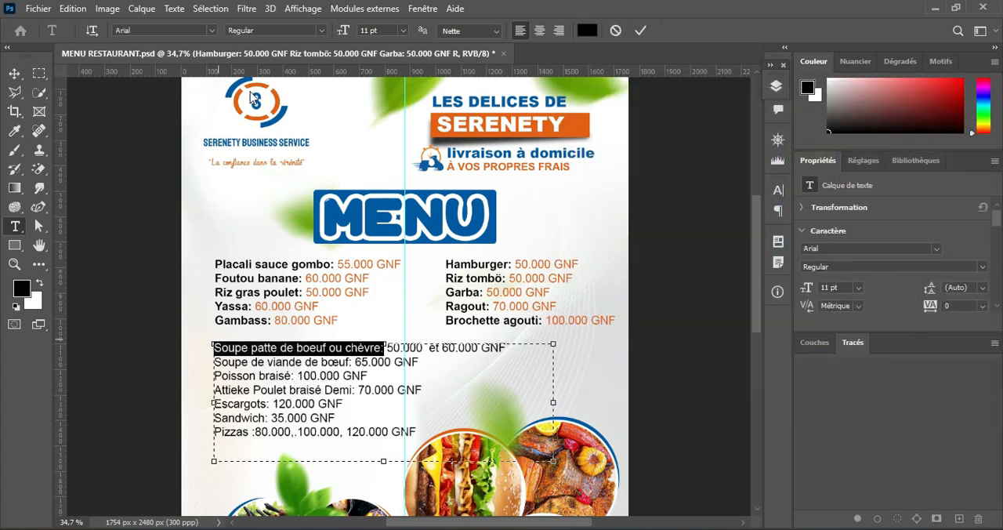
left_click(321, 31)
left_click(308, 119)
left_click_drag(398, 348, 517, 348)
left_click(587, 30)
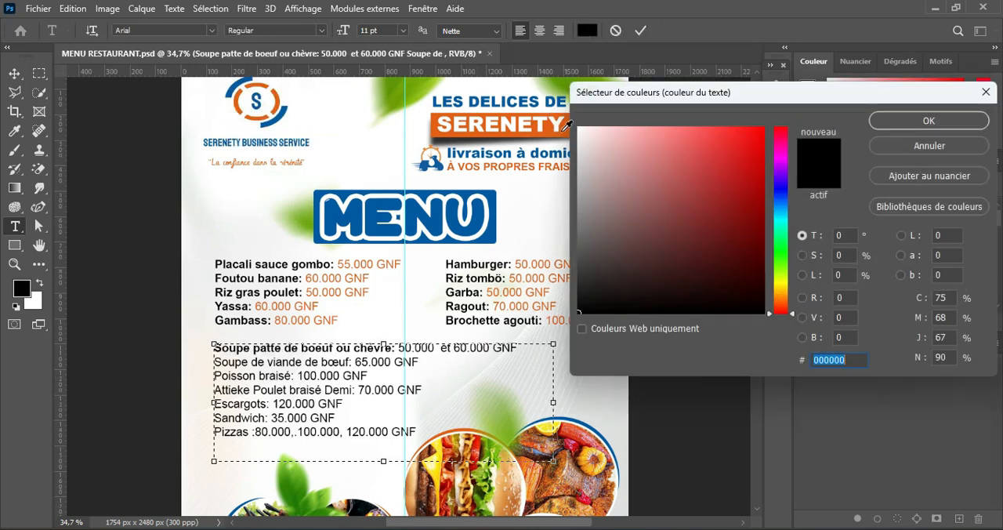
left_click(936, 118)
Step: Make "Soupe de viande de bœuf:" bold and colour its price "65.000 GNF" with the SERENETY banner's orange
left_click_drag(352, 362, 213, 362)
left_click(322, 31)
left_click(308, 118)
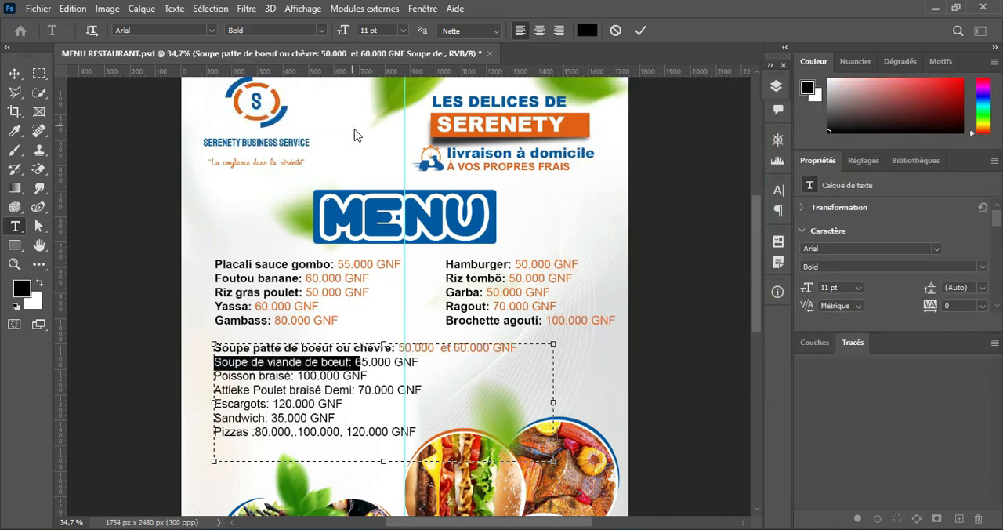
left_click_drag(362, 362, 427, 362)
left_click(587, 30)
left_click(483, 345)
key("Return")
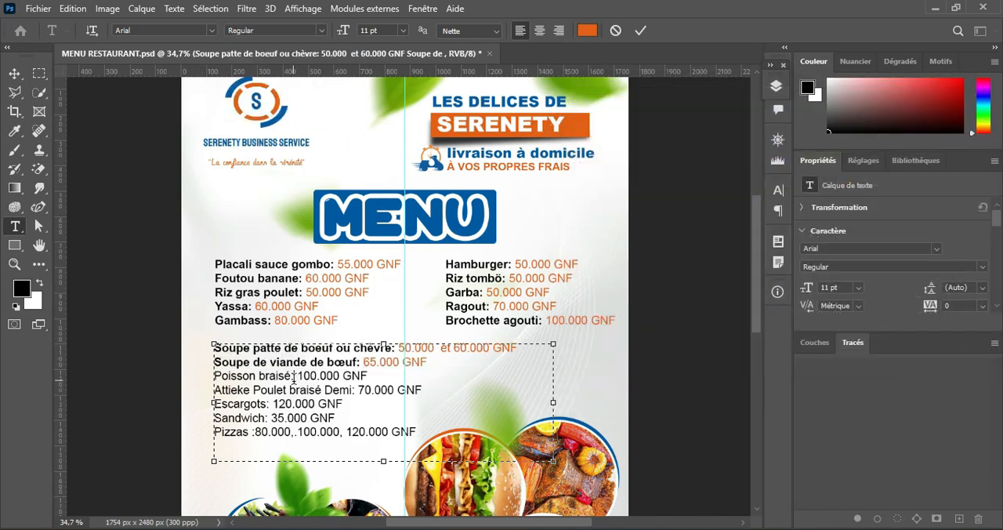
Step: Make "Poisson braisé:" bold and colour its price "100.000 GNF" with the SERENETY banner's orange
left_click_drag(296, 376, 213, 376)
left_click(321, 31)
left_click(308, 118)
left_click_drag(304, 376, 213, 390)
left_click(586, 30)
left_click(893, 119)
Step: Make "Attieke Poulet braisé Demi:" bold and colour its price "70.000 GNF" orange (#e45f10)
left_click(322, 30)
left_click(307, 118)
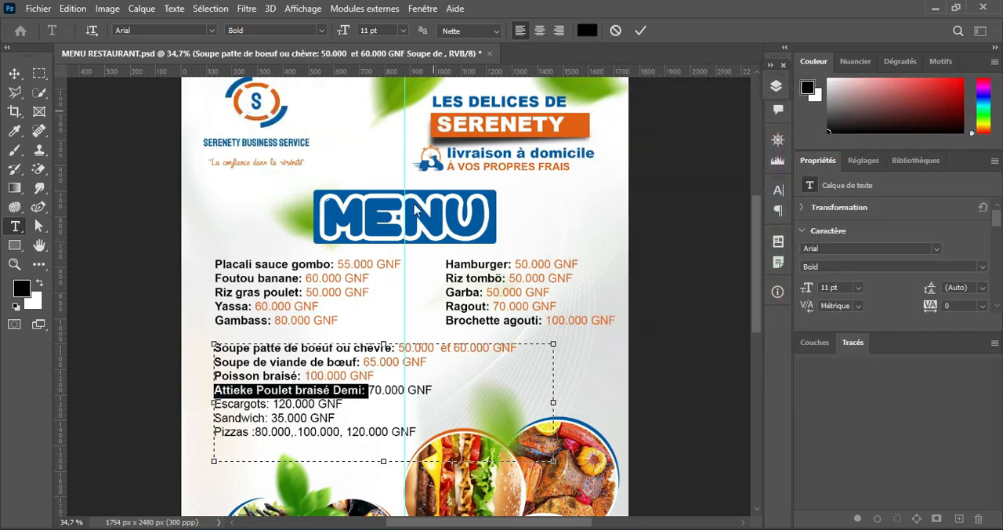
left_click_drag(367, 390, 436, 389)
left_click(587, 30)
type("e45f10")
left_click(913, 121)
Step: Make "Escargots:" bold and colour its price "120.000 GNF" with the same orange, #e45f10
left_click_drag(274, 404, 213, 403)
left_click(321, 31)
left_click(307, 118)
left_click_drag(279, 404, 349, 404)
left_click(587, 30)
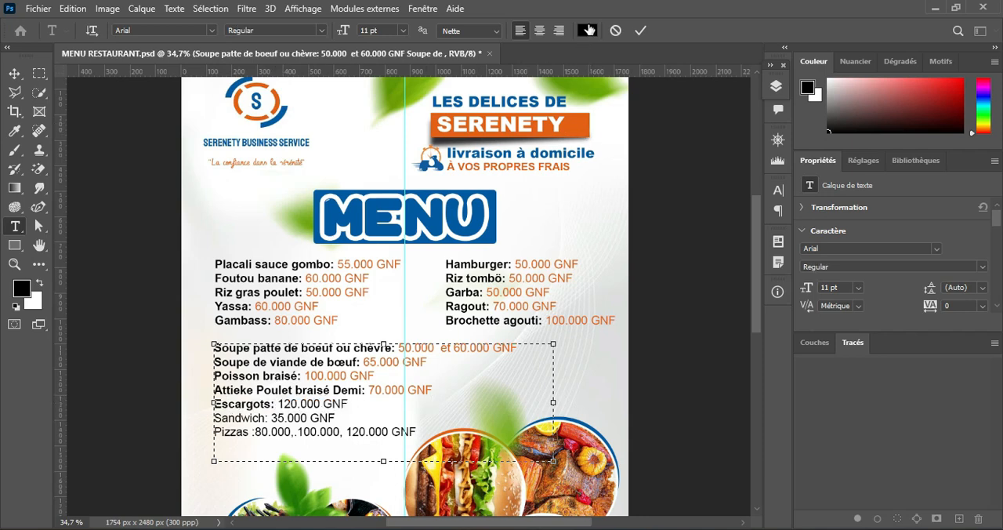
type("e45f10")
left_click(897, 123)
Step: Make "Sandwich:" bold and colour its price "35.000 GNF" with the orange #e45f10
left_click_drag(268, 418, 213, 418)
left_click(587, 30)
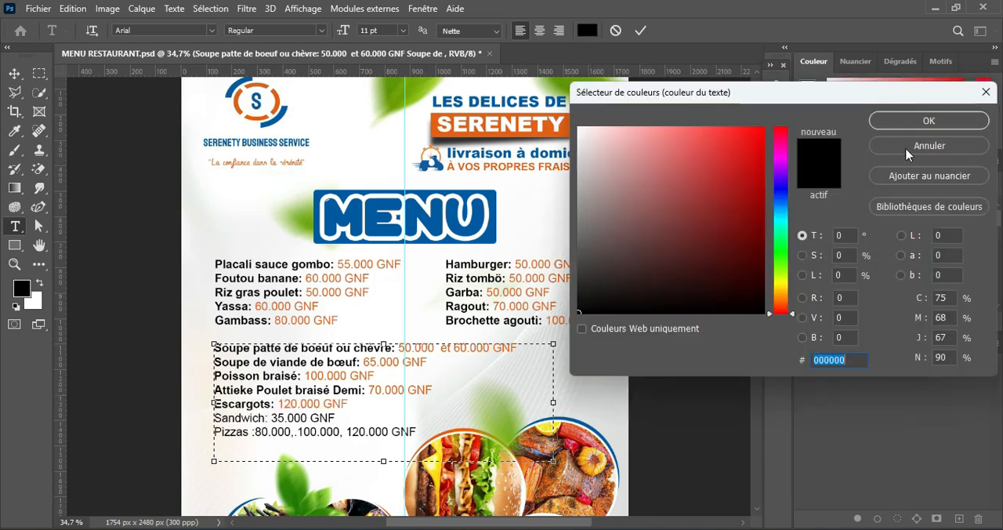
left_click(900, 147)
left_click(321, 31)
left_click(308, 118)
left_click_drag(276, 418, 340, 419)
left_click(586, 31)
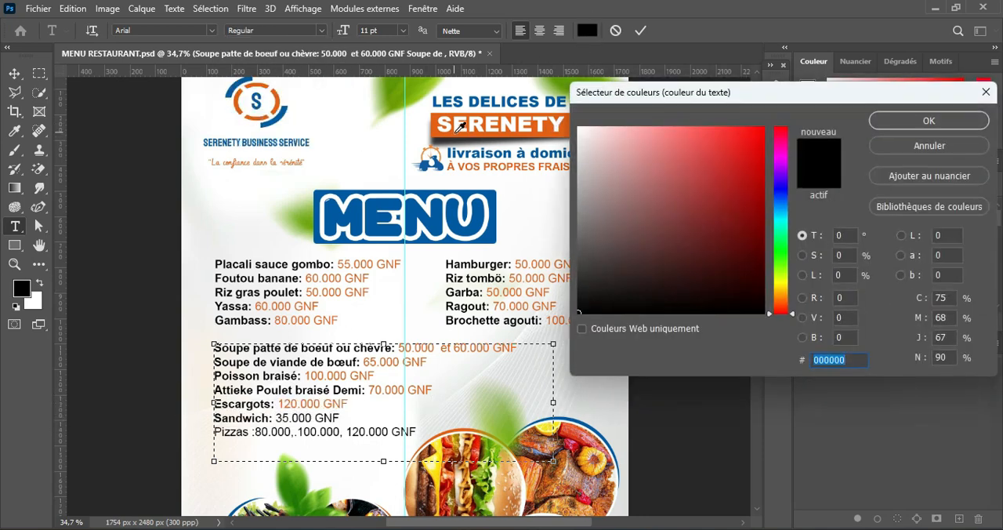
key("ctrl+v")
left_click(897, 121)
Step: Make "Pizzas" bold, colour its prices "80.000, 100.000, 120.000 GNF" orange (#e45f10), and finish editing the soup list
left_click_drag(252, 432, 416, 432)
left_click(321, 31)
left_click(308, 118)
left_click(586, 31)
key("ctrl+v")
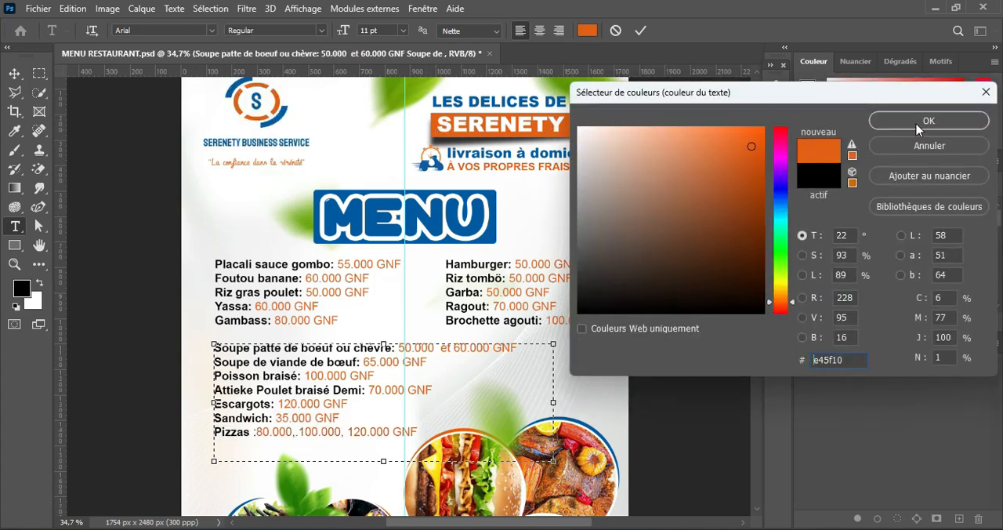
left_click(916, 122)
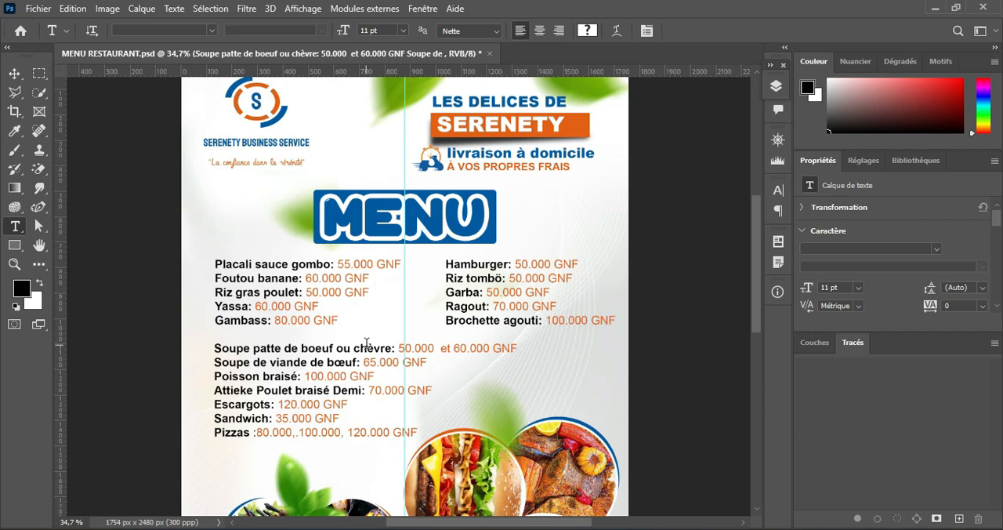
Step: Examine the styled dish lists and the free margin in front of the dish names up close
scroll(376, 342, "down", 2)
scroll(375, 342, "up", 4)
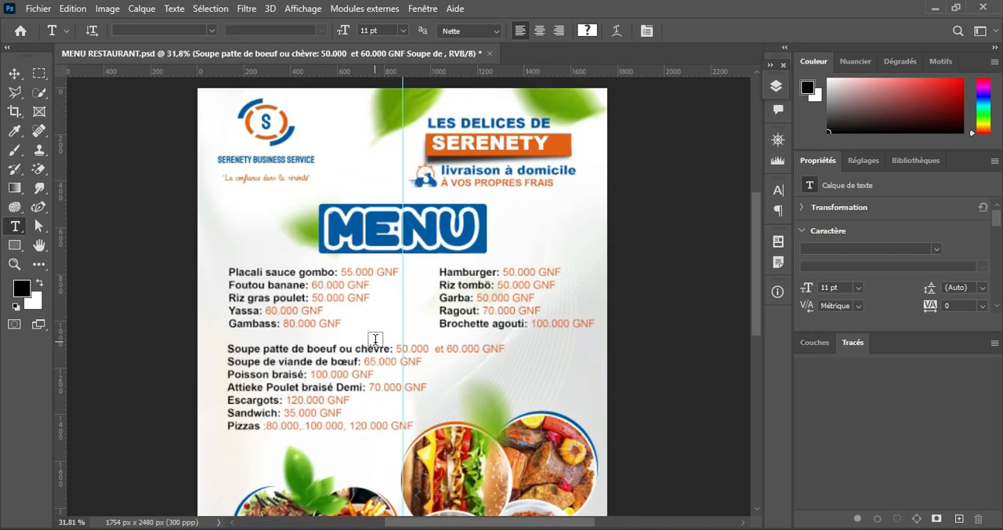
left_click(14, 73)
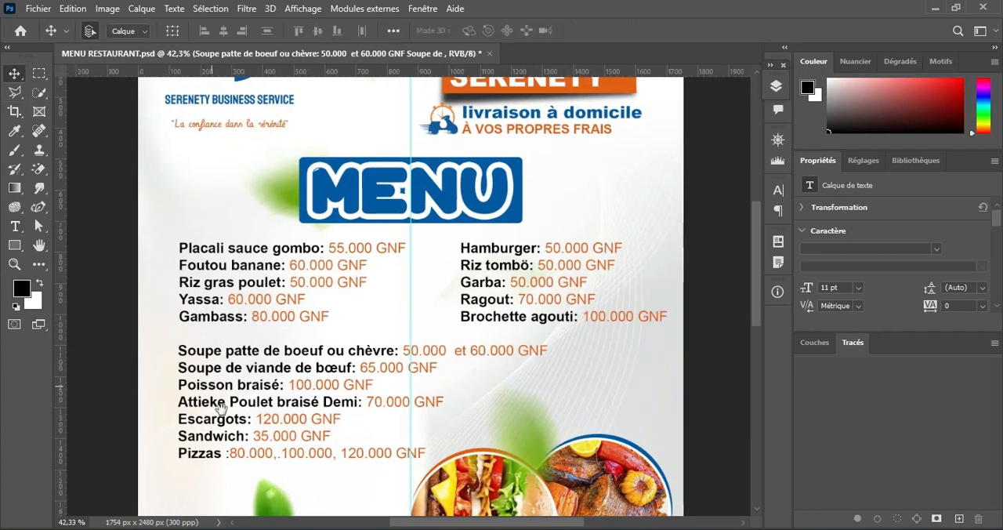
left_click_drag(228, 408, 377, 312)
scroll(423, 281, "down", 1)
scroll(423, 281, "up", 4)
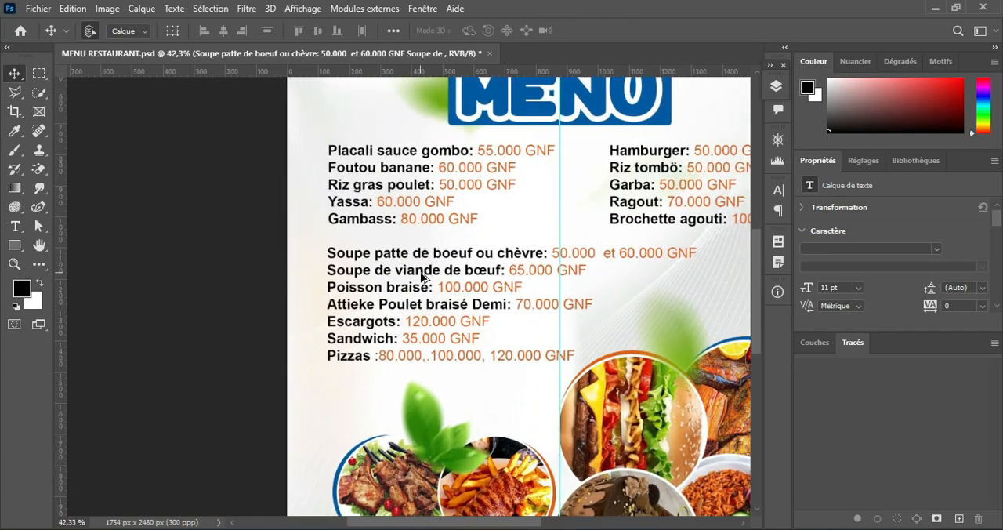
left_click_drag(330, 159, 368, 271)
scroll(407, 321, "up", 2)
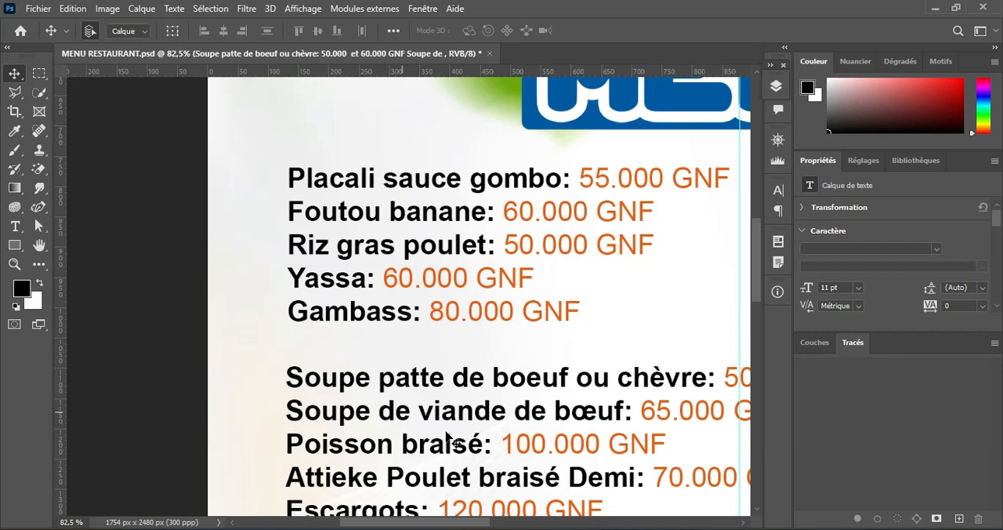
Step: Place the green check mark image pngegg(5) from the MNU RESTO folder, scale it to 3.05% and move it before "Placali sauce gombo"
key("alt+Tab")
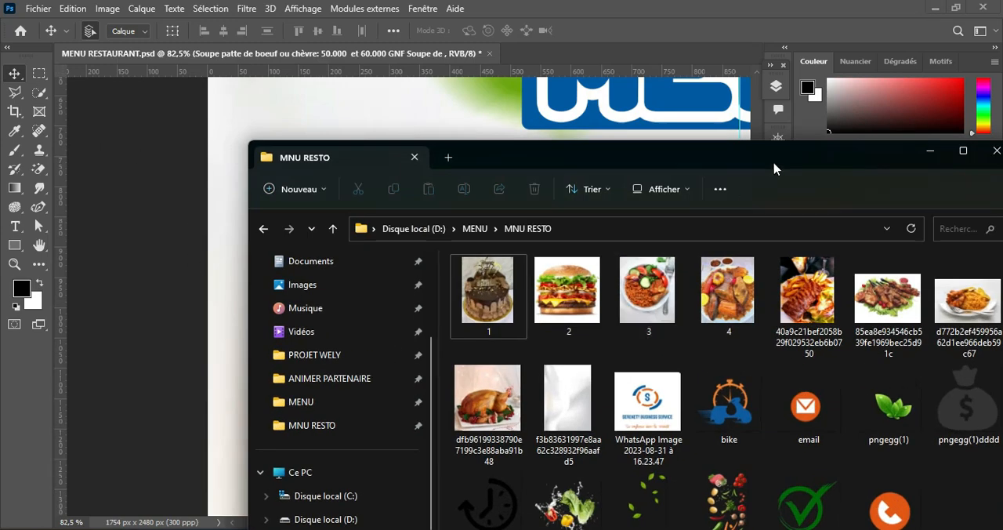
left_click_drag(775, 165, 916, 153)
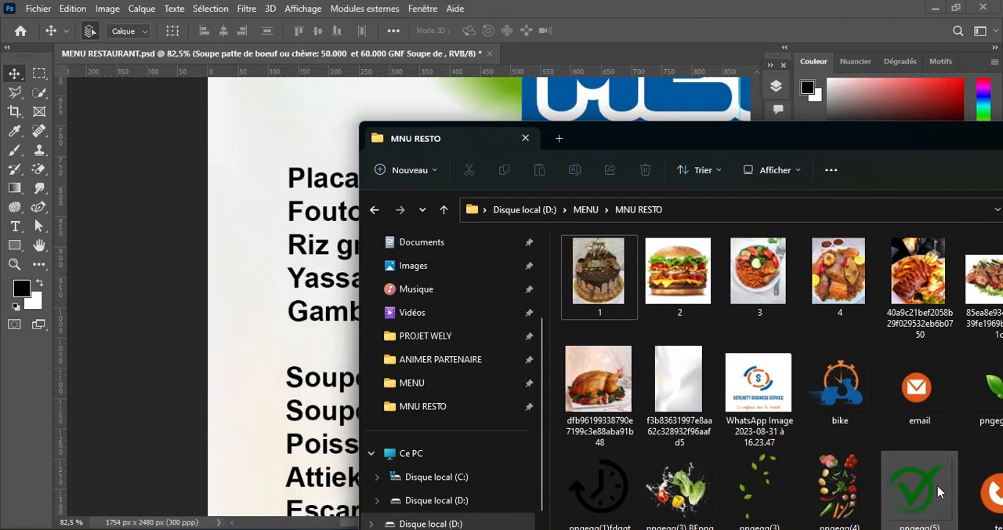
left_click_drag(919, 501, 269, 165)
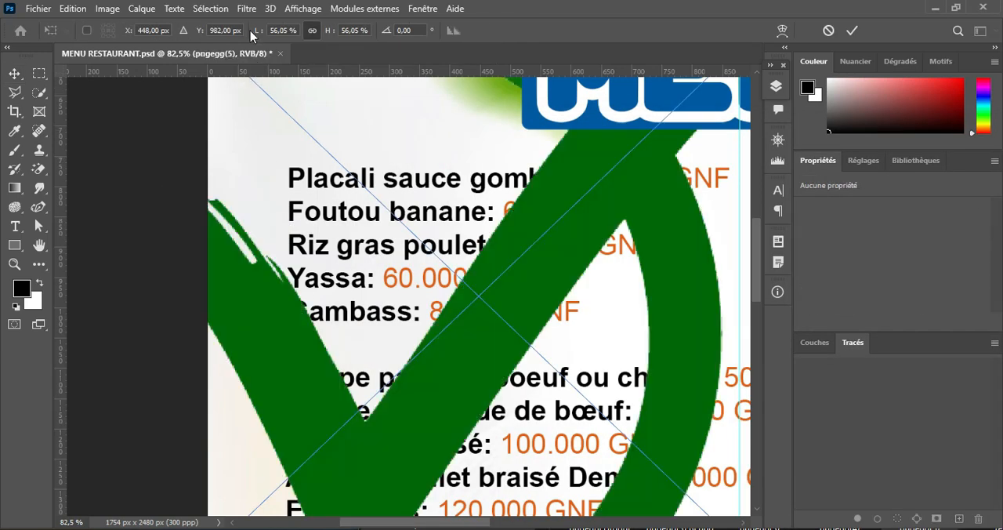
left_click_drag(254, 33, 214, 41)
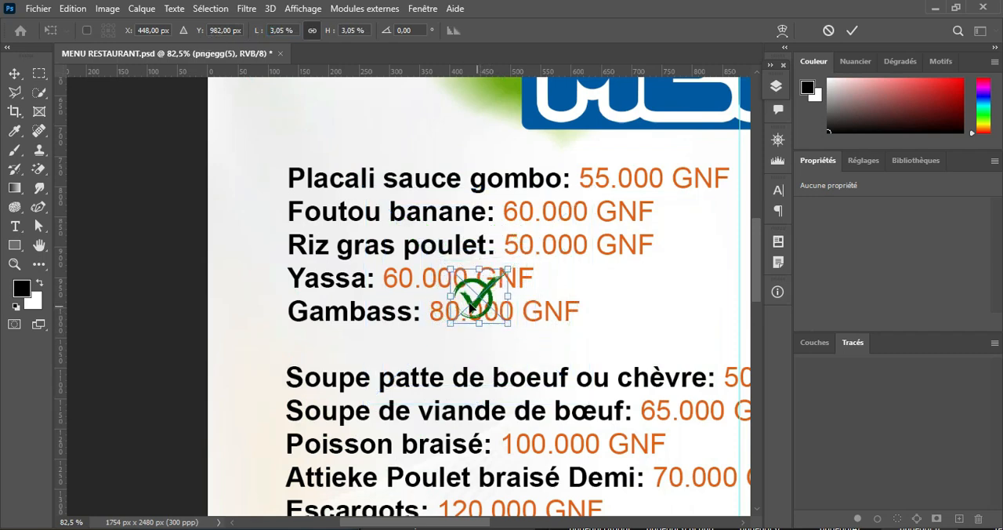
left_click_drag(470, 307, 262, 183)
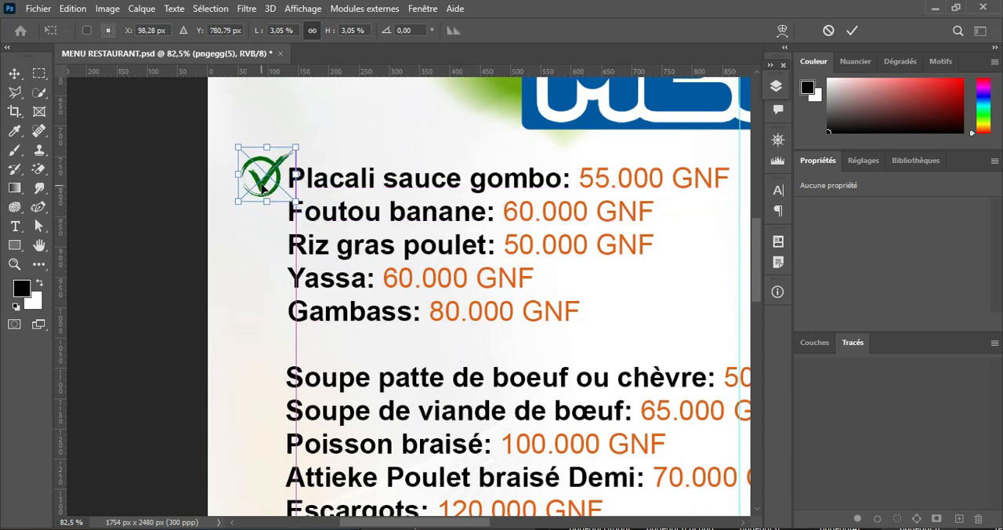
Step: Shrink the check mark to 1.41% so it fits in front of "Placali sauce gombo" and commit the placement
scroll(263, 188, "up", 3)
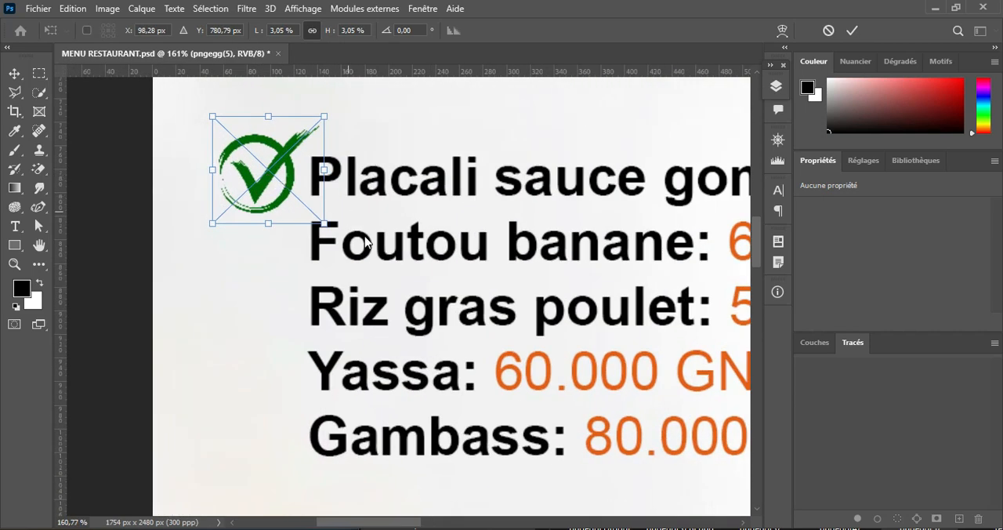
left_click_drag(322, 223, 253, 178)
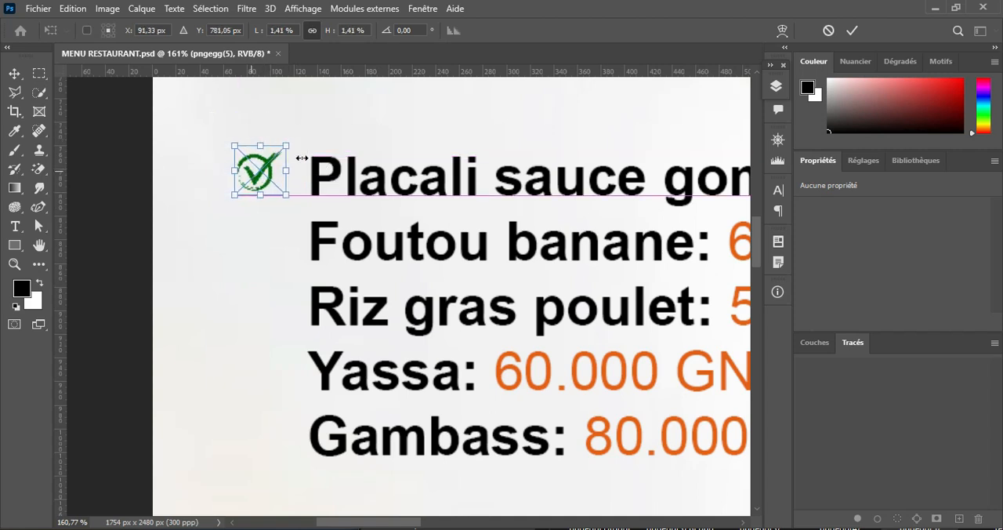
left_click(851, 30)
Step: Add a vertical guide at the check mark's left edge and align the check mark with it on the "Placali sauce gombo" line
left_click_drag(62, 123, 236, 123)
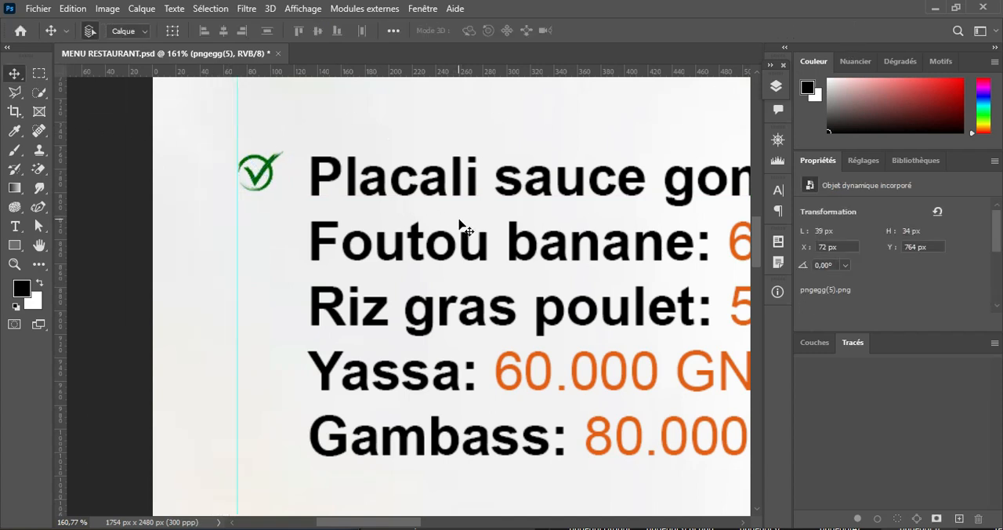
mouse_move(255, 174)
left_mouse_down()
mouse_move(258, 188)
mouse_move(265, 181)
mouse_move(255, 155)
left_mouse_up()
scroll(409, 264, "down", 5)
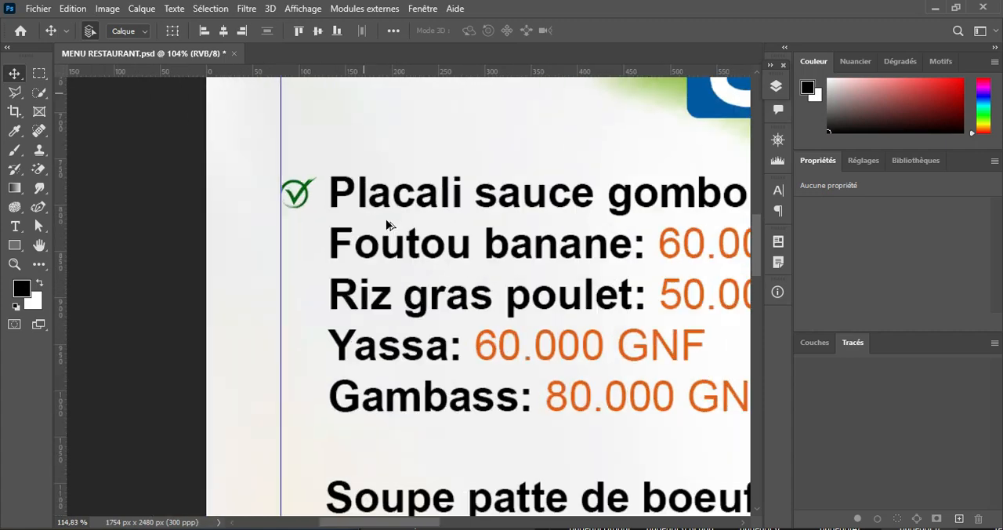
scroll(394, 247, "up", 5)
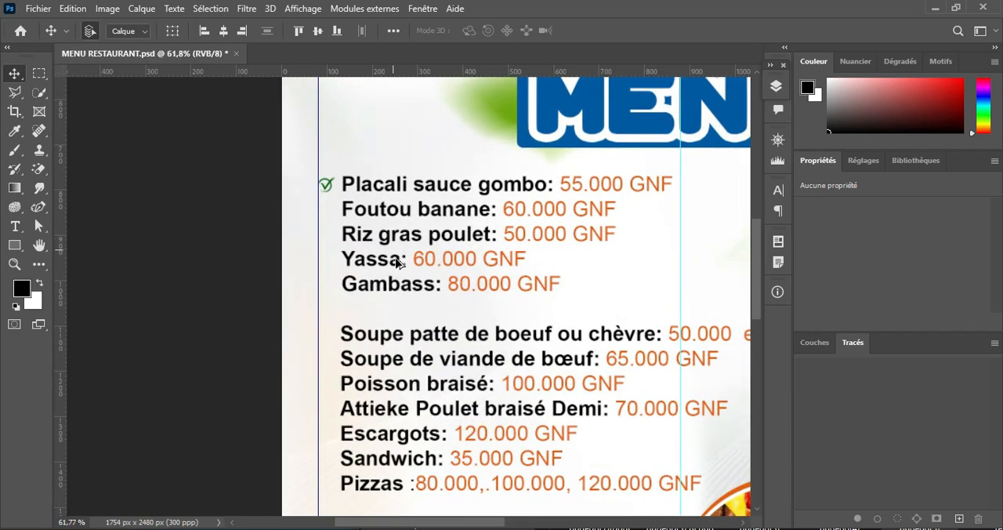
scroll(356, 137, "up", 4)
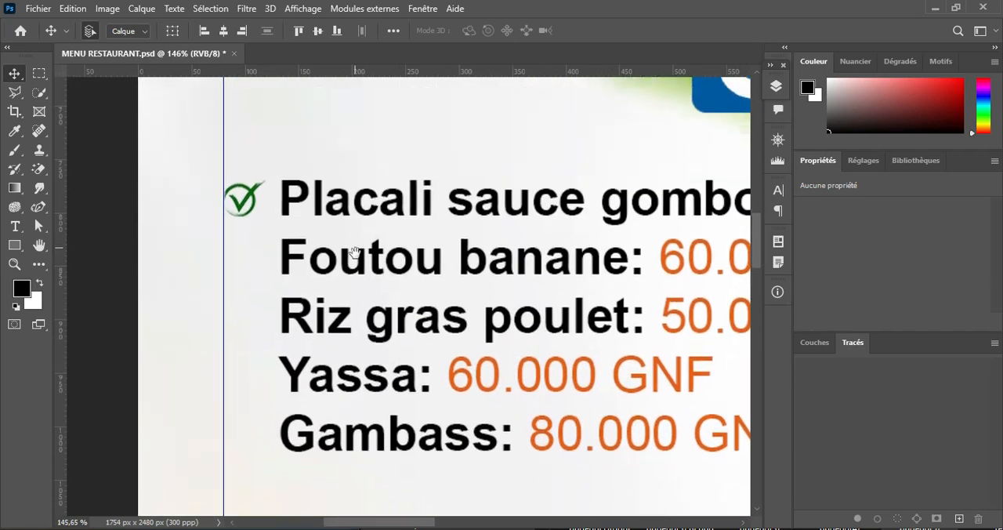
left_click_drag(238, 237, 237, 229)
Step: Apply a colour overlay to the check mark layer pngegg(5), using the blue #025aa7 sampled from the MENU banner
left_click(776, 92)
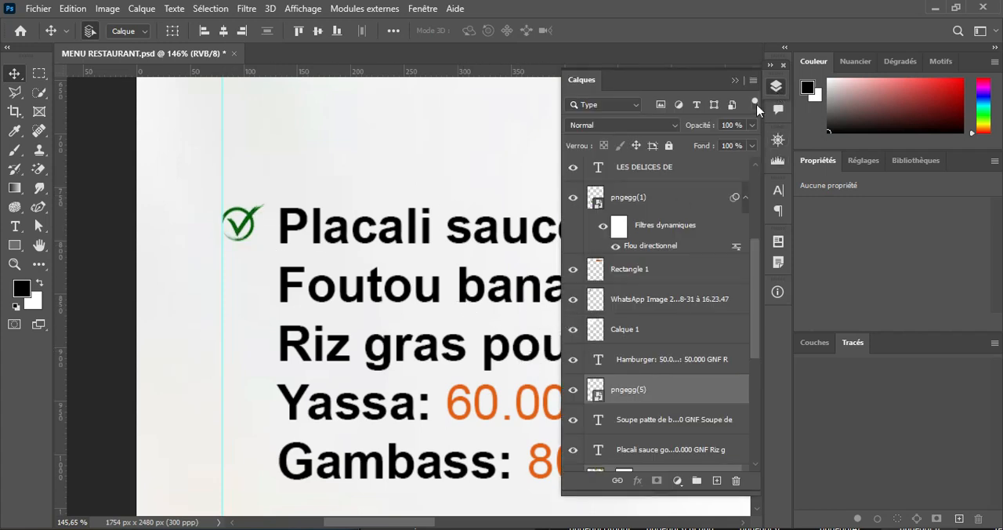
left_click(734, 80)
scroll(556, 205, "up", 1)
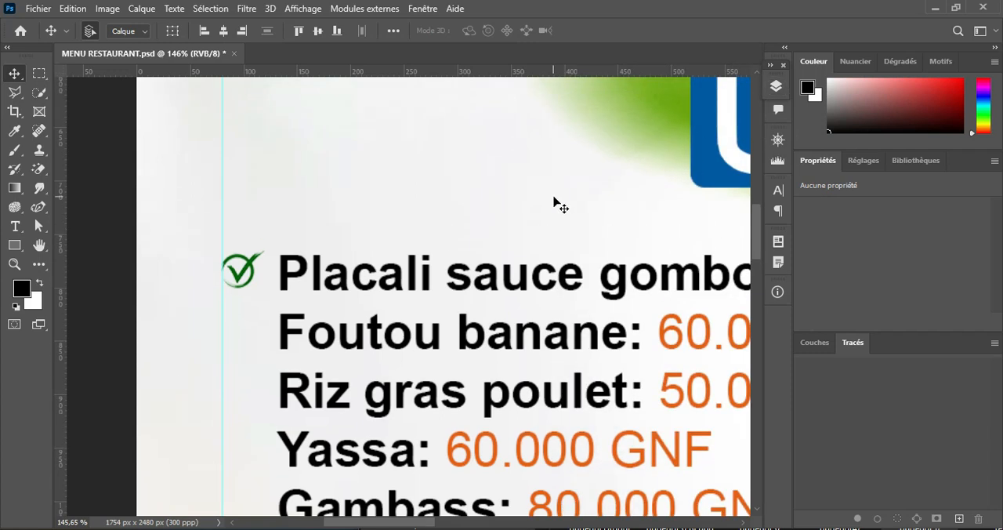
scroll(556, 203, "up", 1)
left_click(775, 86)
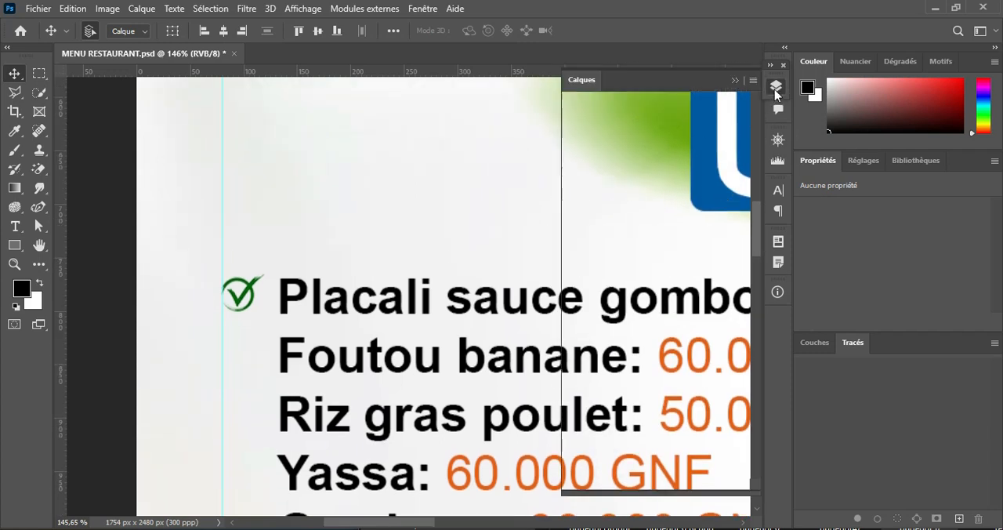
left_click_drag(430, 524, 453, 526)
left_click(698, 395)
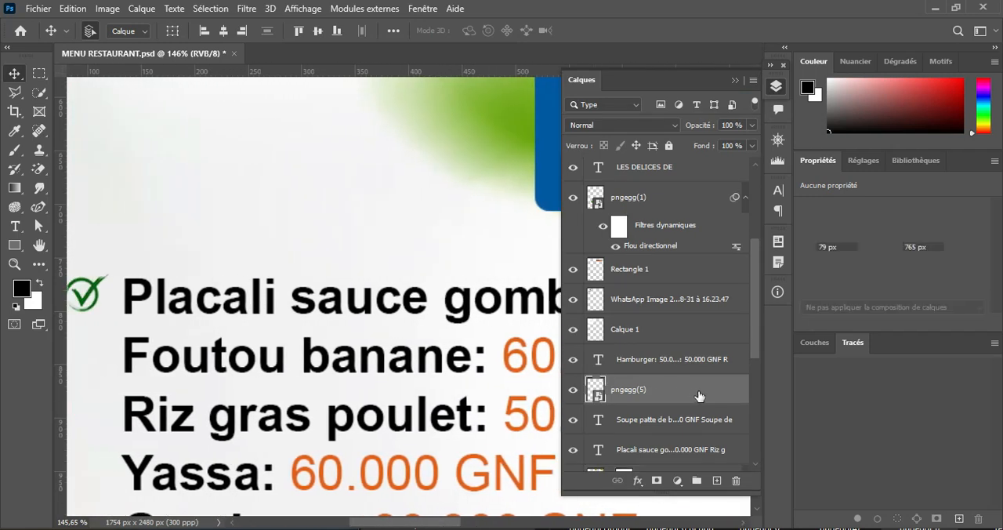
double_click(698, 395)
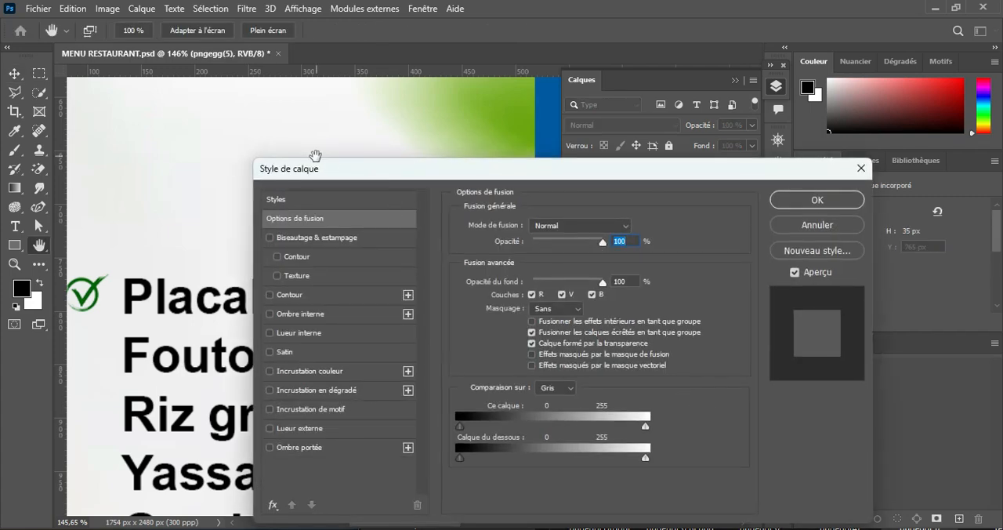
left_click_drag(321, 172, 688, 123)
left_click(678, 321)
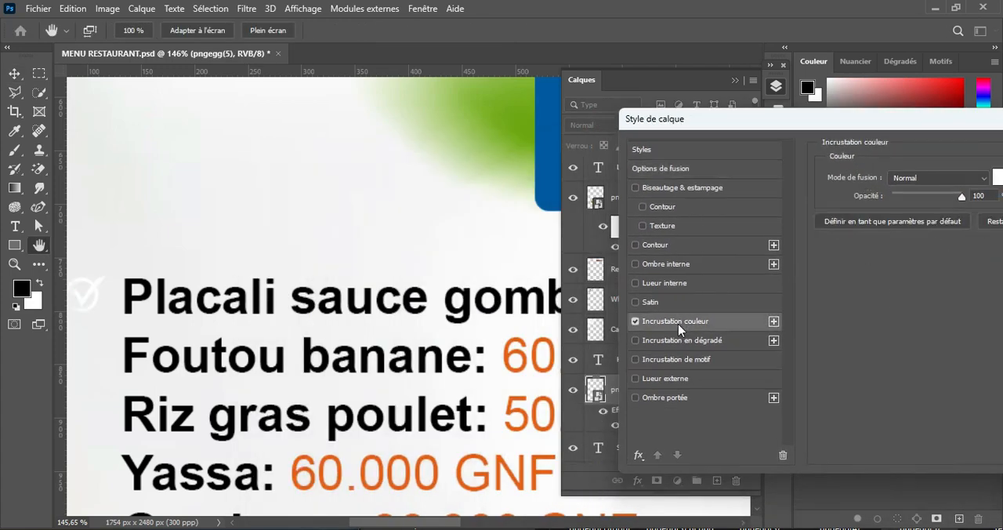
left_click(997, 178)
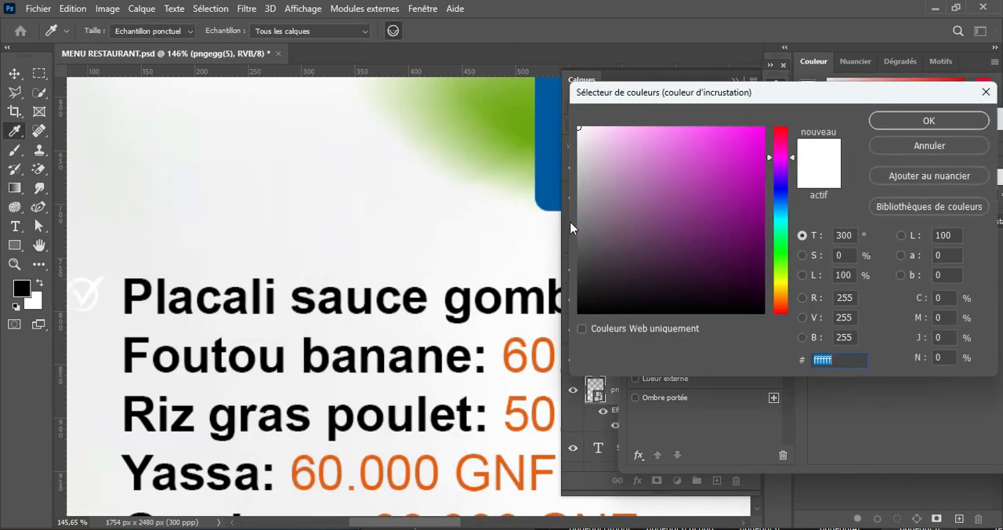
left_click(556, 188)
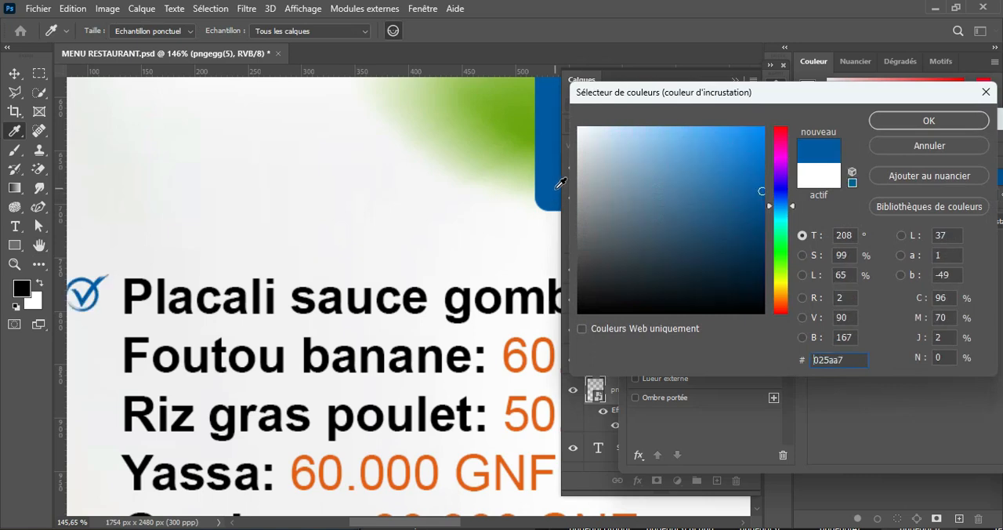
left_click(947, 116)
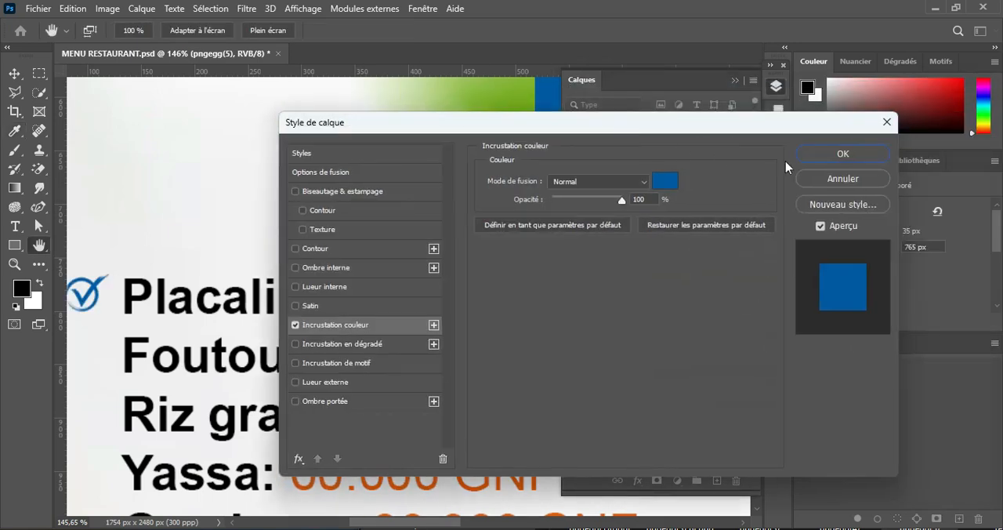
left_click(842, 153)
Step: Duplicate the blue check mark in front of "Foutou banane", "Riz gras poulet", "Yassa" and "Gambass"
left_click_drag(267, 318, 357, 236)
scroll(379, 243, "up", 2)
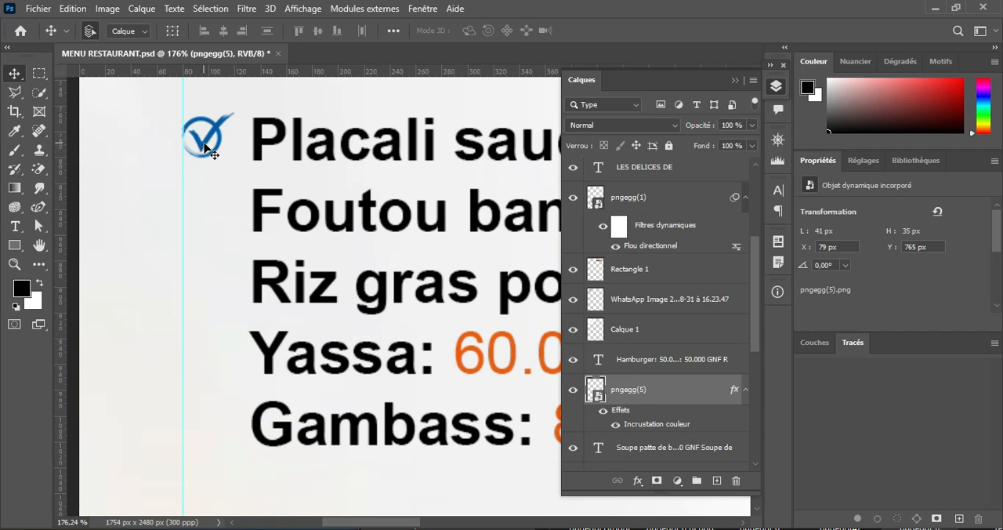
left_click_drag(203, 147, 200, 437)
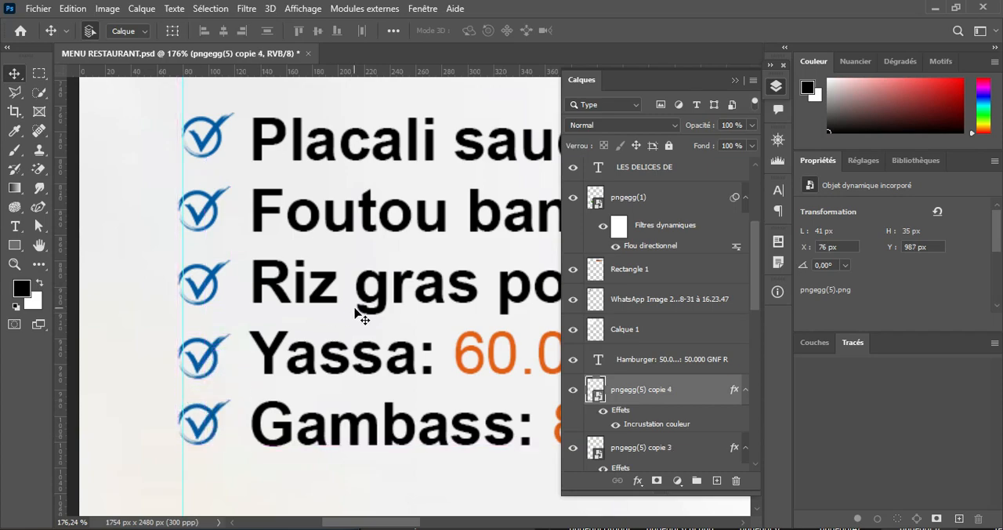
Step: Duplicate the check mark in front of all seven soup list dishes, from "Soupe patte de boeuf ou chèvre" down to "Pizzas"
scroll(355, 311, "down", 9)
scroll(353, 310, "up", 6)
left_click_drag(423, 436, 393, 173)
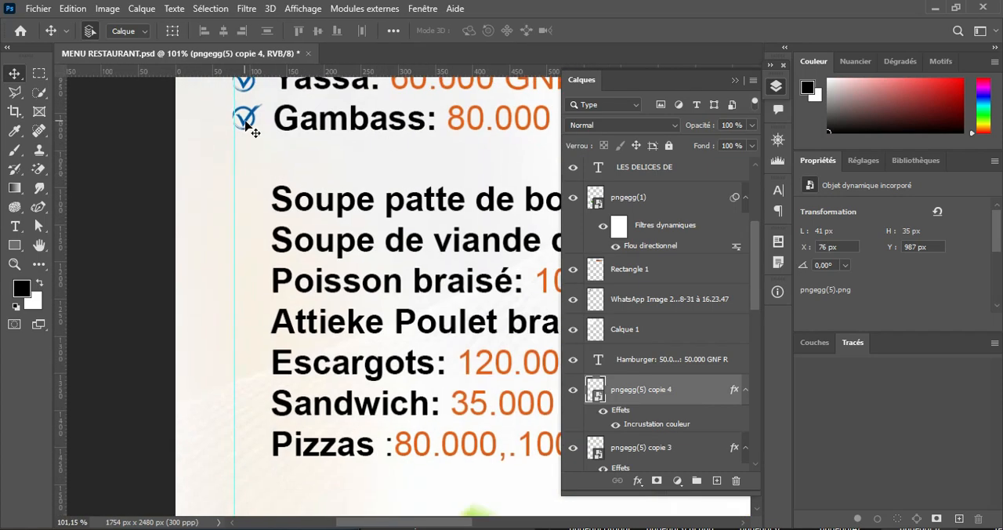
left_click_drag(246, 125, 246, 335)
left_click_drag(246, 336, 247, 449)
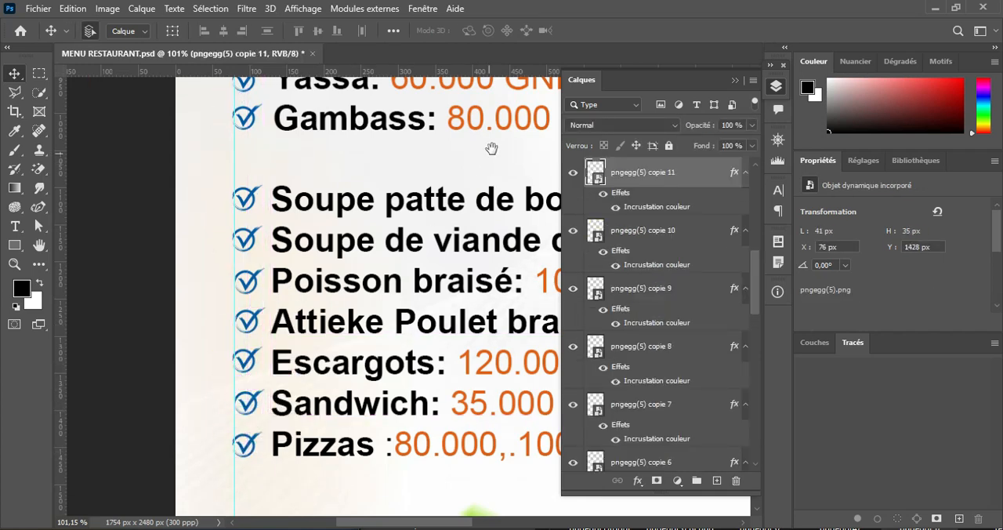
left_click_drag(491, 148, 359, 284)
left_click(726, 81)
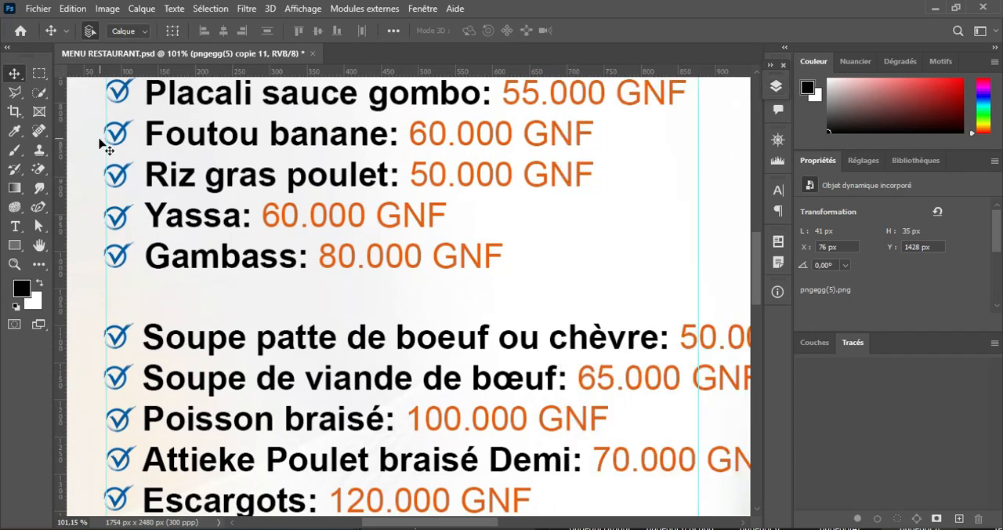
Step: Duplicate the blue check mark in front of all five second-column dishes, from "Hamburger" down to "Brochette agouti", using a new vertical guide for alignment
left_click_drag(116, 139, 714, 138)
left_click_drag(711, 117, 272, 282)
left_click_drag(61, 138, 272, 152)
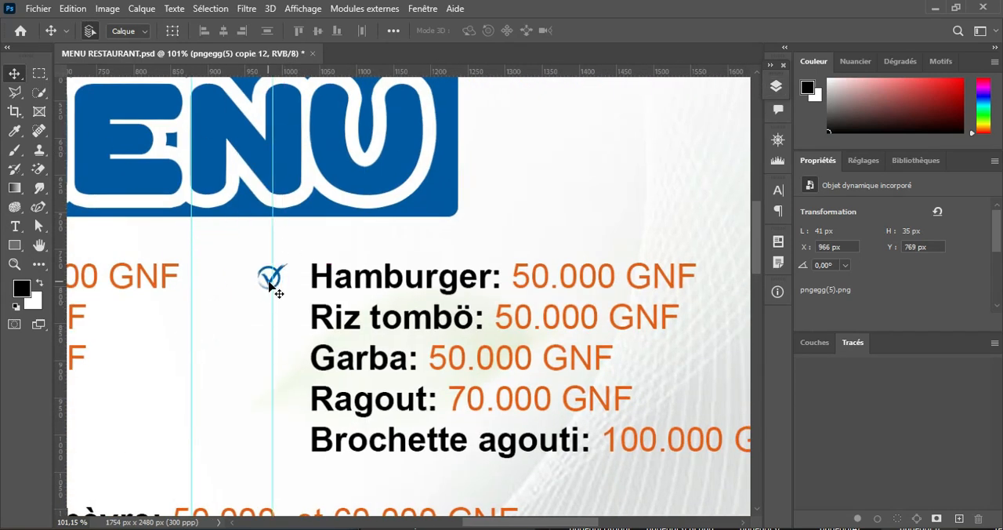
left_click_drag(271, 287, 286, 447)
scroll(439, 265, "down", 3)
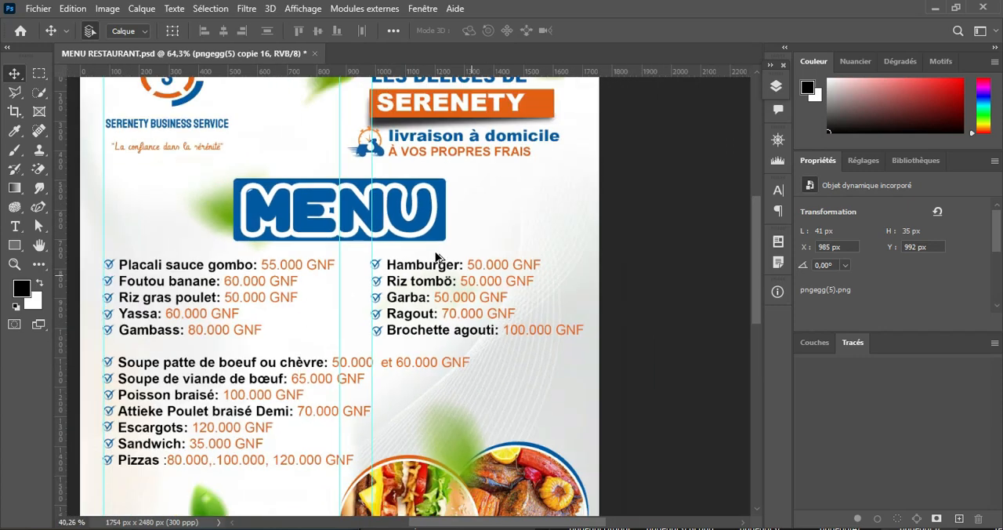
Step: Remove the three vertical guides crossing the menu lists from the document
scroll(437, 257, "up", 1)
scroll(409, 161, "up", 1)
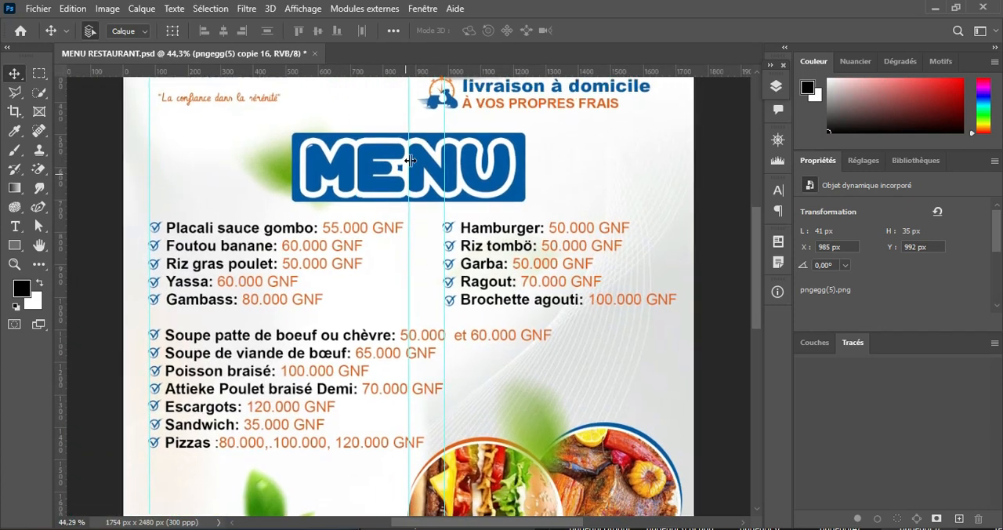
left_click_drag(443, 114, 65, 161)
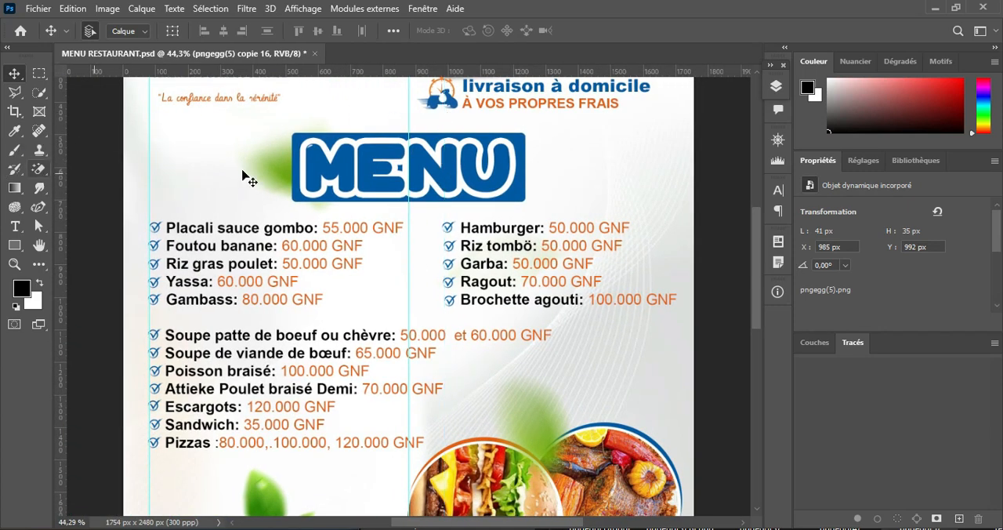
left_click_drag(410, 104, 64, 197)
left_click_drag(146, 145, 61, 144)
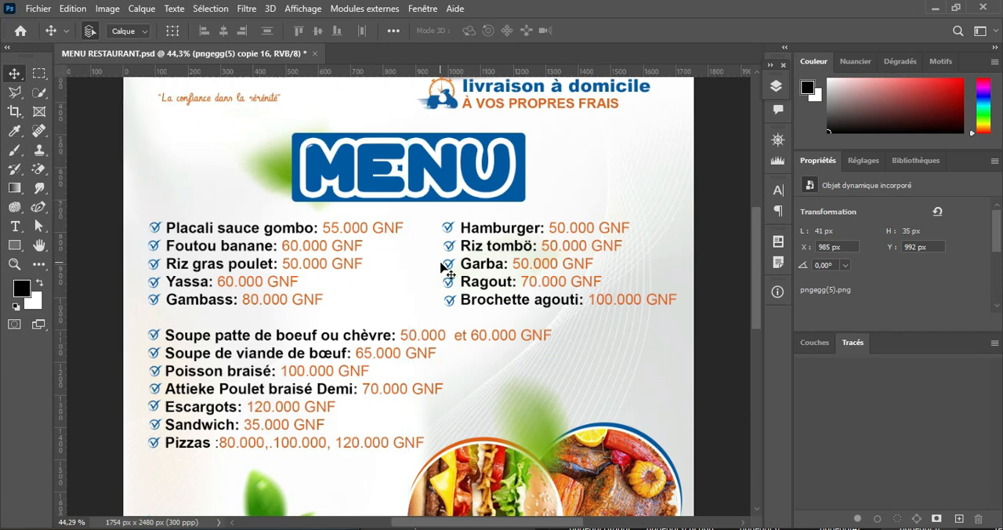
scroll(441, 267, "down", 3)
scroll(441, 265, "up", 4)
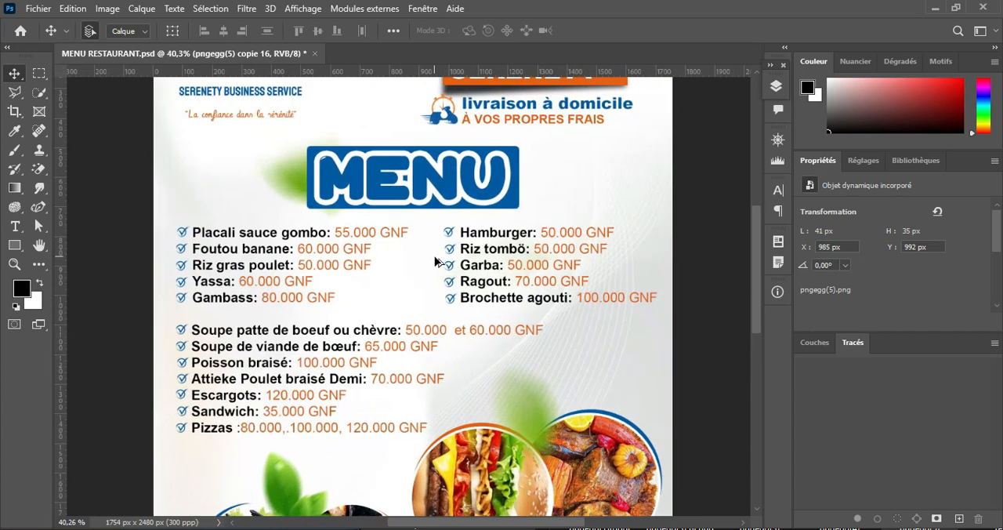
scroll(491, 357, "down", 10)
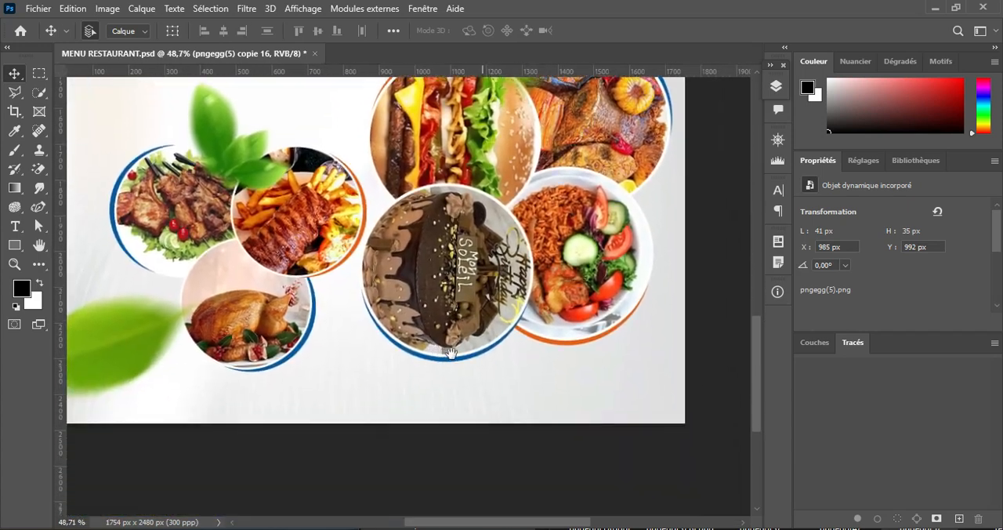
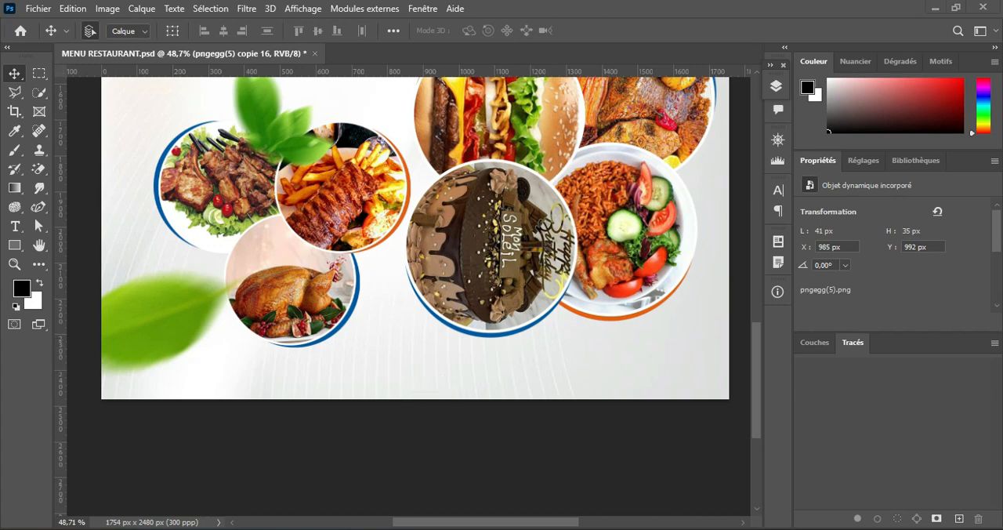
Step: Copy the phone and e-mail lines from the notes file and paste them as 11 pt Arial text near the flyer's lower edge
key("alt+Tab")
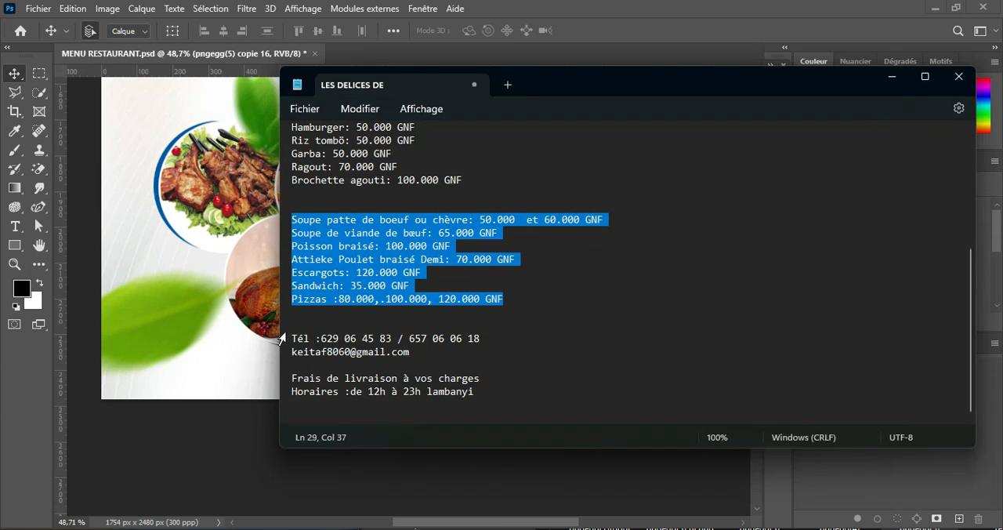
left_click_drag(293, 337, 420, 353)
key("ctrl+c")
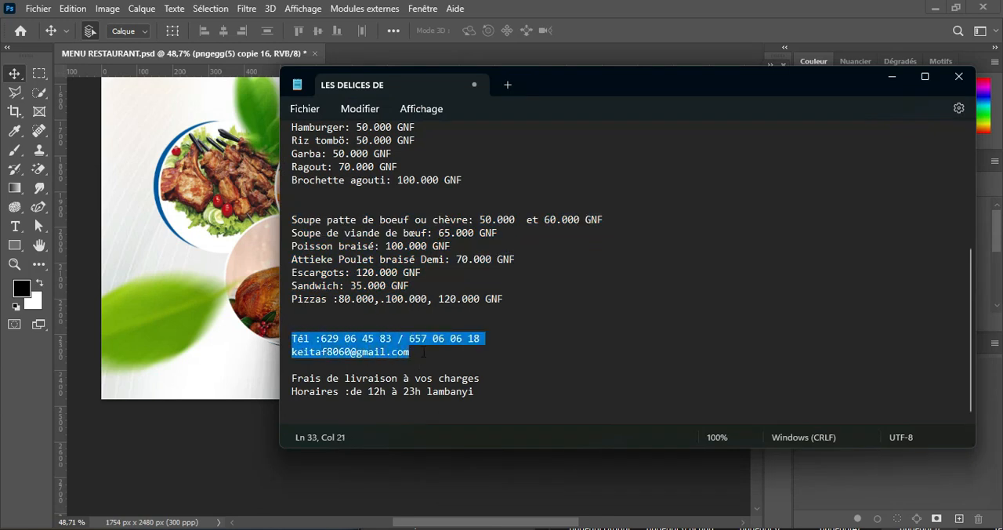
left_click(199, 365)
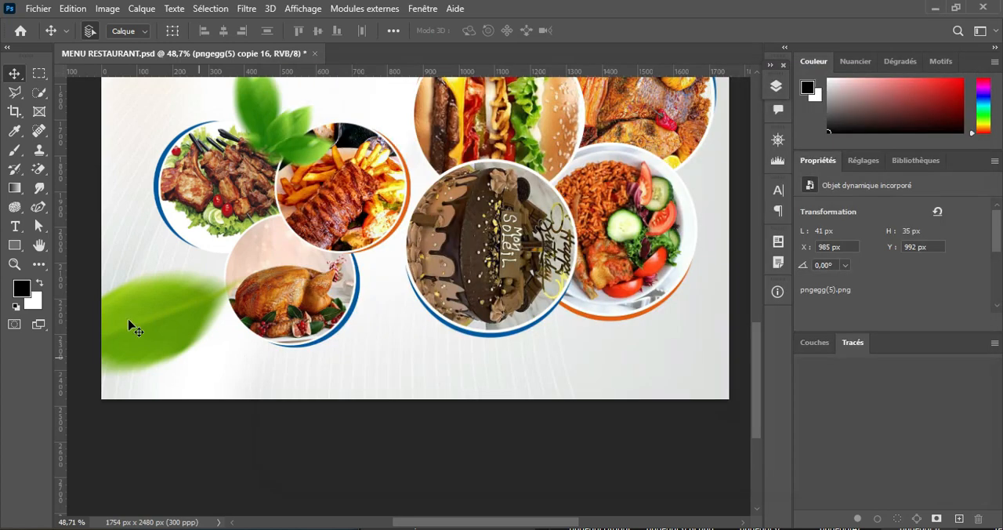
left_click(15, 227)
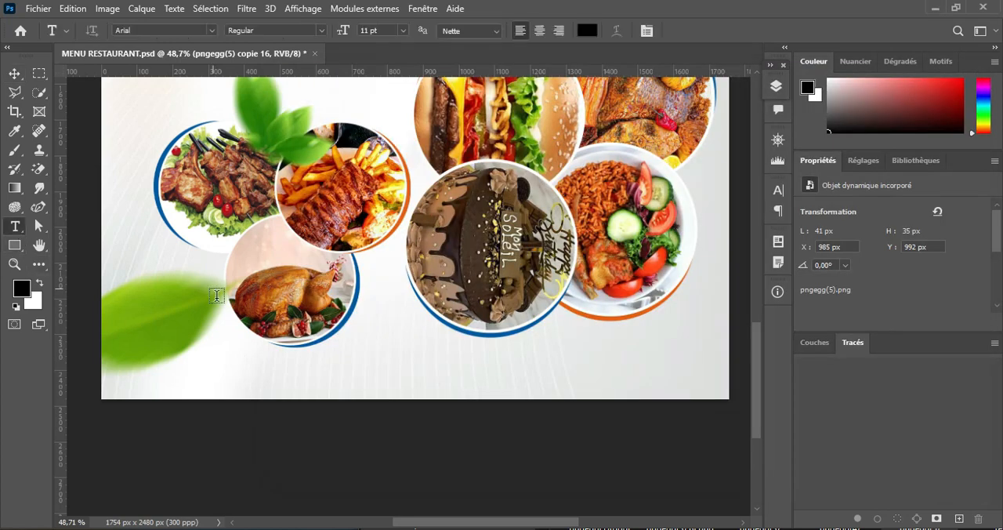
left_click(224, 343)
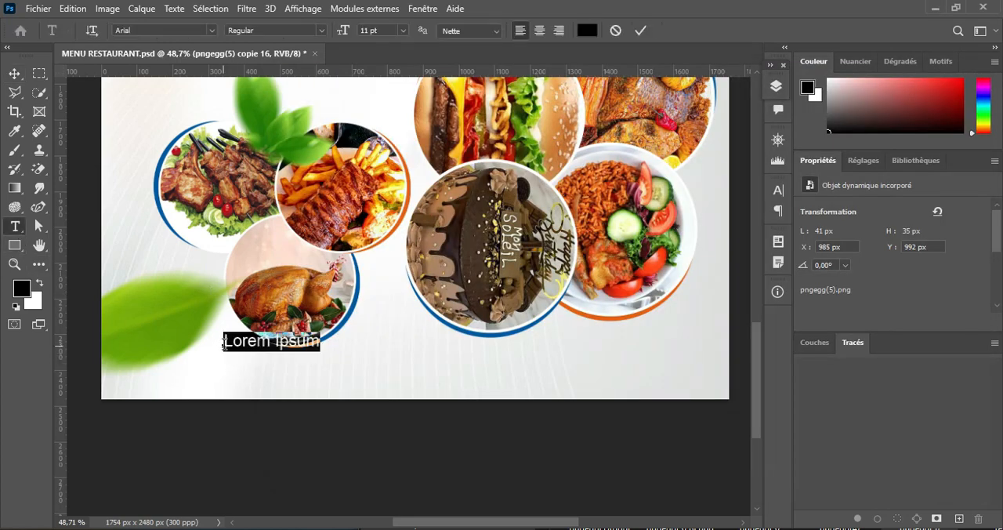
key("ctrl+v")
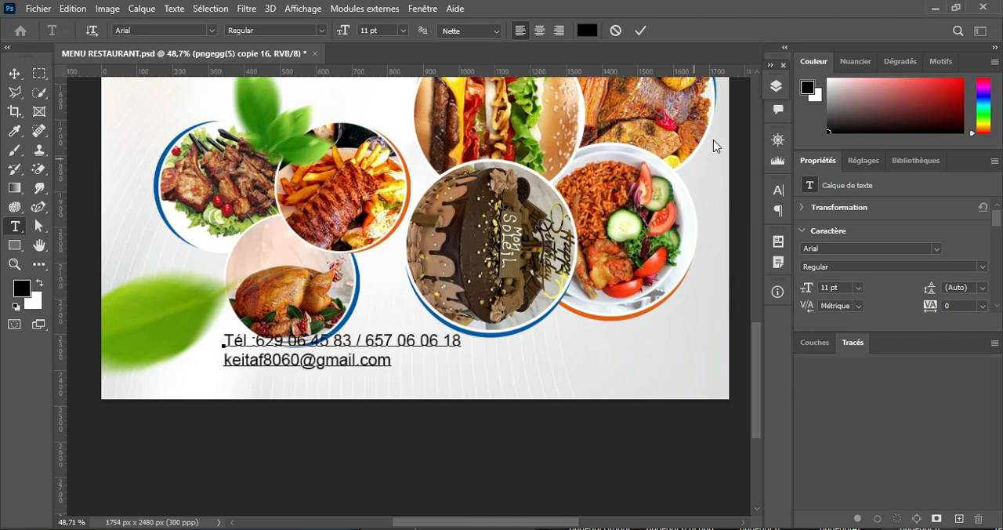
left_click(642, 30)
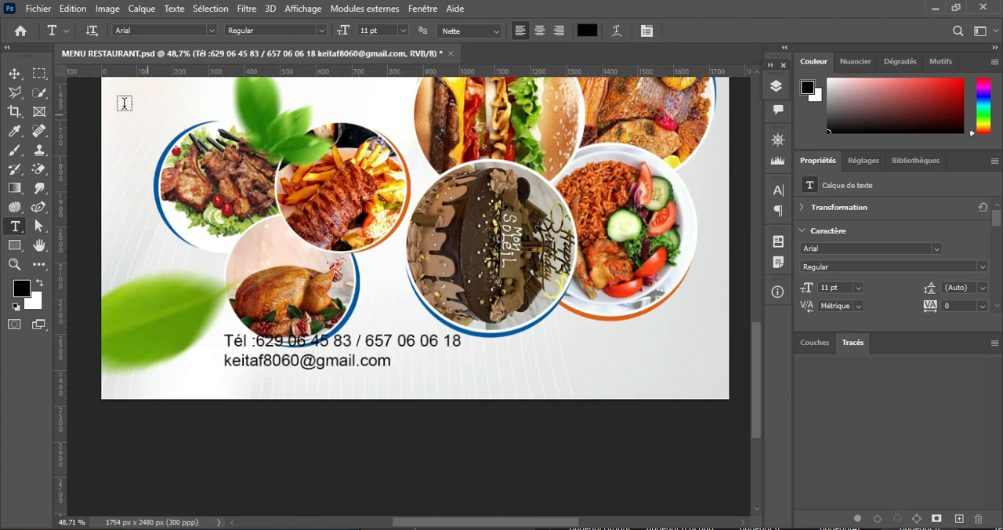
Step: Move the cluster of three round dish photos slightly up, and shift the contact text slightly down and left beneath it
left_click(13, 74)
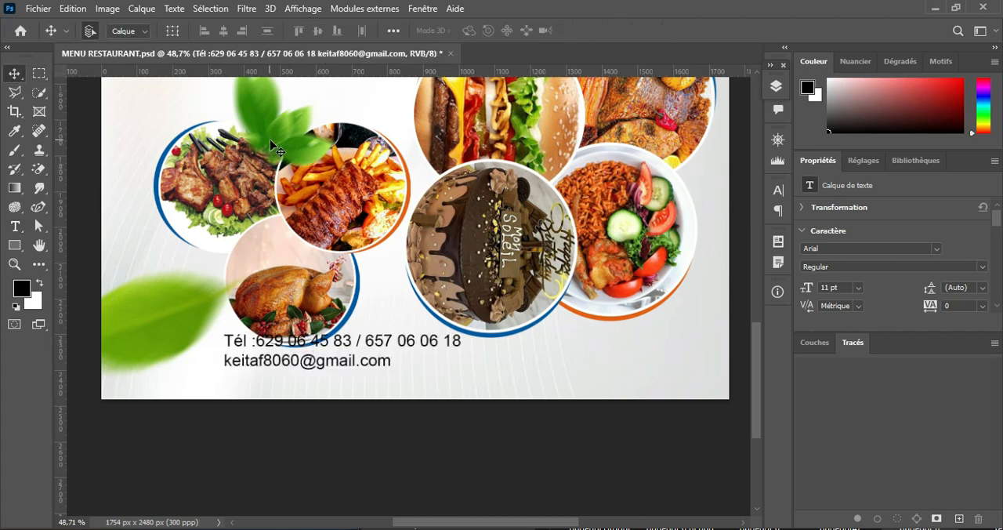
left_click(274, 142)
left_click(347, 202, "shift")
key("Up")
key("Up")
key("Up")
key("Up")
key("Up")
key("Up")
key("Up")
key("Up")
key("Up")
key("Up")
key("Up")
key("Up")
key("Up")
key("Up")
key("Up")
key("Up")
key("Up")
key("Up")
key("Up")
key("Up")
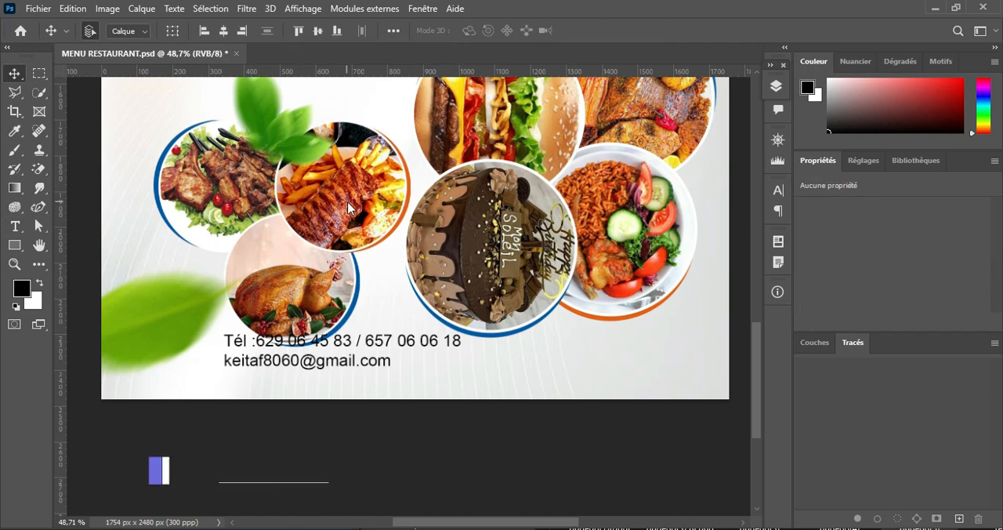
key("Up")
key("Up")
key("Up")
key("Up")
key("Up")
key("Up")
key("Up")
key("Up")
key("Up")
key("Up")
key("Up")
key("Up")
key("Up")
key("Up")
key("Up")
key("Up")
key("Up")
key("Up")
key("Up")
key("Up")
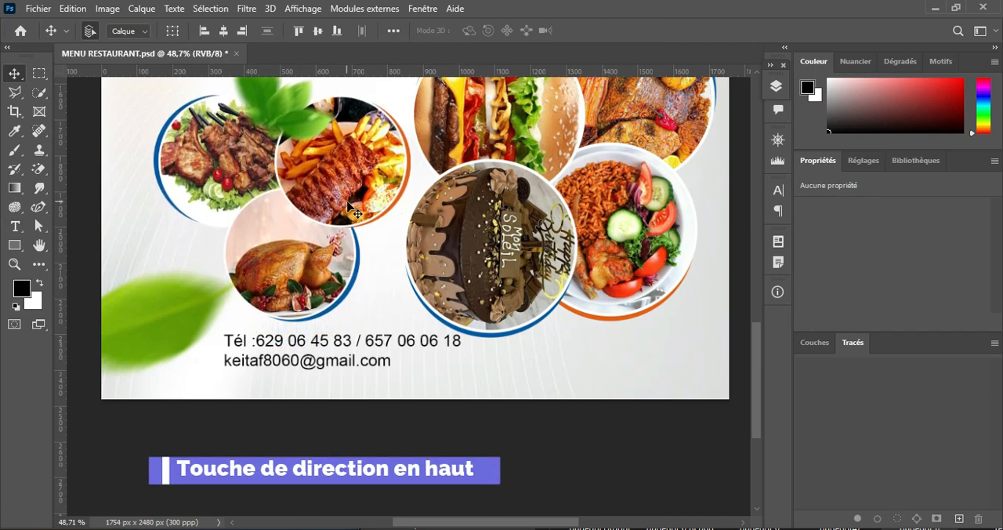
scroll(384, 212, "down", 1)
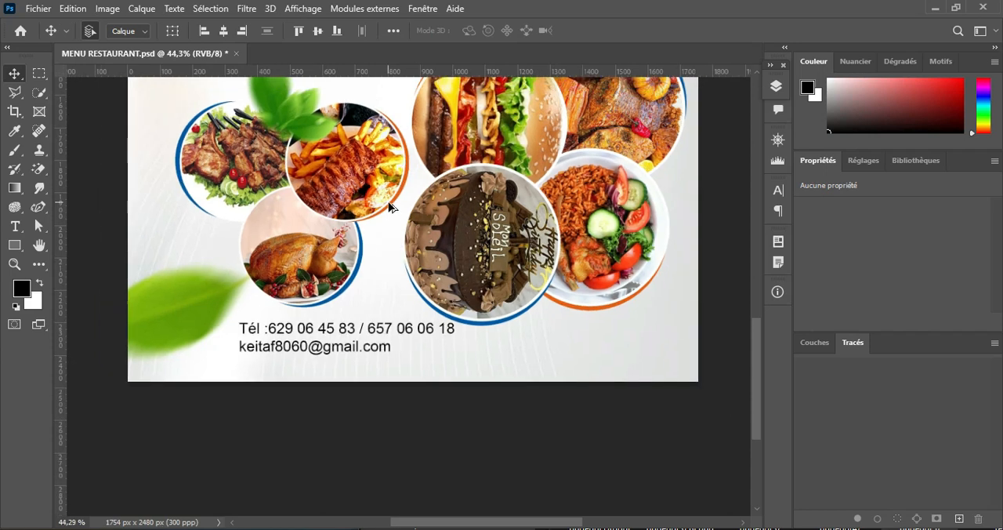
left_click_drag(338, 349, 332, 358)
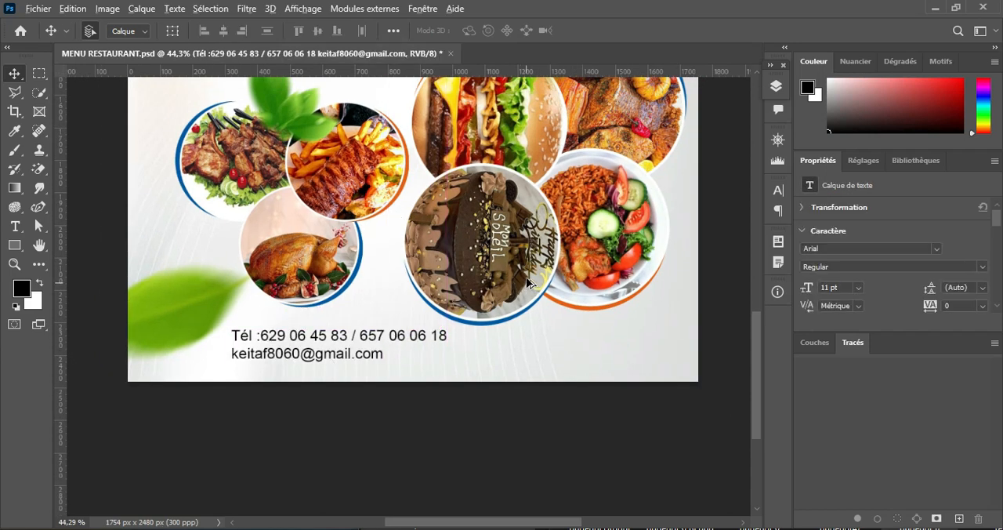
Step: Shift the leaves layer up and left to X -424 px, Y -350 px, and move the contact text further left
scroll(523, 276, "down", 4)
scroll(524, 275, "up", 2)
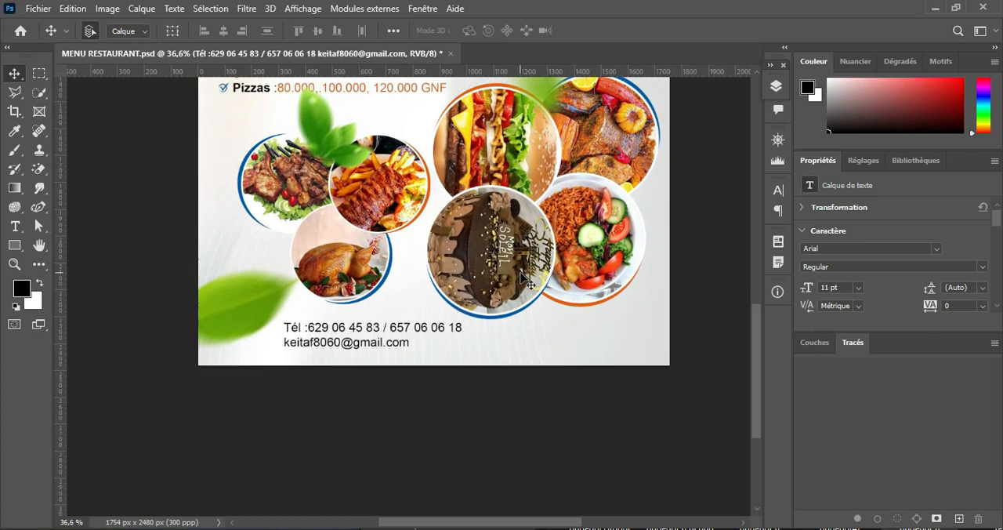
left_click_drag(223, 315, 210, 286)
key("ctrl+z")
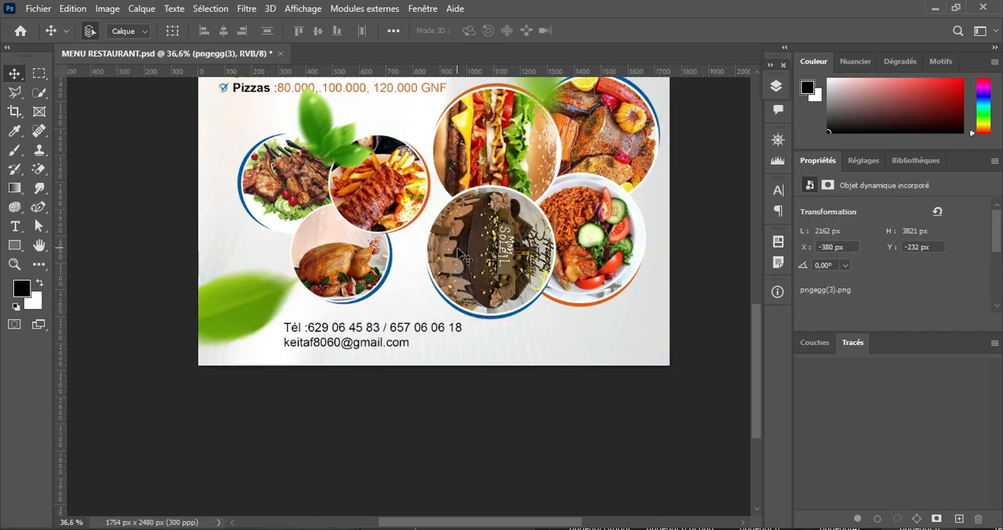
scroll(444, 291, "down", 3)
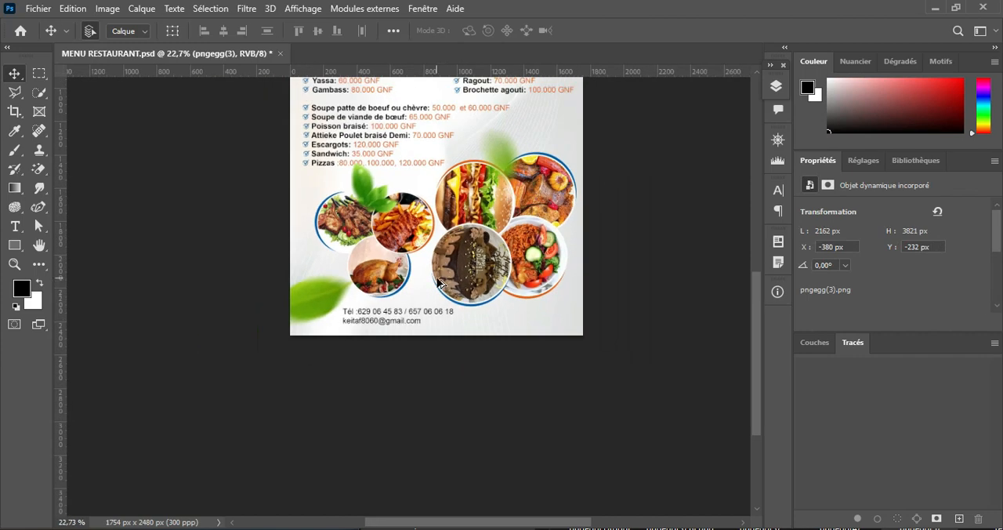
scroll(438, 284, "down", 2)
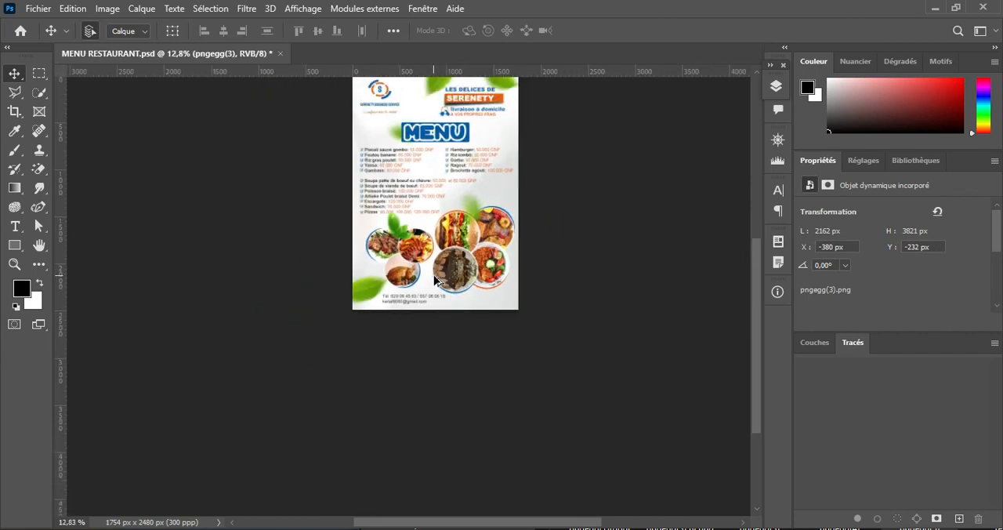
left_click_drag(357, 286, 354, 284)
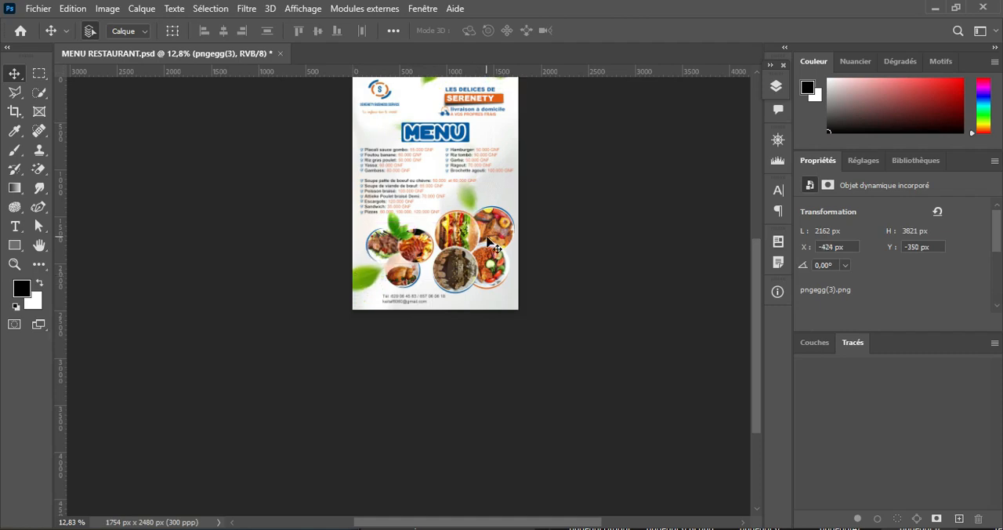
scroll(487, 245, "down", 2)
scroll(477, 255, "up", 8)
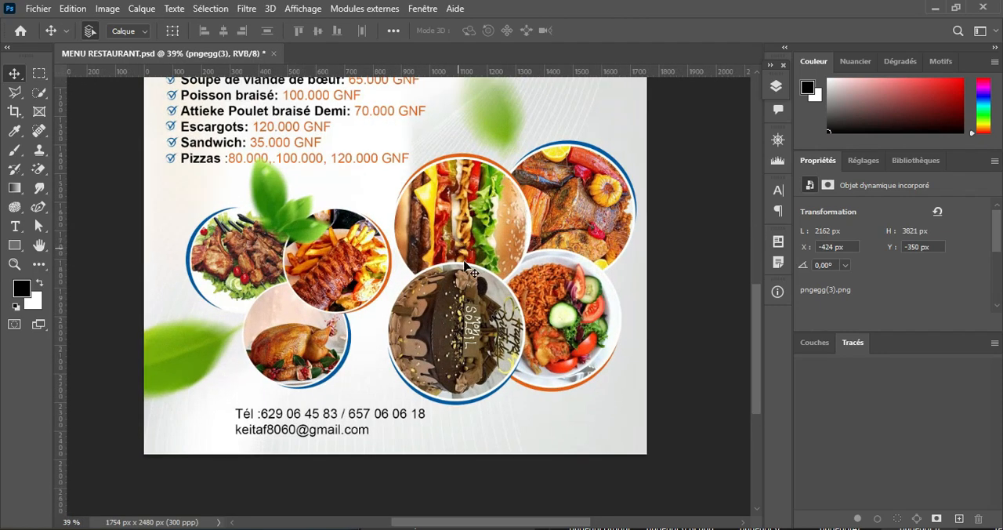
scroll(541, 384, "down", 3)
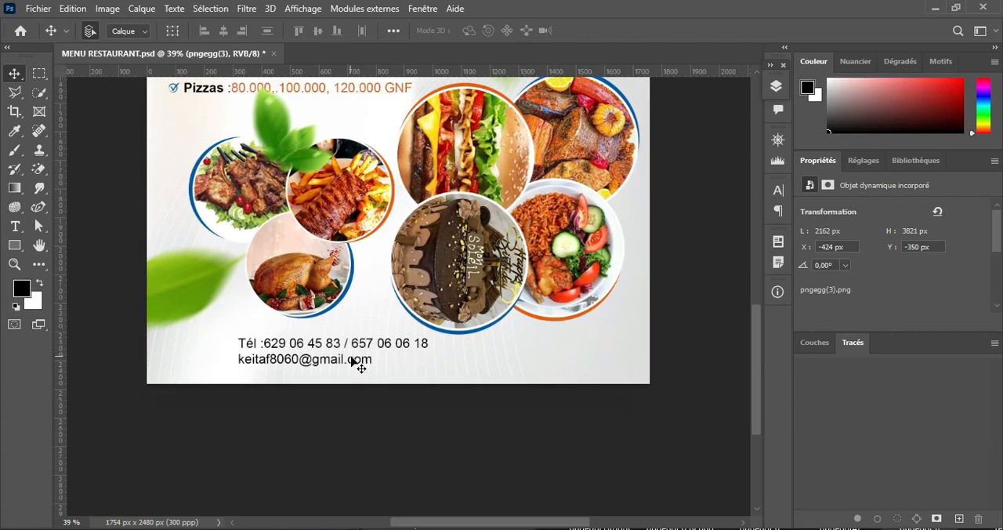
left_click_drag(364, 367, 314, 369)
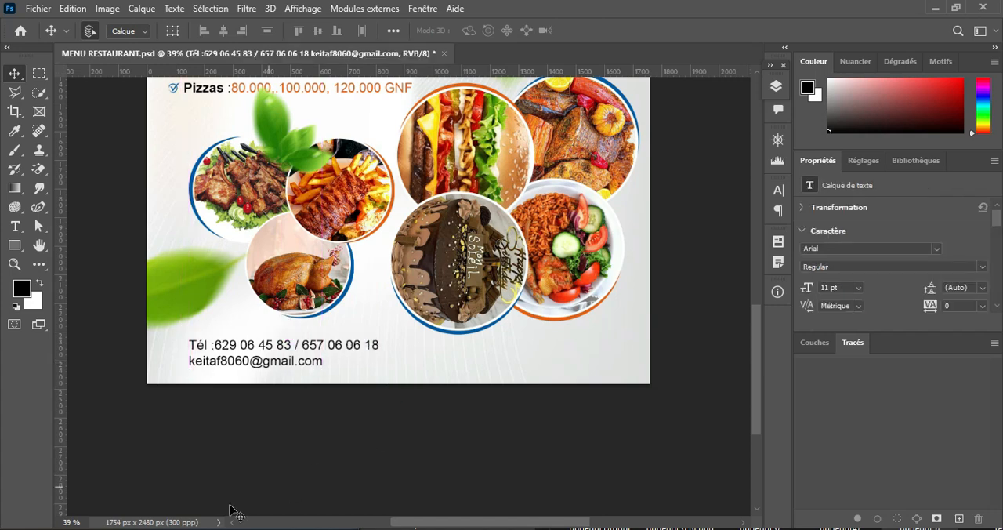
Step: Copy "Frais de livraison à vos charges" and "Horaires :de 12h à 23h lambanyi" from the notes and place them in the flyer's lower right corner
left_click(642, 527)
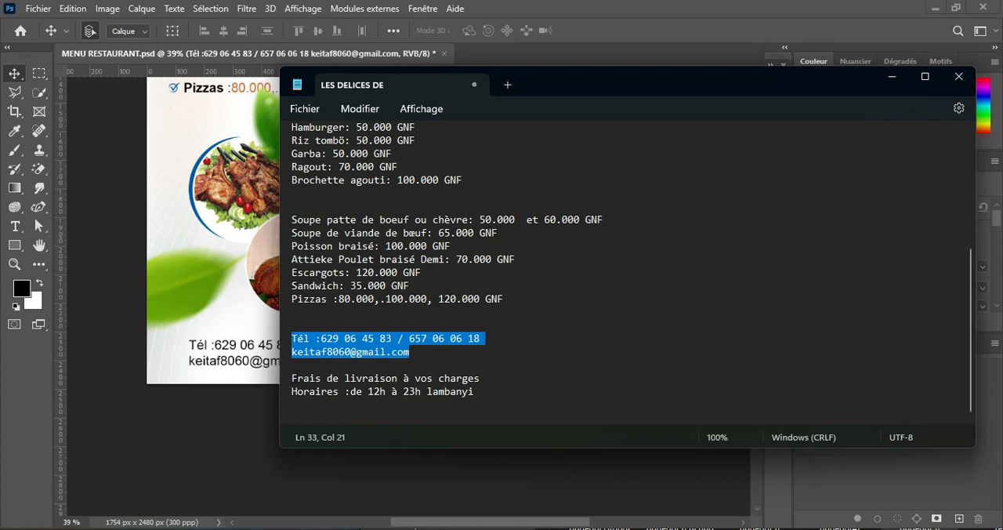
left_click_drag(293, 377, 517, 391)
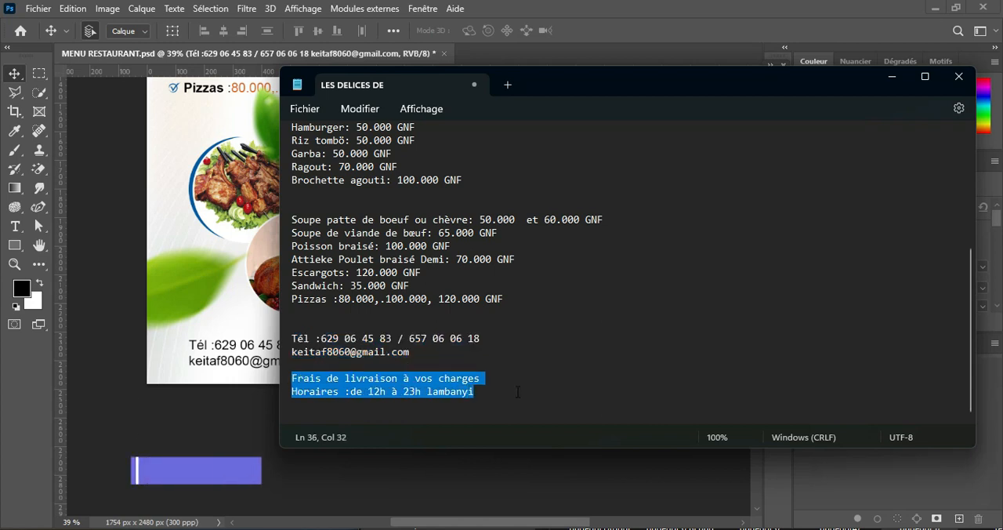
key("ctrl+c")
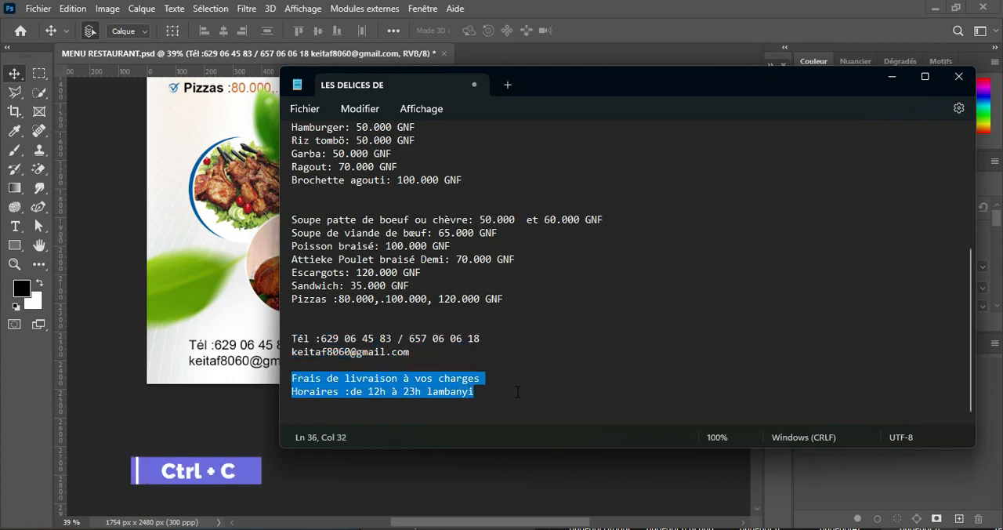
left_click(267, 372)
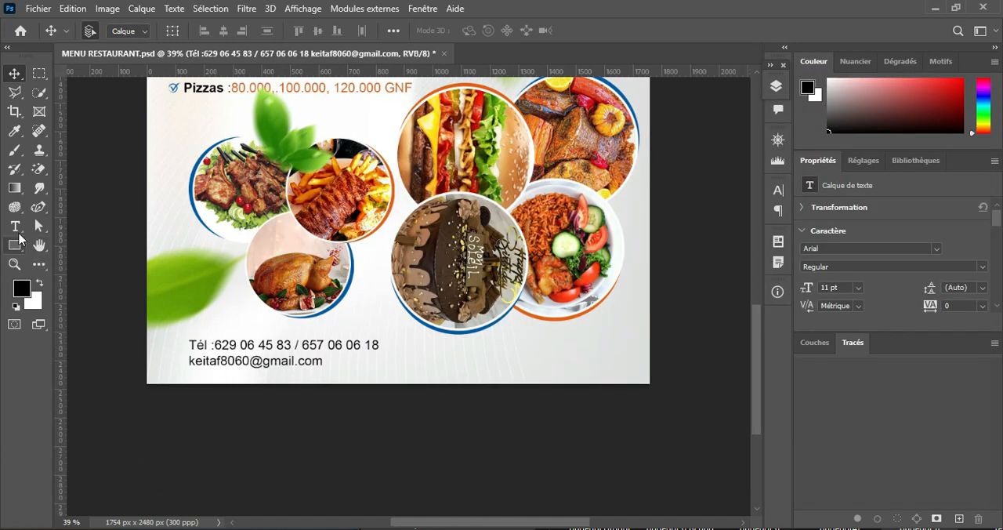
left_click(15, 227)
left_click(513, 344)
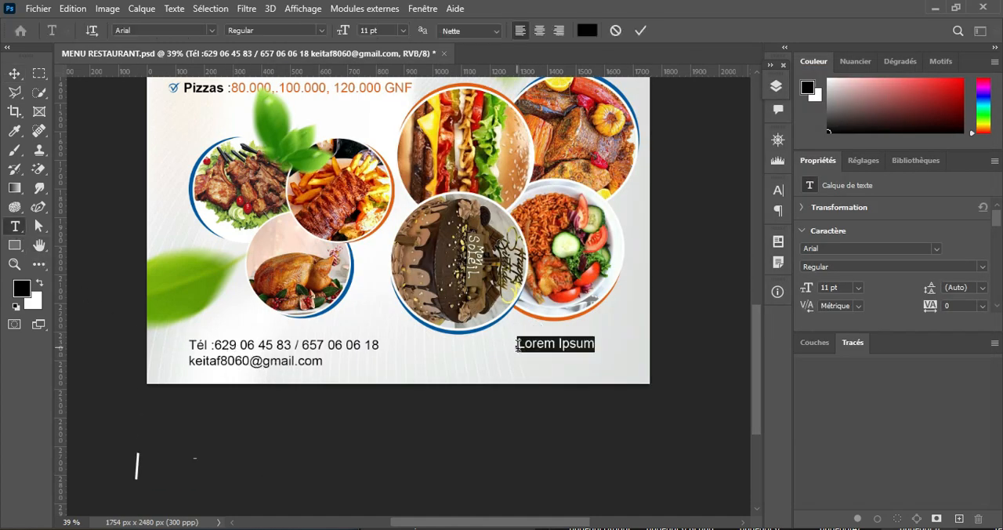
key("ctrl+v")
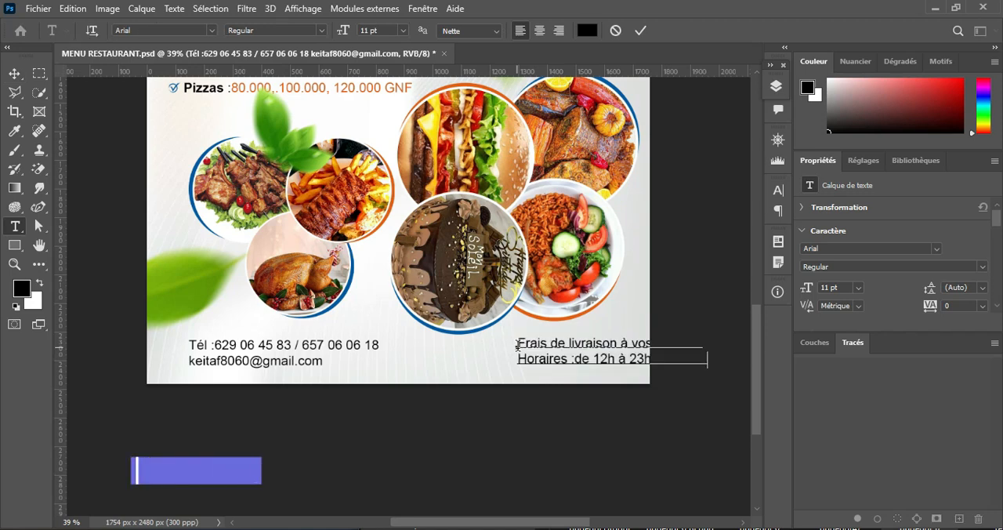
left_click(639, 29)
left_click(15, 72)
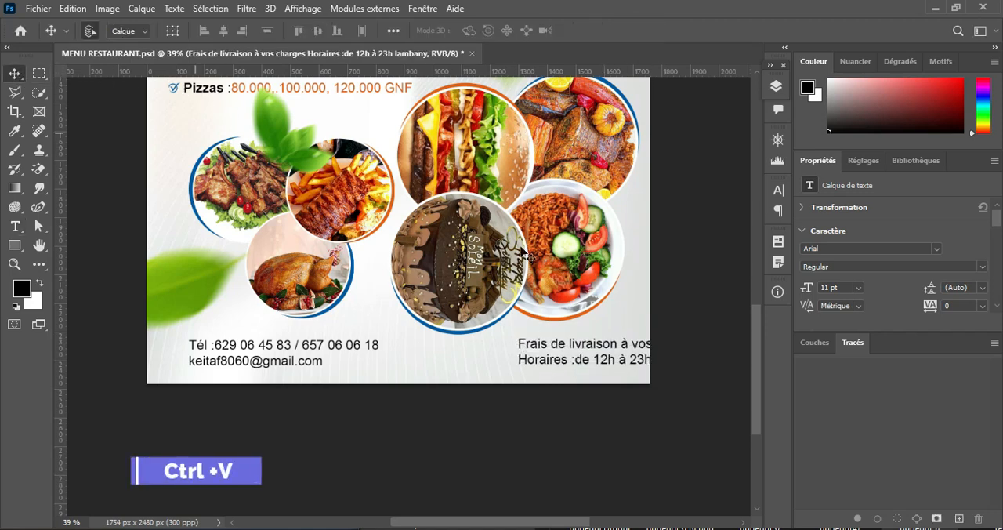
left_click_drag(595, 350, 523, 356)
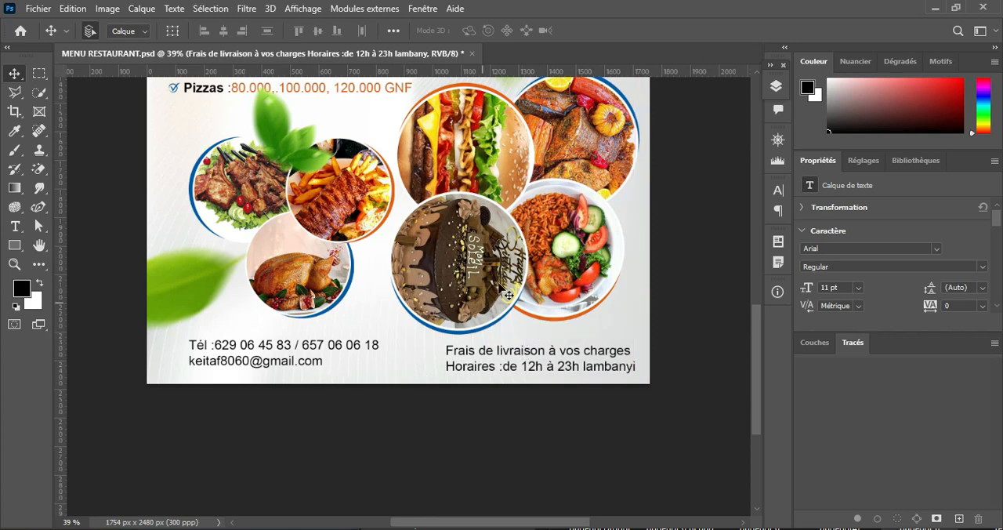
Step: Move the cluster of four round dish photos up and right to X 858 px, Y 1340 px
scroll(558, 205, "up", 3)
key("Up")
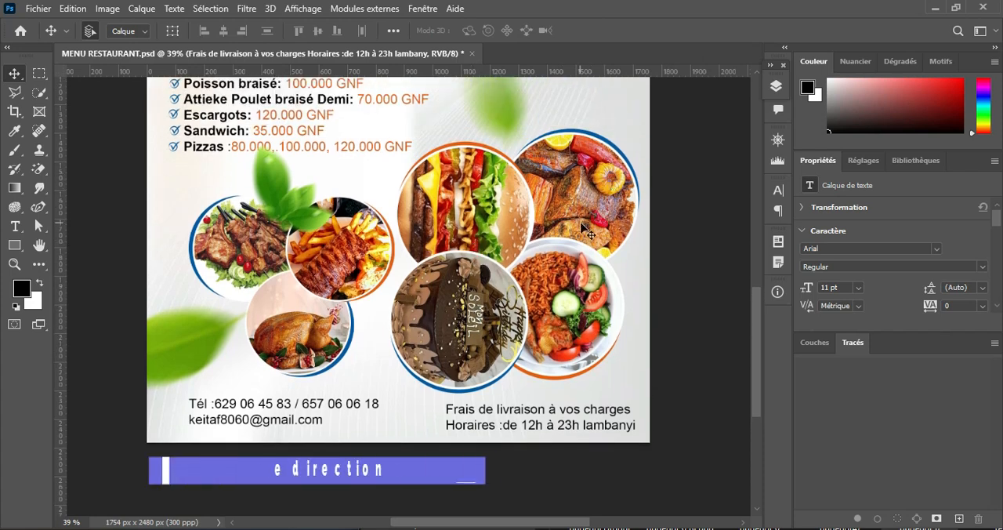
left_click(583, 233)
key("Up")
key("Up")
key("Up")
key("Up")
key("Up")
key("Up")
key("Up")
key("Up")
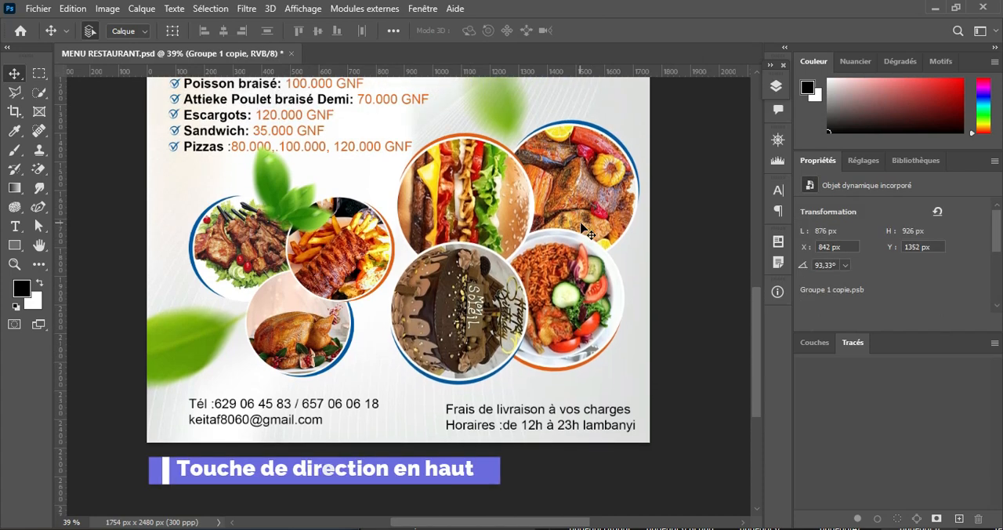
key("Right")
key("Right")
key("Right")
key("Right")
key("Right")
key("Right")
key("Right")
key("Right")
key("Right")
key("Right")
key("Right")
key("Right")
key("Right")
key("Right")
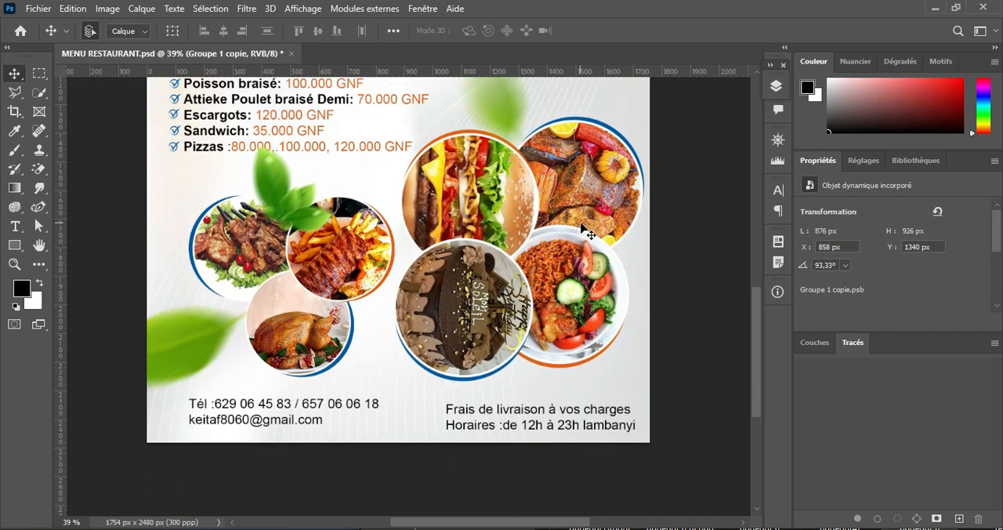
Step: Move the delivery and opening hours text slightly up, about level with the contact text
left_click(539, 413)
key("Up")
key("Up")
key("Up")
key("Up")
key("Up")
key("Up")
key("Up")
key("Up")
key("Up")
key("Up")
key("Up")
key("Up")
key("Up")
key("Up")
key("Up")
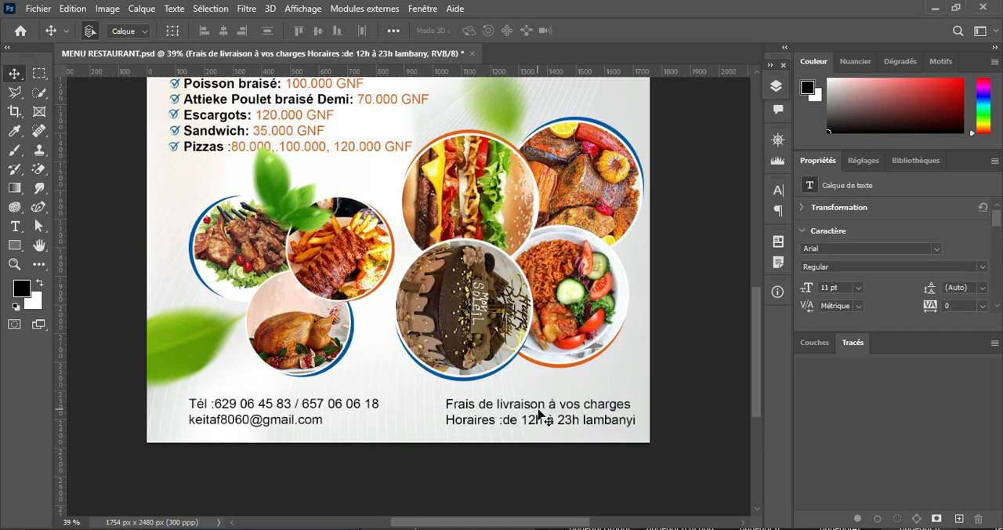
key("Up")
key("Up")
key("Up")
key("Up")
key("Up")
key("Up")
key("Up")
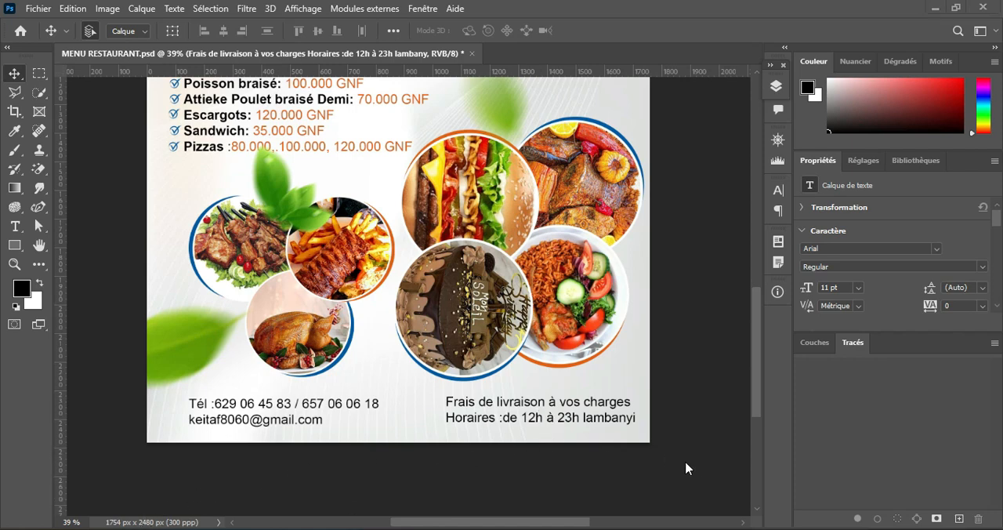
Step: Place the email image from the MNU RESTO folder into the flyer and scale it down to about 22 %
left_click(470, 529)
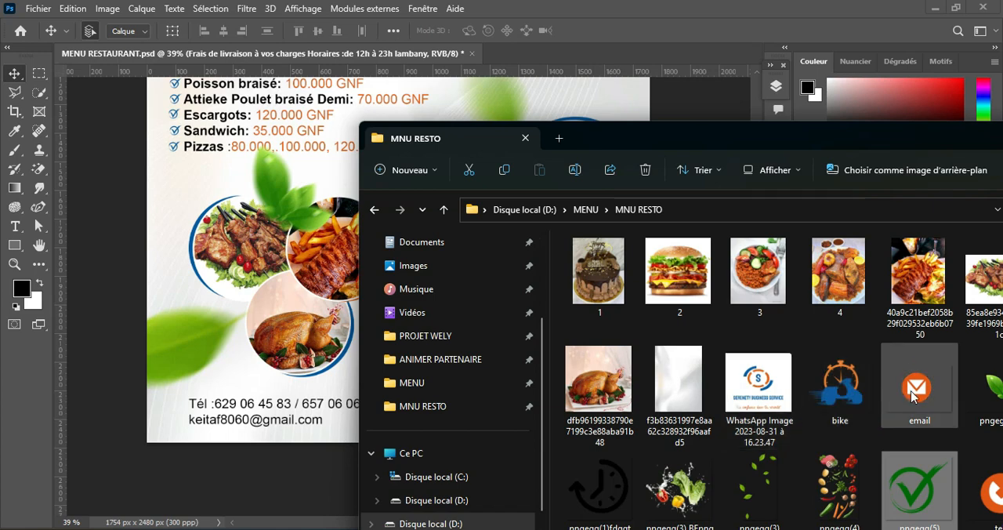
left_click_drag(919, 394, 251, 400)
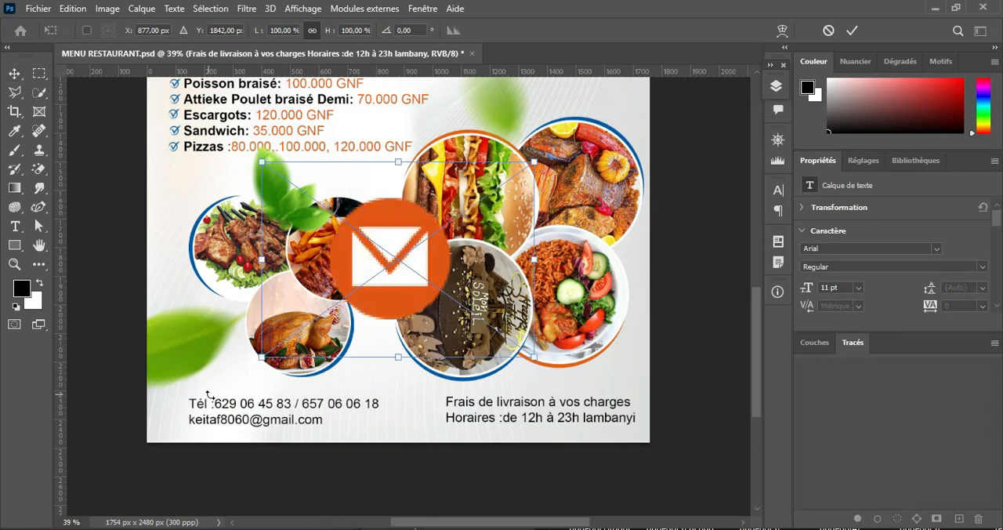
left_click_drag(533, 162, 311, 302)
scroll(489, 383, "up", 3)
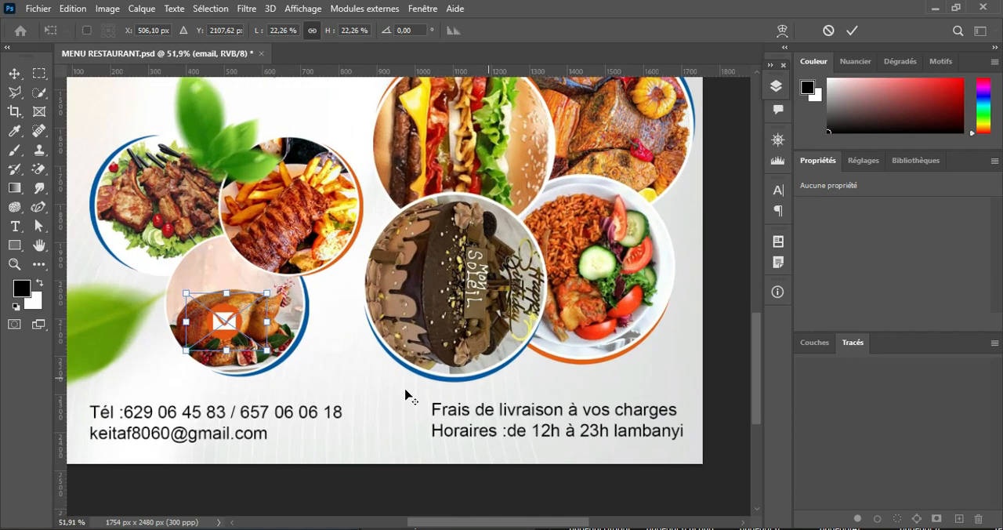
Step: Shrink the envelope icon to about 54 x 55 px and place it just before the e-mail address in the footer
scroll(449, 305, "up", 2)
key("alt+space")
left_click(238, 436)
left_click_drag(188, 332, 170, 406)
left_click_drag(265, 401, 590, 244)
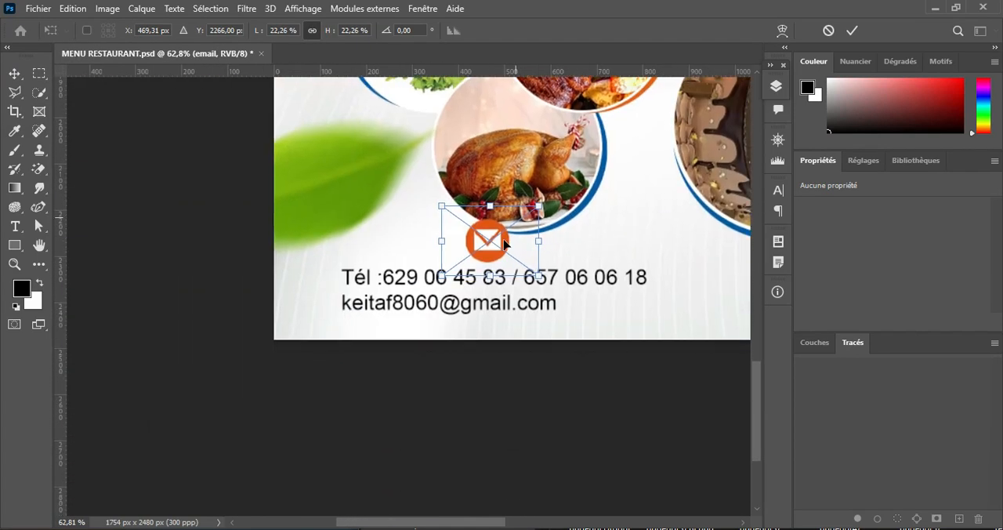
left_click_drag(496, 243, 327, 304)
key("Return")
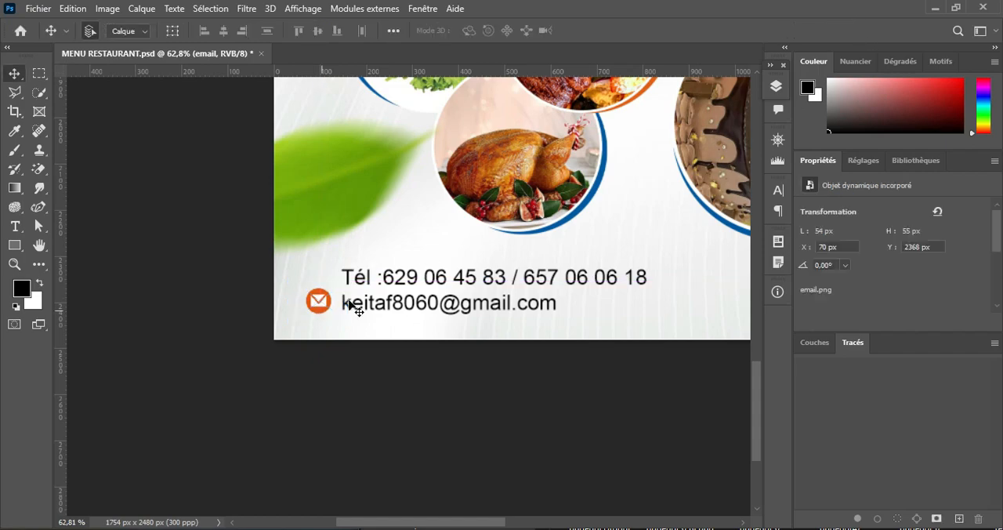
Step: Place the tel image from the MNU RESTO folder at about 52 x 53 px just before the phone number line, above the envelope icon
key("alt+Tab")
left_click_drag(854, 132, 888, 122)
left_click(883, 496)
left_click_drag(973, 473, 286, 244)
left_click_drag(672, 77, 589, 145)
left_click_drag(444, 226, 314, 222)
left_click_drag(460, 142, 280, 290)
left_click_drag(260, 320, 324, 275)
left_click_drag(285, 244, 303, 268)
left_click_drag(329, 278, 319, 271)
key("Return")
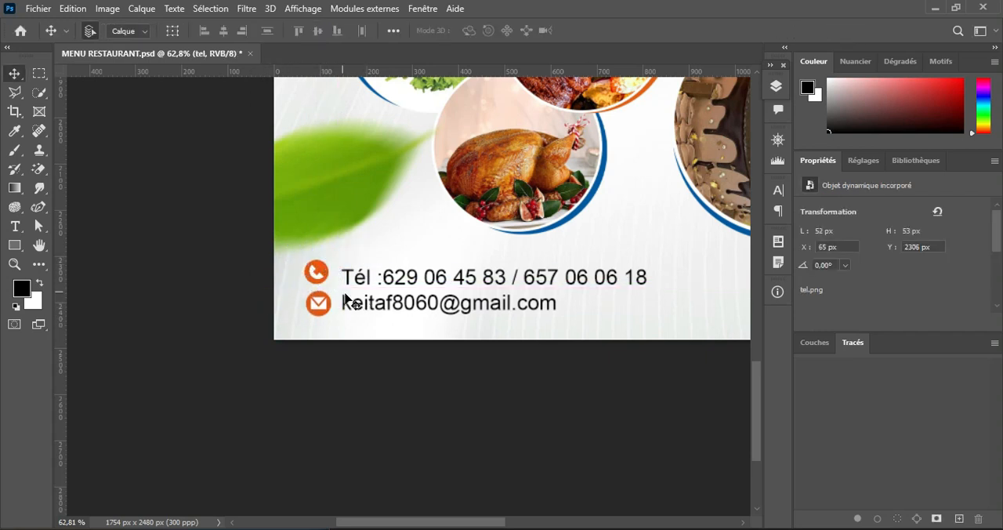
Step: Make the envelope and phone icons slightly smaller, about 47 x 48 px for the phone, and align them with their contact lines
left_click(328, 302)
key("ctrl+t")
left_click_drag(345, 279, 340, 286)
key("Return")
left_click(326, 274)
key("ctrl+t")
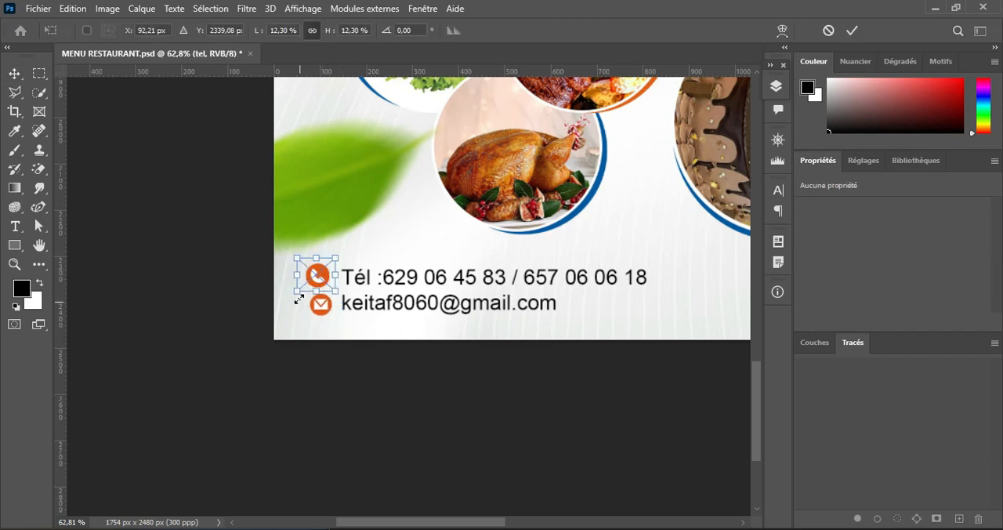
left_click(852, 30)
Step: Place the clock image pngegg(1)fdggt and the money bag image pngegg(1)dddd, shrinking the money bag beside the delivery text
left_click_drag(708, 207, 285, 232)
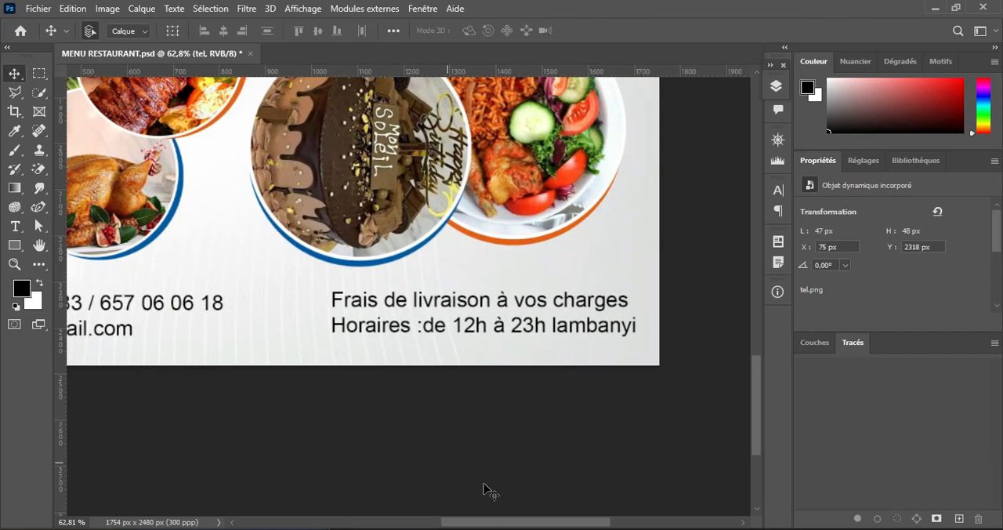
key("alt+Tab")
left_click_drag(932, 123, 842, 22)
left_click(495, 379)
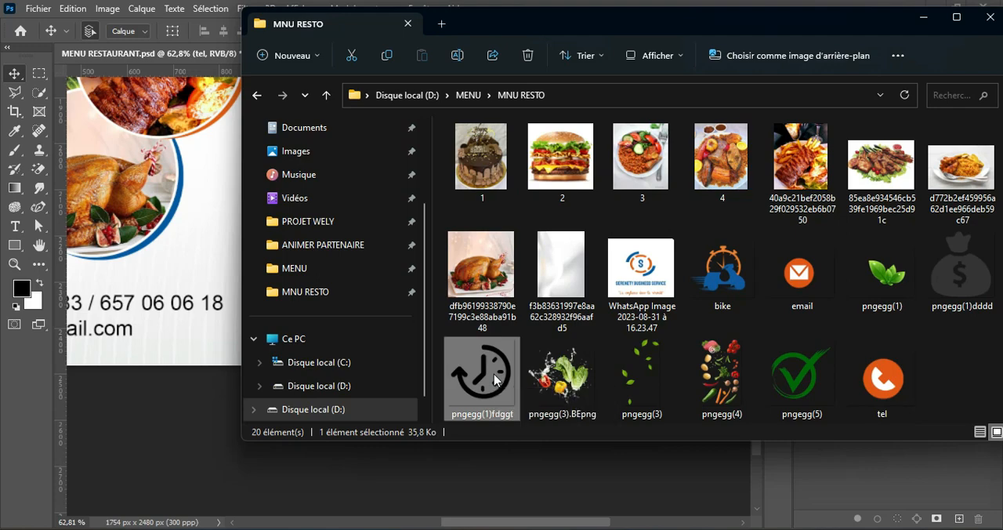
left_click(955, 263, "ctrl")
left_click_drag(955, 264, 185, 241)
left_click_drag(373, 222, 302, 323)
left_click(852, 30)
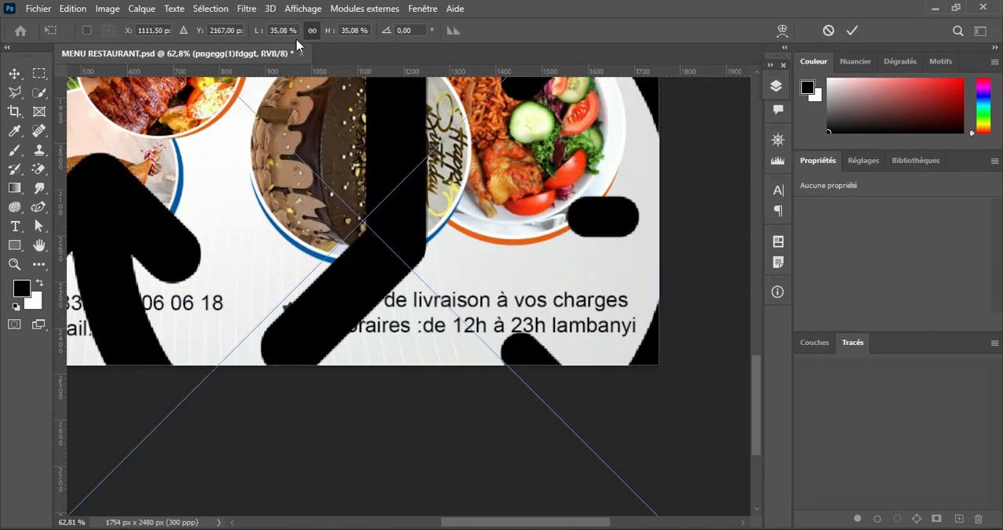
Step: Size the clock to about 46 x 41 px before "Horaires" and the money bag to about 40 x 43 px before "Frais de livraison"
left_click_drag(258, 30, 234, 38)
scroll(511, 257, "up", 5)
key("alt+space")
left_click_drag(383, 338, 577, 274)
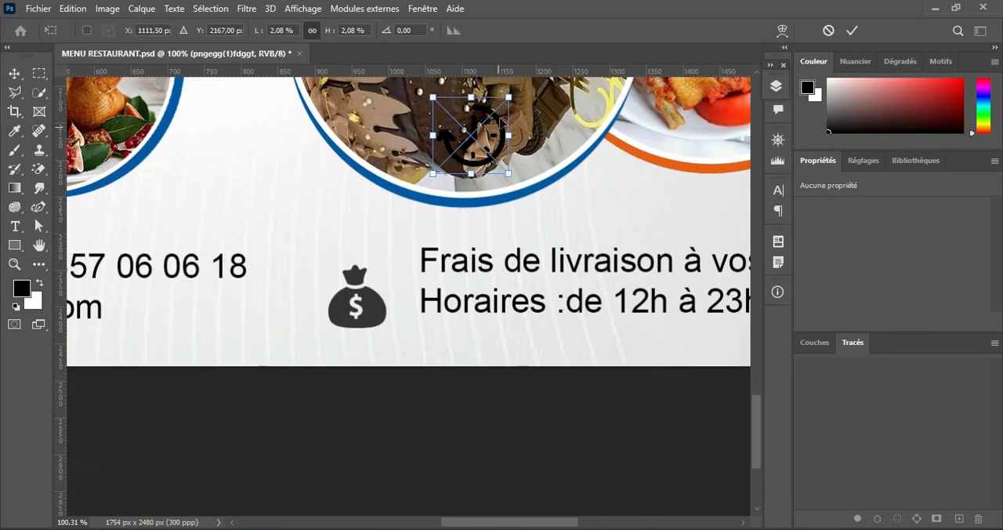
left_click_drag(510, 97, 470, 136)
left_click_drag(451, 160, 368, 242)
left_click(852, 30)
key("ctrl+t")
left_click(851, 33)
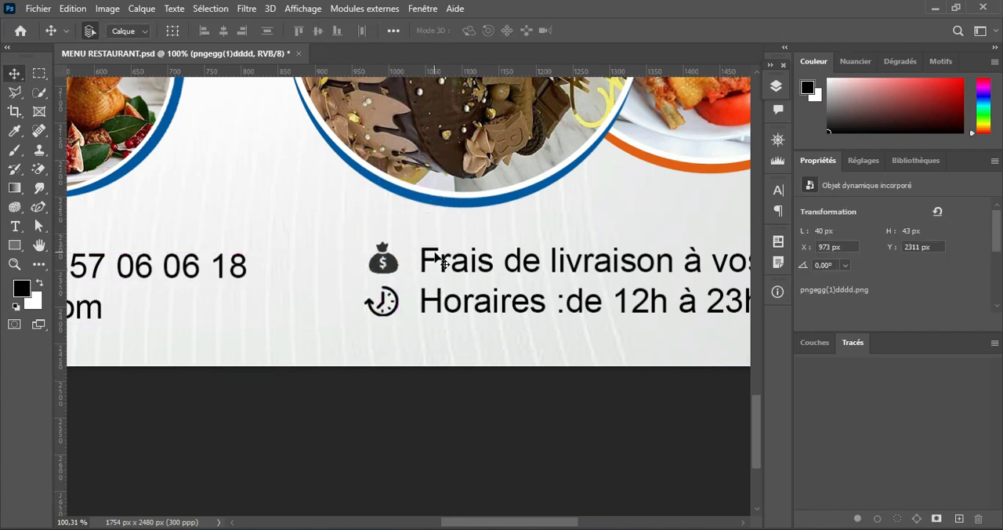
Step: Add a Color Overlay effect to the money bag layer pngegg(1)dddd
left_click(776, 87)
scroll(704, 280, "down", 5)
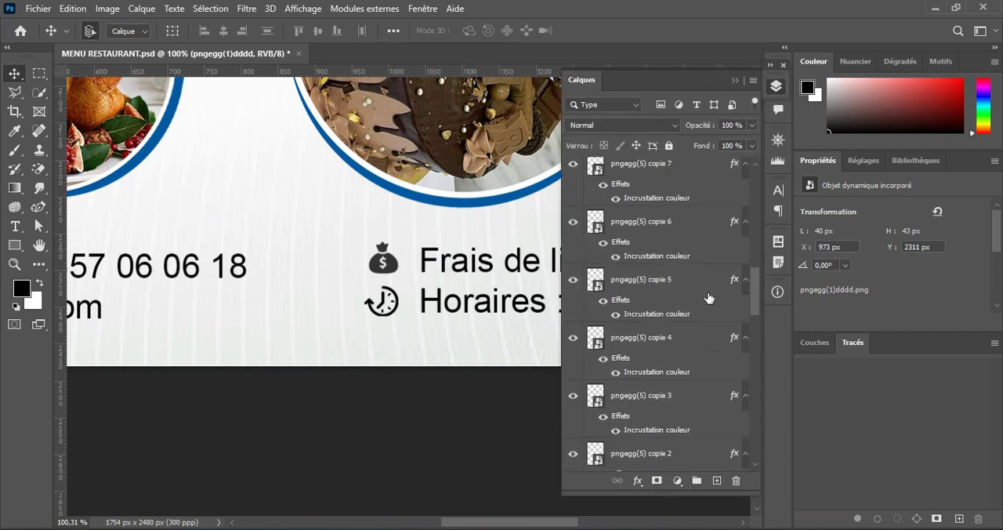
scroll(759, 317, "down", 3)
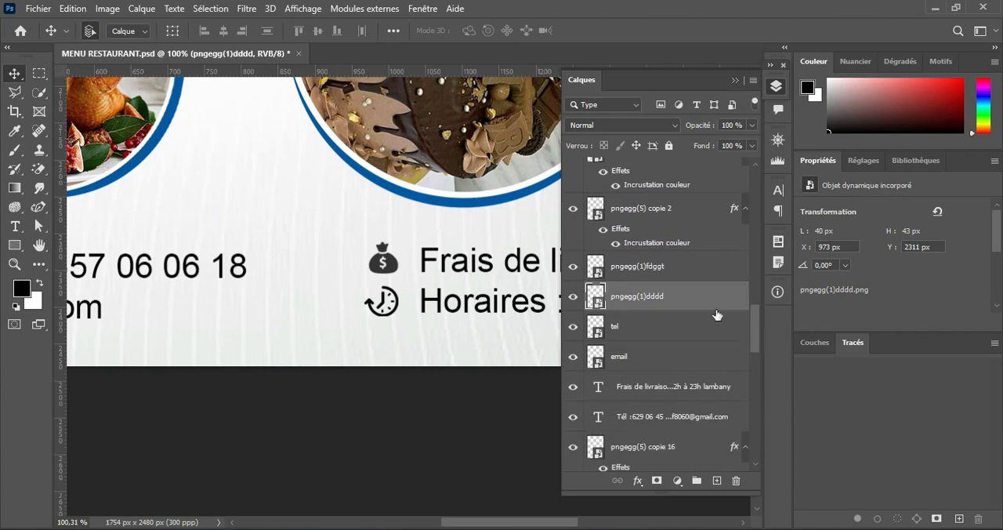
double_click(713, 302)
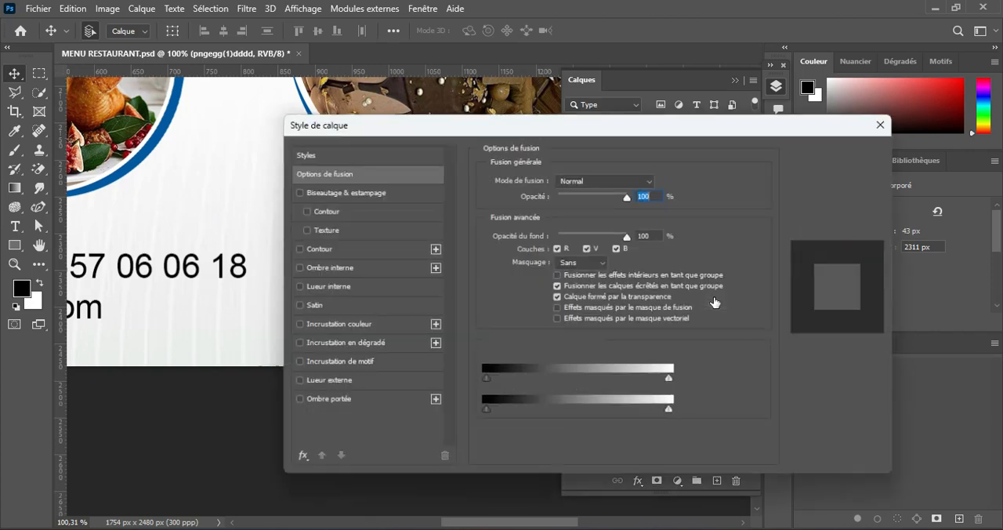
left_click_drag(364, 128, 784, 197)
left_click(735, 80)
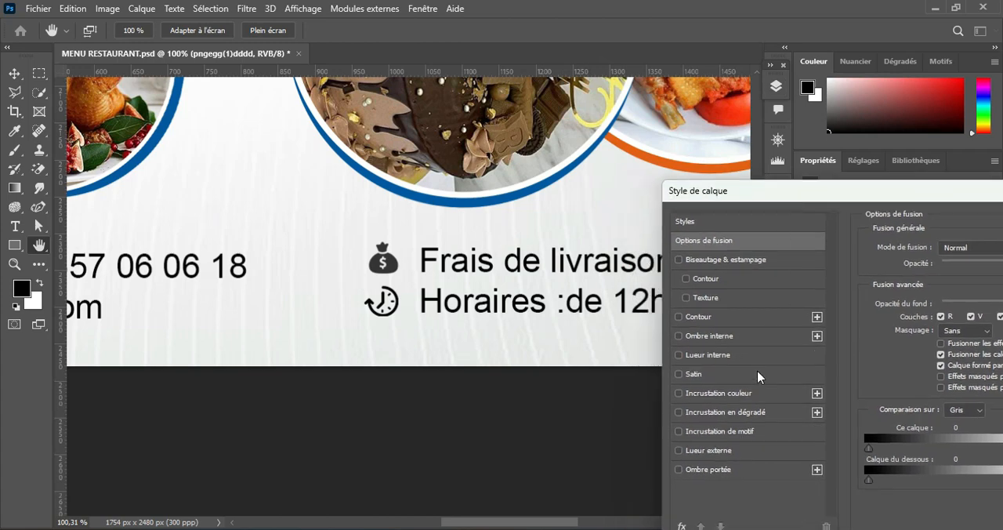
left_click(745, 395)
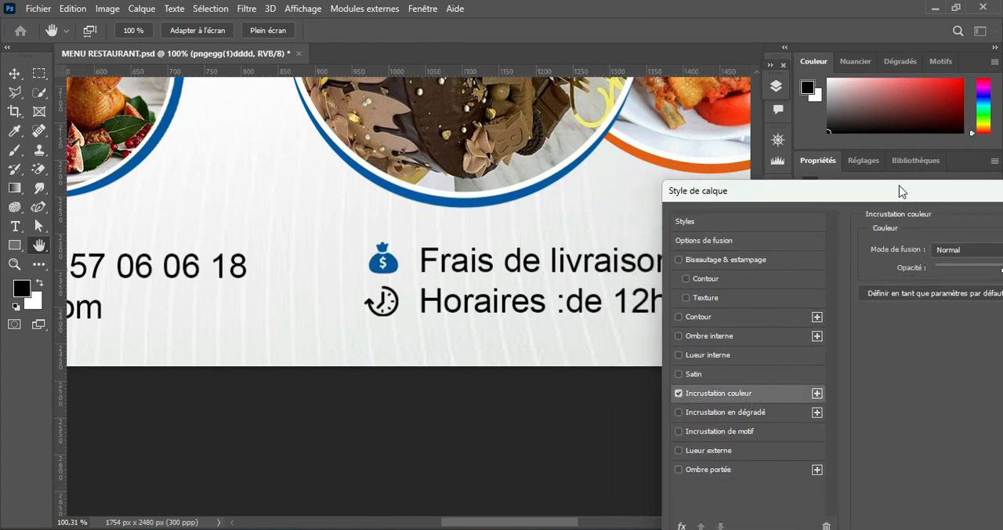
Step: Set the money bag's overlay color to the orange sampled from the ring around the rice dish photo
left_click_drag(900, 191, 681, 277)
left_click(825, 334)
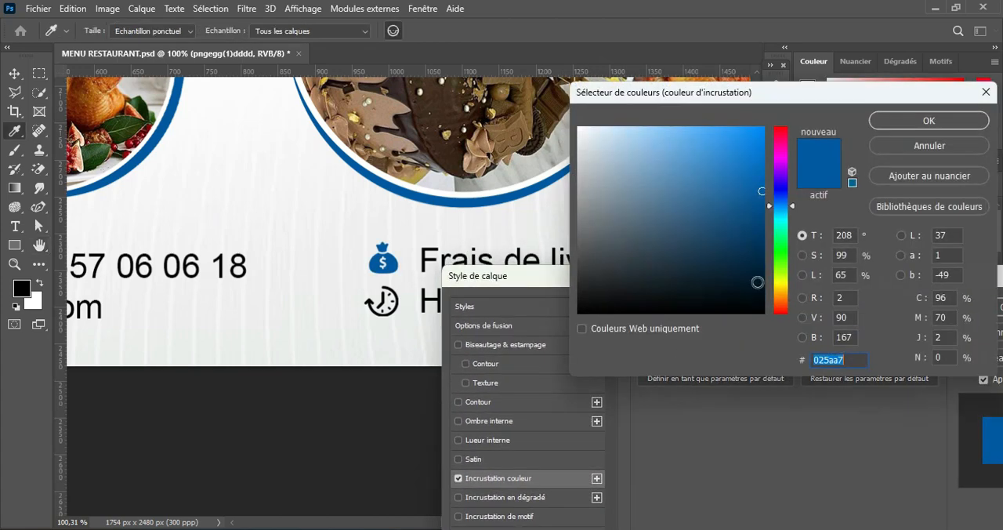
left_click_drag(650, 100, 663, 240)
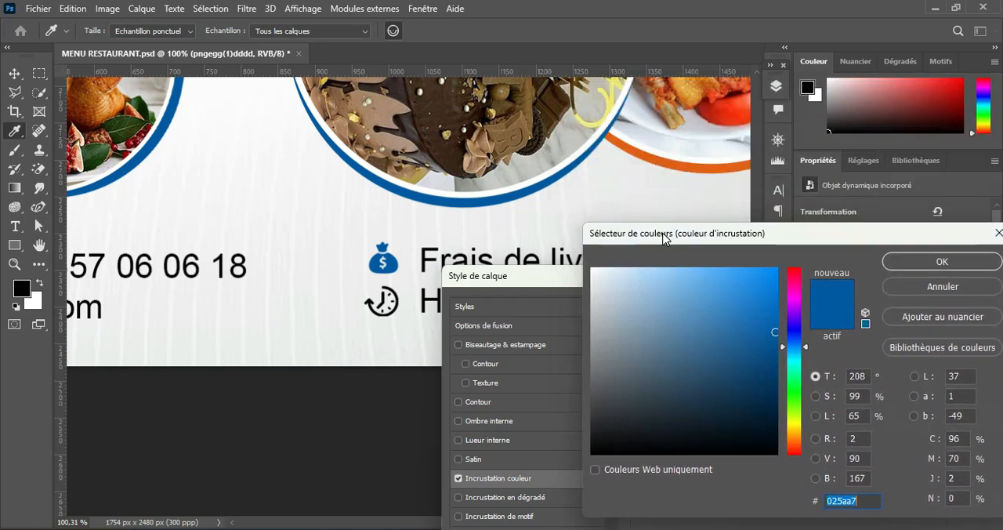
left_click(677, 163)
left_click(924, 260)
left_click_drag(917, 280, 609, 262)
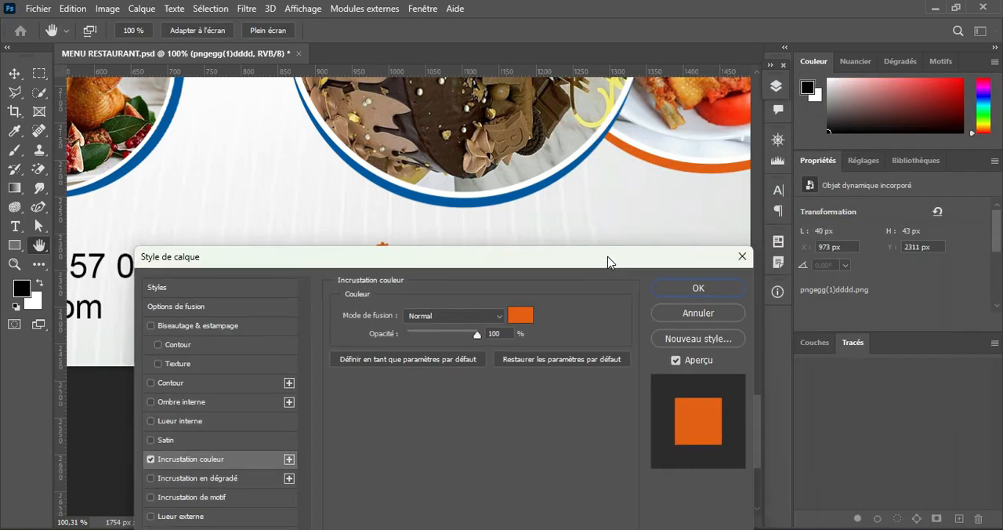
left_click(685, 289)
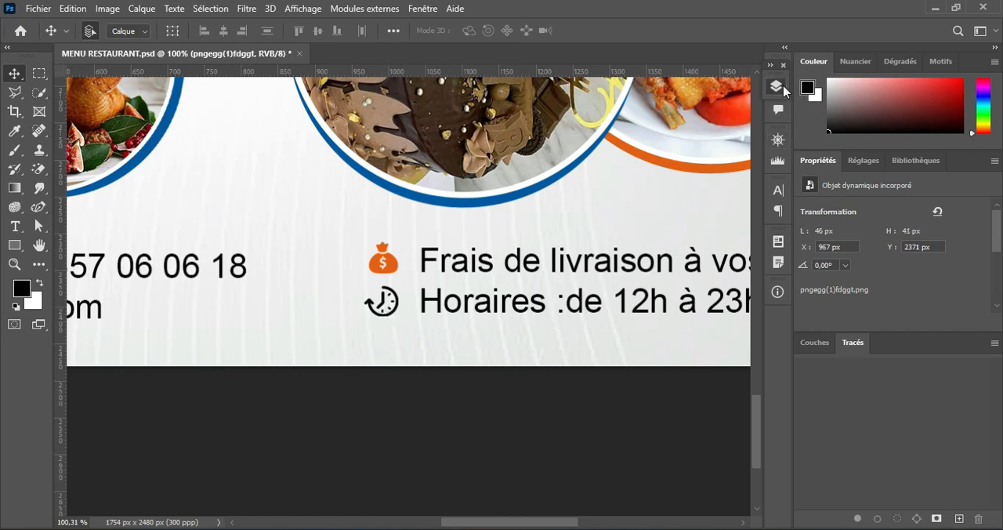
Step: Apply the same orange Color Overlay to the clock layer pngegg(1)fdggt
left_click(776, 87)
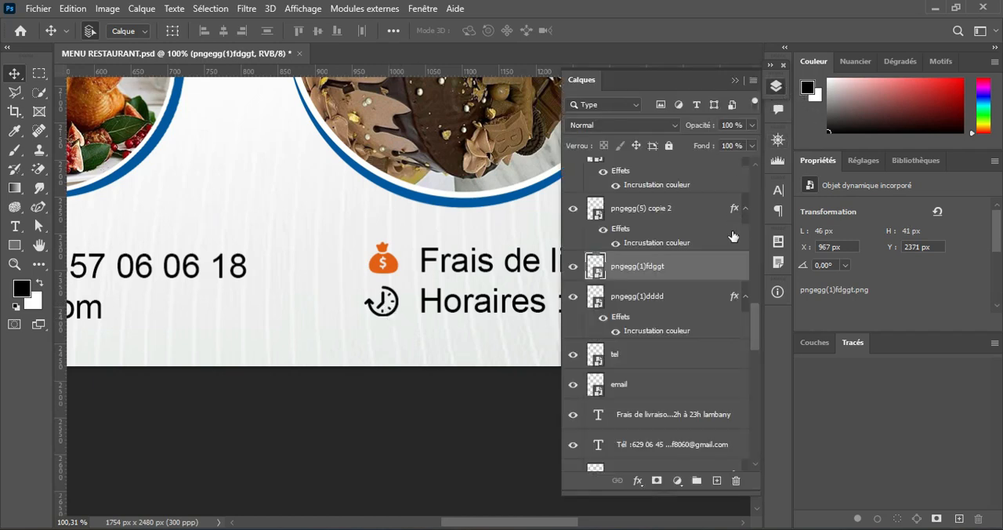
left_click(572, 266)
left_click(573, 267)
double_click(626, 270)
left_click_drag(284, 178, 668, 163)
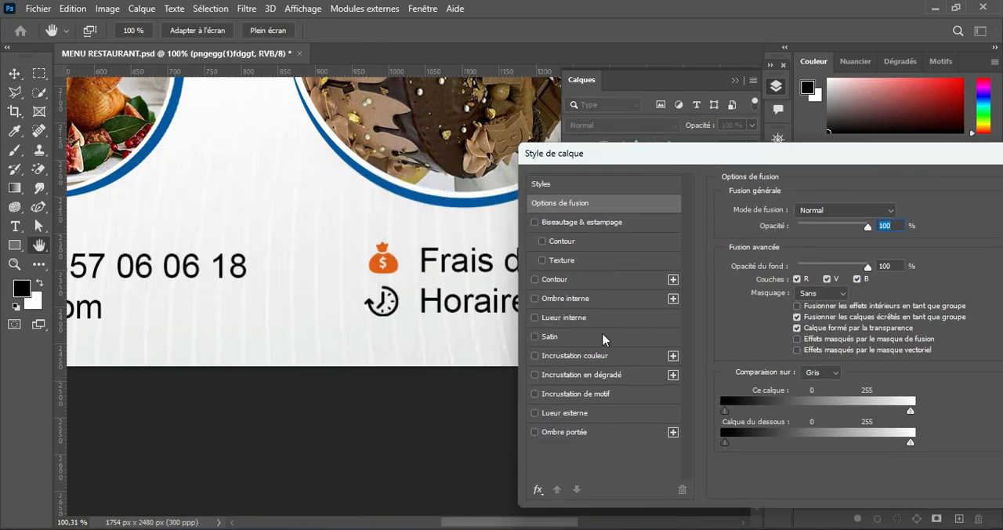
left_click(596, 355)
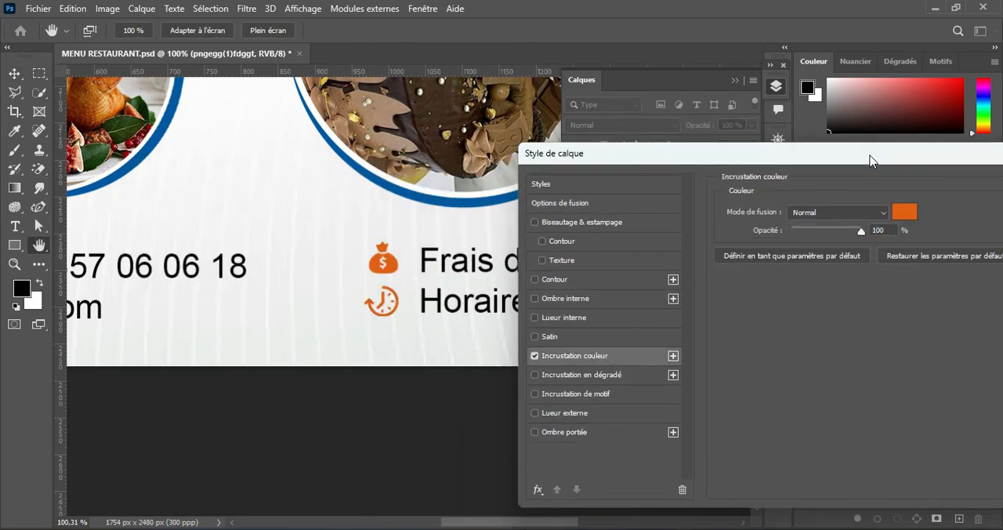
left_click_drag(870, 161, 541, 178)
left_click(761, 209)
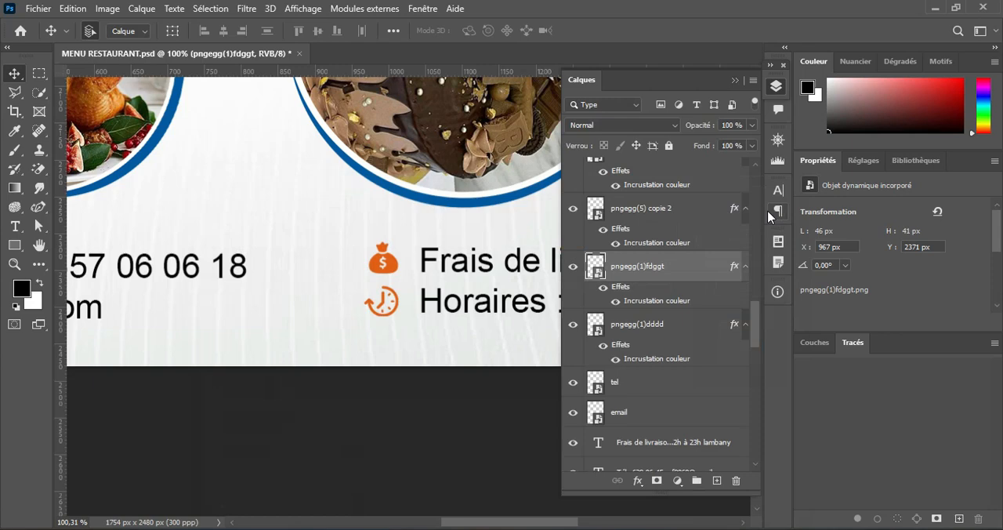
left_click(734, 81)
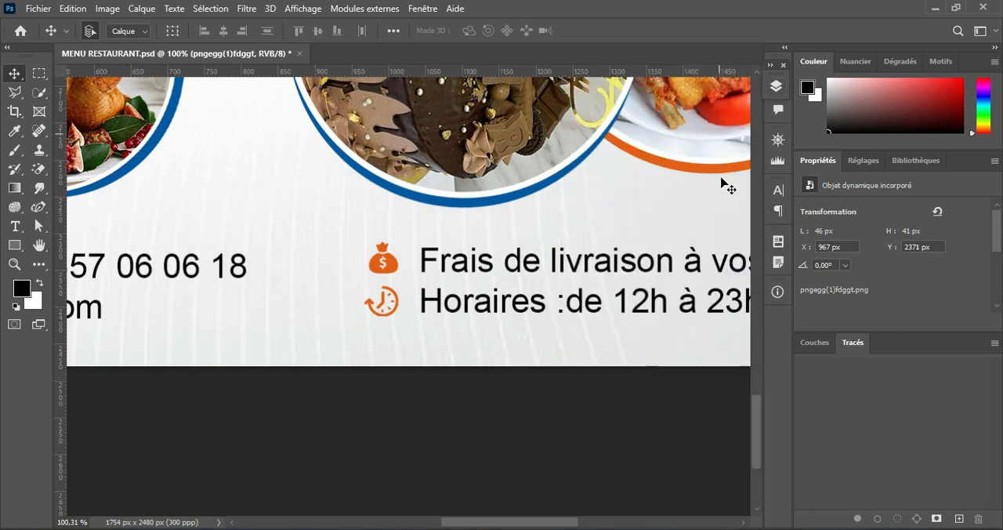
Step: Examine the whole flyer, from the footer icons and dish photos up to the menu list and header
scroll(548, 273, "down", 5)
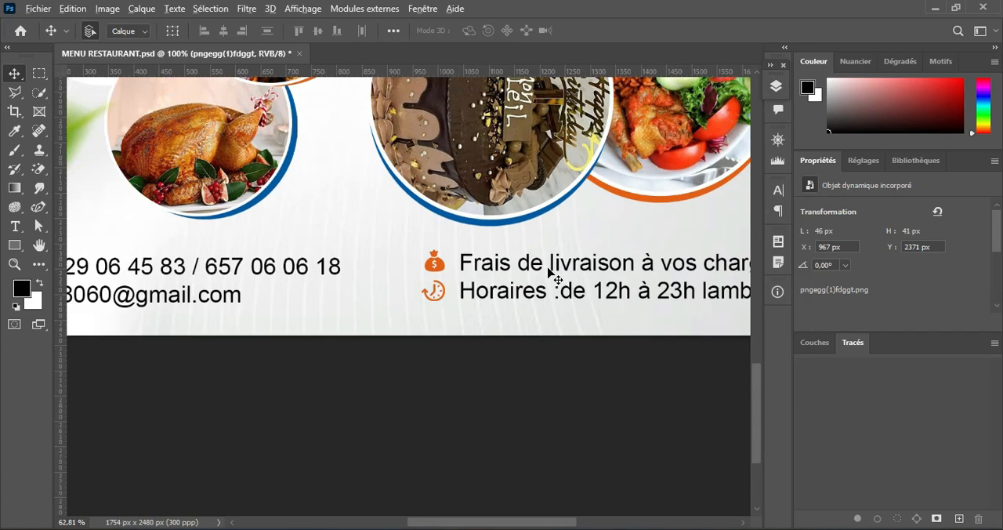
scroll(549, 271, "down", 3)
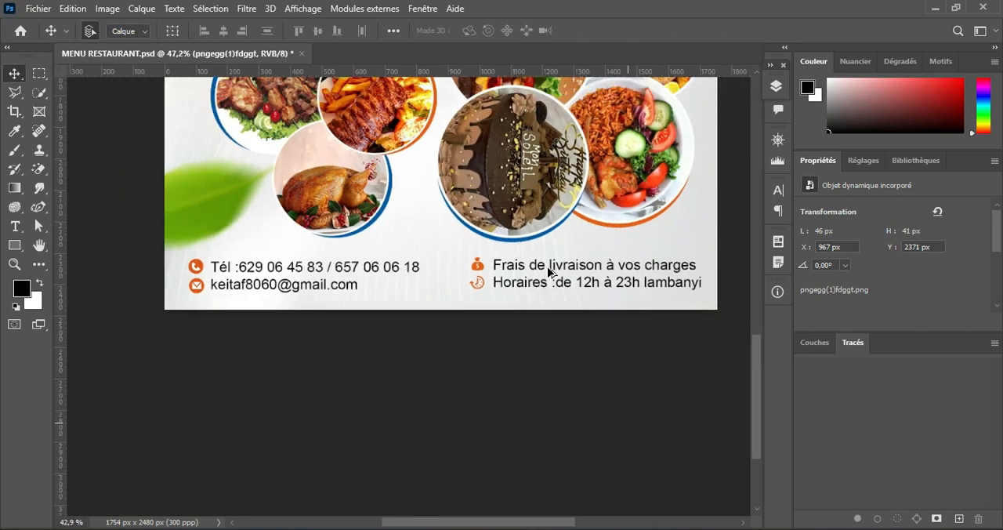
scroll(524, 189, "up", 5)
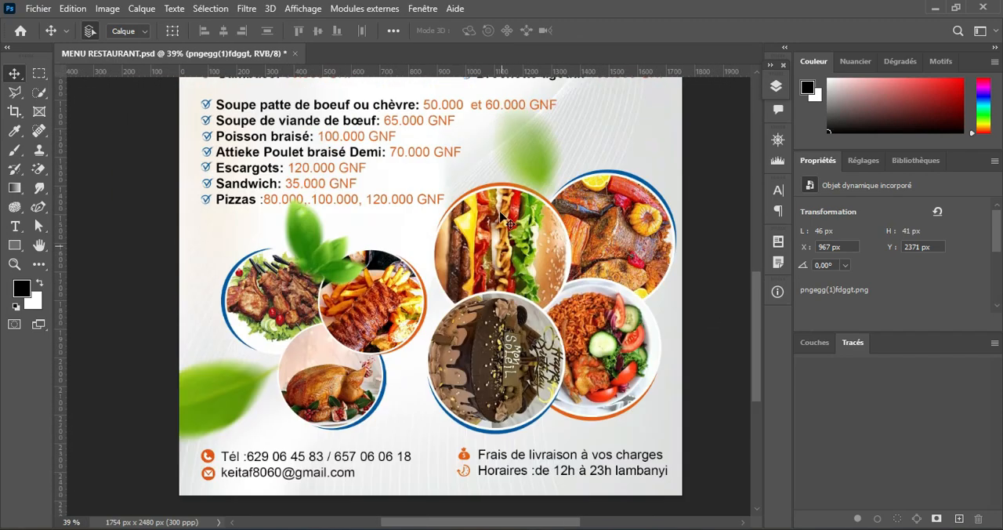
scroll(499, 241, "up", 9)
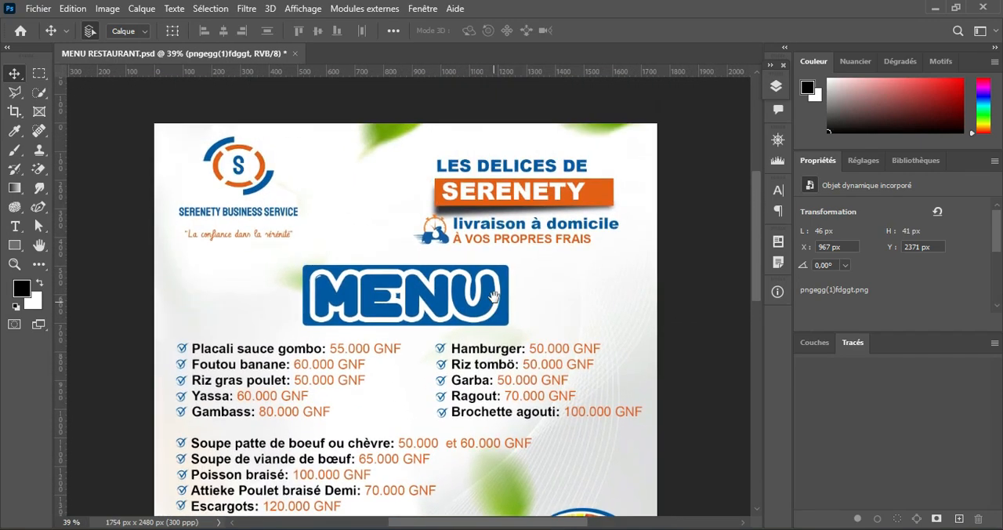
left_click_drag(490, 387, 508, 283)
scroll(511, 289, "down", 3)
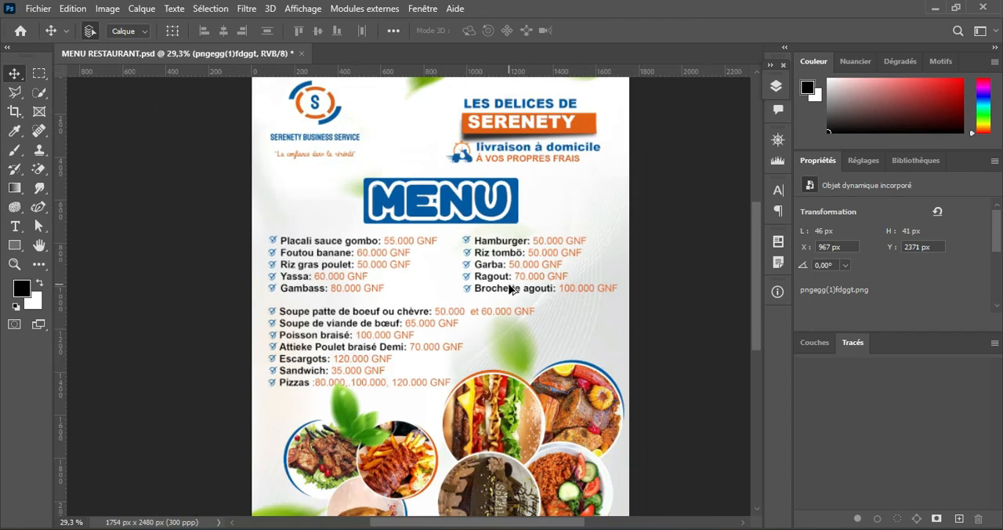
scroll(510, 290, "up", 2)
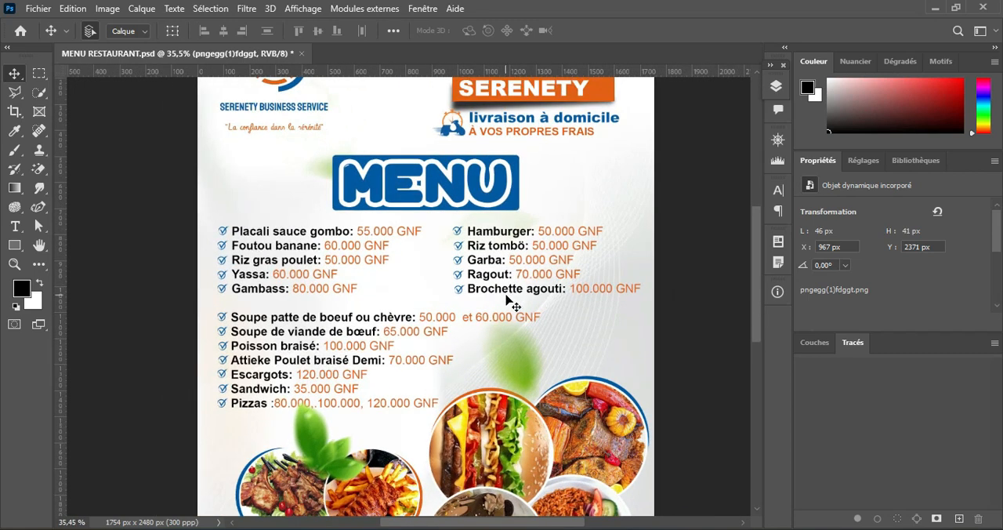
left_click_drag(489, 225, 494, 268)
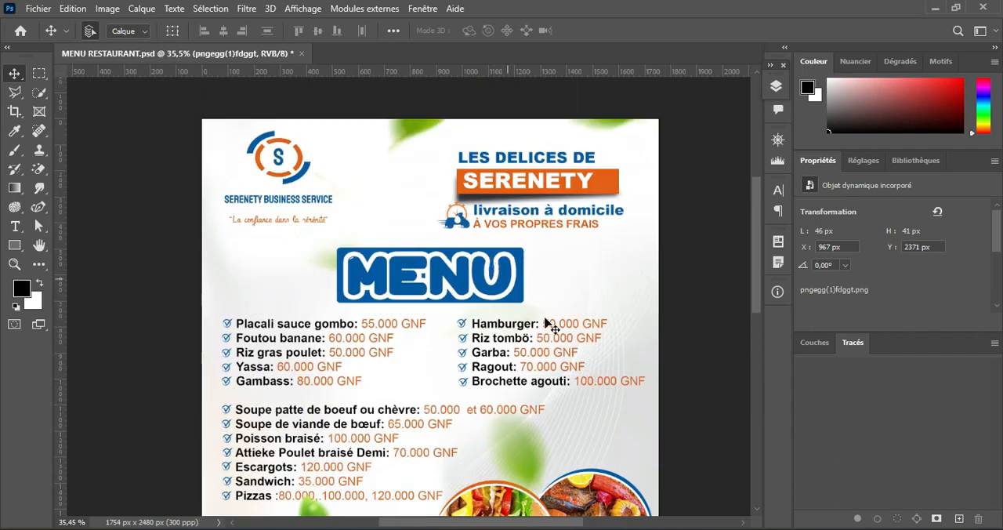
scroll(525, 362, "down", 4)
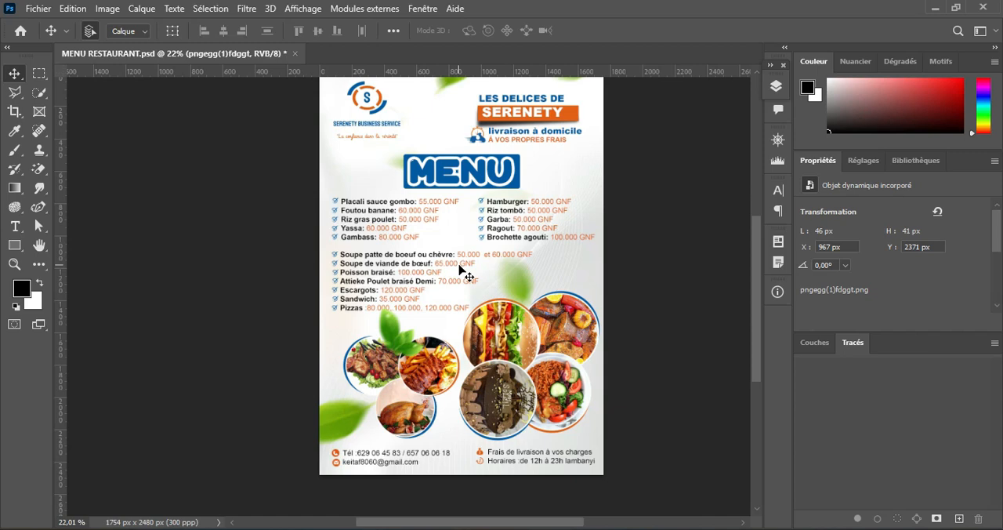
Step: Place the vegetable image pngegg(4) from the MNU RESTO folder onto the flyer, shifted toward its lower left
left_click(554, 528)
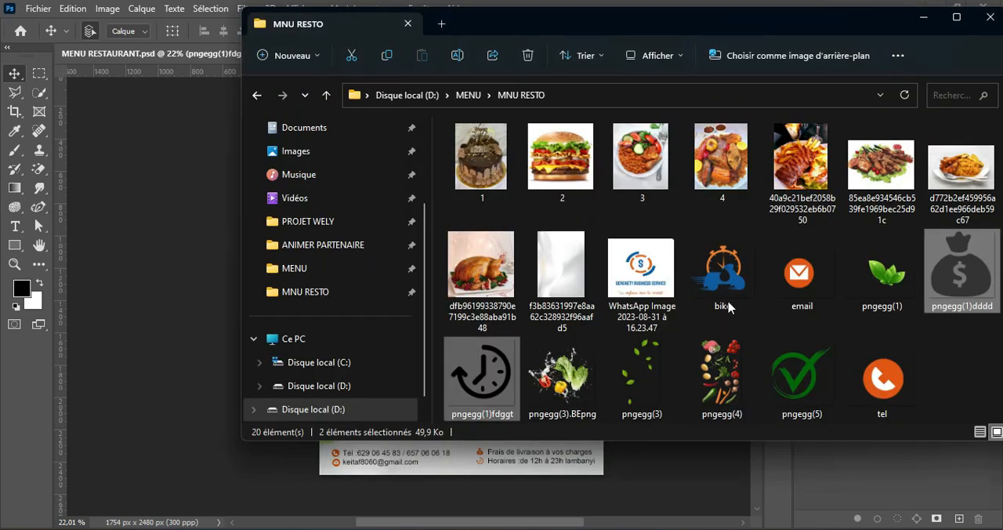
left_click_drag(767, 19, 769, 176)
left_click(875, 516)
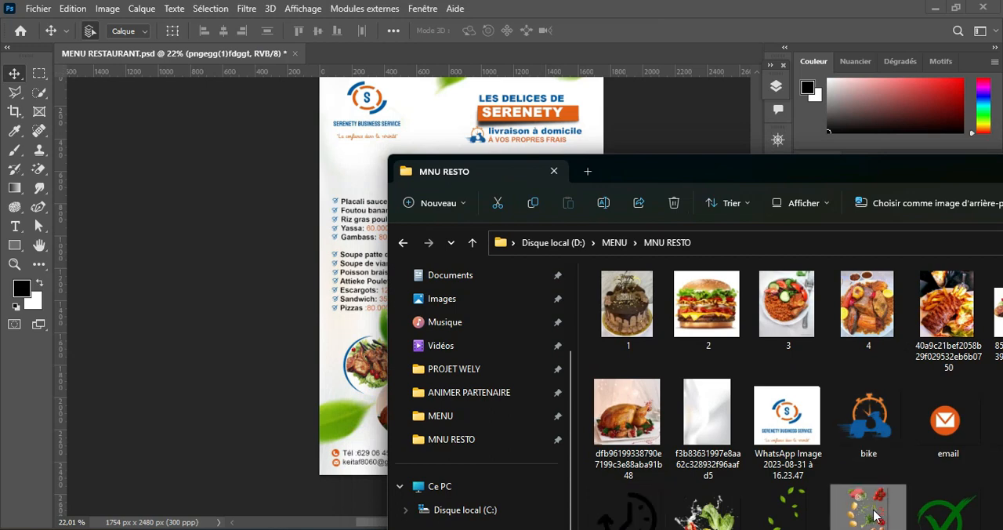
left_click_drag(392, 247, 368, 192)
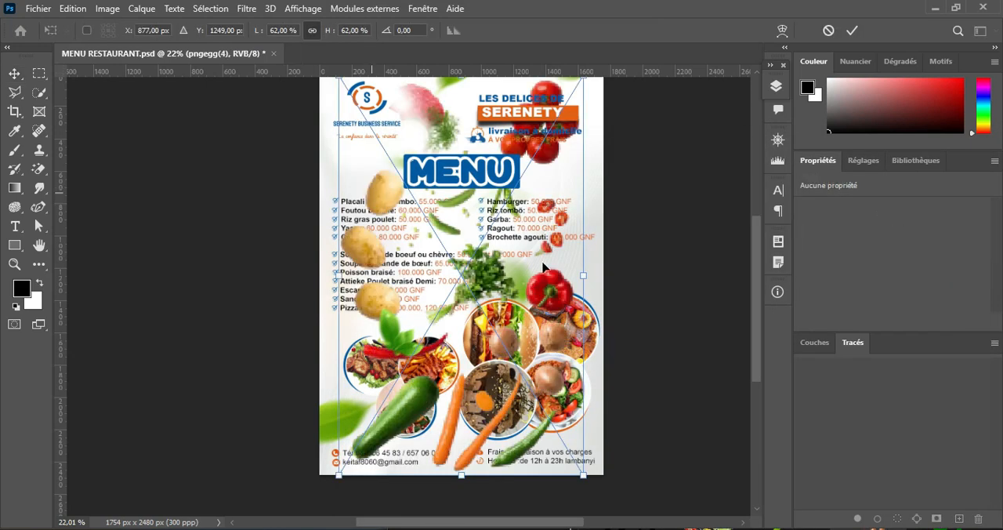
left_click_drag(476, 275, 415, 310)
left_click(852, 30)
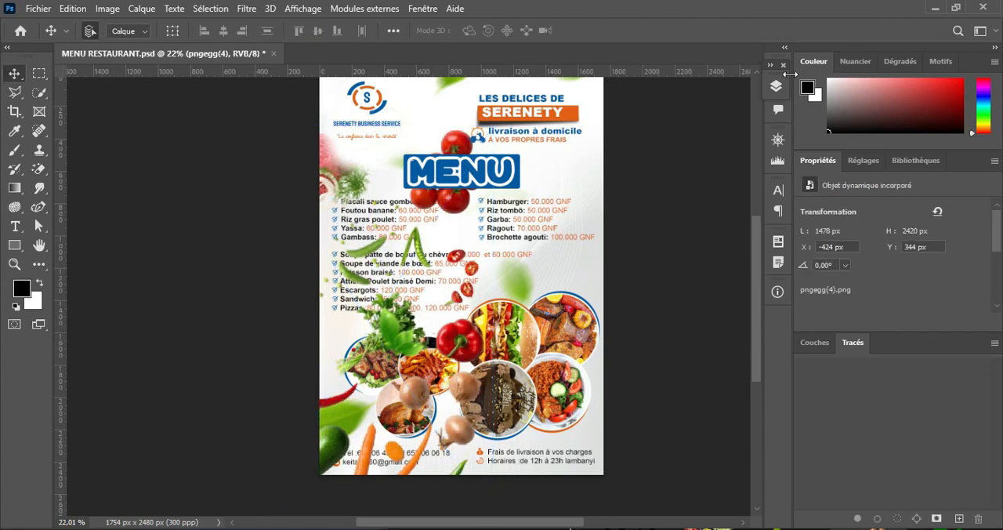
Step: Move the pngegg(4) layer directly above Rectangle 2 in the layer stack
left_click(775, 86)
left_click_drag(699, 257, 701, 162)
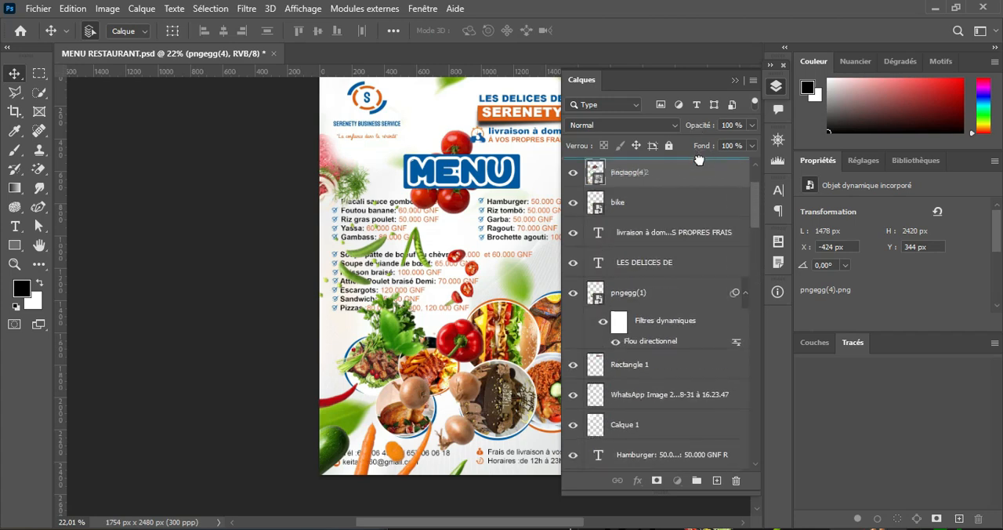
left_click(735, 83)
Step: Scale pngegg(4) to 42.91%, rotate it to 39.54° and position it so only the tomatoes enter the page's left edge beside MENU
key("ctrl+t")
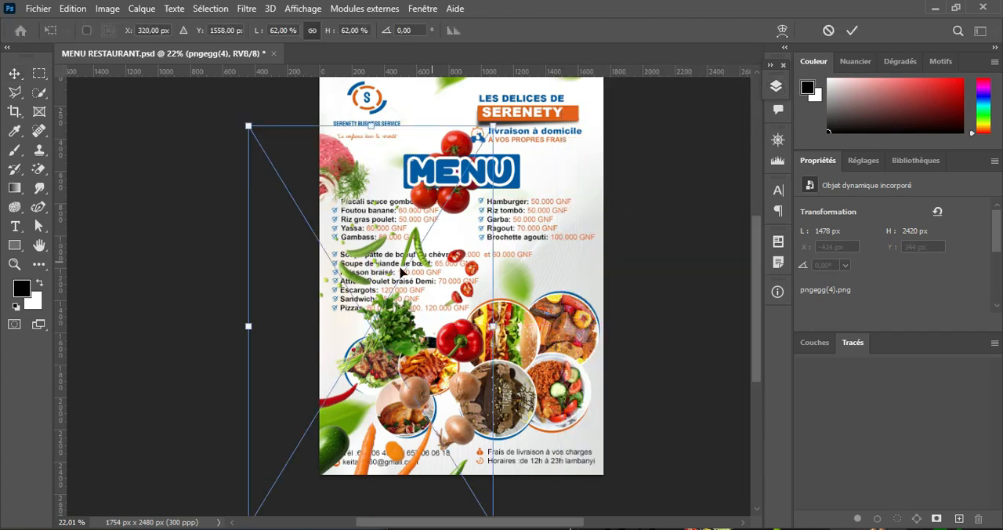
left_click_drag(391, 171, 283, 268)
left_click_drag(423, 132, 460, 231)
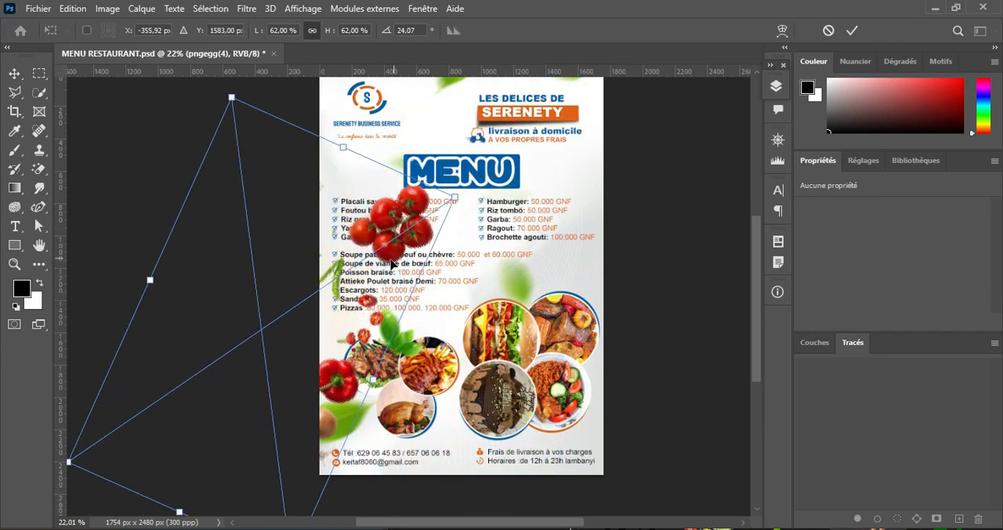
left_click_drag(390, 264, 306, 220)
left_click_drag(396, 137, 454, 236)
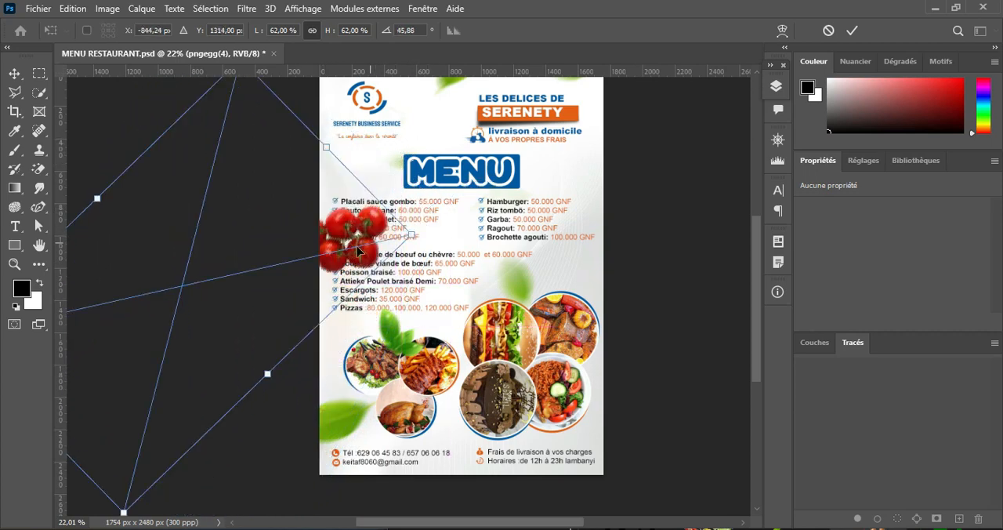
left_click_drag(343, 249, 335, 188)
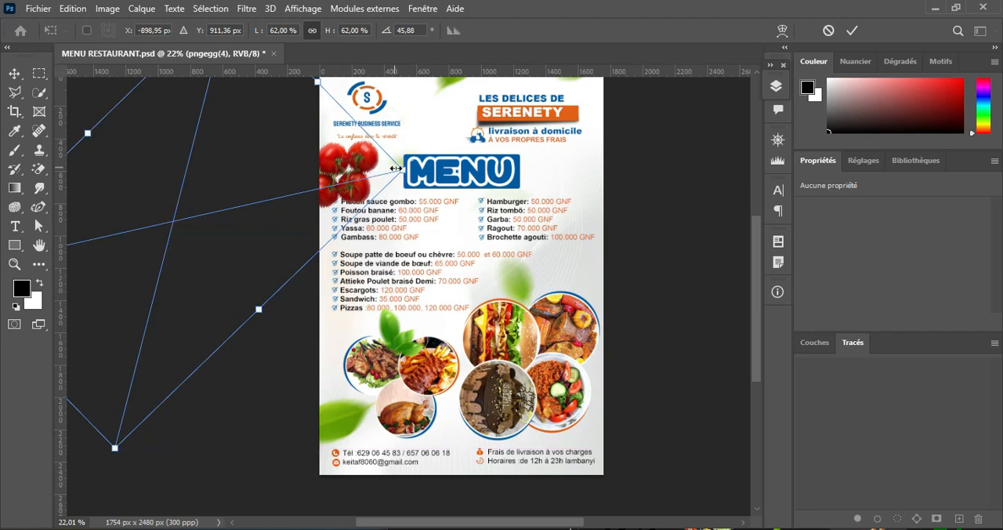
left_click_drag(397, 169, 291, 200)
left_click_drag(204, 208, 311, 185)
left_click_drag(399, 168, 348, 169)
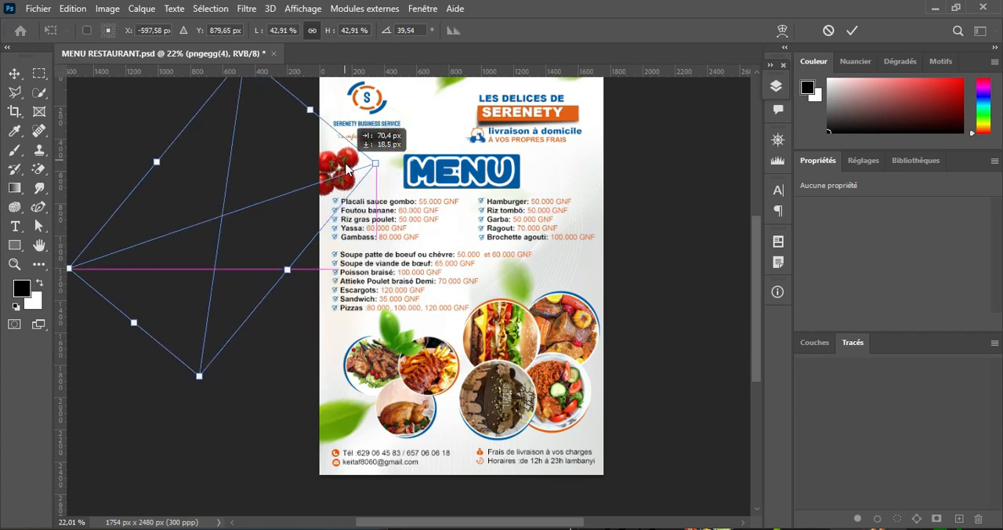
left_click(852, 30)
Step: Apply a Motion Blur to pngegg(4) with a 33° angle and a distance of 78 pixels
left_click(246, 8)
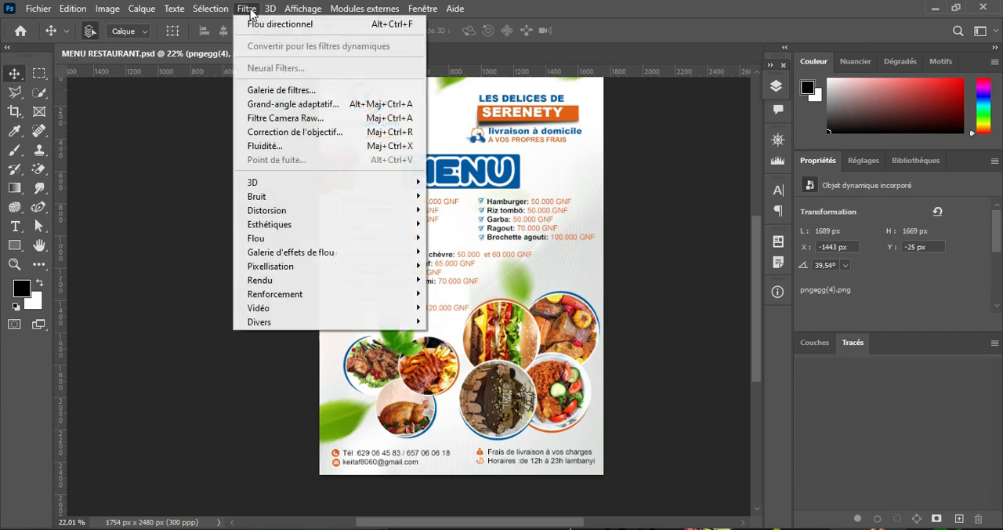
mouse_move(384, 239)
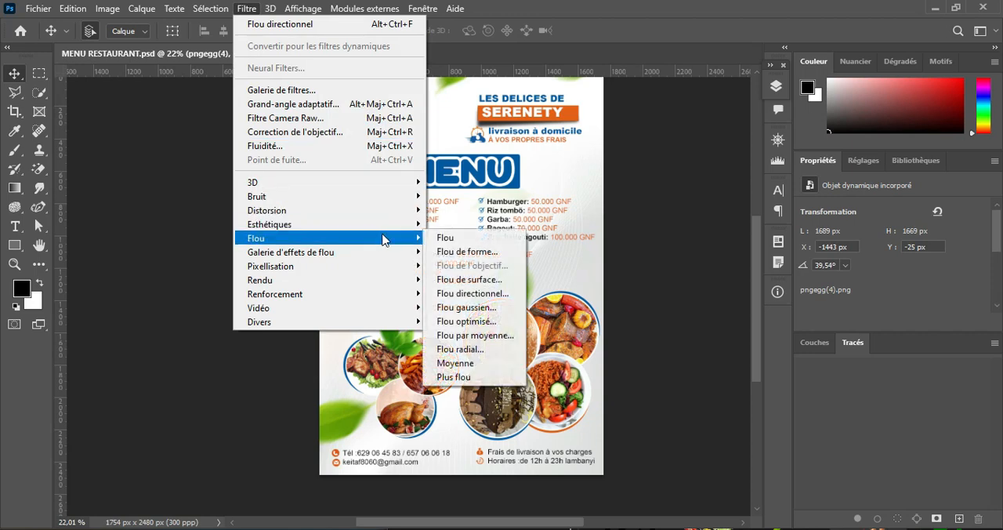
left_click(479, 294)
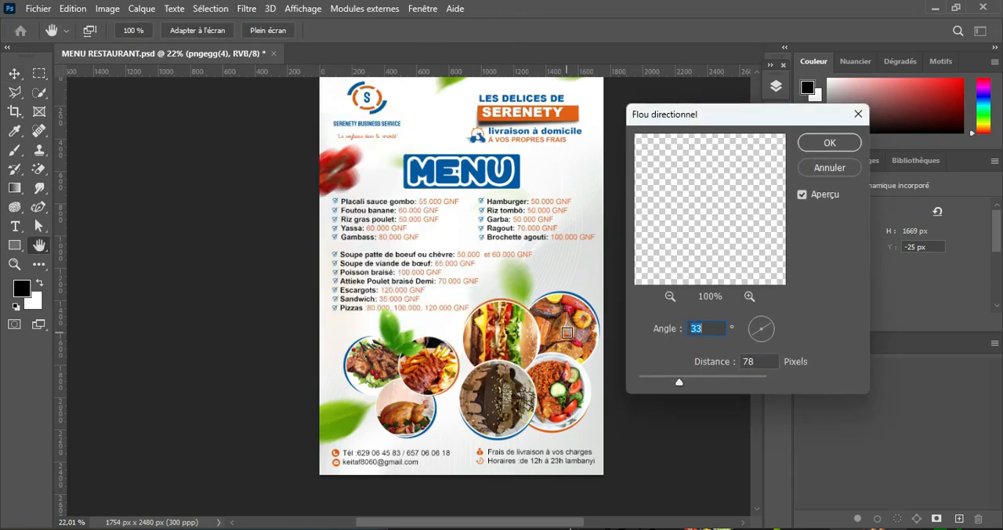
left_click(828, 145)
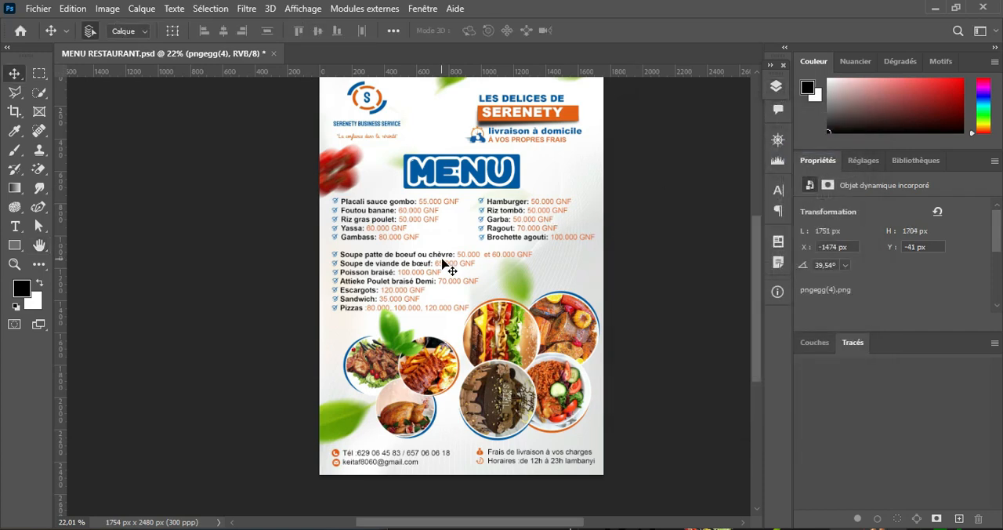
Step: Duplicate the blurred vegetable layer, rotate the copy to -163.30° and place it along the page's right edge
key("ctrl+j")
key("ctrl+t")
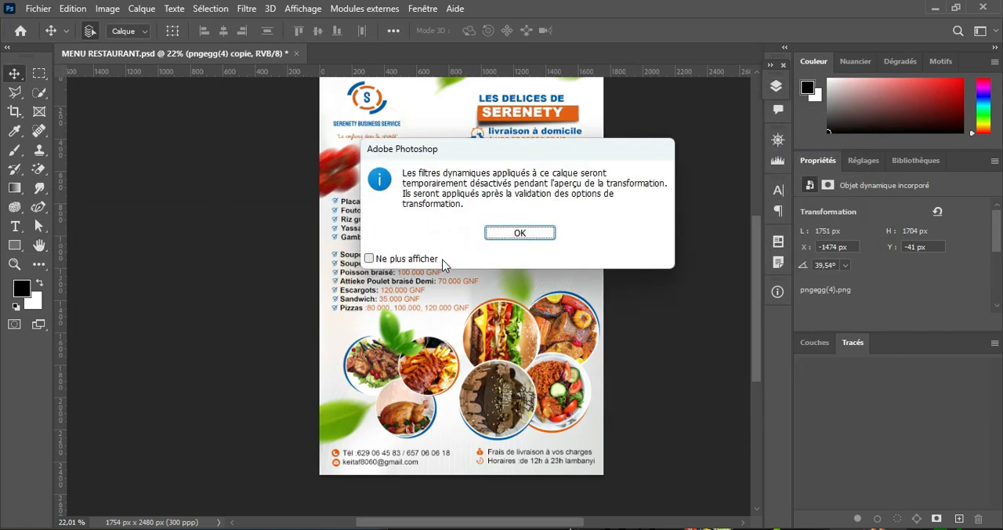
left_click(519, 232)
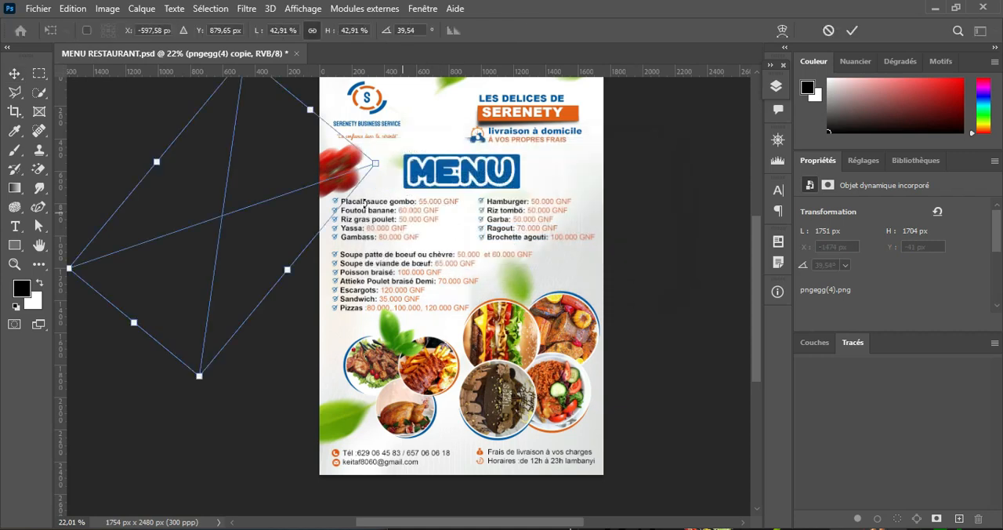
left_click_drag(274, 175, 383, 232)
left_click_drag(579, 142, 582, 201)
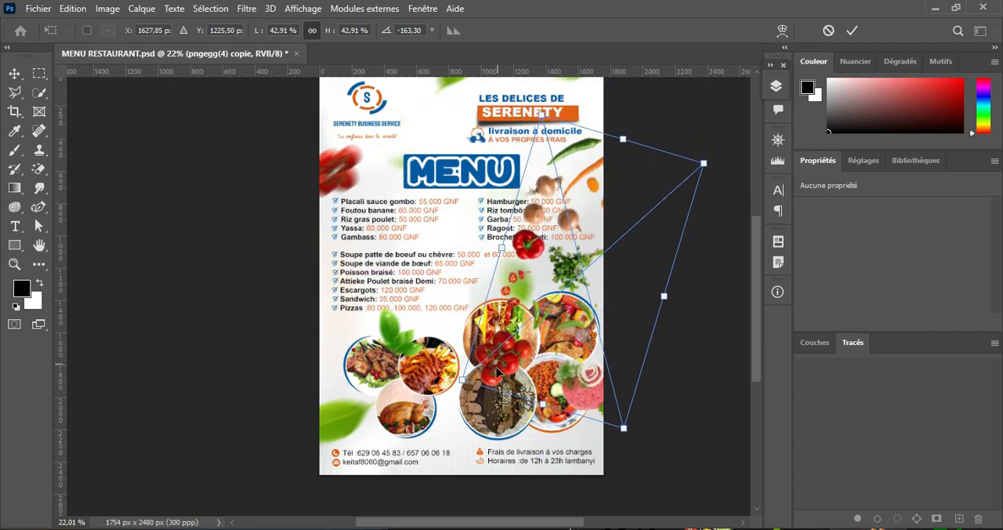
left_click_drag(464, 384, 497, 354)
mouse_move(544, 258)
left_mouse_down()
mouse_move(530, 250)
mouse_move(527, 265)
left_mouse_up()
left_click(849, 33)
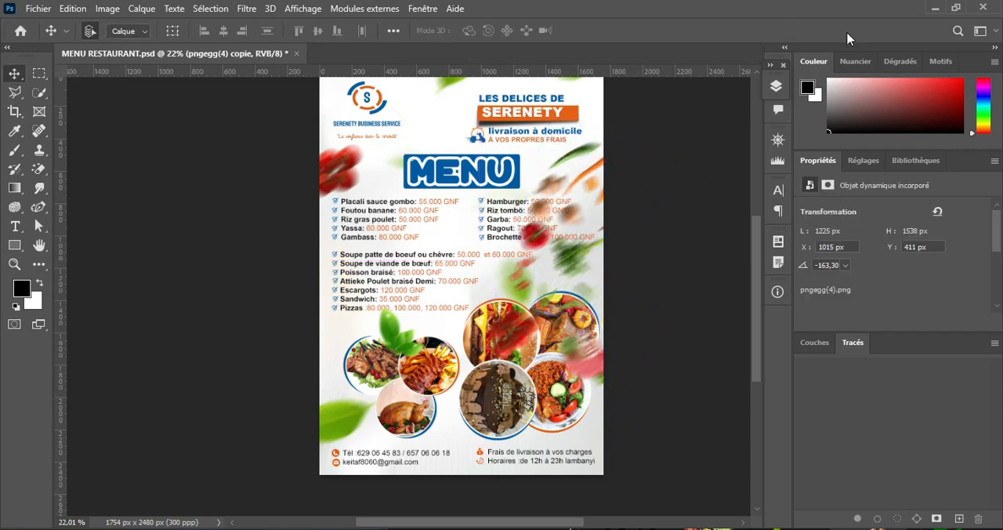
Step: Add a layer mask to the vegetable copy and paint out the parts covering the dish photos
left_click(776, 87)
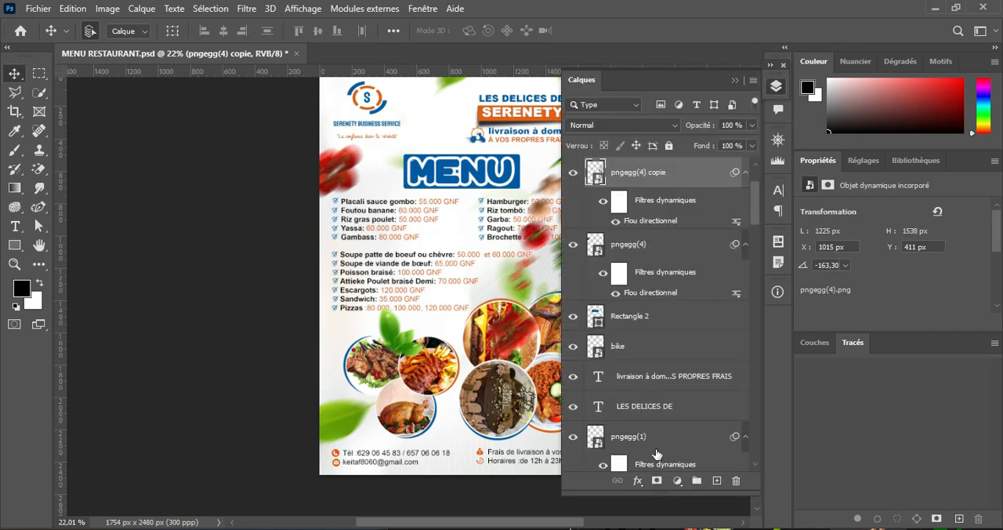
left_click(657, 480)
left_click(737, 81)
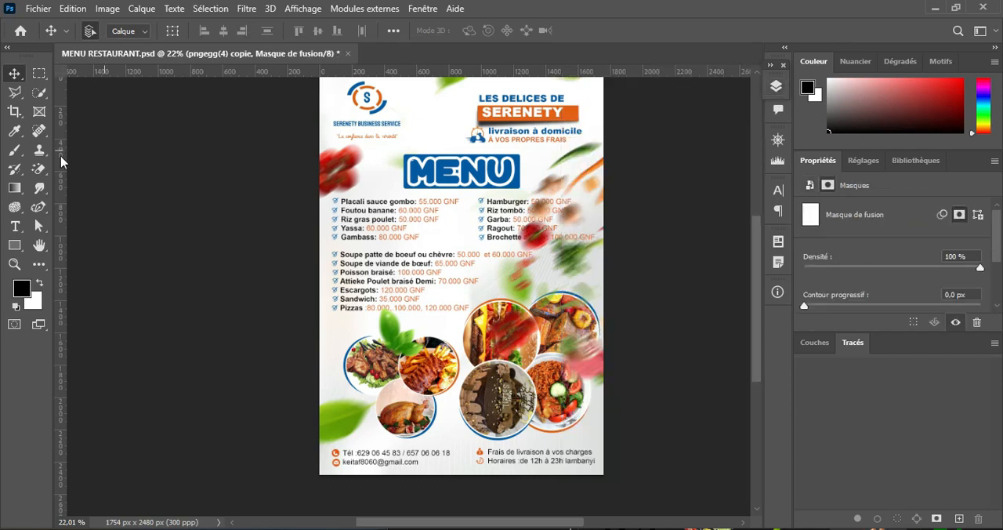
left_click(14, 151)
mouse_move(496, 308)
left_mouse_down()
mouse_move(509, 360)
mouse_move(580, 344)
mouse_move(517, 329)
mouse_move(566, 245)
mouse_move(553, 263)
left_mouse_up()
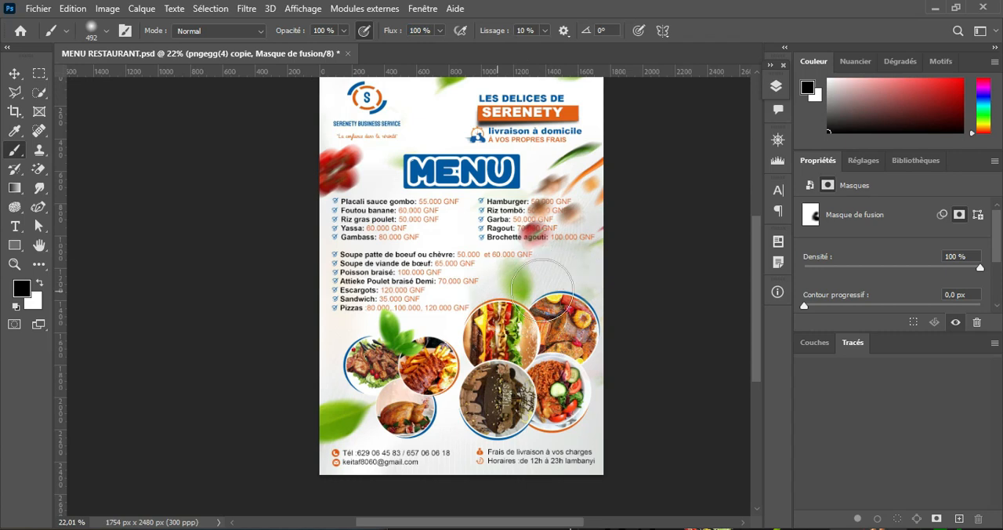
Step: Paint out the copy's vegetables over the Hamburger to Brochette agouti list on the mask with a 200 px brush
scroll(561, 253, "up", 5)
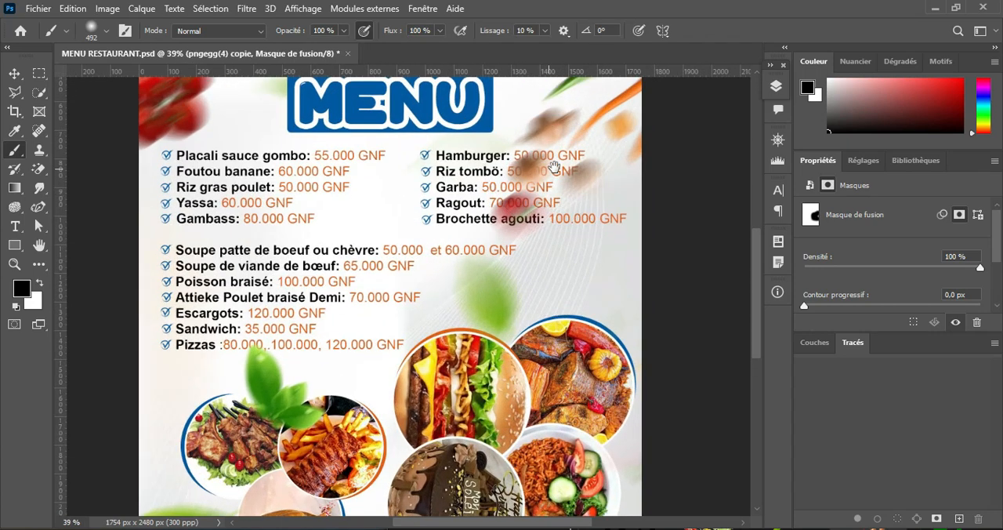
left_click_drag(553, 167, 439, 237)
mouse_move(444, 278)
left_mouse_down()
mouse_move(399, 279)
mouse_move(421, 215)
mouse_move(446, 193)
mouse_move(420, 194)
mouse_move(486, 251)
mouse_move(506, 230)
mouse_move(486, 268)
left_mouse_up()
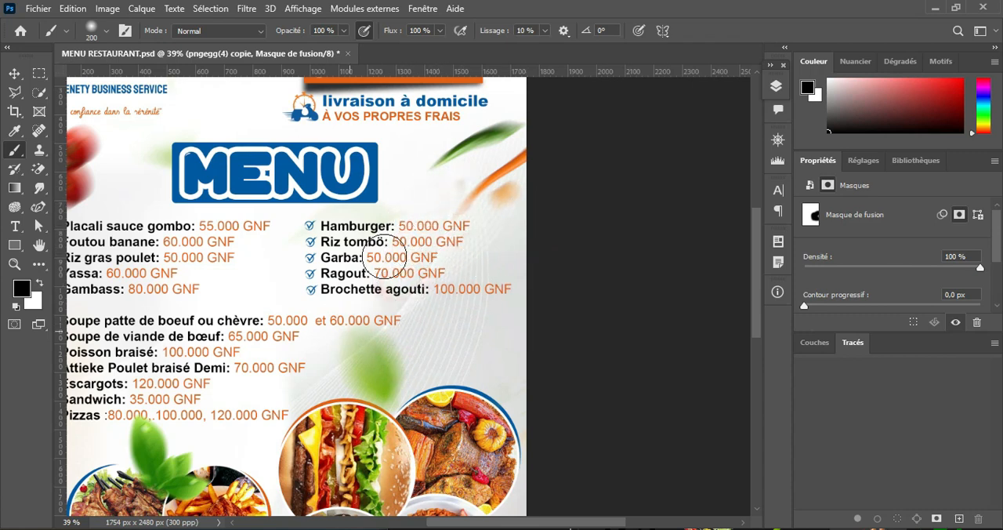
scroll(397, 304, "down", 9)
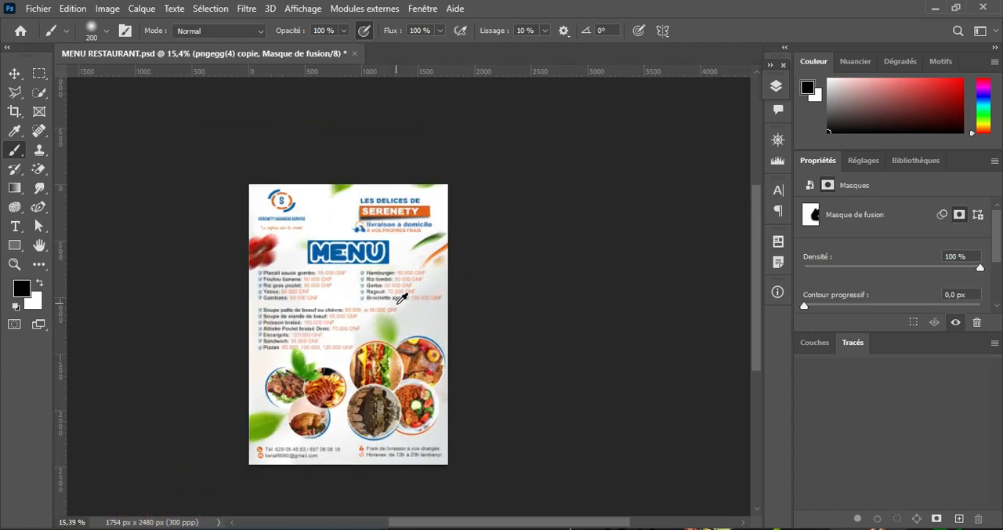
scroll(397, 303, "up", 4)
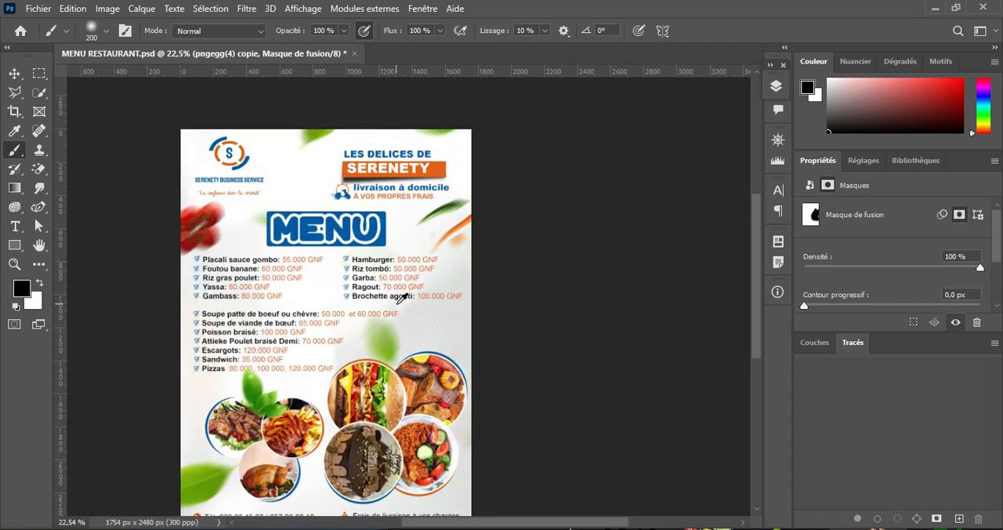
left_click_drag(375, 323, 387, 249)
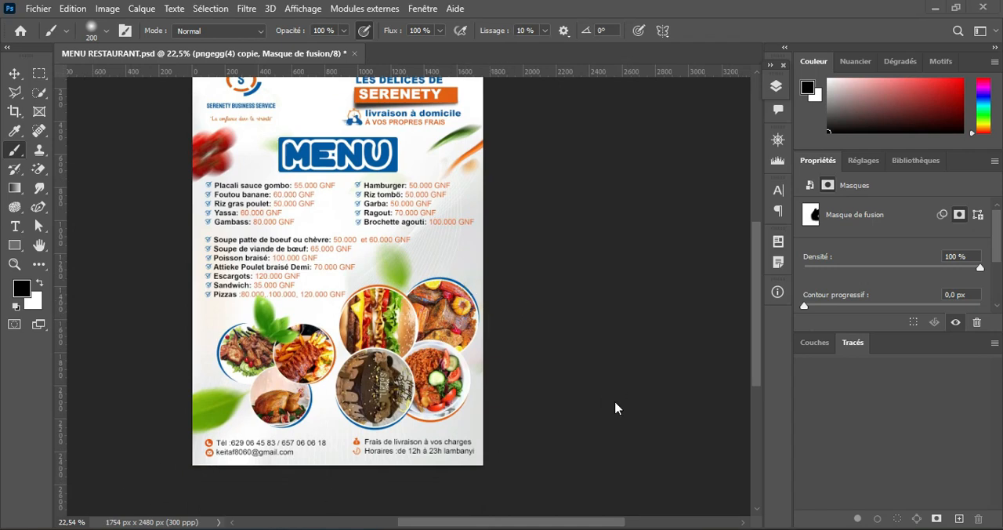
Step: Place the vegetable splash pngegg(3).BEpng from the MNU RESTO folder, scaled to 16.40%, between the logo and the SERENETY heading
key("alt+Tab")
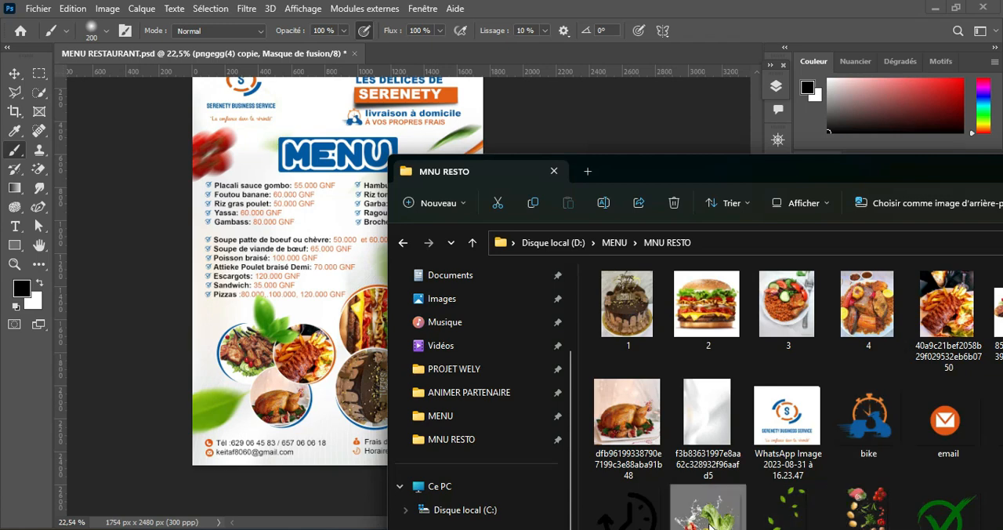
left_click_drag(630, 411, 317, 127)
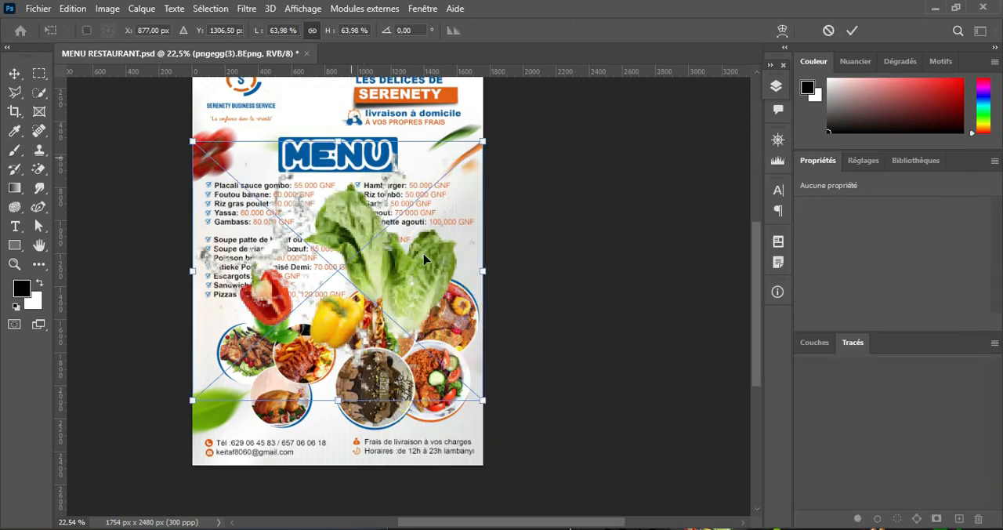
left_click_drag(482, 400, 304, 242)
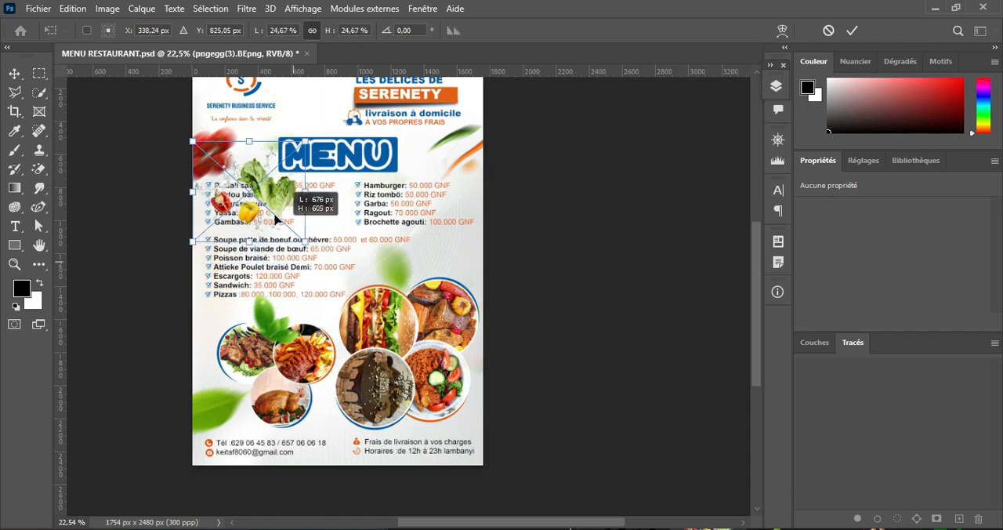
left_click_drag(380, 132, 388, 231)
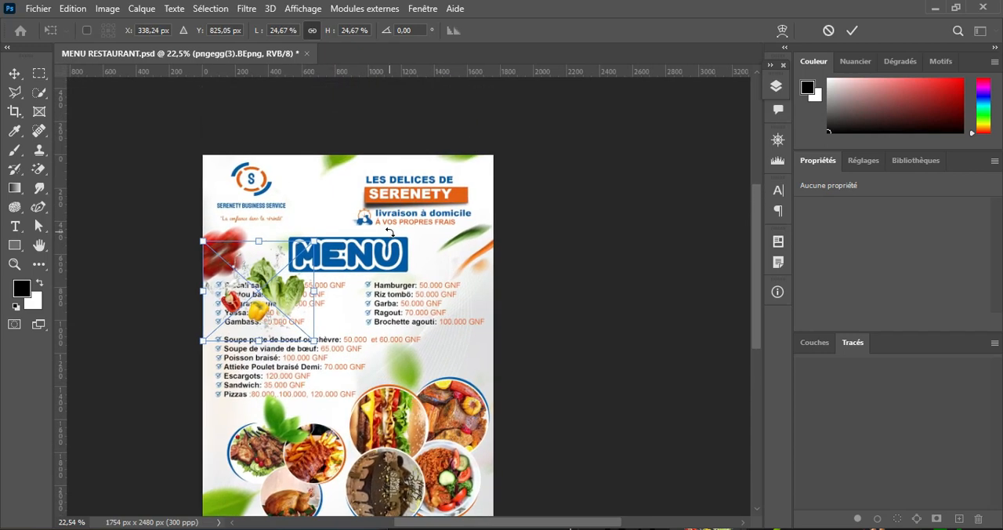
scroll(388, 231, "up", 3)
left_click_drag(236, 315, 301, 222)
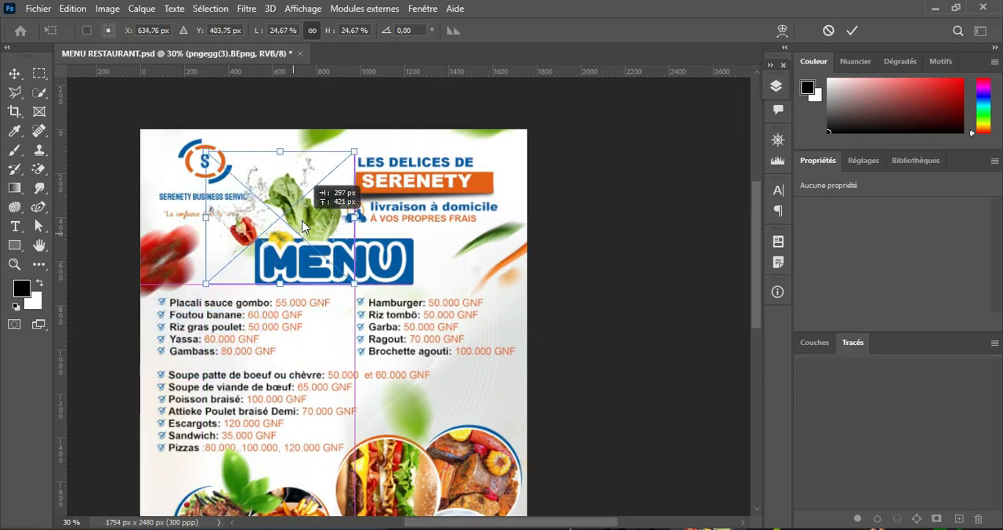
left_click_drag(354, 152, 293, 191)
left_click_drag(283, 240, 323, 200)
Step: Try the vegetable splash above the dish photos at the page's right side, under the Brochette agouti line
scroll(440, 337, "down", 3)
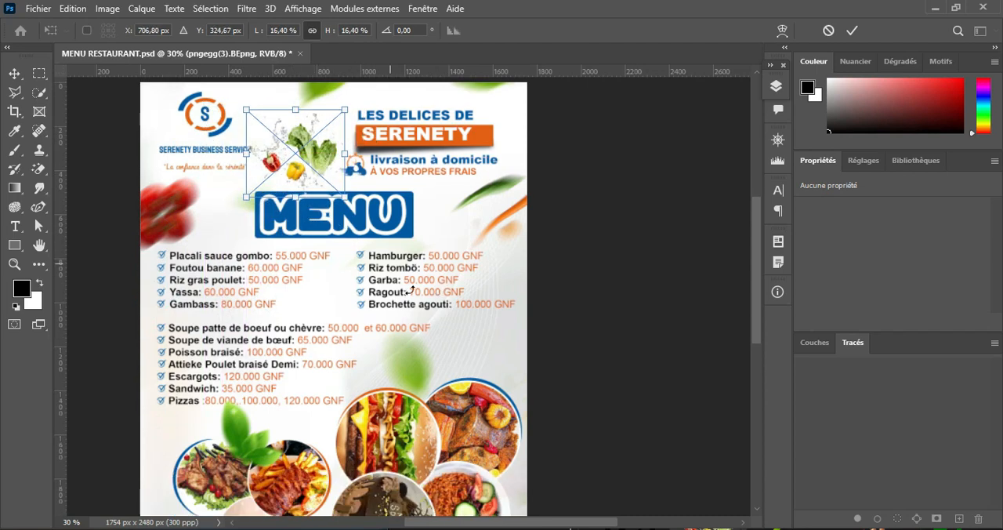
scroll(411, 290, "down", 5)
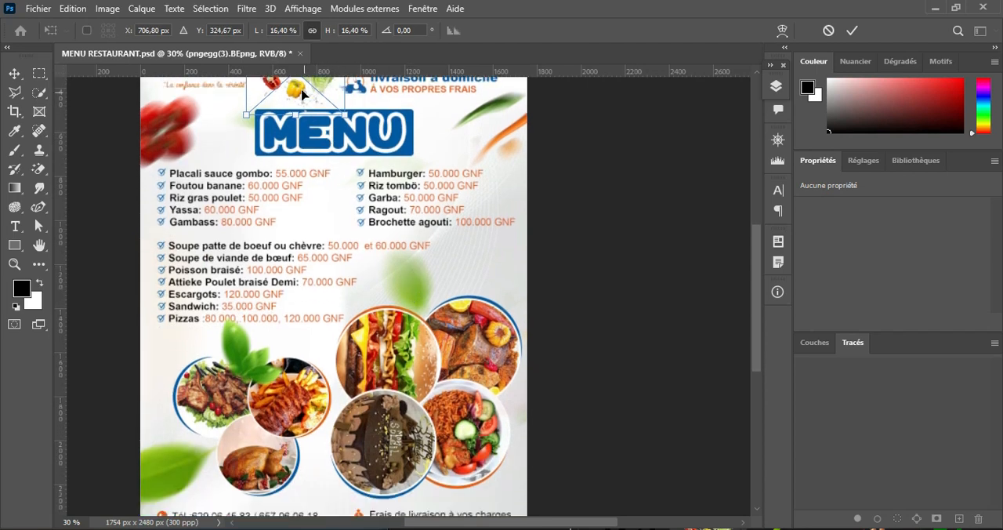
left_click_drag(301, 93, 479, 293)
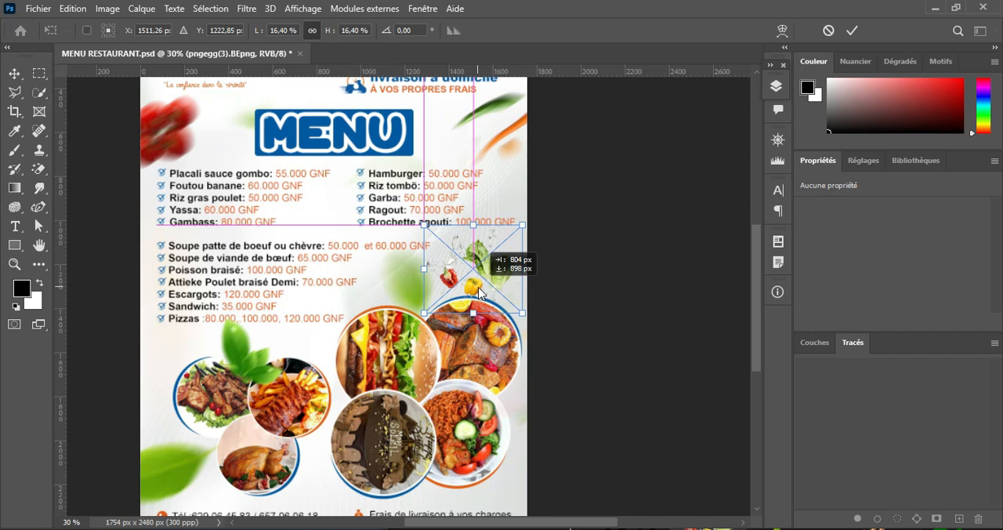
scroll(480, 291, "down", 3)
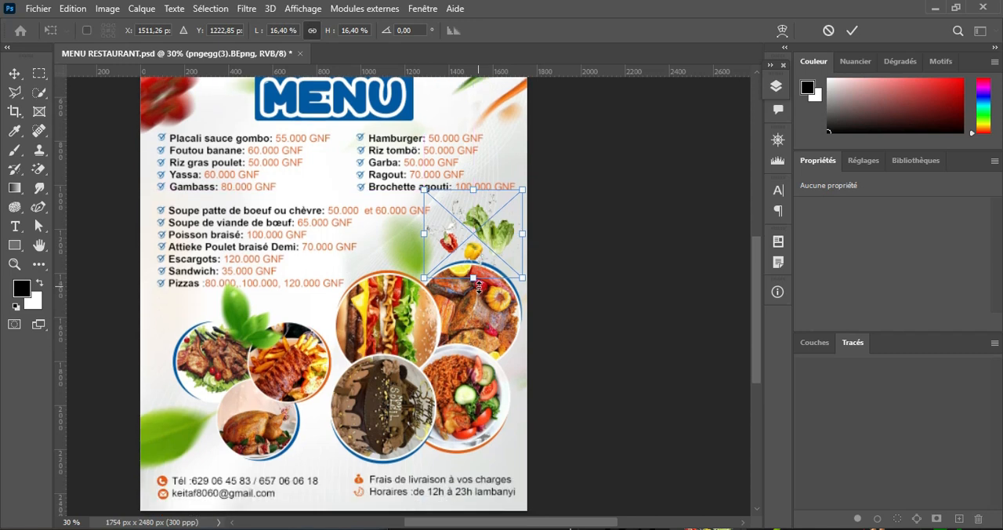
scroll(479, 287, "up", 7)
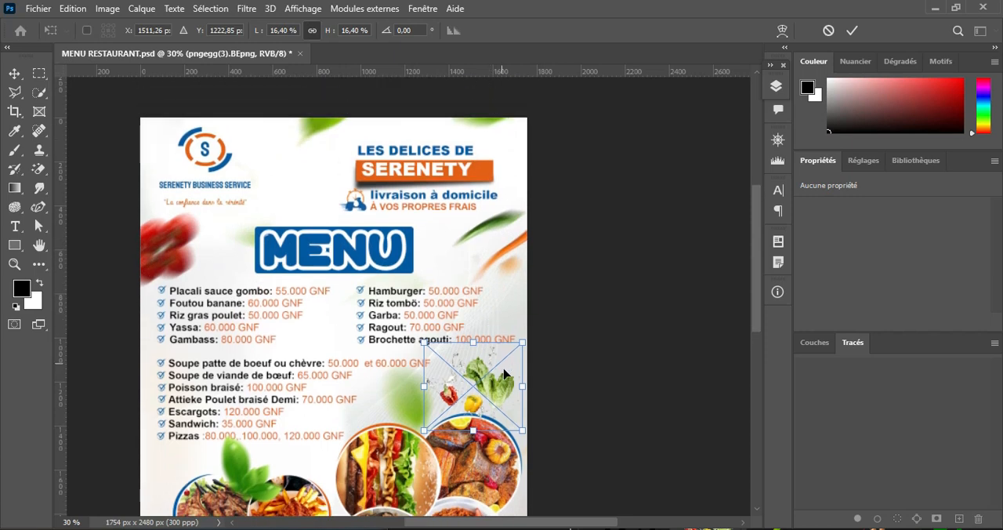
Step: Place the vegetable splash between the logo and the SERENETY heading, scaled to 13.00% and rotated 42.48°
left_click_drag(504, 375, 325, 194)
left_click_drag(349, 145, 291, 171)
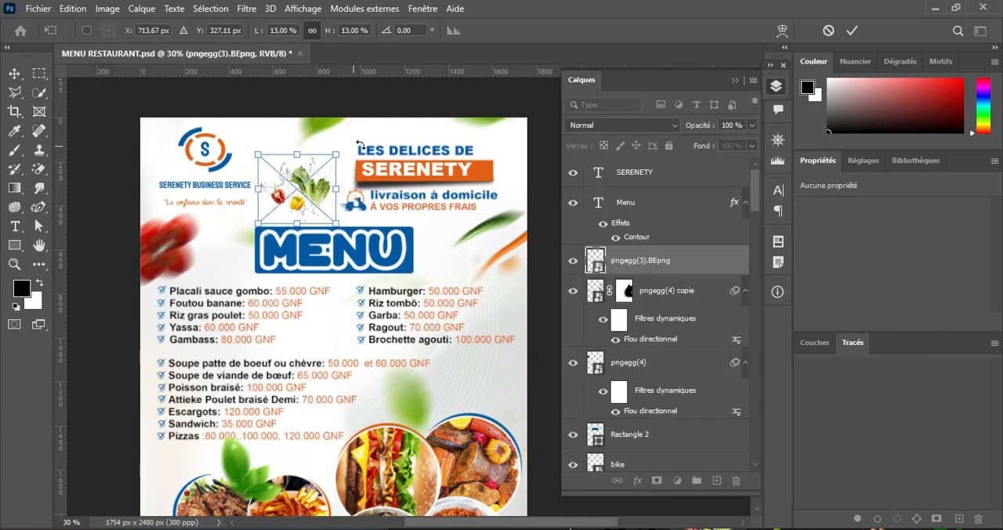
left_click_drag(362, 149, 384, 206)
left_click_drag(312, 206, 311, 203)
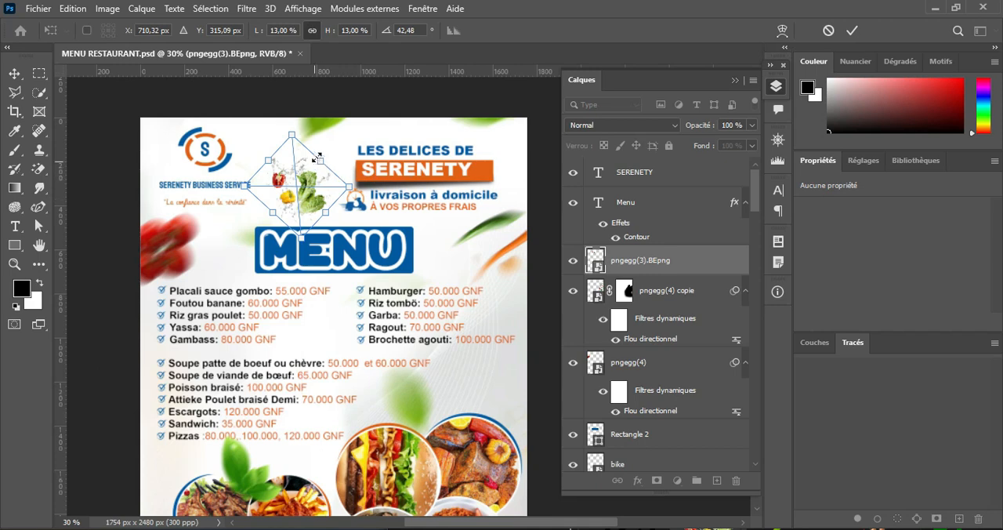
left_click(852, 31)
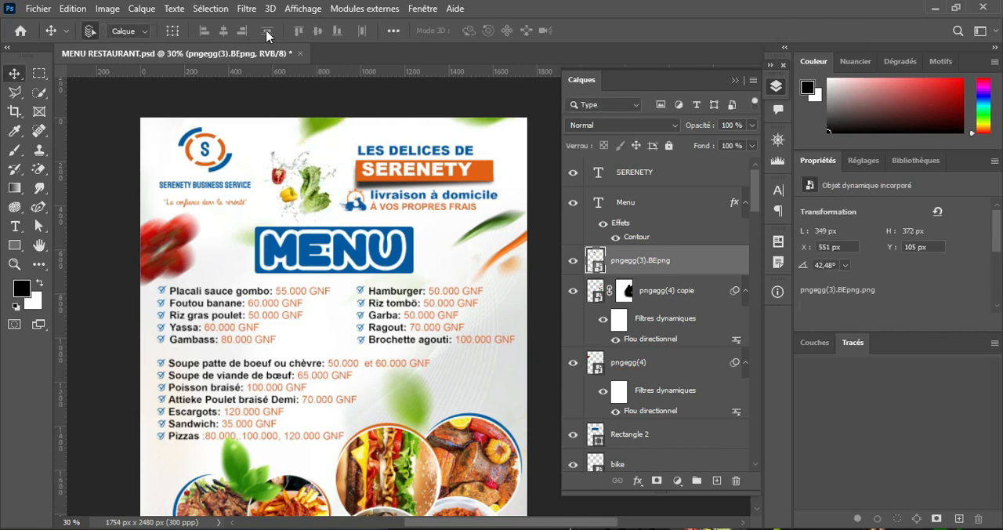
Step: Apply a directional blur (Flou directionnel) to the vegetable splash at 33°, using a much shorter distance than 78 pixels
left_click(247, 8)
mouse_move(384, 244)
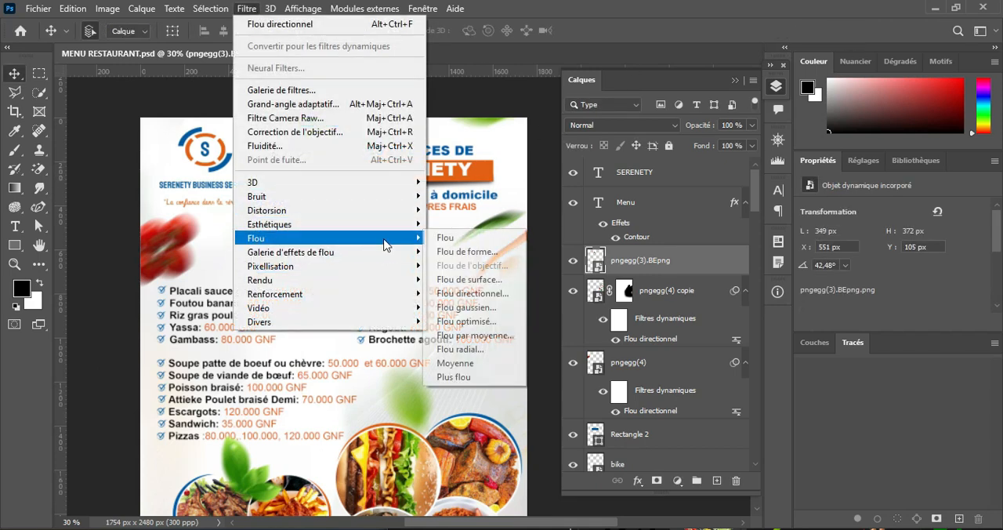
left_click(470, 293)
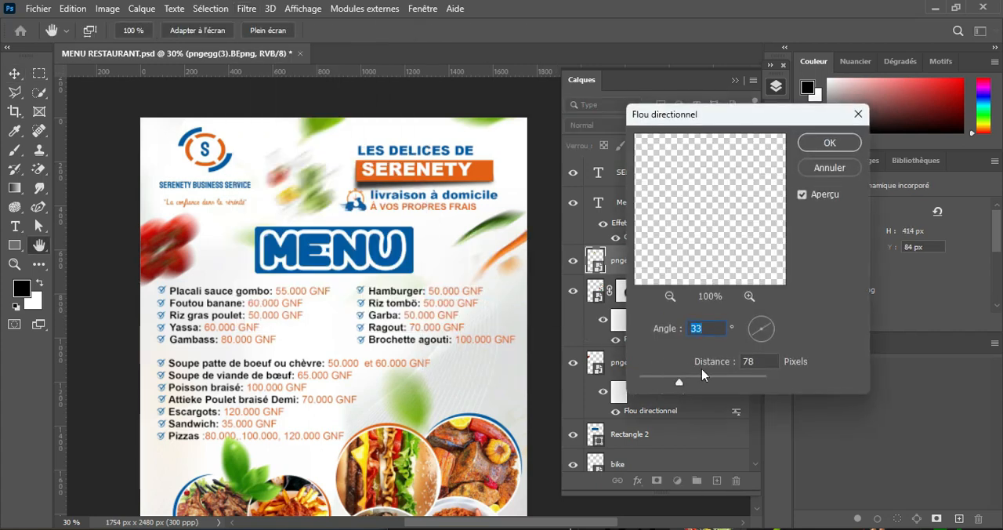
left_click_drag(676, 382, 644, 387)
left_click(828, 142)
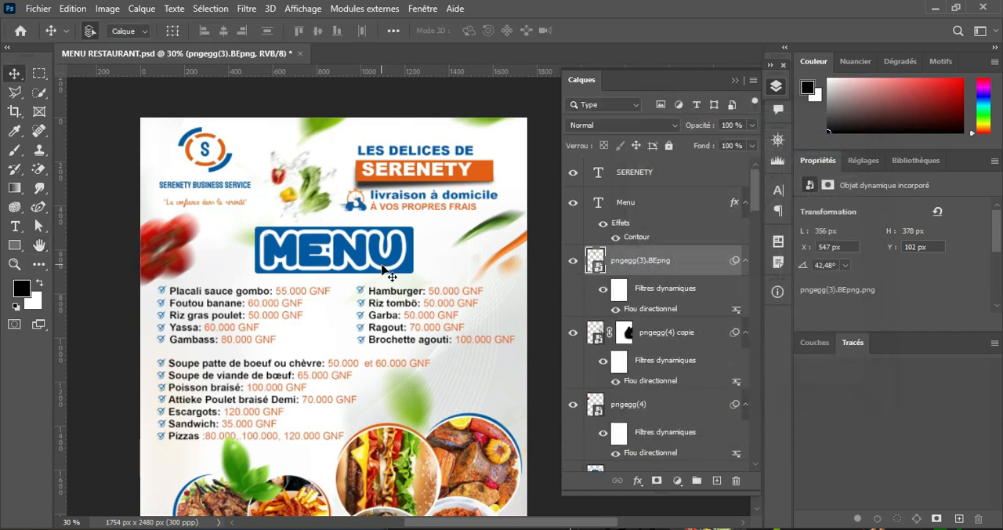
Step: Add a gradient fill layer directly above the Groupe 1 copie layer holding the right-hand dish photos
scroll(385, 267, "down", 3)
scroll(386, 268, "up", 1)
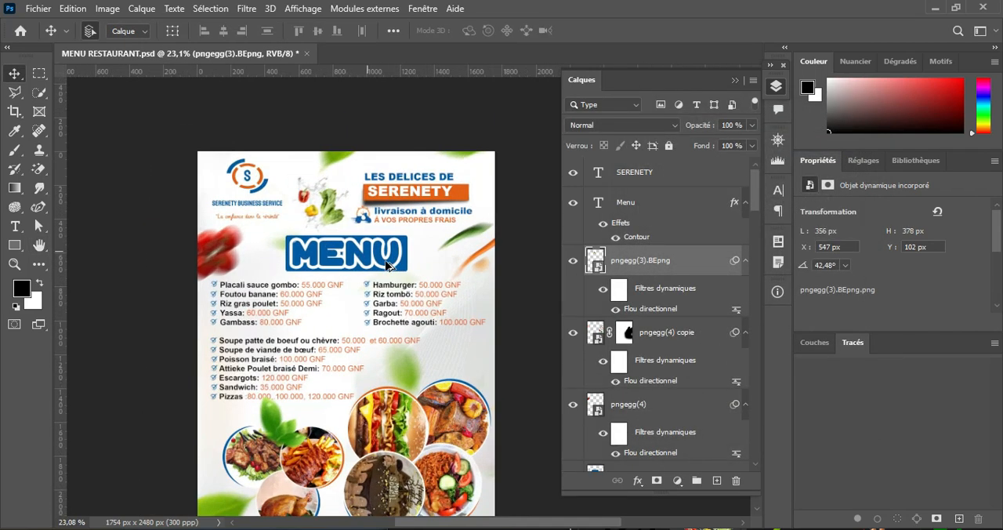
left_click(735, 79)
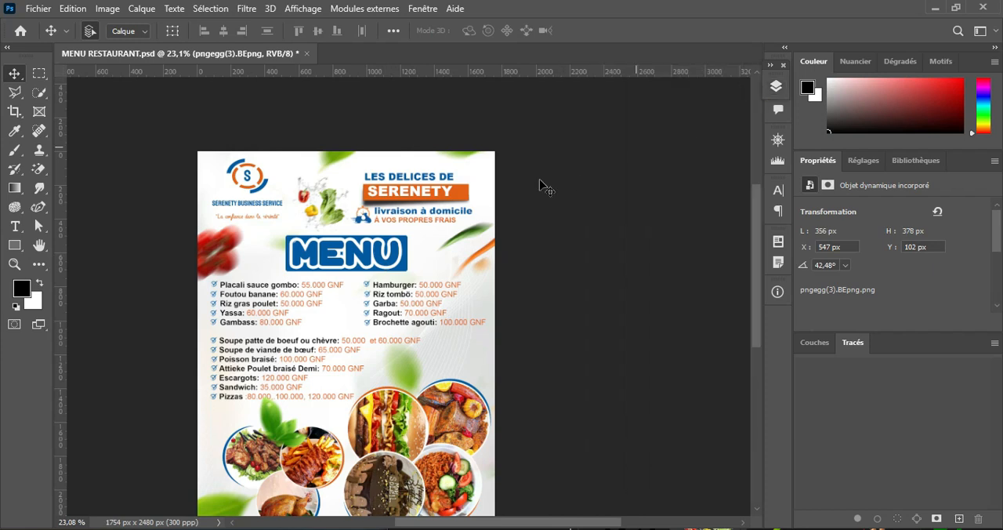
left_click_drag(395, 459, 488, 384)
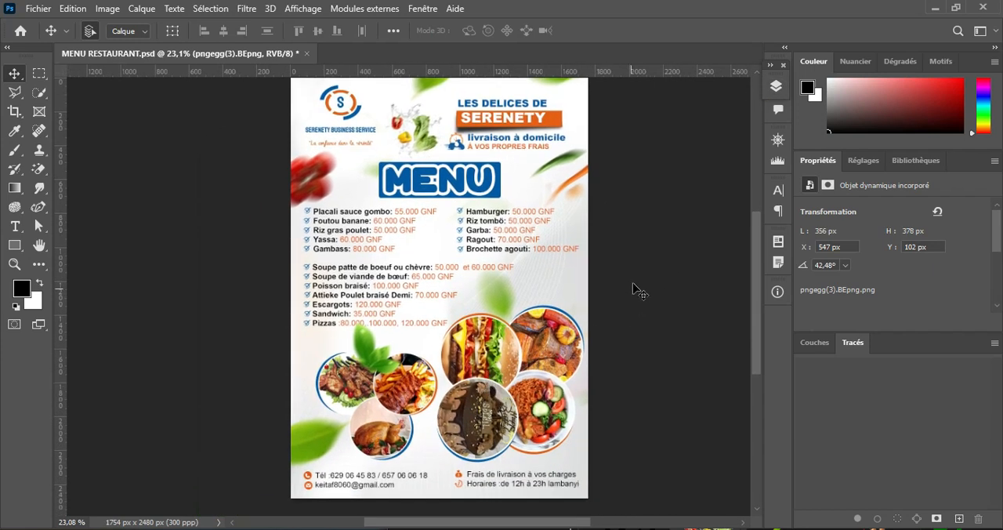
left_click(776, 87)
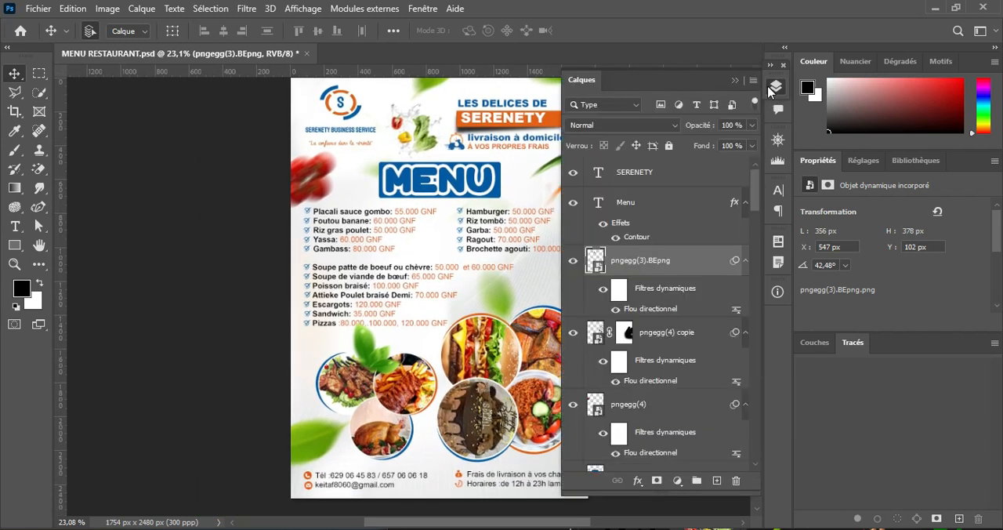
left_click_drag(754, 194, 763, 381)
left_click(474, 405)
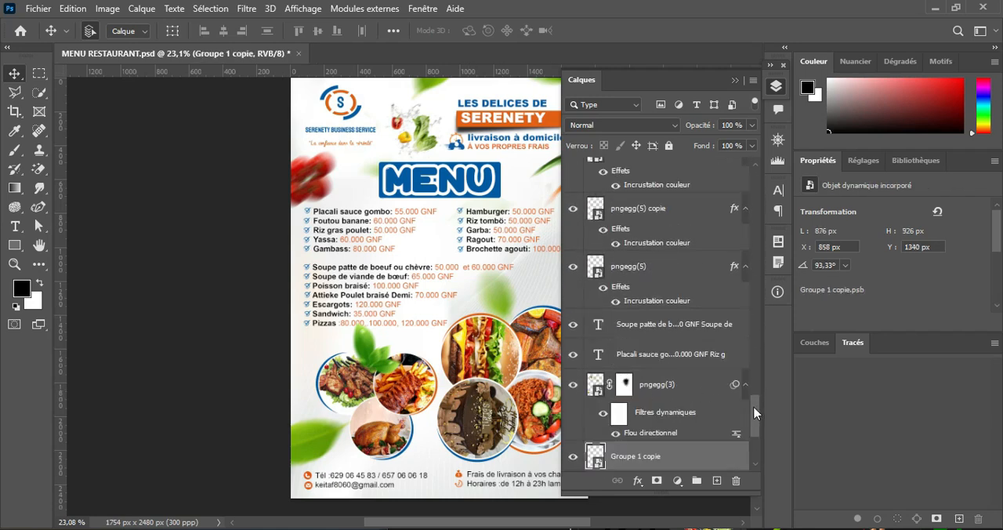
scroll(759, 423, "down", 4)
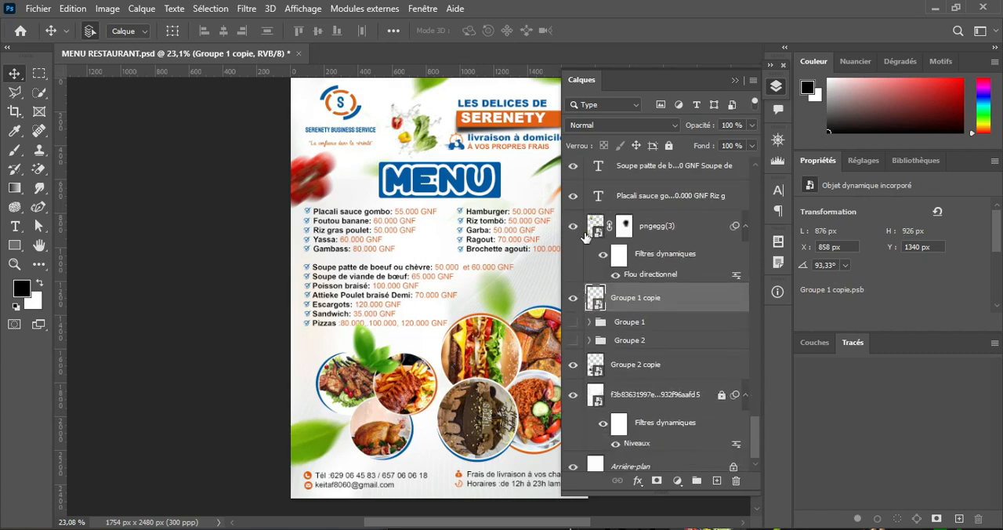
left_click(573, 301)
left_click(572, 299)
left_click(678, 480)
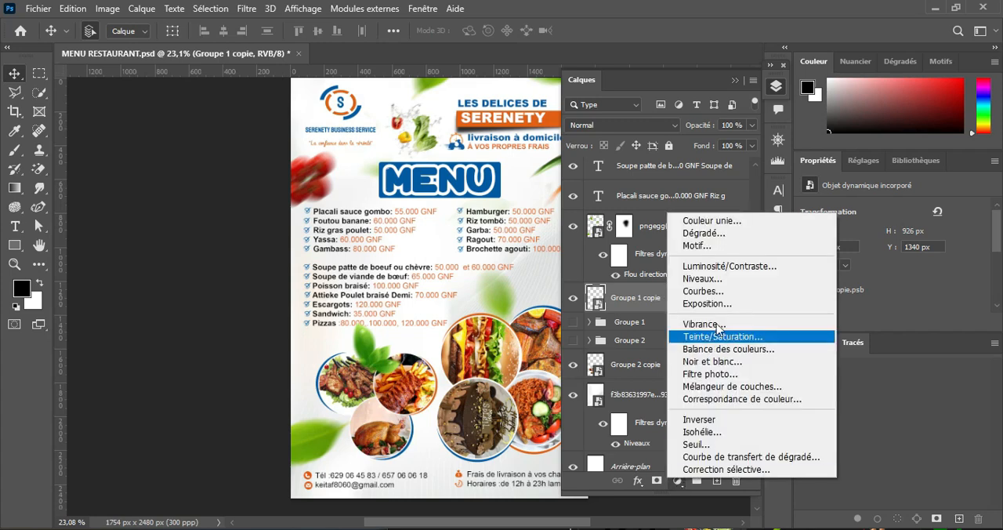
left_click(723, 236)
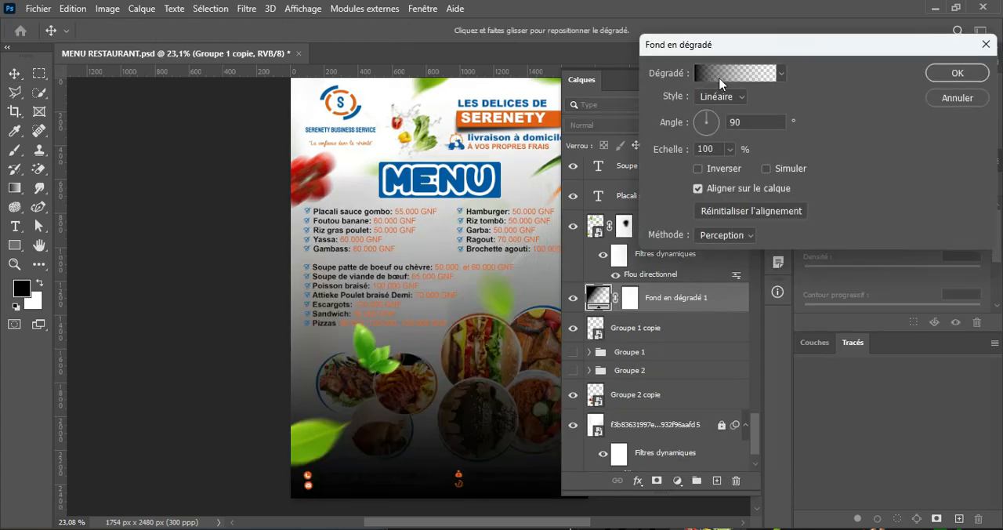
Step: Delete the gradient's end colour stop and recolour the start stop bright orange, so it fades from orange to transparent
left_click(721, 79)
left_click(789, 324)
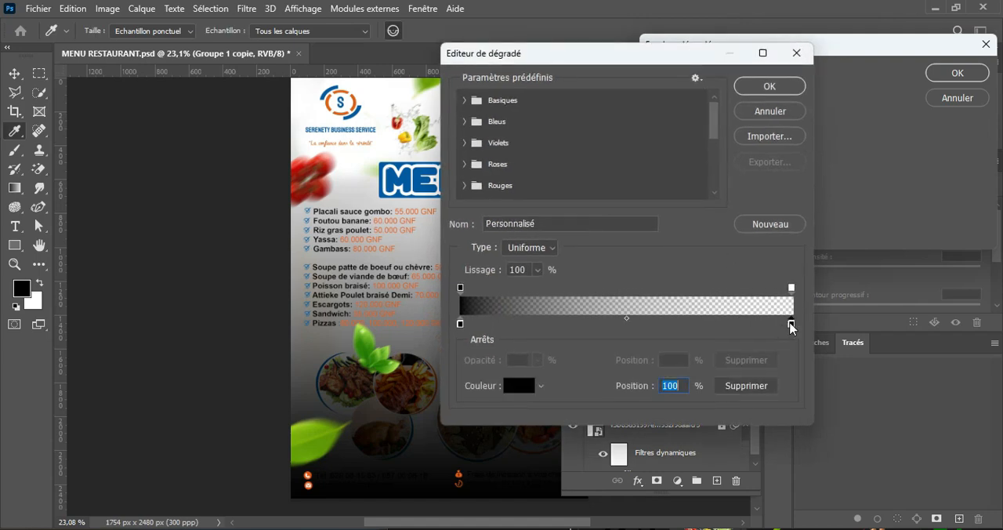
left_click(765, 385)
left_click_drag(491, 58, 713, 69)
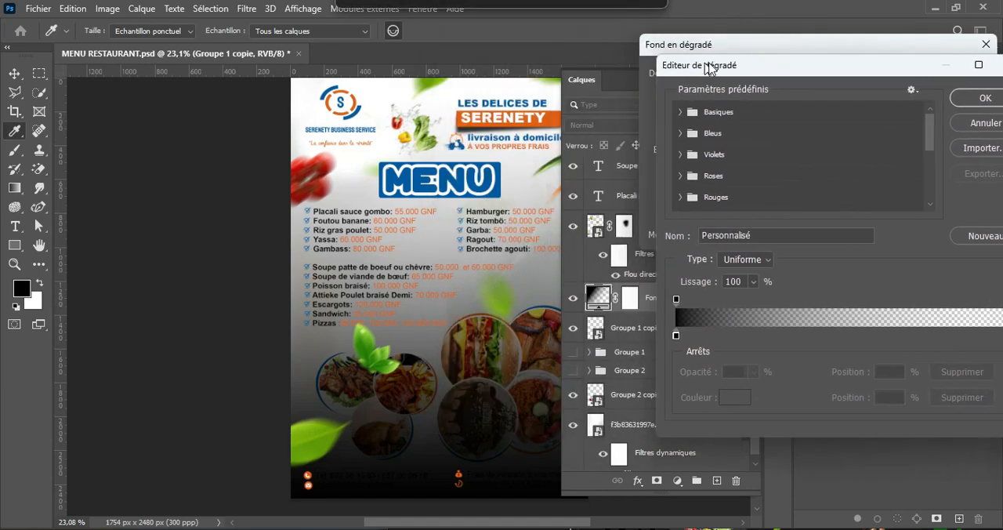
double_click(683, 338)
left_click_drag(621, 241, 676, 245)
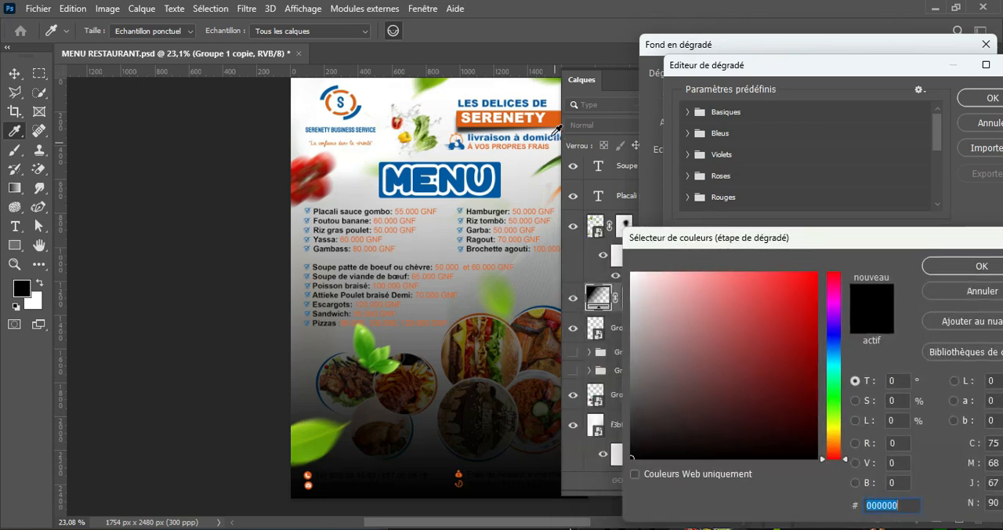
type("e45f10")
left_click_drag(815, 296, 817, 277)
left_click(982, 267)
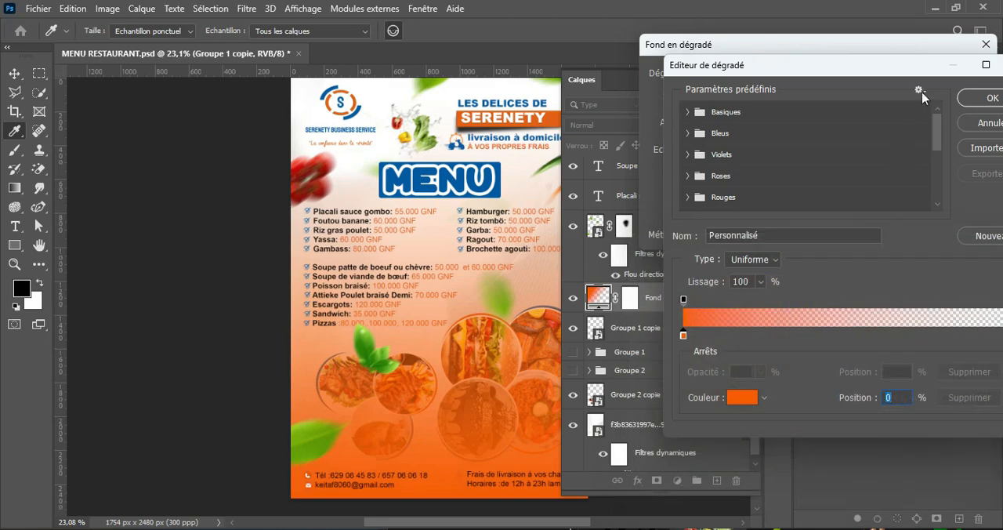
left_click_drag(877, 68, 716, 76)
left_click(835, 107)
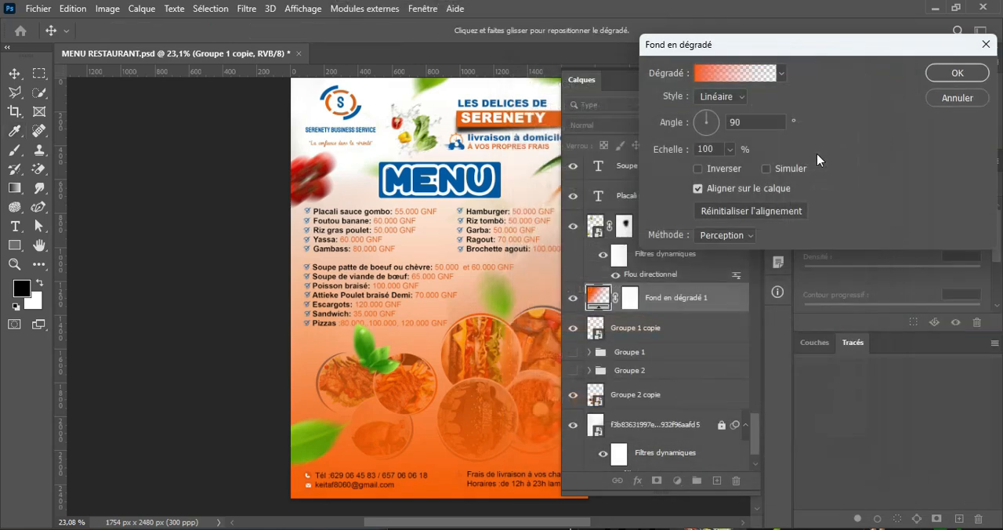
Step: Change the gradient fill's style to Radial and centre its glow over the right-hand dish photos
left_click(727, 97)
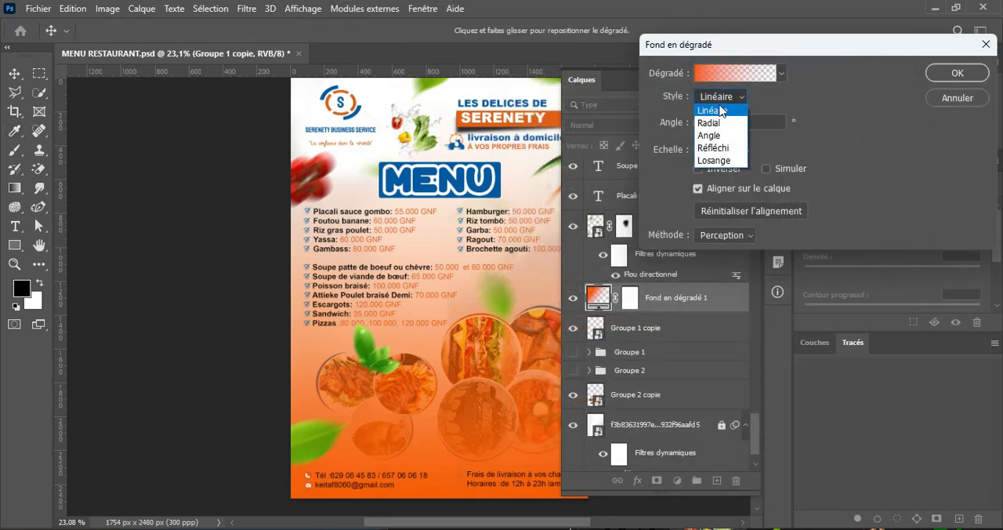
left_click(715, 119)
left_click_drag(493, 282, 514, 382)
left_click_drag(665, 48, 694, 54)
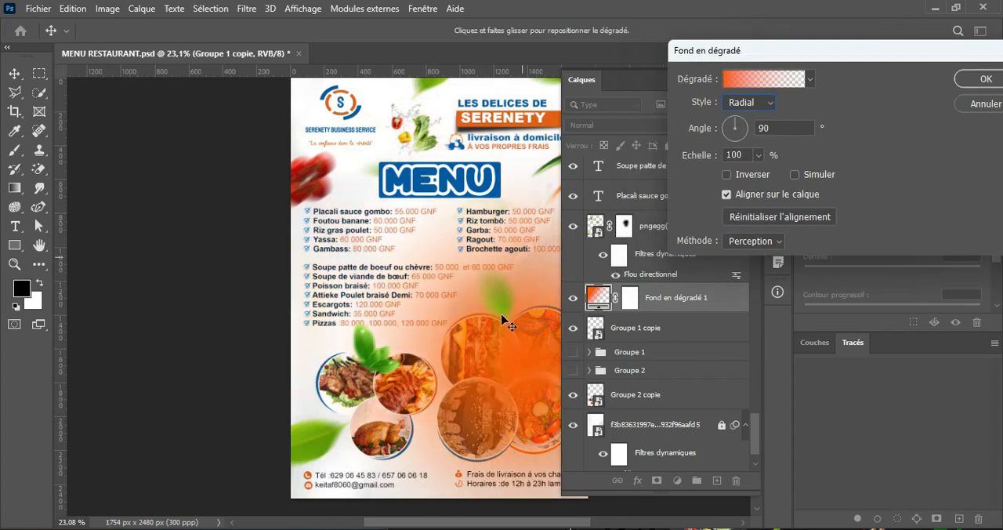
left_click_drag(519, 371, 539, 368)
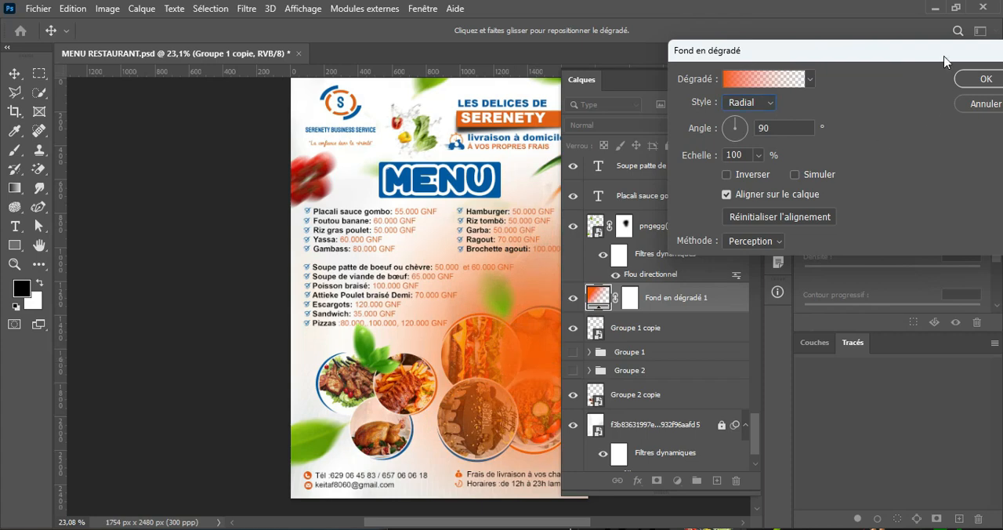
Step: Reduce the radial gradient's scale to 62% and apply the gradient fill
left_click_drag(944, 62, 929, 58)
left_click(743, 152)
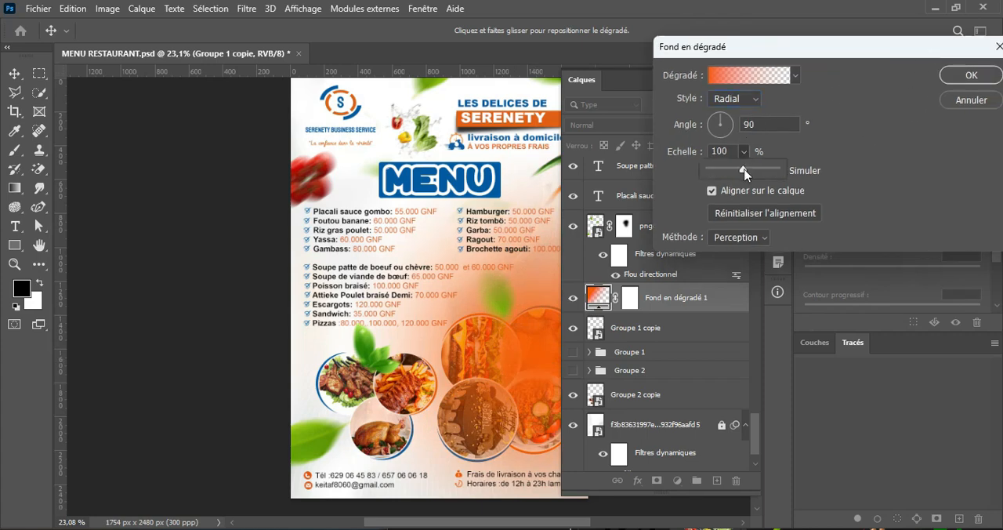
left_click_drag(746, 170, 727, 174)
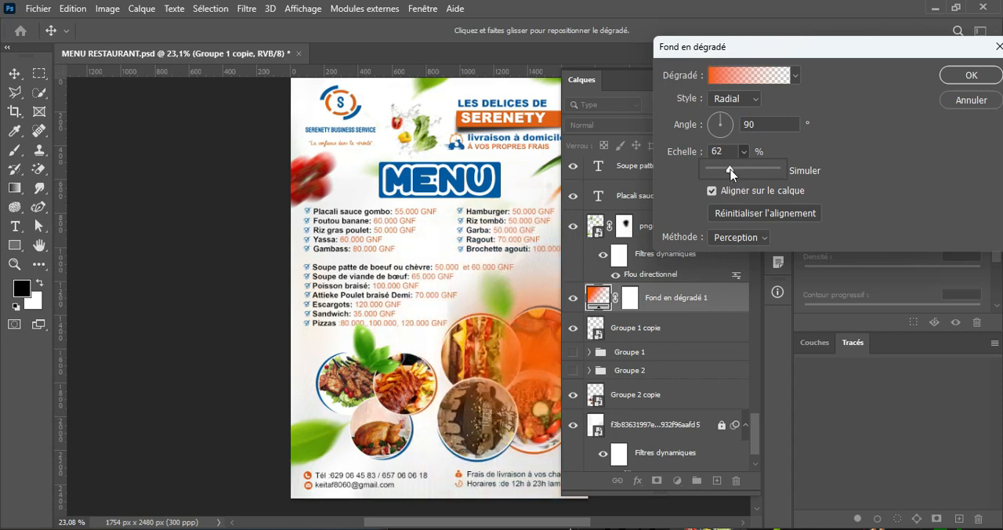
left_click(970, 78)
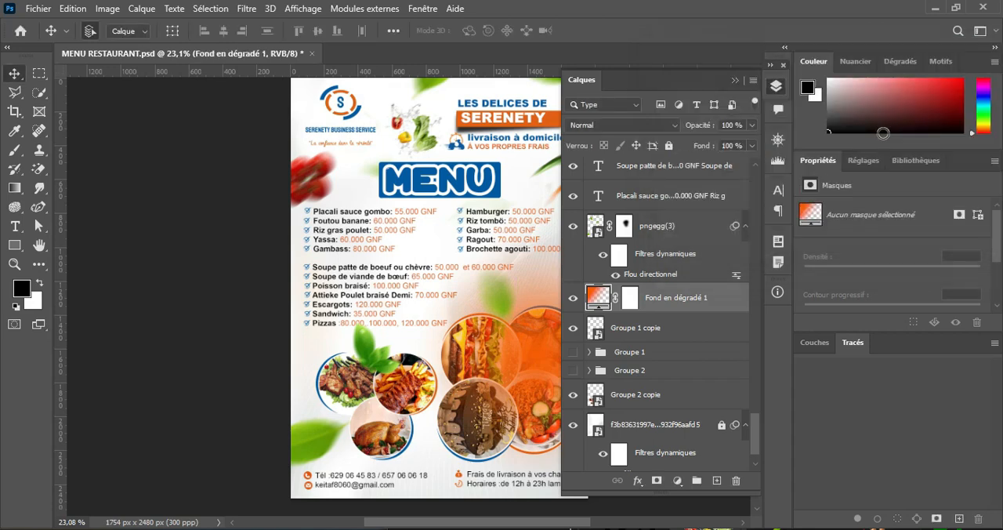
Step: Set the gradient fill layer's blend mode to Lumière tamisée and toggle its visibility to compare the effect on the dish photos
left_click(734, 83)
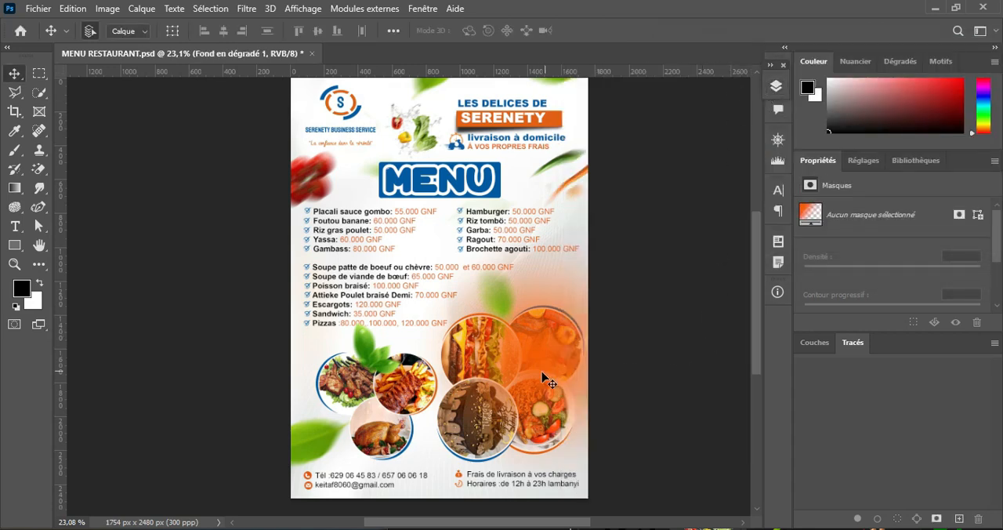
left_click_drag(513, 371, 386, 336)
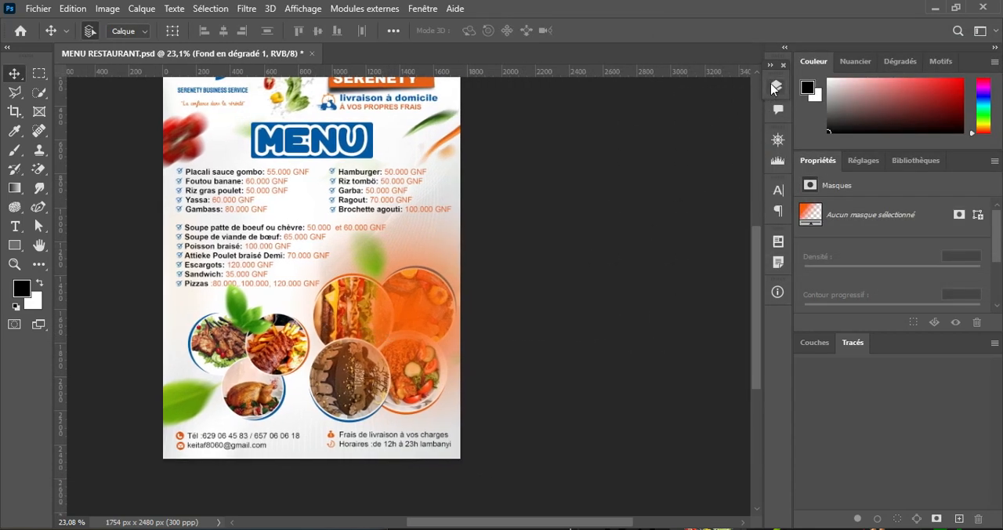
left_click(775, 87)
left_click(662, 125)
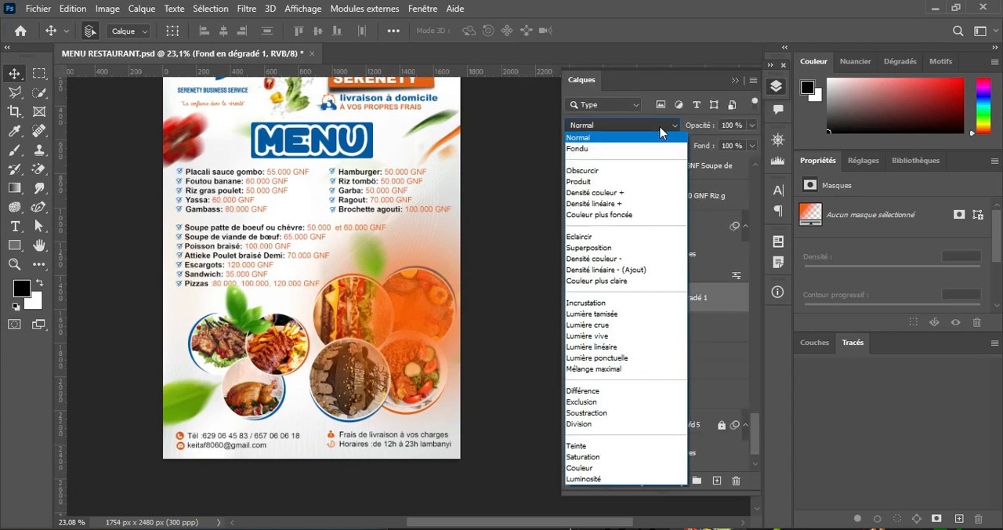
left_click(616, 315)
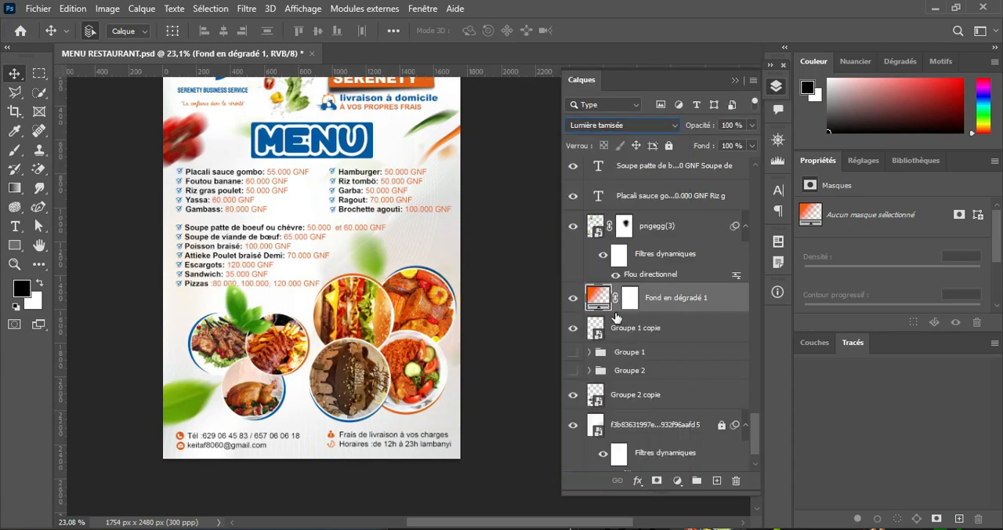
left_click(572, 299)
left_click(572, 298)
scroll(439, 291, "up", 2)
left_click(572, 298)
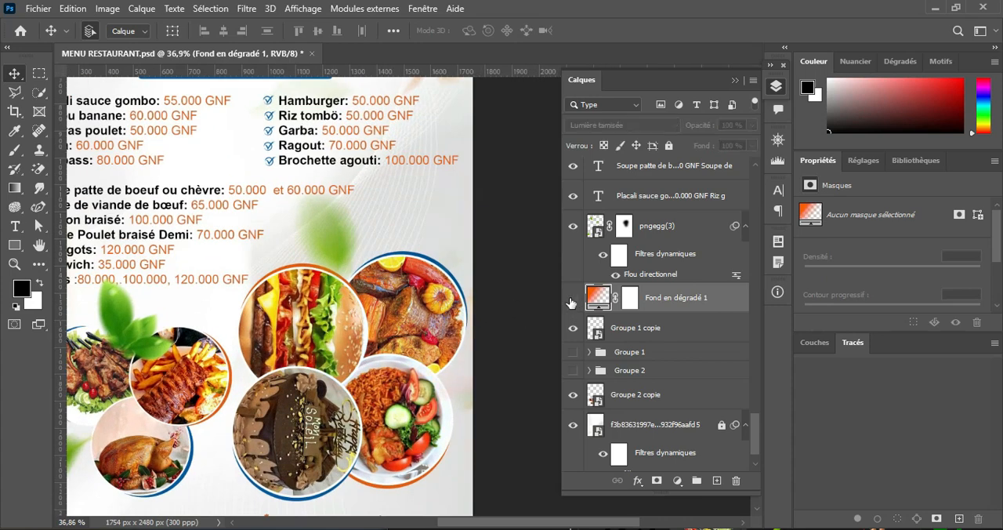
Step: Show and duplicate the gradient fill layer, centre the copy's glow over the left-hand dish photos, and duplicate that copy to intensify the glow
left_click(573, 299)
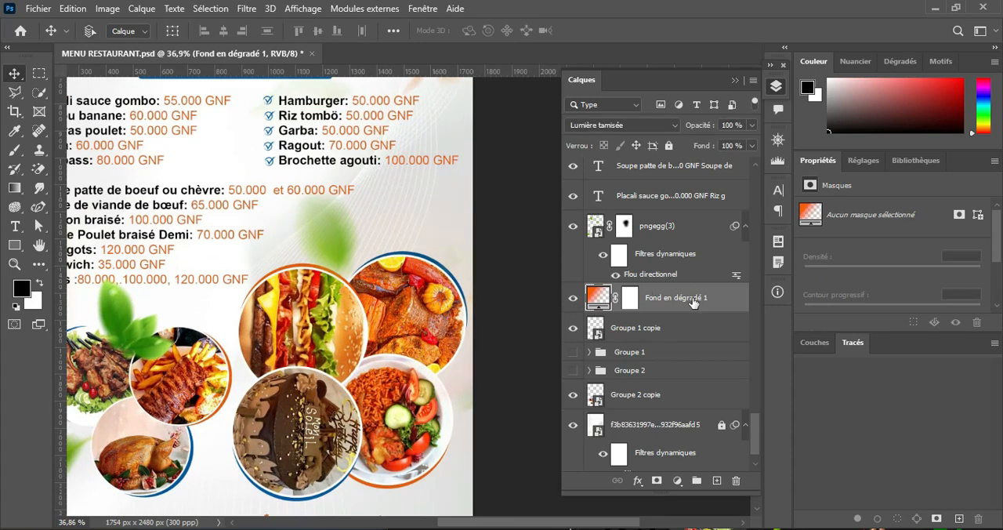
key("ctrl+j")
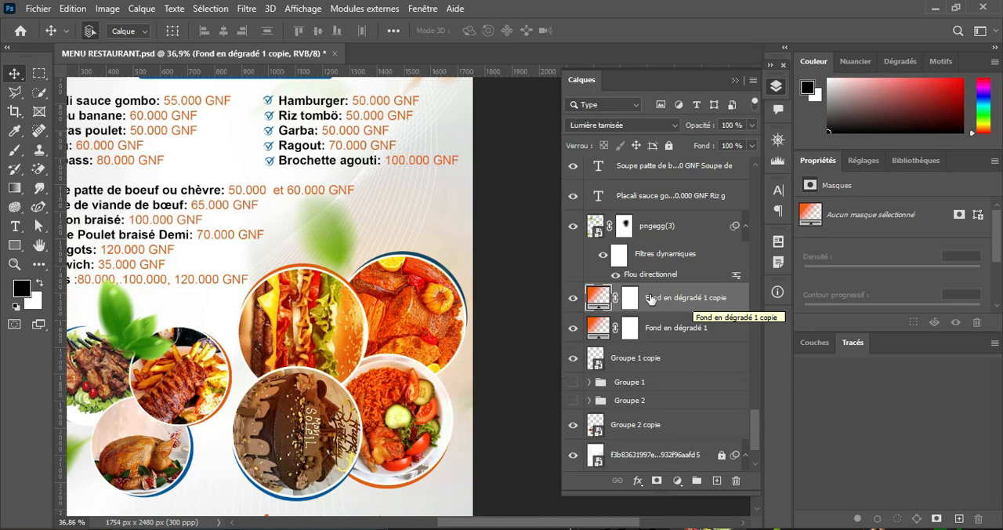
double_click(598, 298)
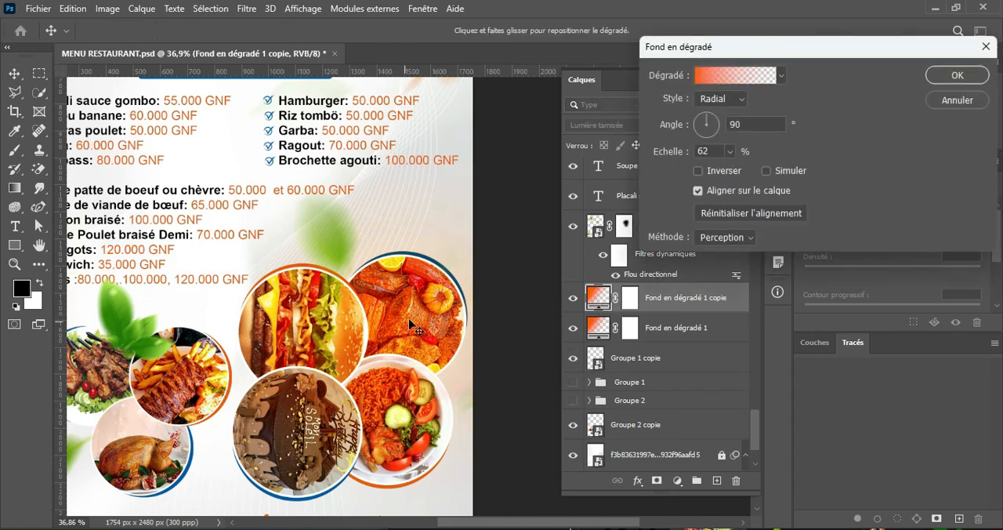
left_click_drag(290, 448, 161, 370)
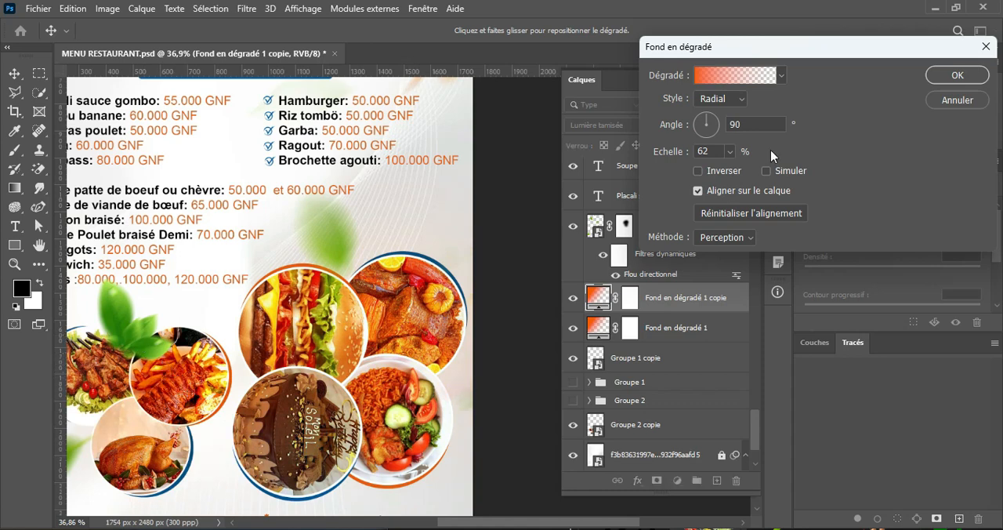
left_click(971, 77)
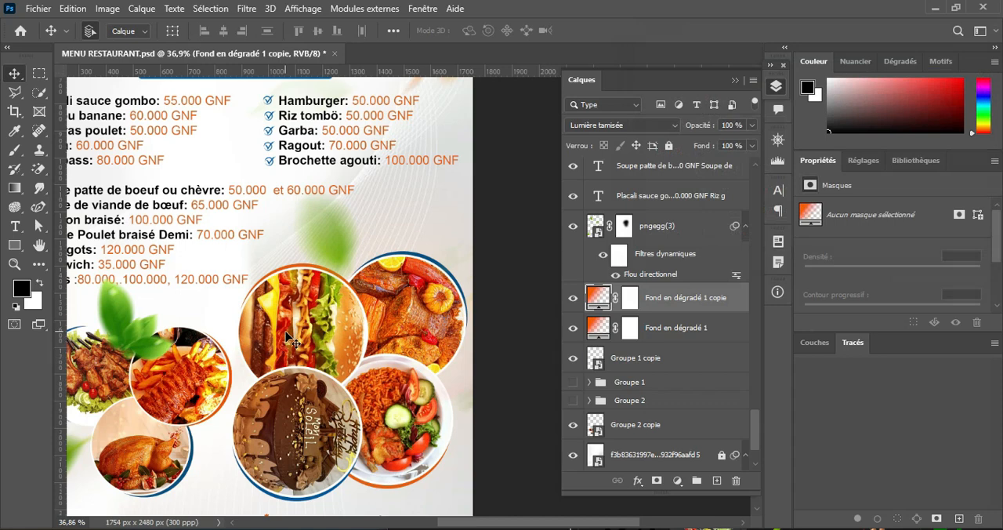
key("ctrl+j")
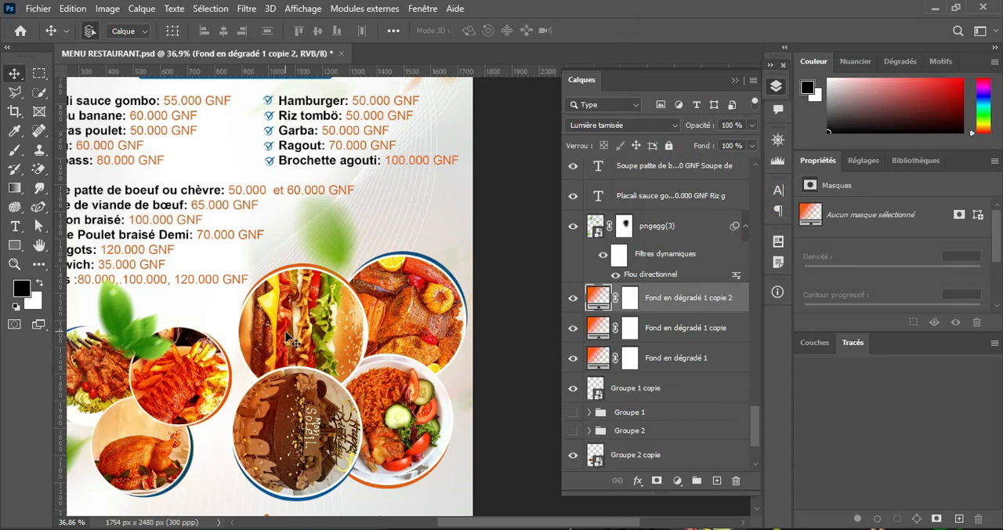
Step: Examine the whole flyer, from the footer and dish photos up through the priced dishes and MENU title to the logo header
left_click_drag(170, 349, 302, 312)
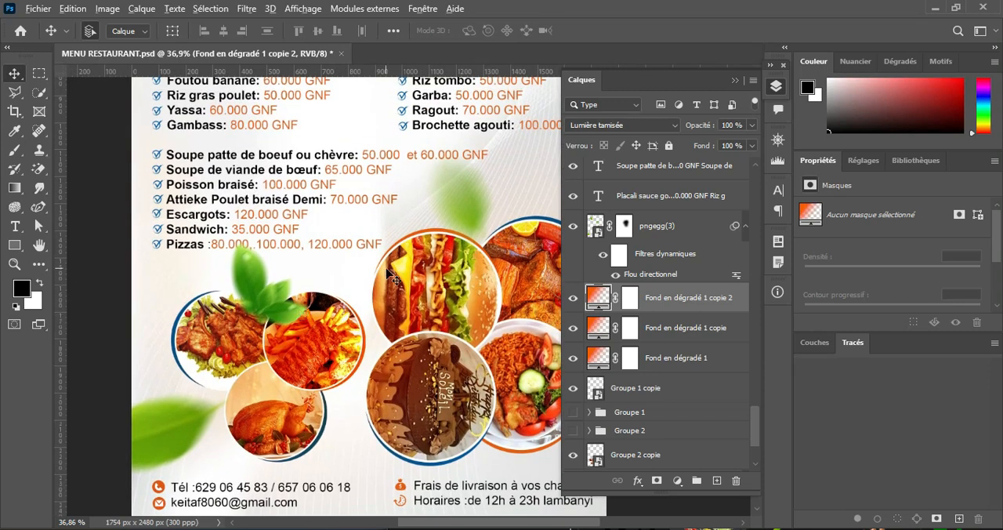
scroll(388, 267, "down", 2)
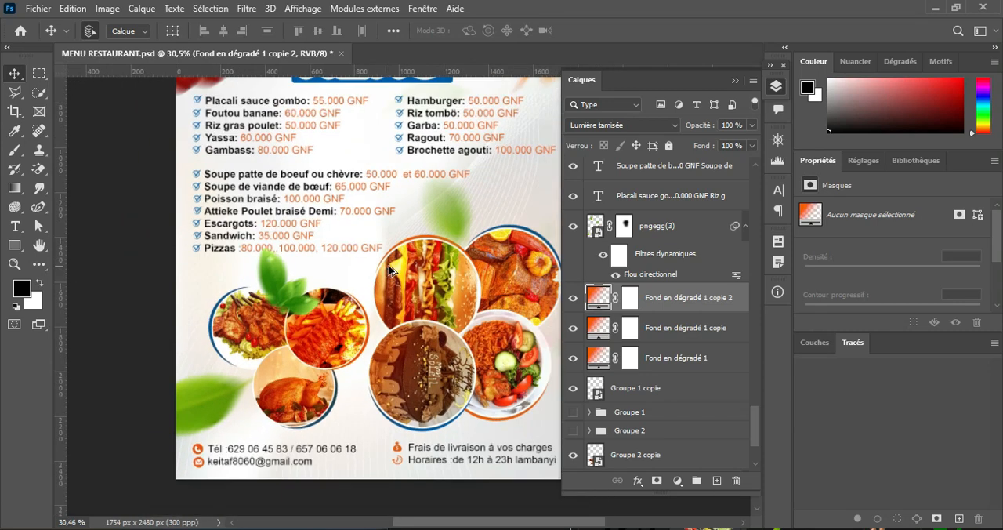
left_click(736, 78)
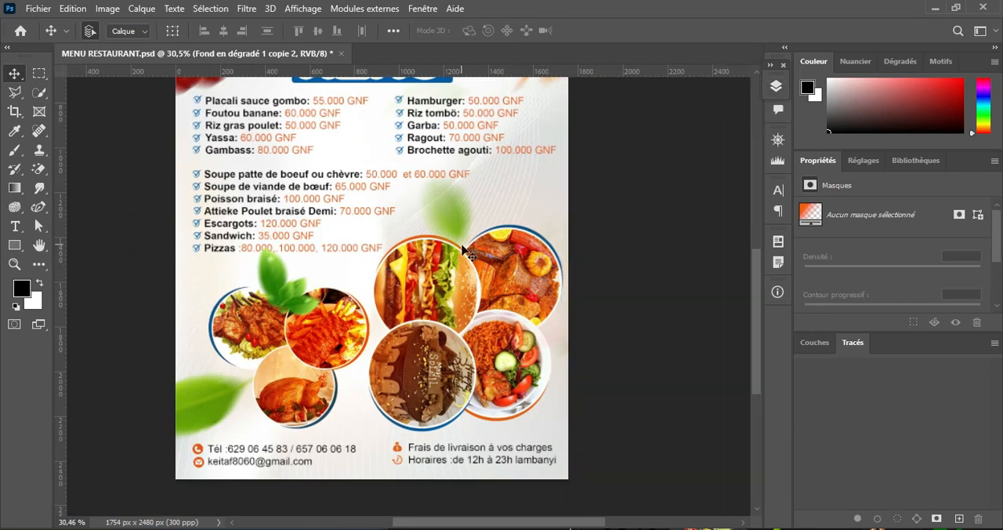
left_click_drag(411, 154, 427, 290)
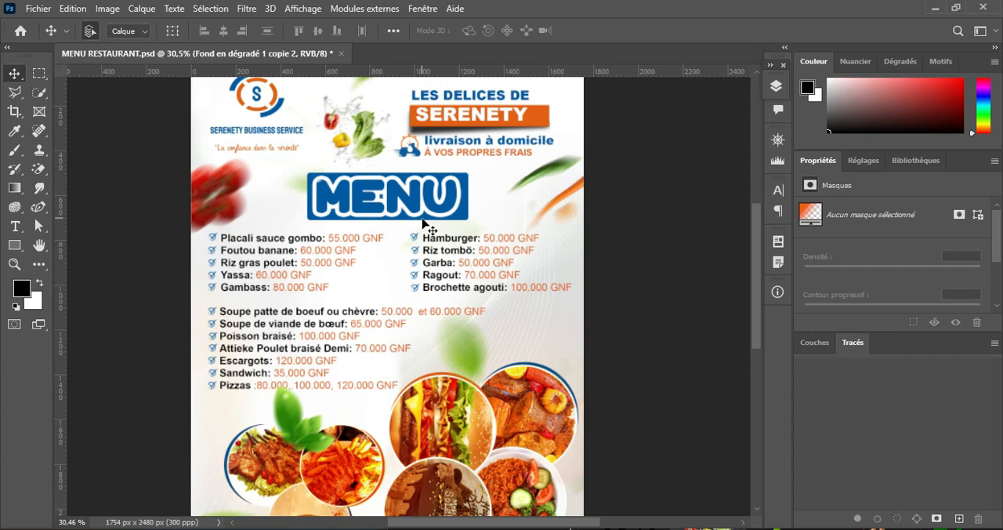
left_click_drag(423, 223, 428, 296)
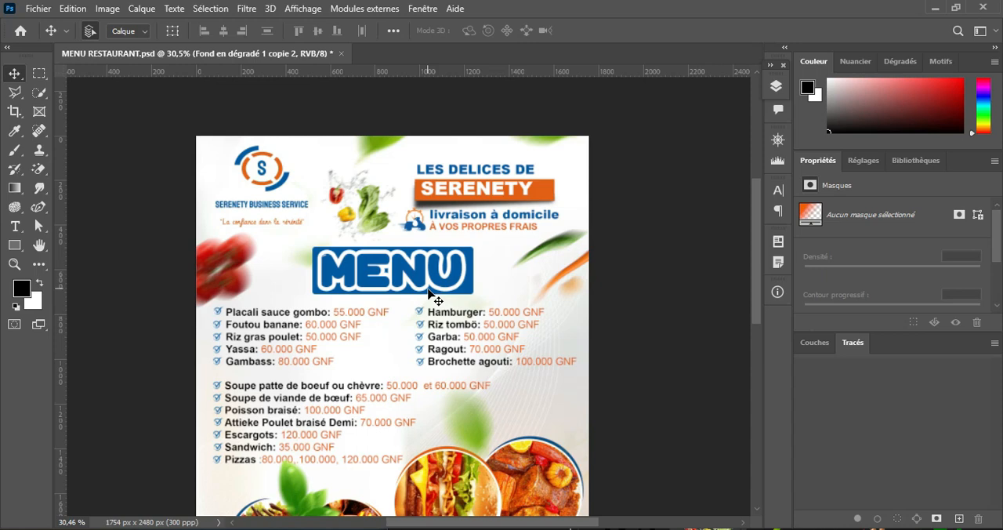
scroll(430, 293, "down", 3)
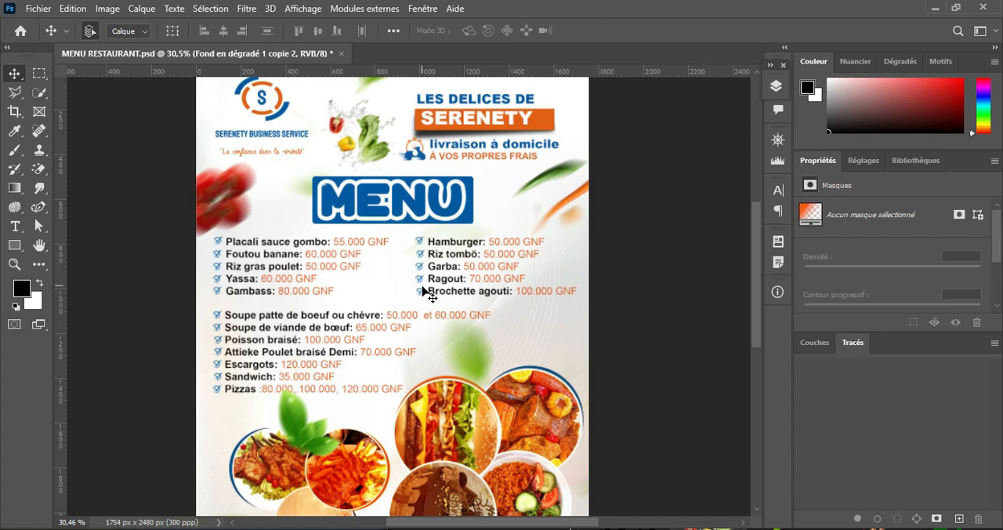
scroll(423, 291, "down", 7)
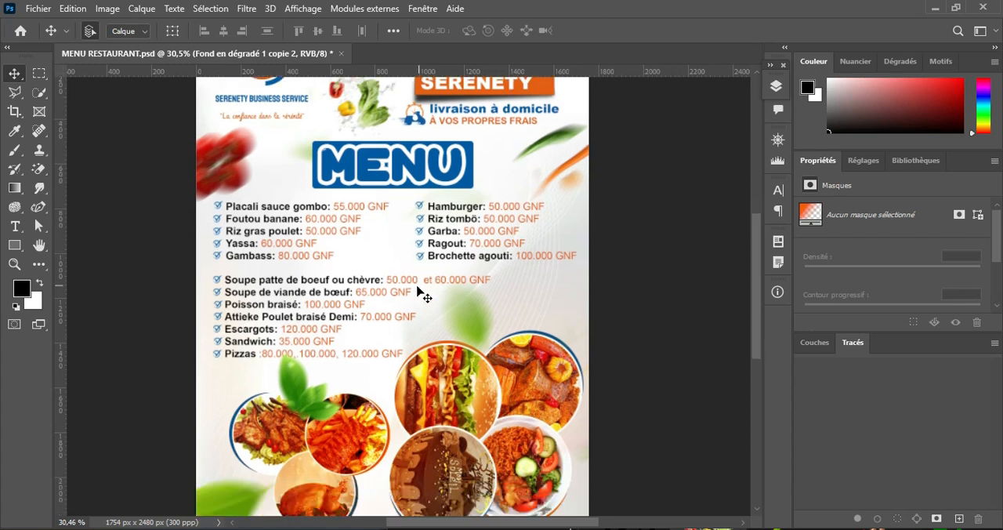
scroll(410, 286, "up", 7)
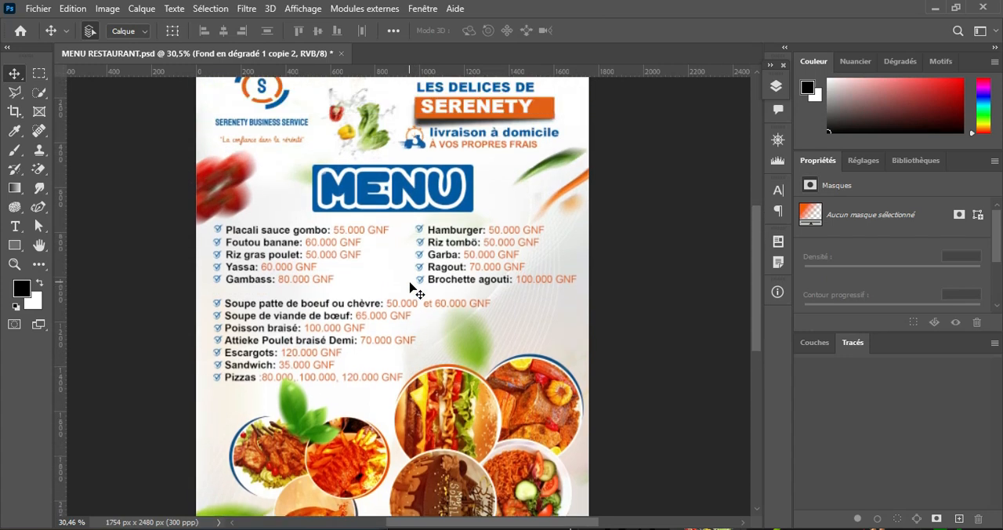
scroll(410, 286, "down", 3)
scroll(405, 282, "up", 2)
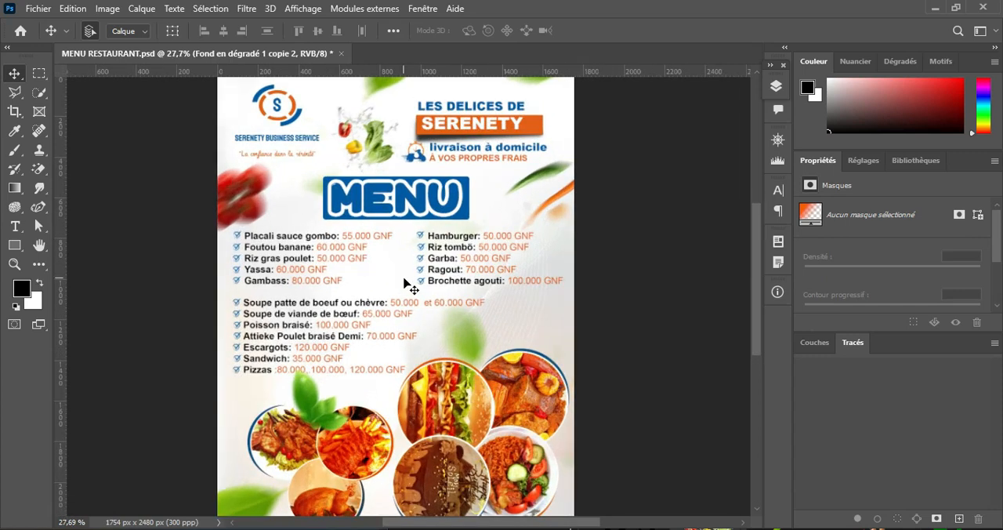